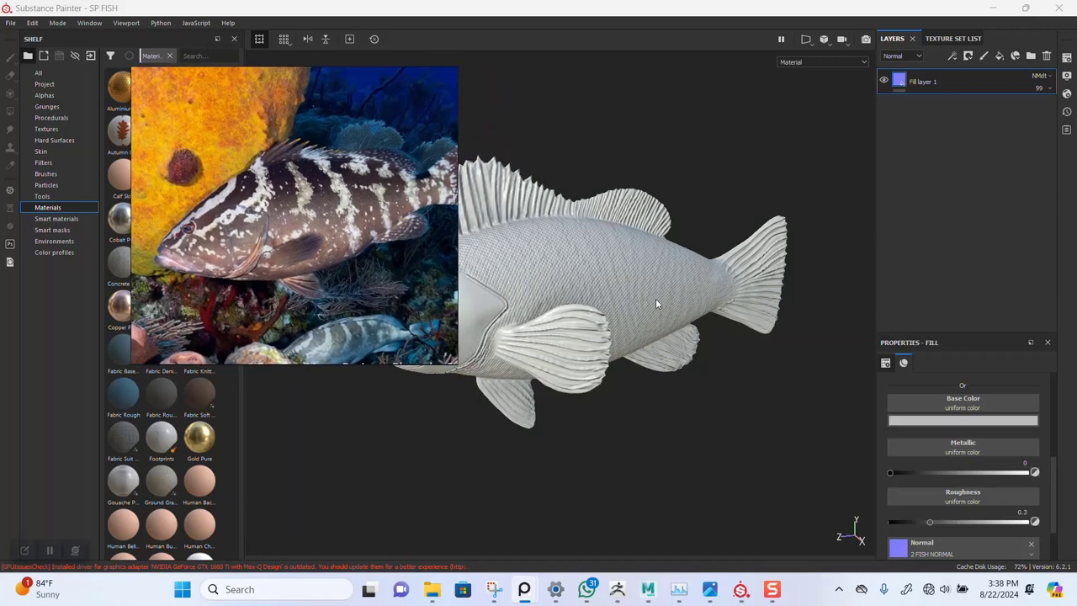
# Show the Base Color channel in the layer stack and add a new fill layer above Fill layer 1
pyautogui.moveTo(656, 303)
pyautogui.keyDown('alt'); pyautogui.mouseDown()
pyautogui.moveTo(651, 368)
pyautogui.moveTo(659, 329)
pyautogui.mouseUp(); pyautogui.keyUp('alt')
pyautogui.keyDown('alt'); pyautogui.moveTo(659, 329); pyautogui.dragTo(692, 356, button='middle'); pyautogui.keyUp('alt')
pyautogui.moveTo(692, 357)
pyautogui.keyDown('alt'); pyautogui.mouseDown(button='right')
pyautogui.moveTo(672, 361)
pyautogui.moveTo(671, 413)
pyautogui.mouseUp(button='right'); pyautogui.keyUp('alt')
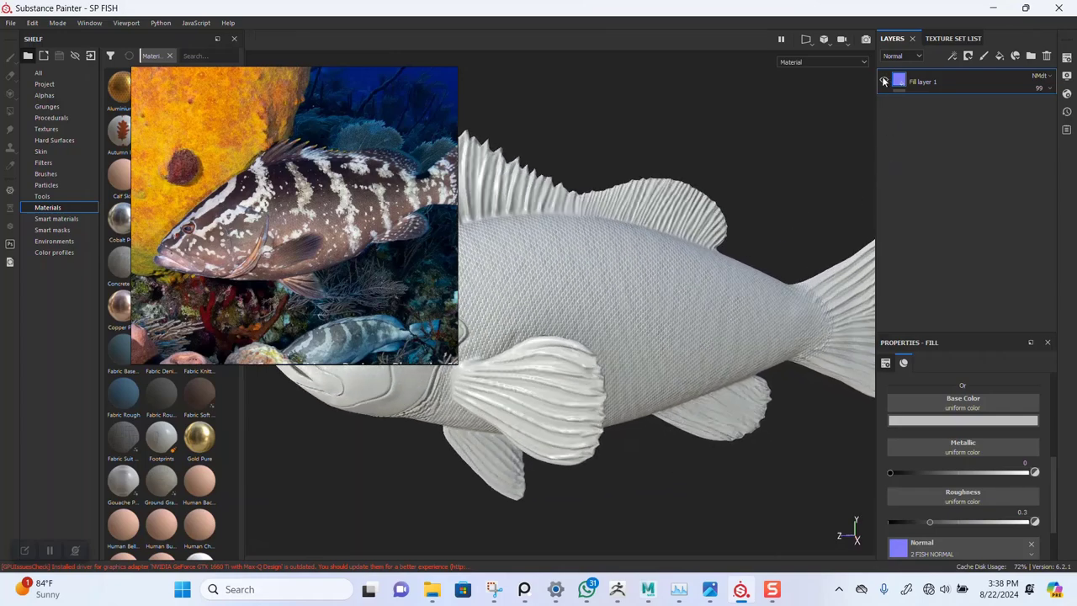
pyautogui.moveTo(609, 294)
pyautogui.keyDown('alt'); pyautogui.mouseDown(button='right')
pyautogui.moveTo(623, 379)
pyautogui.moveTo(611, 303)
pyautogui.moveTo(606, 312)
pyautogui.mouseUp(button='right'); pyautogui.keyUp('alt')
pyautogui.keyDown('alt'); pyautogui.moveTo(606, 312); pyautogui.dragTo(631, 311); pyautogui.keyUp('alt')
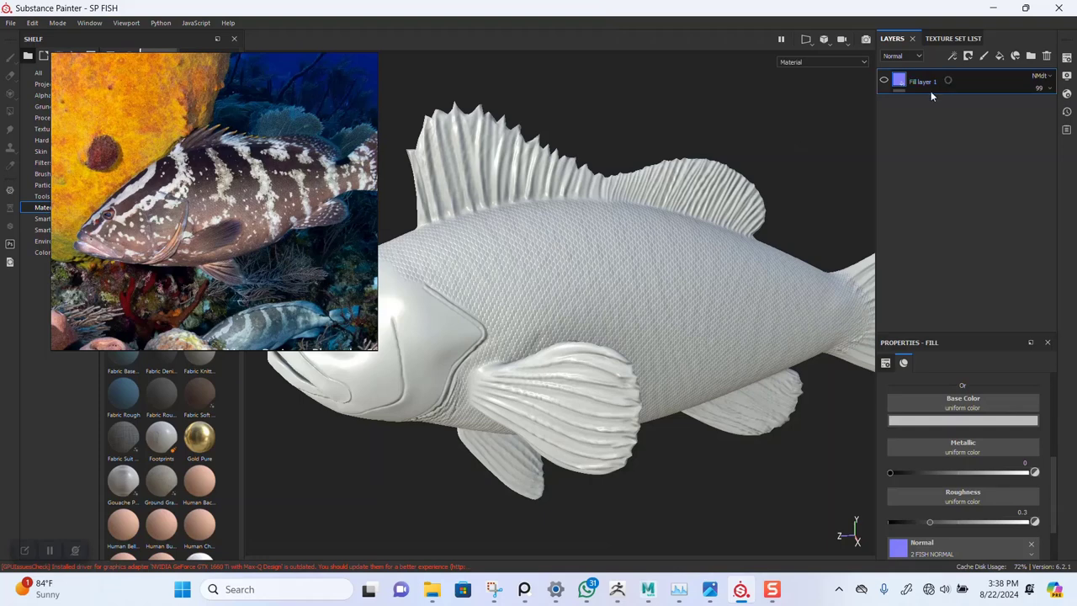
pyautogui.click(902, 56)
pyautogui.click(886, 80)
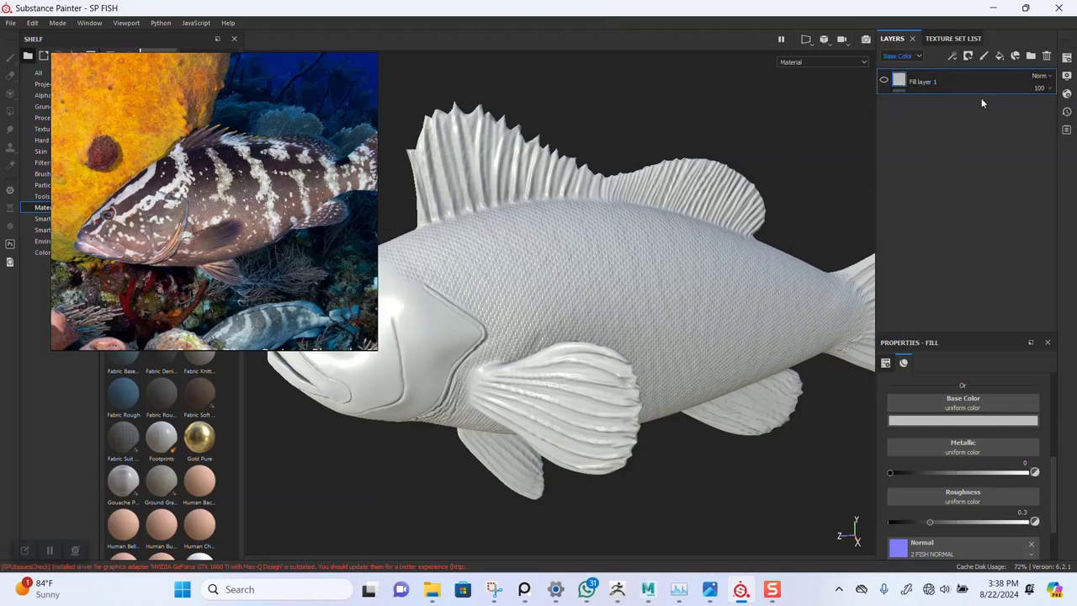
pyautogui.click(1000, 57)
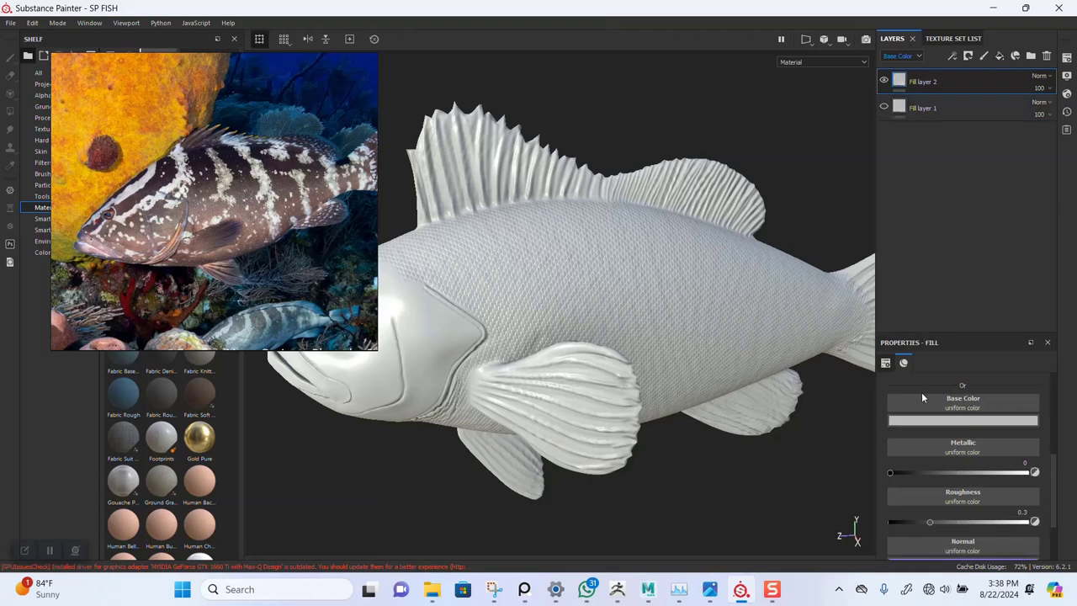
# Examine the grouper reference photos closely for a suitable brown skin tone
pyautogui.click(971, 424)
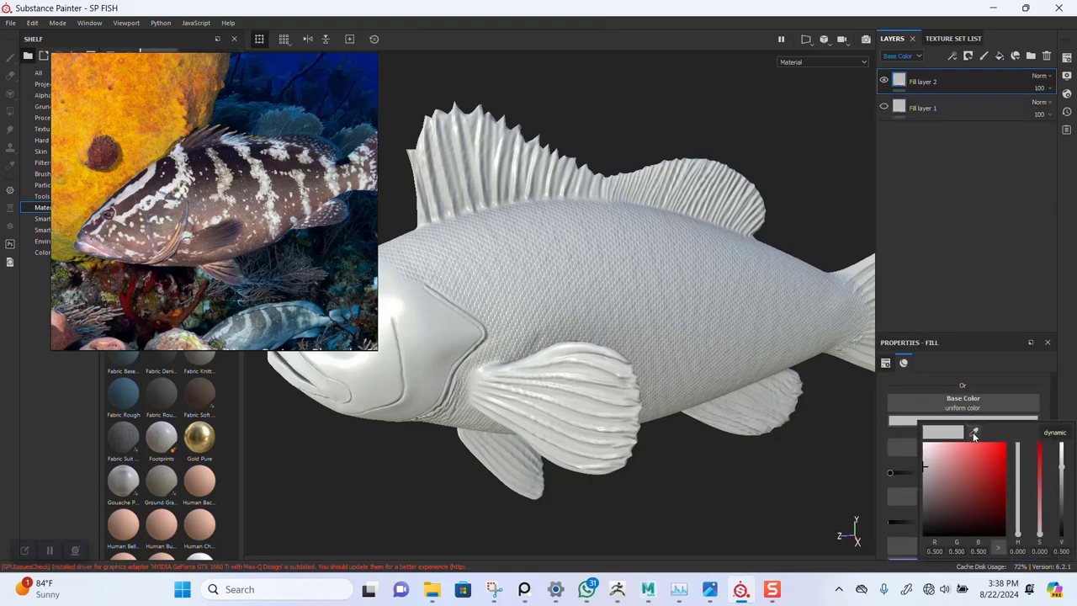
pyautogui.scroll(1, 205, 242)
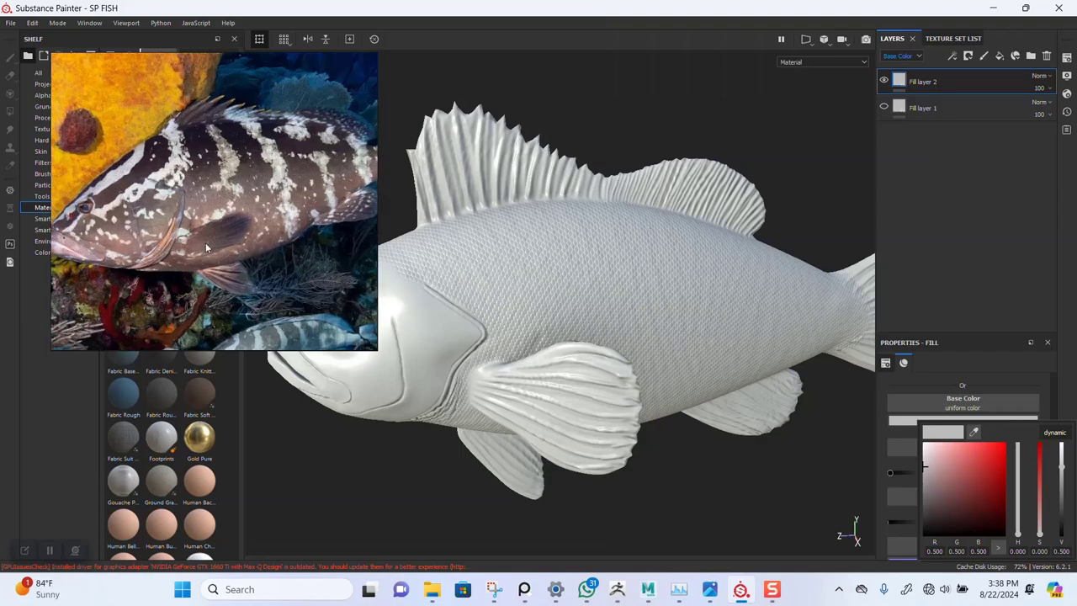
pyautogui.moveTo(212, 226); pyautogui.dragTo(344, 308, button='right')
pyautogui.scroll(2, 352, 304)
pyautogui.moveTo(352, 304); pyautogui.dragTo(371, 314, button='middle')
pyautogui.scroll(4, 336, 234)
pyautogui.scroll(-6, 336, 242)
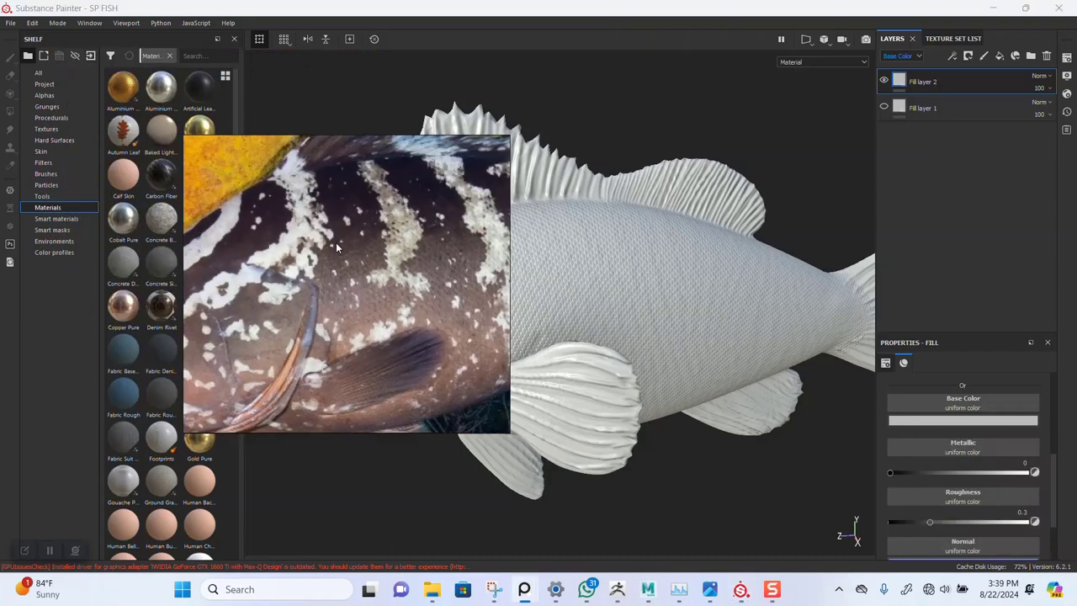
pyautogui.scroll(-5, 336, 249)
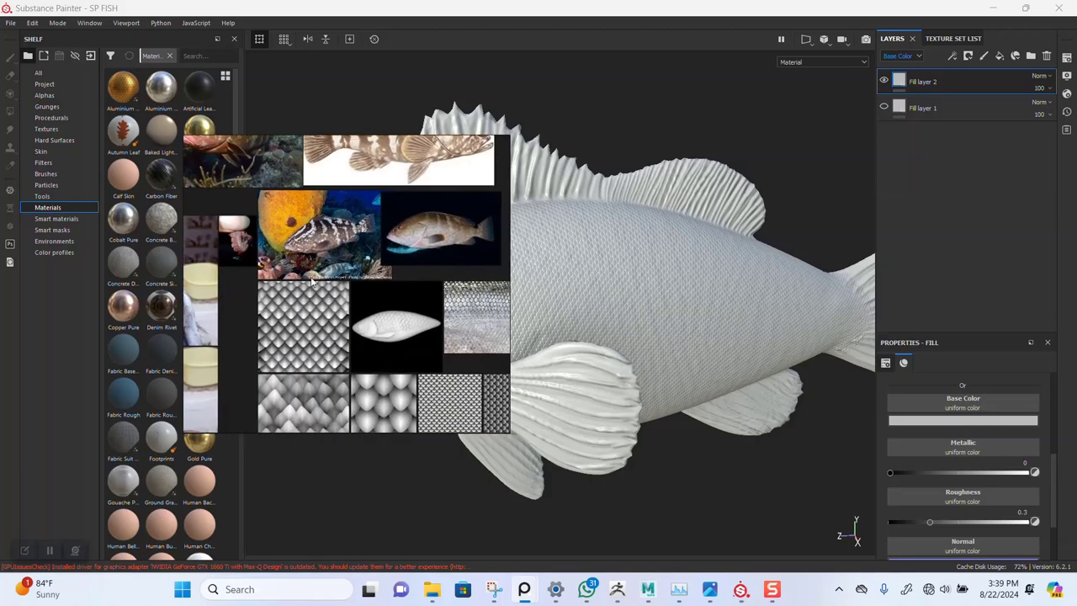
pyautogui.scroll(5, 377, 249)
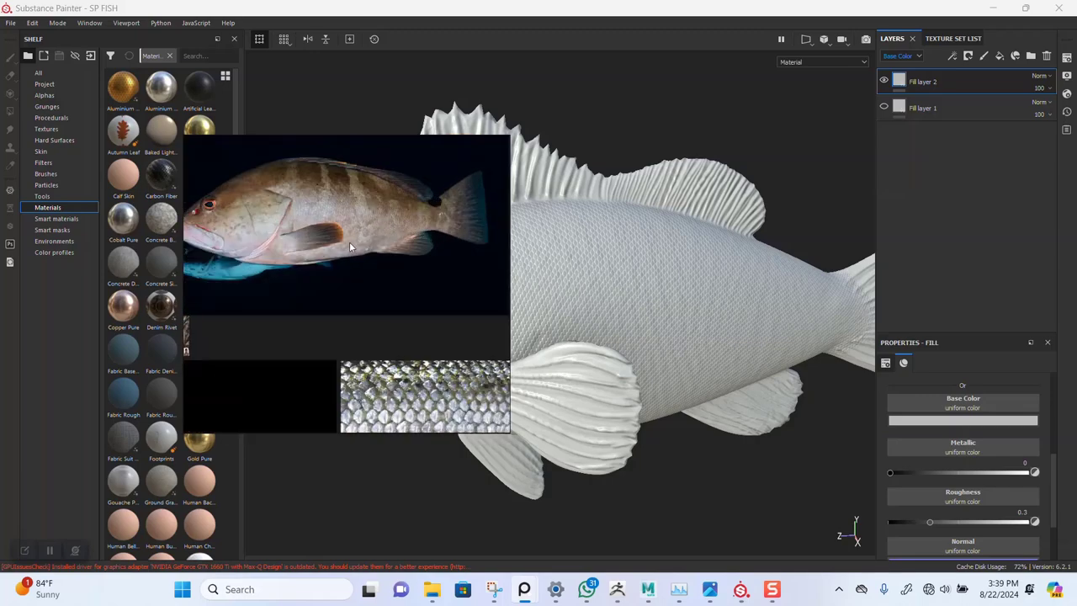
pyautogui.scroll(-5, 346, 246)
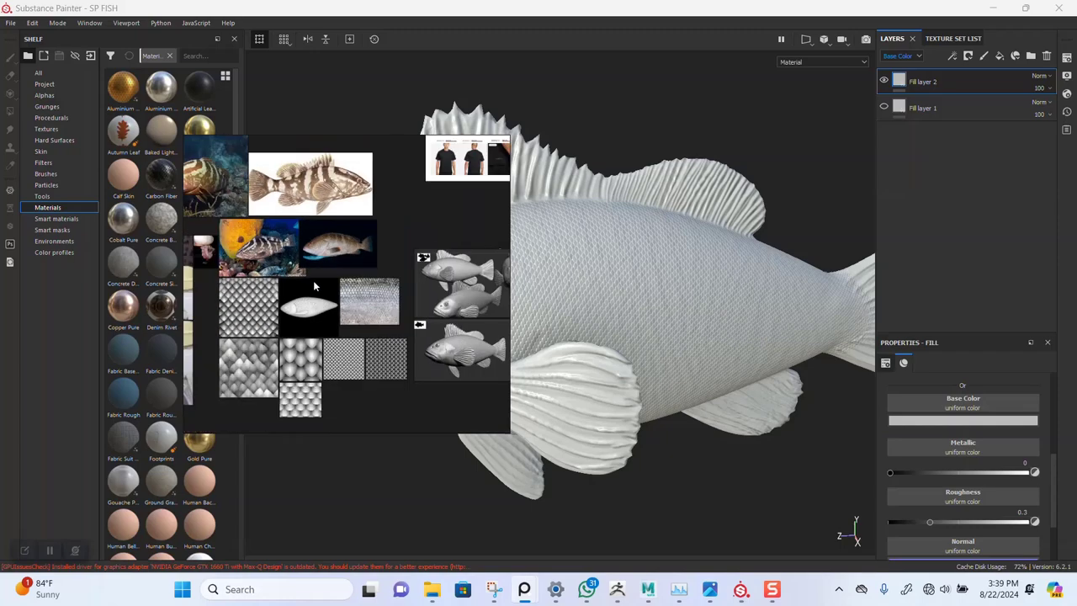
pyautogui.moveTo(313, 280); pyautogui.dragTo(316, 352, button='middle')
pyautogui.scroll(5, 315, 351)
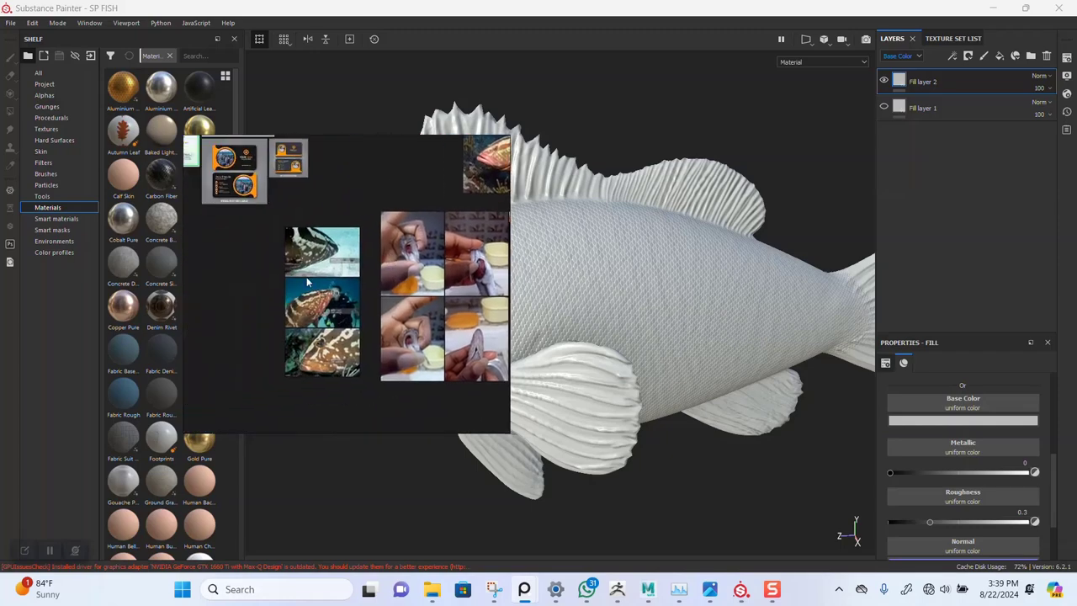
pyautogui.scroll(5, 314, 302)
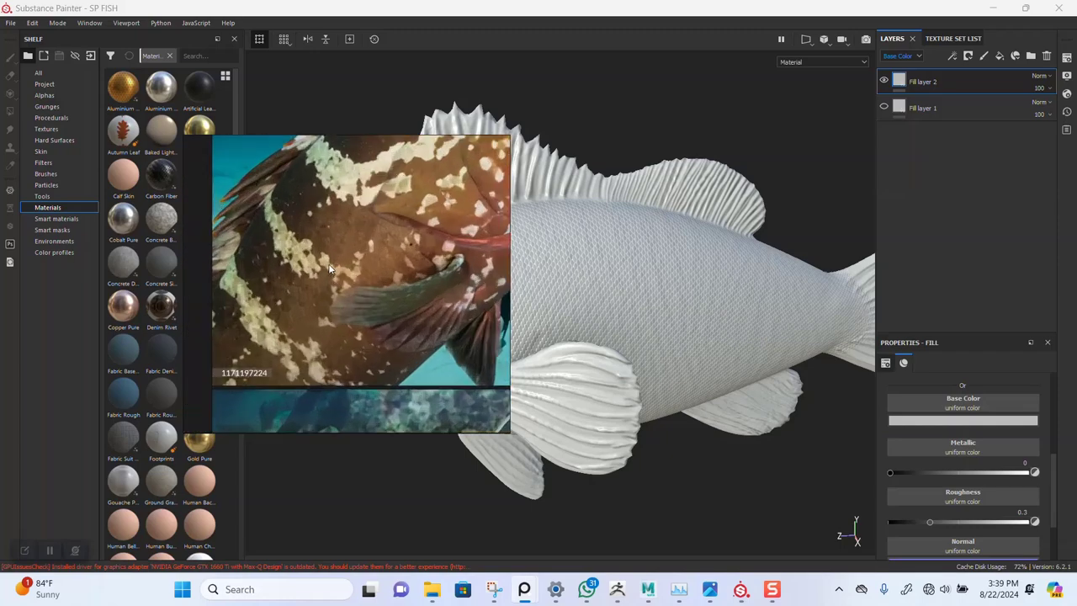
pyautogui.scroll(6, 317, 272)
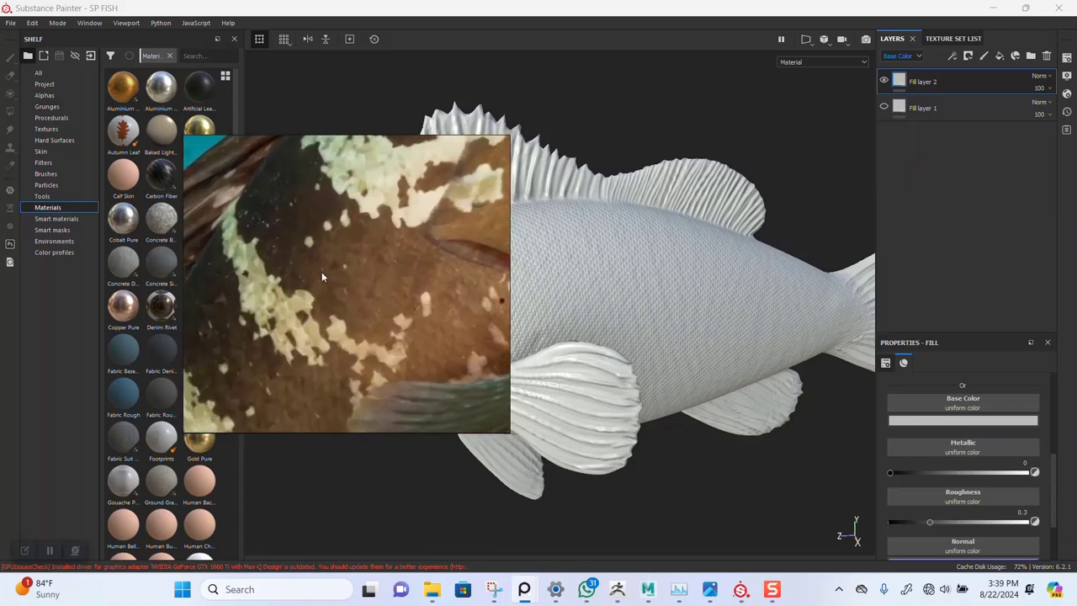
pyautogui.scroll(-3, 341, 290)
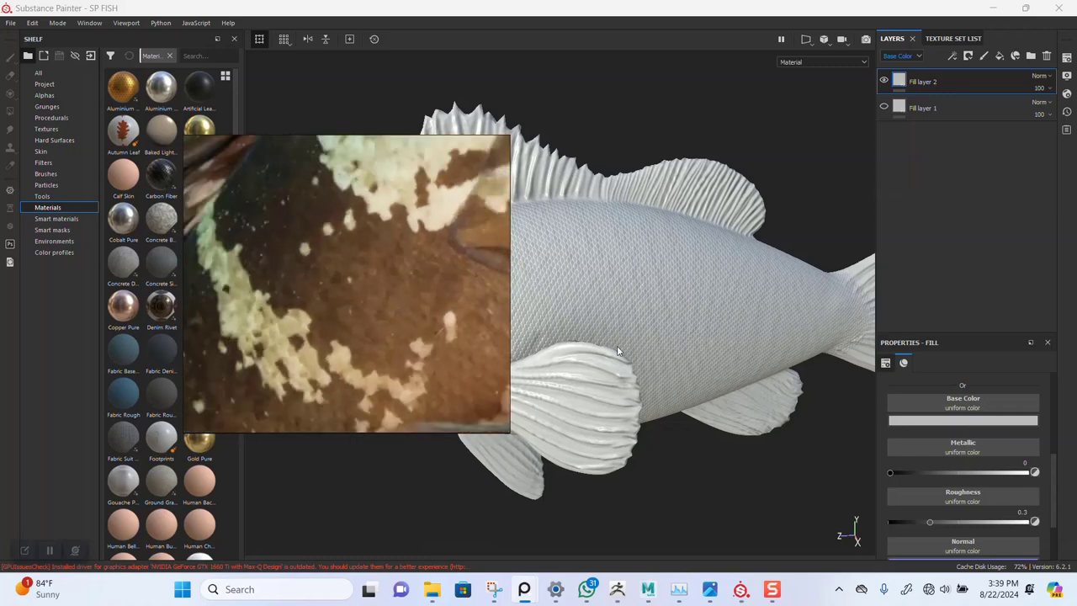
# Sample the brown skin tone from the reference photo as Fill layer 2's base color and set roughness to 0.704
pyautogui.click(982, 421)
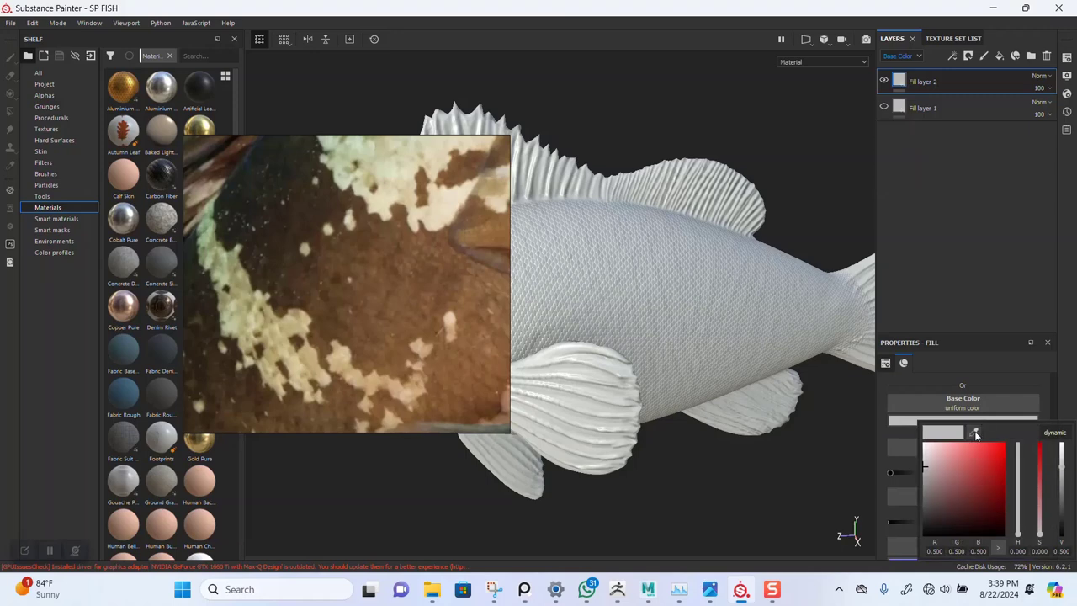
pyautogui.moveTo(974, 432); pyautogui.dragTo(295, 234)
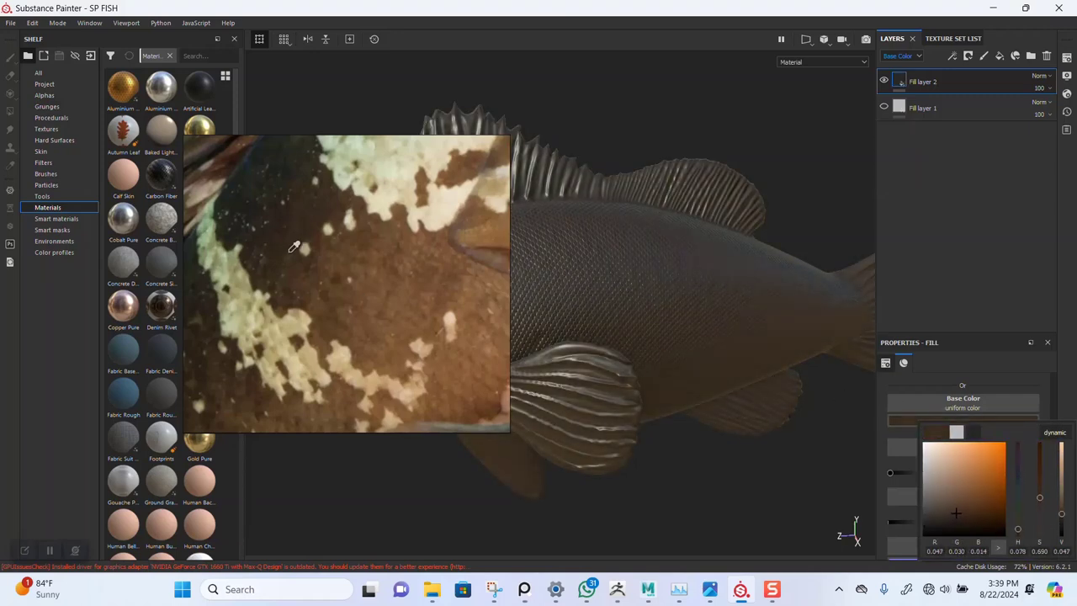
pyautogui.click(287, 251)
pyautogui.click(355, 316)
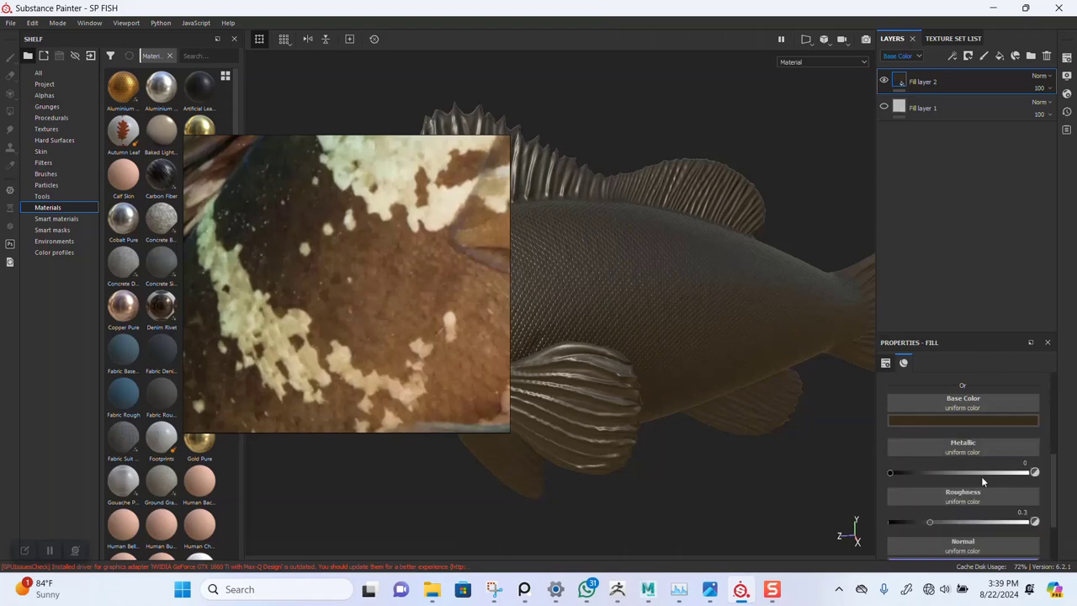
pyautogui.moveTo(964, 522)
pyautogui.mouseDown()
pyautogui.moveTo(995, 525)
pyautogui.moveTo(983, 523)
pyautogui.mouseUp()
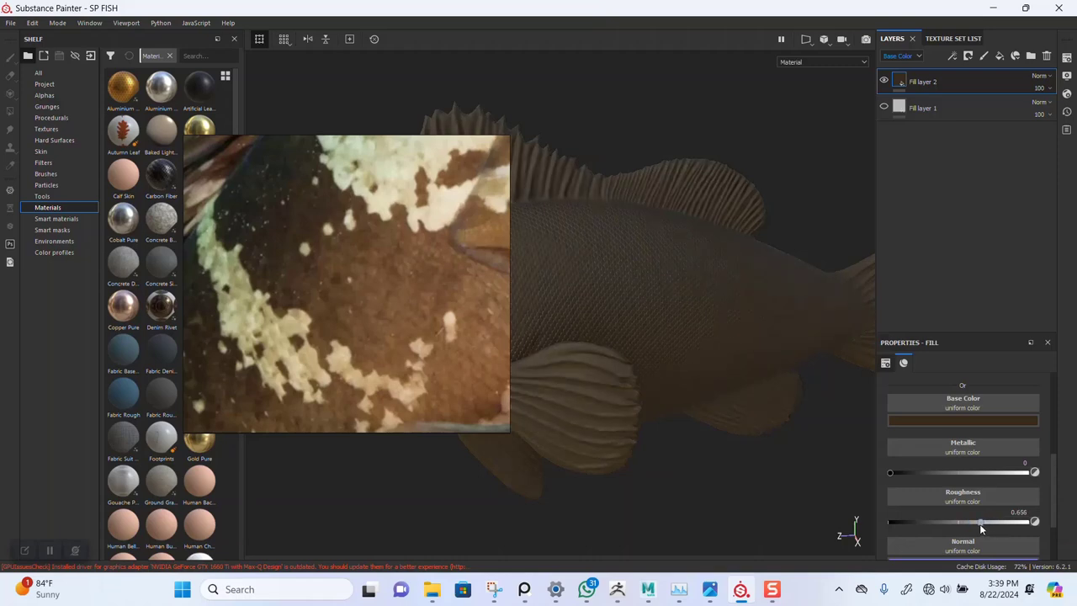
# Bring up the reference photo of the white-banded grouper by the orange sponge and place it beside the model for comparison
pyautogui.moveTo(383, 345); pyautogui.dragTo(190, 273)
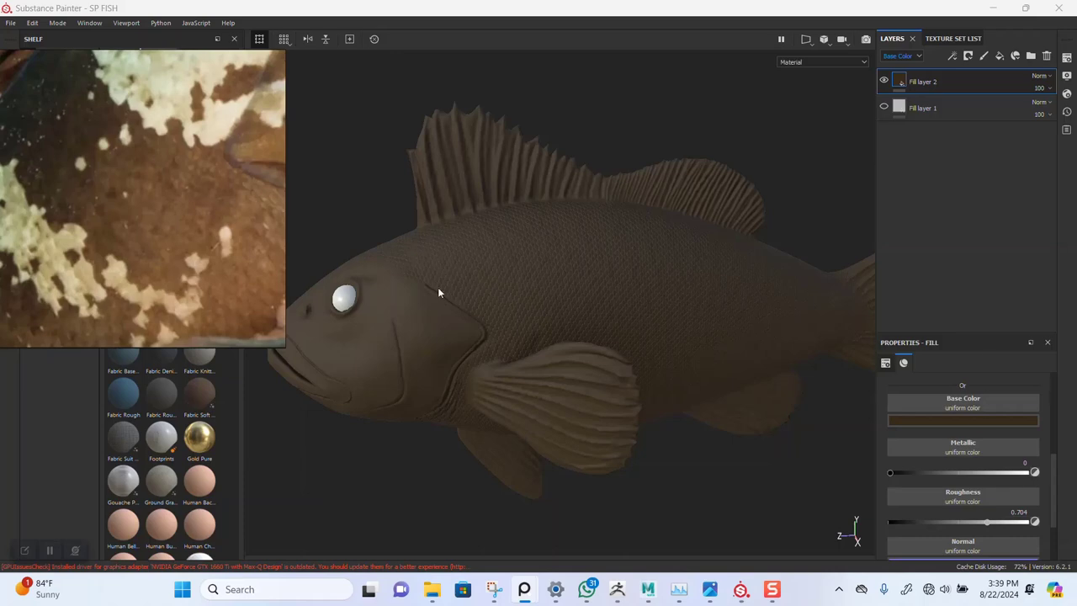
pyautogui.scroll(-10, 104, 176)
pyautogui.moveTo(145, 180); pyautogui.dragTo(202, 257, button='right')
pyautogui.scroll(-5, 202, 257)
pyautogui.scroll(-4, 202, 257)
pyautogui.moveTo(335, 170); pyautogui.dragTo(133, 259, button='middle')
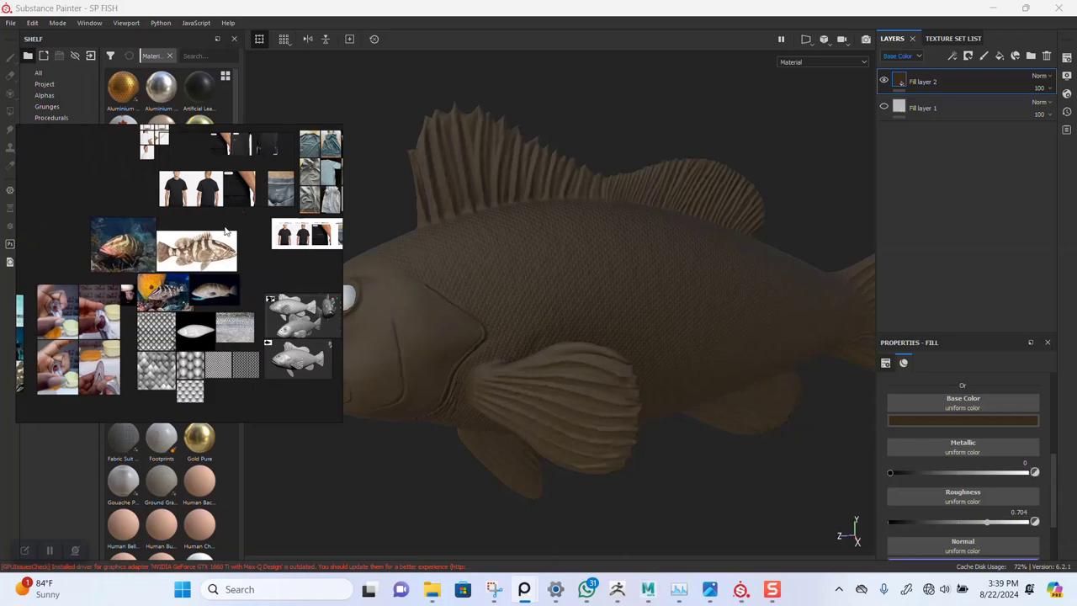
pyautogui.scroll(6, 232, 262)
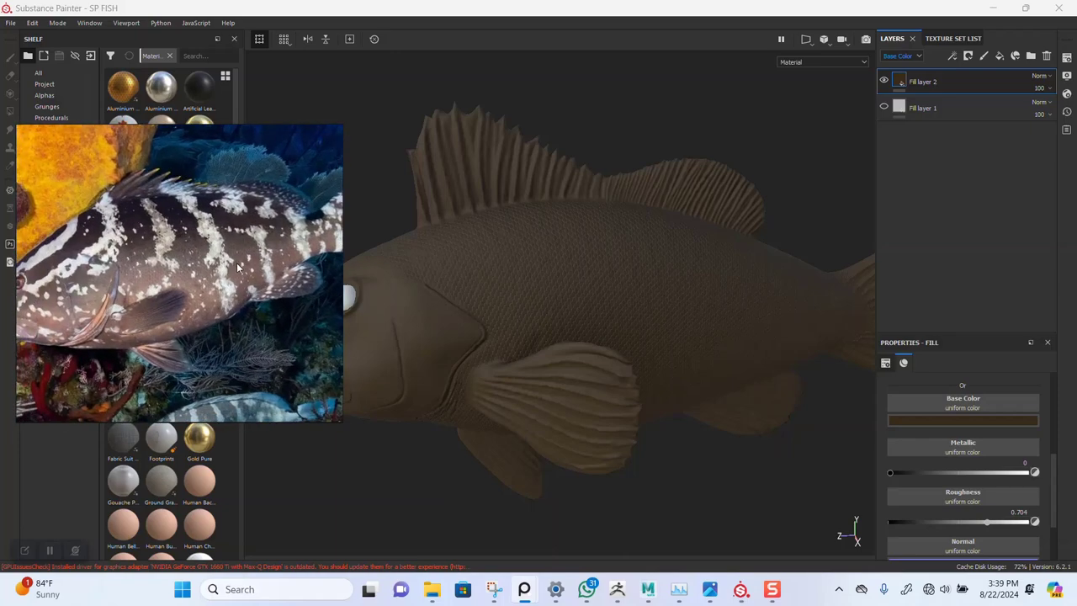
pyautogui.moveTo(236, 265); pyautogui.dragTo(258, 255, button='middle')
pyautogui.moveTo(191, 275); pyautogui.dragTo(228, 278, button='middle')
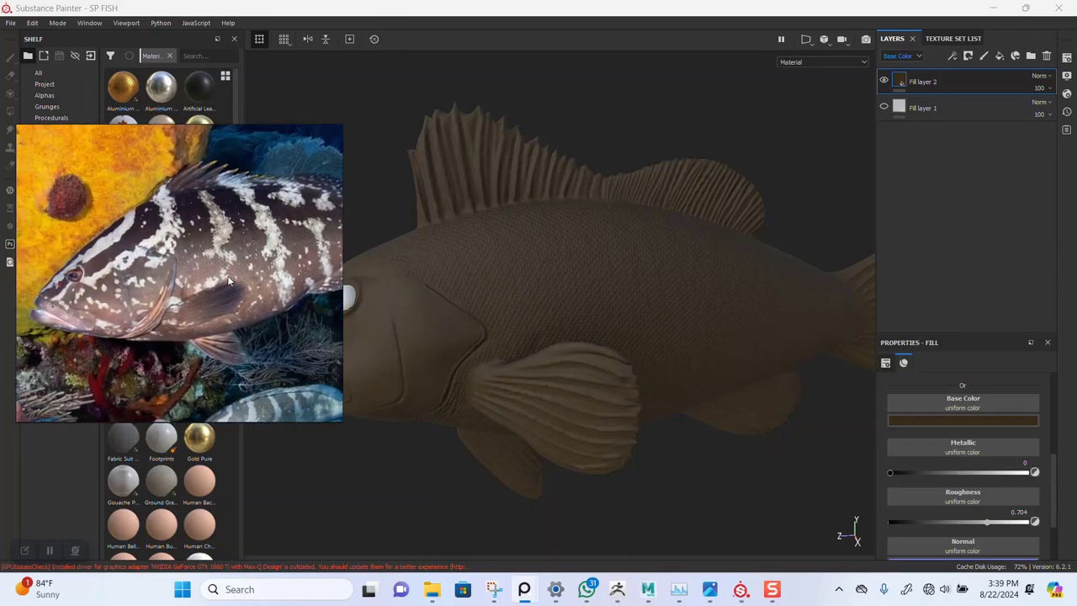
pyautogui.keyDown('alt'); pyautogui.moveTo(633, 383); pyautogui.dragTo(645, 303); pyautogui.keyUp('alt')
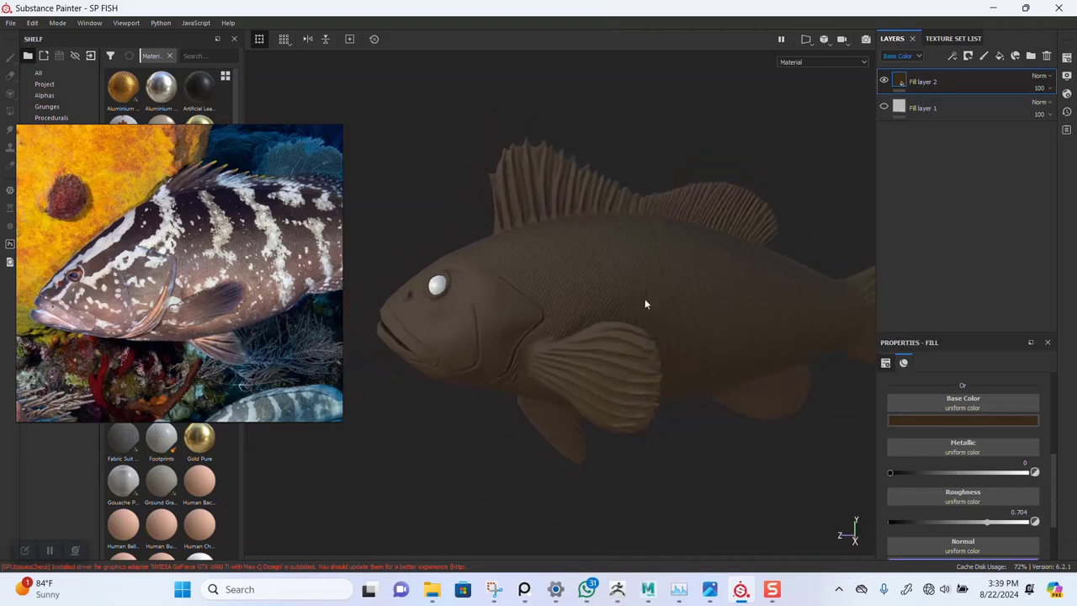
pyautogui.moveTo(210, 315); pyautogui.dragTo(157, 305, button='right')
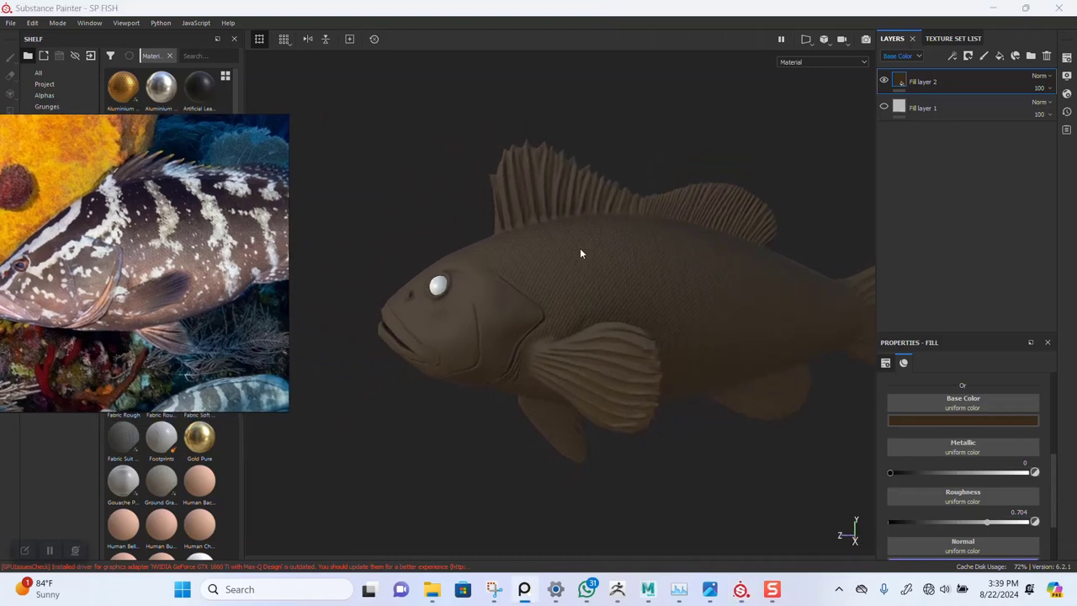
# Disable the height, normal and metal channels on Fill layer 2, keeping only color and roughness
pyautogui.keyDown('alt'); pyautogui.moveTo(581, 253); pyautogui.dragTo(483, 264, button='middle'); pyautogui.keyUp('alt')
pyautogui.keyDown('alt'); pyautogui.moveTo(484, 264); pyautogui.dragTo(498, 258, button='right'); pyautogui.keyUp('alt')
pyautogui.keyDown('alt'); pyautogui.moveTo(497, 258); pyautogui.dragTo(552, 256); pyautogui.keyUp('alt')
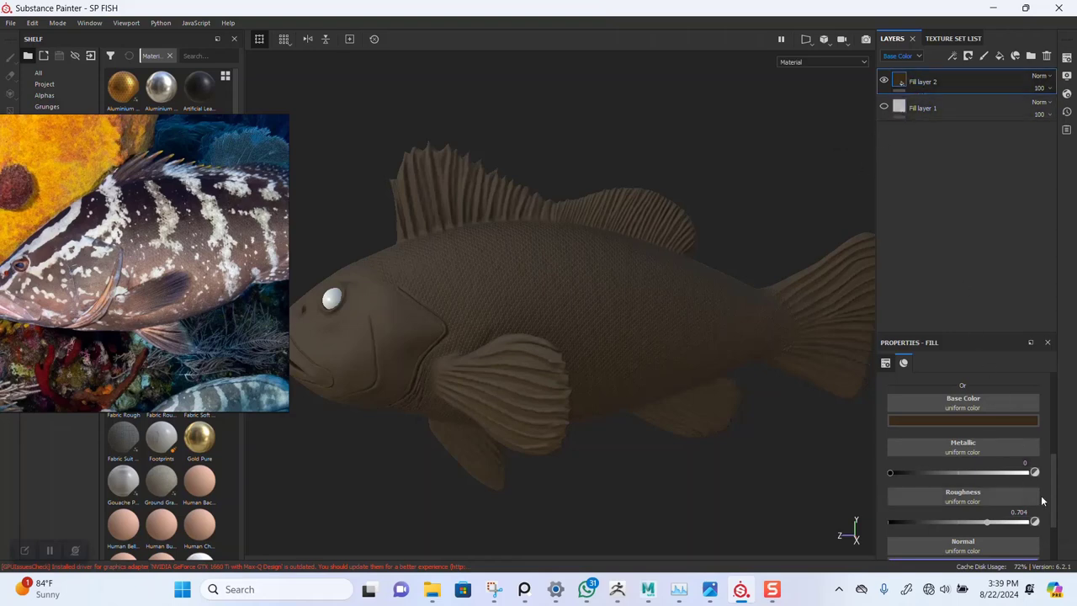
pyautogui.scroll(3, 1027, 488)
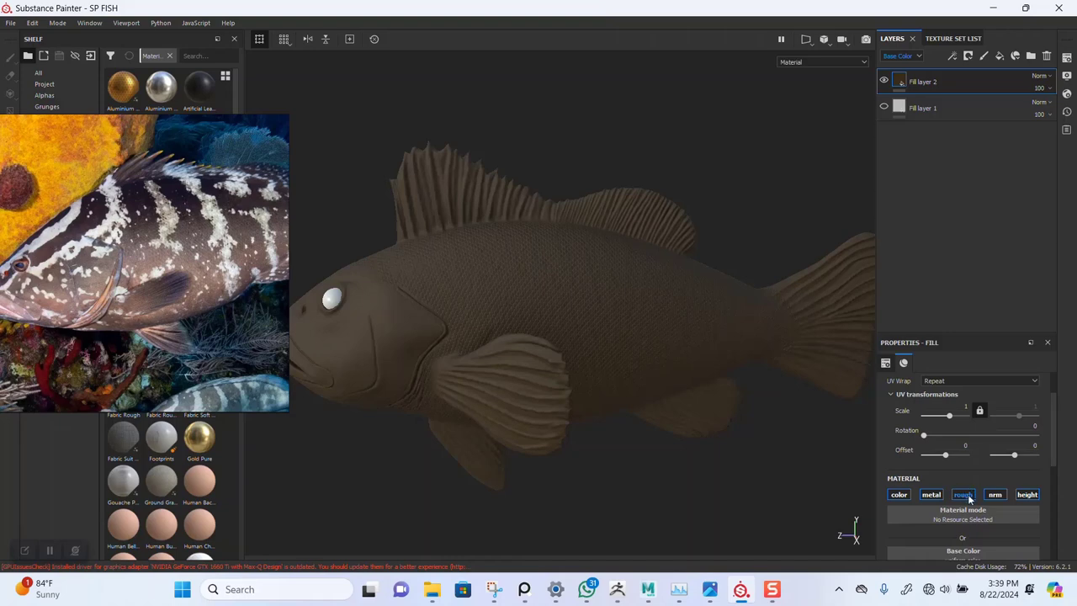
pyautogui.click(1025, 495)
pyautogui.click(994, 495)
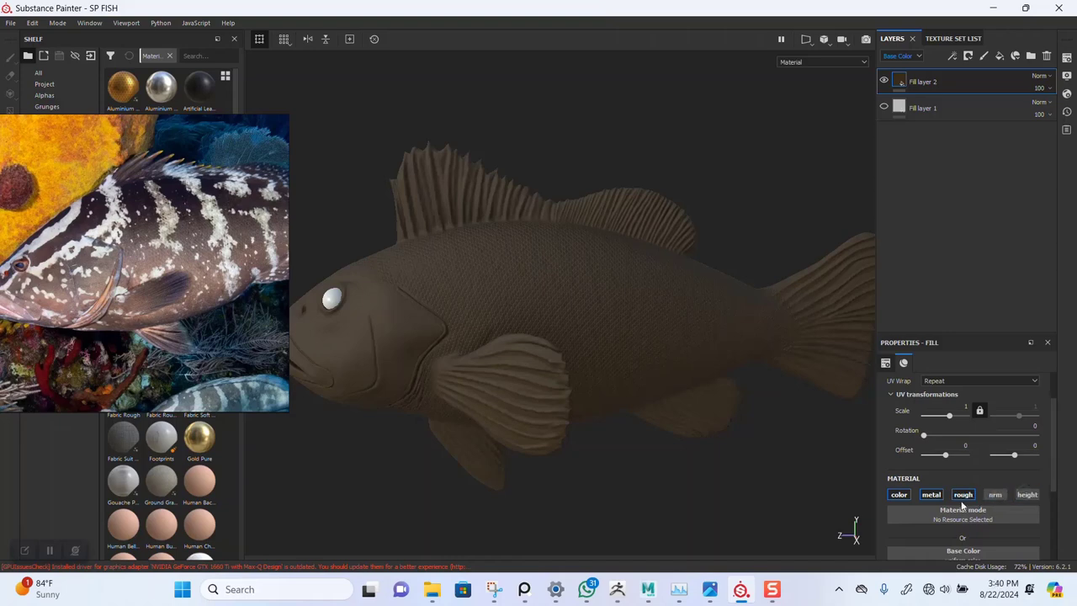
pyautogui.click(936, 497)
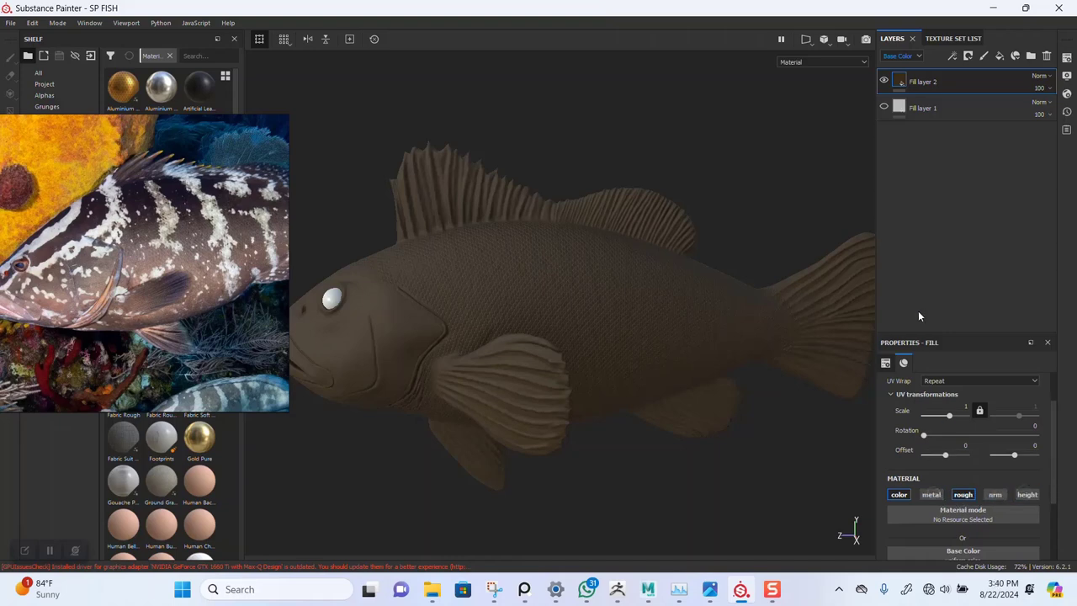
# Rename Fill layer 2 as BASE TONE
pyautogui.doubleClick(929, 84)
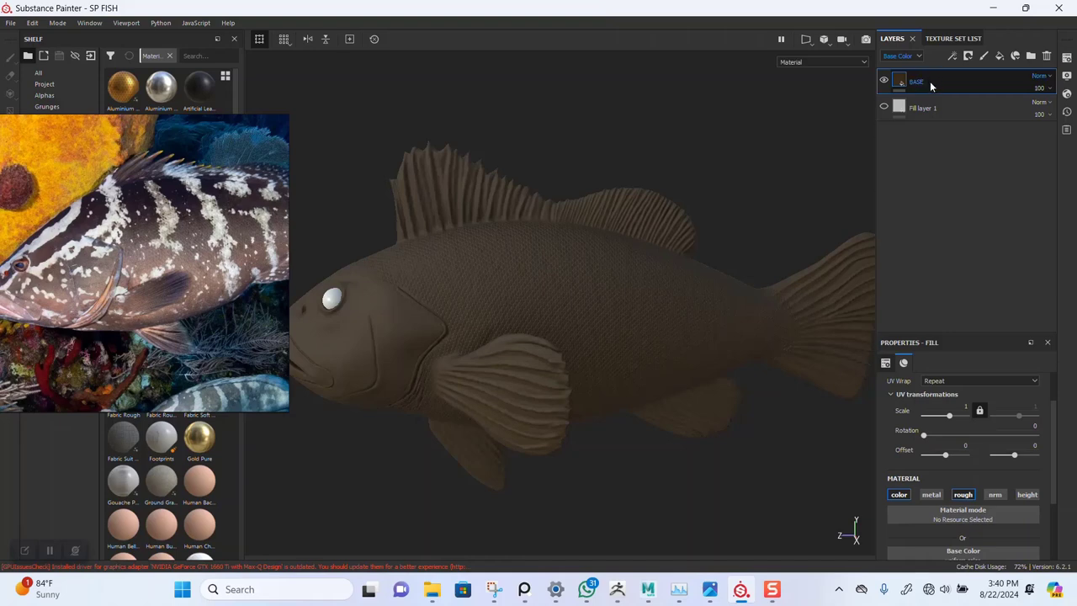
pyautogui.doubleClick(927, 85)
pyautogui.click(932, 83)
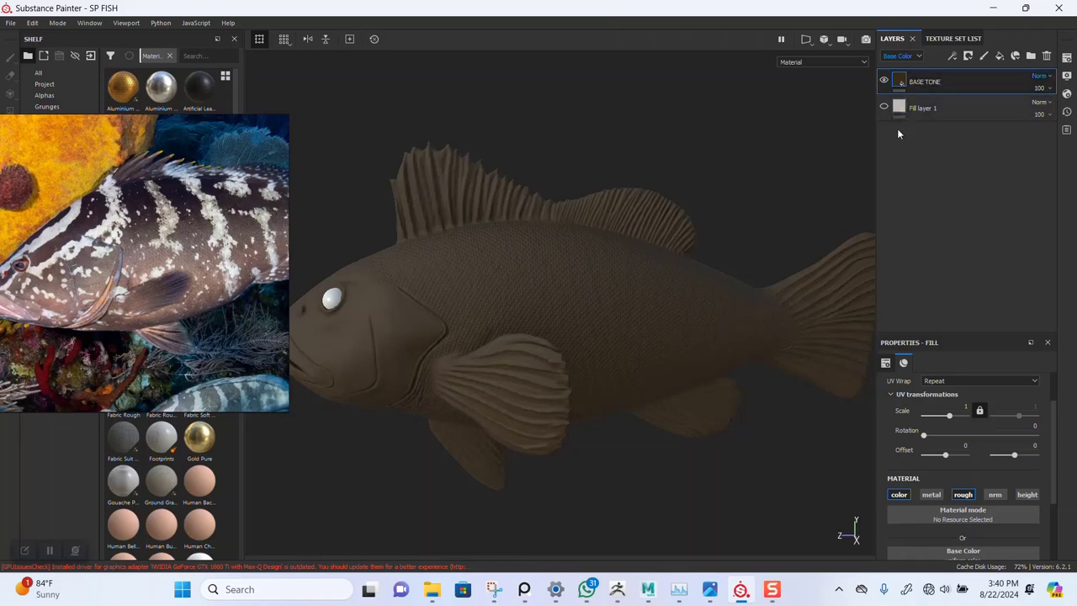
pyautogui.press('Return')
# Duplicate the BASE TONE layer and bring up a reference close-up of the lighter brown skin above the pectoral fin
pyautogui.keyDown('alt'); pyautogui.moveTo(691, 260); pyautogui.dragTo(698, 266, button='right'); pyautogui.keyUp('alt')
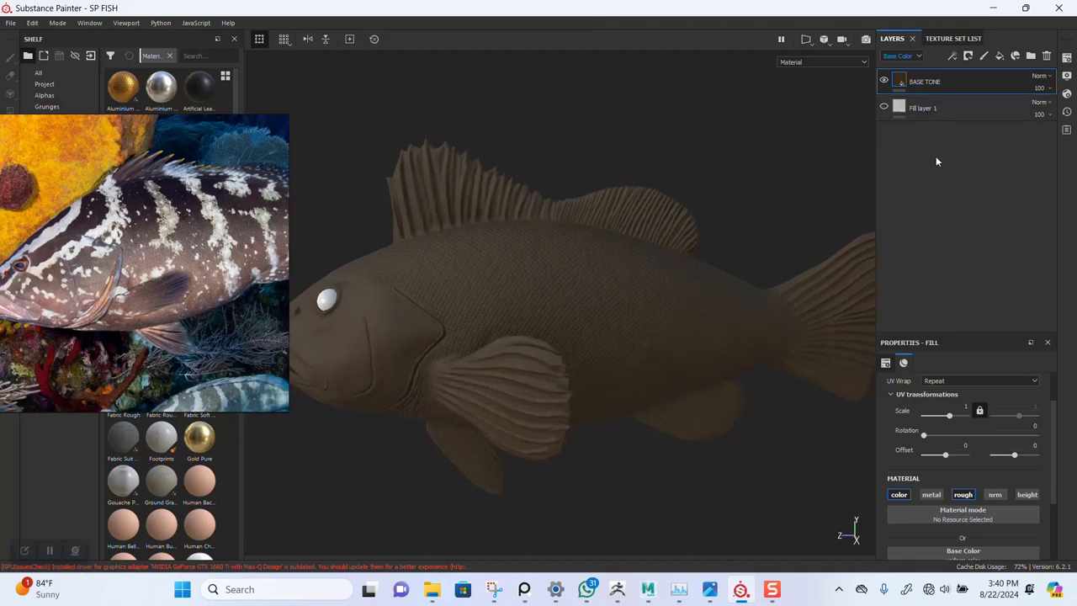
pyautogui.hotkey('ctrl', 'd')
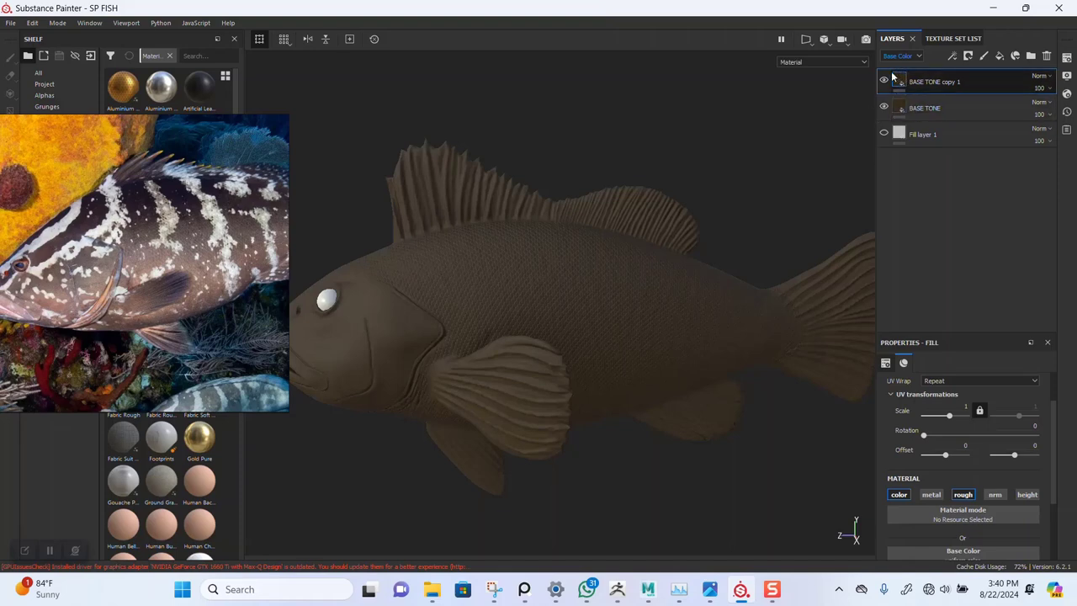
pyautogui.moveTo(893, 76)
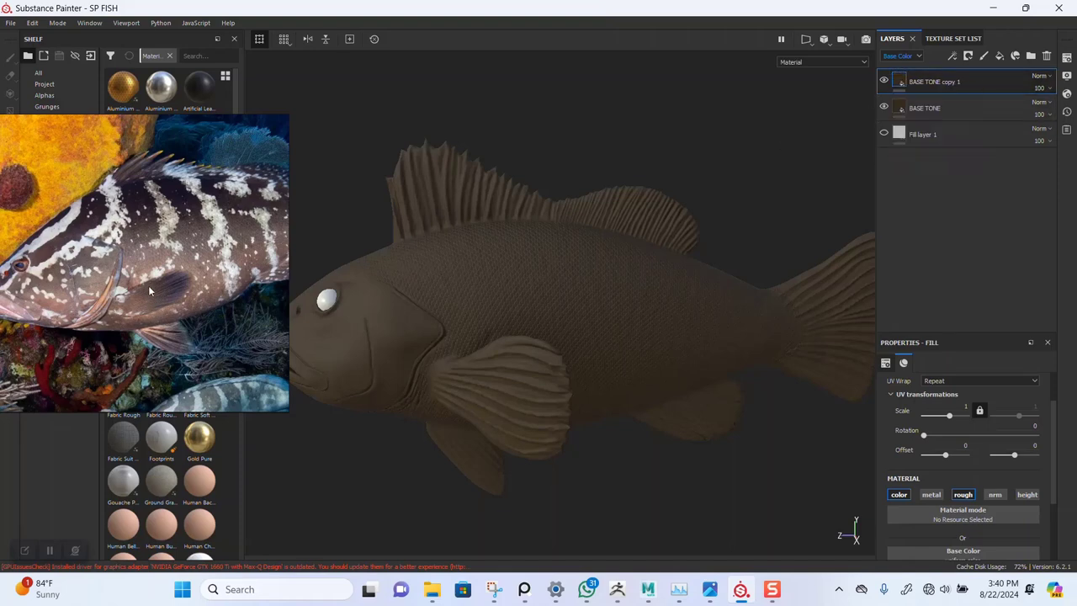
pyautogui.scroll(8, 149, 286)
pyautogui.moveTo(151, 286); pyautogui.dragTo(291, 300, button='right')
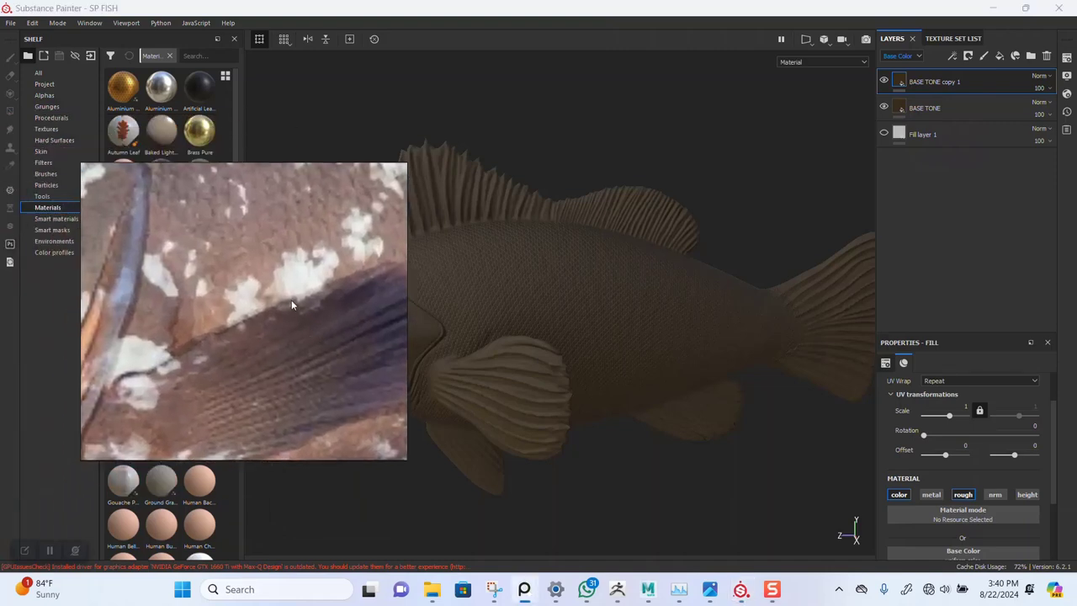
pyautogui.moveTo(292, 300); pyautogui.dragTo(275, 331, button='middle')
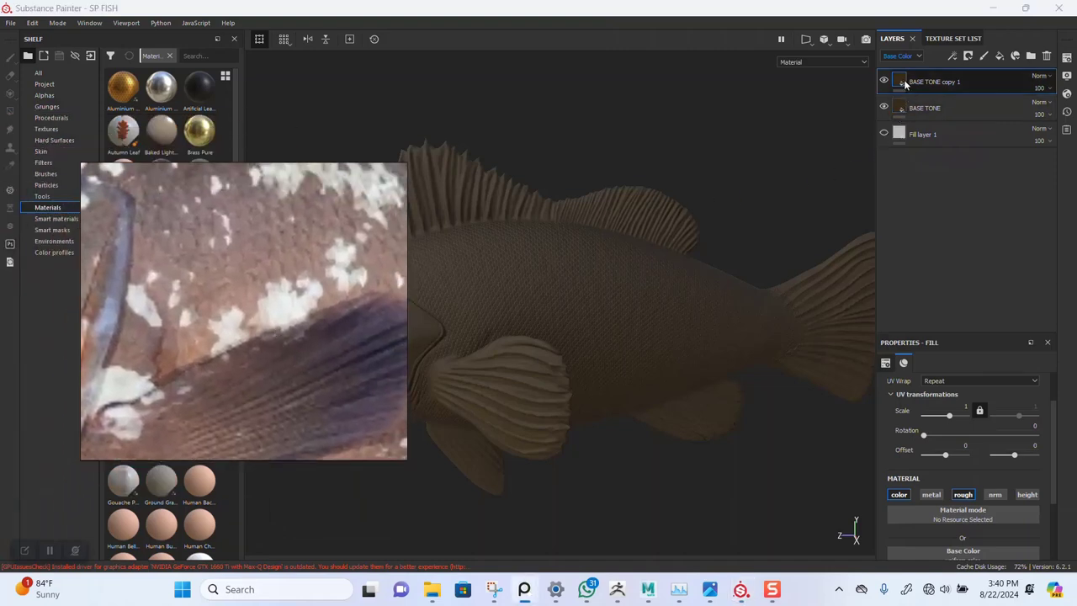
# Sample the lighter greyish-brown skin above the pectoral fin in the reference as the base color of BASE TONE copy 1
pyautogui.scroll(-2, 942, 458)
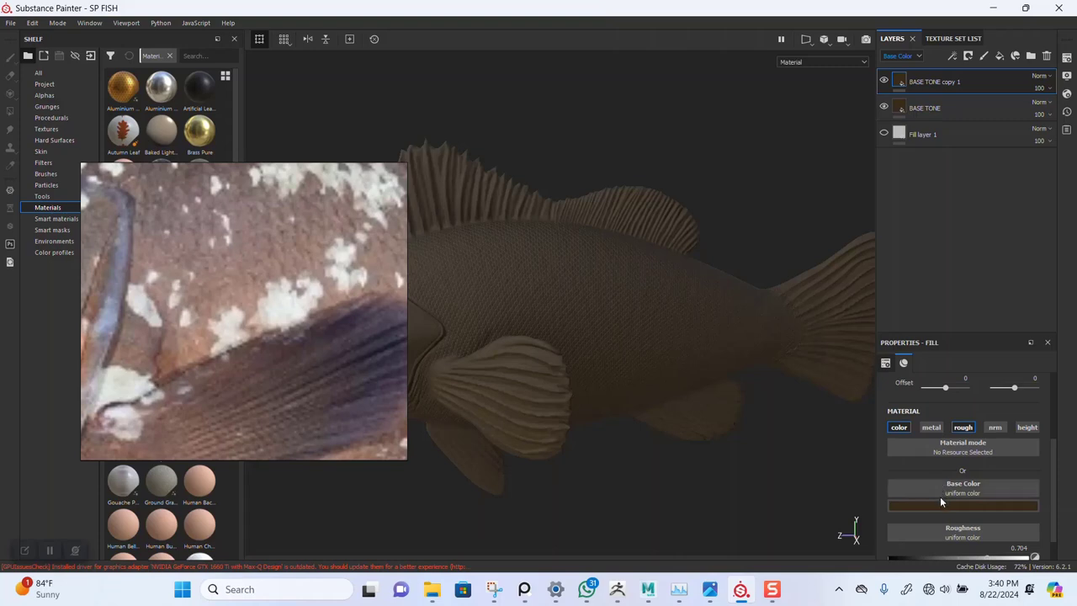
pyautogui.click(941, 497)
pyautogui.click(974, 376)
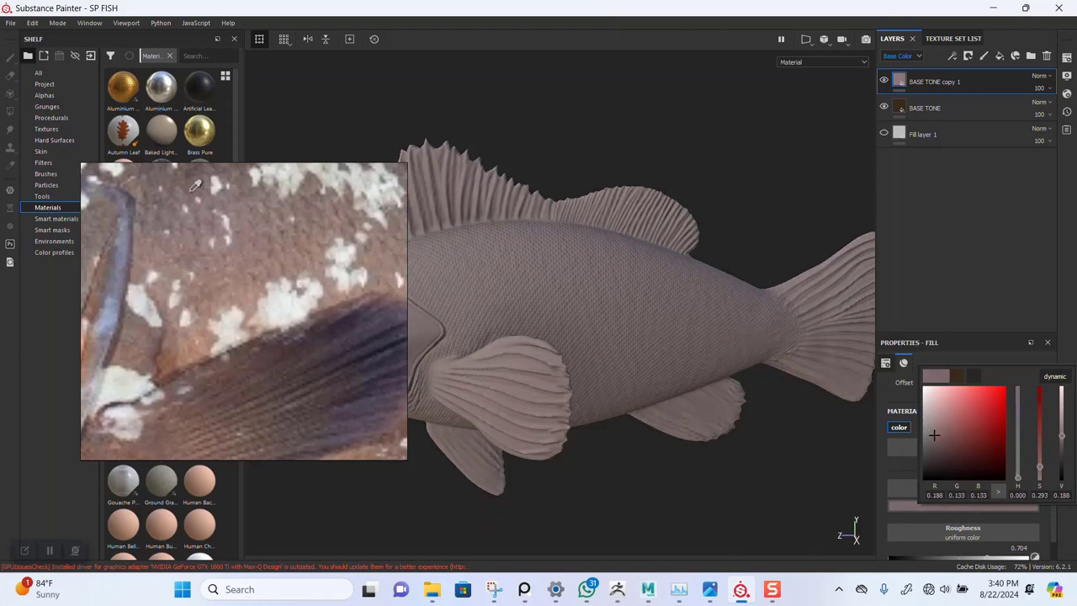
pyautogui.click(191, 191)
pyautogui.click(703, 191)
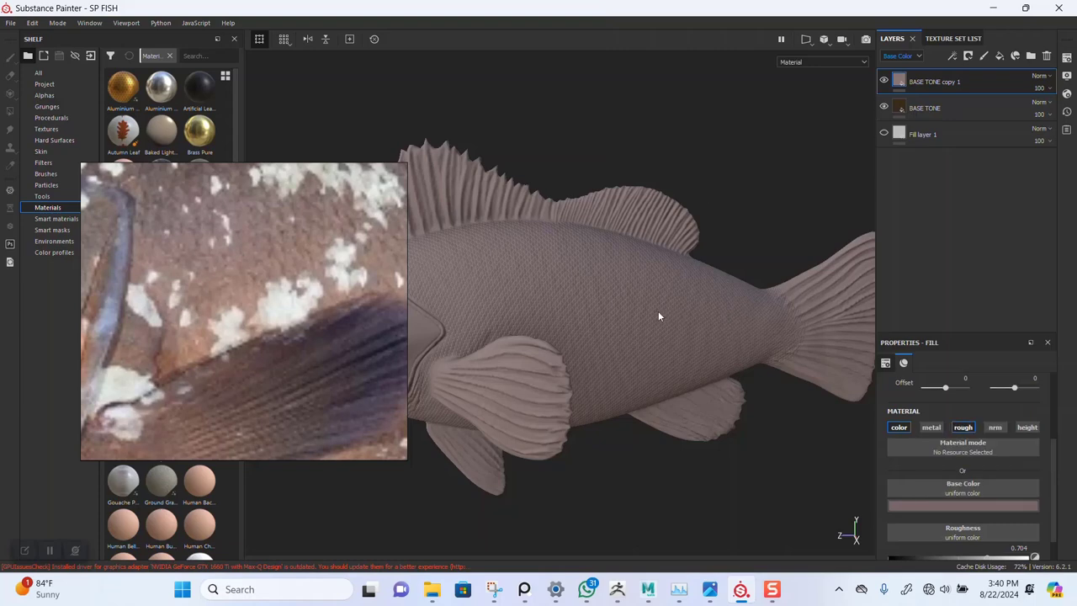
# Move the grouper reference clear of the model's head and add a black mask to BASE TONE copy 1
pyautogui.scroll(-3, 271, 325)
pyautogui.moveTo(253, 332); pyautogui.dragTo(162, 306)
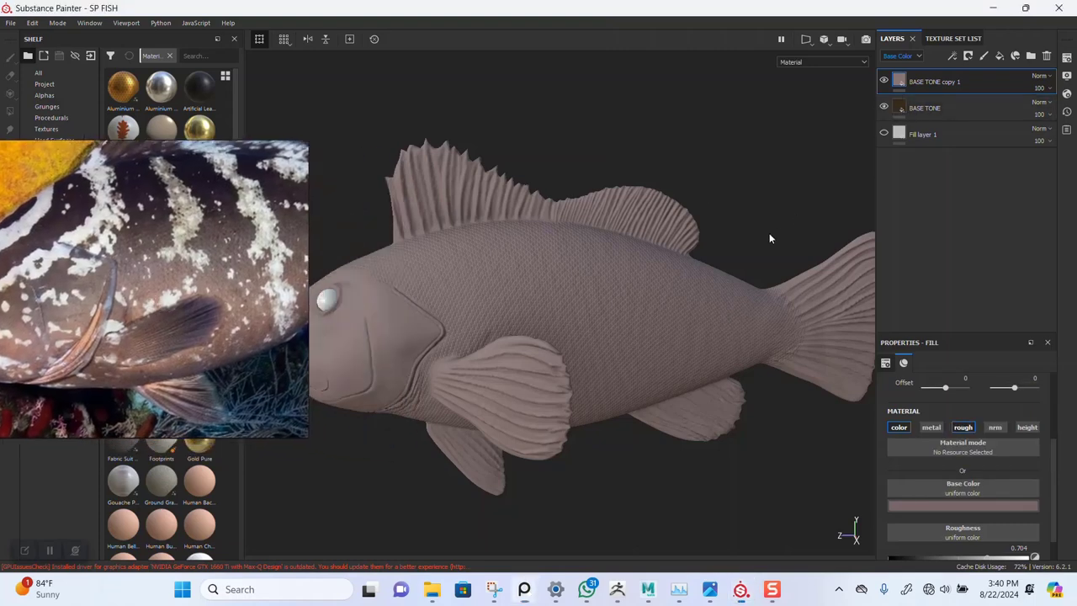
pyautogui.keyDown('alt'); pyautogui.moveTo(769, 235); pyautogui.dragTo(789, 181); pyautogui.keyUp('alt')
pyautogui.rightClick(899, 82)
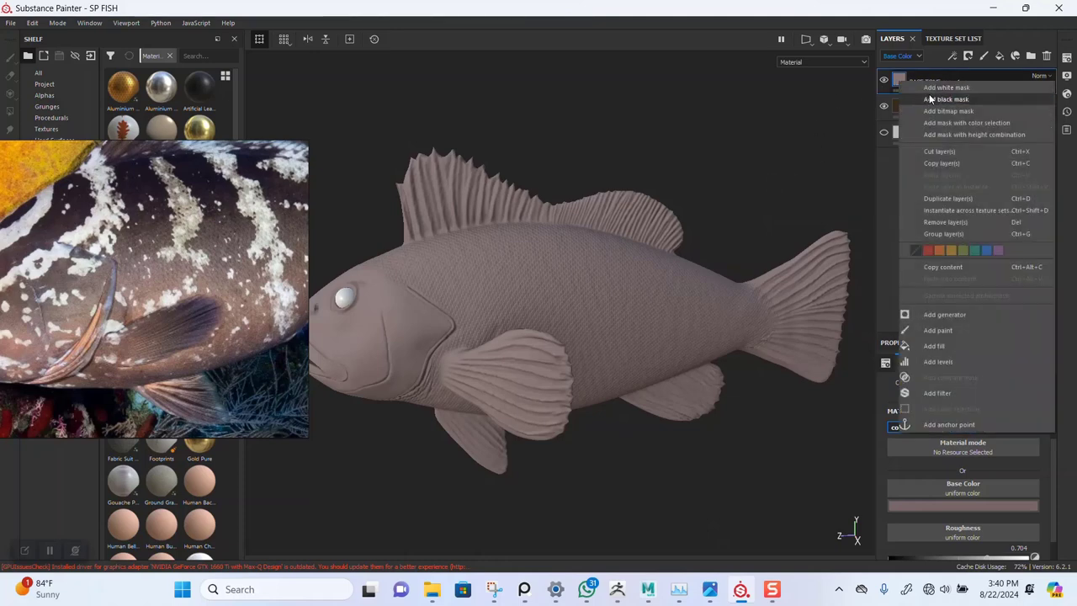
pyautogui.click(935, 100)
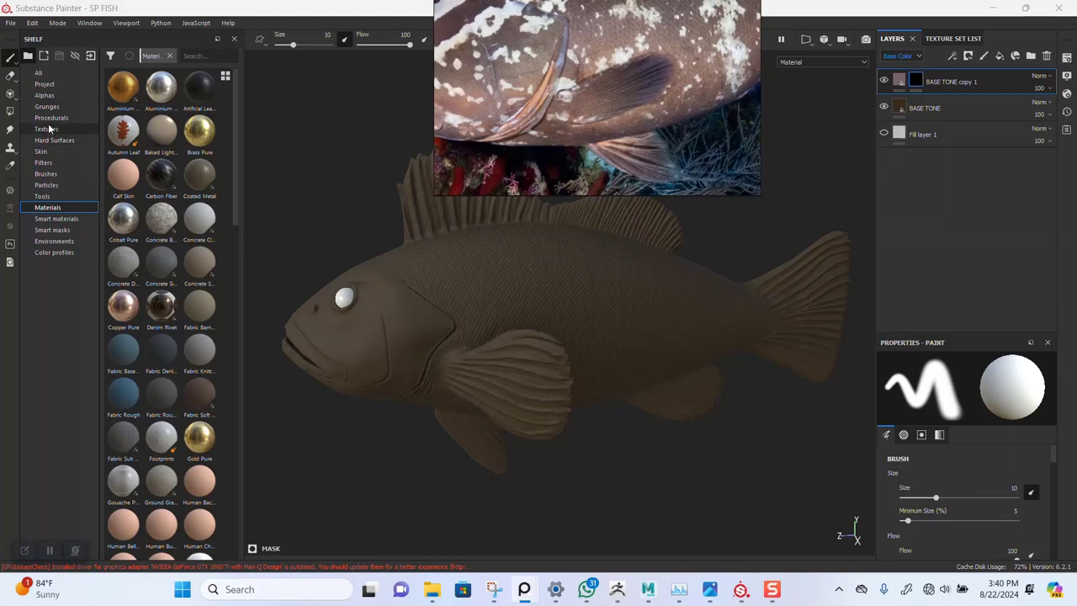
# Search the smart masks for "GROU" and apply the Ground Dirt smart mask to BASE TONE copy 1
pyautogui.click(54, 231)
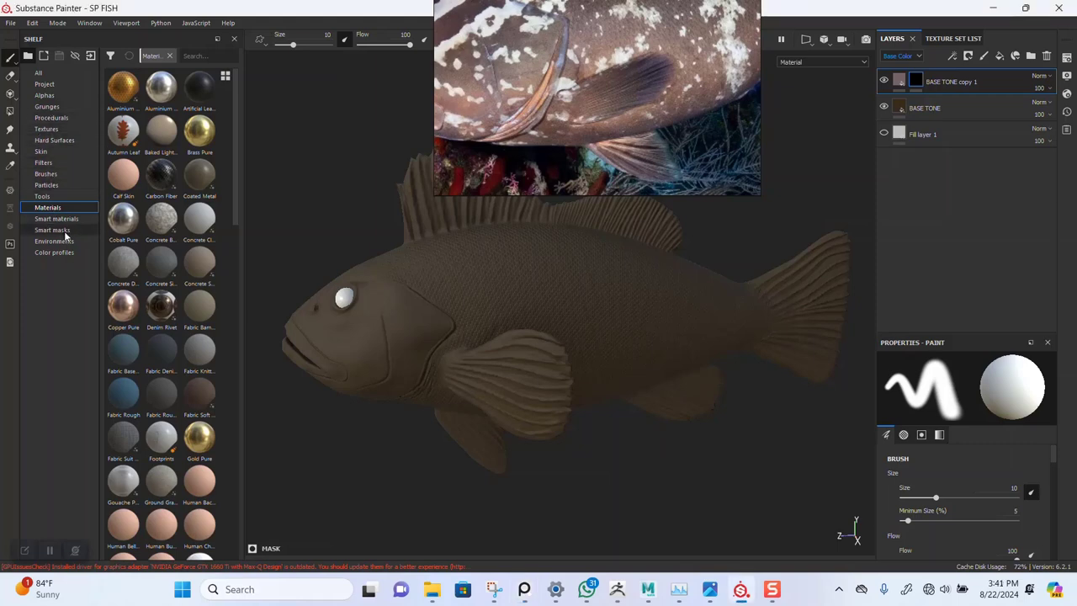
pyautogui.click(65, 232)
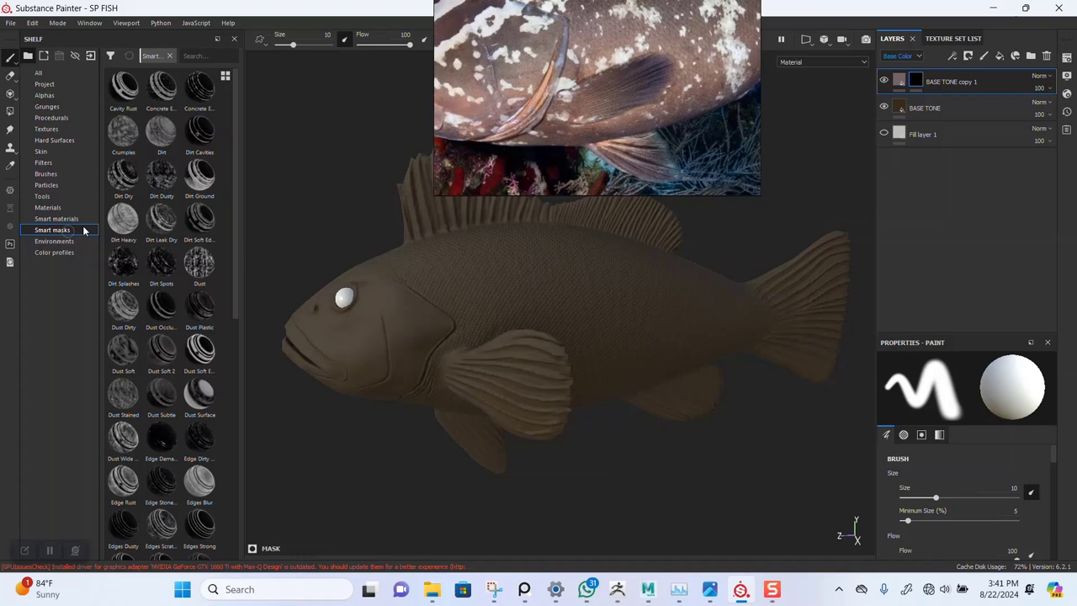
pyautogui.click(195, 59)
pyautogui.write('GROU')
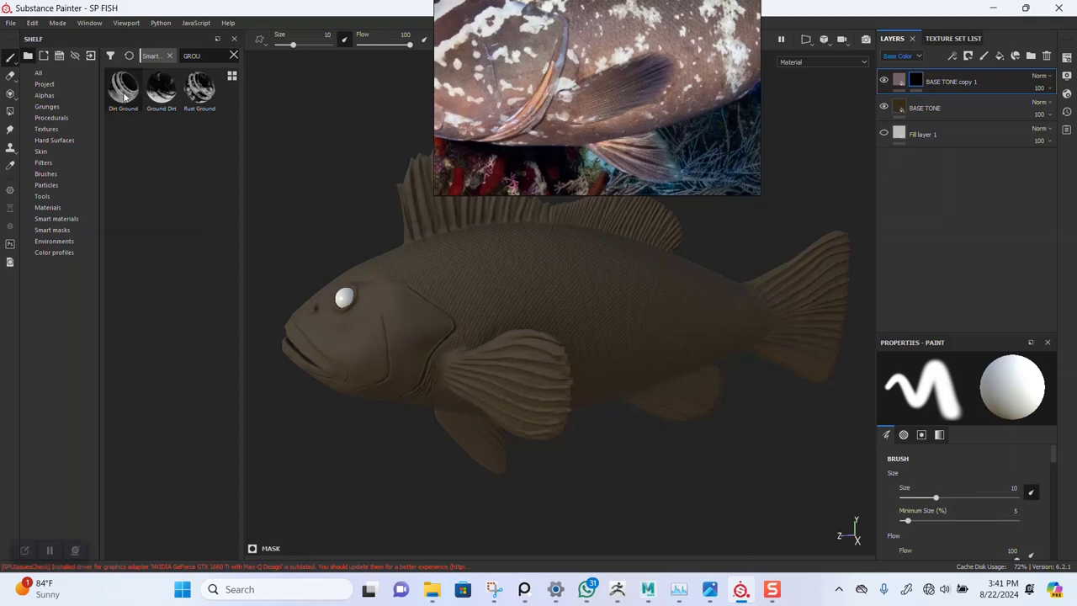
pyautogui.click(164, 102)
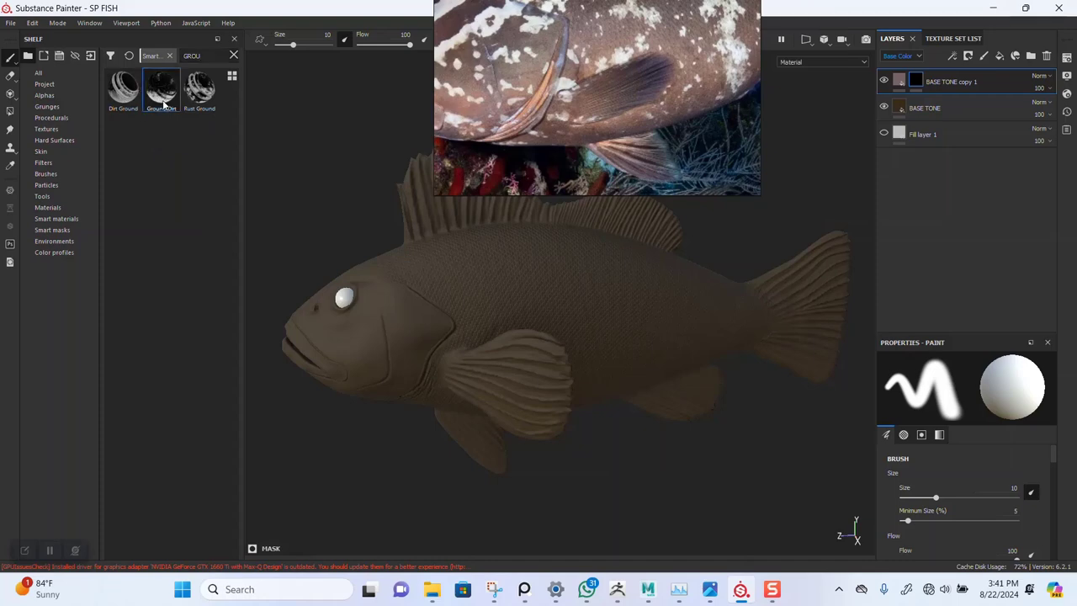
pyautogui.moveTo(162, 94); pyautogui.dragTo(892, 81)
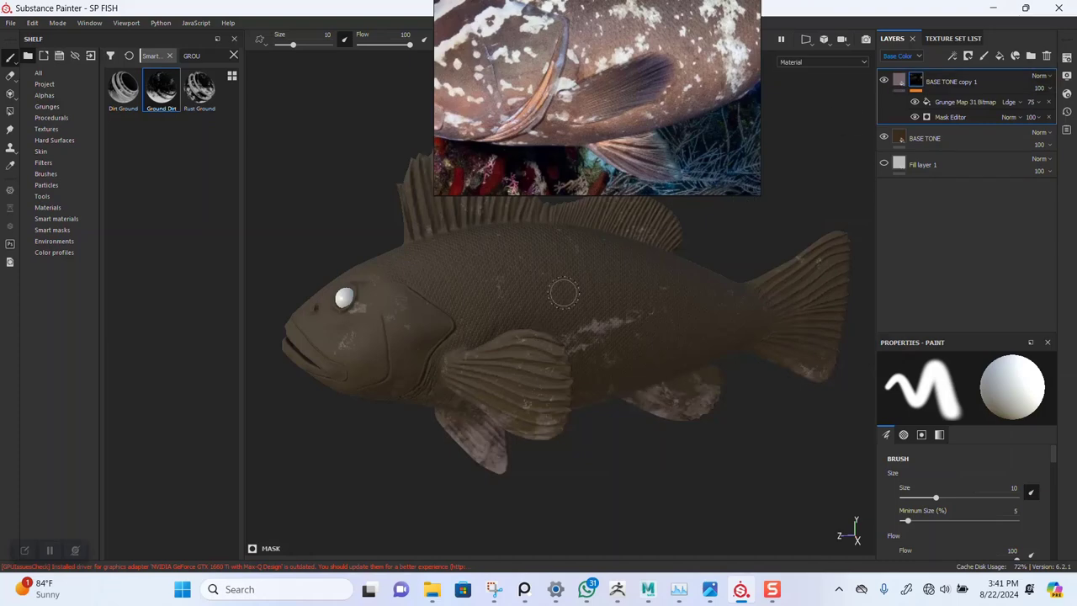
# Move the reference clear of the model, hide the mask's Grunge Map 31 Bitmap effect and open the Mask Editor generator's settings
pyautogui.moveTo(558, 147); pyautogui.dragTo(446, 165)
pyautogui.moveTo(446, 165); pyautogui.dragTo(160, 217, button='right')
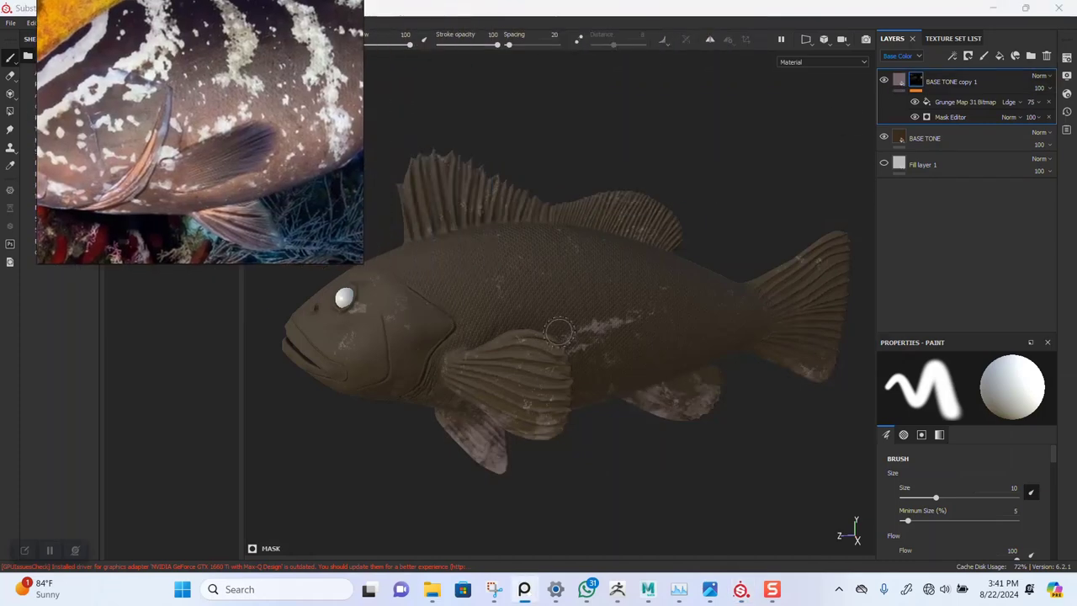
pyautogui.keyDown('alt'); pyautogui.moveTo(579, 345); pyautogui.dragTo(583, 271); pyautogui.keyUp('alt')
pyautogui.keyDown('alt'); pyautogui.moveTo(710, 329); pyautogui.dragTo(687, 291); pyautogui.keyUp('alt')
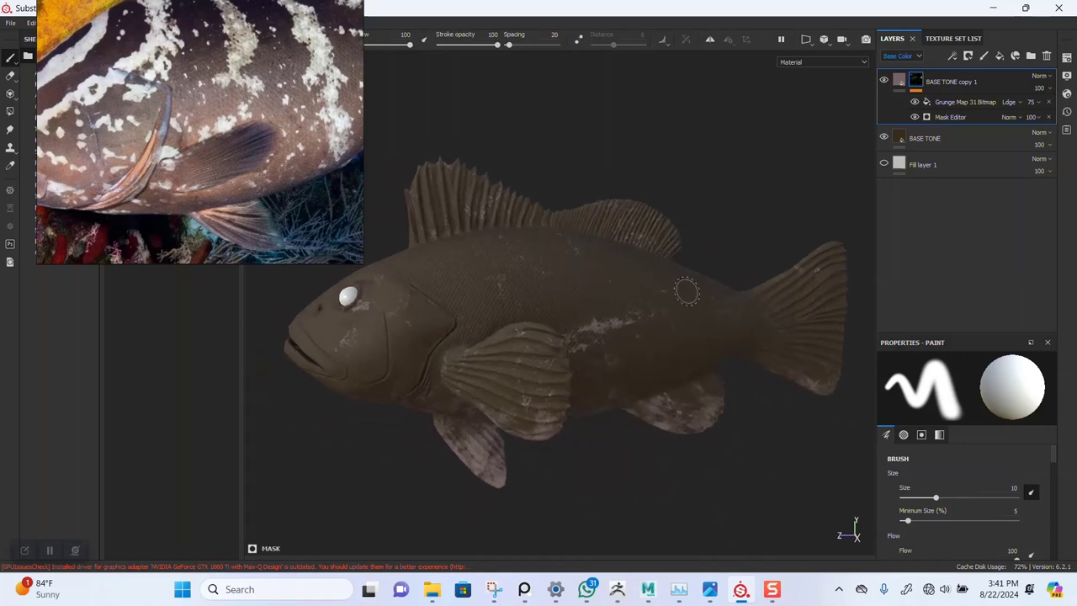
pyautogui.click(916, 102)
pyautogui.click(910, 120)
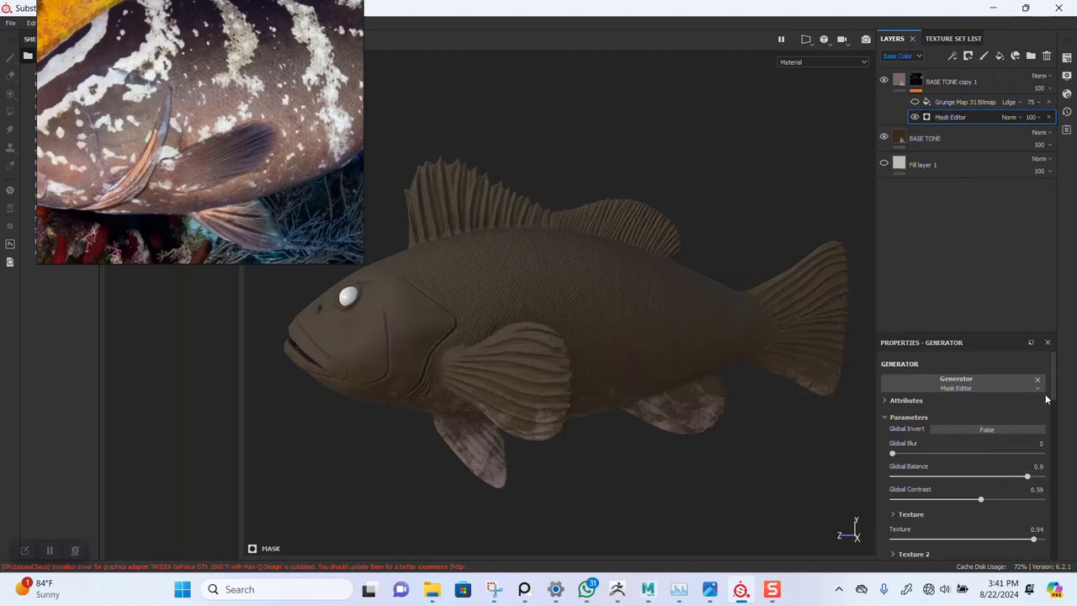
# Set the Mask Editor's Texture to 0.59 and Global Balance to 0.96 to spread the lighter tone over the belly
pyautogui.scroll(-5, 1058, 431)
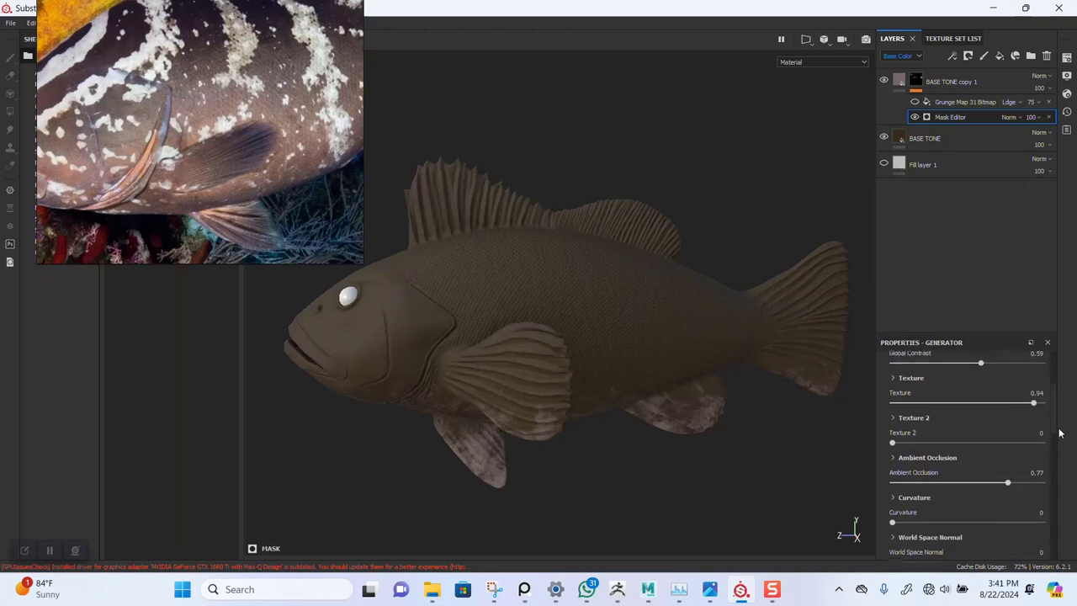
pyautogui.scroll(1, 1059, 433)
pyautogui.moveTo(1034, 438); pyautogui.dragTo(934, 430)
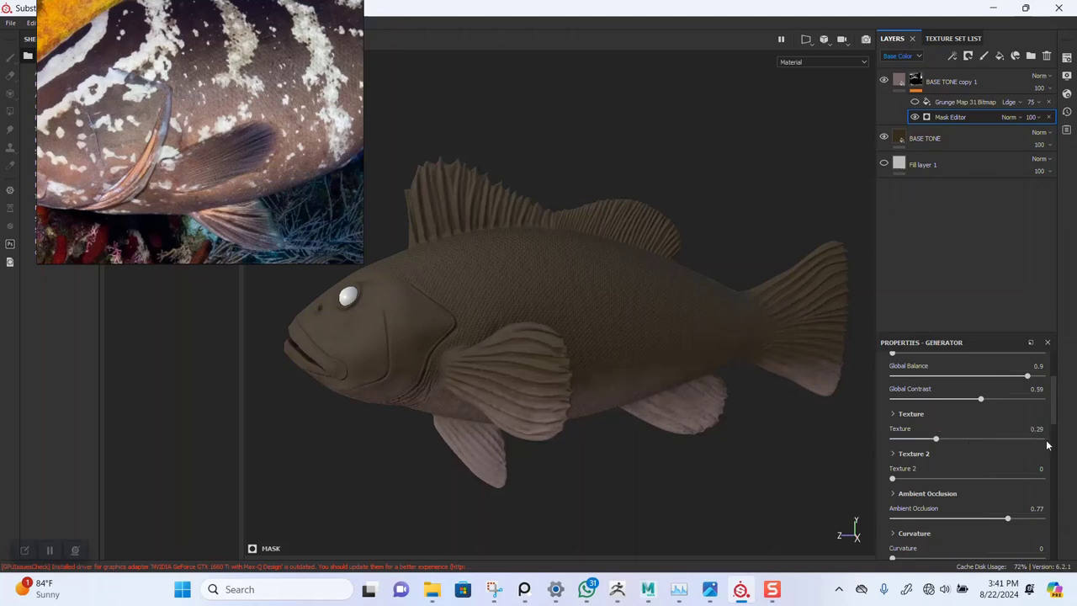
pyautogui.moveTo(1054, 420); pyautogui.dragTo(1048, 385)
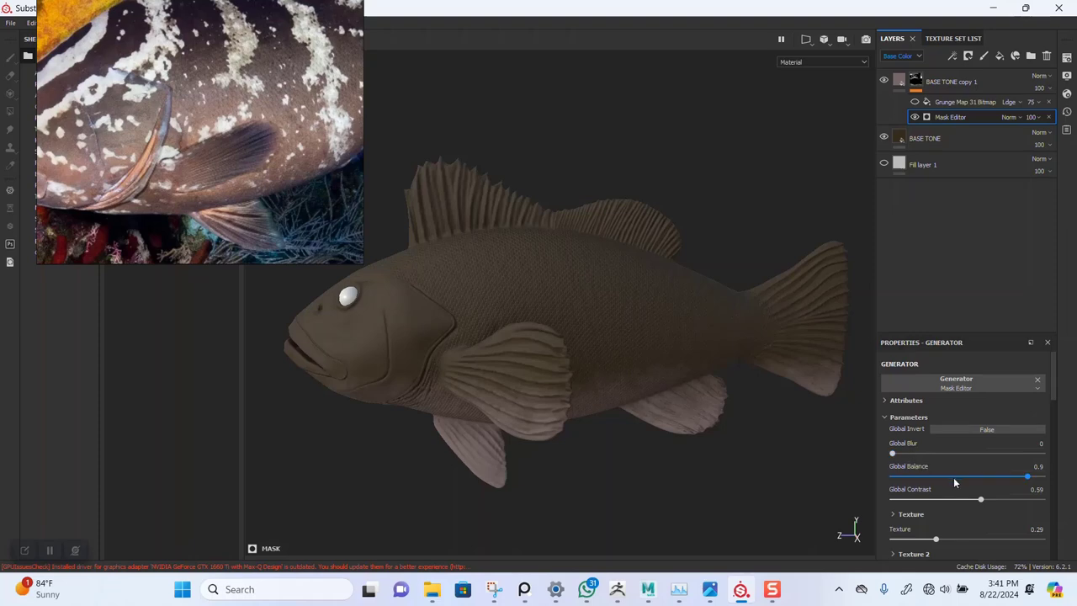
pyautogui.moveTo(1029, 475); pyautogui.dragTo(1042, 478)
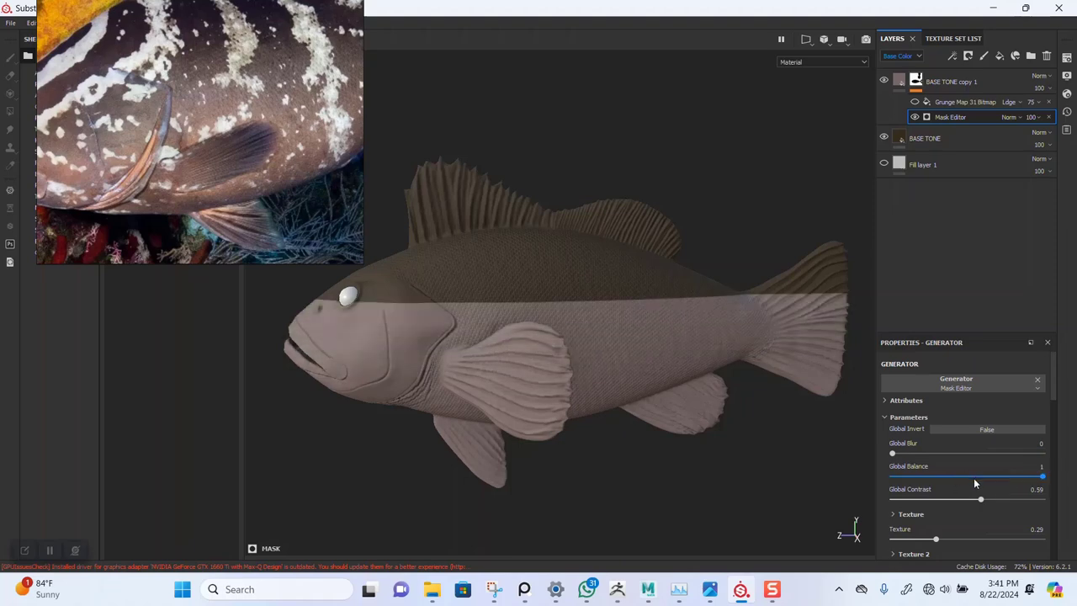
pyautogui.moveTo(937, 538); pyautogui.dragTo(981, 538)
pyautogui.moveTo(1042, 478)
pyautogui.mouseDown()
pyautogui.moveTo(1019, 477)
pyautogui.moveTo(1038, 480)
pyautogui.mouseUp()
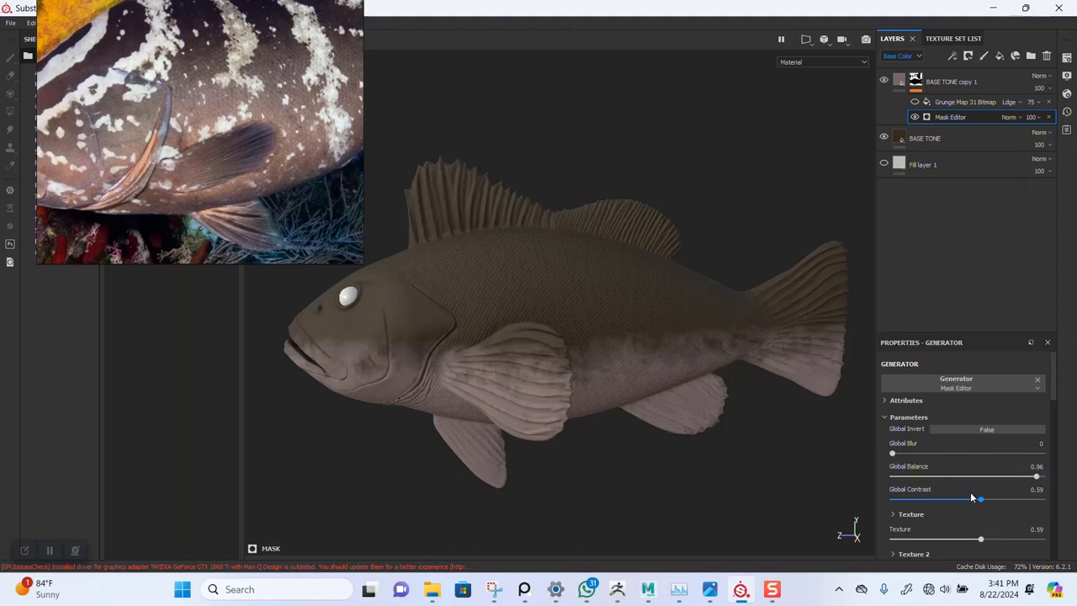
# Expand the Mask Editor's Texture settings, then set Ambient Occlusion to 1 and World Space Normal to 0.04
pyautogui.click(897, 516)
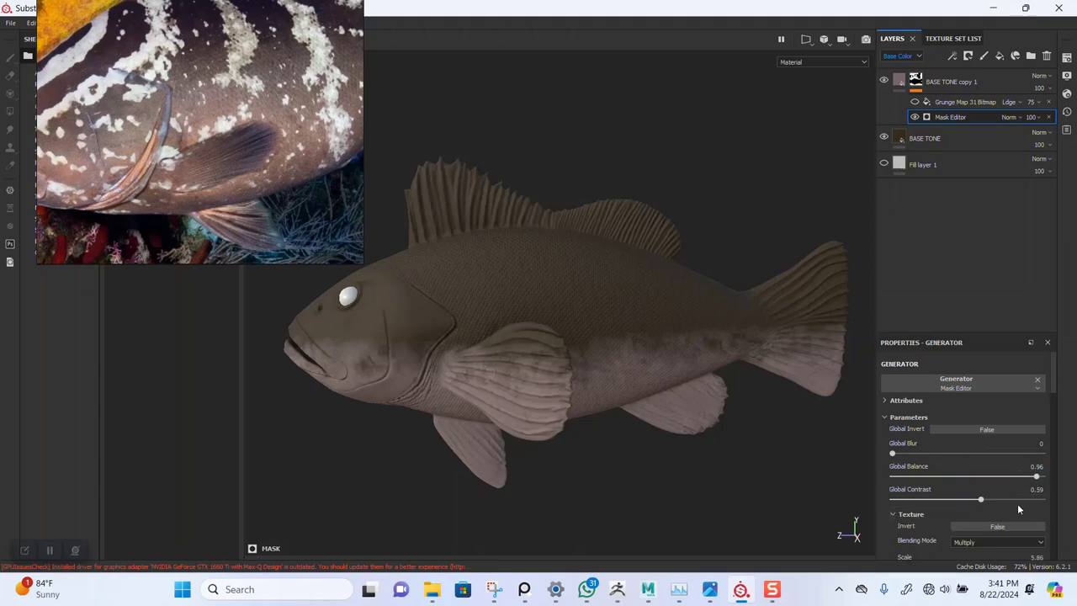
pyautogui.scroll(-3, 1053, 431)
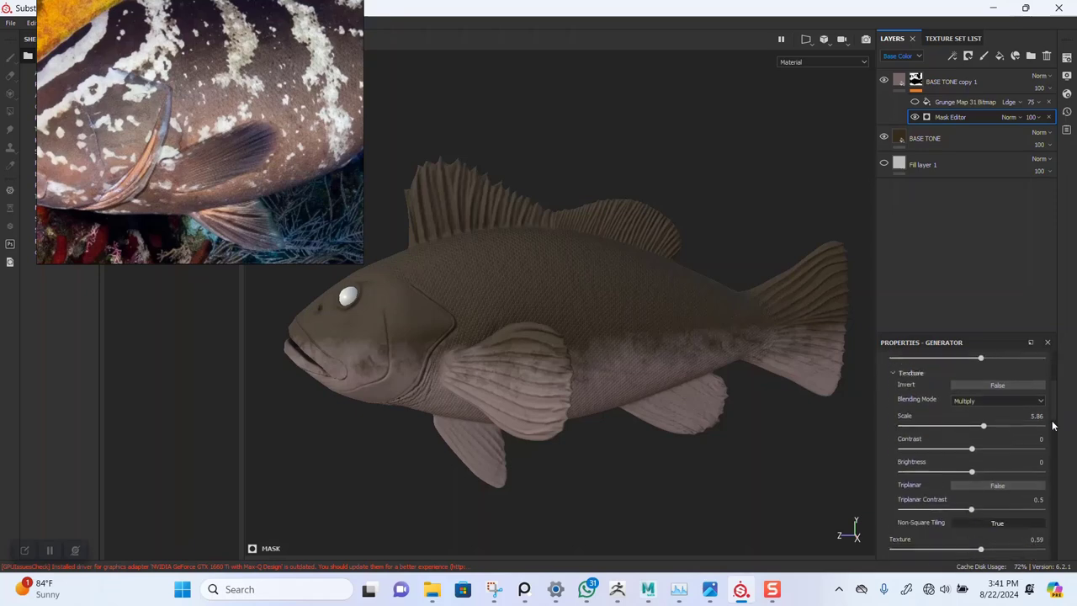
pyautogui.scroll(-3, 1052, 430)
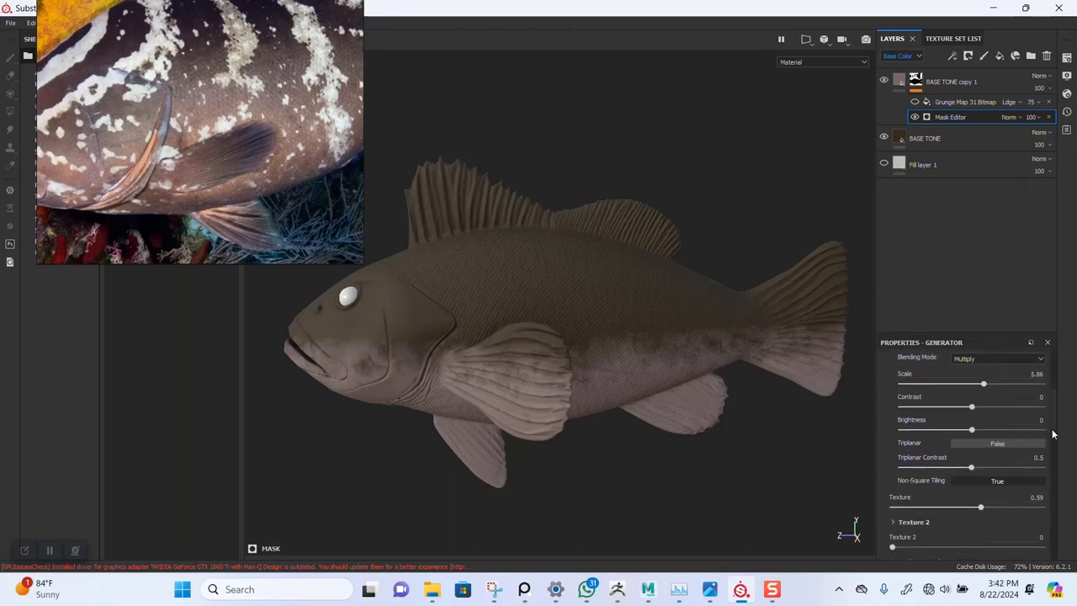
pyautogui.scroll(-1, 1052, 460)
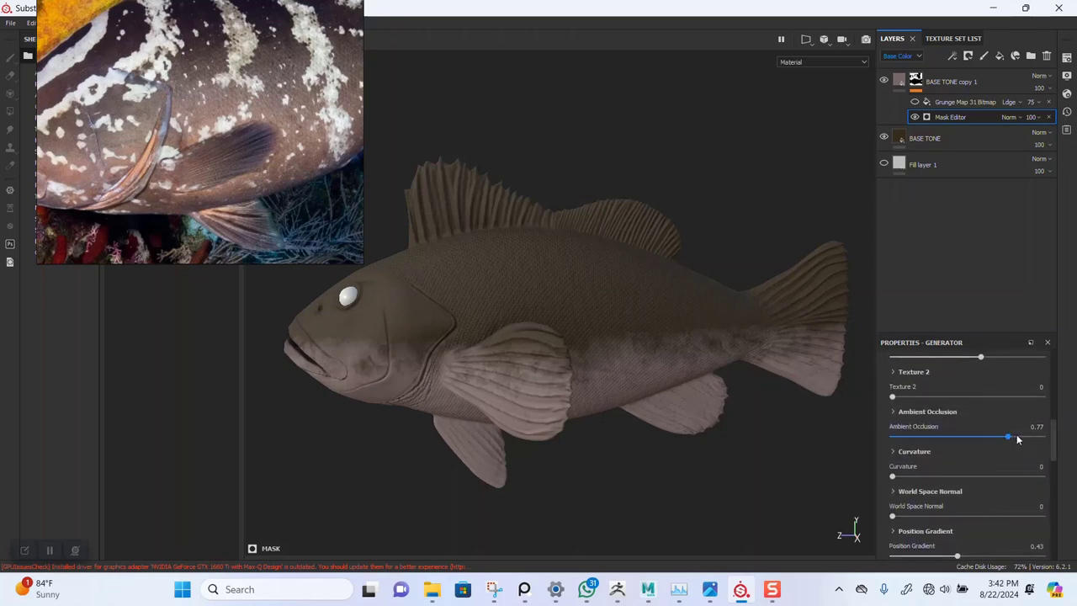
pyautogui.moveTo(1017, 438)
pyautogui.mouseDown()
pyautogui.moveTo(1041, 439)
pyautogui.moveTo(864, 441)
pyautogui.moveTo(1048, 444)
pyautogui.mouseUp()
pyautogui.moveTo(924, 476)
pyautogui.mouseDown()
pyautogui.moveTo(995, 478)
pyautogui.moveTo(894, 480)
pyautogui.moveTo(917, 516)
pyautogui.moveTo(947, 518)
pyautogui.moveTo(898, 517)
pyautogui.mouseUp()
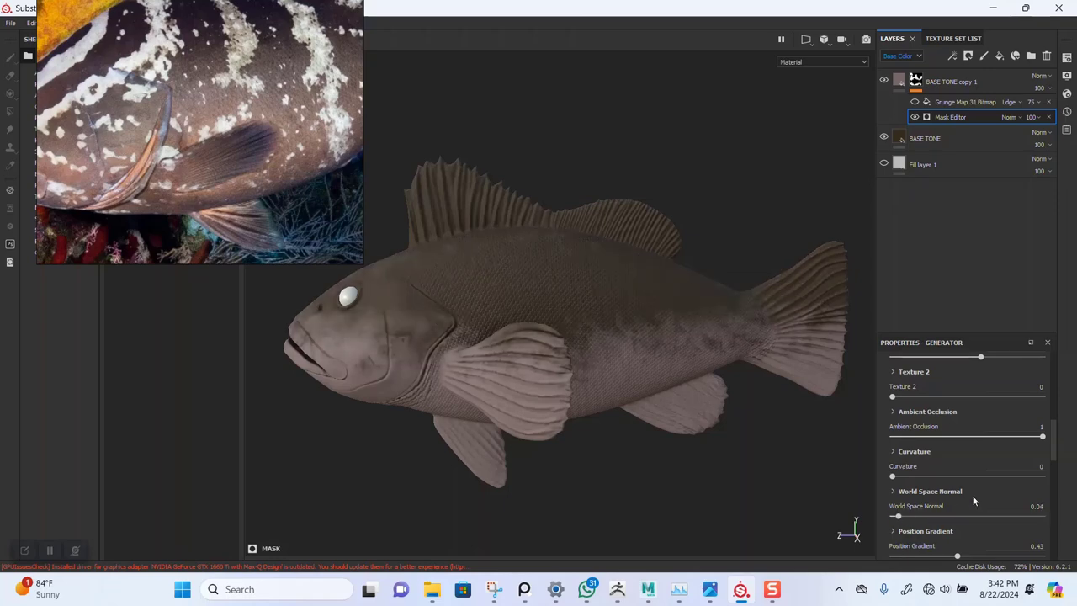
# Set the Mask Editor's Position Gradient to 1 and raise Global Balance slightly to extend the lighter tone up the body
pyautogui.moveTo(1051, 459); pyautogui.dragTo(1049, 493)
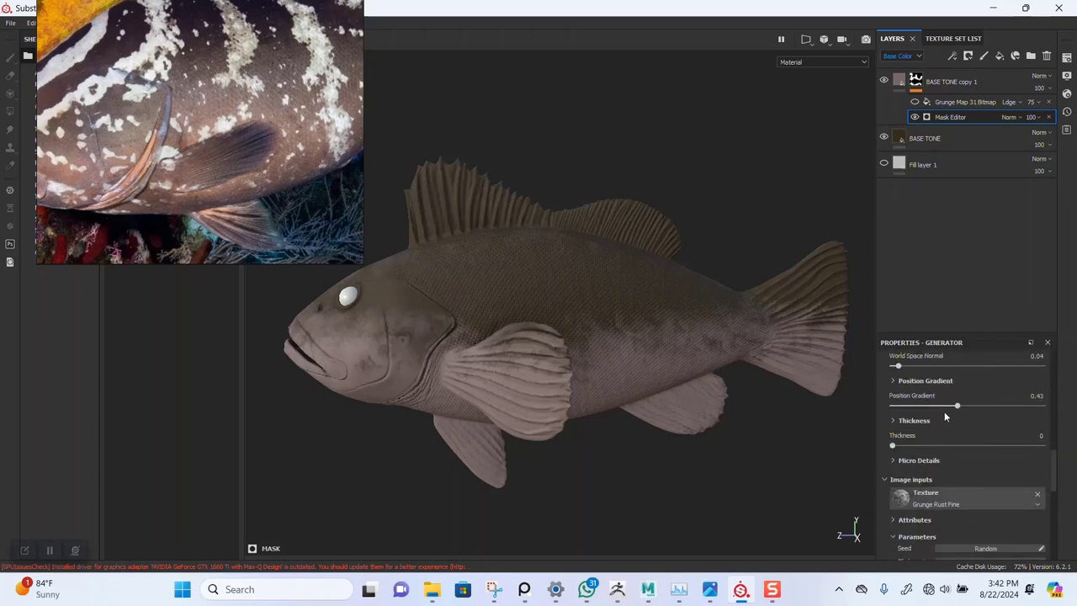
pyautogui.moveTo(956, 407)
pyautogui.mouseDown()
pyautogui.moveTo(1050, 408)
pyautogui.moveTo(914, 416)
pyautogui.moveTo(1017, 414)
pyautogui.mouseUp()
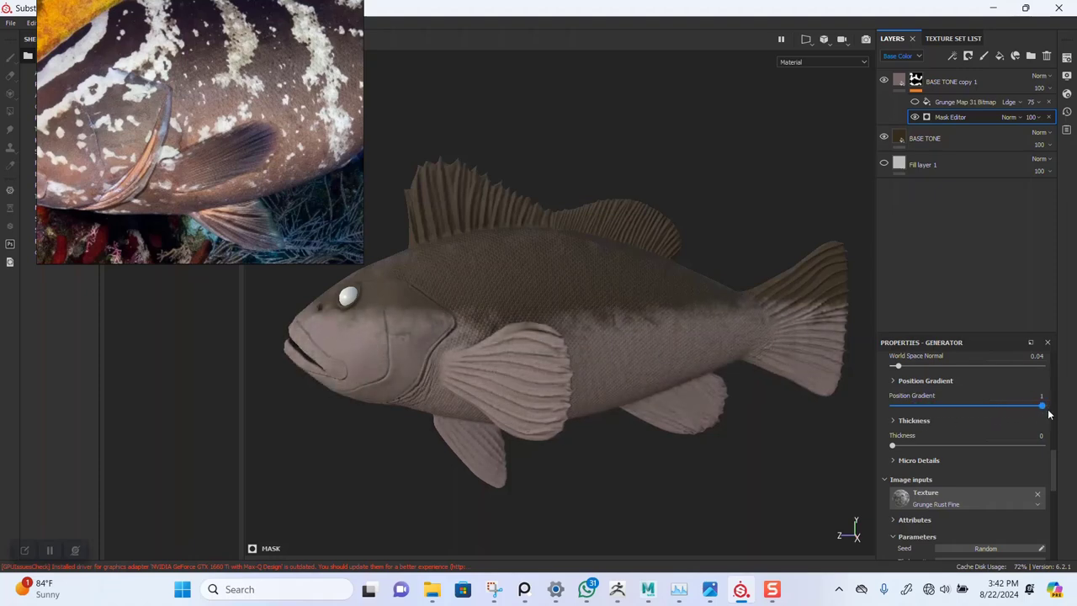
pyautogui.scroll(2, 1058, 464)
pyautogui.scroll(-5, 1057, 447)
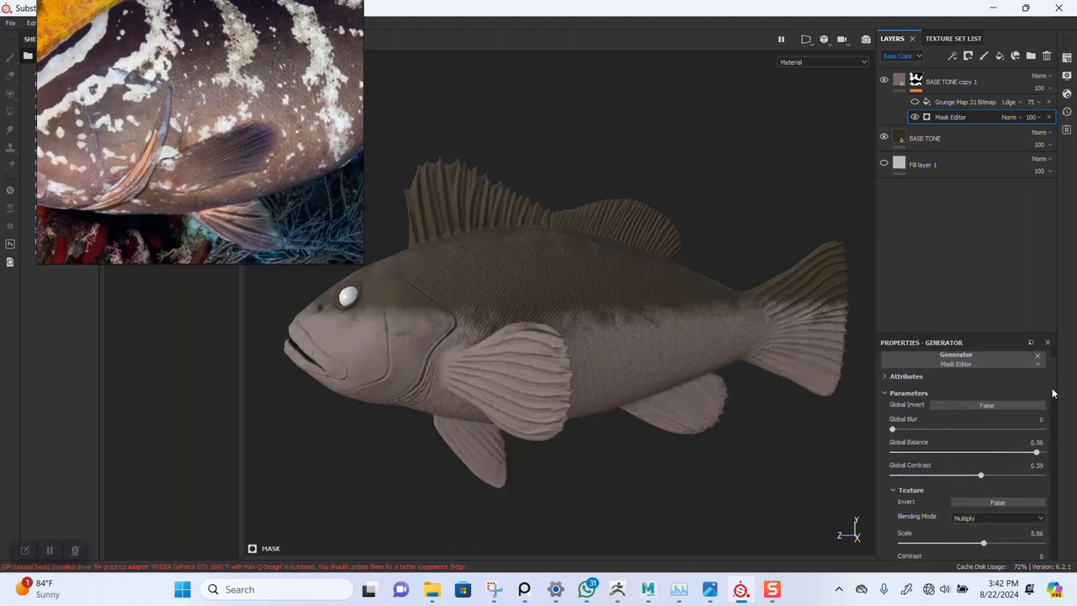
pyautogui.scroll(-1, 1052, 393)
pyautogui.moveTo(1036, 431); pyautogui.dragTo(1039, 440)
# Lower the Mask Editor's World Space Normal to 0.02 and Position Gradient to 0.31 to soften the transition between the two tones
pyautogui.scroll(-8, 1052, 454)
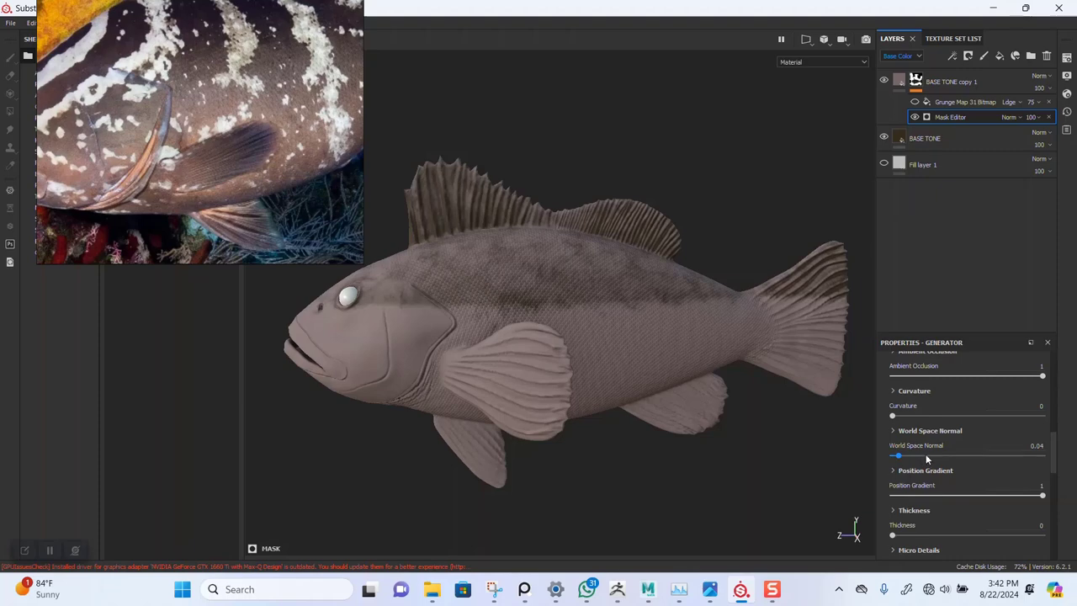
pyautogui.moveTo(952, 456)
pyautogui.mouseDown()
pyautogui.moveTo(881, 458)
pyautogui.moveTo(906, 456)
pyautogui.moveTo(894, 458)
pyautogui.mouseUp()
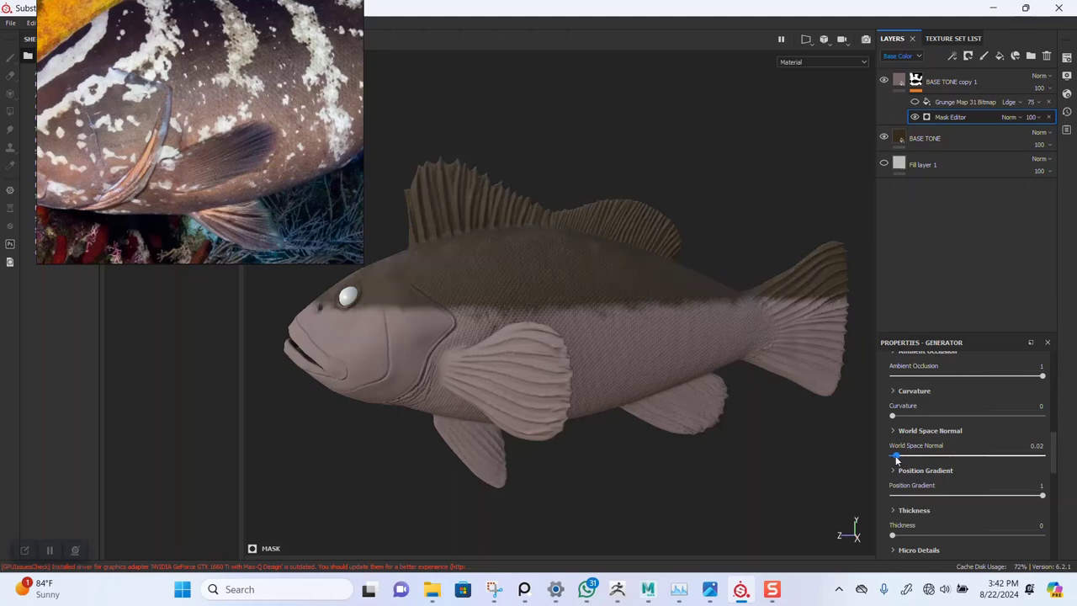
pyautogui.click(941, 496)
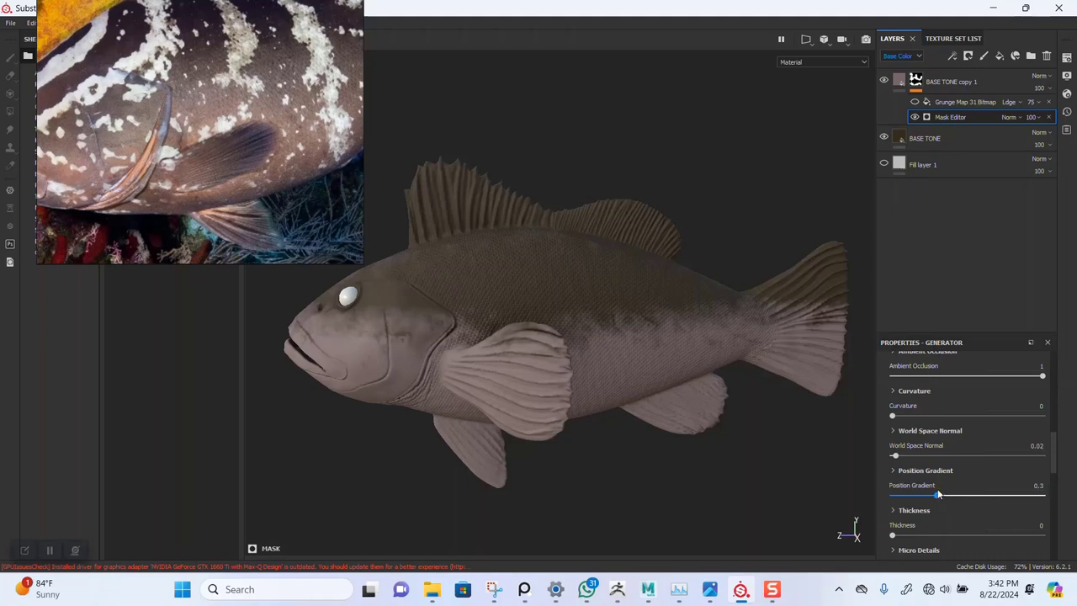
pyautogui.moveTo(940, 495); pyautogui.dragTo(941, 495)
pyautogui.keyDown('alt'); pyautogui.moveTo(601, 412); pyautogui.dragTo(529, 291); pyautogui.keyUp('alt')
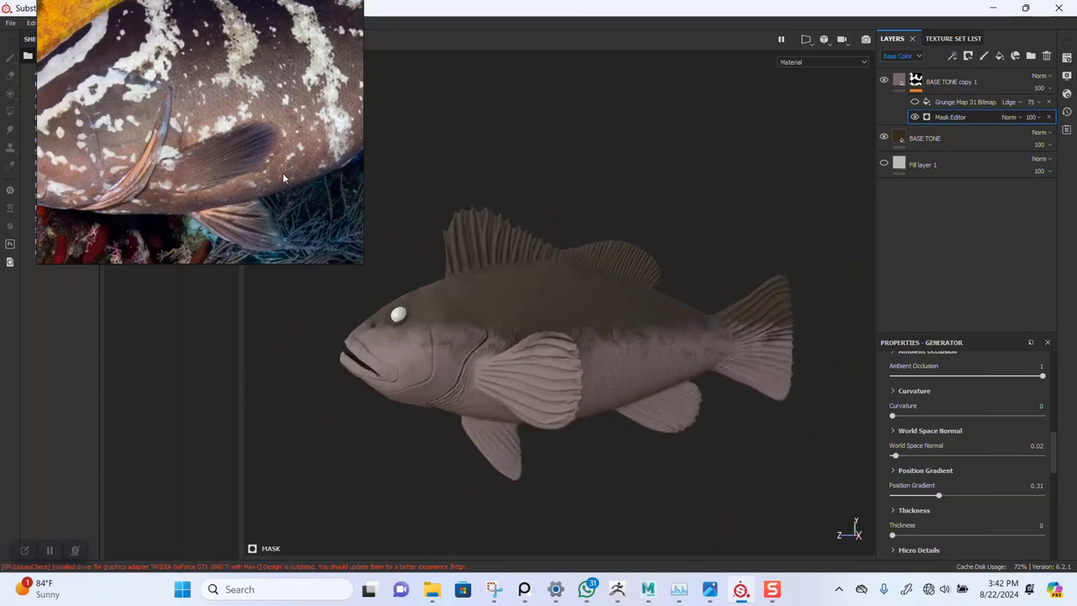
# Examine the white-banded grouper reference, comparing the whole fish and a close-up of its flank with the model's coloring
pyautogui.moveTo(283, 179); pyautogui.dragTo(339, 228)
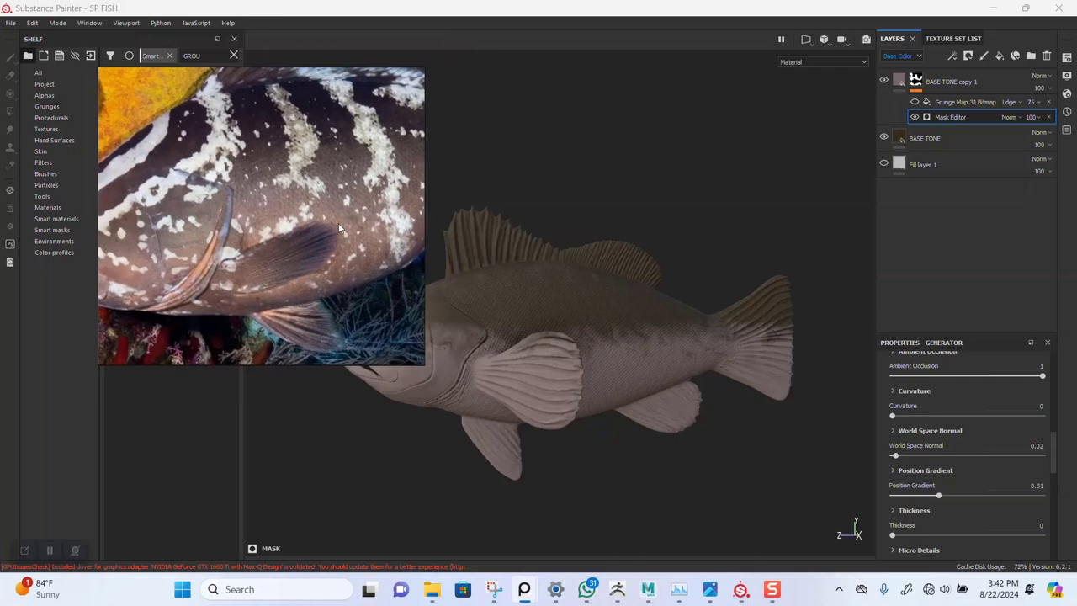
pyautogui.scroll(-5, 316, 218)
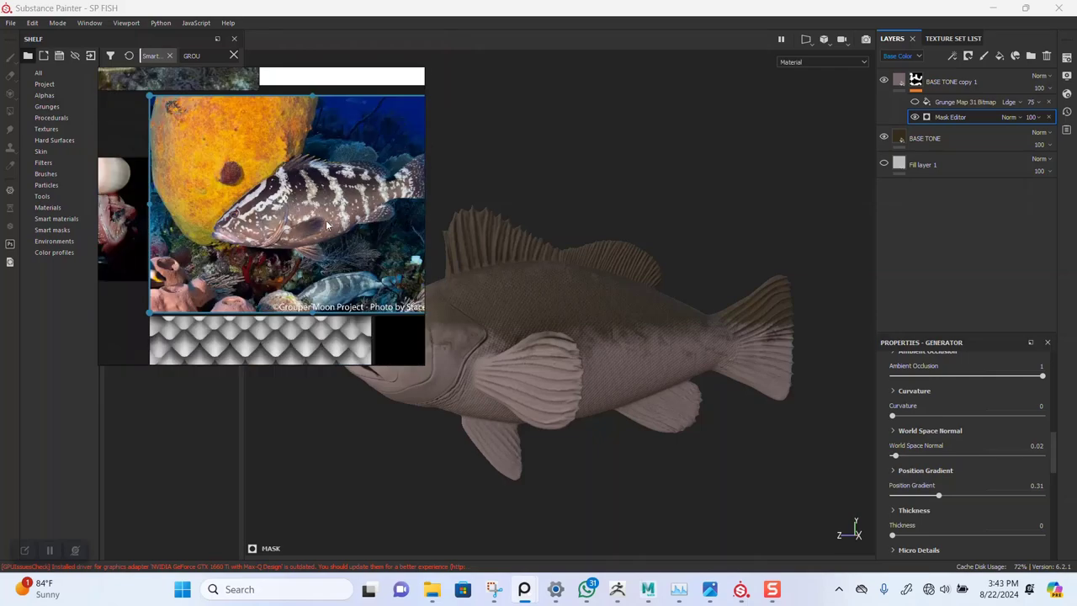
pyautogui.scroll(-4, 327, 224)
pyautogui.scroll(2, 311, 249)
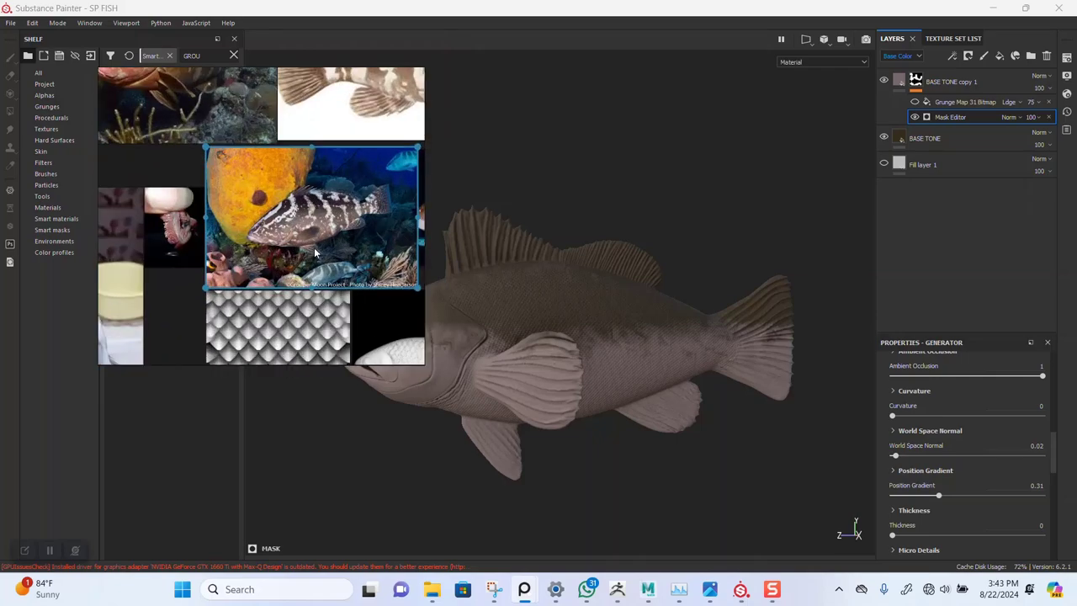
pyautogui.scroll(6, 314, 248)
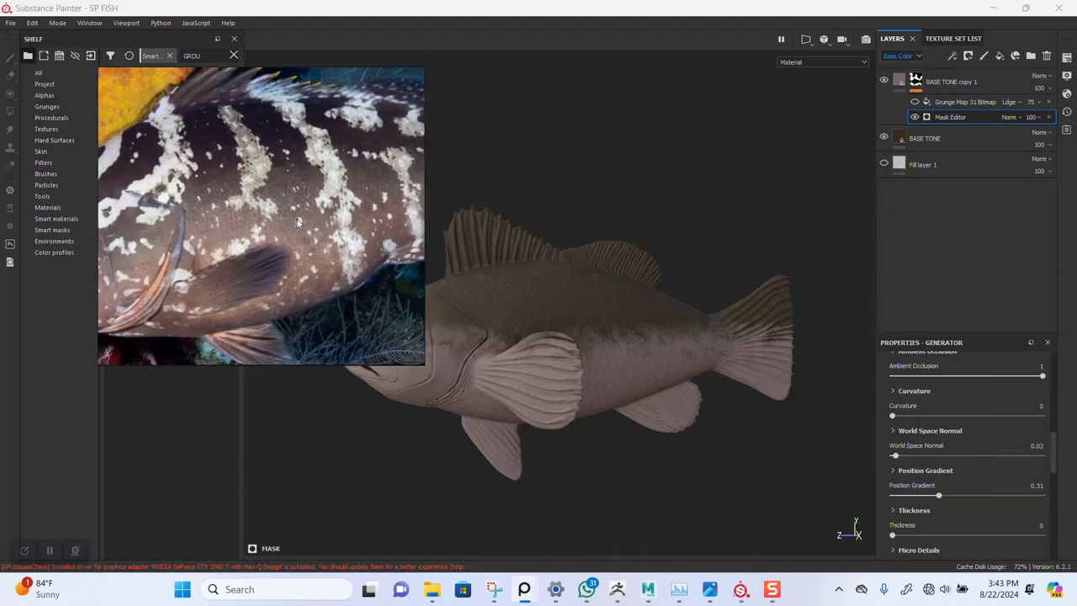
# Examine the white-banded grouper reference's head, gills, flank and fins, comparing their markings and tones with the model
pyautogui.moveTo(297, 223); pyautogui.dragTo(289, 237, button='middle')
pyautogui.moveTo(202, 273); pyautogui.dragTo(343, 221, button='middle')
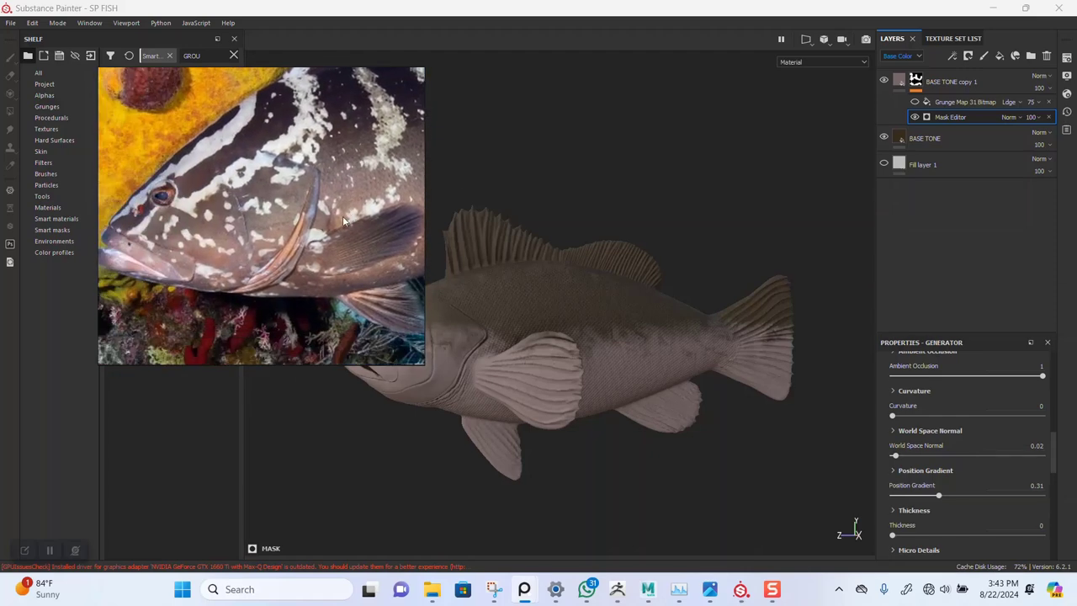
pyautogui.moveTo(343, 221); pyautogui.dragTo(238, 224)
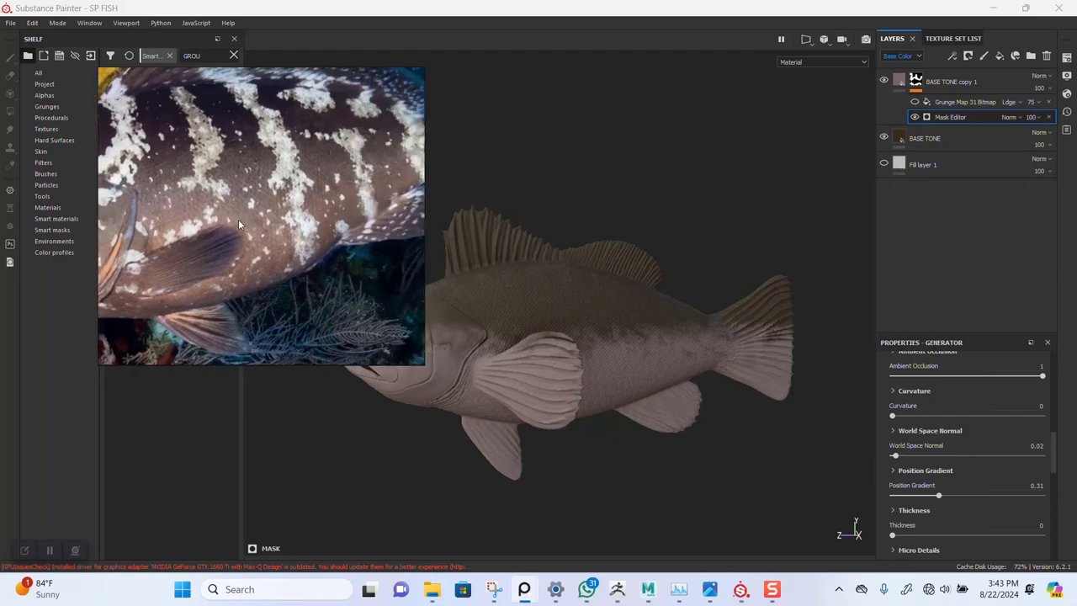
pyautogui.scroll(3, 261, 239)
pyautogui.scroll(-4, 261, 239)
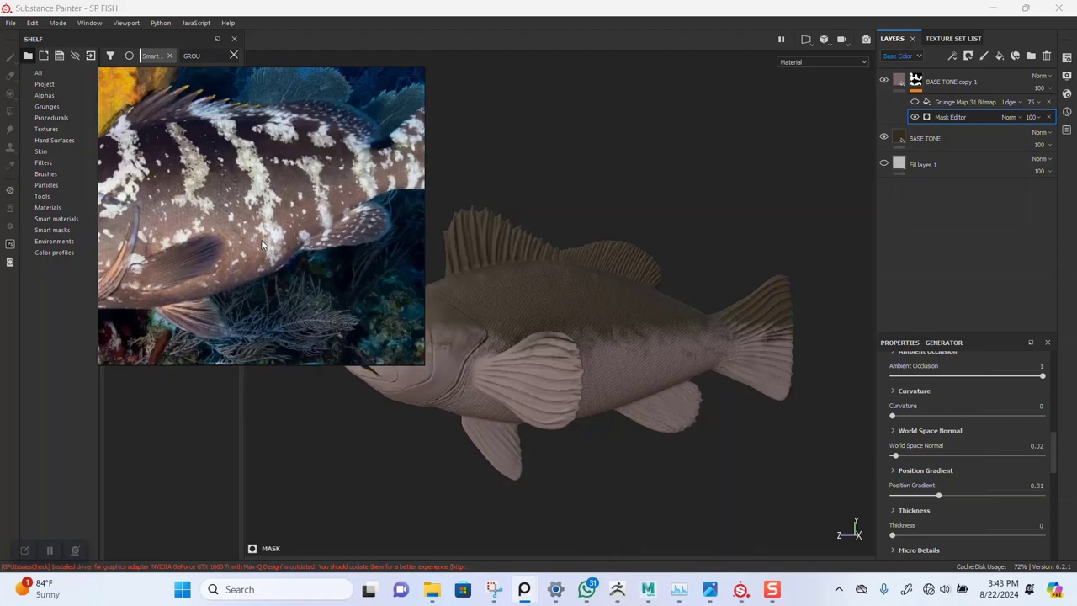
pyautogui.scroll(2, 261, 244)
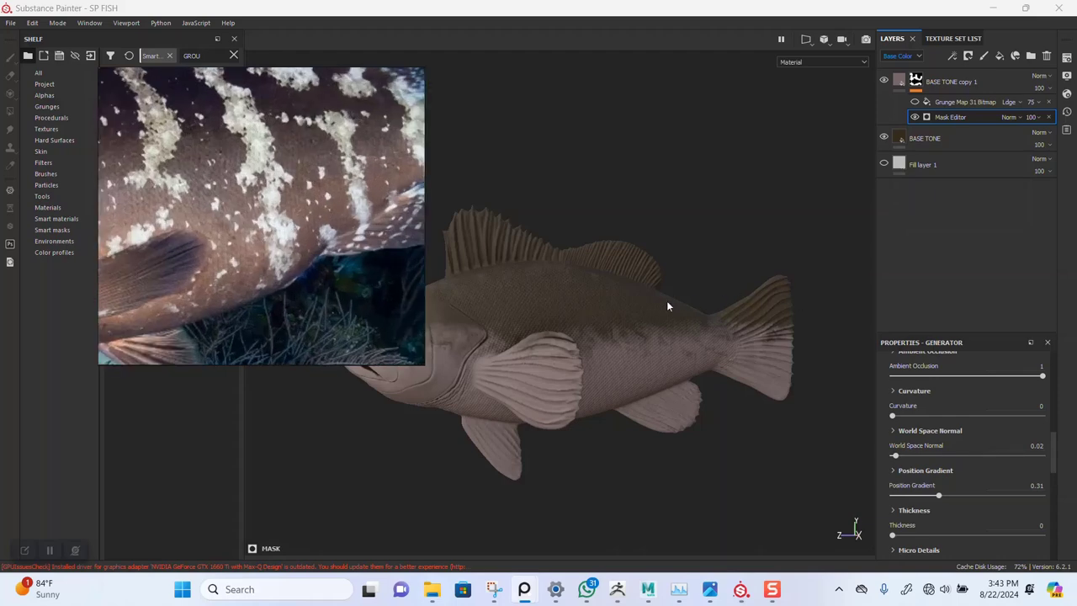
pyautogui.keyDown('alt'); pyautogui.moveTo(564, 377); pyautogui.dragTo(571, 318); pyautogui.keyUp('alt')
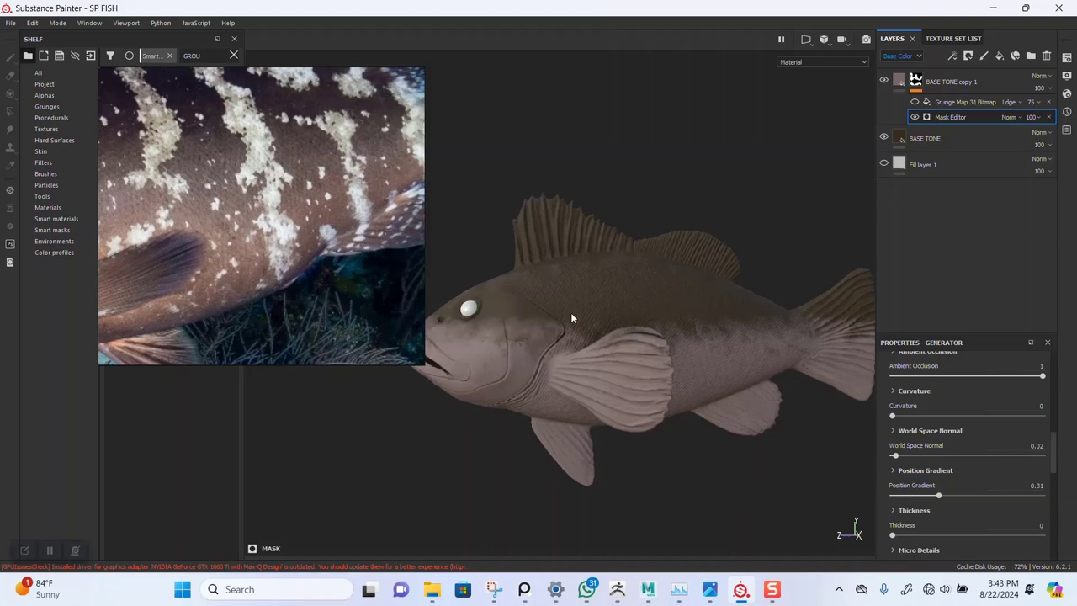
pyautogui.moveTo(199, 257)
pyautogui.mouseDown(button='right')
pyautogui.moveTo(337, 218)
pyautogui.moveTo(192, 266)
pyautogui.mouseUp(button='right')
pyautogui.moveTo(119, 314); pyautogui.dragTo(280, 242, button='middle')
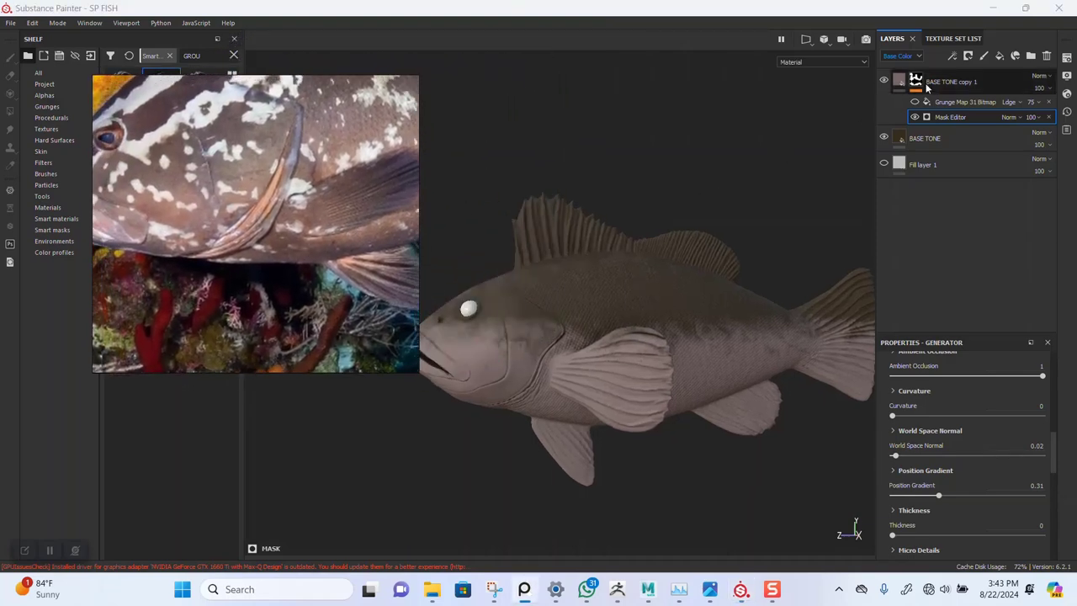
# Re-enable the Grunge Map 31 effect in the BASE TONE copy 1 mask and activate the Polygon Fill tool
pyautogui.click(917, 80)
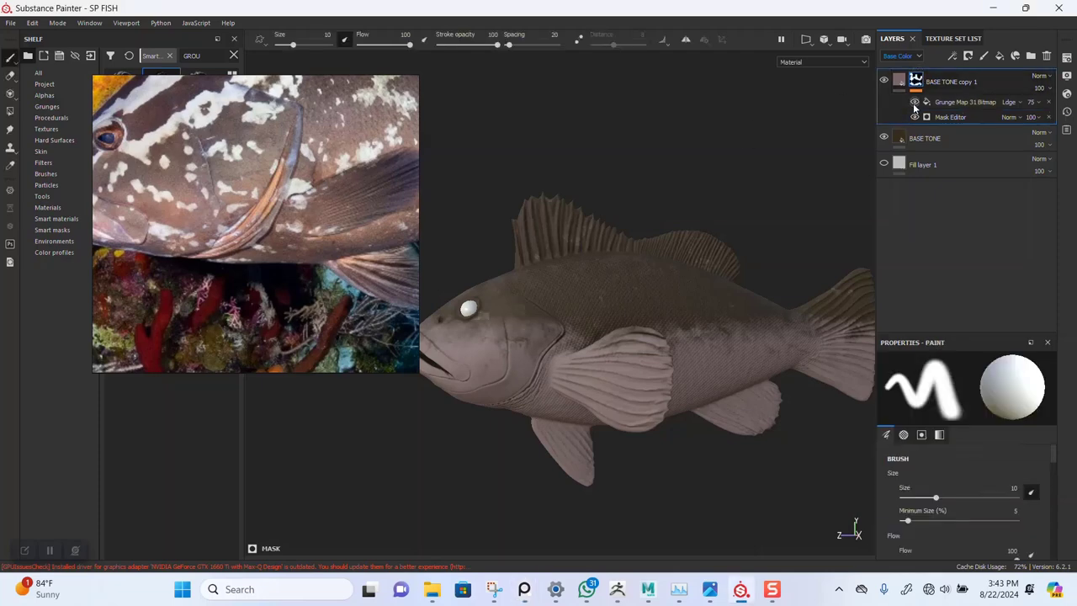
pyautogui.moveTo(170, 291); pyautogui.dragTo(333, 269)
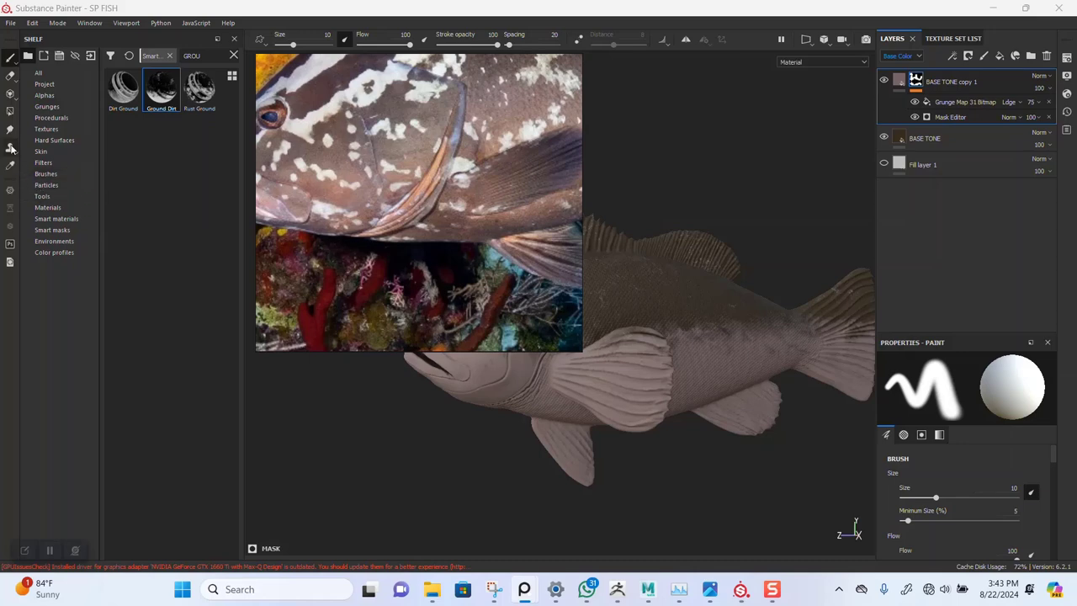
pyautogui.click(9, 112)
pyautogui.moveTo(581, 246); pyautogui.dragTo(304, 226, button='right')
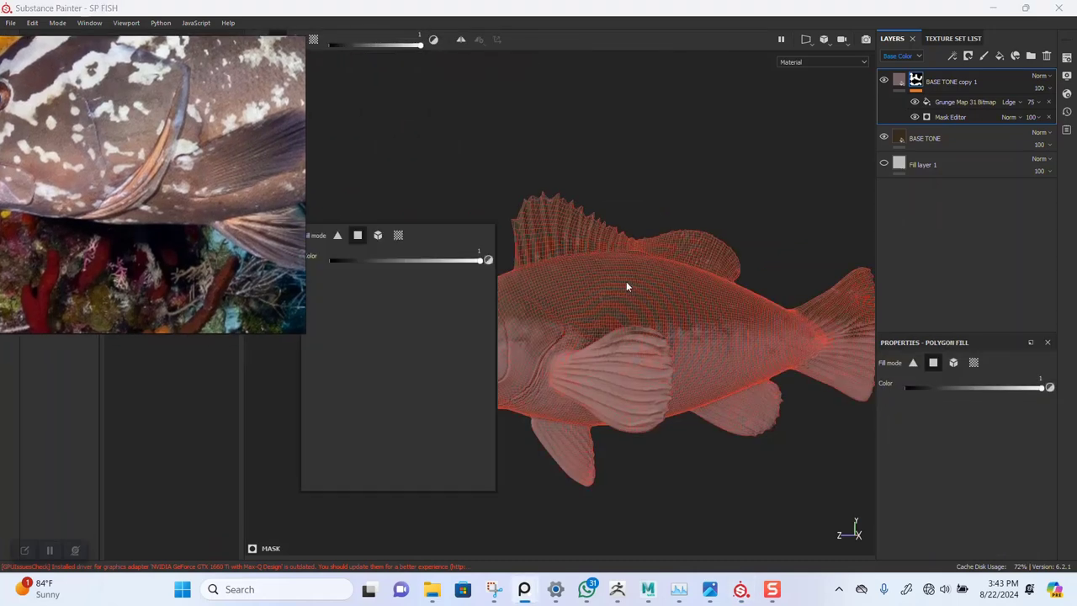
# Set Polygon Fill to UV Chunk Fill mode with the BASE TONE copy 1 mask selected
pyautogui.click(719, 289)
pyautogui.scroll(2, 741, 314)
pyautogui.keyDown('alt'); pyautogui.moveTo(729, 371); pyautogui.dragTo(769, 352); pyautogui.keyUp('alt')
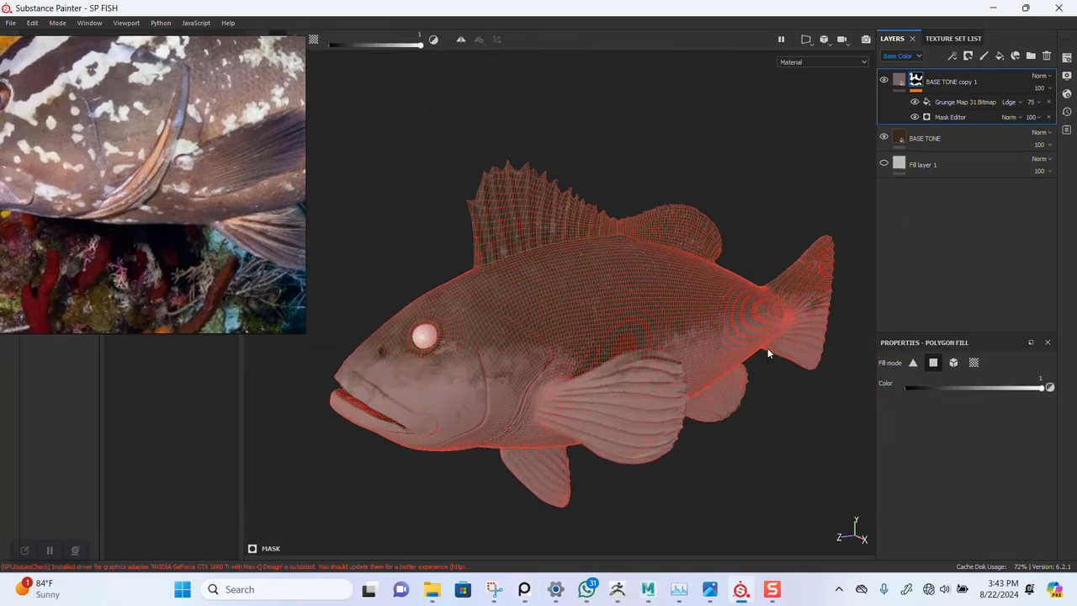
pyautogui.click(976, 361)
pyautogui.moveTo(755, 355)
pyautogui.keyDown('alt'); pyautogui.mouseDown()
pyautogui.moveTo(730, 389)
pyautogui.moveTo(770, 342)
pyautogui.moveTo(751, 355)
pyautogui.mouseUp(); pyautogui.keyUp('alt')
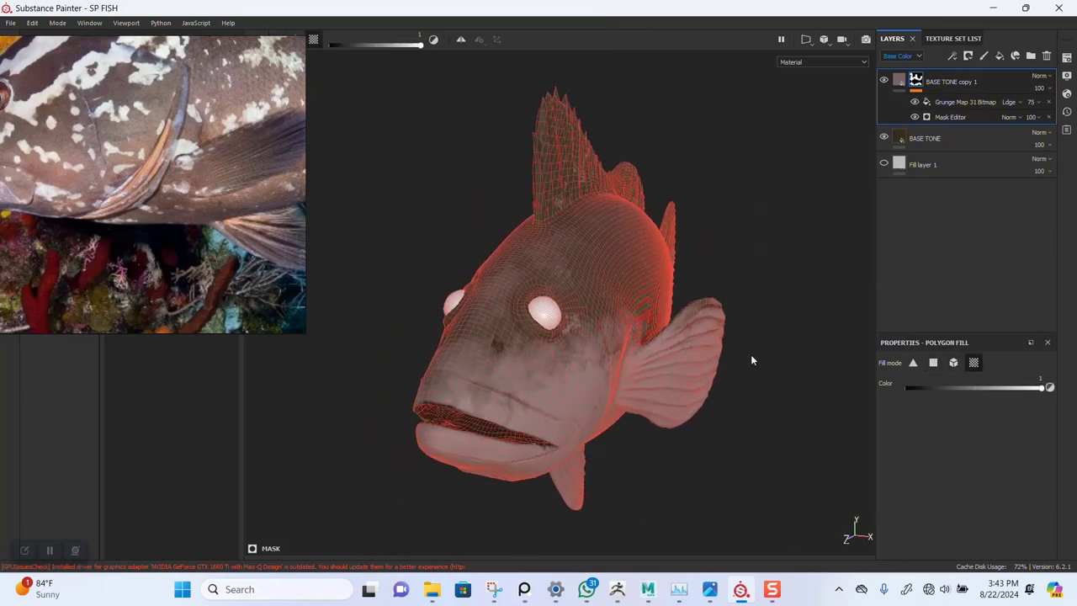
pyautogui.press('x')
pyautogui.press('x')
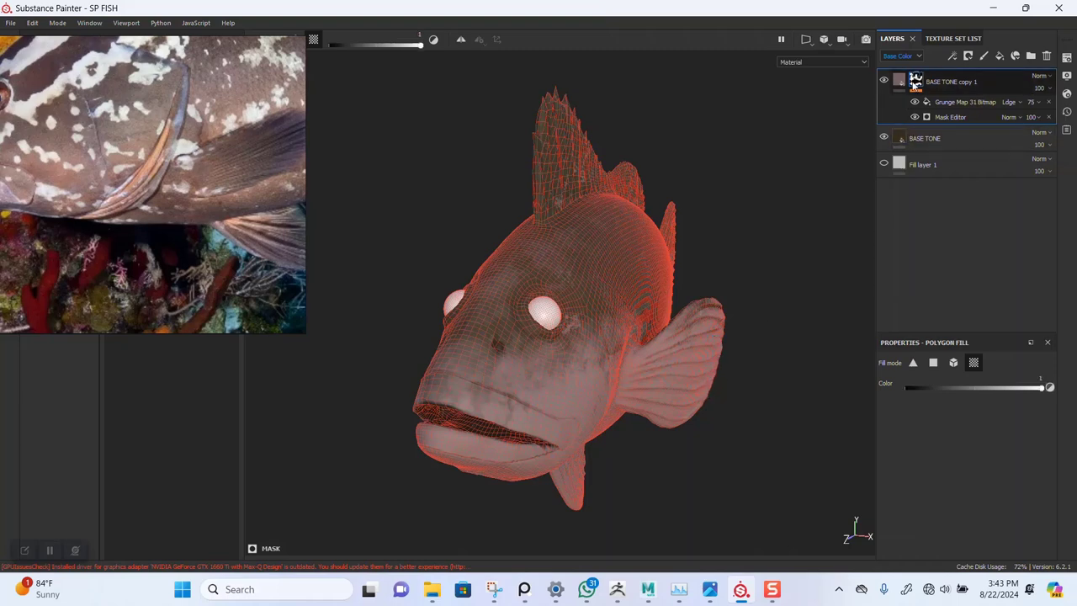
pyautogui.click(915, 84)
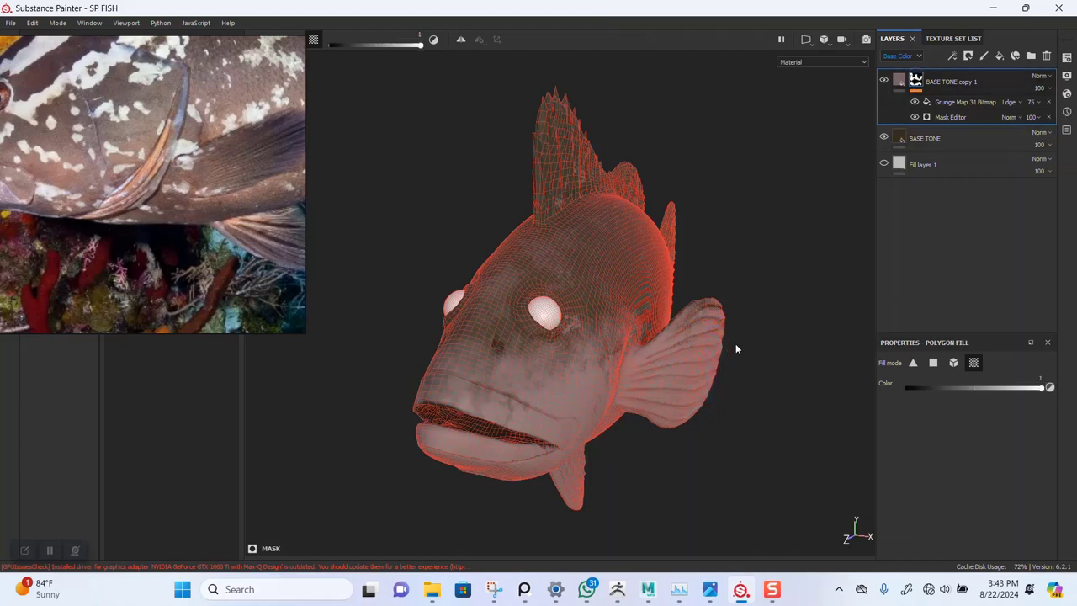
pyautogui.keyDown('alt'); pyautogui.moveTo(736, 344); pyautogui.dragTo(766, 217); pyautogui.keyUp('alt')
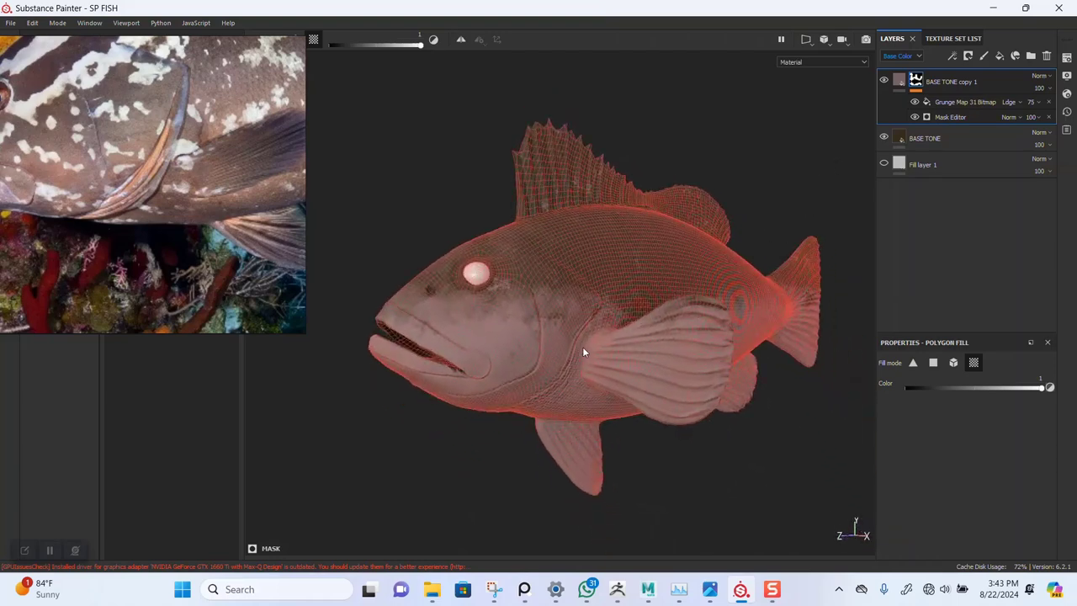
pyautogui.keyDown('alt'); pyautogui.moveTo(584, 352); pyautogui.dragTo(610, 364); pyautogui.keyUp('alt')
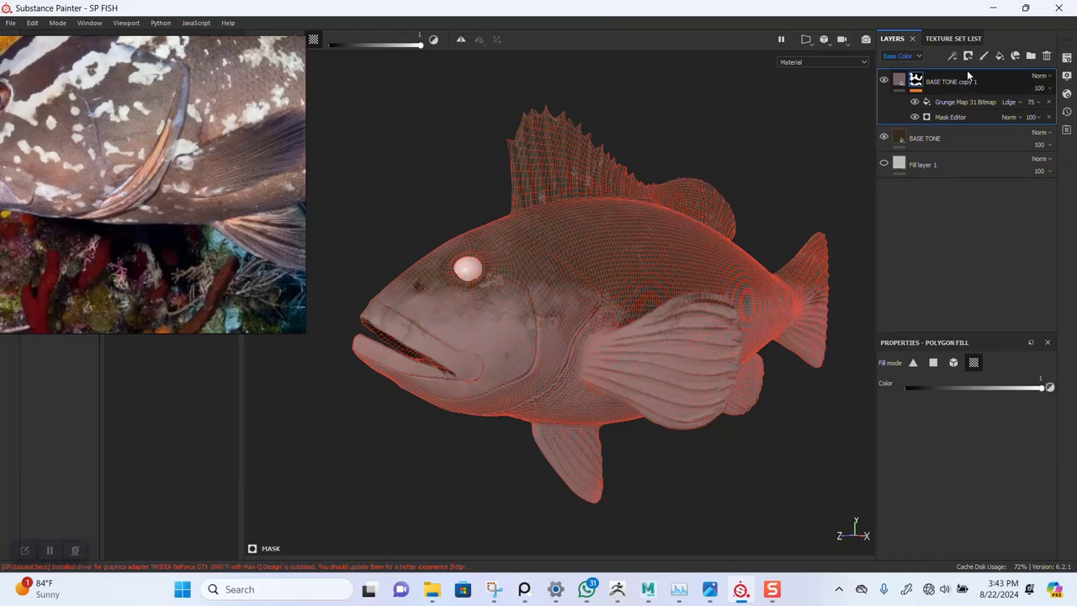
# Group BASE TONE copy 1 into a folder with a black mask and fill only the fish's body white, leaving the side and belly fins masked out
pyautogui.hotkey('ctrl', 'g')
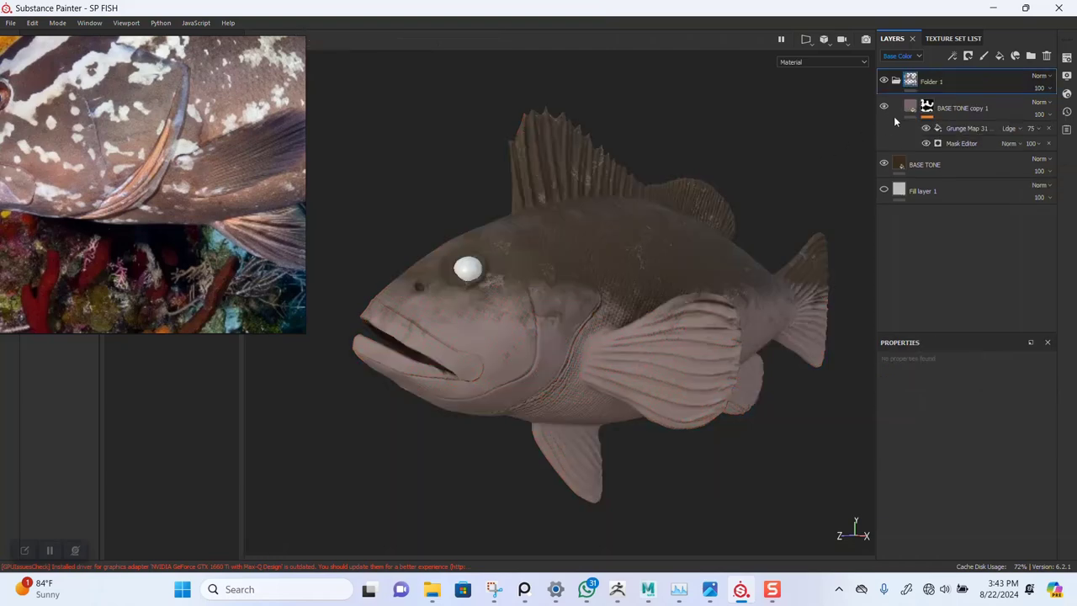
pyautogui.rightClick(909, 82)
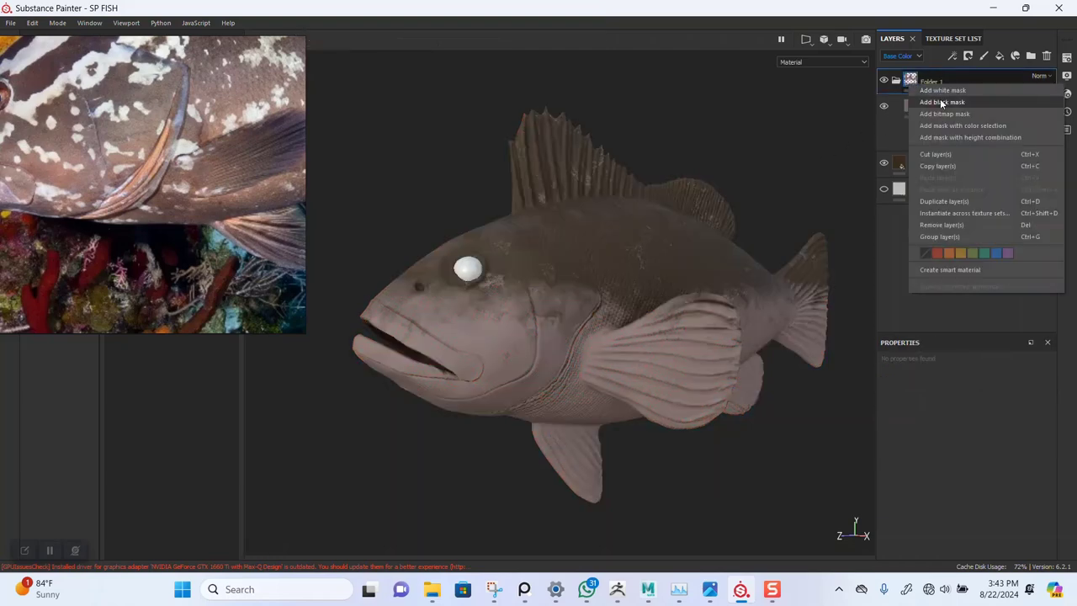
pyautogui.click(942, 102)
pyautogui.keyDown('alt'); pyautogui.moveTo(626, 272); pyautogui.dragTo(689, 264); pyautogui.keyUp('alt')
pyautogui.moveTo(114, 273)
pyautogui.mouseDown(button='right')
pyautogui.moveTo(353, 258)
pyautogui.moveTo(286, 250)
pyautogui.mouseUp(button='right')
pyautogui.click(10, 60)
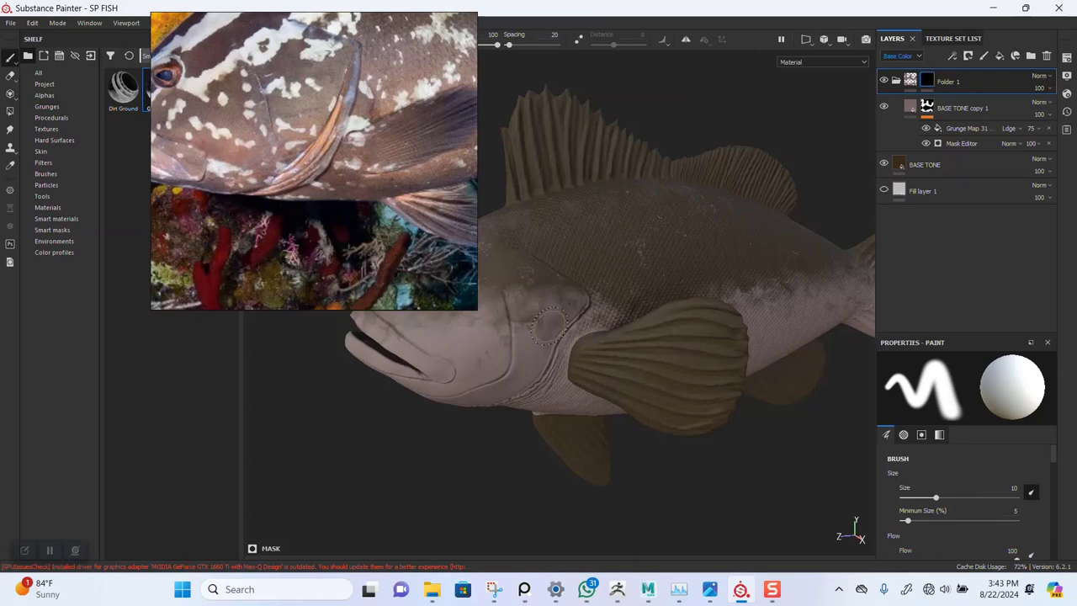
# Add a Blur filter to the folder's mask and set its Blur Intensity to 0
pyautogui.moveTo(338, 232)
pyautogui.mouseDown()
pyautogui.moveTo(258, 320)
pyautogui.moveTo(307, 291)
pyautogui.moveTo(231, 308)
pyautogui.mouseUp()
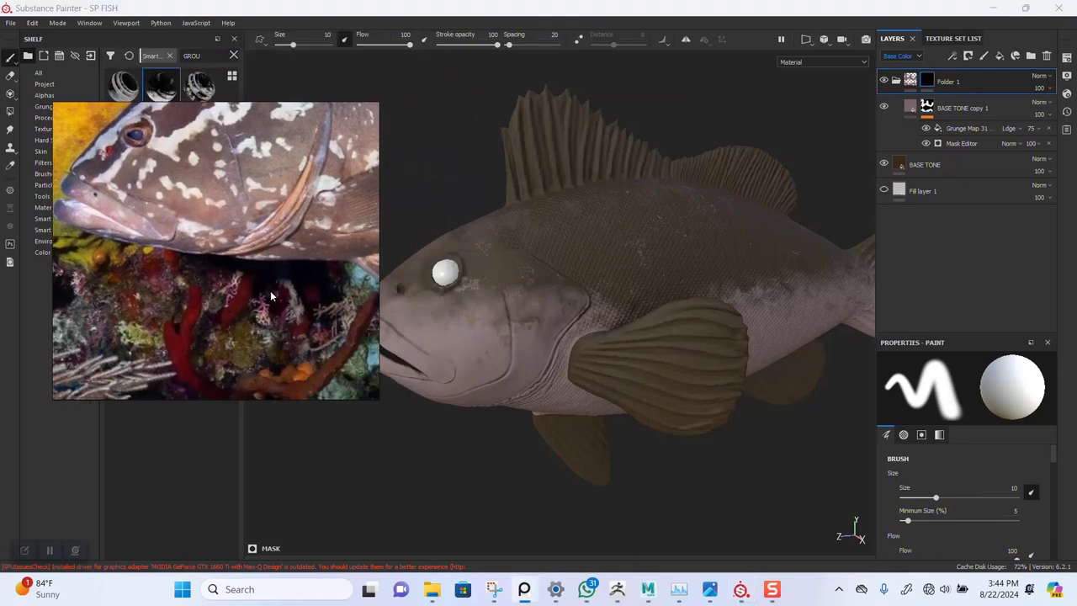
pyautogui.keyDown('alt'); pyautogui.moveTo(566, 370); pyautogui.dragTo(578, 250, button='right'); pyautogui.keyUp('alt')
pyautogui.keyDown('alt'); pyautogui.moveTo(705, 296); pyautogui.dragTo(661, 306); pyautogui.keyUp('alt')
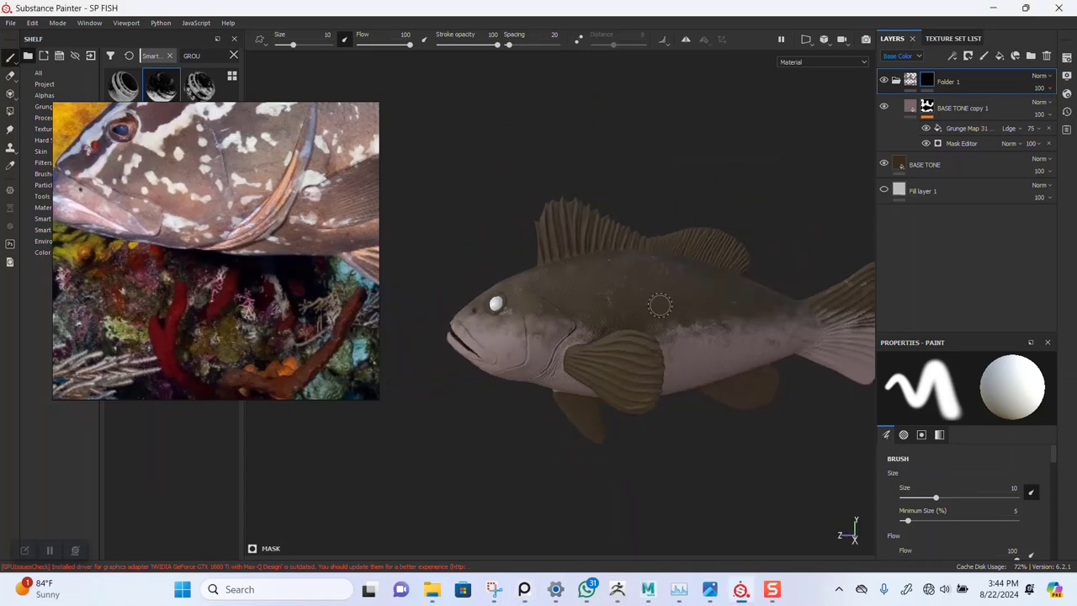
pyautogui.keyDown('alt'); pyautogui.moveTo(662, 305); pyautogui.dragTo(610, 287, button='middle'); pyautogui.keyUp('alt')
pyautogui.keyDown('alt'); pyautogui.moveTo(610, 287); pyautogui.dragTo(615, 291, button='right'); pyautogui.keyUp('alt')
pyautogui.keyDown('alt'); pyautogui.moveTo(615, 291); pyautogui.dragTo(670, 323); pyautogui.keyUp('alt')
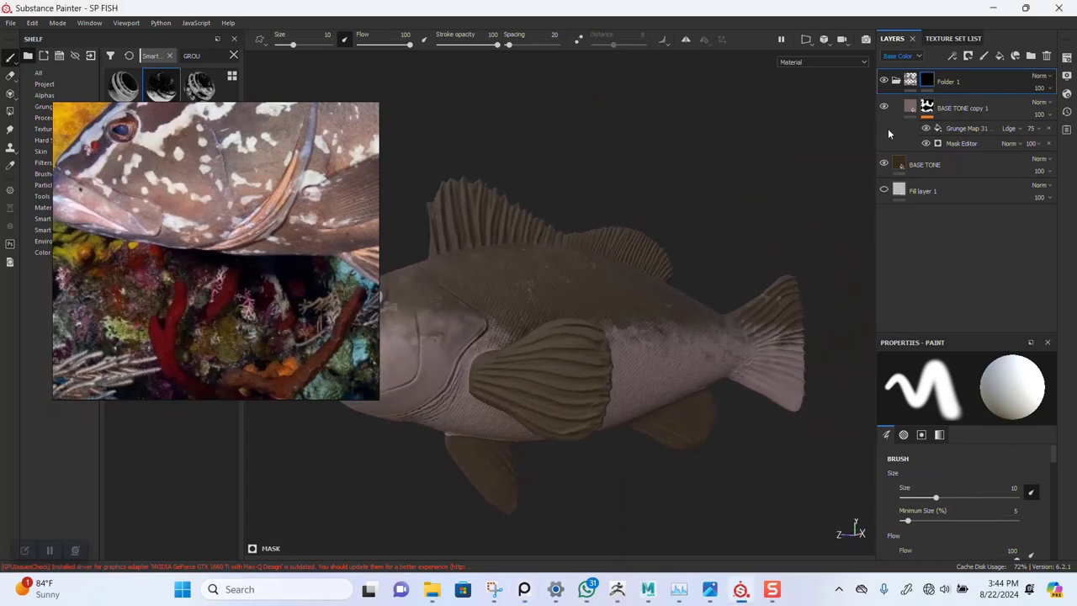
pyautogui.click(928, 111)
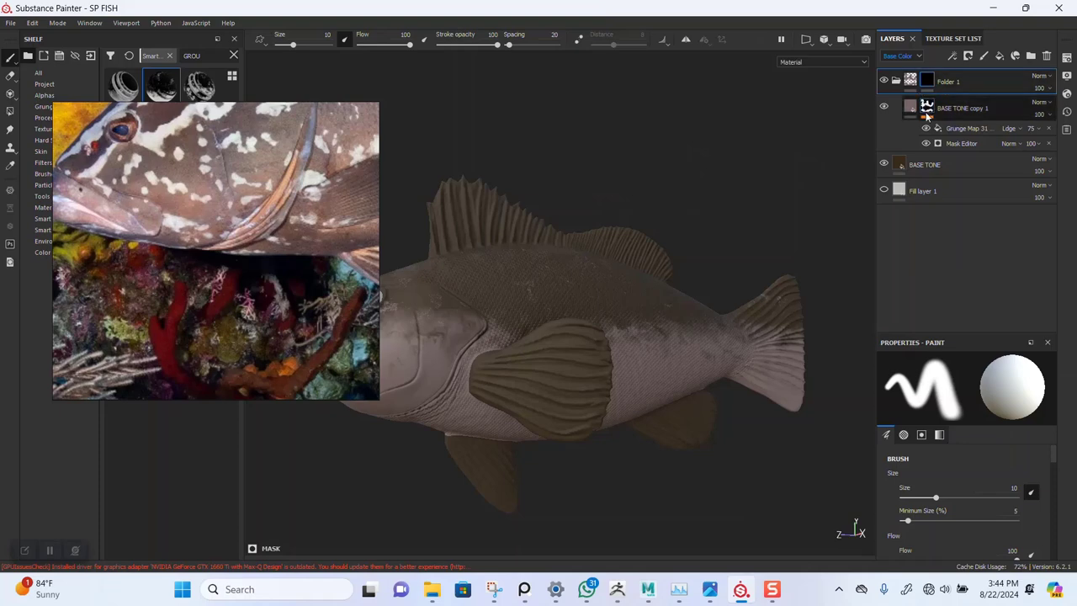
pyautogui.click(928, 81)
pyautogui.rightClick(927, 81)
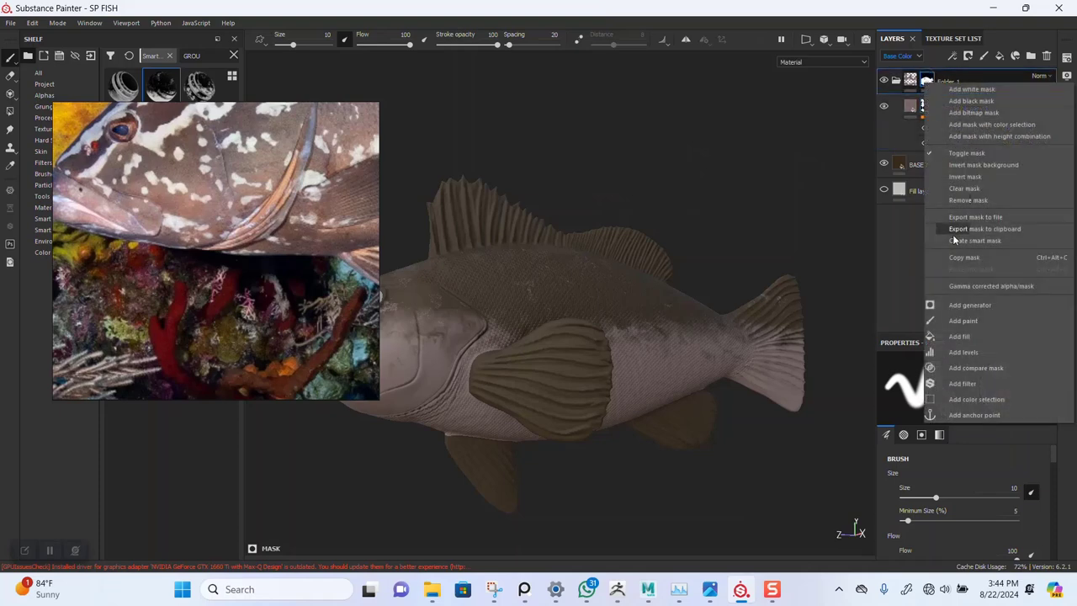
pyautogui.click(964, 384)
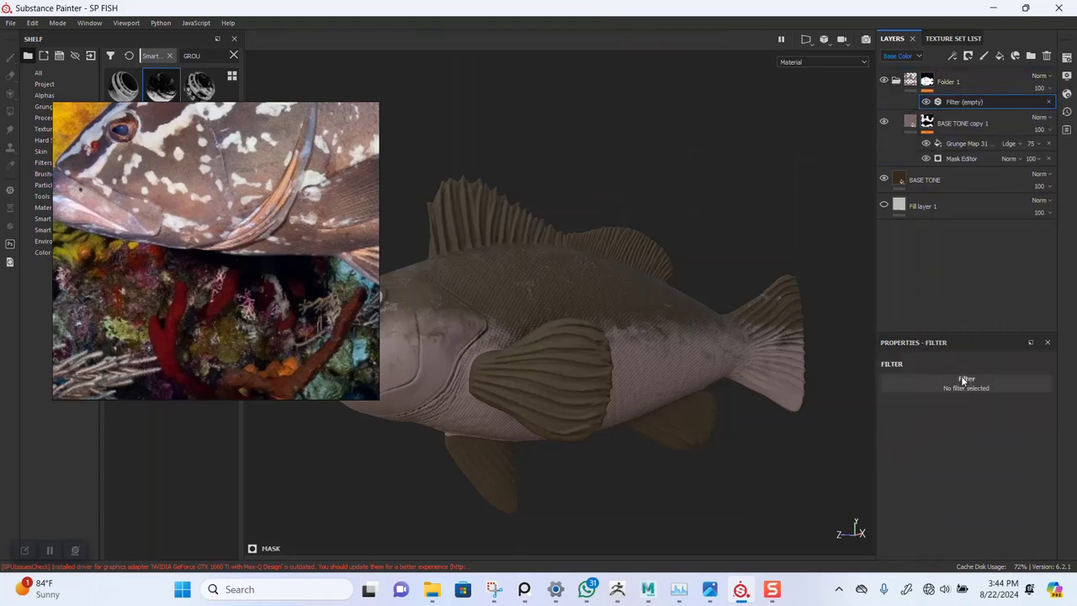
pyautogui.click(965, 383)
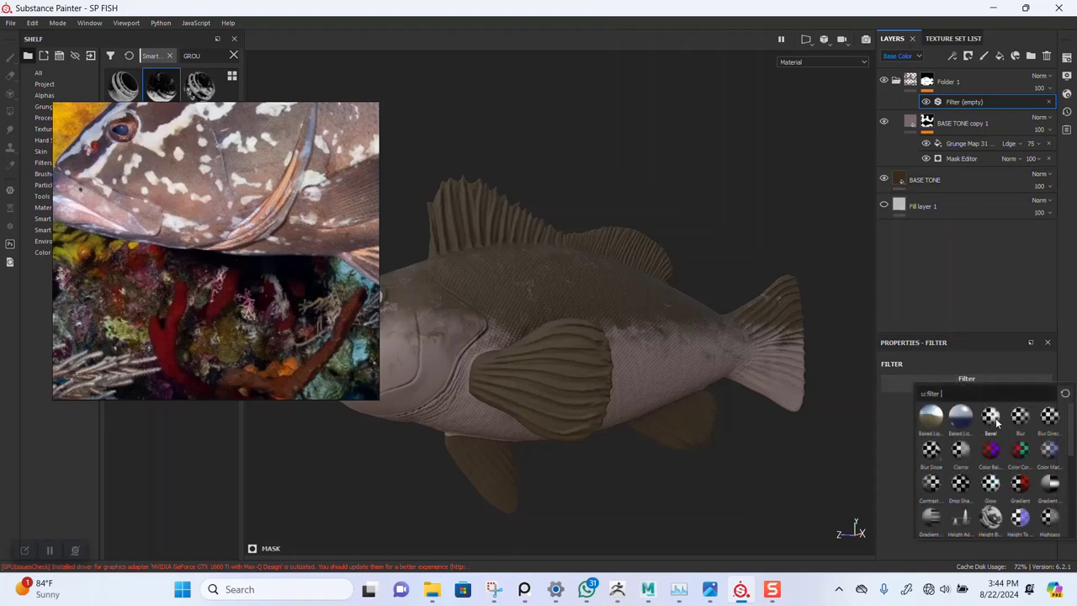
pyautogui.click(1018, 417)
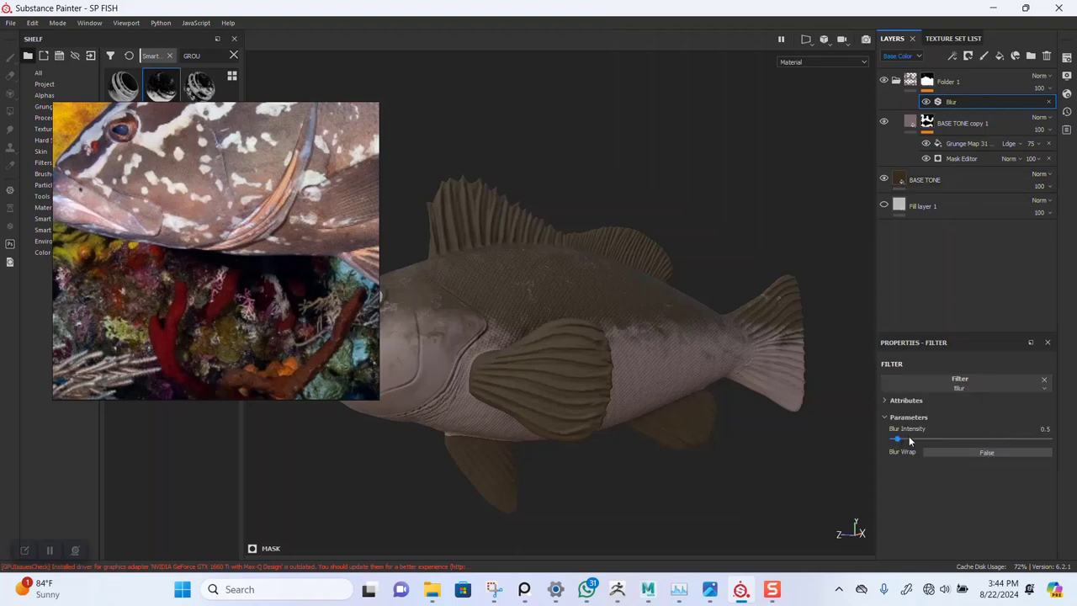
pyautogui.moveTo(909, 441); pyautogui.dragTo(837, 434)
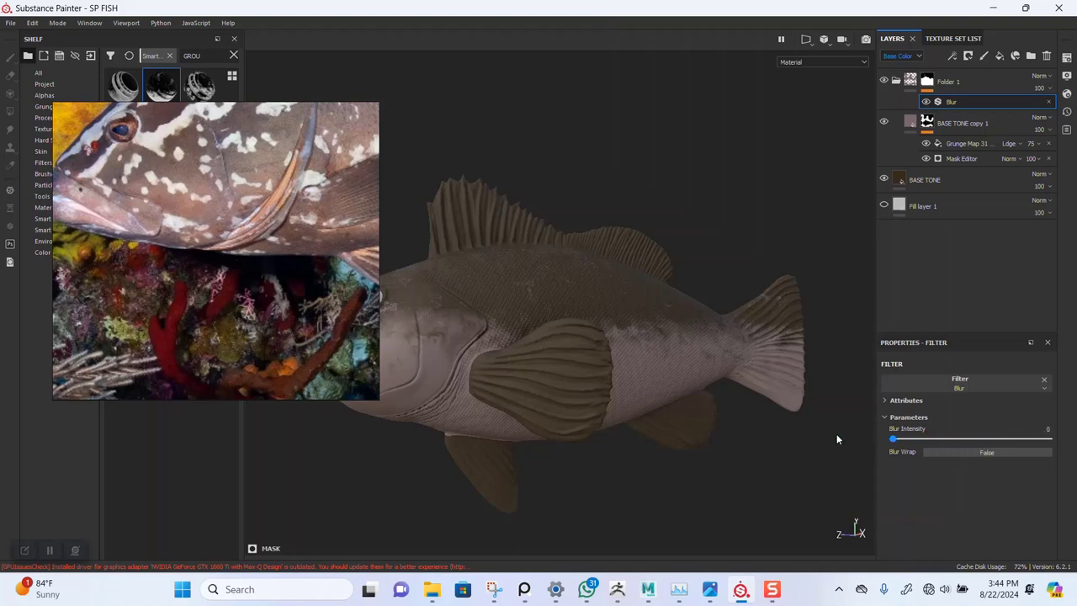
# Add a Blur filter to the BASE TONE copy 1 mask and set its Blur Intensity to 11.51
pyautogui.click(929, 123)
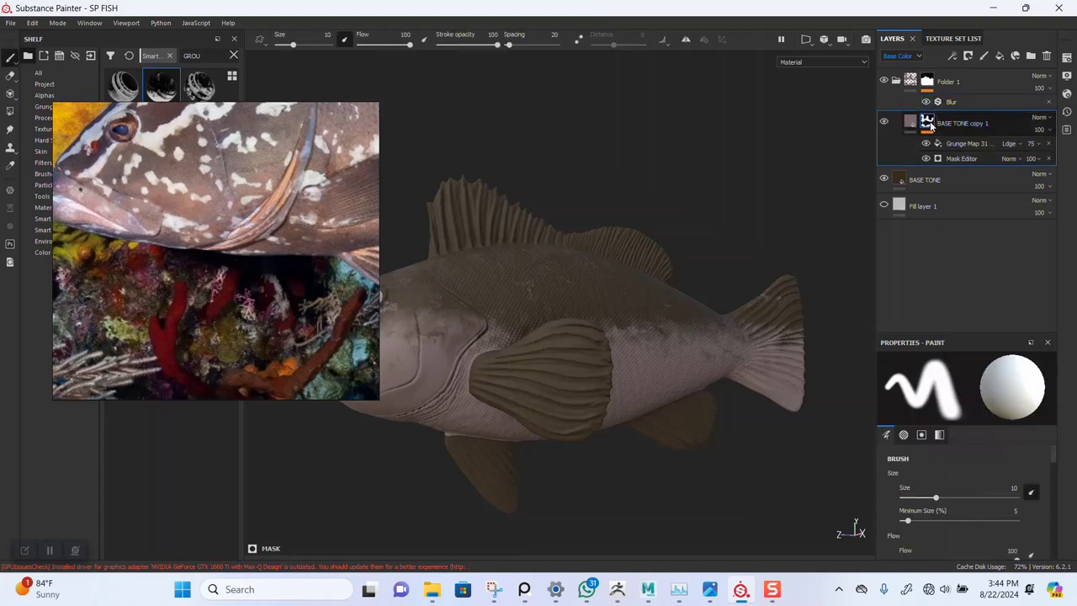
pyautogui.rightClick(928, 122)
pyautogui.click(967, 405)
pyautogui.click(968, 384)
pyautogui.click(1019, 416)
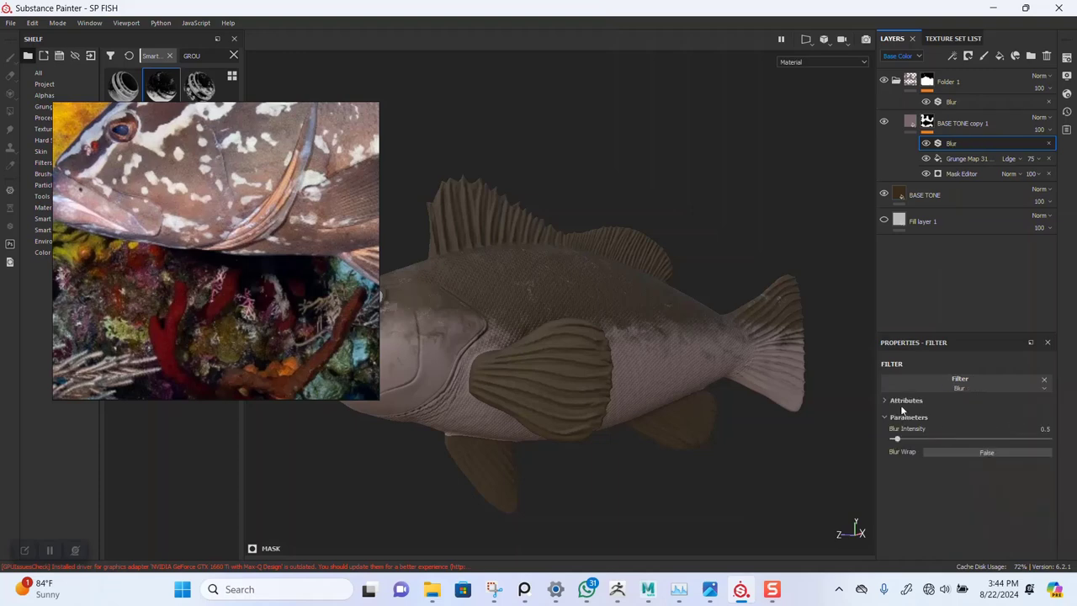
pyautogui.moveTo(933, 445); pyautogui.dragTo(1008, 445)
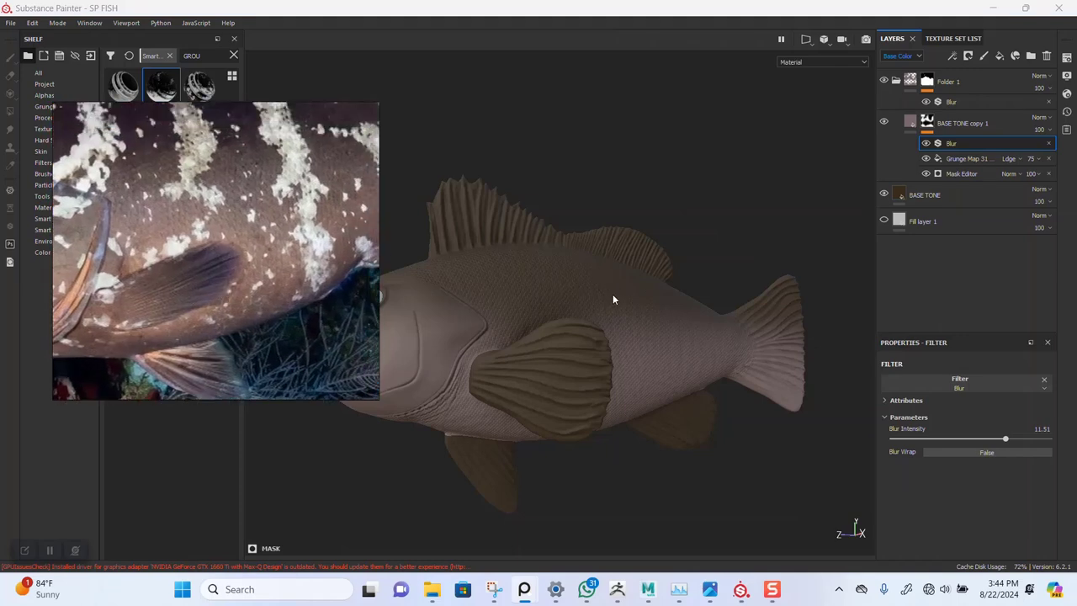
# Lower the BASE TONE copy 1 layer's opacity to 66
pyautogui.keyDown('alt'); pyautogui.moveTo(613, 299); pyautogui.dragTo(641, 324); pyautogui.keyUp('alt')
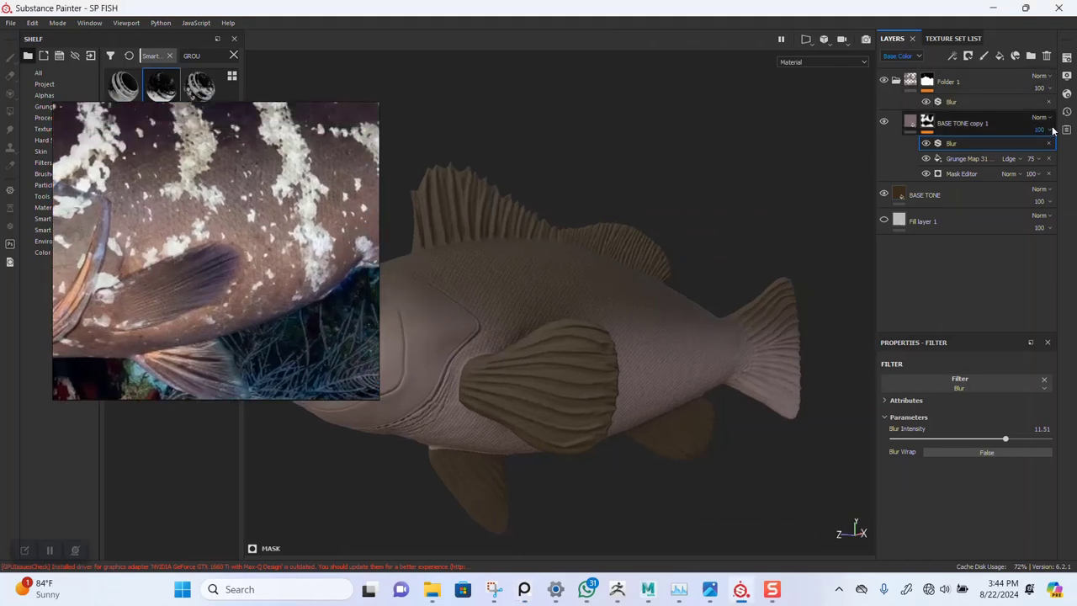
pyautogui.moveTo(1048, 148); pyautogui.dragTo(1053, 150)
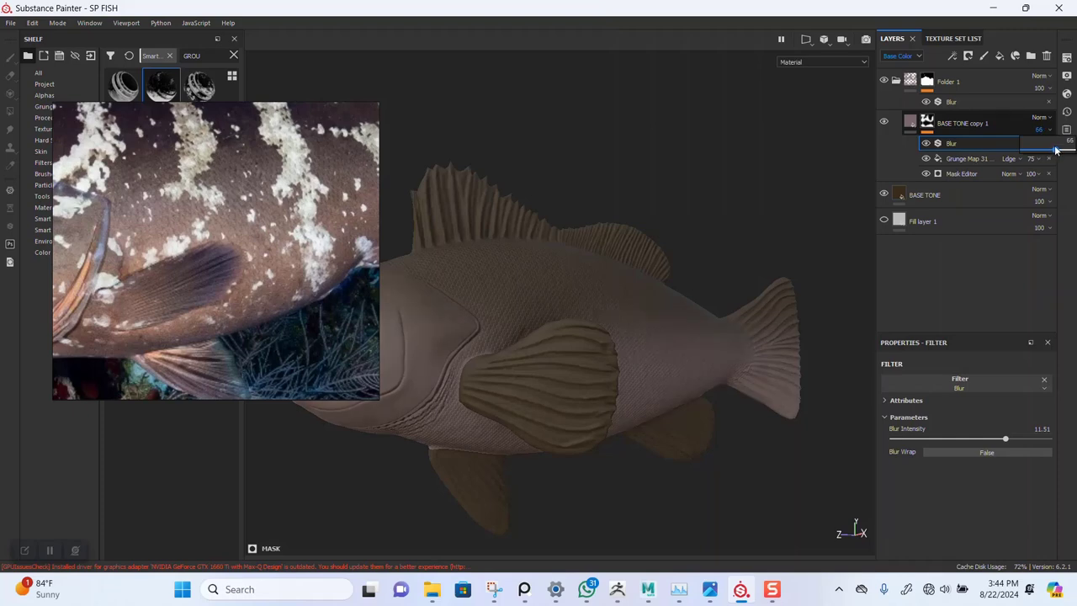
pyautogui.keyDown('alt'); pyautogui.moveTo(698, 174); pyautogui.dragTo(557, 272); pyautogui.keyUp('alt')
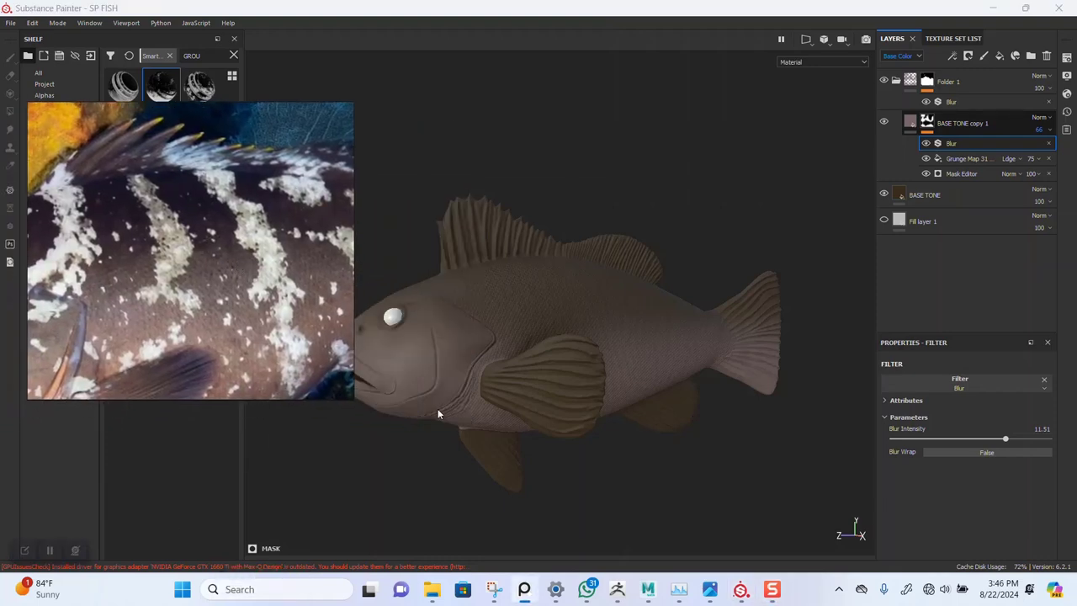
# Duplicate the brown BASE TONE layer and hide the original below the copy
pyautogui.scroll(8, 613, 278)
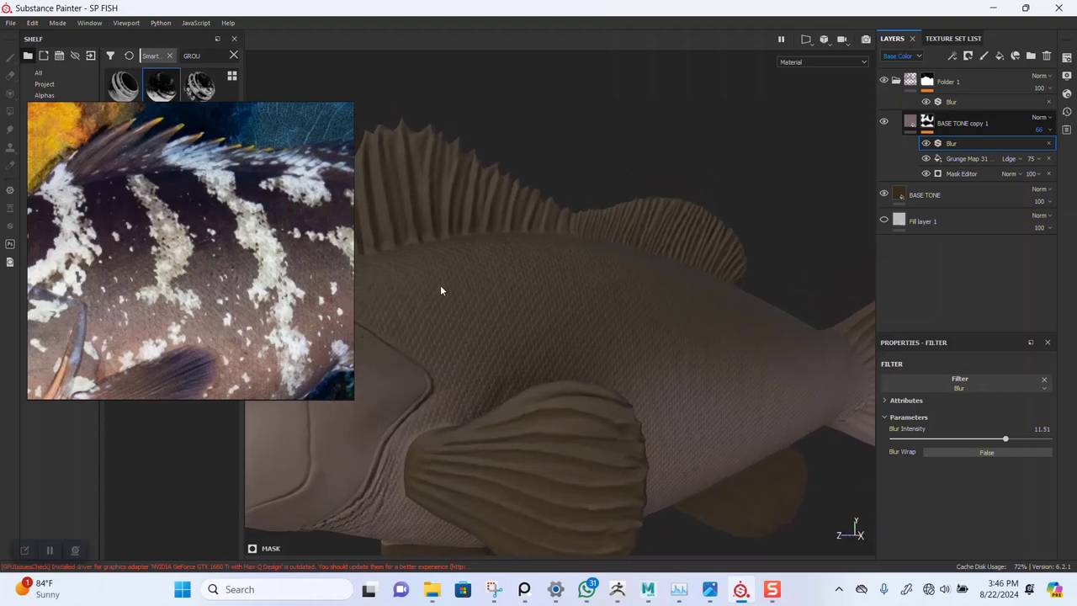
pyautogui.click(939, 195)
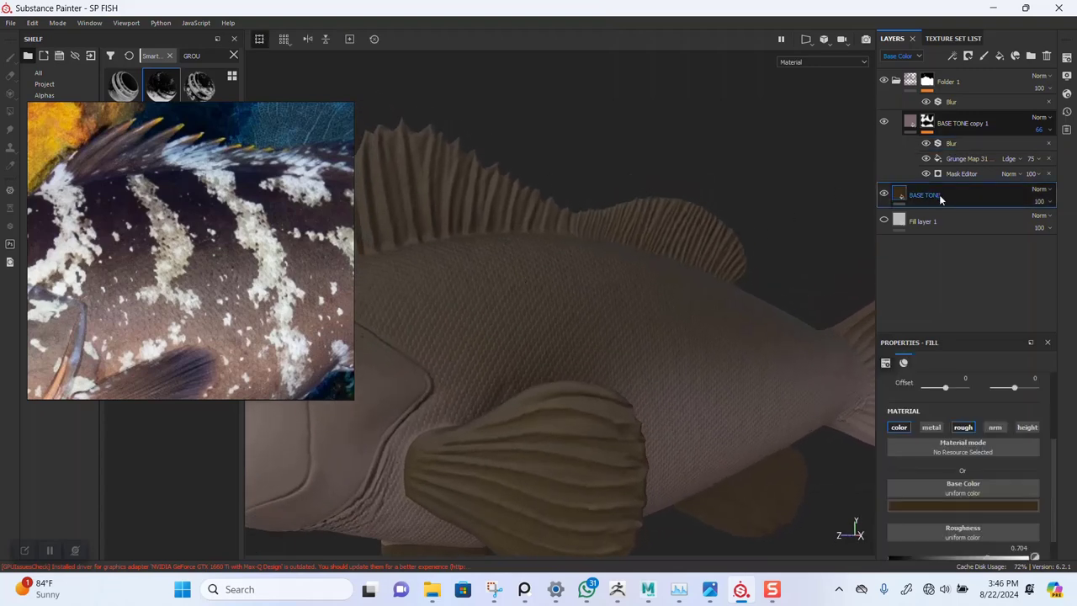
pyautogui.click(953, 508)
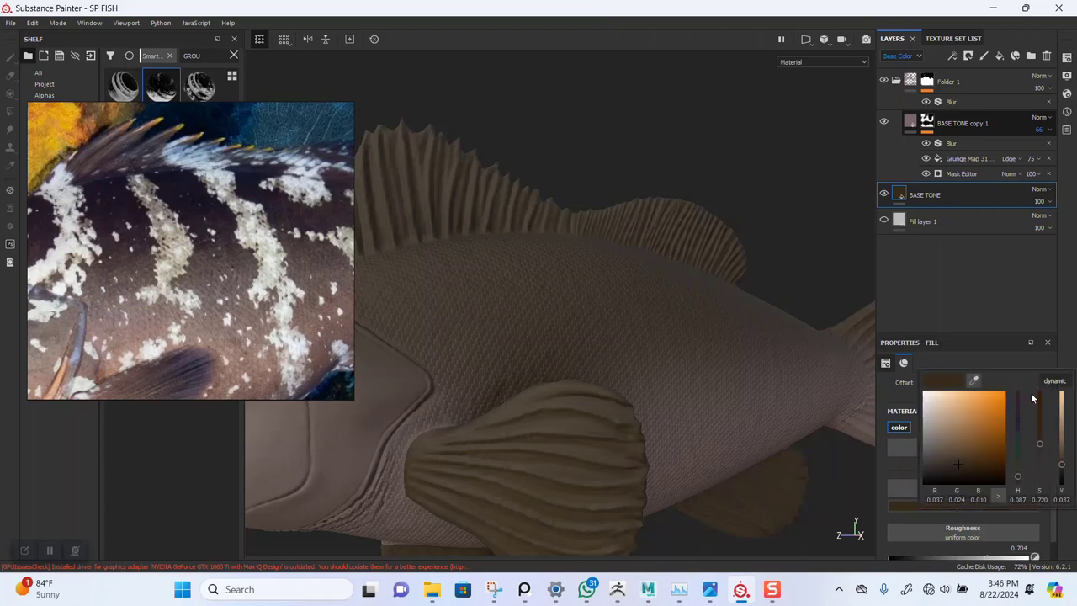
pyautogui.hotkey('ctrl', 'd')
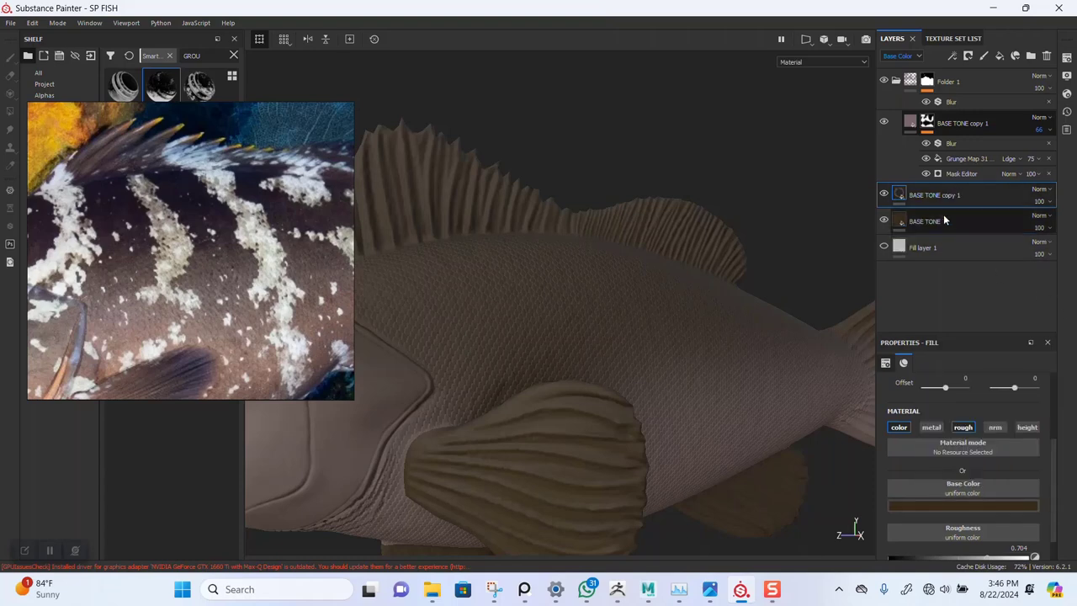
pyautogui.click(884, 220)
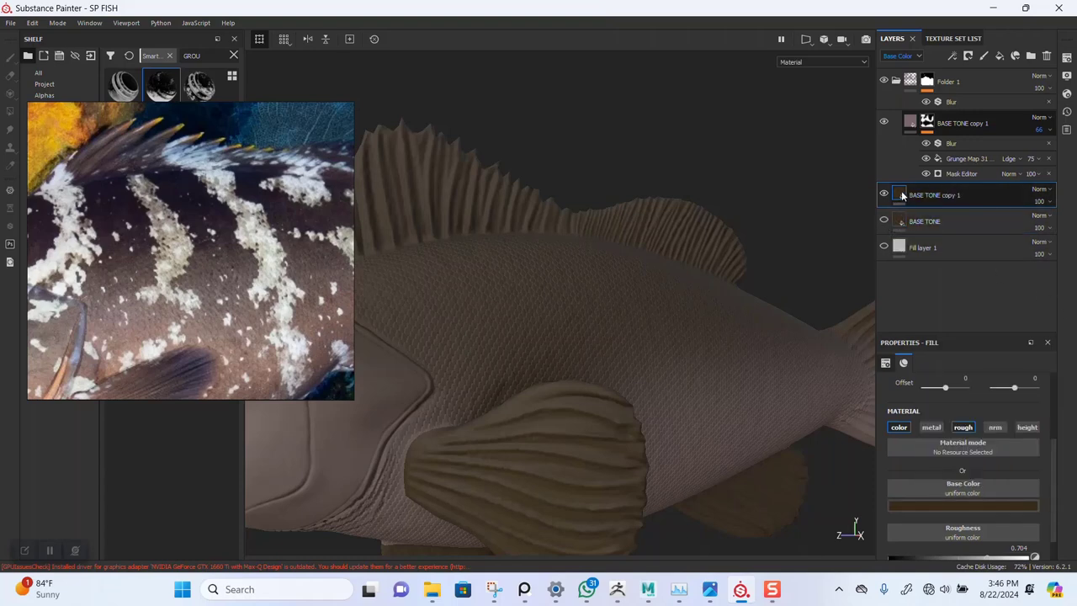
# Darken the duplicated base tone's Base Color to a value of 0.012, using the dark upper body in the reference photo as a guide
pyautogui.scroll(-3, 187, 264)
pyautogui.moveTo(213, 304); pyautogui.dragTo(388, 322, button='right')
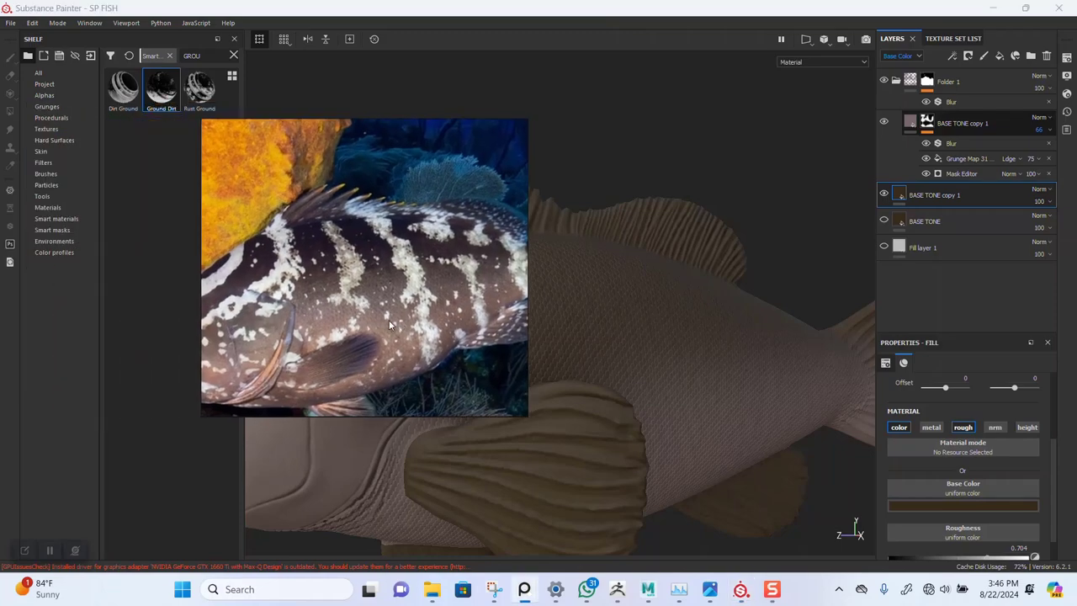
pyautogui.moveTo(378, 324); pyautogui.dragTo(378, 277, button='middle')
pyautogui.scroll(2, 406, 320)
pyautogui.scroll(4, 406, 319)
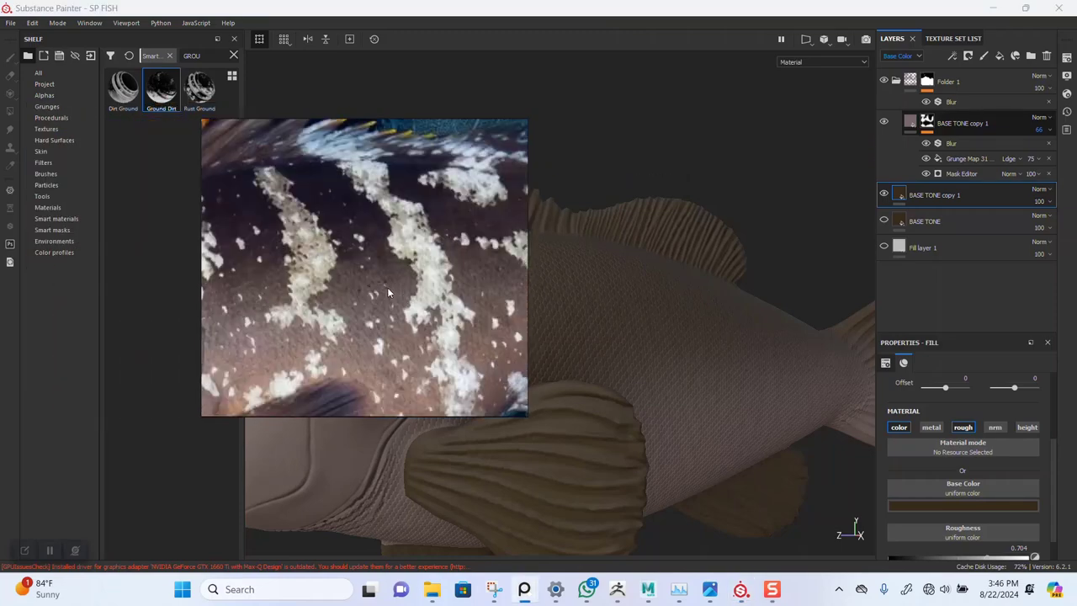
pyautogui.click(955, 507)
pyautogui.click(955, 507)
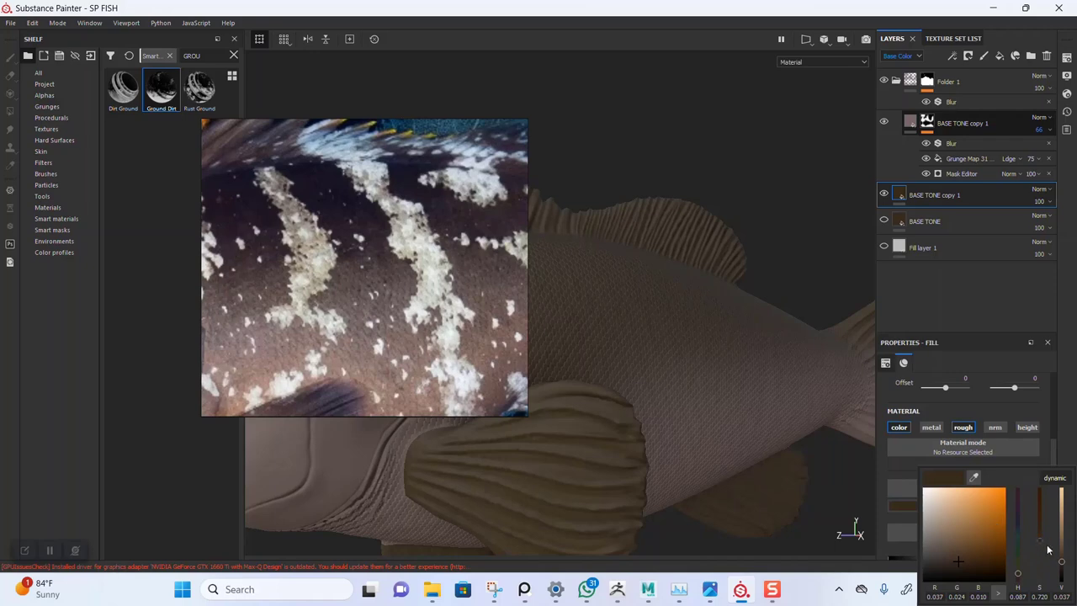
pyautogui.moveTo(1060, 564); pyautogui.dragTo(1065, 575)
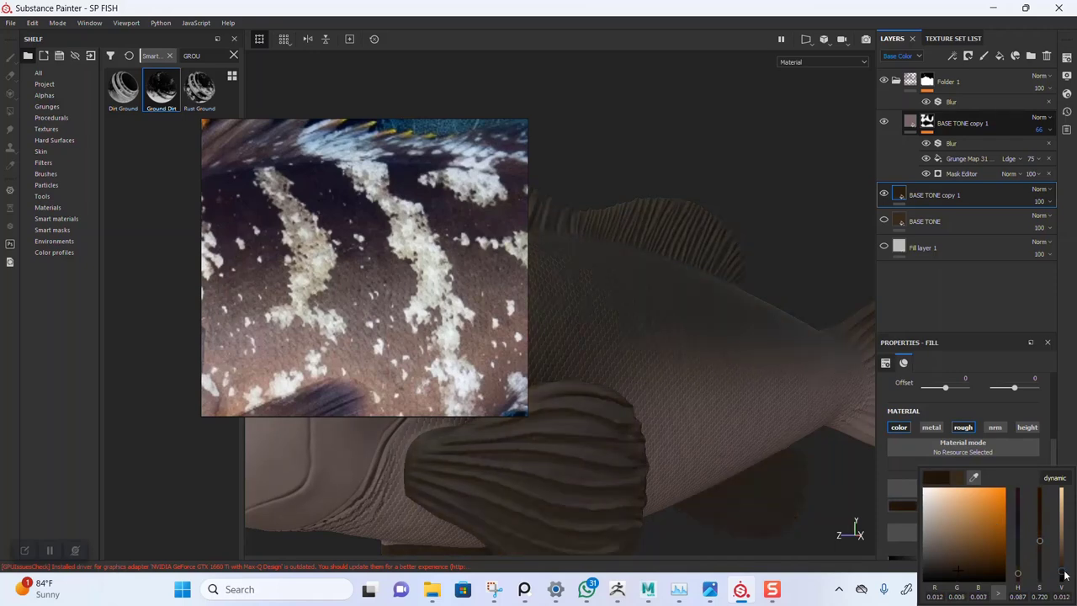
# Lower the opacity of the darkened BASE TONE copy 1 layer below the folder to 95
pyautogui.moveTo(329, 261); pyautogui.dragTo(341, 249, button='right')
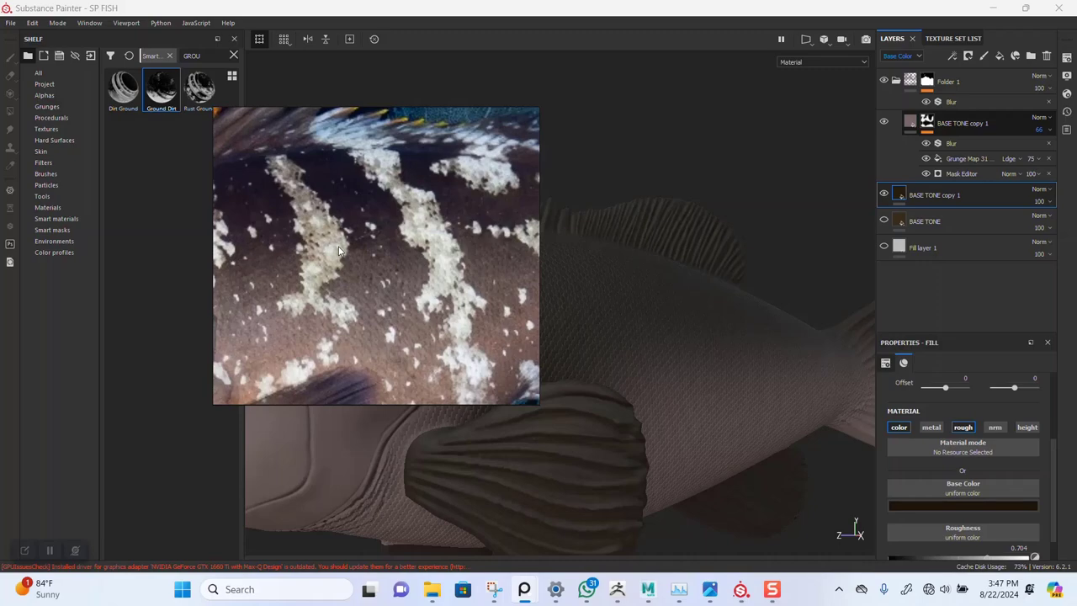
pyautogui.scroll(-5, 340, 252)
pyautogui.moveTo(397, 296); pyautogui.dragTo(314, 271)
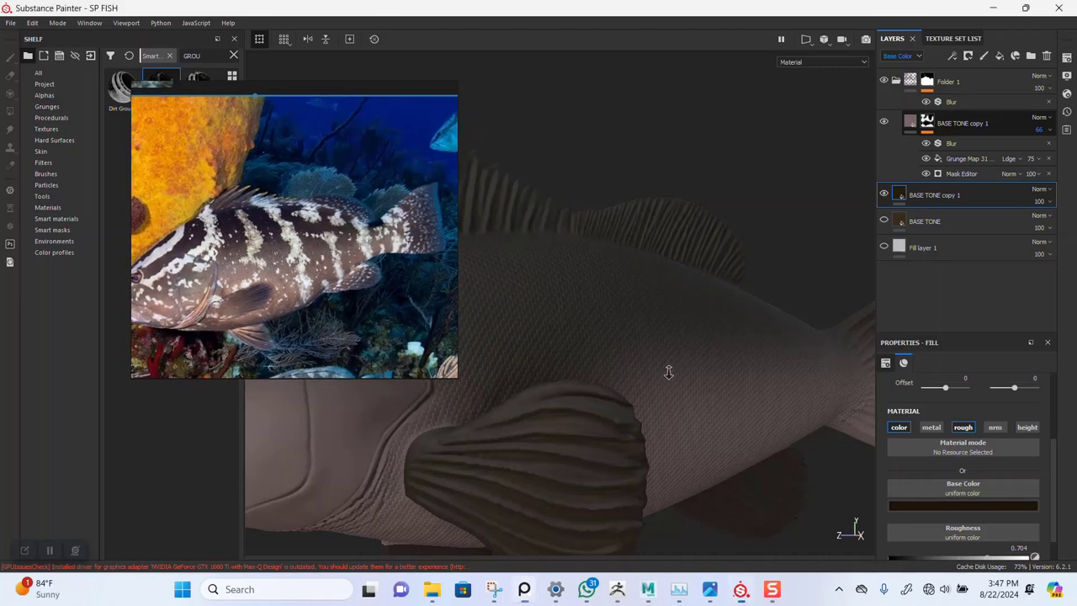
pyautogui.keyDown('alt'); pyautogui.moveTo(668, 372); pyautogui.dragTo(564, 317); pyautogui.keyUp('alt')
pyautogui.keyDown('alt'); pyautogui.moveTo(637, 334); pyautogui.dragTo(596, 339); pyautogui.keyUp('alt')
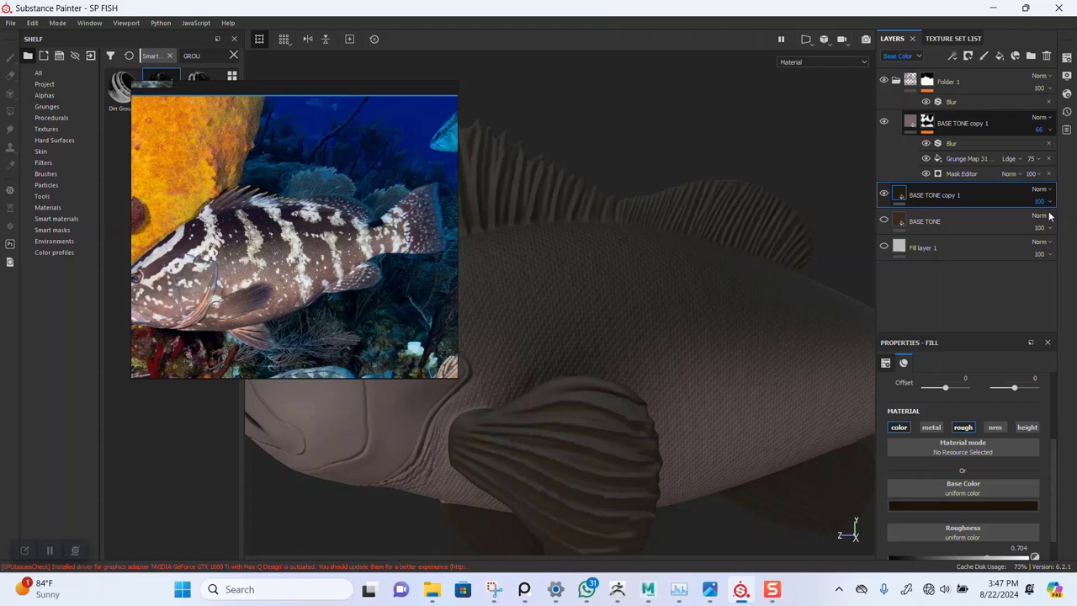
pyautogui.moveTo(1059, 221); pyautogui.dragTo(1070, 221)
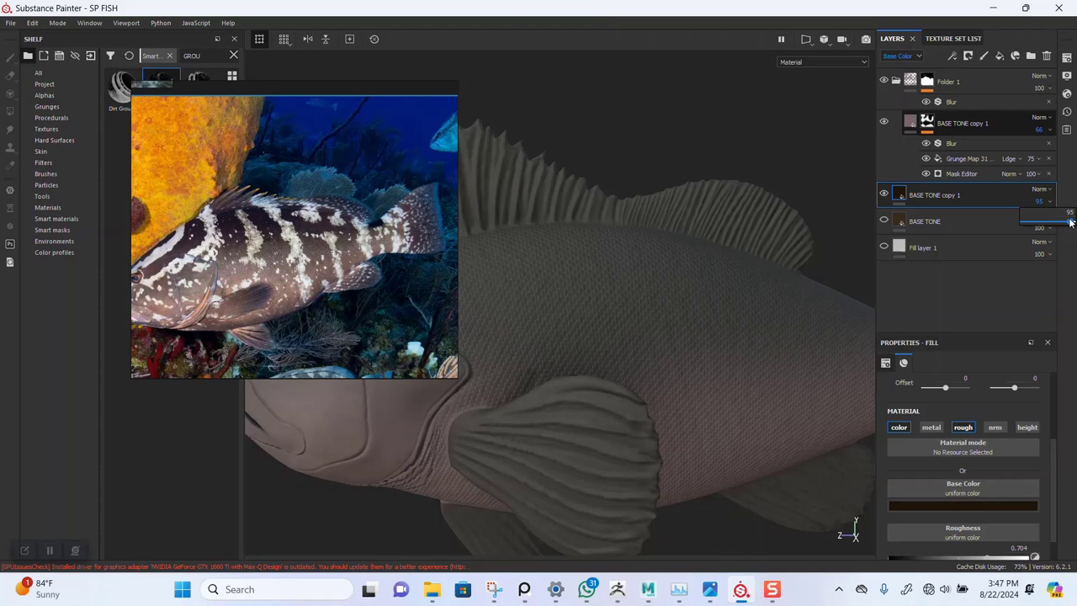
# Compare the fish model with the grouper reference photos, examining the tones and blotches on the back, belly, side fin and head
pyautogui.moveTo(376, 228); pyautogui.dragTo(258, 182, button='right')
pyautogui.keyDown('alt'); pyautogui.moveTo(604, 332); pyautogui.dragTo(603, 280, button='right'); pyautogui.keyUp('alt')
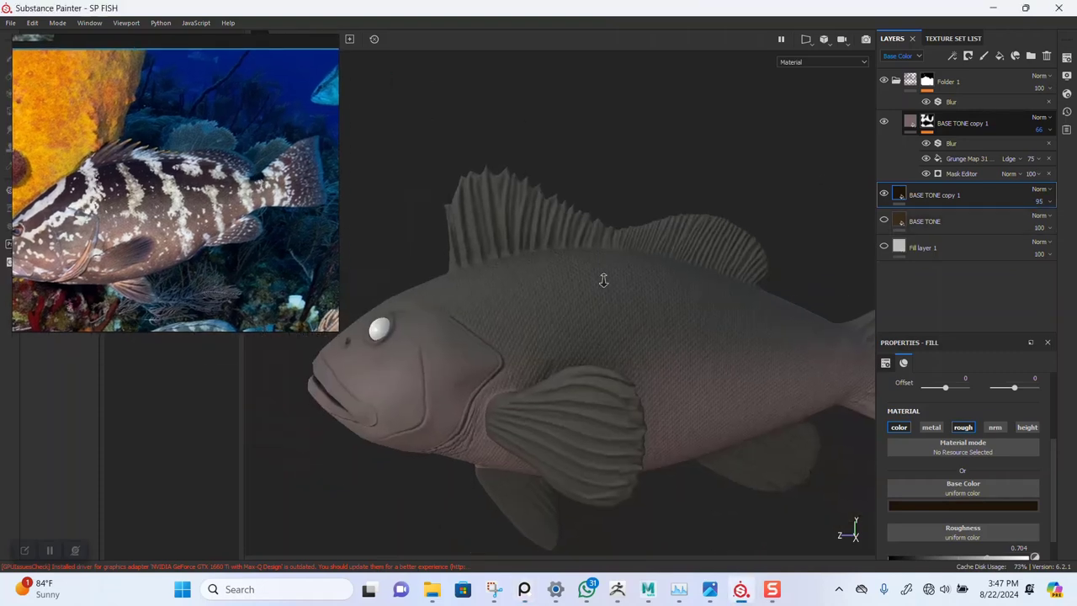
pyautogui.keyDown('alt'); pyautogui.moveTo(604, 280); pyautogui.dragTo(585, 264); pyautogui.keyUp('alt')
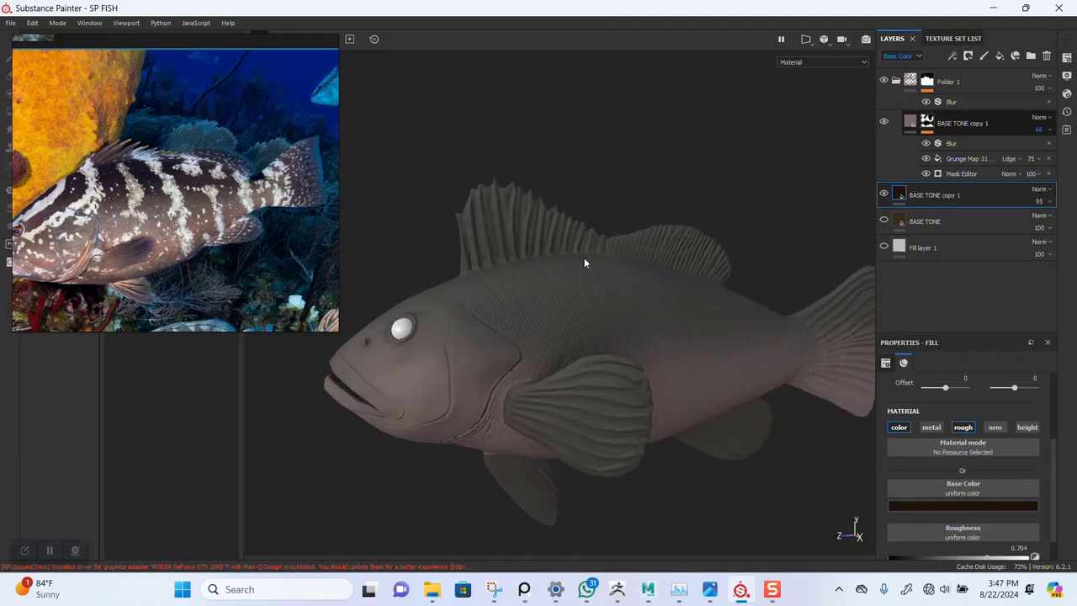
pyautogui.scroll(5, 129, 202)
pyautogui.moveTo(146, 217); pyautogui.dragTo(175, 237, button='right')
pyautogui.moveTo(175, 238); pyautogui.dragTo(285, 229, button='middle')
pyautogui.scroll(4, 189, 222)
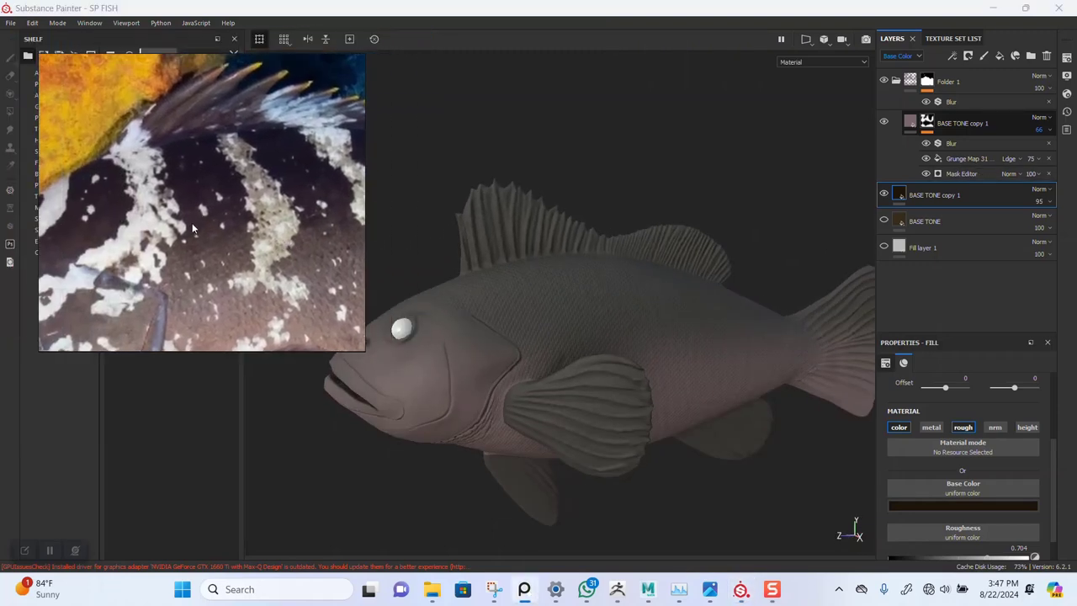
pyautogui.moveTo(168, 237); pyautogui.dragTo(174, 110, button='middle')
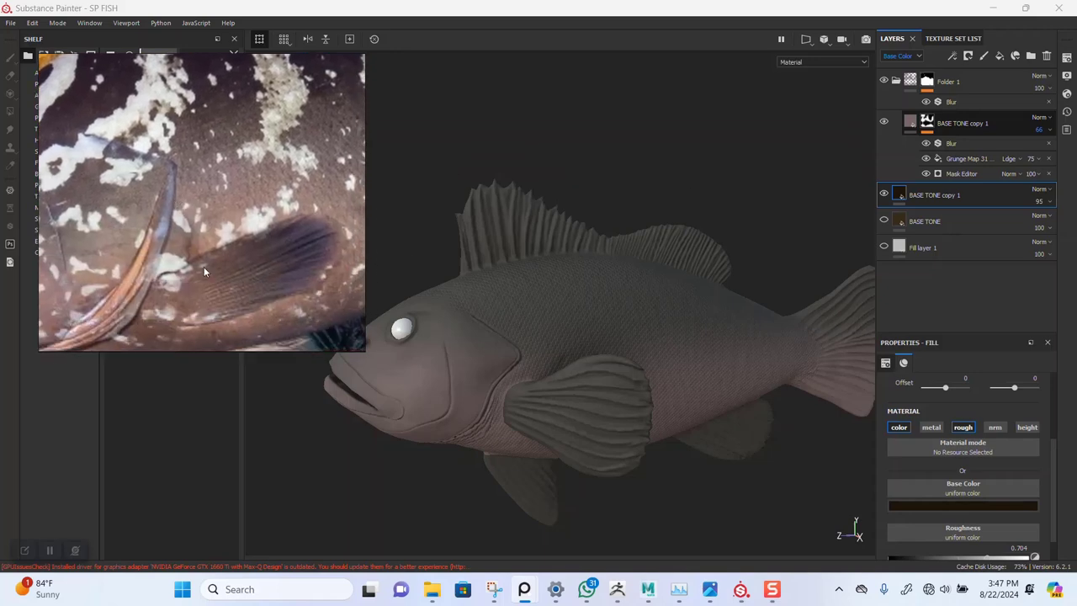
pyautogui.scroll(-3, 209, 275)
pyautogui.scroll(-1, 209, 261)
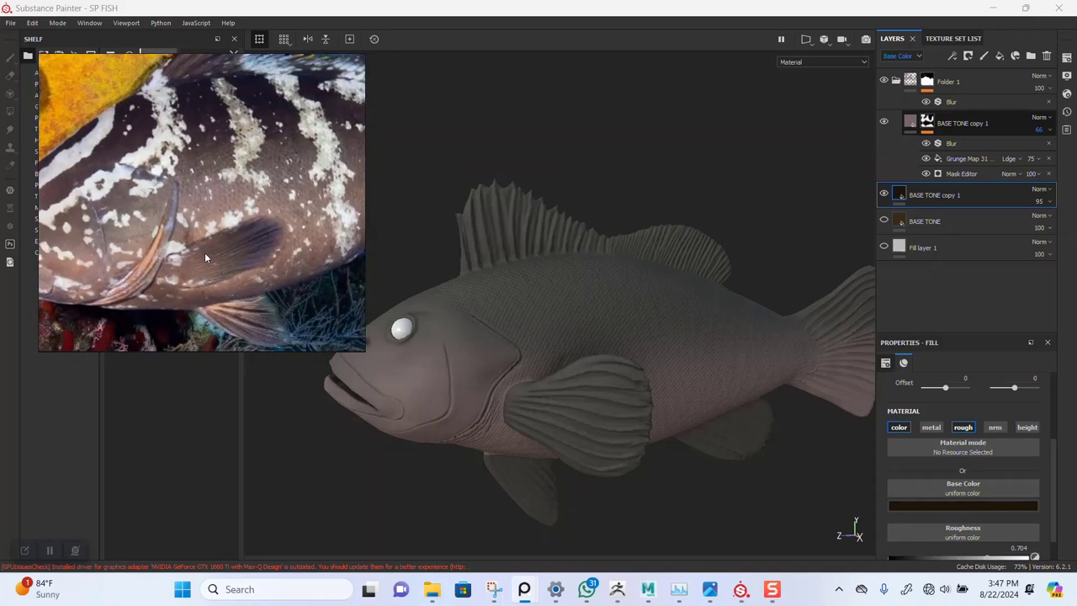
pyautogui.scroll(4, 219, 254)
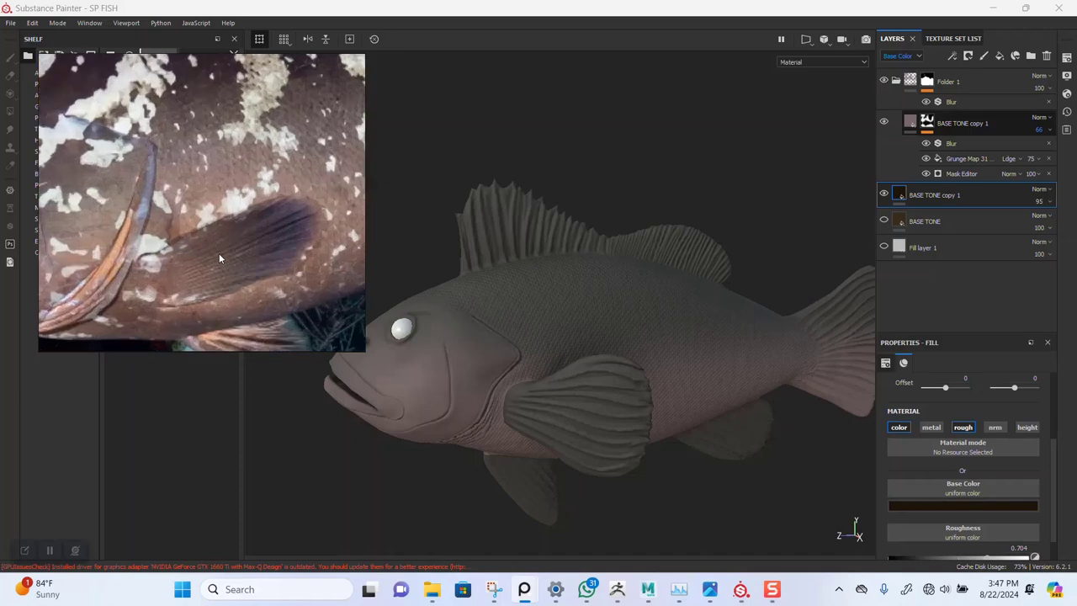
pyautogui.scroll(-3, 219, 253)
pyautogui.scroll(-3, 219, 253)
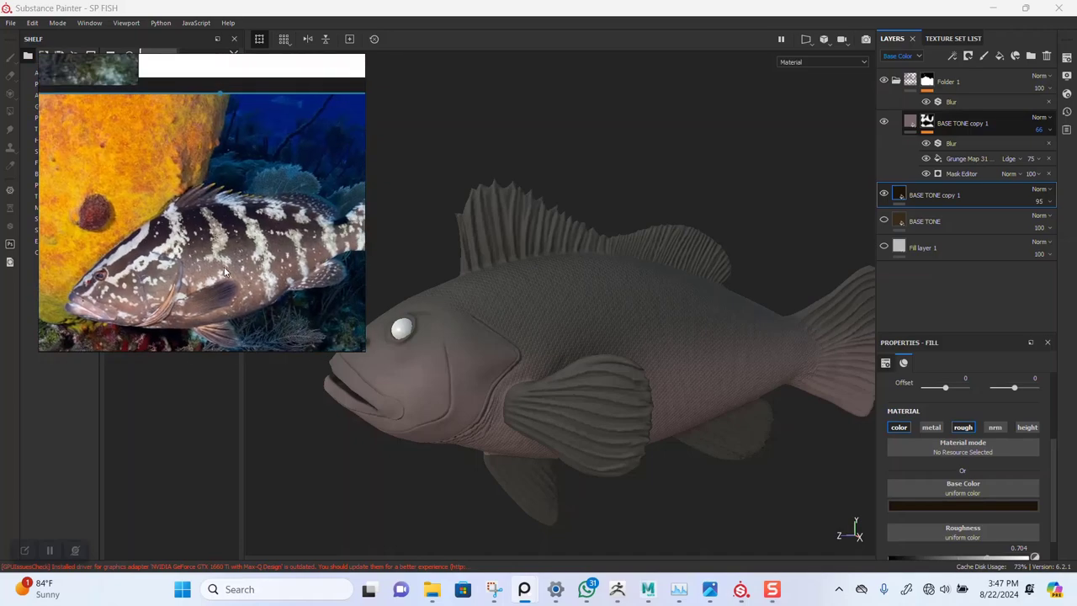
pyautogui.scroll(4, 234, 247)
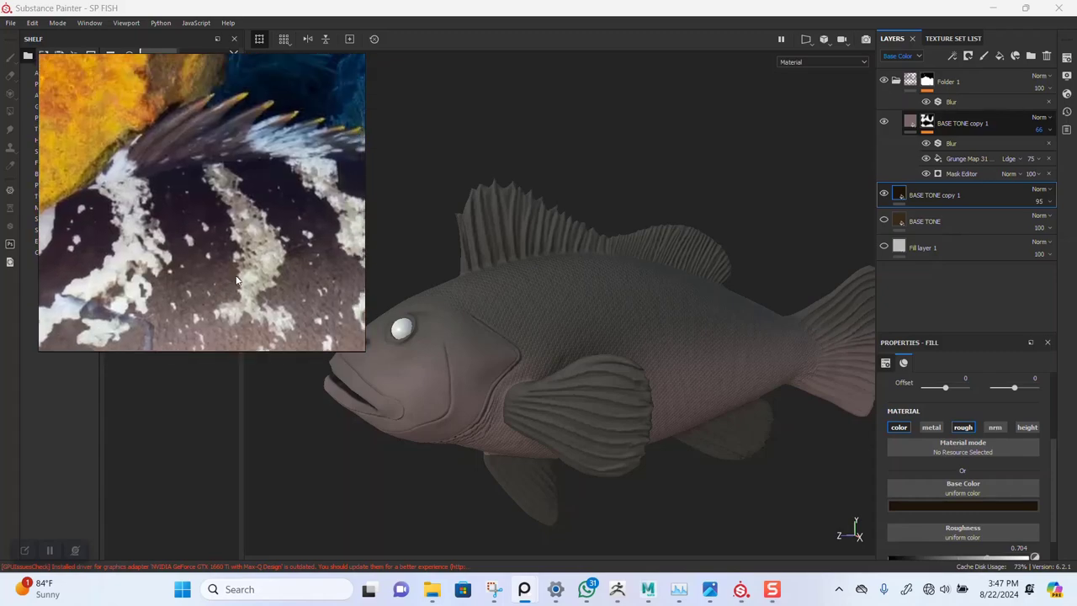
pyautogui.scroll(-10, 207, 277)
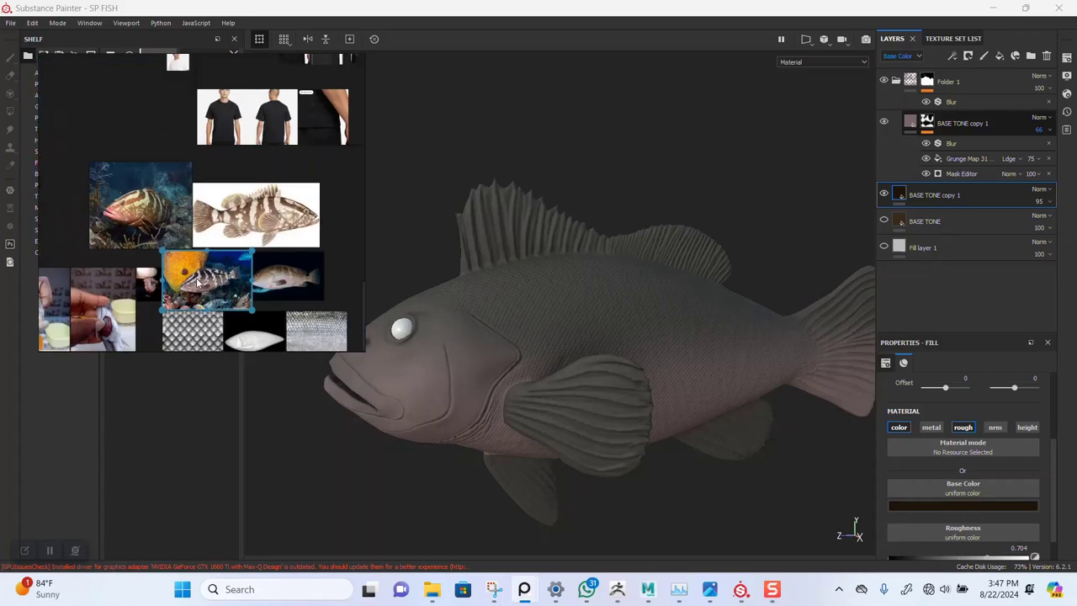
pyautogui.moveTo(163, 299); pyautogui.dragTo(235, 193, button='middle')
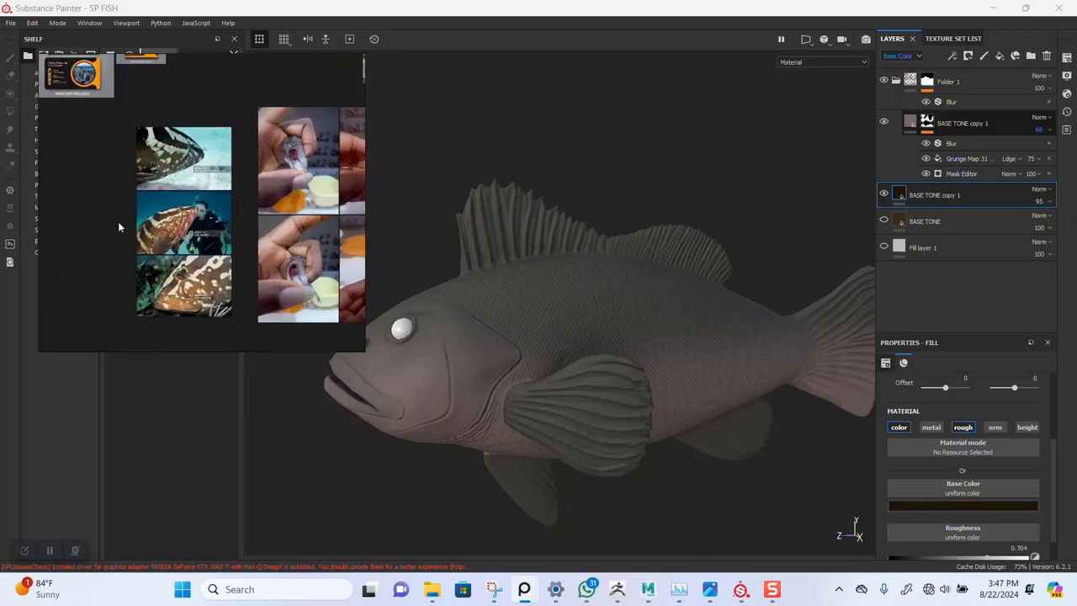
pyautogui.scroll(10, 173, 261)
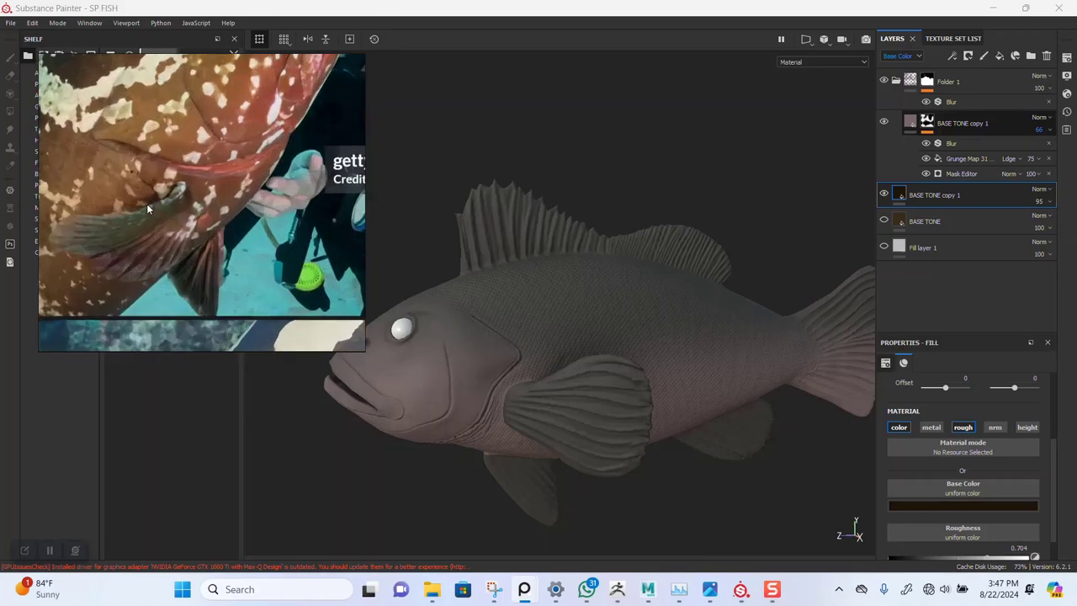
pyautogui.moveTo(97, 198); pyautogui.dragTo(183, 255, button='middle')
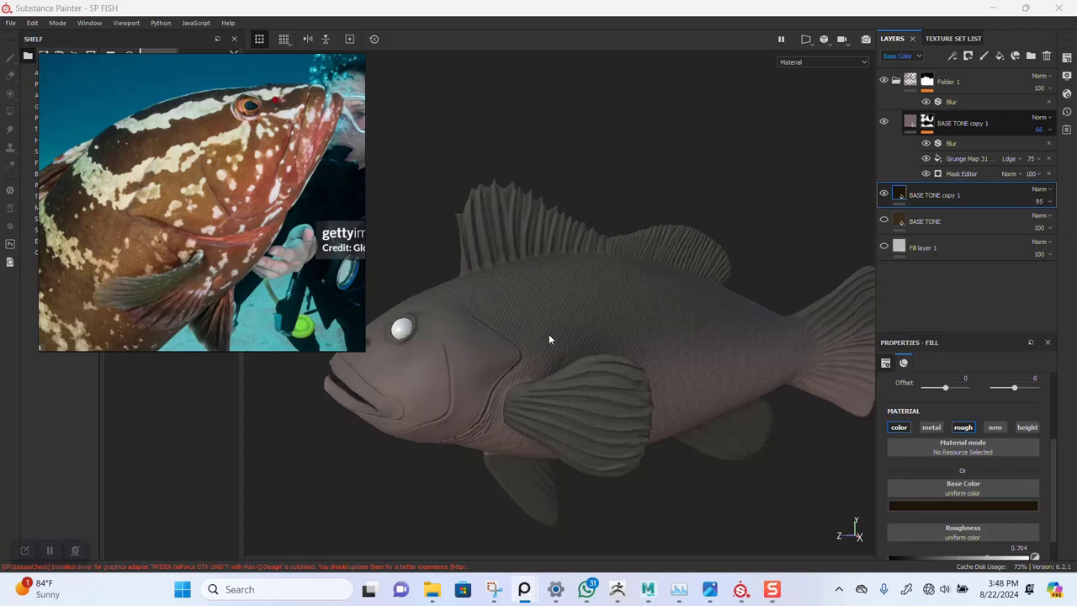
# Add a Paint effect to the mask of the BASE TONE copy 1 layer inside Folder 1
pyautogui.click(927, 121)
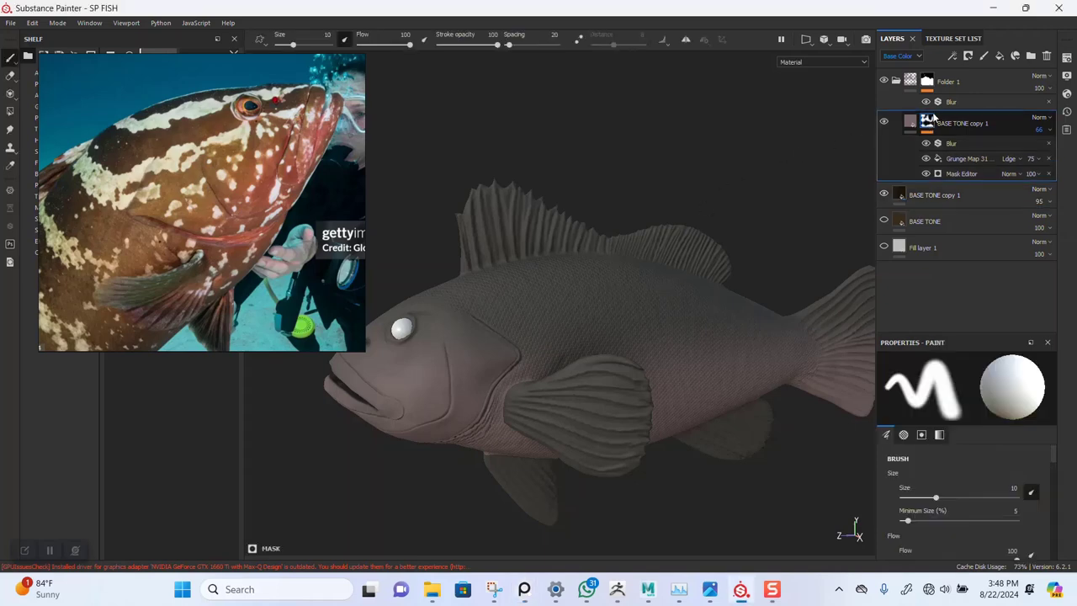
pyautogui.rightClick(933, 118)
pyautogui.click(976, 353)
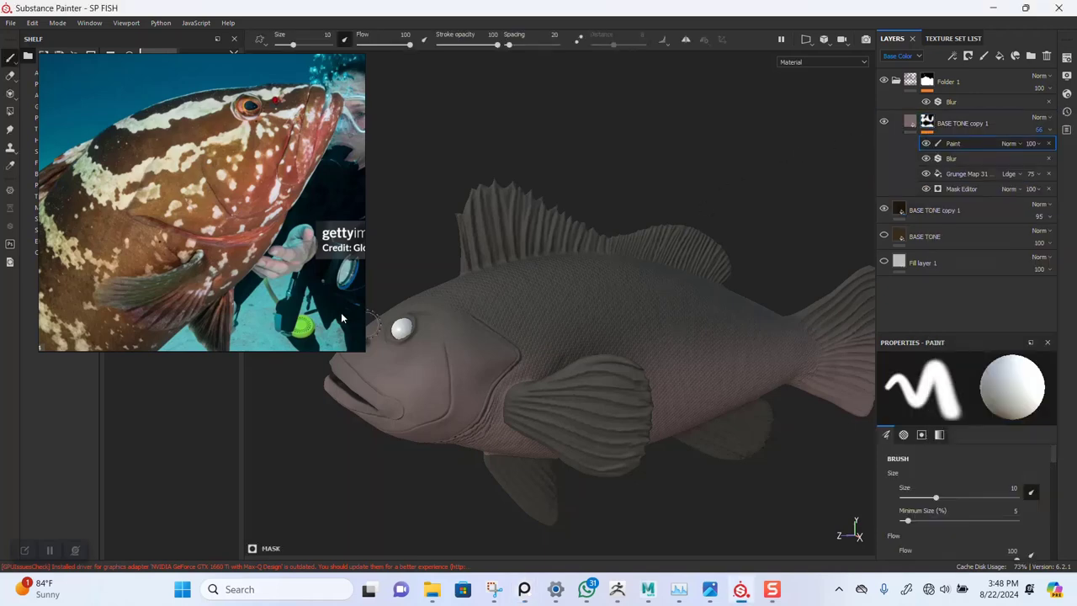
# Search the brushes for DIRT and choose the Dirt 1 brush for painting the mask, keeping the reference photo beside the fish
pyautogui.moveTo(87, 317); pyautogui.dragTo(617, 191, button='right')
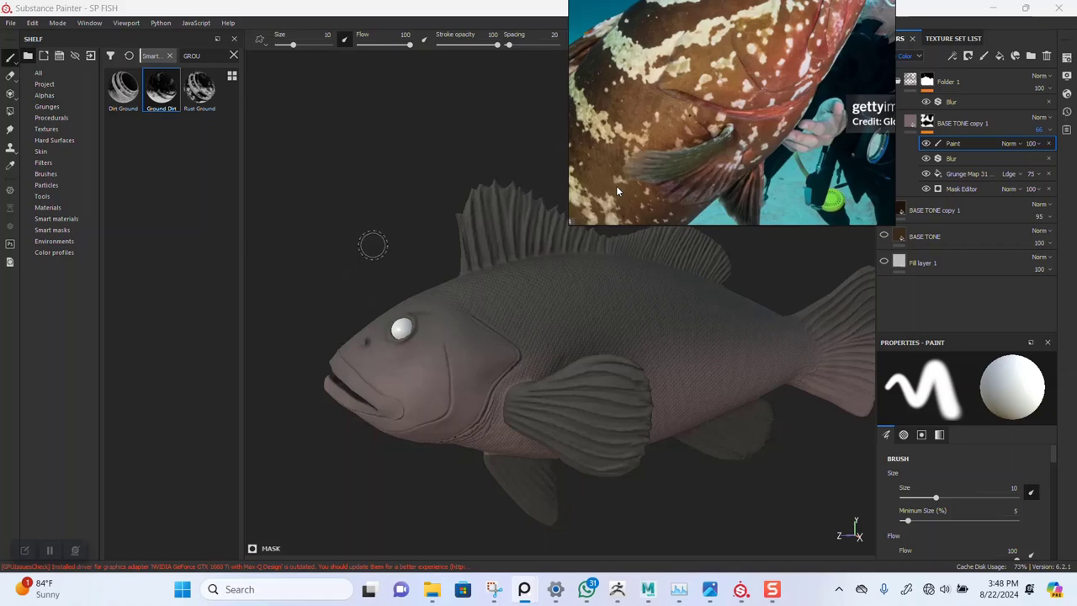
pyautogui.click(10, 112)
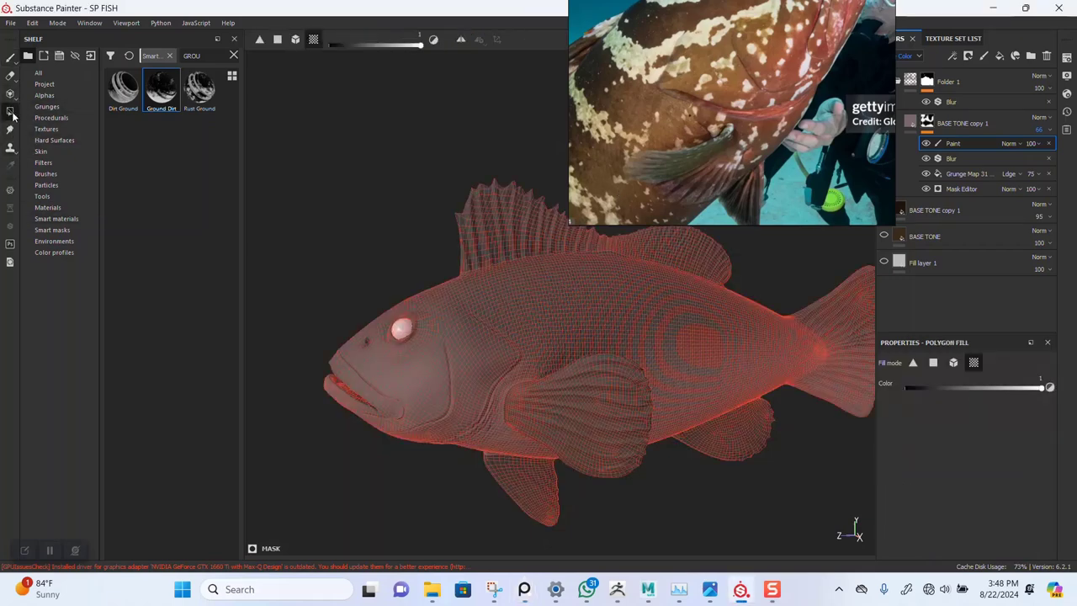
pyautogui.click(10, 59)
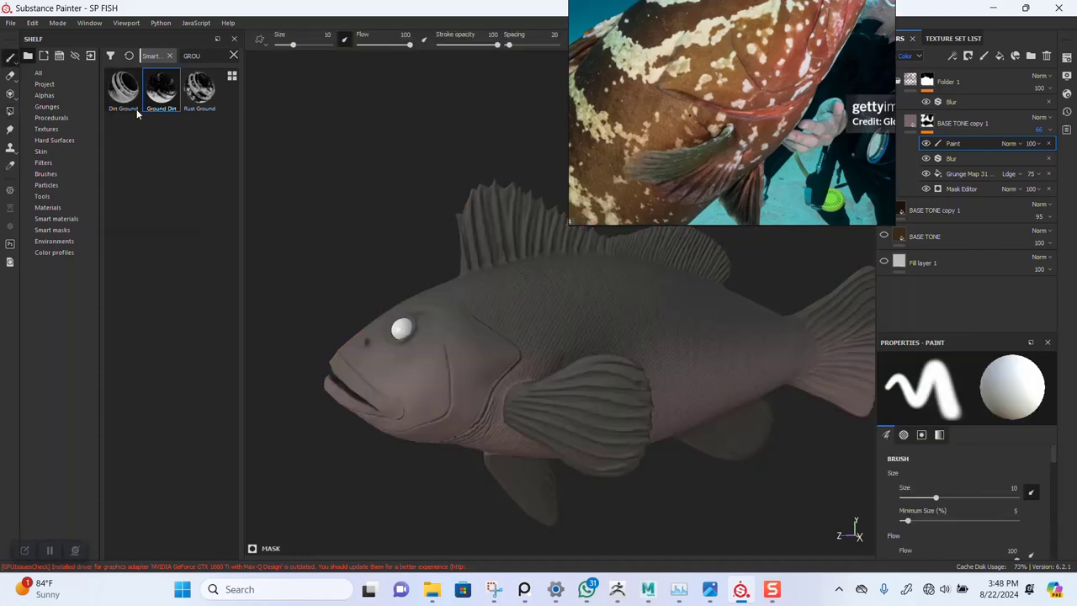
pyautogui.click(74, 175)
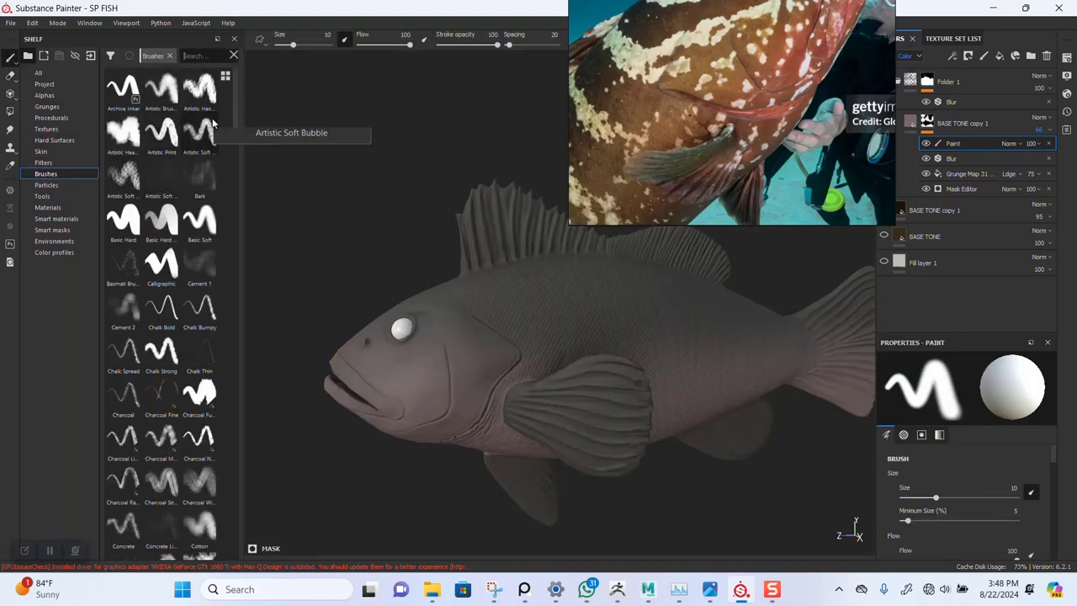
pyautogui.moveTo(213, 123)
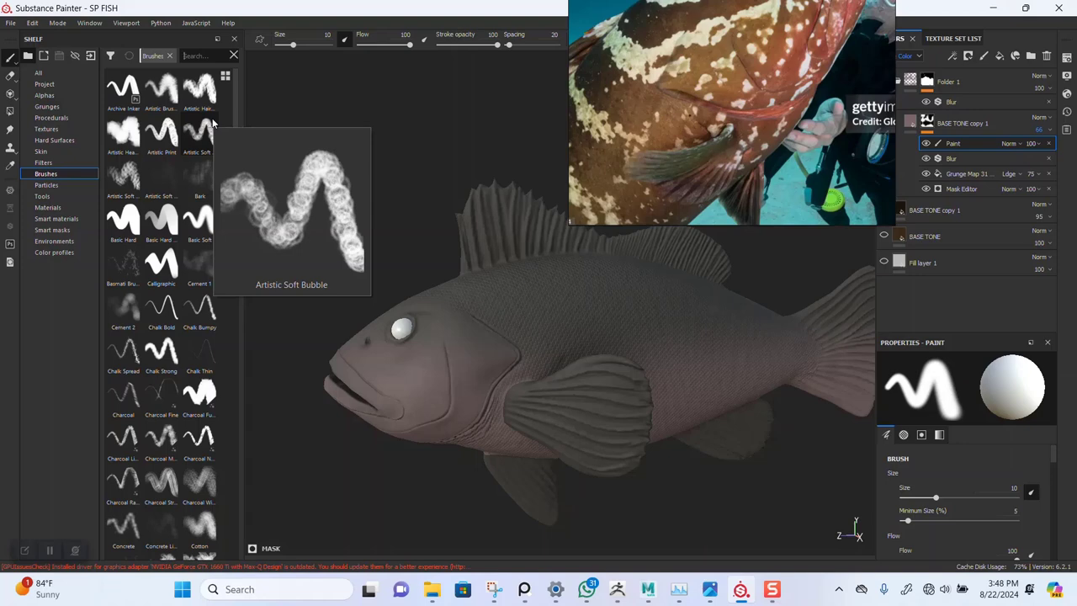
pyautogui.write('DIRT')
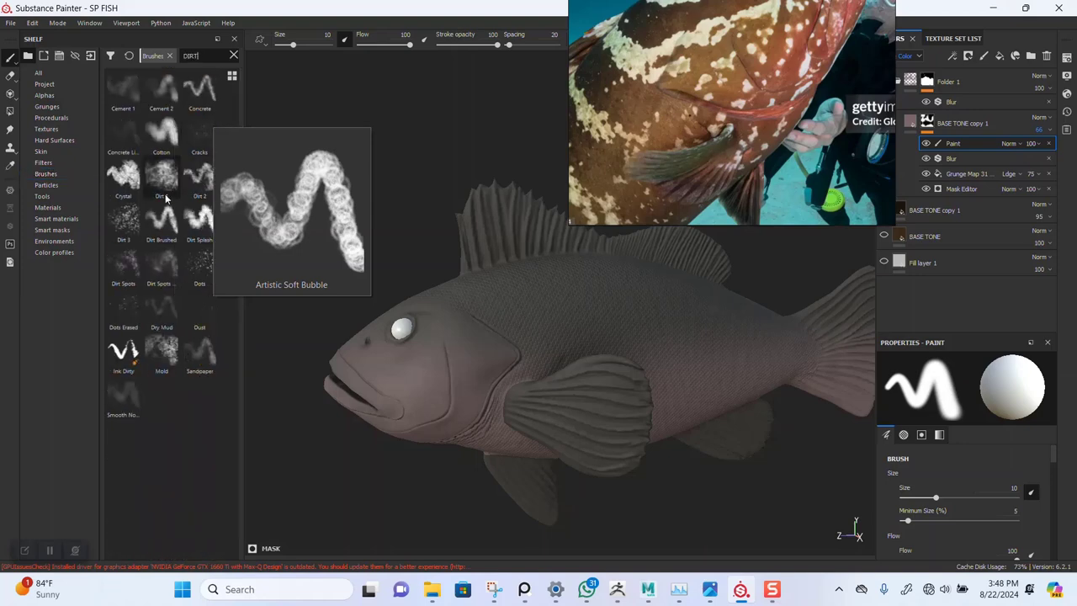
pyautogui.click(158, 183)
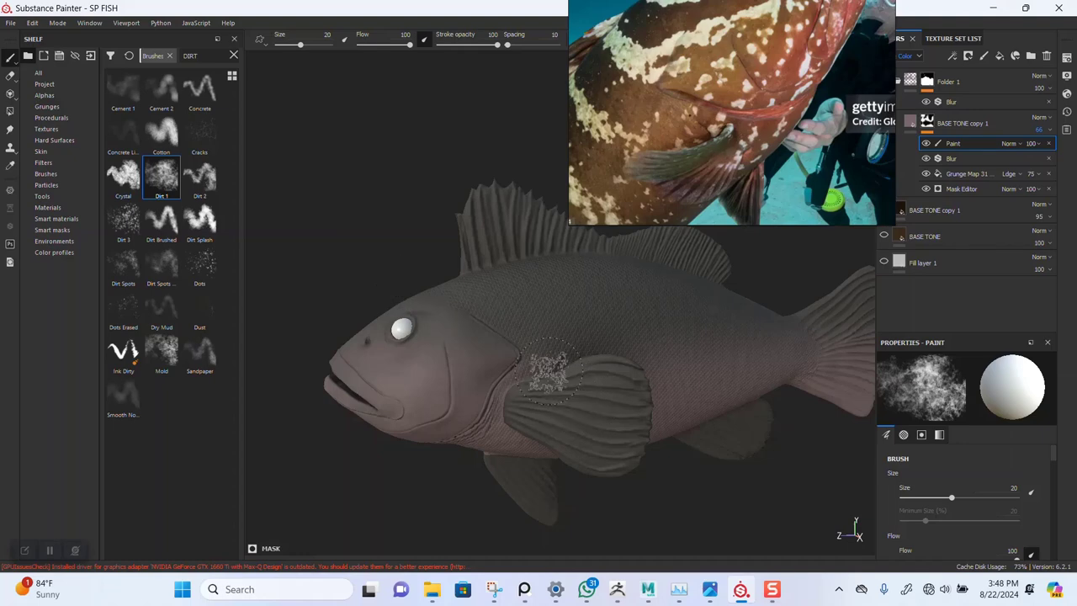
pyautogui.moveTo(391, 209); pyautogui.dragTo(356, 187, button='right')
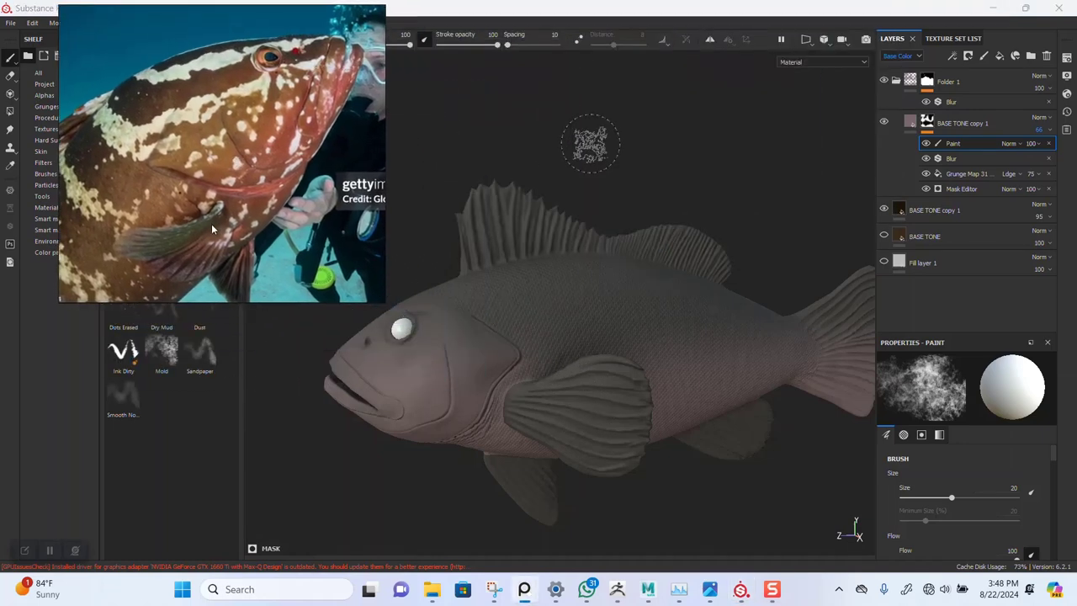
# Turn on symmetry so that mask painting is mirrored across both sides of the fish
pyautogui.keyDown('alt'); pyautogui.moveTo(576, 285); pyautogui.dragTo(617, 396, button='right'); pyautogui.keyUp('alt')
pyautogui.keyDown('alt'); pyautogui.moveTo(617, 395); pyautogui.dragTo(667, 283, button='middle'); pyautogui.keyUp('alt')
pyautogui.keyDown('alt'); pyautogui.moveTo(614, 339); pyautogui.dragTo(642, 243); pyautogui.keyUp('alt')
pyautogui.keyDown('alt'); pyautogui.moveTo(642, 243); pyautogui.dragTo(709, 368, button='right'); pyautogui.keyUp('alt')
pyautogui.keyDown('alt'); pyautogui.moveTo(710, 368); pyautogui.dragTo(649, 384); pyautogui.keyUp('alt')
pyautogui.scroll(2, 650, 384)
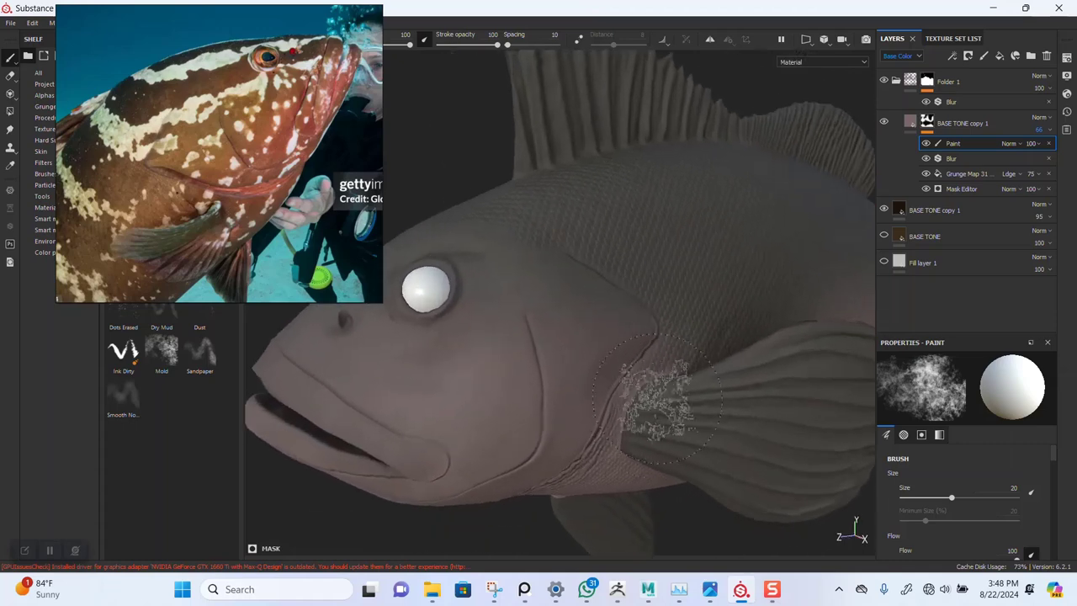
pyautogui.scroll(2, 556, 383)
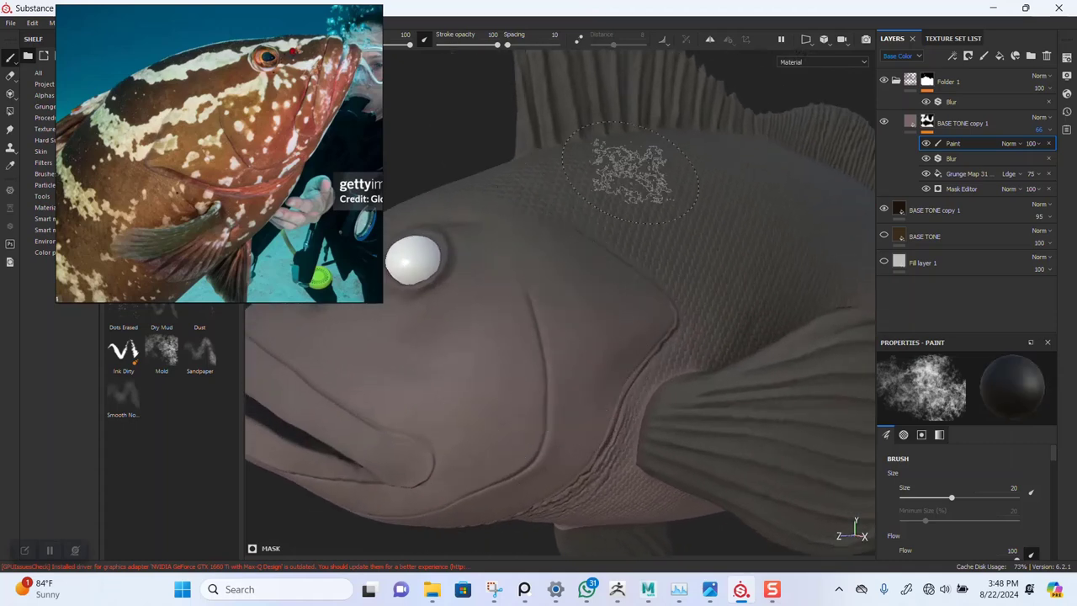
pyautogui.click(709, 39)
# Paint Dirt 1 strokes over the snout, mouth and cheek in the mask of the BASE TONE copy 1 layer inside Folder 1
pyautogui.moveTo(603, 303)
pyautogui.keyDown('alt'); pyautogui.mouseDown()
pyautogui.moveTo(565, 361)
pyautogui.moveTo(602, 334)
pyautogui.mouseUp(); pyautogui.keyUp('alt')
pyautogui.moveTo(440, 362)
pyautogui.keyDown('alt'); pyautogui.mouseDown()
pyautogui.moveTo(578, 337)
pyautogui.moveTo(649, 300)
pyautogui.moveTo(610, 341)
pyautogui.mouseUp(); pyautogui.keyUp('alt')
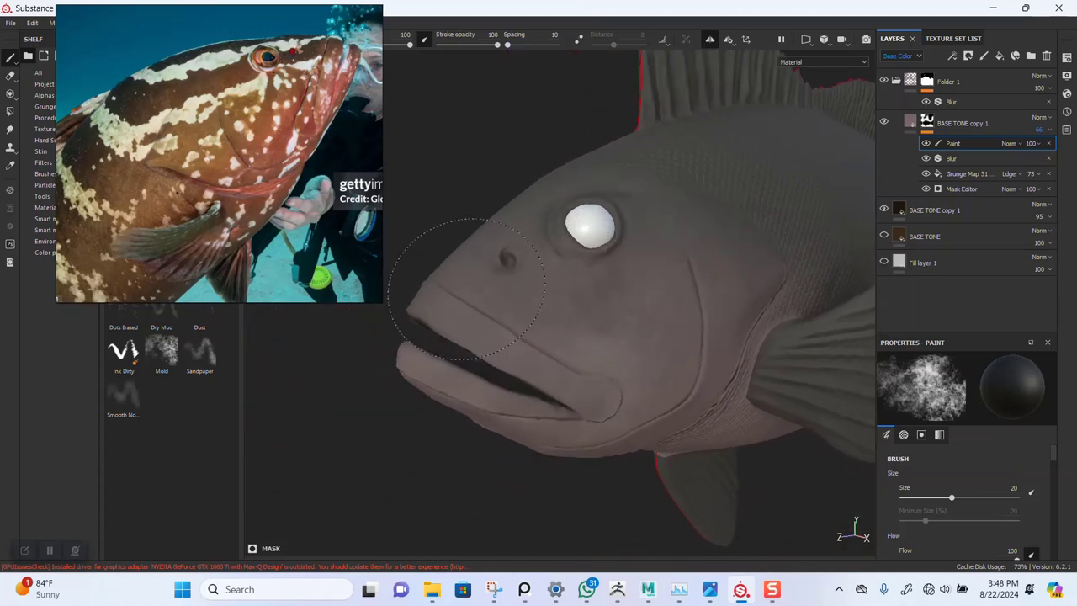
pyautogui.moveTo(466, 289); pyautogui.dragTo(543, 381)
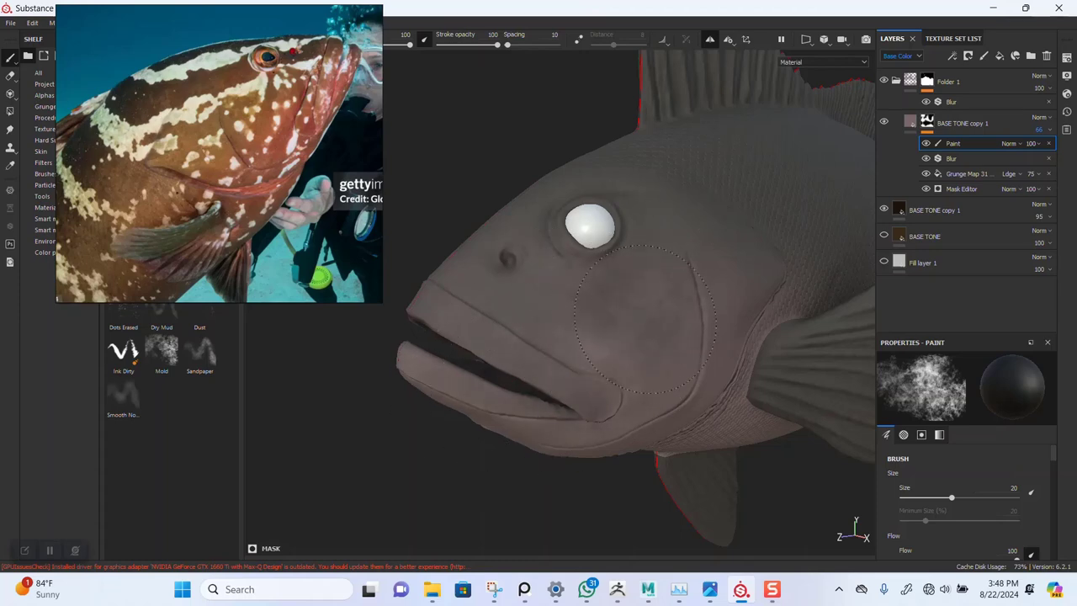
pyautogui.moveTo(537, 267); pyautogui.dragTo(569, 303)
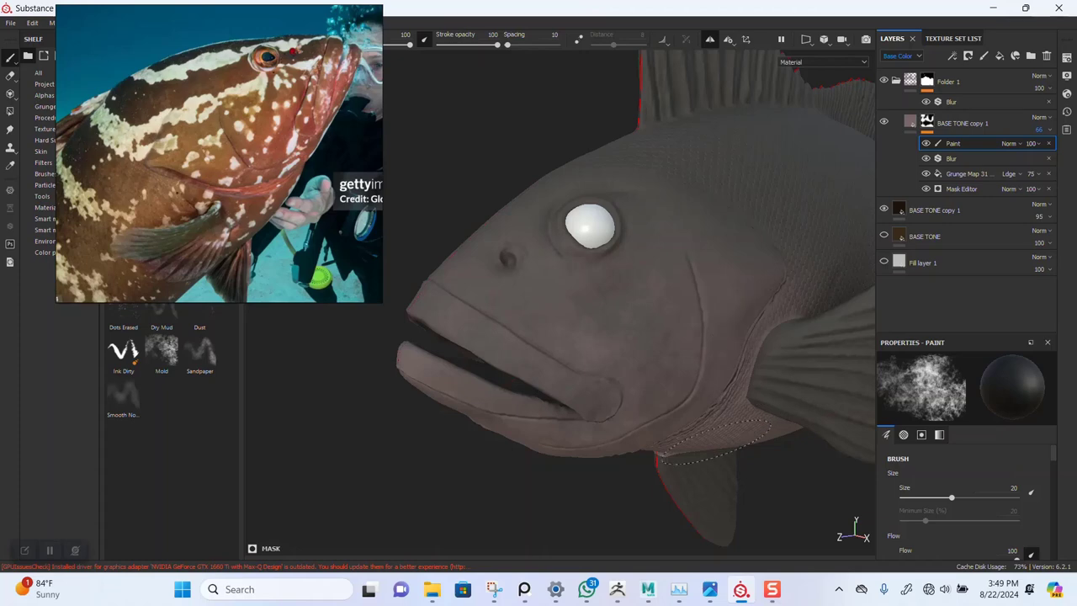
# Make the original BASE TONE layer visible again beneath the darkened copy
pyautogui.keyDown('alt'); pyautogui.moveTo(741, 227); pyautogui.dragTo(631, 306); pyautogui.keyUp('alt')
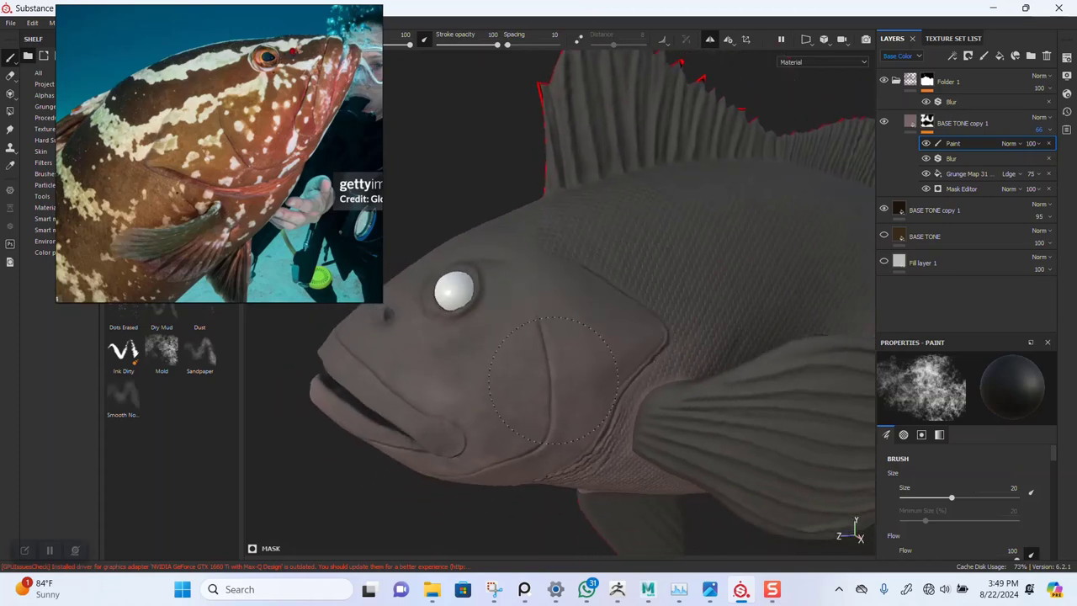
pyautogui.keyDown('alt'); pyautogui.moveTo(615, 332); pyautogui.dragTo(597, 236, button='right'); pyautogui.keyUp('alt')
pyautogui.keyDown('alt'); pyautogui.moveTo(597, 236); pyautogui.dragTo(469, 289, button='middle'); pyautogui.keyUp('alt')
pyautogui.moveTo(531, 292)
pyautogui.keyDown('alt'); pyautogui.mouseDown()
pyautogui.moveTo(522, 246)
pyautogui.moveTo(498, 241)
pyautogui.mouseUp(); pyautogui.keyUp('alt')
pyautogui.keyDown('alt'); pyautogui.moveTo(498, 241); pyautogui.dragTo(599, 270, button='right'); pyautogui.keyUp('alt')
pyautogui.keyDown('alt'); pyautogui.moveTo(599, 270); pyautogui.dragTo(617, 221, button='middle'); pyautogui.keyUp('alt')
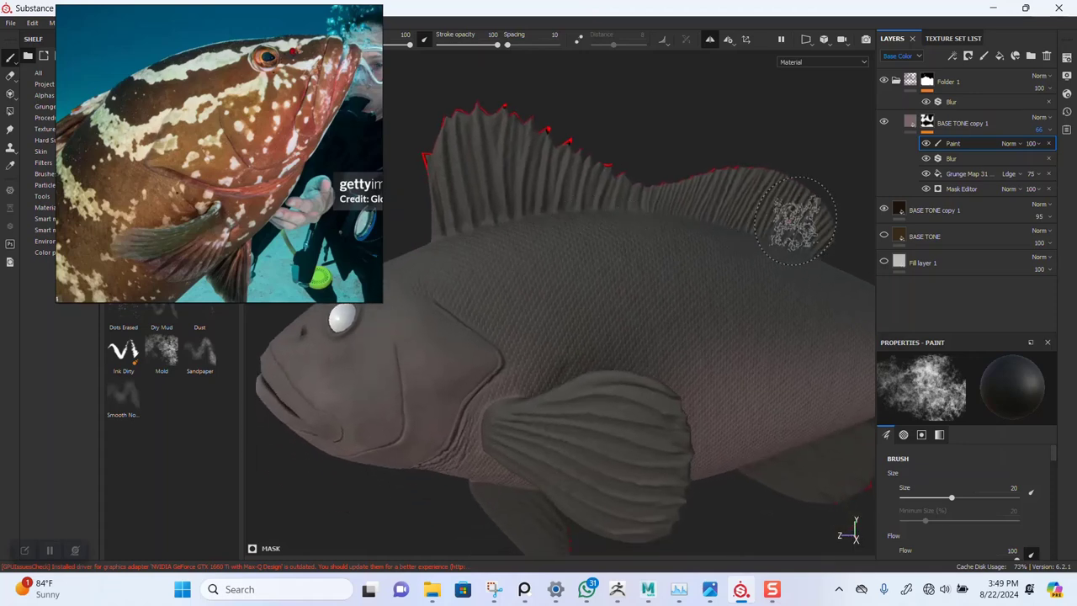
pyautogui.click(884, 236)
# Add a black mask to the darkened BASE TONE copy 1 layer below the folder
pyautogui.keyDown('alt'); pyautogui.moveTo(662, 290); pyautogui.dragTo(664, 301); pyautogui.keyUp('alt')
pyautogui.keyDown('alt'); pyautogui.moveTo(664, 305); pyautogui.dragTo(665, 334, button='right'); pyautogui.keyUp('alt')
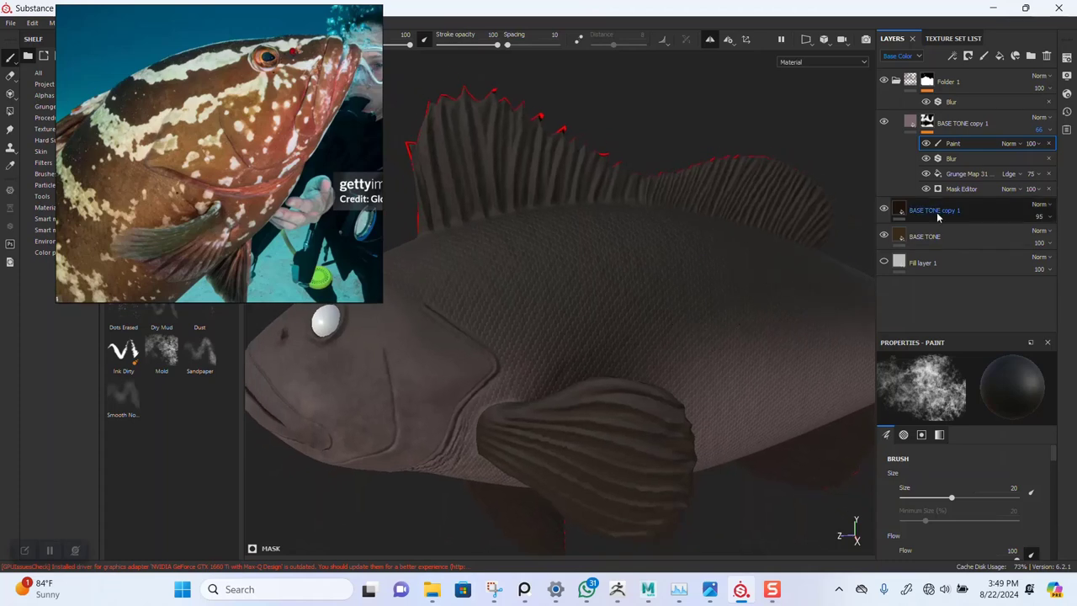
pyautogui.click(906, 213)
pyautogui.rightClick(901, 211)
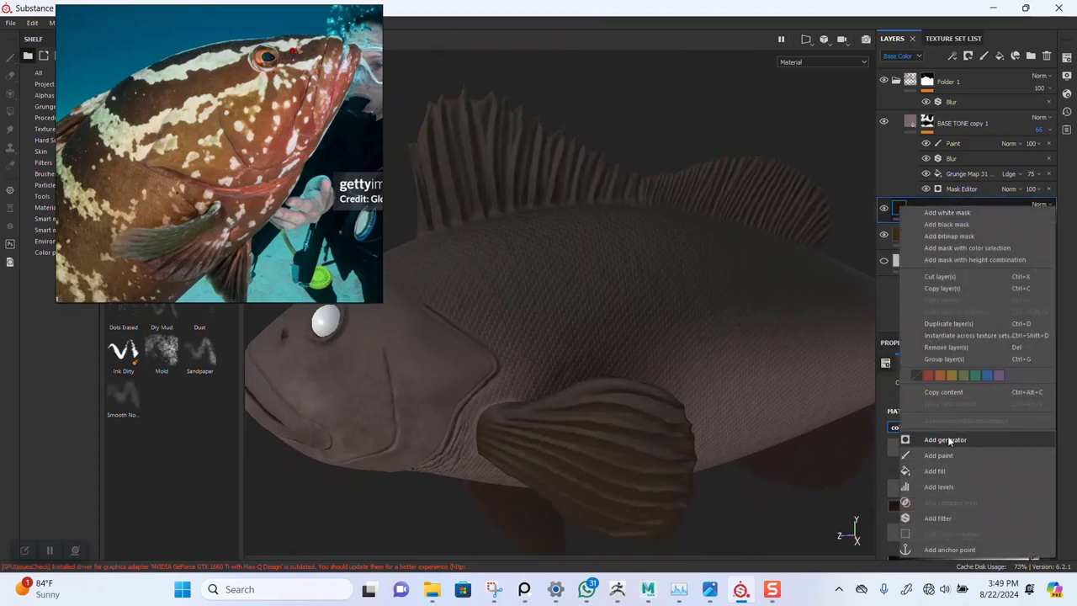
pyautogui.click(949, 225)
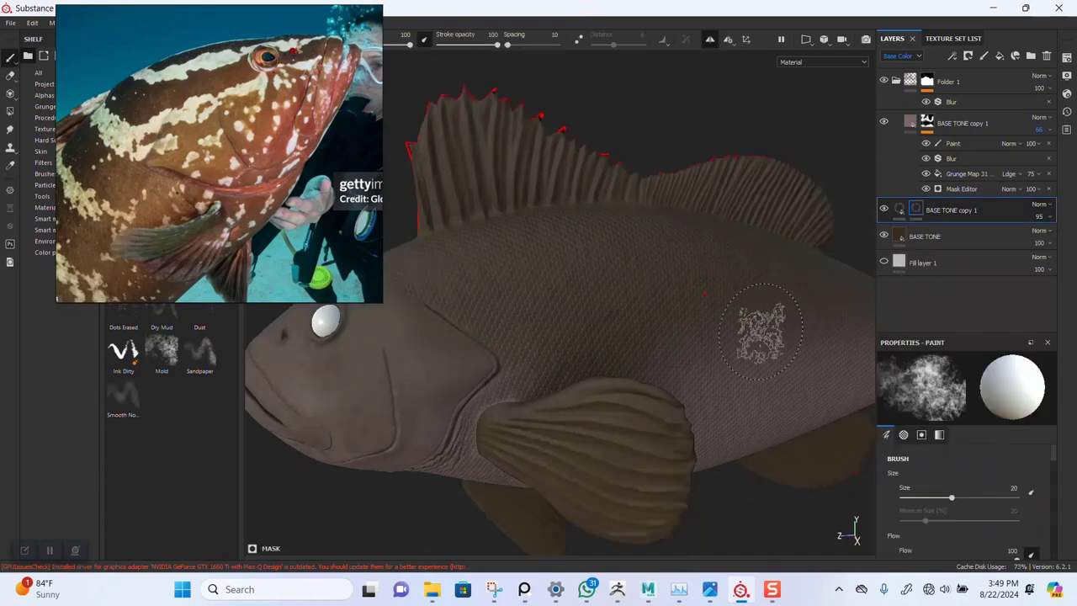
# Move the reference photo away from the fish and set the opacity of the masked BASE TONE copy 1 layer to 100
pyautogui.keyDown('alt'); pyautogui.moveTo(598, 312); pyautogui.dragTo(661, 339, button='middle'); pyautogui.keyUp('alt')
pyautogui.keyDown('alt'); pyautogui.moveTo(630, 320); pyautogui.dragTo(617, 266); pyautogui.keyUp('alt')
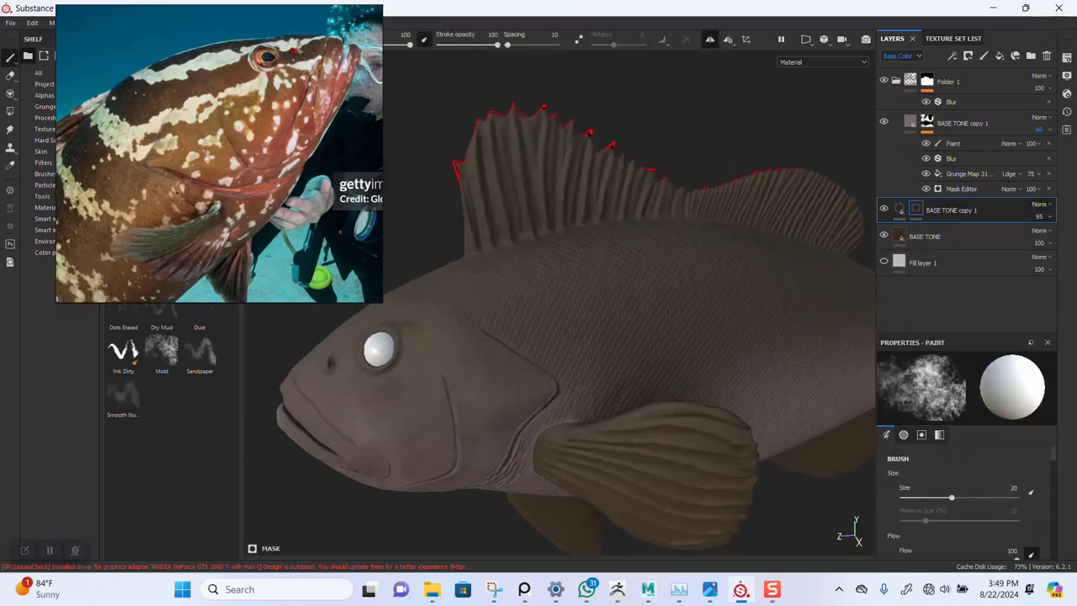
pyautogui.keyDown('alt'); pyautogui.moveTo(618, 266); pyautogui.dragTo(606, 305, button='right'); pyautogui.keyUp('alt')
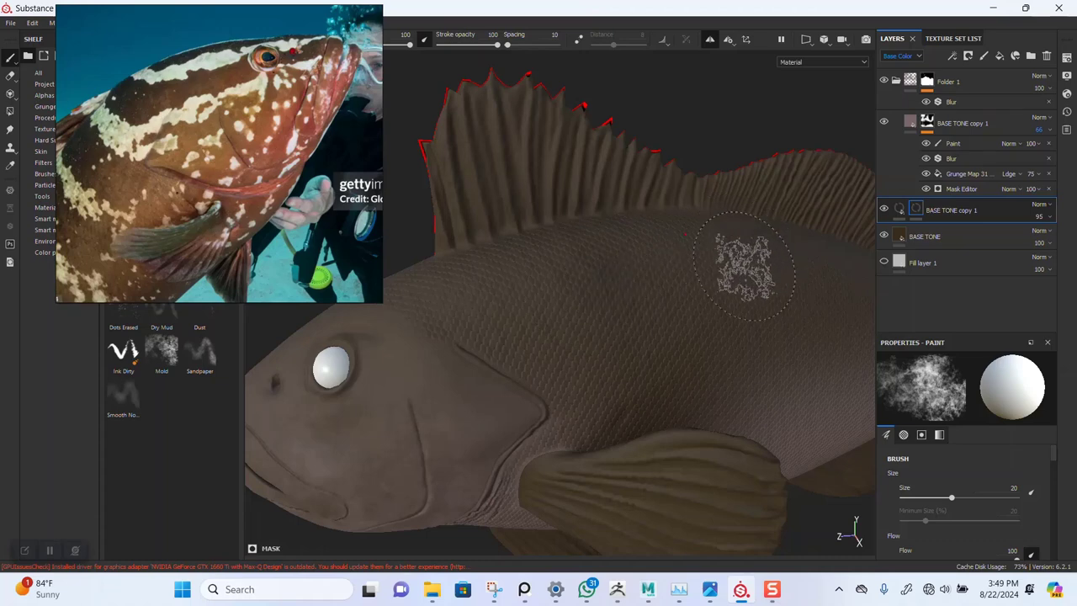
pyautogui.moveTo(368, 164); pyautogui.dragTo(290, 176, button='right')
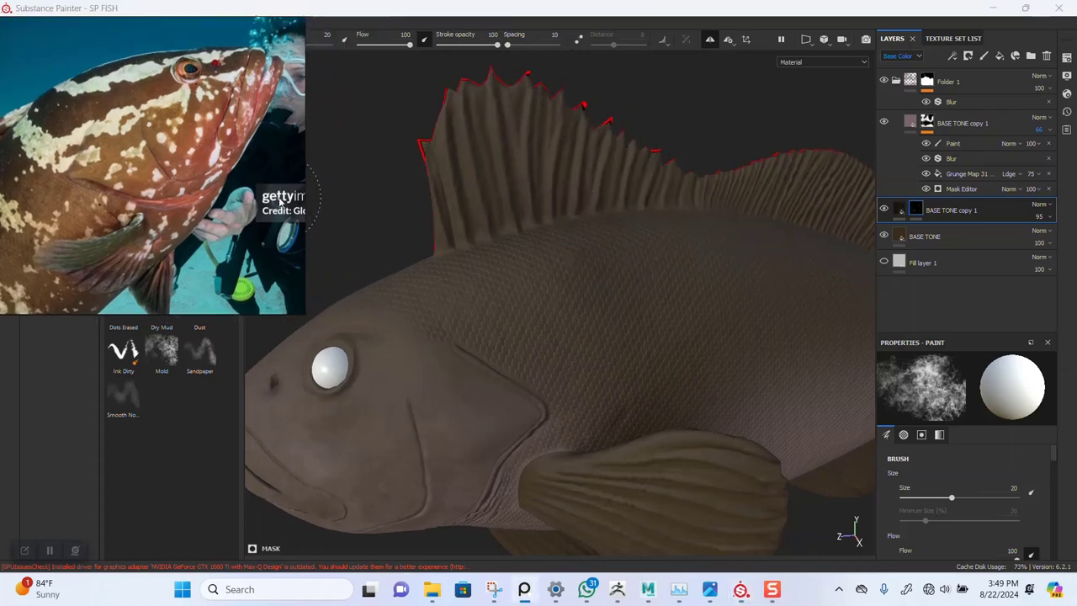
pyautogui.keyDown('alt'); pyautogui.moveTo(620, 228); pyautogui.dragTo(633, 284); pyautogui.keyUp('alt')
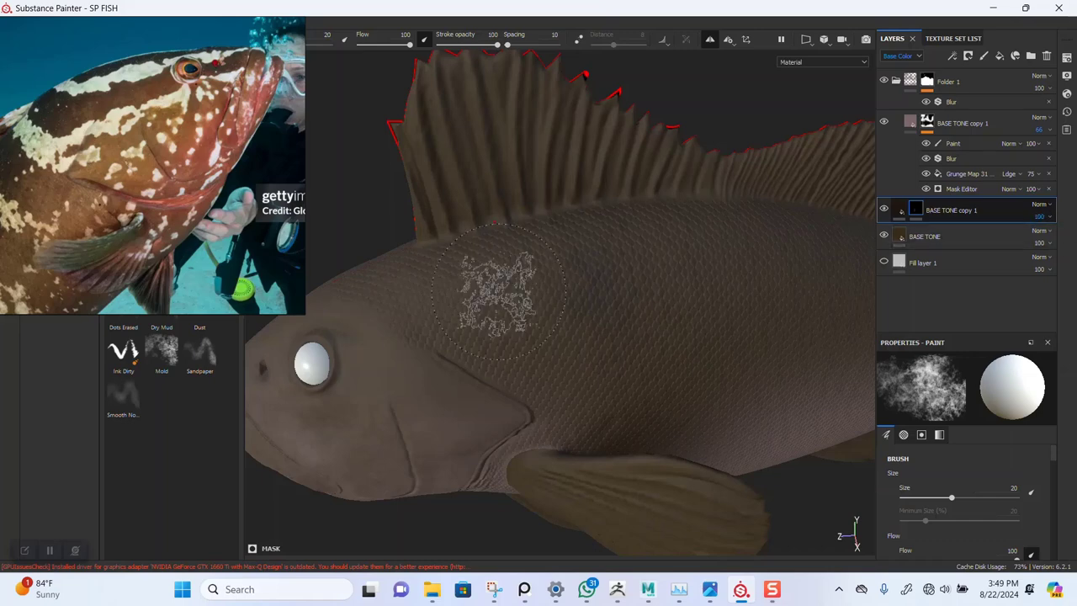
# Paint dirt strokes of the dark tone over the back, cheek and jaw in the mask of the lower BASE TONE copy 1 layer
pyautogui.keyDown('alt'); pyautogui.moveTo(500, 294); pyautogui.dragTo(522, 357); pyautogui.keyUp('alt')
pyautogui.keyDown('alt'); pyautogui.moveTo(535, 274); pyautogui.dragTo(566, 262, button='middle'); pyautogui.keyUp('alt')
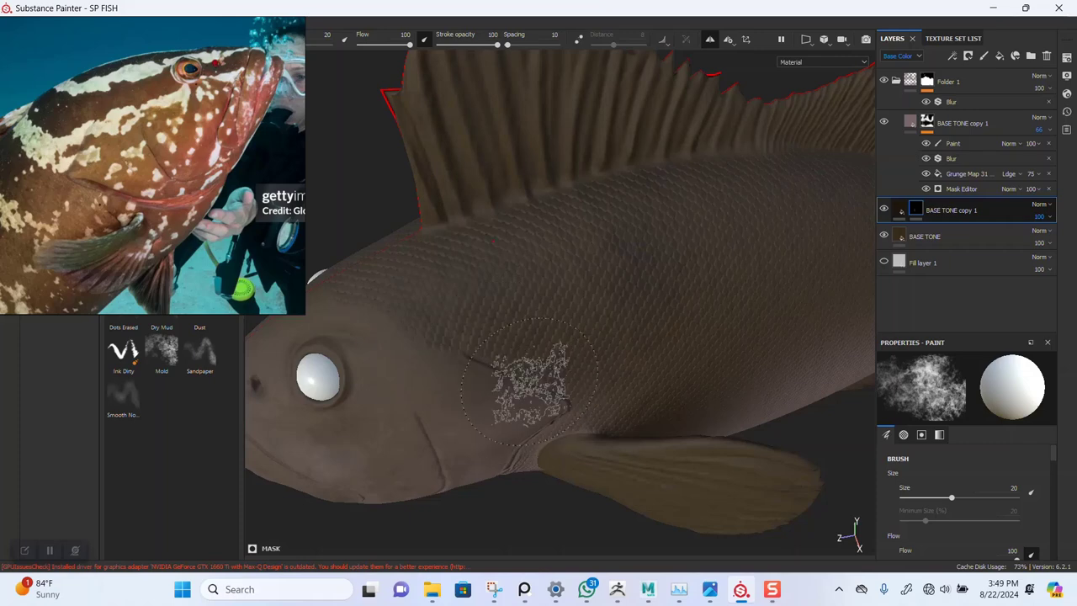
pyautogui.moveTo(529, 372)
pyautogui.keyDown('alt'); pyautogui.mouseDown()
pyautogui.moveTo(538, 281)
pyautogui.moveTo(576, 296)
pyautogui.moveTo(577, 312)
pyautogui.mouseUp(); pyautogui.keyUp('alt')
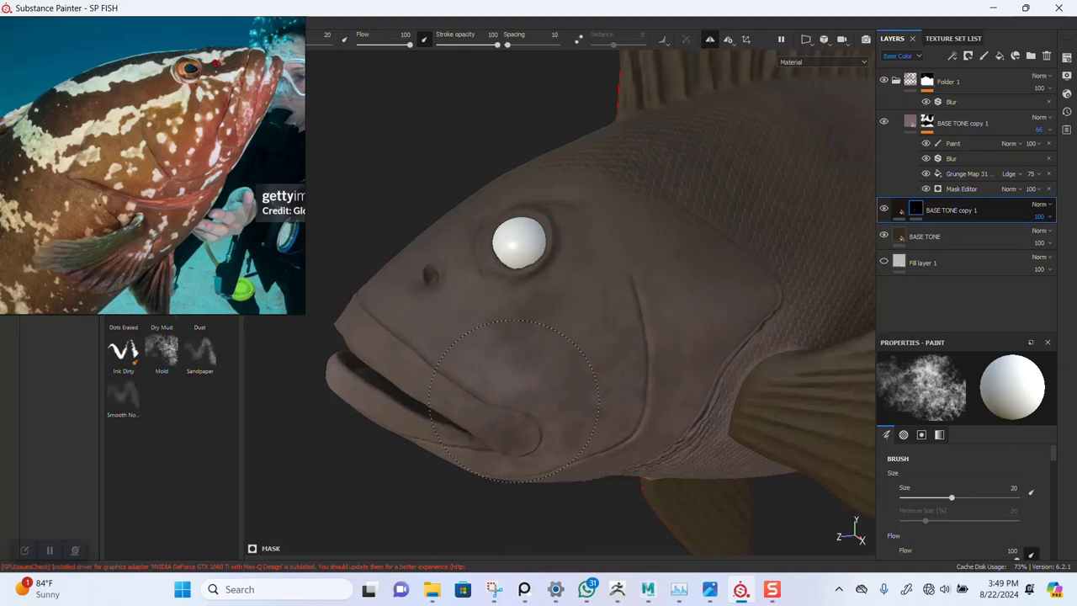
pyautogui.moveTo(430, 313)
pyautogui.keyDown('alt'); pyautogui.mouseDown()
pyautogui.moveTo(438, 319)
pyautogui.moveTo(427, 318)
pyautogui.mouseUp(); pyautogui.keyUp('alt')
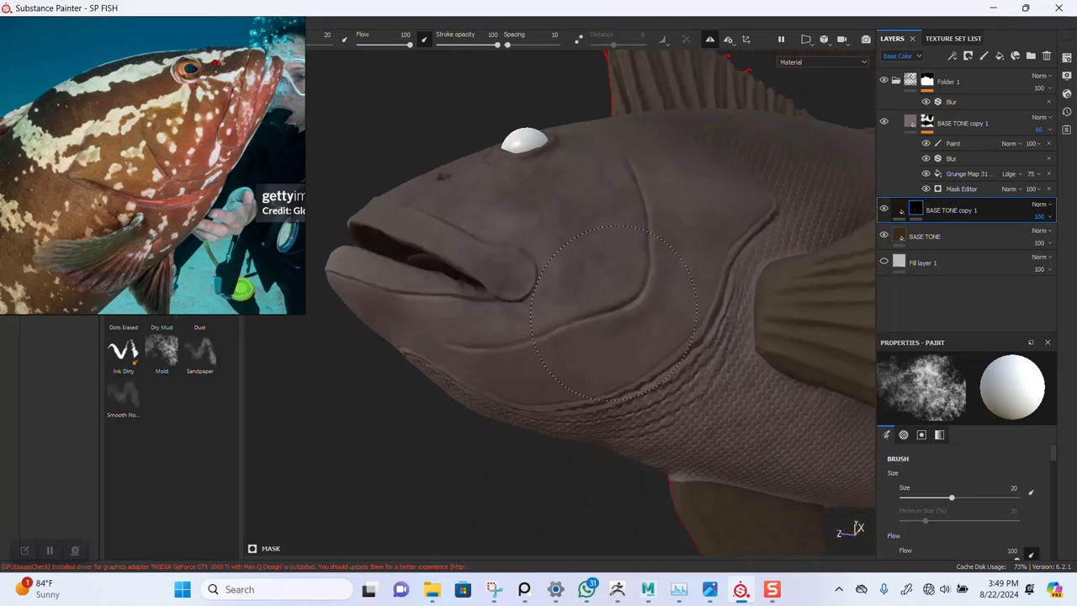
pyautogui.keyDown('alt'); pyautogui.moveTo(528, 337); pyautogui.dragTo(569, 311); pyautogui.keyUp('alt')
# Move the dark BASE TONE copy 1 layer above Folder 1 and replace its mask with a fresh black mask
pyautogui.moveTo(958, 212); pyautogui.dragTo(959, 80)
pyautogui.keyDown('alt'); pyautogui.moveTo(529, 312); pyautogui.dragTo(562, 284); pyautogui.keyUp('alt')
pyautogui.keyDown('alt'); pyautogui.moveTo(562, 287); pyautogui.dragTo(610, 268, button='middle'); pyautogui.keyUp('alt')
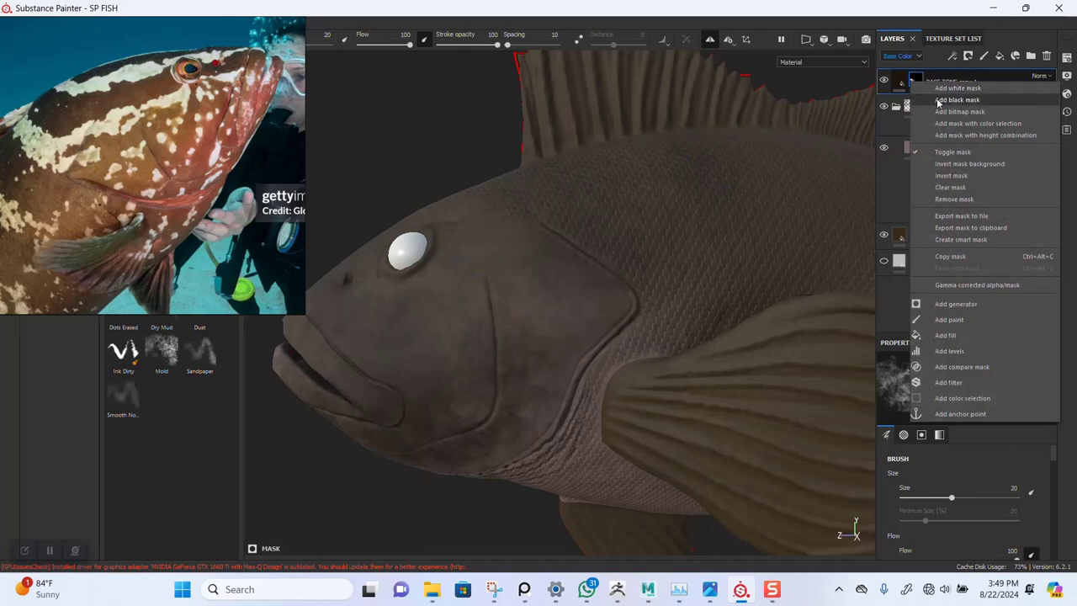
pyautogui.click(944, 102)
# Paint dark dirt blotches over the cheek, gill cover and jaw in the mask of the topmost BASE TONE copy 1 layer
pyautogui.moveTo(538, 279)
pyautogui.keyDown('alt'); pyautogui.mouseDown()
pyautogui.moveTo(540, 335)
pyautogui.moveTo(548, 312)
pyautogui.mouseUp(); pyautogui.keyUp('alt')
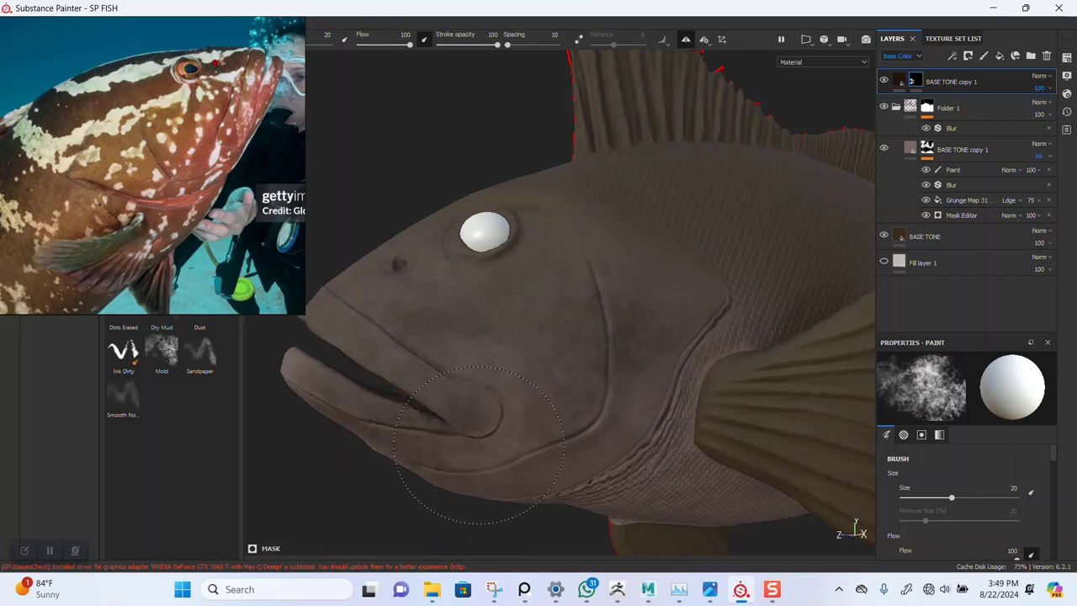
pyautogui.moveTo(614, 374)
pyautogui.keyDown('alt'); pyautogui.mouseDown()
pyautogui.moveTo(516, 390)
pyautogui.moveTo(499, 414)
pyautogui.mouseUp(); pyautogui.keyUp('alt')
pyautogui.keyDown('alt'); pyautogui.moveTo(429, 291); pyautogui.dragTo(413, 324); pyautogui.keyUp('alt')
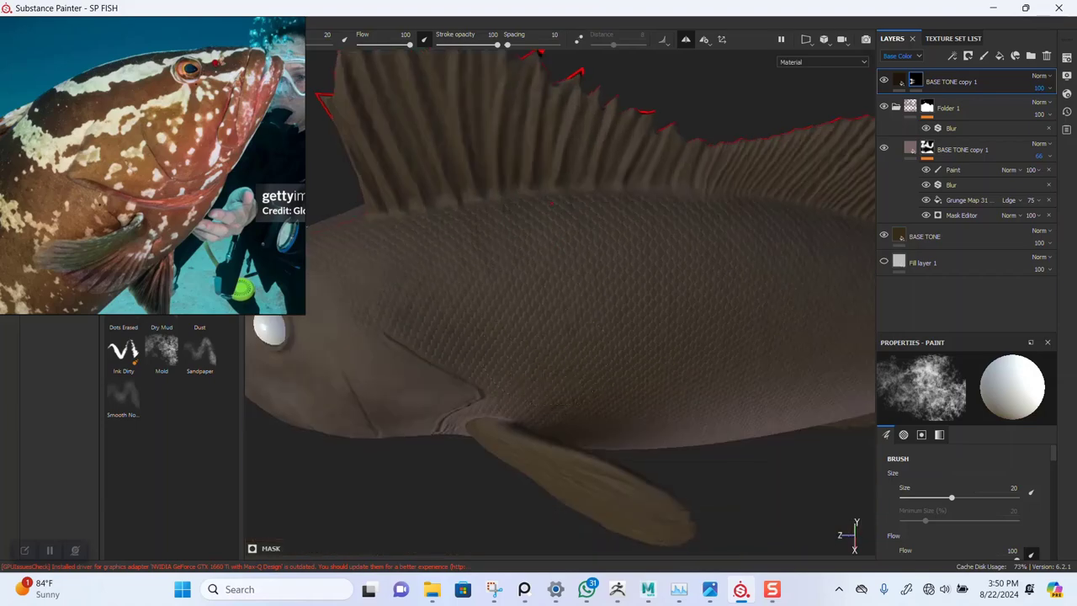
# Continue the dark dirt blotches onto the upper back behind the head and rotate the environment lighting
pyautogui.keyDown('alt'); pyautogui.moveTo(412, 324); pyautogui.dragTo(501, 302, button='middle'); pyautogui.keyUp('alt')
pyautogui.keyDown('alt'); pyautogui.moveTo(580, 233); pyautogui.dragTo(589, 217); pyautogui.keyUp('alt')
pyautogui.moveTo(589, 217)
pyautogui.keyDown('alt'); pyautogui.mouseDown(button='middle')
pyautogui.moveTo(547, 335)
pyautogui.moveTo(540, 317)
pyautogui.mouseUp(button='middle'); pyautogui.keyUp('alt')
pyautogui.moveTo(662, 315)
pyautogui.keyDown('shift'); pyautogui.mouseDown(button='right')
pyautogui.moveTo(596, 308)
pyautogui.moveTo(558, 318)
pyautogui.moveTo(581, 315)
pyautogui.mouseUp(button='right'); pyautogui.keyUp('shift')
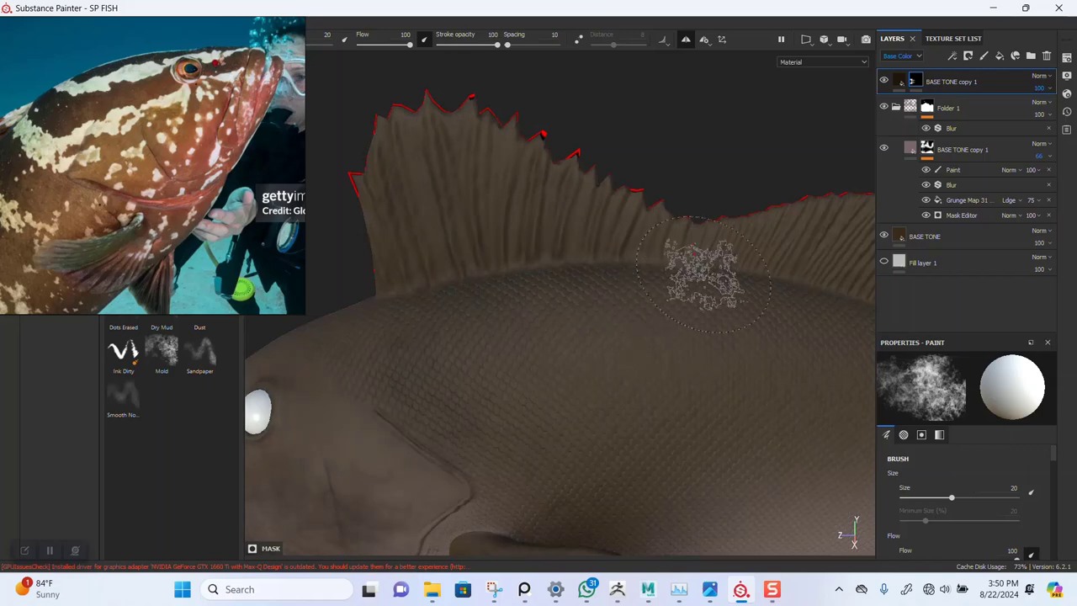
# Try the Mondarrain 3 environment map and check the skin tones on the back and head under it
pyautogui.click(1067, 74)
pyautogui.click(947, 174)
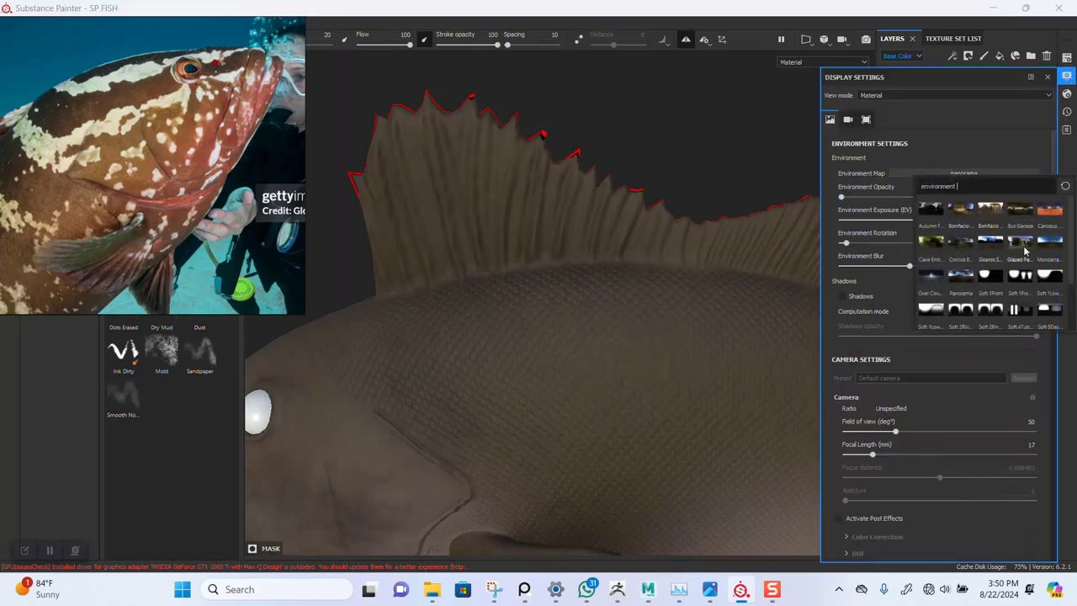
pyautogui.click(1052, 250)
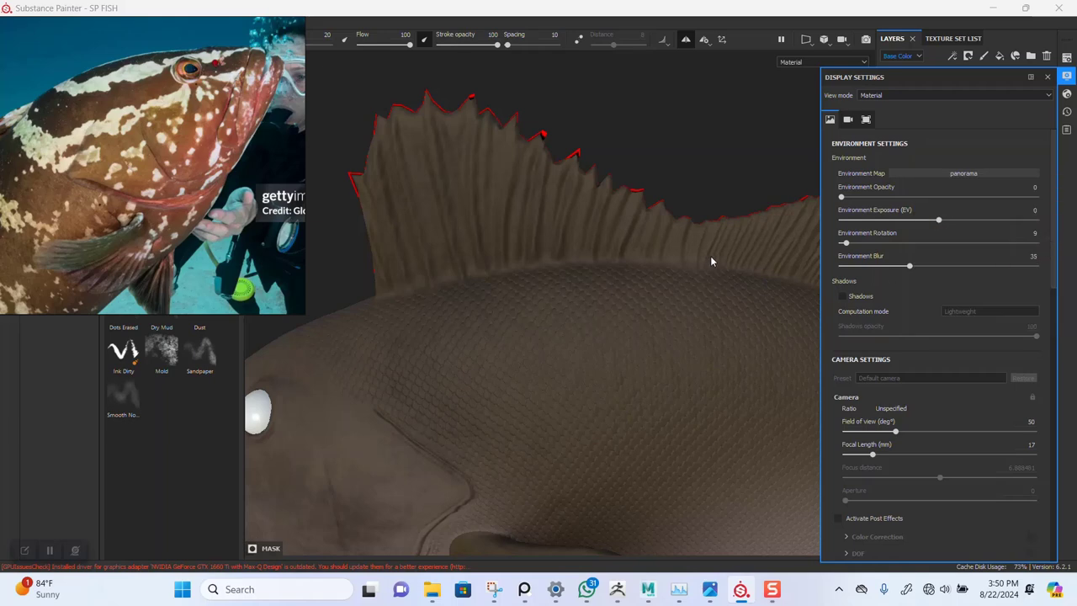
pyautogui.keyDown('alt'); pyautogui.moveTo(591, 342); pyautogui.dragTo(623, 241); pyautogui.keyUp('alt')
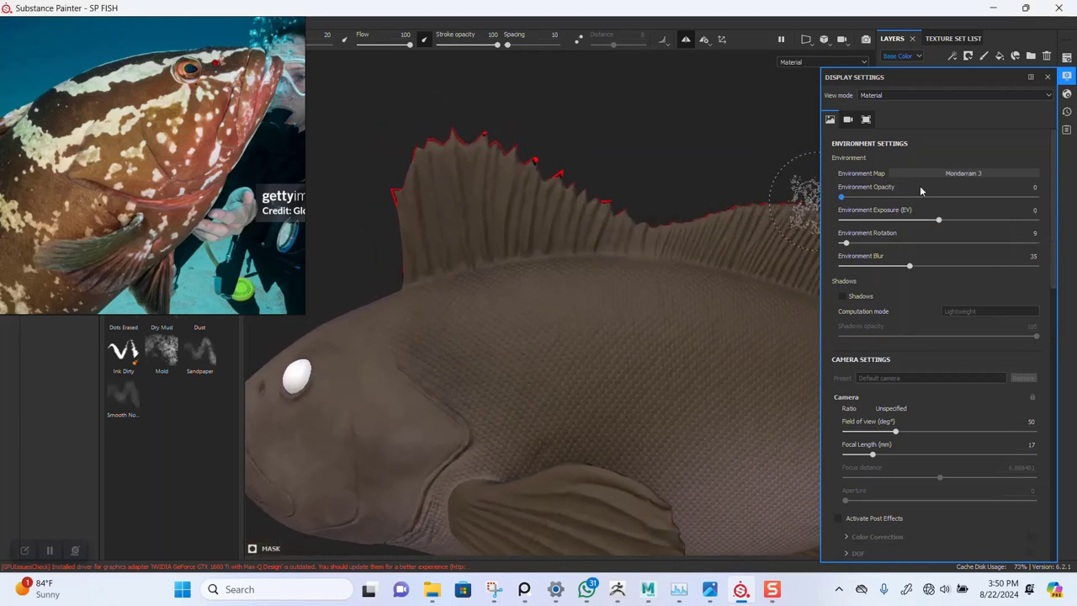
pyautogui.click(1048, 76)
pyautogui.keyDown('alt'); pyautogui.moveTo(611, 246); pyautogui.dragTo(630, 328, button='right'); pyautogui.keyUp('alt')
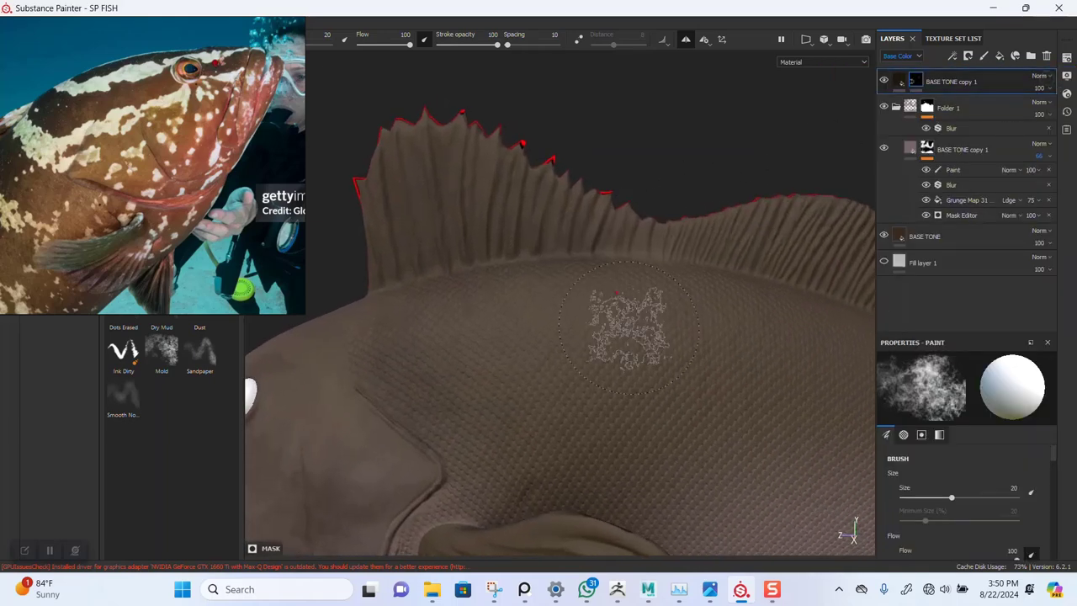
pyautogui.keyDown('alt'); pyautogui.moveTo(629, 328); pyautogui.dragTo(645, 214, button='middle'); pyautogui.keyUp('alt')
pyautogui.keyDown('alt'); pyautogui.moveTo(649, 293); pyautogui.dragTo(634, 320, button='right'); pyautogui.keyUp('alt')
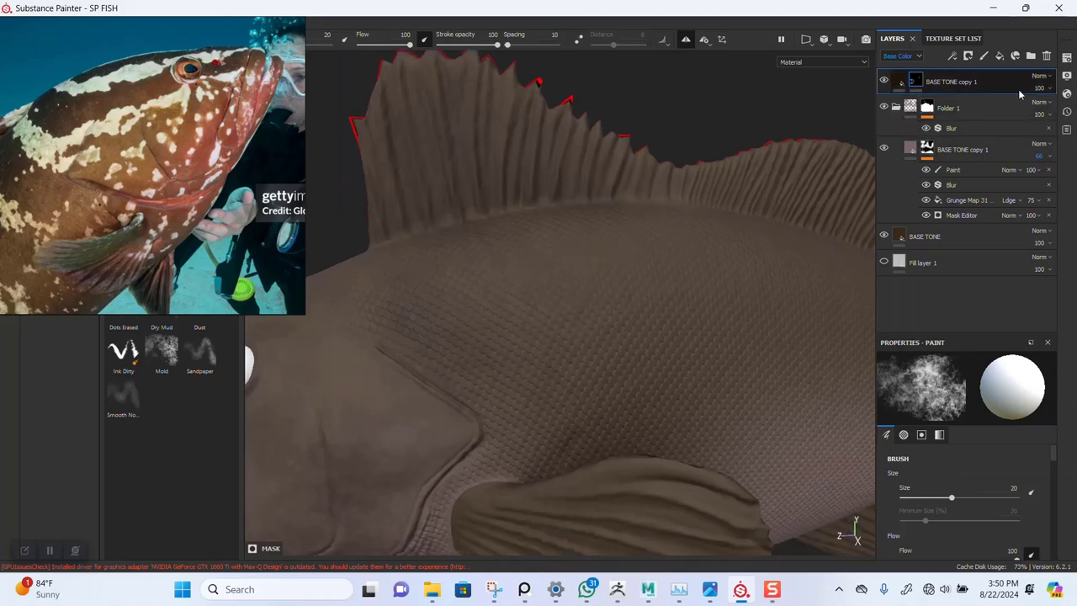
# Set the environment map to Tomoco Studio after previewing Soft 5DaylightStudio on the fish
pyautogui.click(1067, 77)
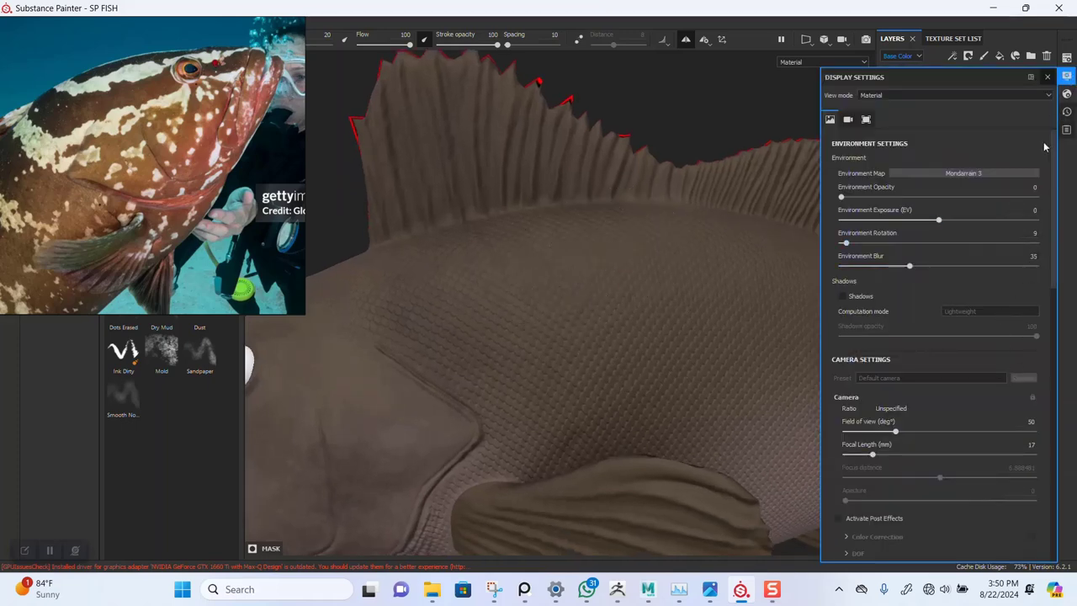
pyautogui.click(1005, 173)
pyautogui.click(1058, 307)
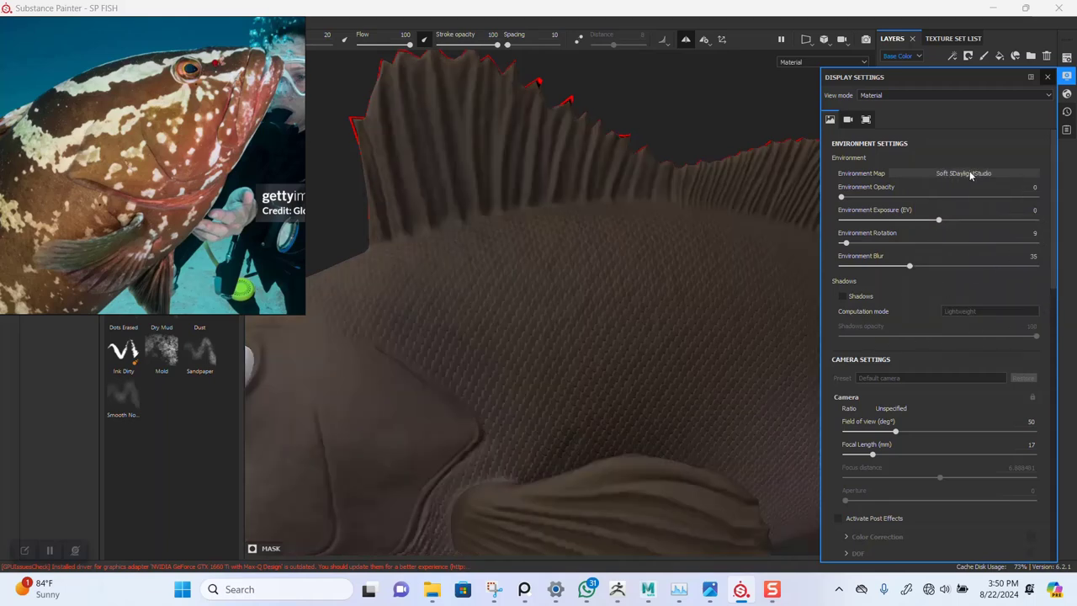
pyautogui.click(970, 172)
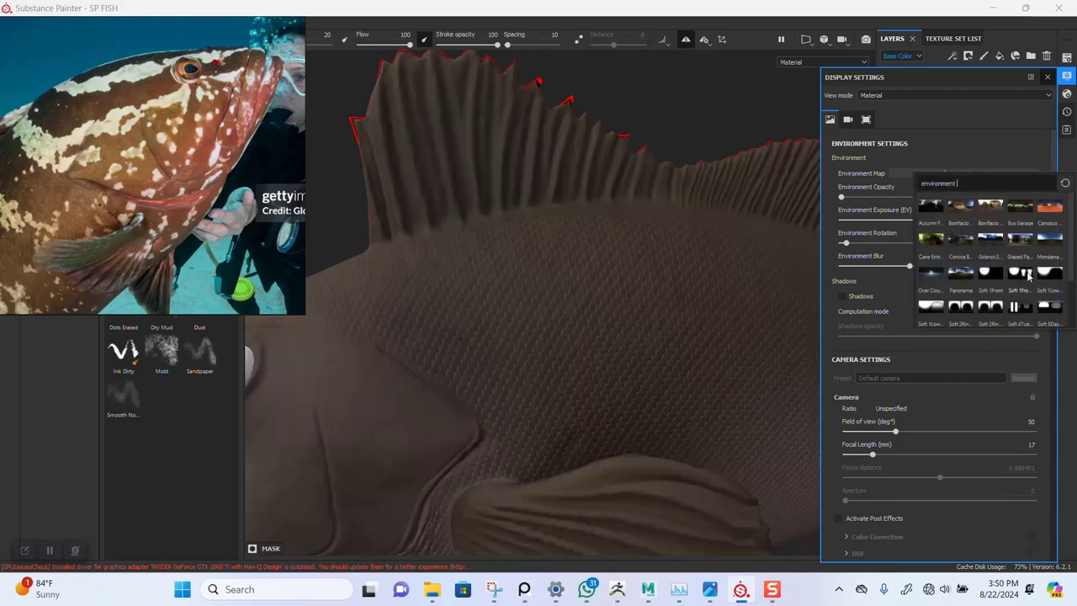
pyautogui.moveTo(1070, 284); pyautogui.dragTo(1069, 319)
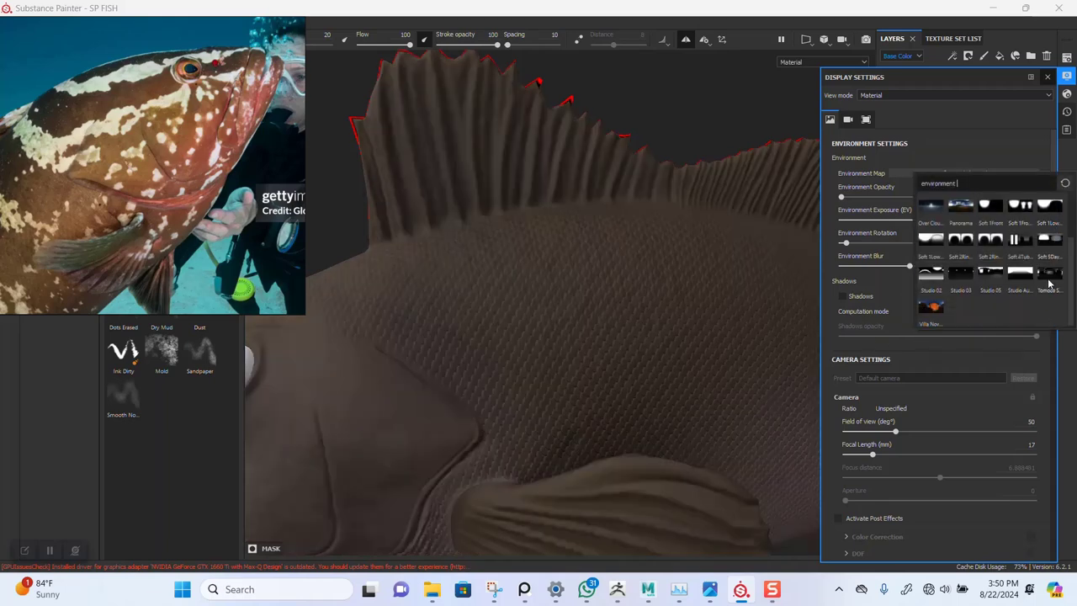
pyautogui.click(1050, 282)
pyautogui.click(1048, 77)
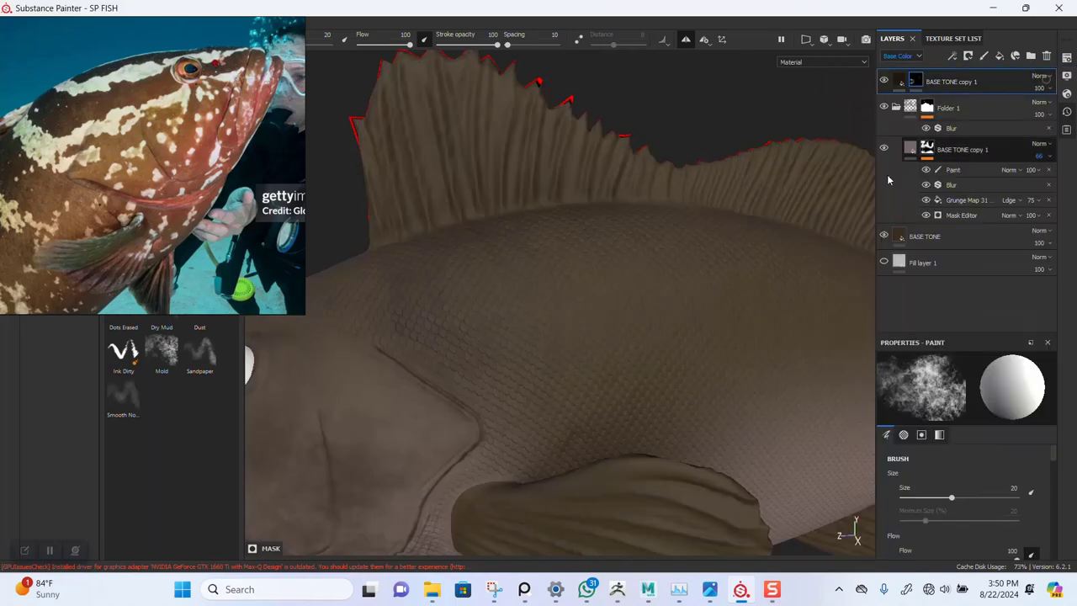
# Show only the Base Color channel and examine the painted dark blotches on the back and head
pyautogui.keyDown('alt'); pyautogui.moveTo(684, 252); pyautogui.dragTo(615, 282, button='right'); pyautogui.keyUp('alt')
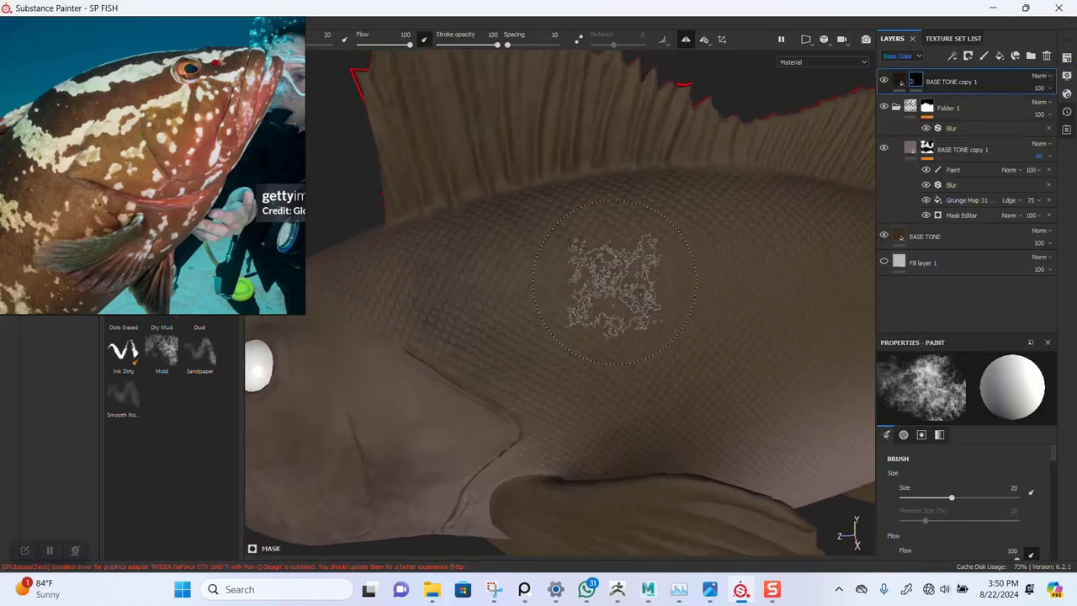
pyautogui.scroll(3, 614, 282)
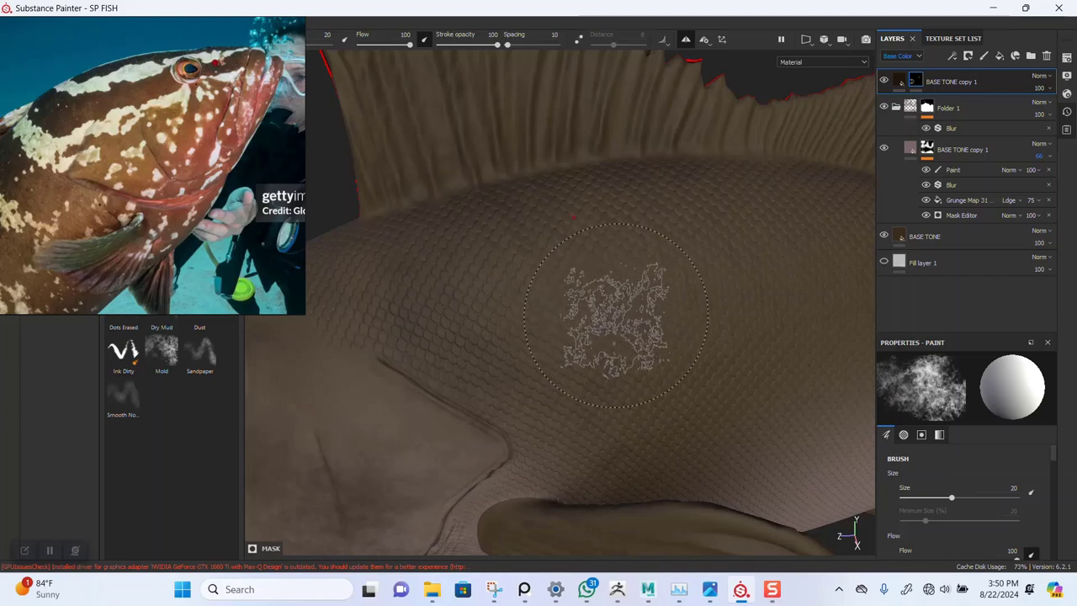
pyautogui.press('c')
pyautogui.keyDown('alt'); pyautogui.moveTo(594, 348); pyautogui.dragTo(528, 339); pyautogui.keyUp('alt')
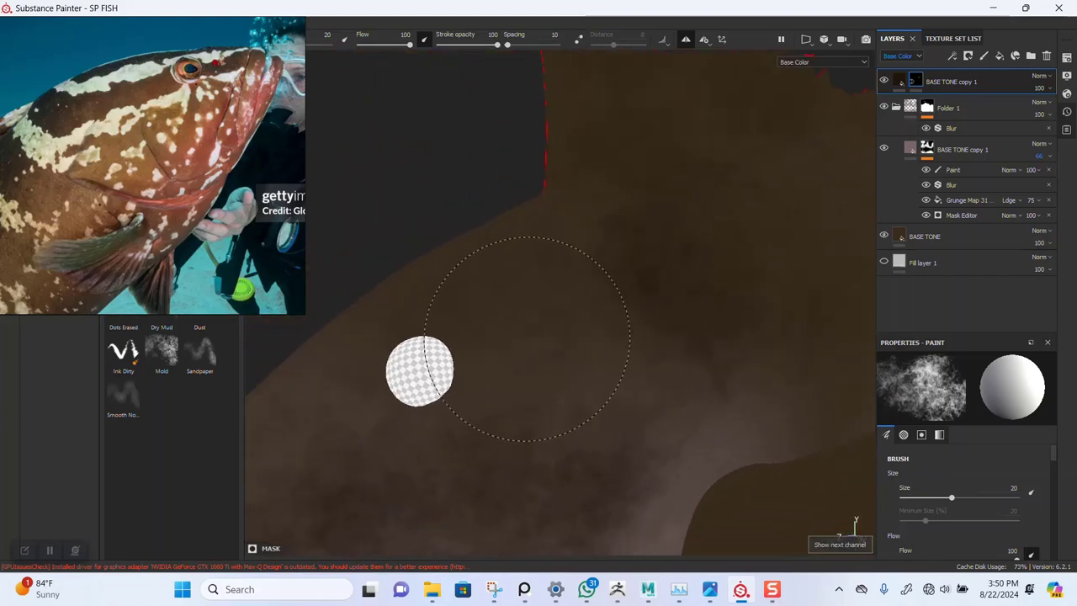
pyautogui.keyDown('alt'); pyautogui.moveTo(415, 331); pyautogui.dragTo(614, 296); pyautogui.keyUp('alt')
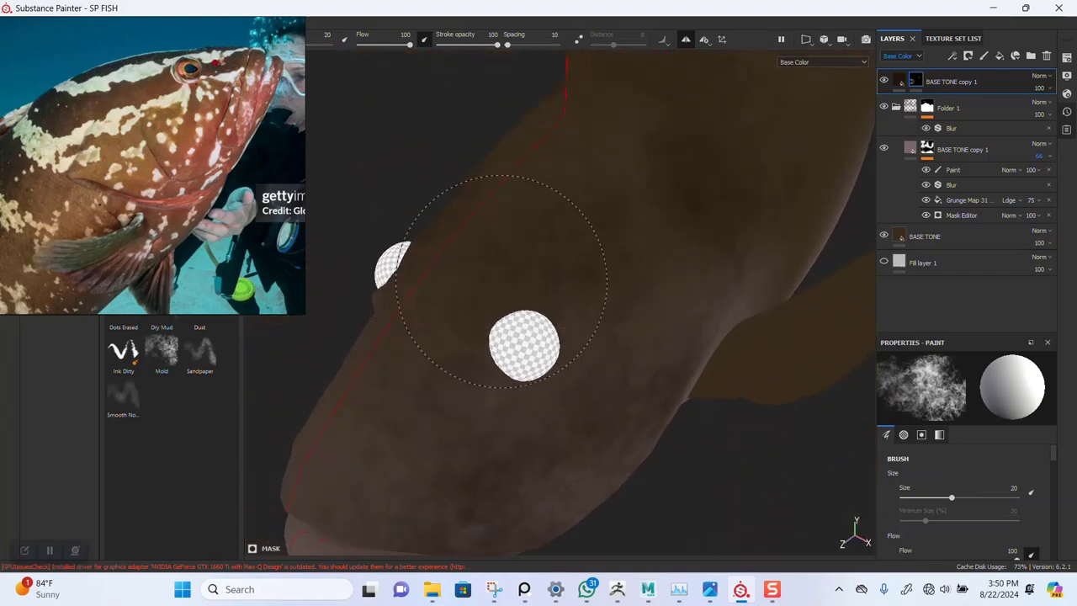
# Continue painting dark dirt blotches onto the upper flank behind the head and the front of the spiny dorsal fin
pyautogui.moveTo(837, 186)
pyautogui.keyDown('alt'); pyautogui.mouseDown()
pyautogui.moveTo(688, 232)
pyautogui.moveTo(579, 355)
pyautogui.mouseUp(); pyautogui.keyUp('alt')
pyautogui.keyDown('alt'); pyautogui.moveTo(669, 399); pyautogui.dragTo(704, 253); pyautogui.keyUp('alt')
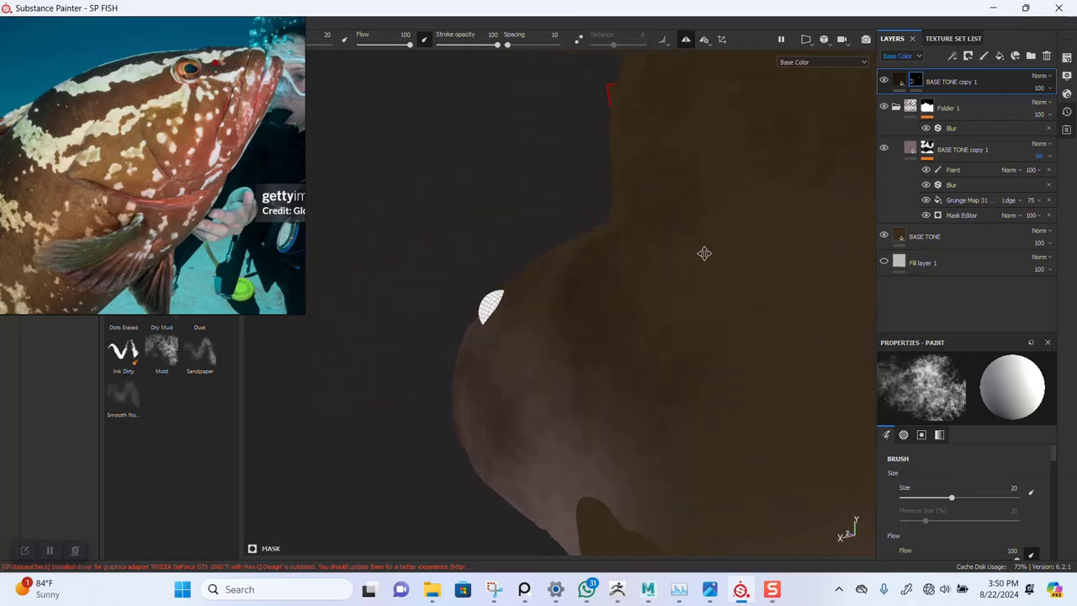
pyautogui.keyDown('alt'); pyautogui.moveTo(704, 252); pyautogui.dragTo(661, 305, button='middle'); pyautogui.keyUp('alt')
pyautogui.moveTo(505, 362)
pyautogui.mouseDown()
pyautogui.moveTo(449, 413)
pyautogui.moveTo(412, 379)
pyautogui.mouseUp()
pyautogui.keyDown('alt'); pyautogui.moveTo(562, 394); pyautogui.dragTo(589, 308, button='right'); pyautogui.keyUp('alt')
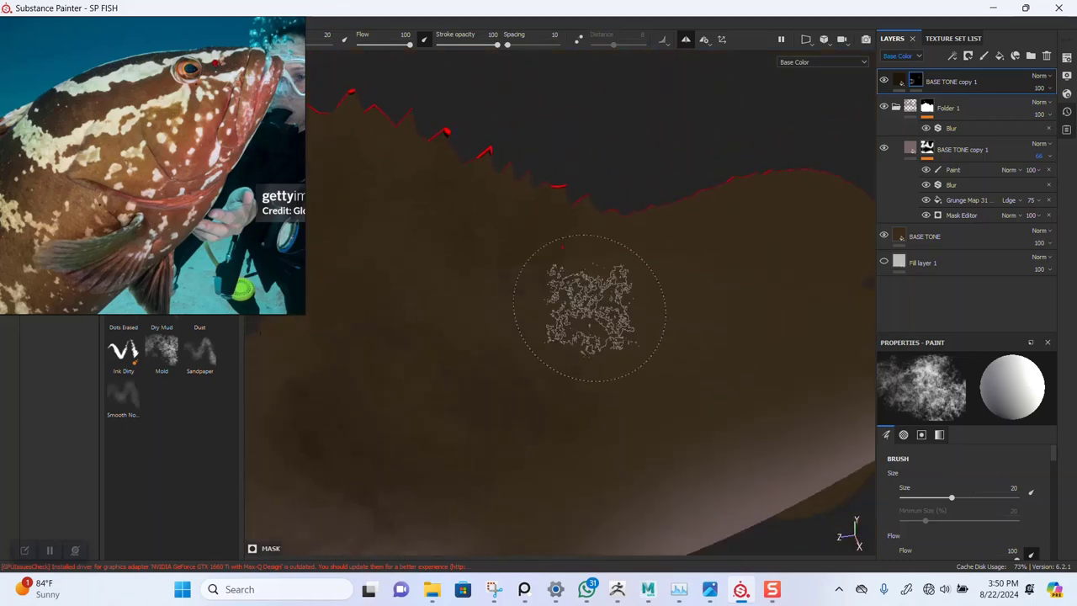
pyautogui.keyDown('alt'); pyautogui.moveTo(589, 308); pyautogui.dragTo(653, 275); pyautogui.keyUp('alt')
pyautogui.moveTo(621, 428)
pyautogui.keyDown('alt'); pyautogui.mouseDown()
pyautogui.moveTo(558, 294)
pyautogui.moveTo(585, 267)
pyautogui.moveTo(676, 281)
pyautogui.mouseUp(); pyautogui.keyUp('alt')
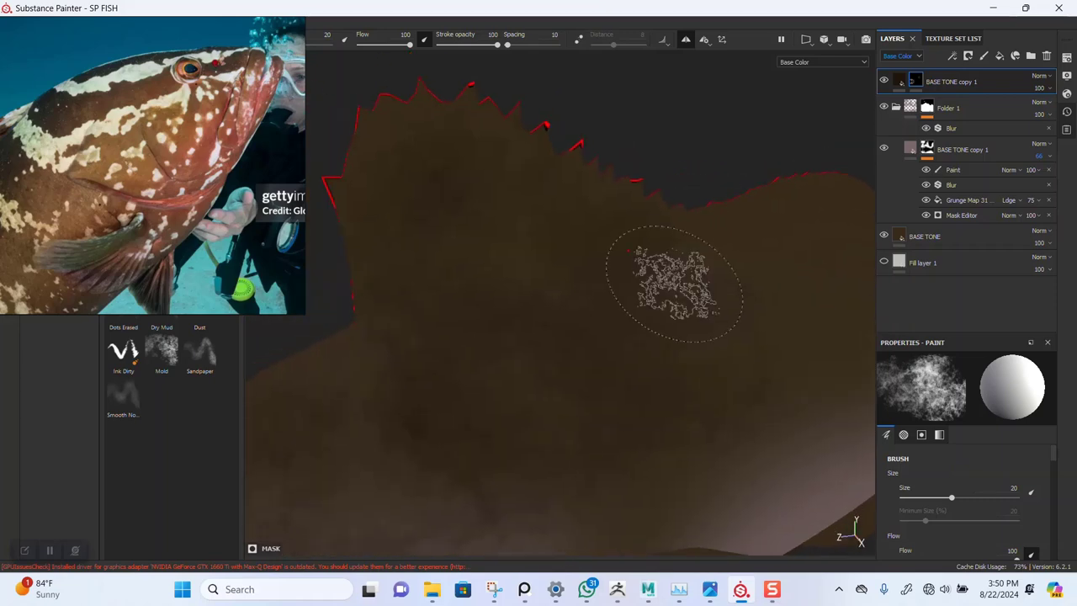
pyautogui.keyDown('alt'); pyautogui.moveTo(499, 301); pyautogui.dragTo(623, 267, button='middle'); pyautogui.keyUp('alt')
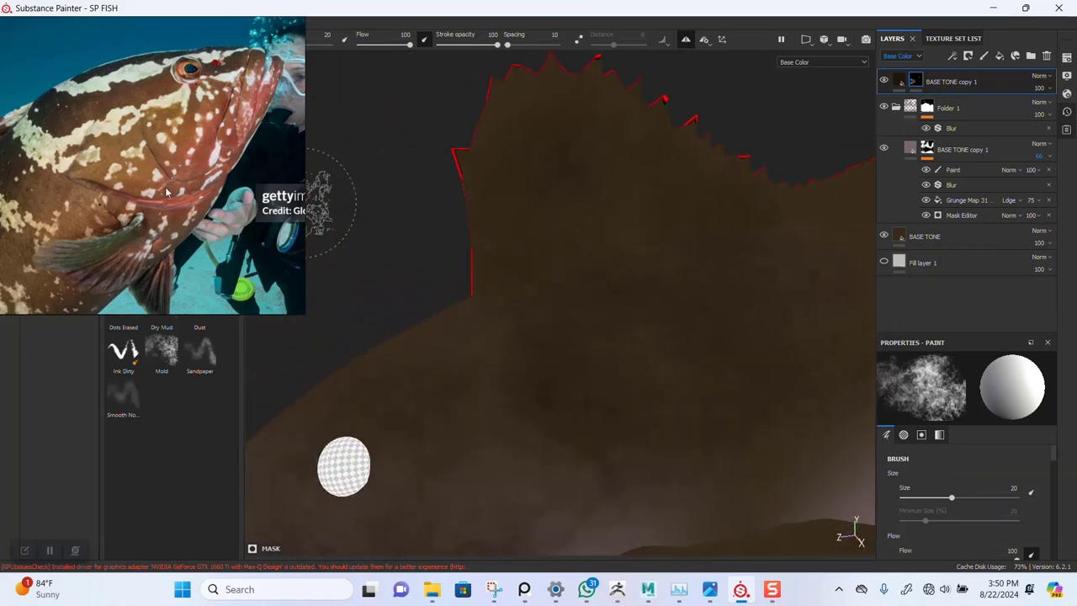
# Switch to the reference board and enlarge the side-view photo of the white-banded grouper beside the orange sponge
pyautogui.scroll(-8, 166, 190)
pyautogui.moveTo(174, 143); pyautogui.dragTo(113, 178, button='middle')
pyautogui.moveTo(211, 142); pyautogui.dragTo(193, 175, button='middle')
pyautogui.moveTo(151, 233); pyautogui.dragTo(184, 149, button='middle')
pyautogui.scroll(3, 174, 223)
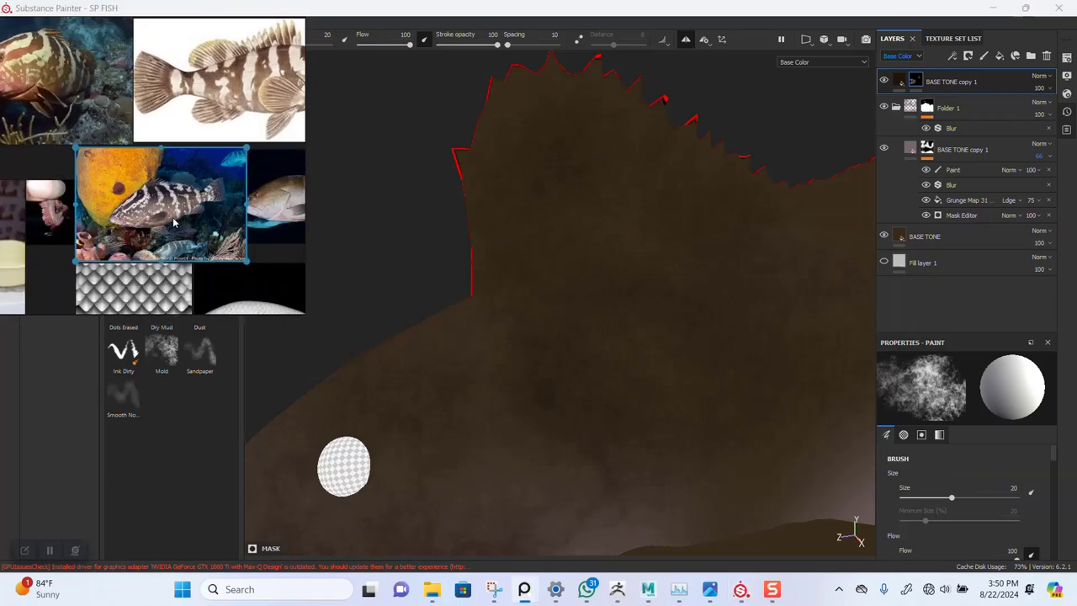
pyautogui.scroll(5, 174, 223)
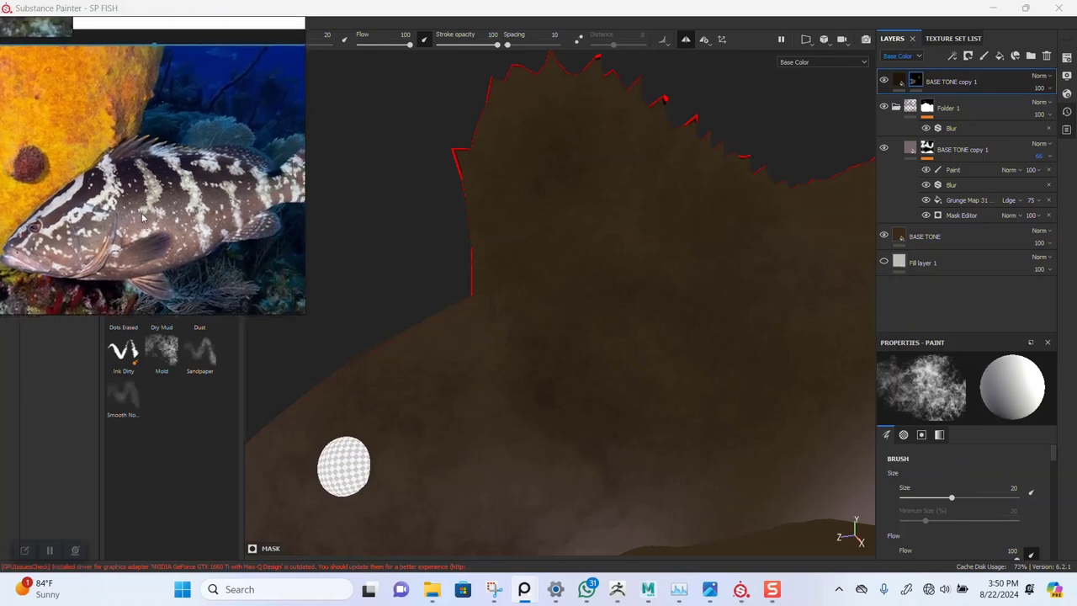
pyautogui.moveTo(142, 217); pyautogui.dragTo(137, 219, button='middle')
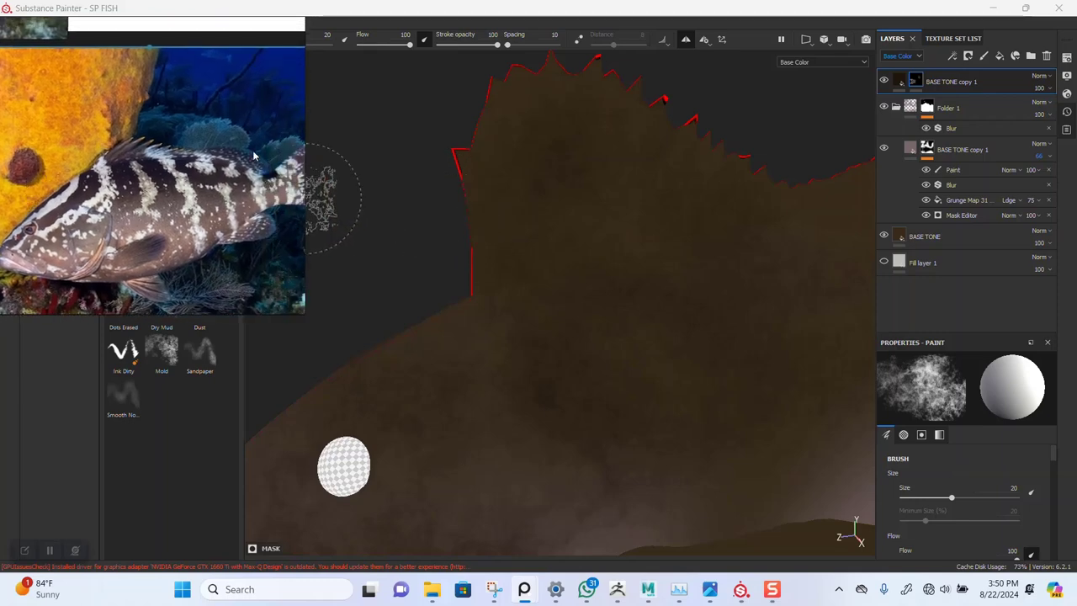
# Paint dark dirt blotches along the flank above the pectoral fin and across the middle of the back
pyautogui.moveTo(680, 295)
pyautogui.keyDown('alt'); pyautogui.mouseDown()
pyautogui.moveTo(597, 264)
pyautogui.moveTo(582, 314)
pyautogui.moveTo(510, 290)
pyautogui.mouseUp(); pyautogui.keyUp('alt')
pyautogui.keyDown('alt'); pyautogui.moveTo(522, 412); pyautogui.dragTo(515, 353); pyautogui.keyUp('alt')
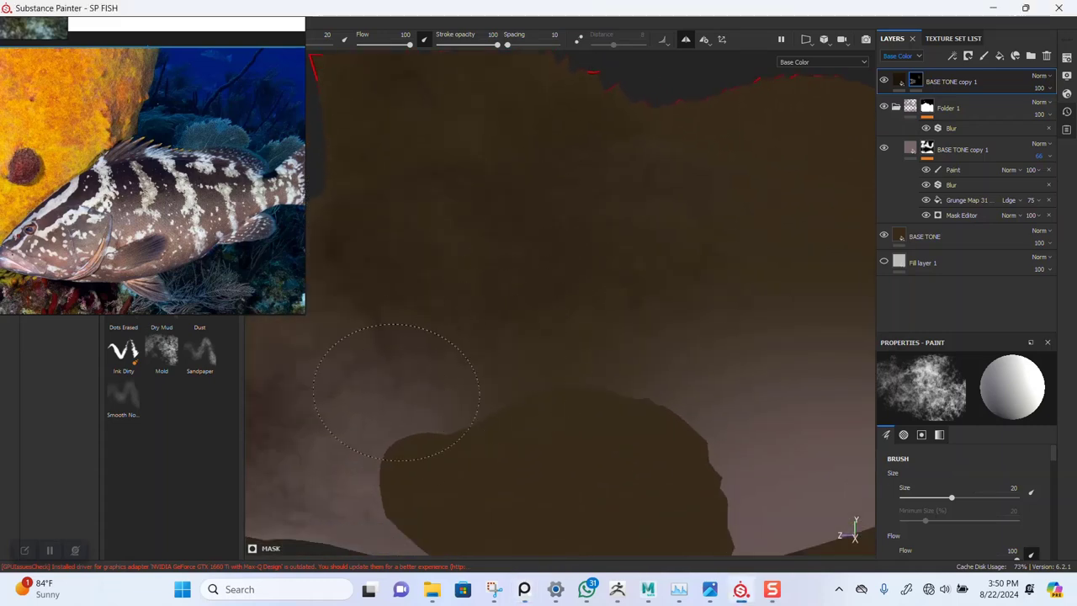
pyautogui.keyDown('alt'); pyautogui.moveTo(581, 297); pyautogui.dragTo(471, 281); pyautogui.keyUp('alt')
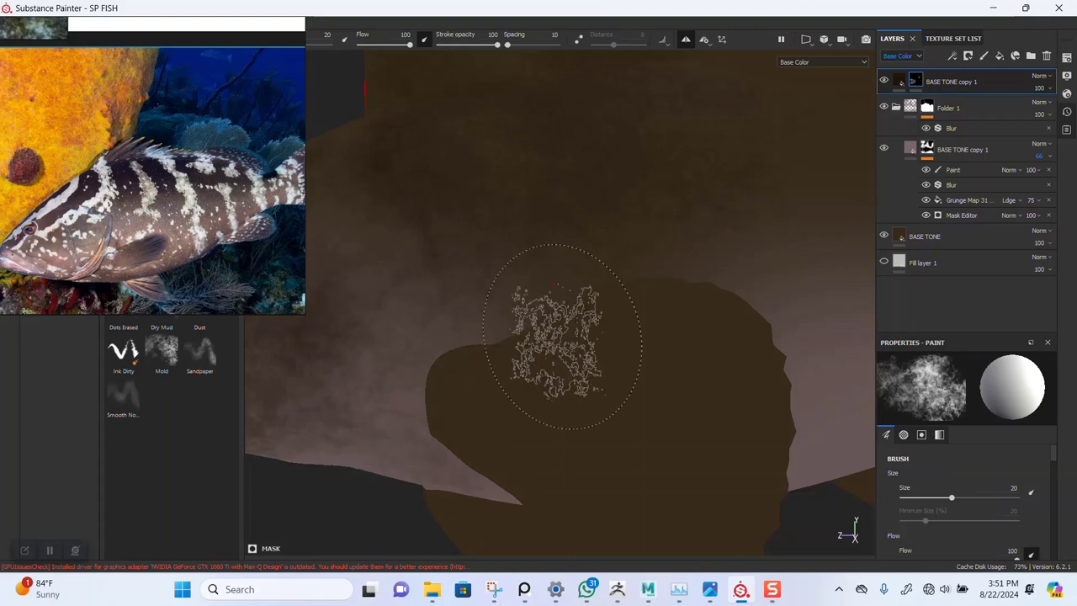
pyautogui.keyDown('alt'); pyautogui.moveTo(604, 249); pyautogui.dragTo(536, 310); pyautogui.keyUp('alt')
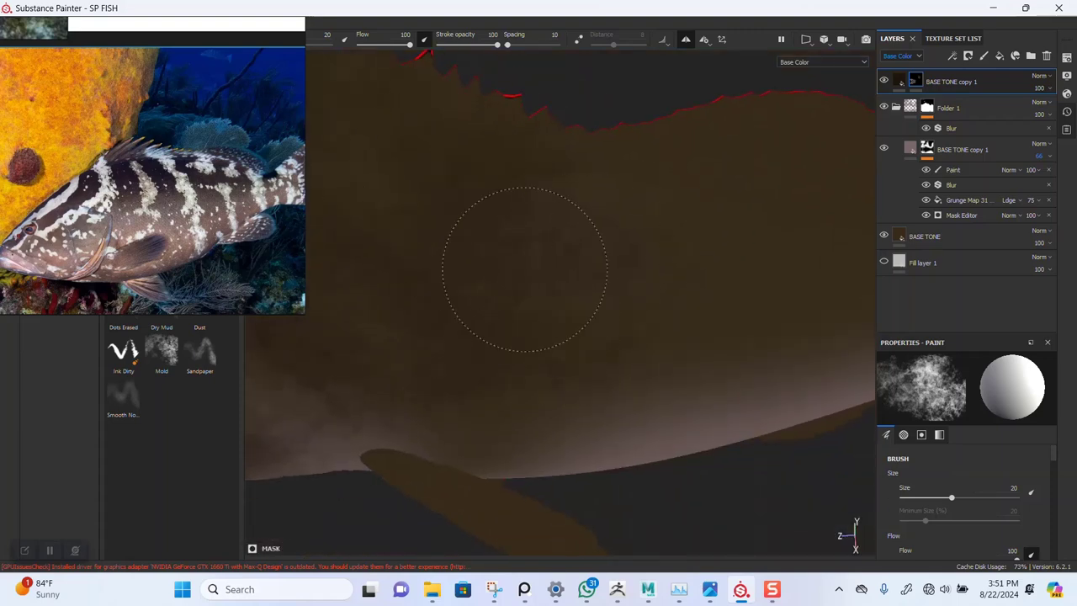
pyautogui.keyDown('alt'); pyautogui.moveTo(643, 237); pyautogui.dragTo(523, 420, button='middle'); pyautogui.keyUp('alt')
pyautogui.keyDown('alt'); pyautogui.moveTo(523, 420); pyautogui.dragTo(561, 413); pyautogui.keyUp('alt')
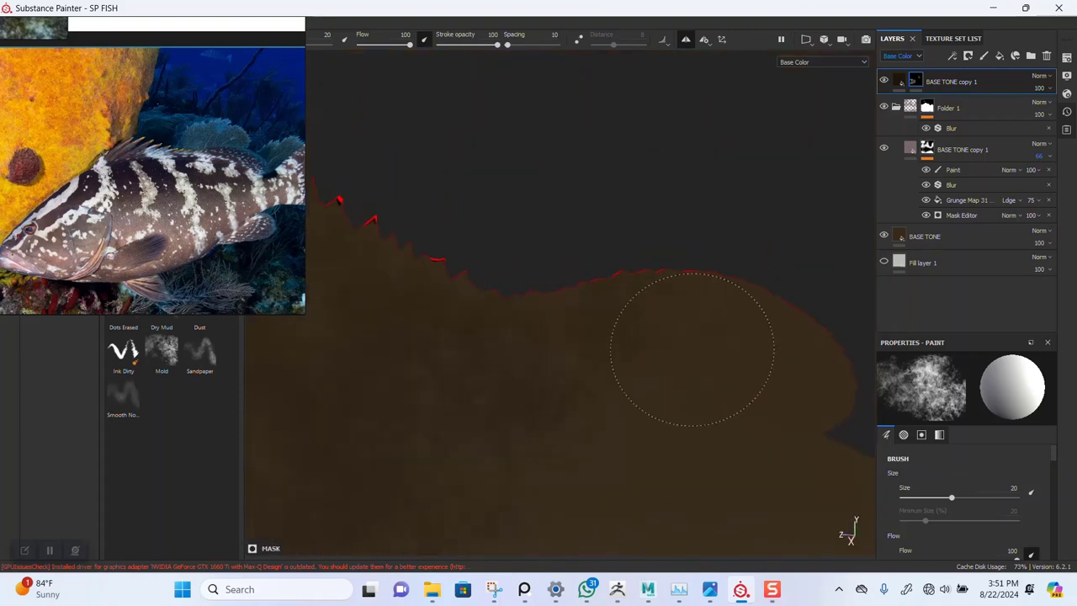
pyautogui.keyDown('alt'); pyautogui.moveTo(609, 471); pyautogui.dragTo(583, 298, button='middle'); pyautogui.keyUp('alt')
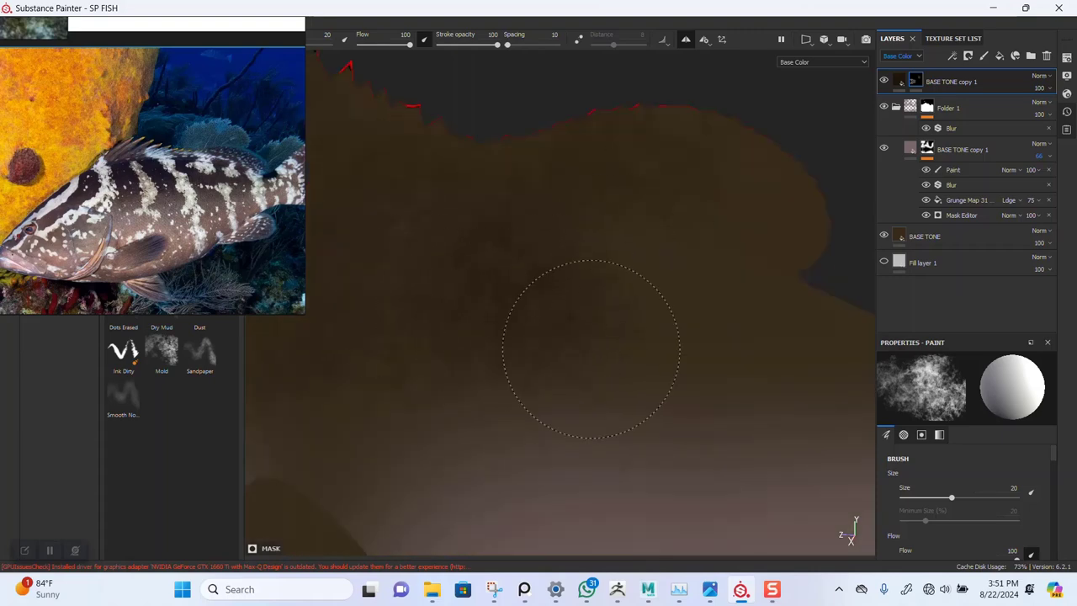
# Extend the dark dirt blotches along the rear flank below the soft dorsal fin to the base of the tail
pyautogui.keyDown('alt'); pyautogui.moveTo(698, 360); pyautogui.dragTo(581, 257, button='middle'); pyautogui.keyUp('alt')
pyautogui.keyDown('alt'); pyautogui.moveTo(581, 256); pyautogui.dragTo(701, 303); pyautogui.keyUp('alt')
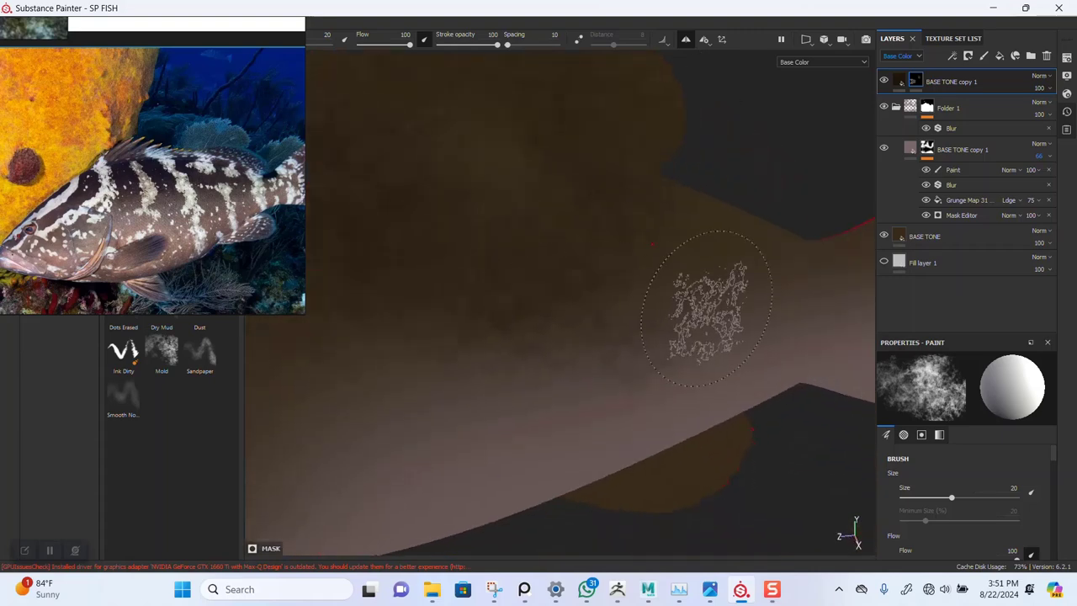
pyautogui.keyDown('alt'); pyautogui.moveTo(714, 261); pyautogui.dragTo(489, 327); pyautogui.keyUp('alt')
pyautogui.keyDown('alt'); pyautogui.moveTo(689, 322); pyautogui.dragTo(599, 320, button='middle'); pyautogui.keyUp('alt')
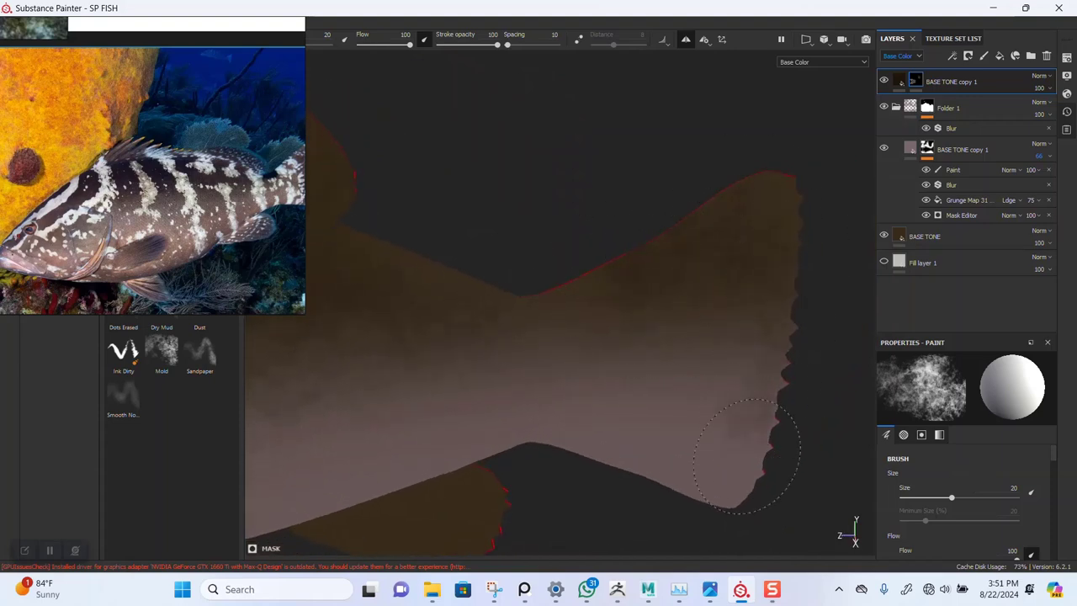
pyautogui.keyDown('alt'); pyautogui.moveTo(562, 336); pyautogui.dragTo(642, 364); pyautogui.keyUp('alt')
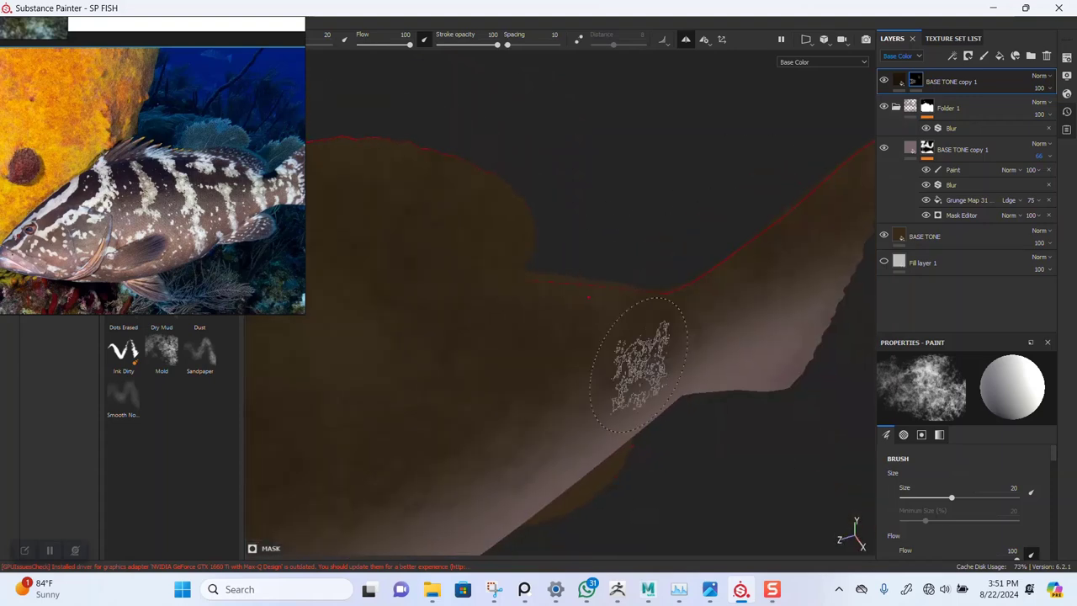
# Build up darker dirt blotches on the spiny dorsal fin, its base and the upper back behind the forehead
pyautogui.scroll(2, 639, 366)
pyautogui.keyDown('alt'); pyautogui.moveTo(600, 261); pyautogui.dragTo(762, 287, button='middle'); pyautogui.keyUp('alt')
pyautogui.moveTo(763, 286)
pyautogui.keyDown('alt'); pyautogui.mouseDown()
pyautogui.moveTo(562, 279)
pyautogui.moveTo(611, 212)
pyautogui.mouseUp(); pyautogui.keyUp('alt')
pyautogui.keyDown('alt'); pyautogui.moveTo(594, 294); pyautogui.dragTo(558, 173, button='right'); pyautogui.keyUp('alt')
pyautogui.keyDown('alt'); pyautogui.moveTo(546, 312); pyautogui.dragTo(678, 303, button='middle'); pyautogui.keyUp('alt')
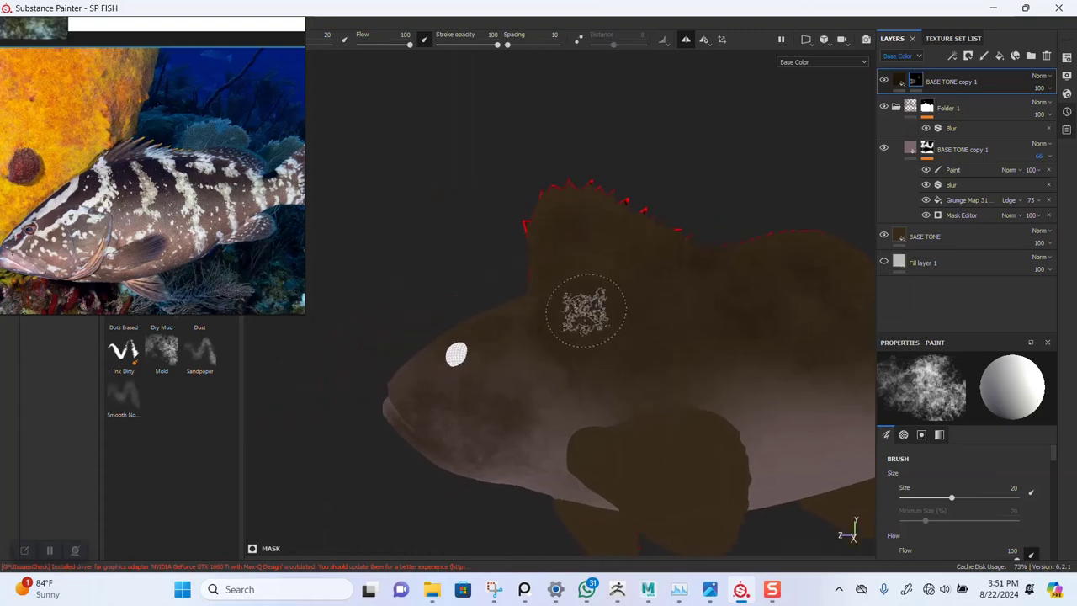
pyautogui.keyDown('alt'); pyautogui.moveTo(584, 306); pyautogui.dragTo(575, 341, button='right'); pyautogui.keyUp('alt')
pyautogui.keyDown('alt'); pyautogui.moveTo(572, 320); pyautogui.dragTo(579, 360, button='middle'); pyautogui.keyUp('alt')
pyautogui.moveTo(582, 343)
pyautogui.keyDown('alt'); pyautogui.mouseDown(button='right')
pyautogui.moveTo(593, 396)
pyautogui.moveTo(601, 393)
pyautogui.mouseUp(button='right'); pyautogui.keyUp('alt')
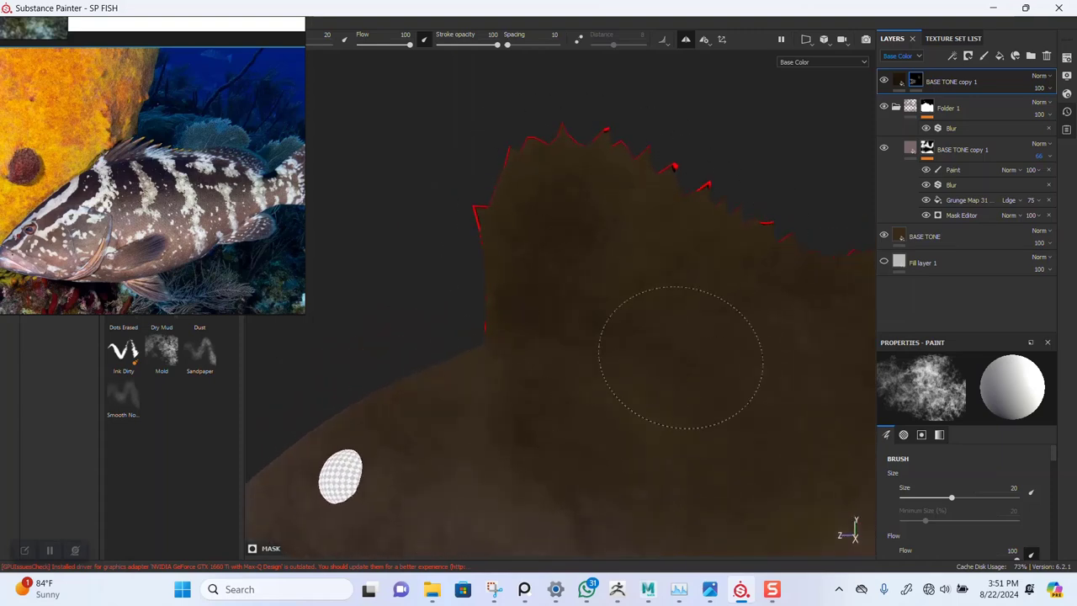
pyautogui.keyDown('alt'); pyautogui.moveTo(678, 352); pyautogui.dragTo(681, 363); pyautogui.keyUp('alt')
pyautogui.keyDown('alt'); pyautogui.moveTo(680, 363); pyautogui.dragTo(596, 392, button='middle'); pyautogui.keyUp('alt')
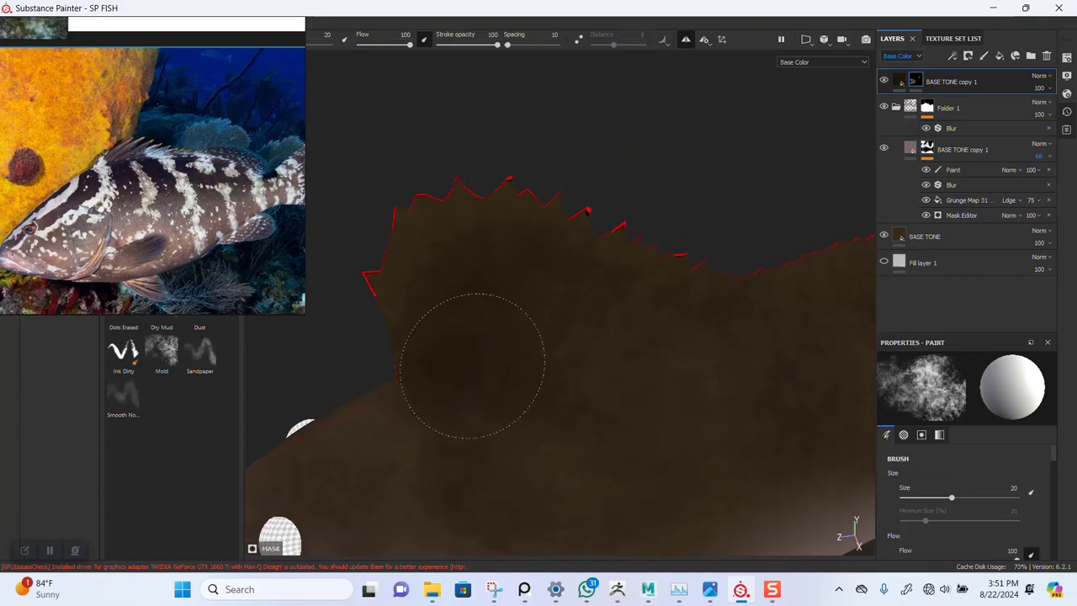
pyautogui.moveTo(472, 365)
pyautogui.keyDown('alt'); pyautogui.mouseDown()
pyautogui.moveTo(642, 334)
pyautogui.moveTo(558, 380)
pyautogui.moveTo(577, 361)
pyautogui.moveTo(466, 377)
pyautogui.mouseUp(); pyautogui.keyUp('alt')
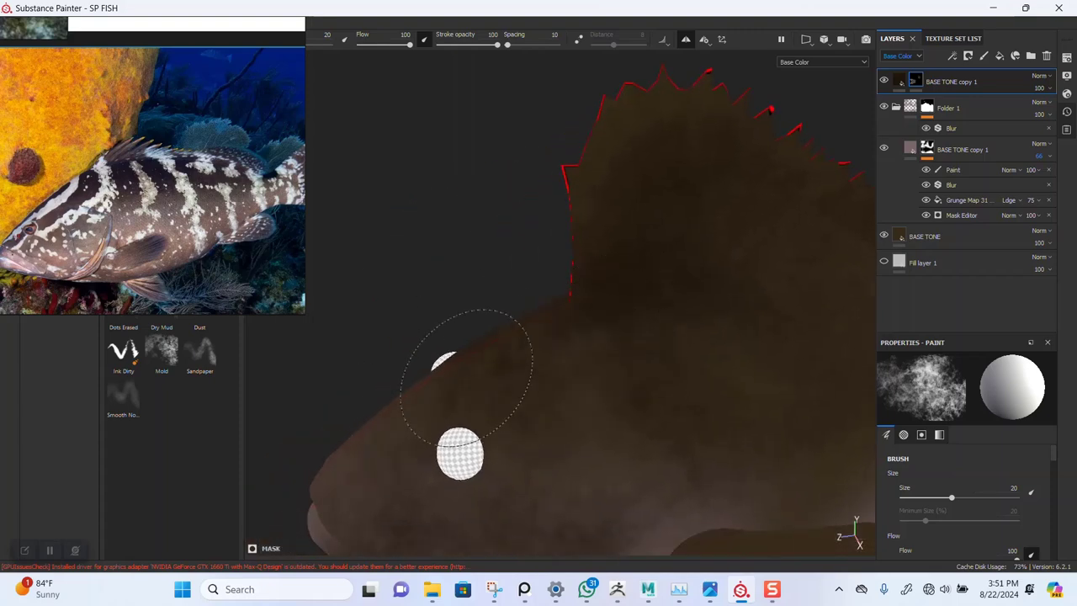
pyautogui.moveTo(707, 331)
pyautogui.keyDown('alt'); pyautogui.mouseDown()
pyautogui.moveTo(581, 373)
pyautogui.moveTo(696, 335)
pyautogui.mouseUp(); pyautogui.keyUp('alt')
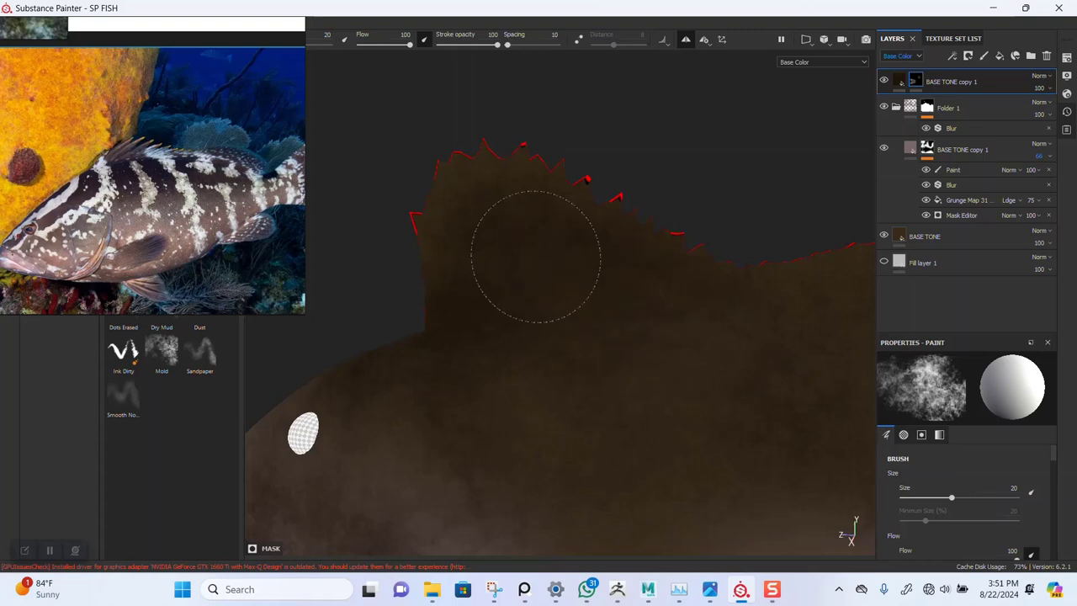
# Darken the soft dorsal fin and the rear back beneath it with more dirt strokes
pyautogui.moveTo(589, 378)
pyautogui.keyDown('alt'); pyautogui.mouseDown()
pyautogui.moveTo(570, 353)
pyautogui.moveTo(530, 341)
pyautogui.mouseUp(); pyautogui.keyUp('alt')
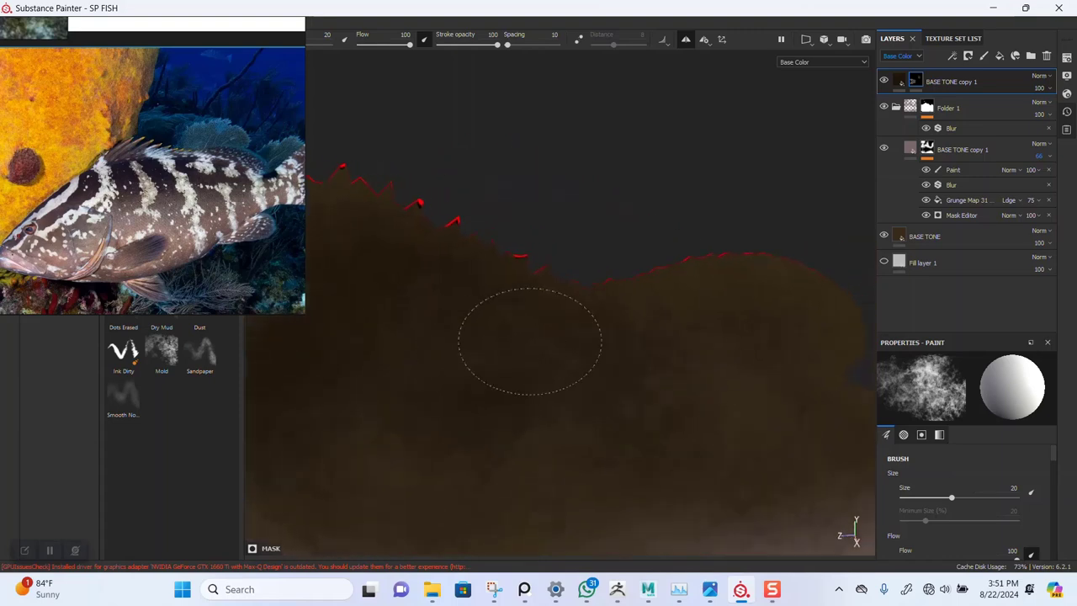
pyautogui.keyDown('alt'); pyautogui.moveTo(817, 318); pyautogui.dragTo(587, 322); pyautogui.keyUp('alt')
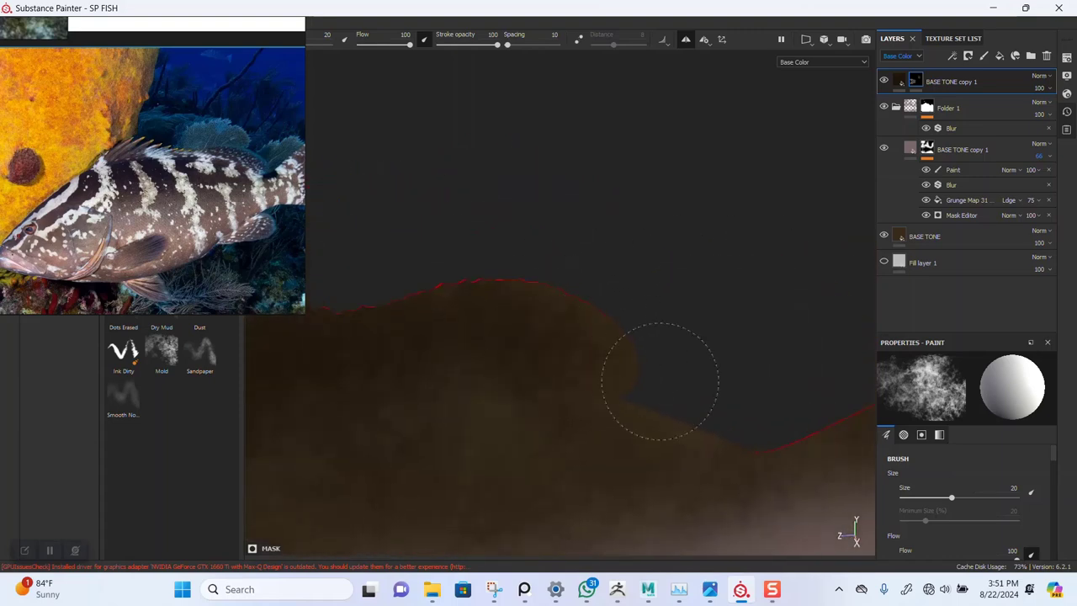
pyautogui.moveTo(426, 416)
pyautogui.keyDown('alt'); pyautogui.mouseDown()
pyautogui.moveTo(705, 358)
pyautogui.moveTo(683, 333)
pyautogui.mouseUp(); pyautogui.keyUp('alt')
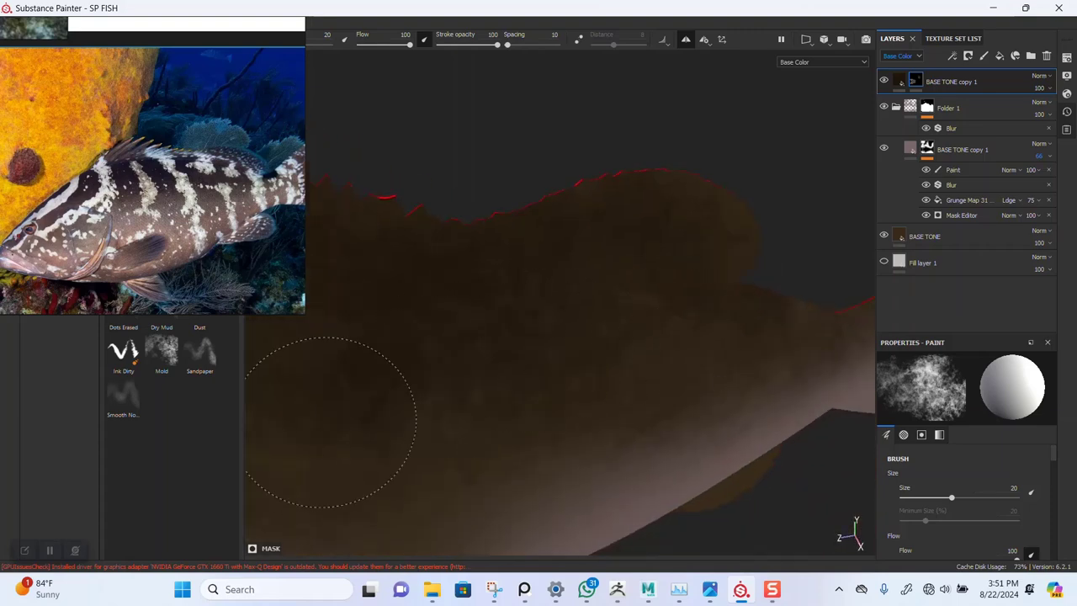
pyautogui.moveTo(330, 422)
pyautogui.keyDown('alt'); pyautogui.mouseDown()
pyautogui.moveTo(693, 344)
pyautogui.moveTo(577, 260)
pyautogui.moveTo(589, 301)
pyautogui.mouseUp(); pyautogui.keyUp('alt')
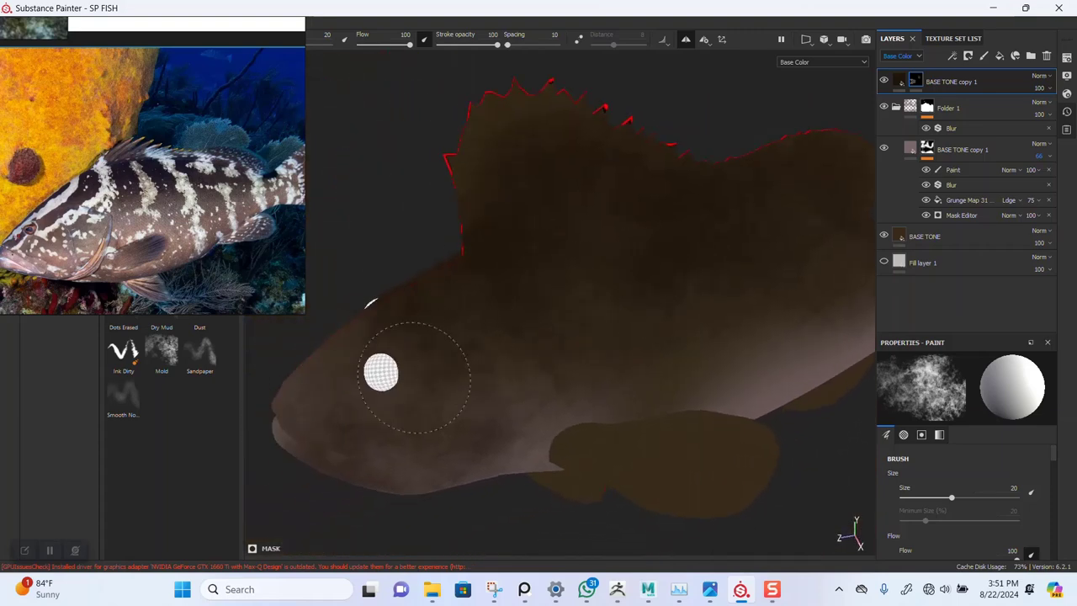
# Paint dark dirt blotches over the face and cheek and onto the outer side of the pectoral fin
pyautogui.moveTo(415, 377)
pyautogui.keyDown('alt'); pyautogui.mouseDown()
pyautogui.moveTo(538, 328)
pyautogui.moveTo(435, 316)
pyautogui.mouseUp(); pyautogui.keyUp('alt')
pyautogui.moveTo(554, 329)
pyautogui.keyDown('alt'); pyautogui.mouseDown()
pyautogui.moveTo(581, 317)
pyautogui.moveTo(678, 385)
pyautogui.moveTo(631, 366)
pyautogui.mouseUp(); pyautogui.keyUp('alt')
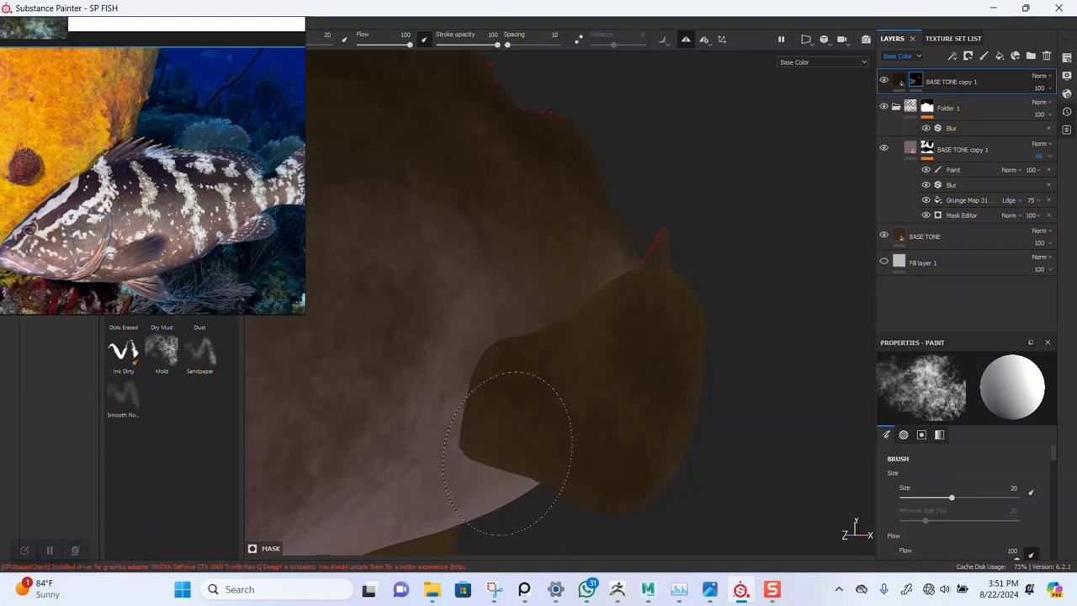
pyautogui.moveTo(640, 453)
pyautogui.keyDown('alt'); pyautogui.mouseDown()
pyautogui.moveTo(594, 443)
pyautogui.moveTo(648, 390)
pyautogui.moveTo(664, 399)
pyautogui.moveTo(779, 356)
pyautogui.moveTo(720, 373)
pyautogui.mouseUp(); pyautogui.keyUp('alt')
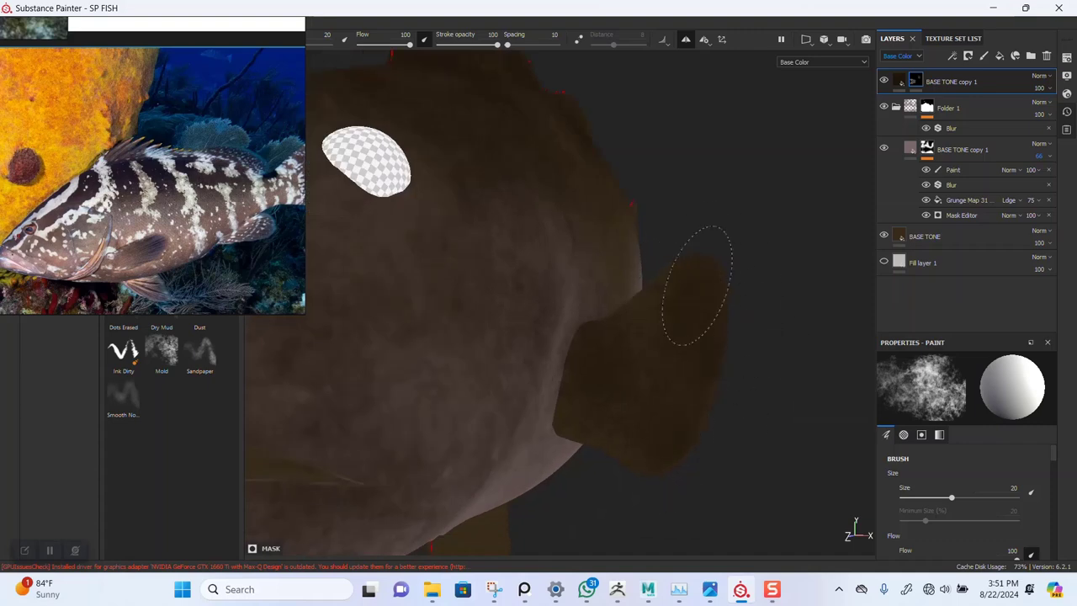
# Cover the back side of the pectoral fin with dark dirt and deepen the tone on its outer side
pyautogui.moveTo(723, 421)
pyautogui.keyDown('alt'); pyautogui.mouseDown()
pyautogui.moveTo(728, 363)
pyautogui.moveTo(678, 344)
pyautogui.moveTo(459, 353)
pyautogui.moveTo(685, 336)
pyautogui.moveTo(649, 344)
pyautogui.moveTo(581, 261)
pyautogui.mouseUp(); pyautogui.keyUp('alt')
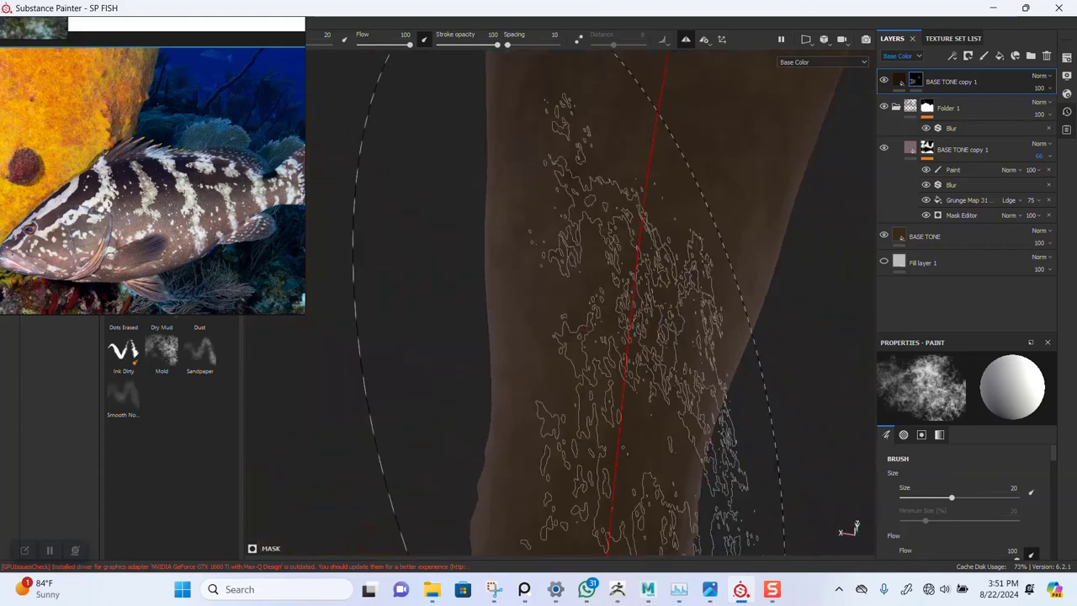
pyautogui.moveTo(581, 261)
pyautogui.keyDown('alt'); pyautogui.mouseDown(button='middle')
pyautogui.moveTo(651, 529)
pyautogui.moveTo(644, 462)
pyautogui.mouseUp(button='middle'); pyautogui.keyUp('alt')
pyautogui.keyDown('alt'); pyautogui.moveTo(644, 462); pyautogui.dragTo(630, 295, button='right'); pyautogui.keyUp('alt')
pyautogui.moveTo(629, 296)
pyautogui.keyDown('alt'); pyautogui.mouseDown()
pyautogui.moveTo(594, 437)
pyautogui.moveTo(561, 415)
pyautogui.moveTo(581, 404)
pyautogui.moveTo(570, 255)
pyautogui.moveTo(442, 335)
pyautogui.moveTo(476, 265)
pyautogui.mouseUp(); pyautogui.keyUp('alt')
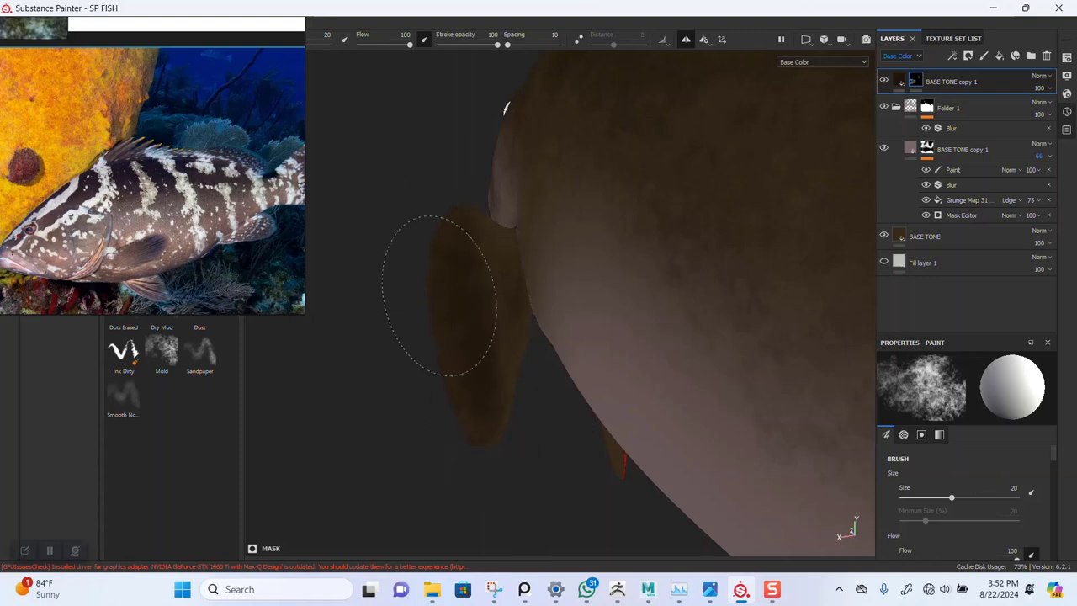
pyautogui.keyDown('alt'); pyautogui.moveTo(513, 375); pyautogui.dragTo(620, 318); pyautogui.keyUp('alt')
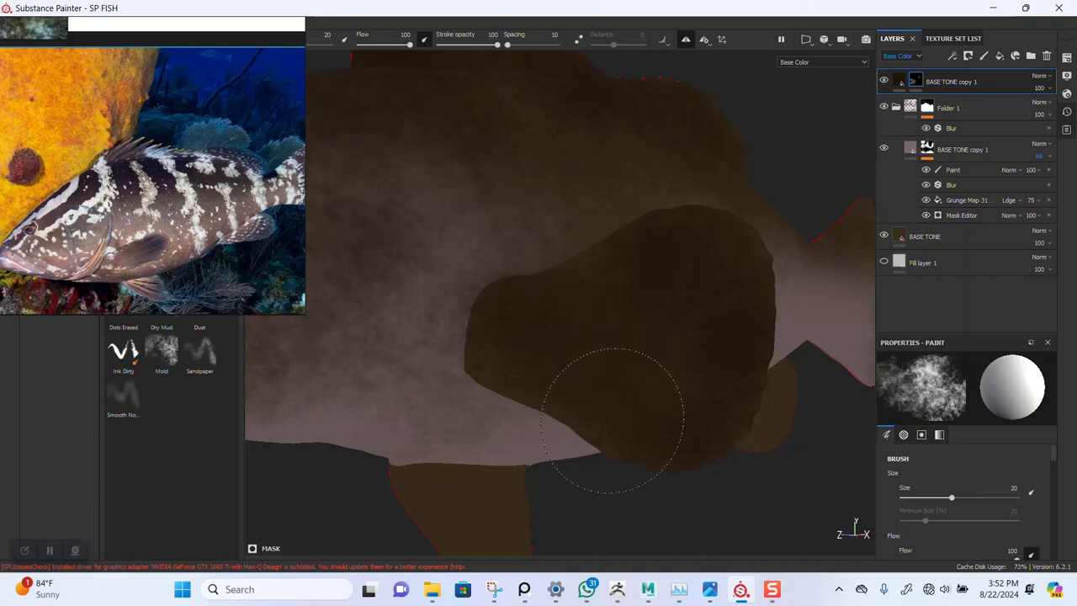
pyautogui.moveTo(727, 272); pyautogui.dragTo(717, 362)
# Paint dark dirt blotches over the pelvic fin on the belly and the anal fin in front of the tail
pyautogui.keyDown('alt'); pyautogui.moveTo(715, 409); pyautogui.dragTo(604, 365, button='right'); pyautogui.keyUp('alt')
pyautogui.keyDown('alt'); pyautogui.moveTo(599, 497); pyautogui.dragTo(594, 305, button='middle'); pyautogui.keyUp('alt')
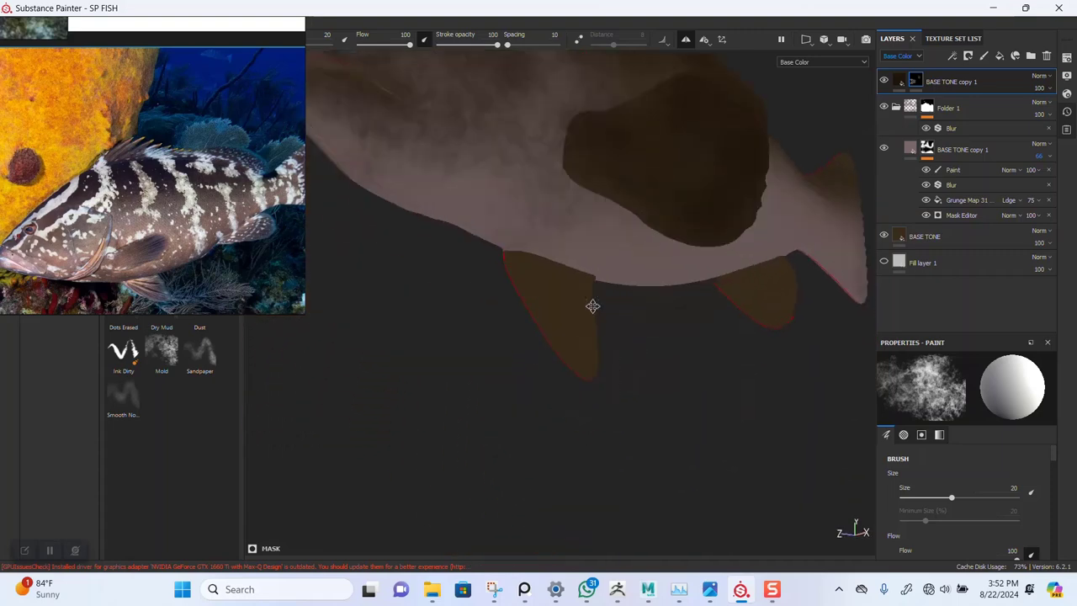
pyautogui.keyDown('alt'); pyautogui.moveTo(594, 306); pyautogui.dragTo(572, 312); pyautogui.keyUp('alt')
pyautogui.moveTo(569, 381)
pyautogui.keyDown('alt'); pyautogui.mouseDown()
pyautogui.moveTo(546, 344)
pyautogui.moveTo(565, 344)
pyautogui.moveTo(630, 397)
pyautogui.moveTo(568, 360)
pyautogui.mouseUp(); pyautogui.keyUp('alt')
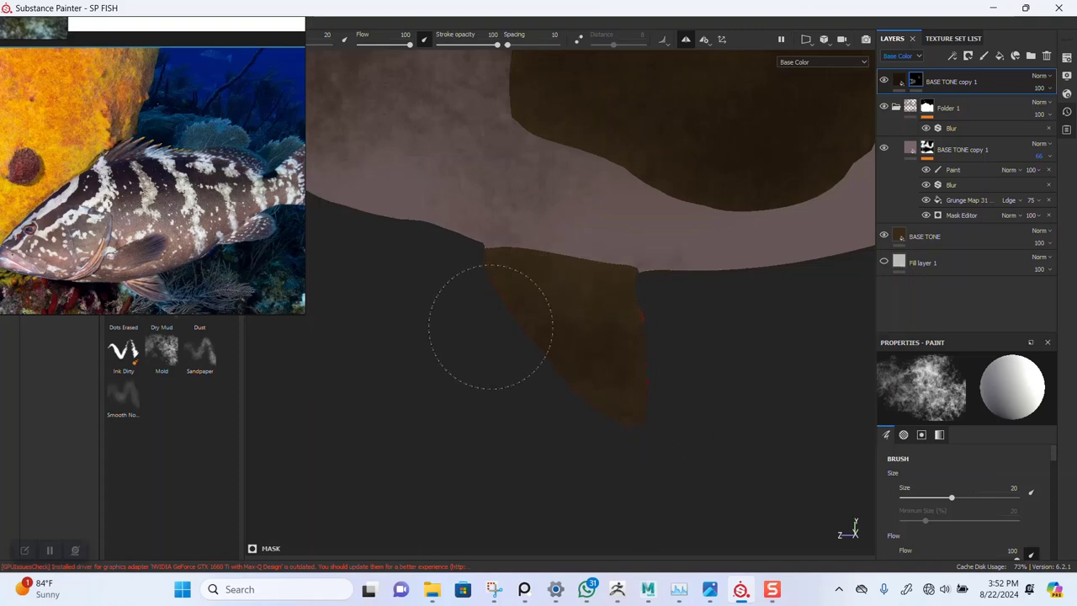
pyautogui.moveTo(609, 406)
pyautogui.keyDown('alt'); pyautogui.mouseDown()
pyautogui.moveTo(631, 517)
pyautogui.moveTo(647, 463)
pyautogui.mouseUp(); pyautogui.keyUp('alt')
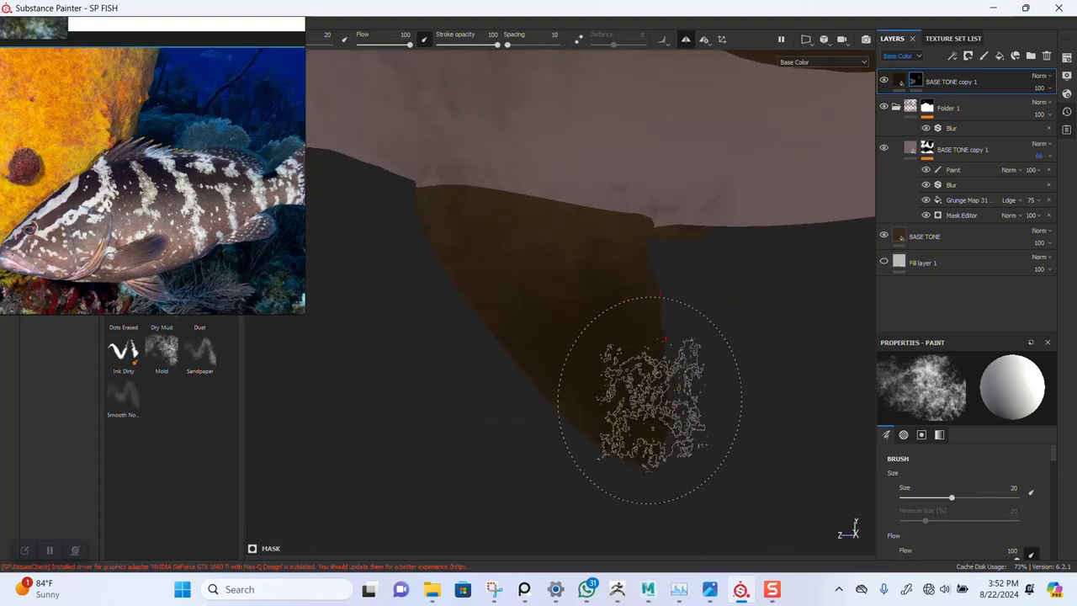
pyautogui.moveTo(648, 404)
pyautogui.keyDown('alt'); pyautogui.mouseDown()
pyautogui.moveTo(589, 253)
pyautogui.moveTo(524, 390)
pyautogui.moveTo(365, 195)
pyautogui.moveTo(594, 317)
pyautogui.moveTo(632, 393)
pyautogui.moveTo(606, 426)
pyautogui.moveTo(627, 457)
pyautogui.moveTo(612, 377)
pyautogui.moveTo(594, 445)
pyautogui.moveTo(626, 396)
pyautogui.mouseUp(); pyautogui.keyUp('alt')
pyautogui.moveTo(688, 309)
pyautogui.mouseDown()
pyautogui.moveTo(670, 394)
pyautogui.moveTo(612, 425)
pyautogui.mouseUp()
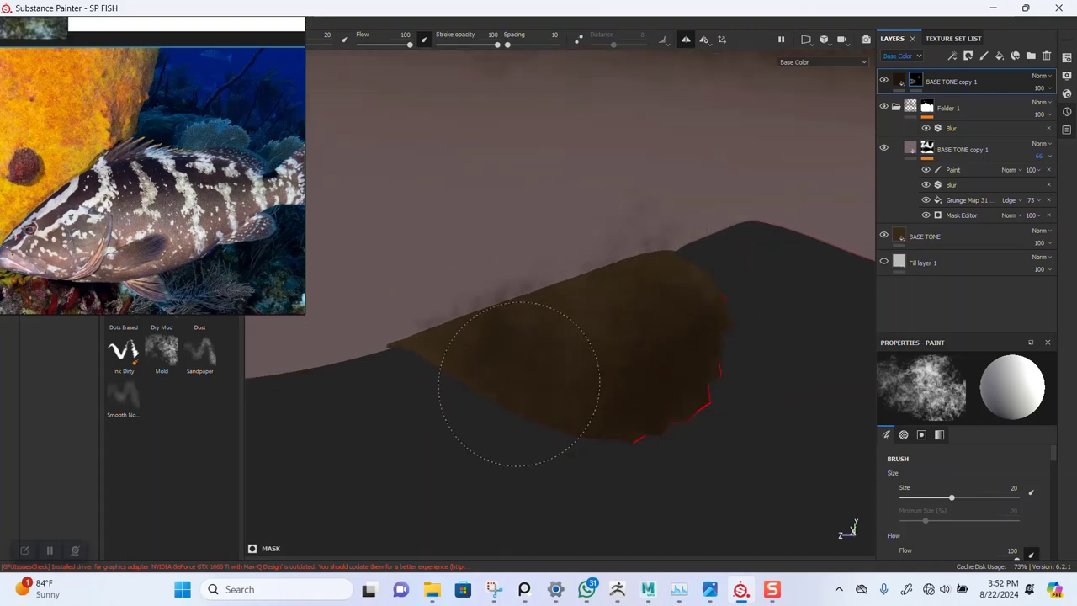
# Check the tail in the reference photo and paint dark dirt blotches down the rear edge of the tail fin
pyautogui.moveTo(632, 414)
pyautogui.keyDown('alt'); pyautogui.mouseDown(button='right')
pyautogui.moveTo(637, 276)
pyautogui.moveTo(687, 270)
pyautogui.mouseUp(button='right'); pyautogui.keyUp('alt')
pyautogui.keyDown('alt'); pyautogui.moveTo(688, 269); pyautogui.dragTo(550, 338, button='middle'); pyautogui.keyUp('alt')
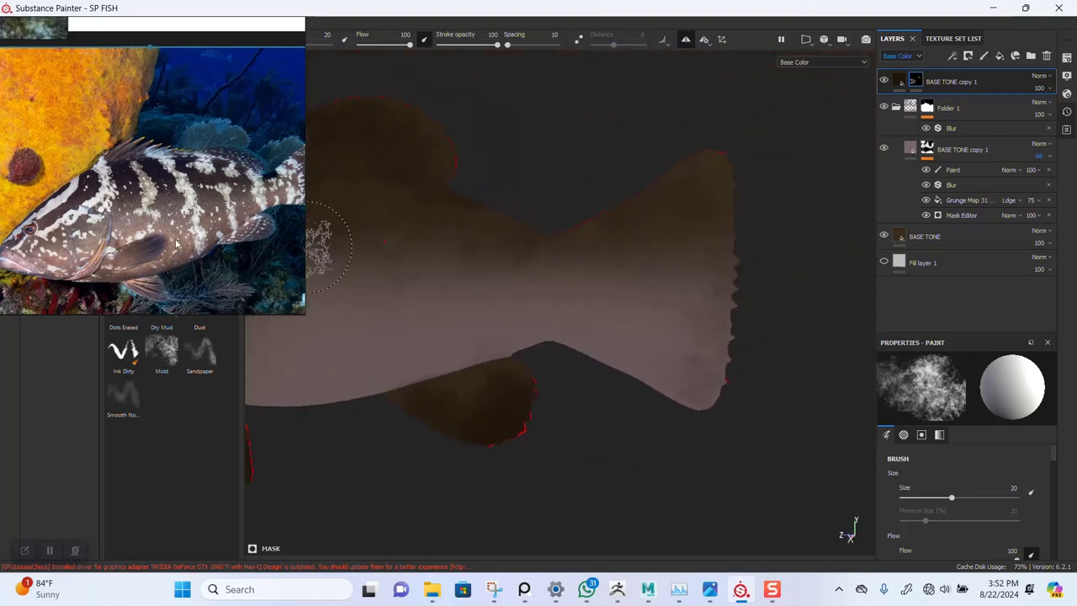
pyautogui.scroll(2, 432, 289)
pyautogui.keyDown('alt'); pyautogui.moveTo(581, 294); pyautogui.dragTo(467, 318, button='middle'); pyautogui.keyUp('alt')
pyautogui.keyDown('alt'); pyautogui.moveTo(467, 318); pyautogui.dragTo(644, 243, button='right'); pyautogui.keyUp('alt')
pyautogui.moveTo(671, 216)
pyautogui.mouseDown()
pyautogui.moveTo(666, 400)
pyautogui.moveTo(651, 441)
pyautogui.mouseUp()
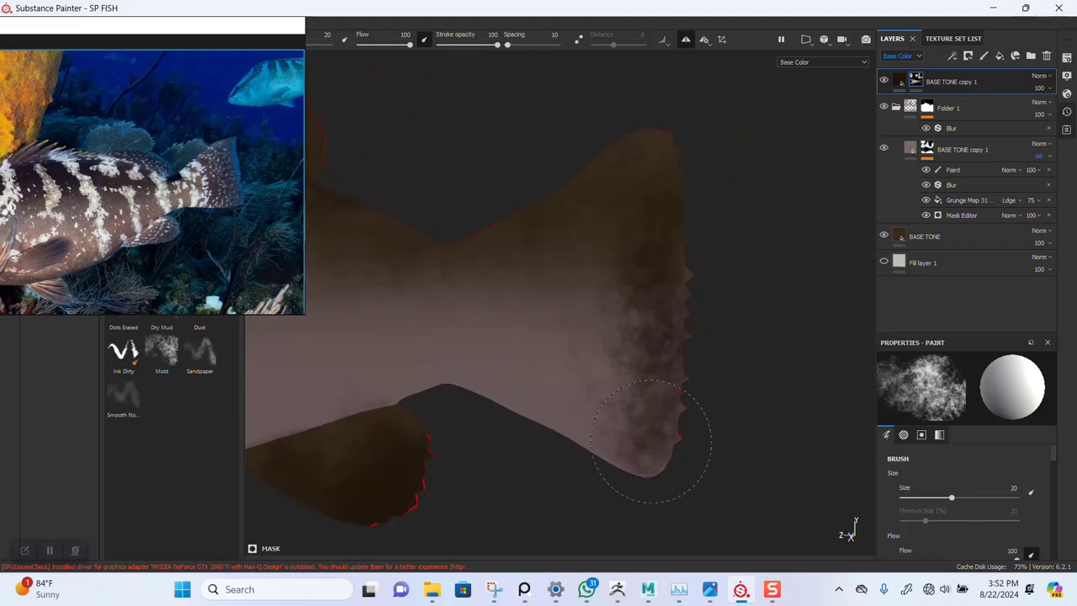
# Darken the upper lobe of the tail fin with dark dirt strokes to finish covering the fin
pyautogui.moveTo(638, 160)
pyautogui.mouseDown()
pyautogui.moveTo(649, 204)
pyautogui.moveTo(631, 195)
pyautogui.mouseUp()
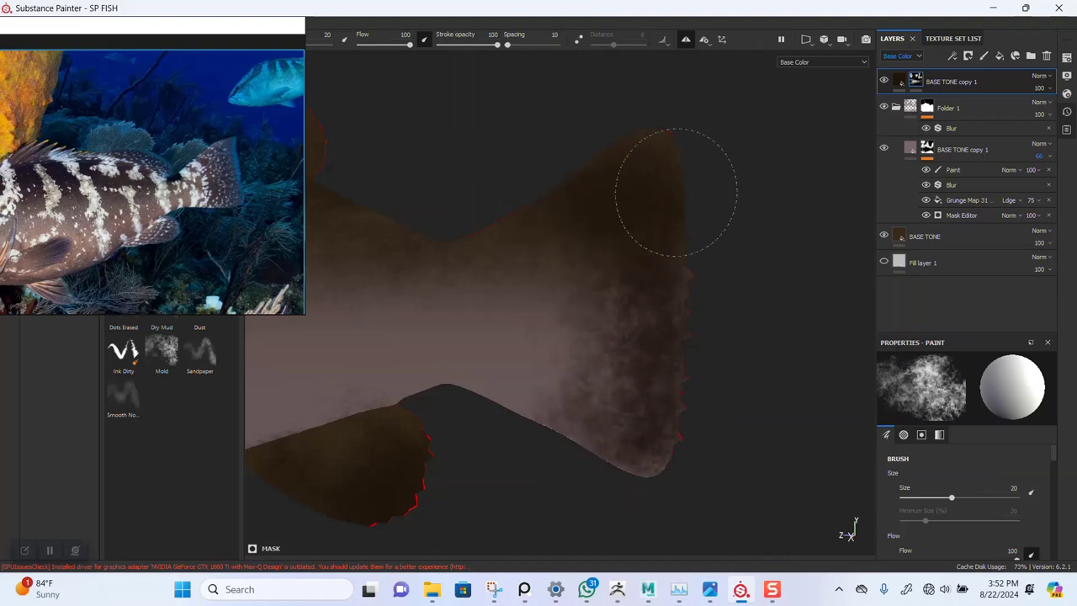
pyautogui.scroll(-10, 676, 192)
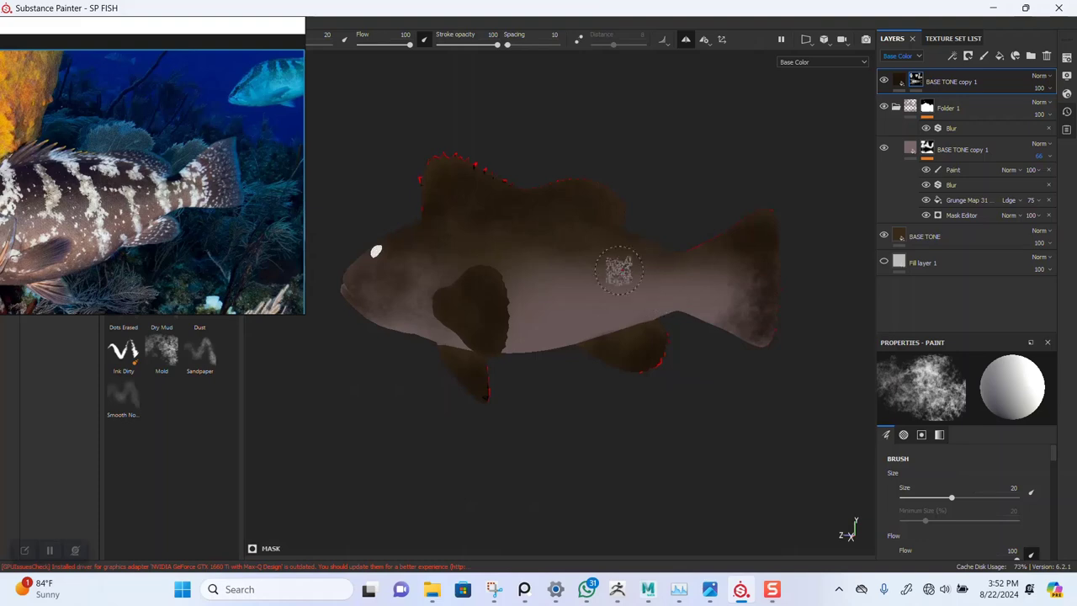
pyautogui.scroll(1, 619, 269)
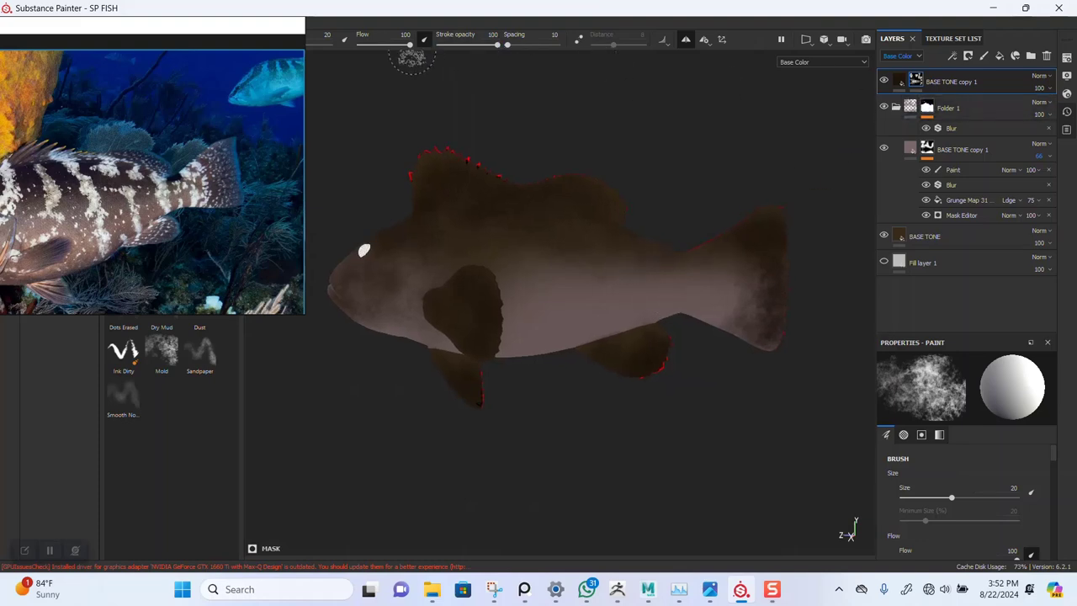
# Reduce the brush flow to 39 and stroke opacity to 30, and paint faint dark mottling over the body's side and belly
pyautogui.moveTo(400, 46); pyautogui.dragTo(385, 45)
pyautogui.click(458, 45)
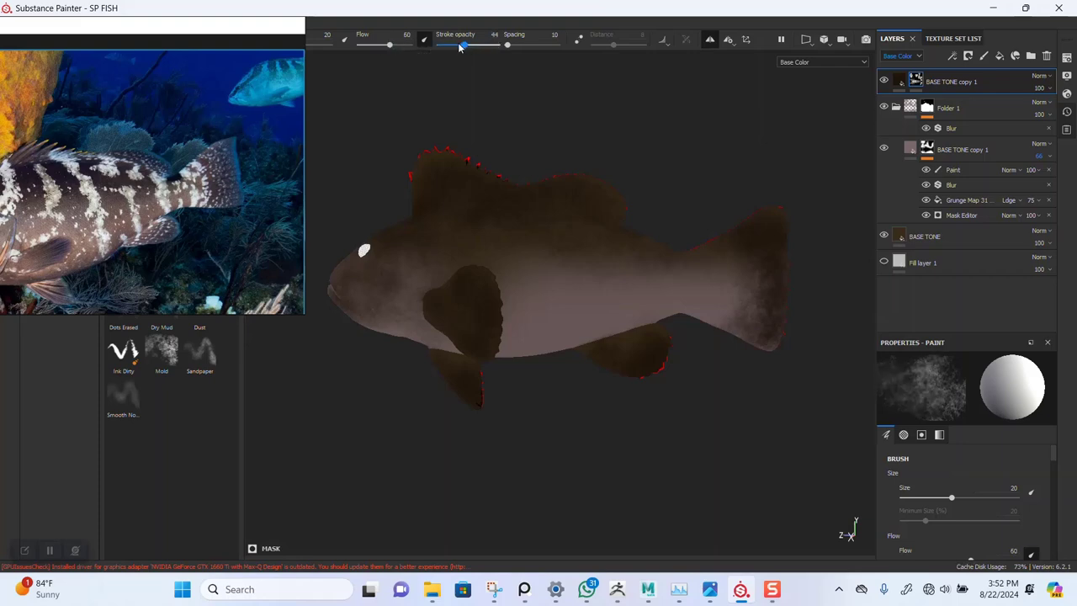
pyautogui.scroll(5, 493, 223)
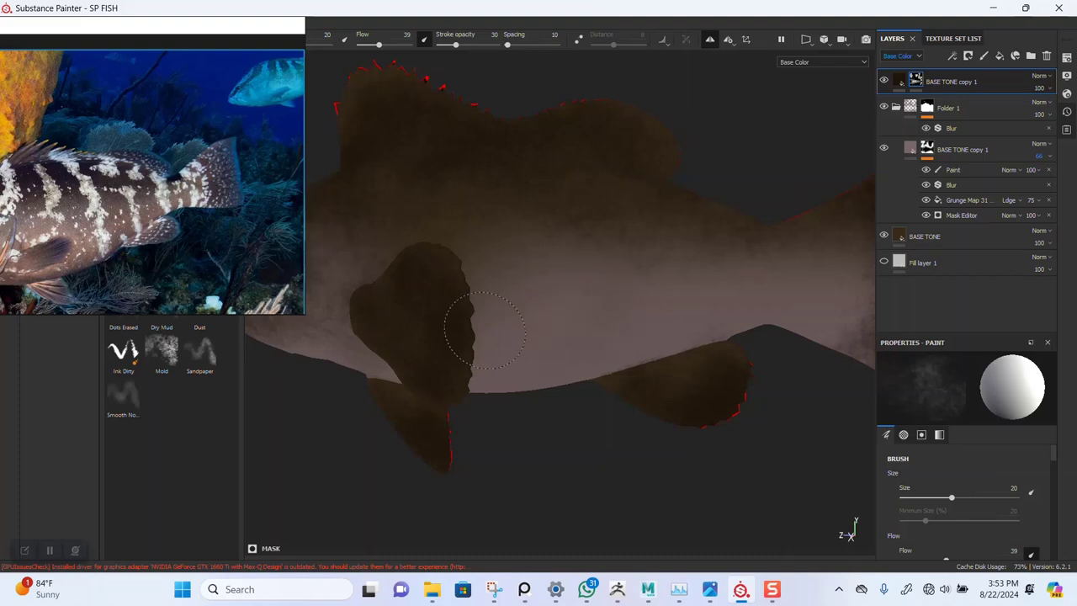
pyautogui.keyDown('alt'); pyautogui.moveTo(628, 274); pyautogui.dragTo(663, 242); pyautogui.keyUp('alt')
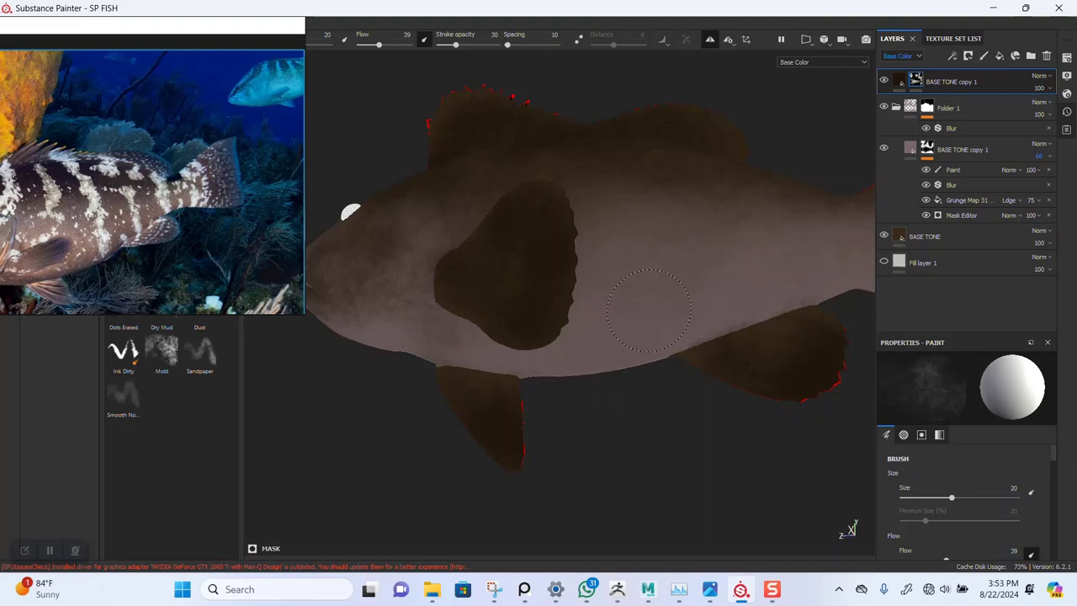
pyautogui.keyDown('alt'); pyautogui.moveTo(749, 276); pyautogui.dragTo(582, 368, button='middle'); pyautogui.keyUp('alt')
pyautogui.keyDown('alt'); pyautogui.moveTo(581, 368); pyautogui.dragTo(737, 314); pyautogui.keyUp('alt')
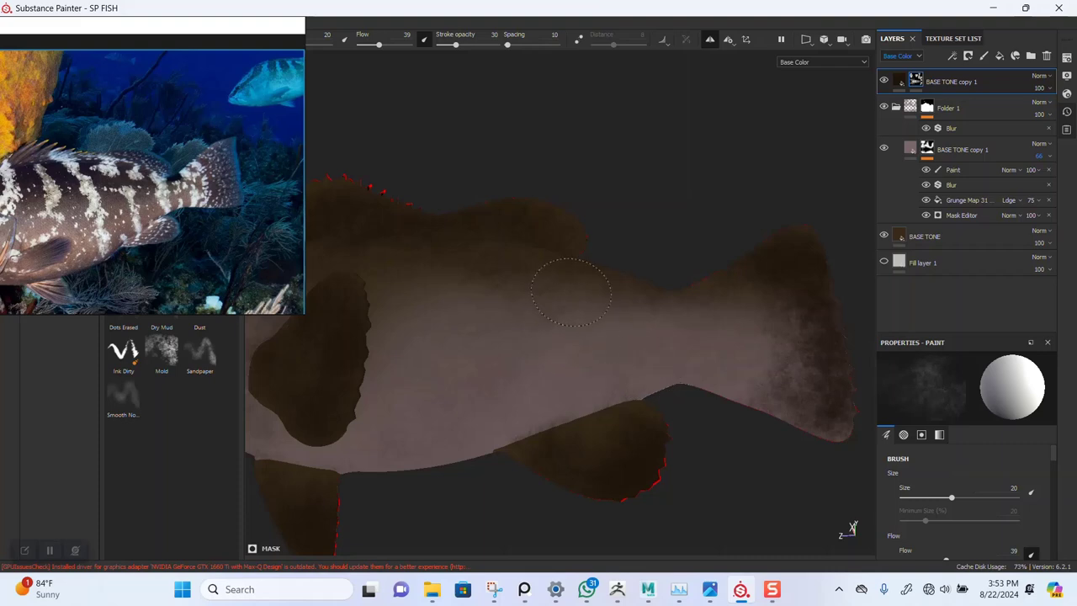
pyautogui.keyDown('alt'); pyautogui.moveTo(592, 326); pyautogui.dragTo(607, 242); pyautogui.keyUp('alt')
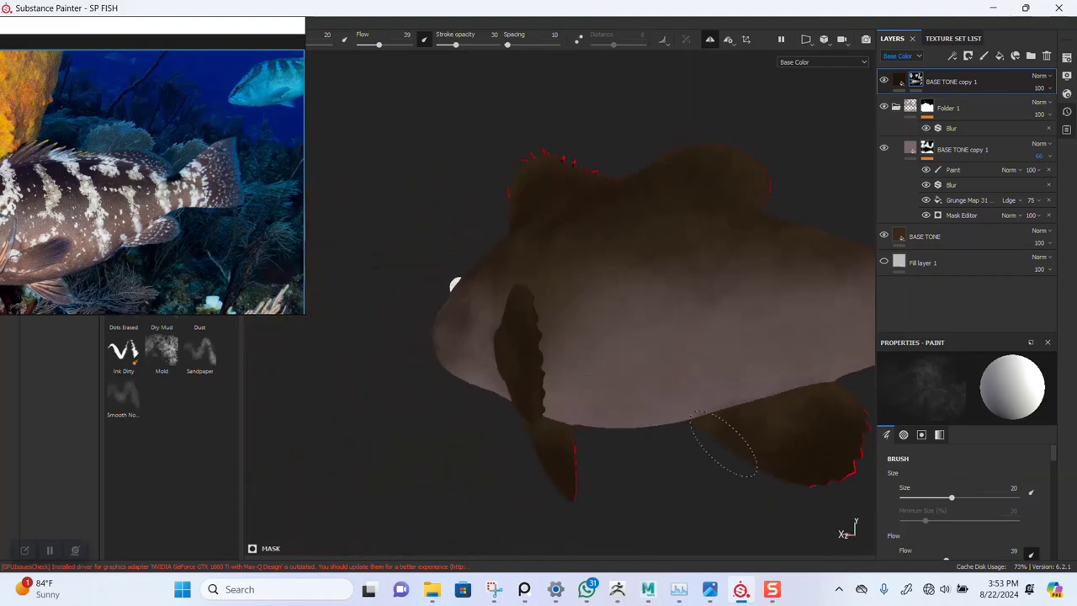
pyautogui.keyDown('alt'); pyautogui.moveTo(724, 444); pyautogui.dragTo(528, 372); pyautogui.keyUp('alt')
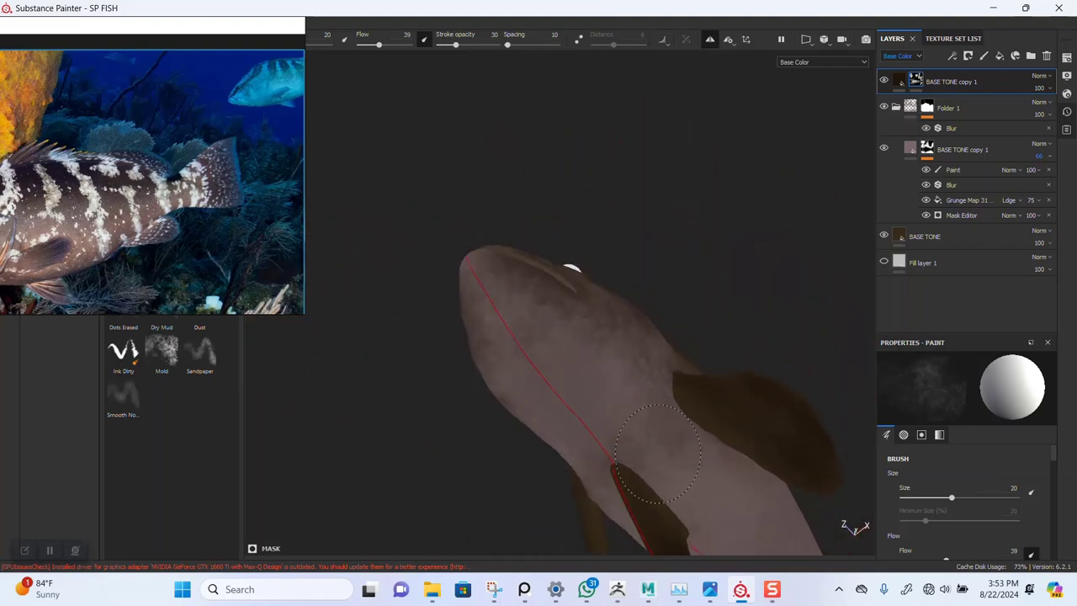
pyautogui.keyDown('alt'); pyautogui.moveTo(647, 468); pyautogui.dragTo(470, 364); pyautogui.keyUp('alt')
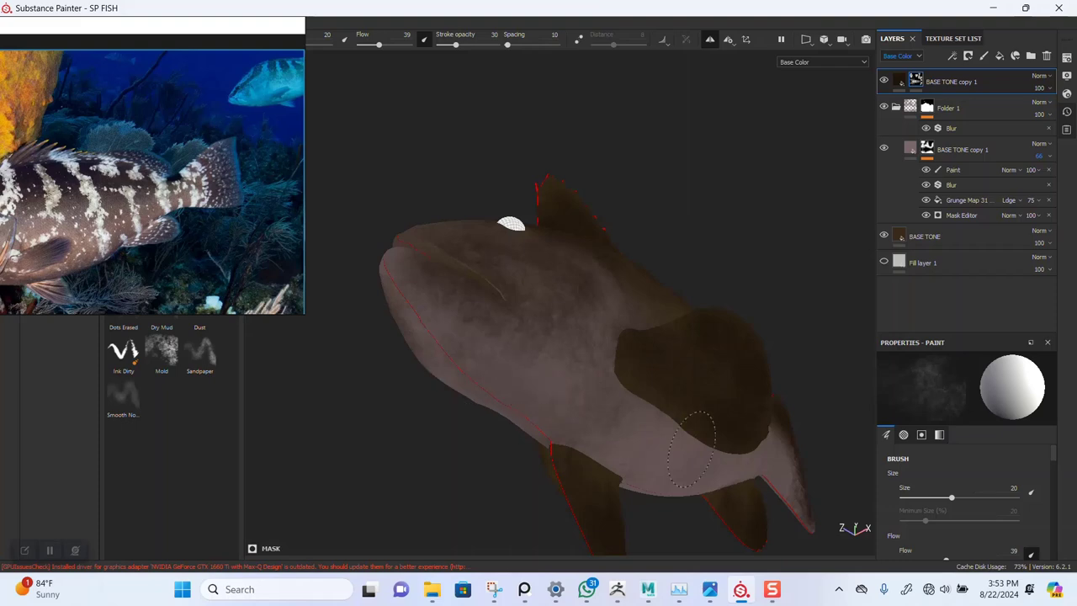
# Display the full material and compare the fish's skin from several angles with the grouper reference photo
pyautogui.keyDown('alt'); pyautogui.moveTo(766, 391); pyautogui.dragTo(737, 418); pyautogui.keyUp('alt')
pyautogui.press('m')
pyautogui.keyDown('alt'); pyautogui.moveTo(619, 379); pyautogui.dragTo(615, 174, button='right'); pyautogui.keyUp('alt')
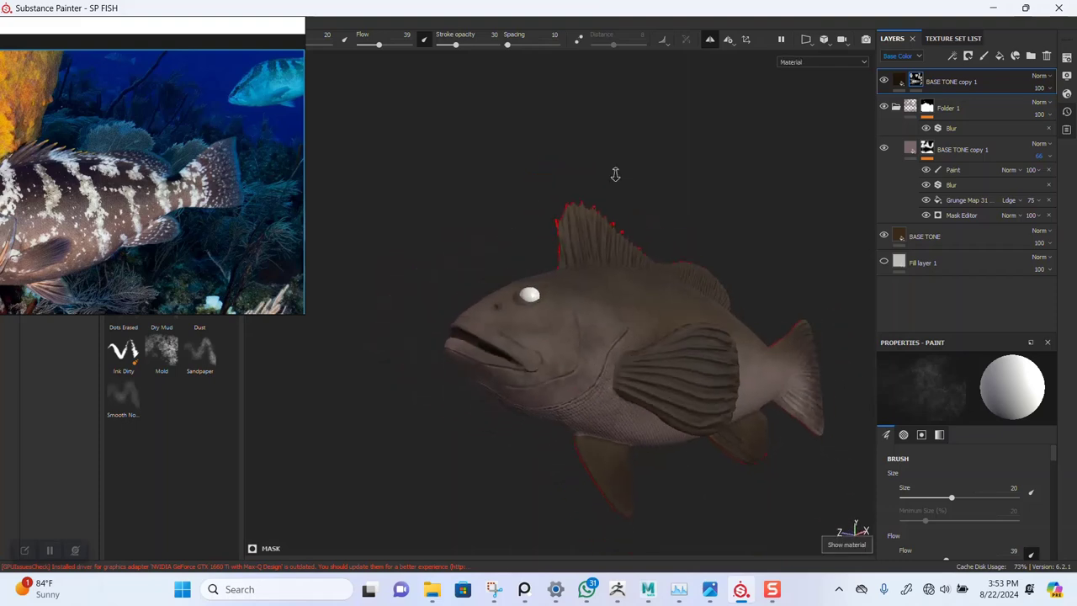
pyautogui.keyDown('alt'); pyautogui.moveTo(614, 173); pyautogui.dragTo(604, 362); pyautogui.keyUp('alt')
pyautogui.keyDown('alt'); pyautogui.moveTo(604, 362); pyautogui.dragTo(547, 298, button='middle'); pyautogui.keyUp('alt')
pyautogui.keyDown('alt'); pyautogui.moveTo(547, 299); pyautogui.dragTo(632, 337, button='right'); pyautogui.keyUp('alt')
pyautogui.keyDown('alt'); pyautogui.moveTo(632, 336); pyautogui.dragTo(601, 276); pyautogui.keyUp('alt')
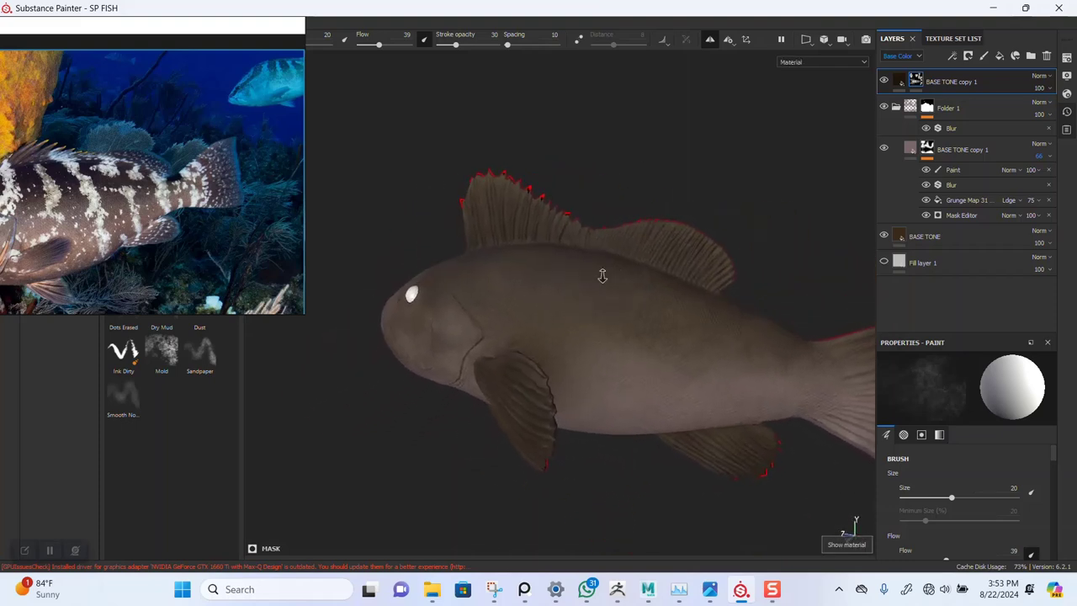
pyautogui.keyDown('alt'); pyautogui.moveTo(601, 277); pyautogui.dragTo(601, 412, button='right'); pyautogui.keyUp('alt')
pyautogui.moveTo(600, 412)
pyautogui.keyDown('alt'); pyautogui.mouseDown()
pyautogui.moveTo(613, 325)
pyautogui.moveTo(555, 298)
pyautogui.mouseUp(); pyautogui.keyUp('alt')
pyautogui.keyDown('alt'); pyautogui.moveTo(556, 298); pyautogui.dragTo(581, 246, button='middle'); pyautogui.keyUp('alt')
pyautogui.keyDown('alt'); pyautogui.moveTo(541, 269); pyautogui.dragTo(529, 269); pyautogui.keyUp('alt')
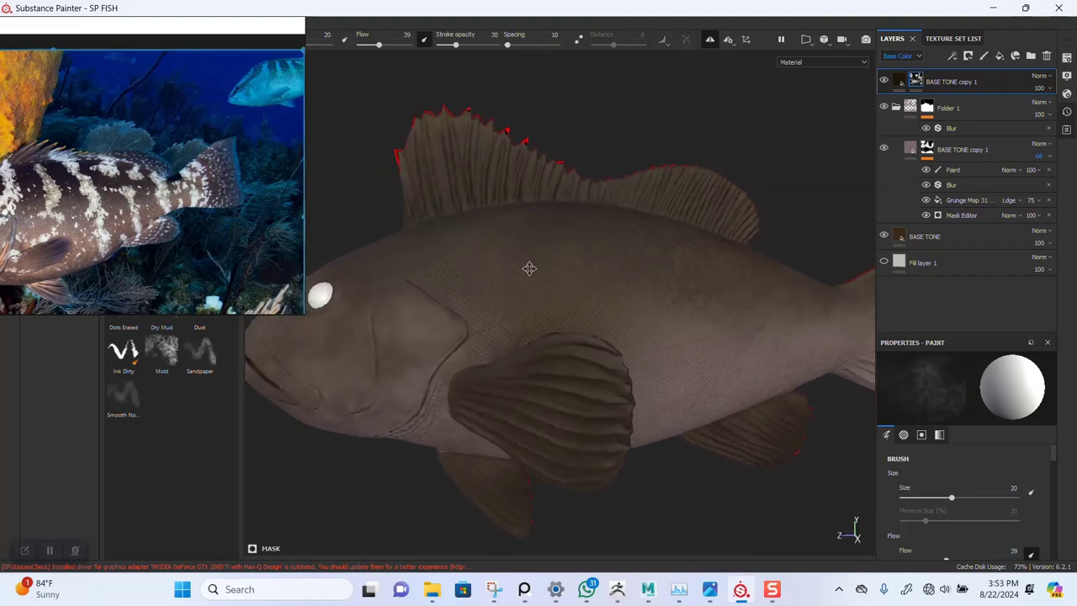
pyautogui.keyDown('alt'); pyautogui.moveTo(529, 269); pyautogui.dragTo(550, 257, button='middle'); pyautogui.keyUp('alt')
pyautogui.moveTo(233, 242); pyautogui.dragTo(368, 243)
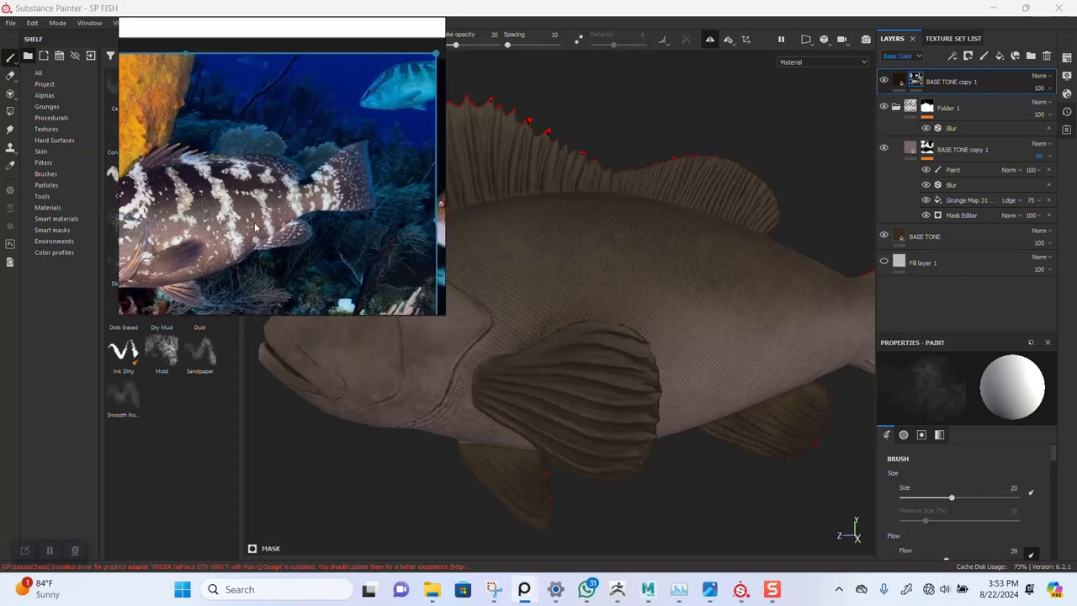
pyautogui.moveTo(261, 224); pyautogui.dragTo(211, 250)
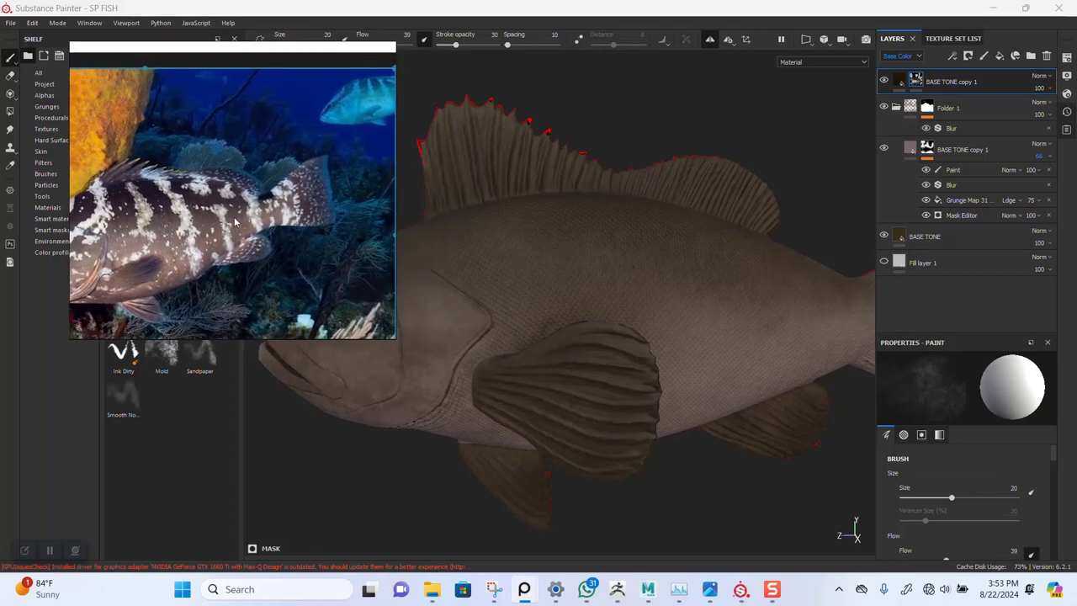
pyautogui.moveTo(248, 221); pyautogui.dragTo(250, 230, button='middle')
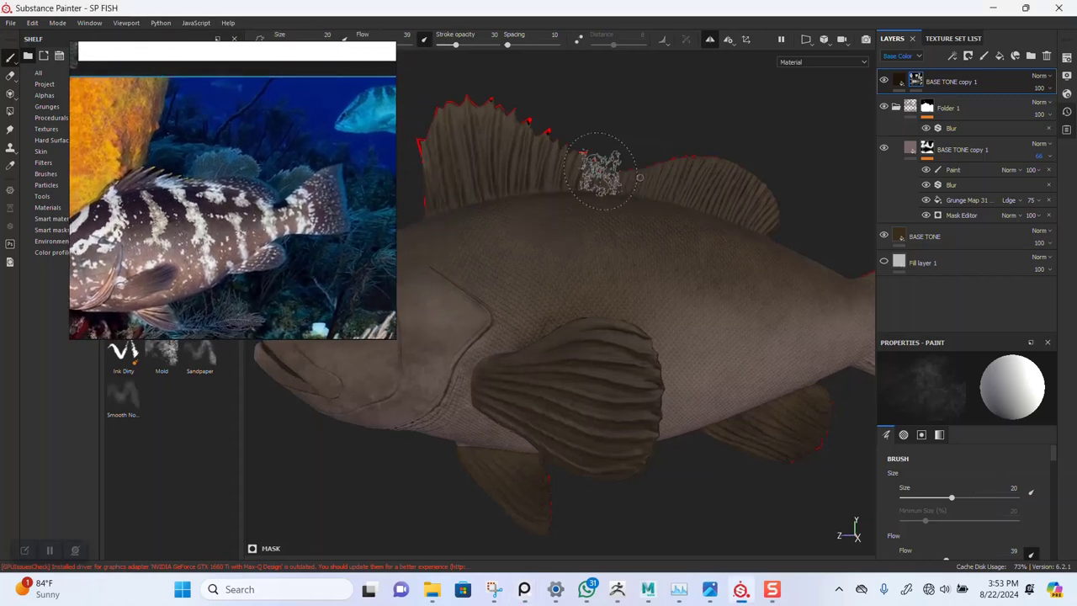
# Raise the stroke opacity to 100 and flow to 88, and paint dark dirt along the front and rear dorsal fin
pyautogui.keyDown('alt'); pyautogui.moveTo(601, 173); pyautogui.dragTo(643, 286, button='middle'); pyautogui.keyUp('alt')
pyautogui.scroll(2, 629, 293)
pyautogui.moveTo(481, 46); pyautogui.dragTo(490, 47)
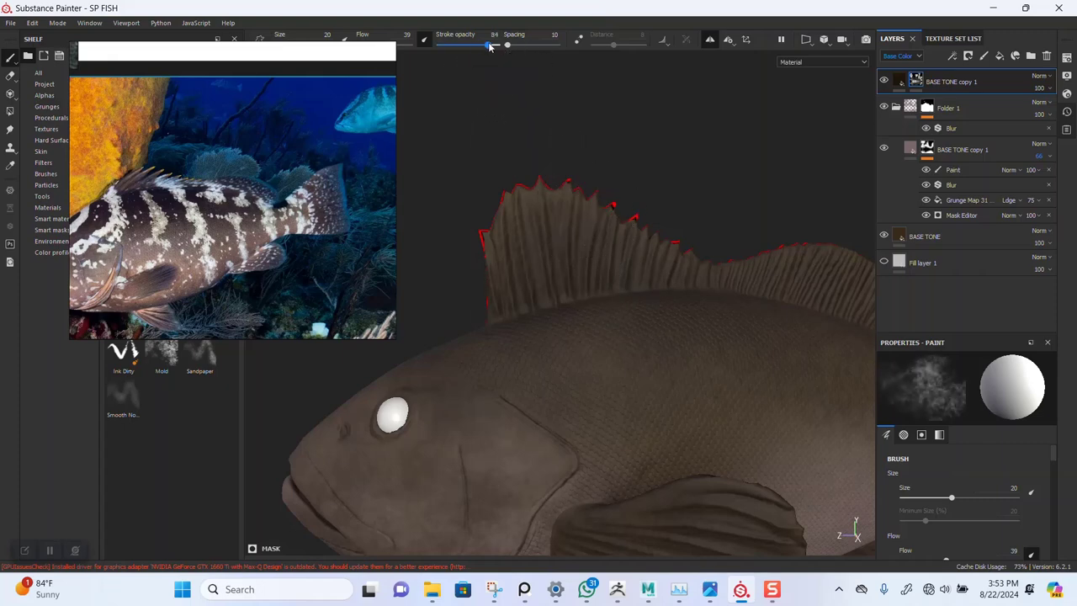
pyautogui.moveTo(376, 52); pyautogui.dragTo(261, 58)
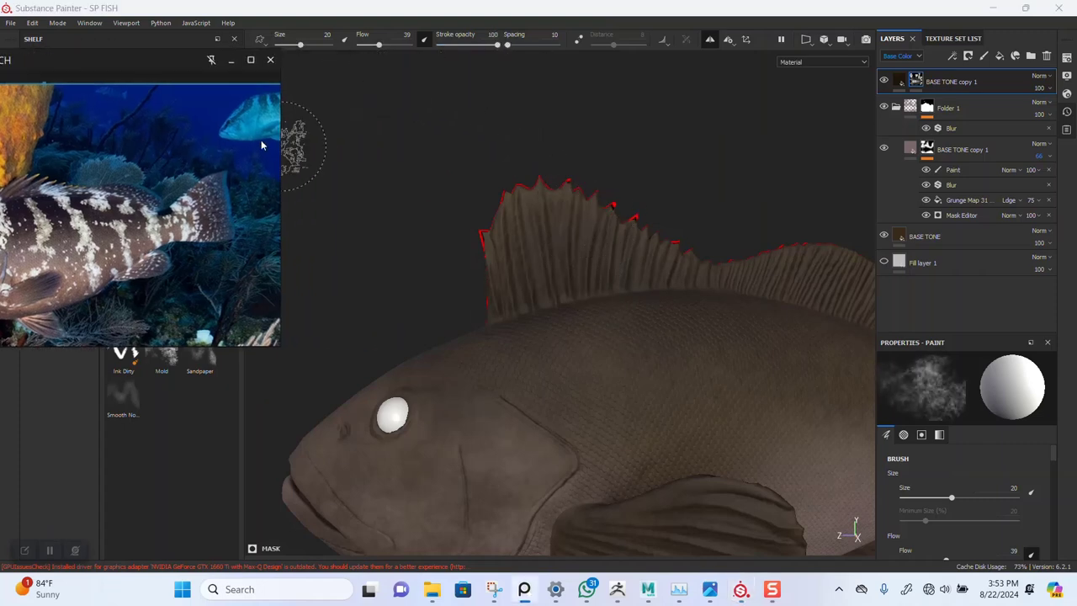
pyautogui.moveTo(389, 47); pyautogui.dragTo(404, 46)
pyautogui.scroll(1, 505, 206)
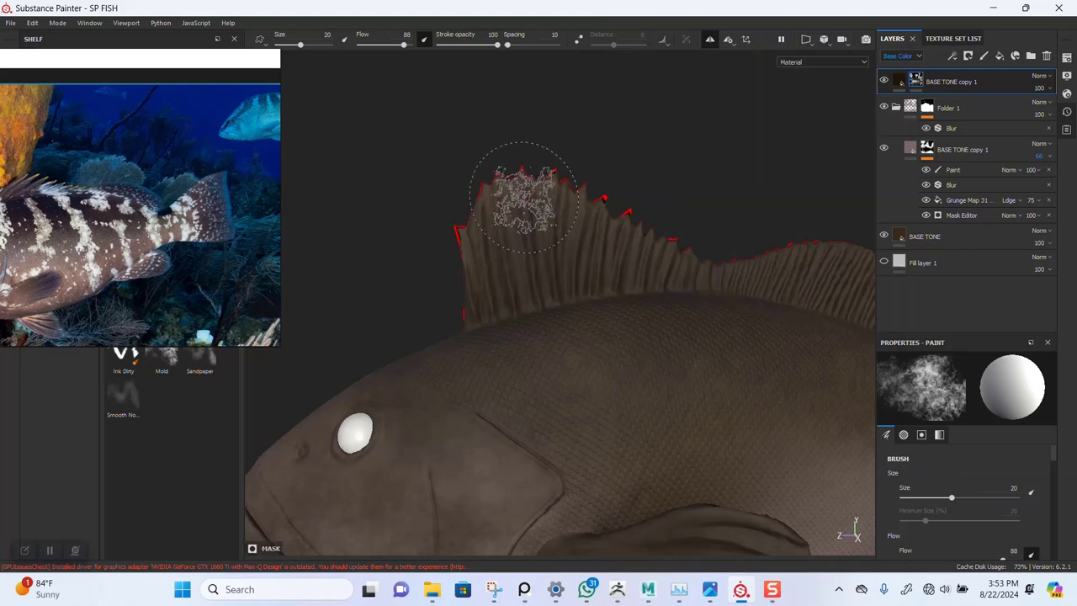
pyautogui.keyDown('alt'); pyautogui.moveTo(536, 213); pyautogui.dragTo(543, 292, button='right'); pyautogui.keyUp('alt')
pyautogui.keyDown('alt'); pyautogui.moveTo(524, 160); pyautogui.dragTo(512, 224, button='middle'); pyautogui.keyUp('alt')
pyautogui.keyDown('alt'); pyautogui.moveTo(512, 224); pyautogui.dragTo(523, 282, button='right'); pyautogui.keyUp('alt')
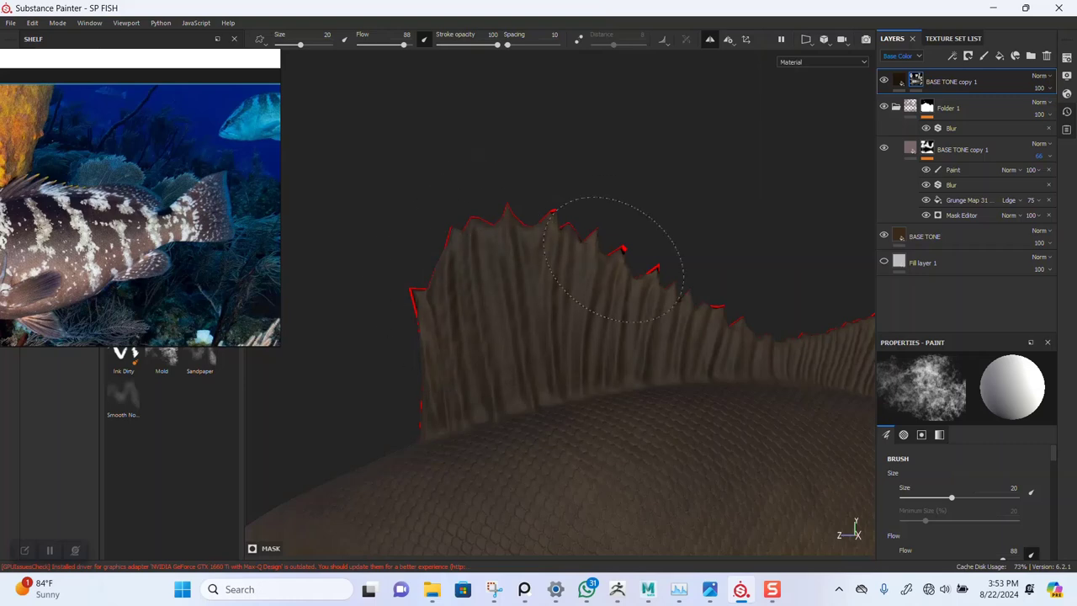
pyautogui.moveTo(649, 257)
pyautogui.keyDown('alt'); pyautogui.mouseDown()
pyautogui.moveTo(608, 212)
pyautogui.moveTo(581, 216)
pyautogui.mouseUp(); pyautogui.keyUp('alt')
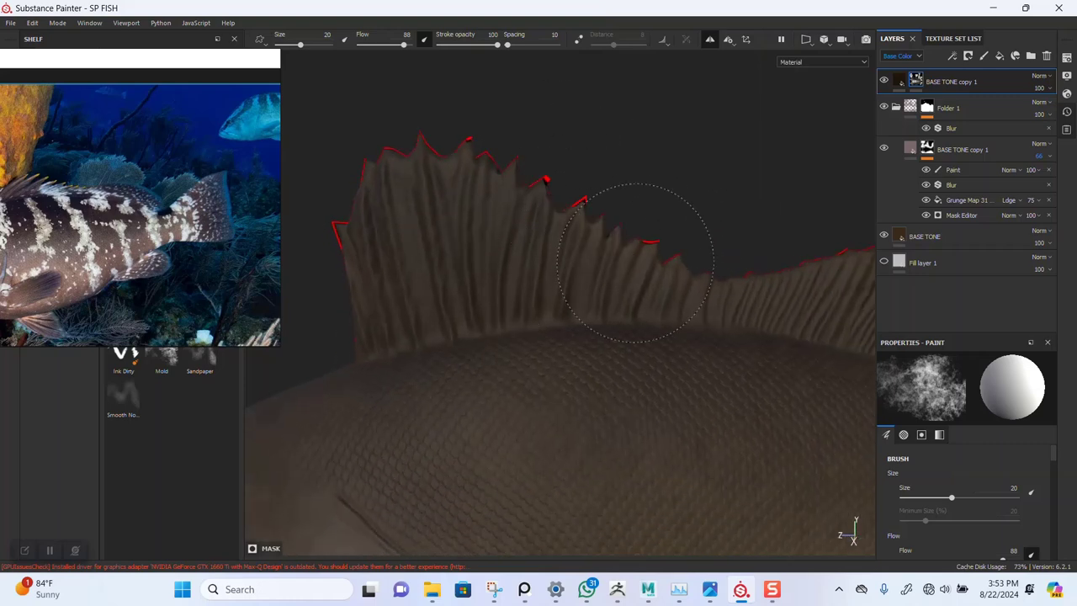
pyautogui.keyDown('alt'); pyautogui.moveTo(749, 245); pyautogui.dragTo(601, 235); pyautogui.keyUp('alt')
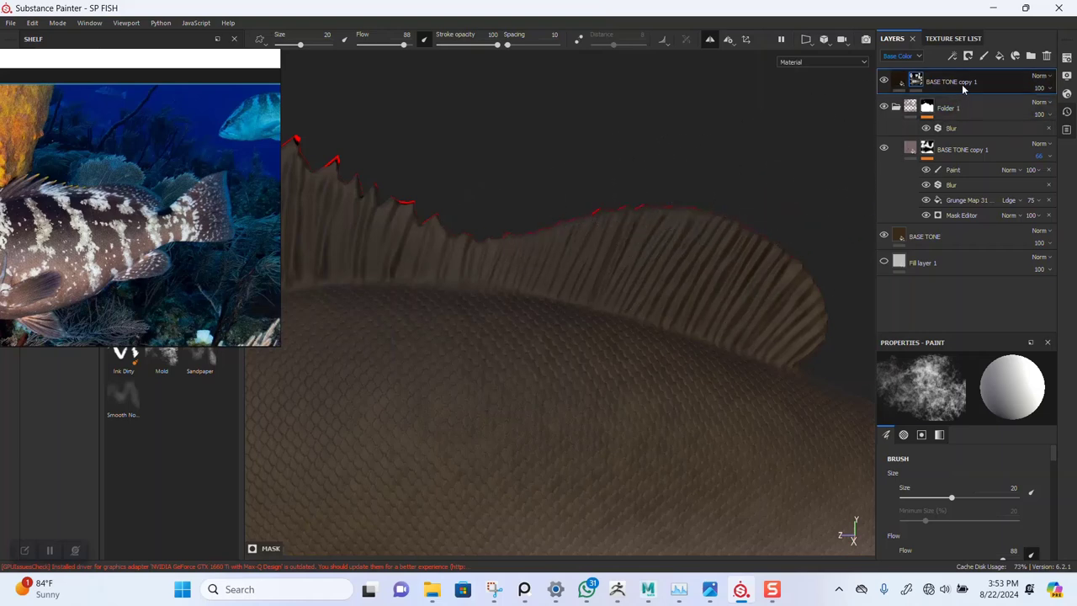
# Examine the skin tone of the belly and around the pectoral fin in the reference photo against the model
pyautogui.keyDown('alt'); pyautogui.moveTo(563, 271); pyautogui.dragTo(508, 141, button='right'); pyautogui.keyUp('alt')
pyautogui.moveTo(124, 265); pyautogui.dragTo(255, 265, button='right')
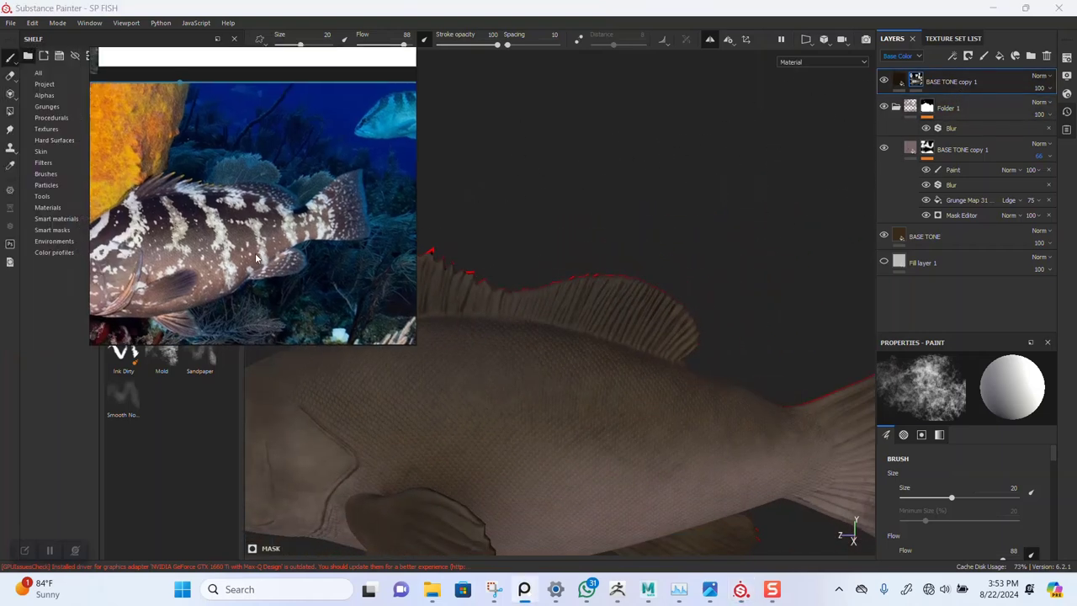
pyautogui.moveTo(224, 261); pyautogui.dragTo(228, 198, button='middle')
pyautogui.keyDown('alt'); pyautogui.moveTo(521, 406); pyautogui.dragTo(509, 281, button='right'); pyautogui.keyUp('alt')
pyautogui.keyDown('alt'); pyautogui.moveTo(455, 391); pyautogui.dragTo(604, 291, button='middle'); pyautogui.keyUp('alt')
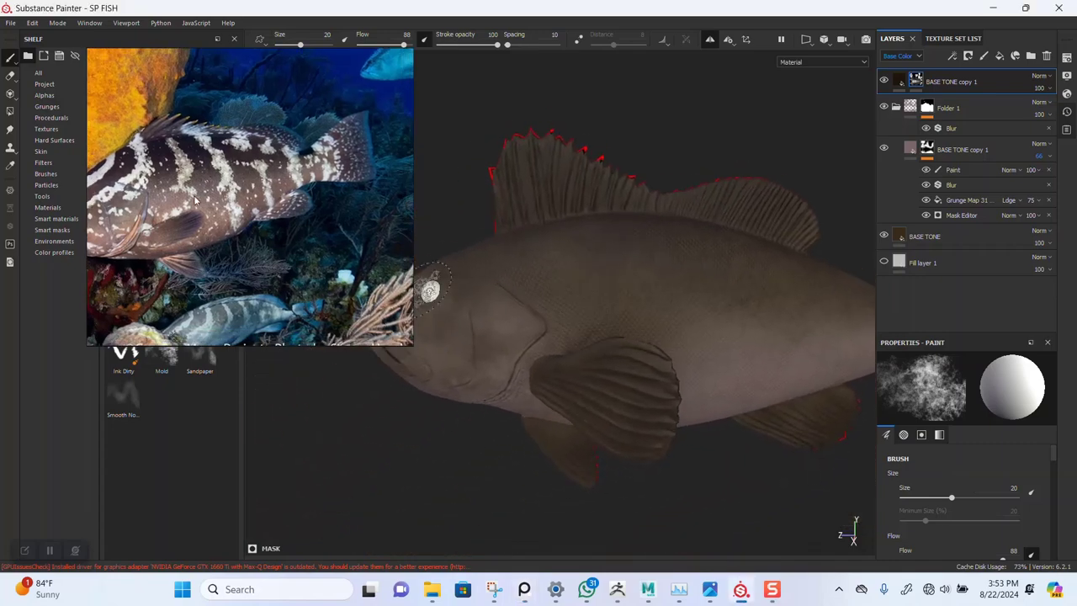
pyautogui.scroll(4, 206, 210)
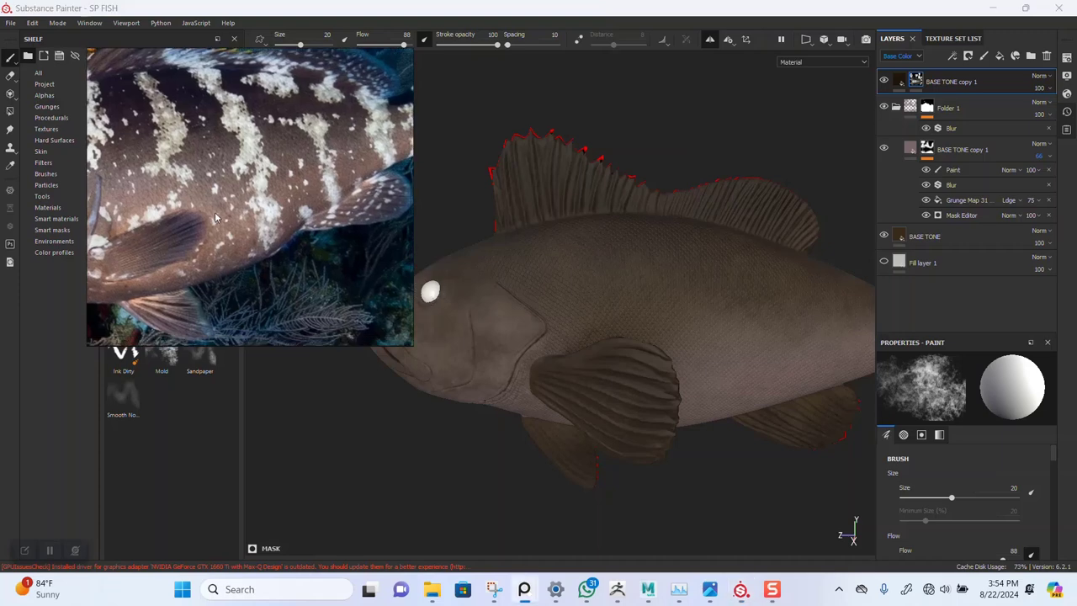
pyautogui.scroll(2, 215, 220)
pyautogui.scroll(1, 218, 231)
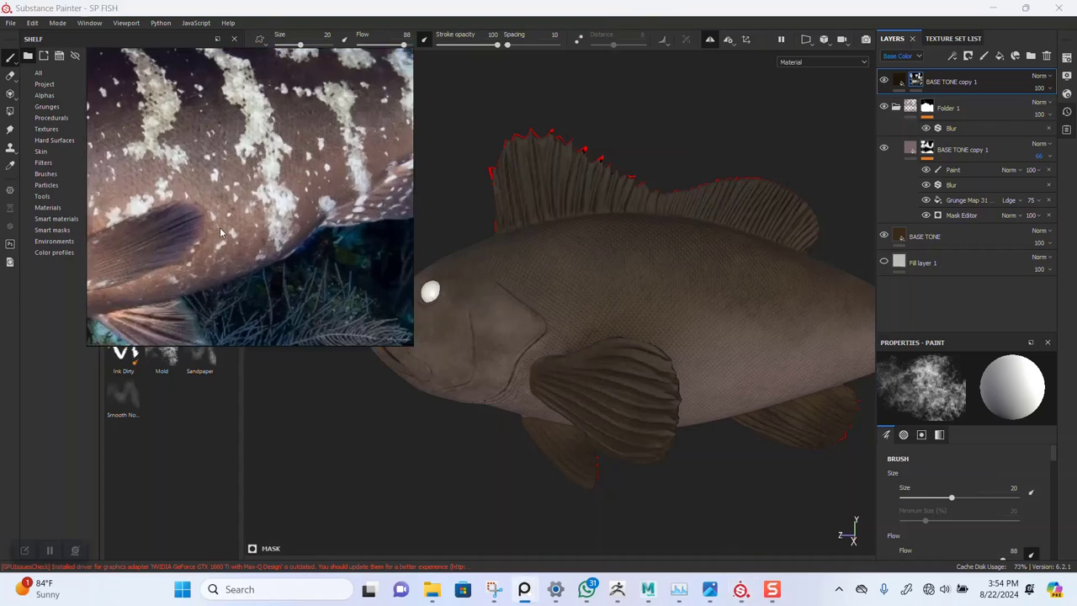
# Rename the top dirt layer as DARK PATCHES
pyautogui.doubleClick(952, 82)
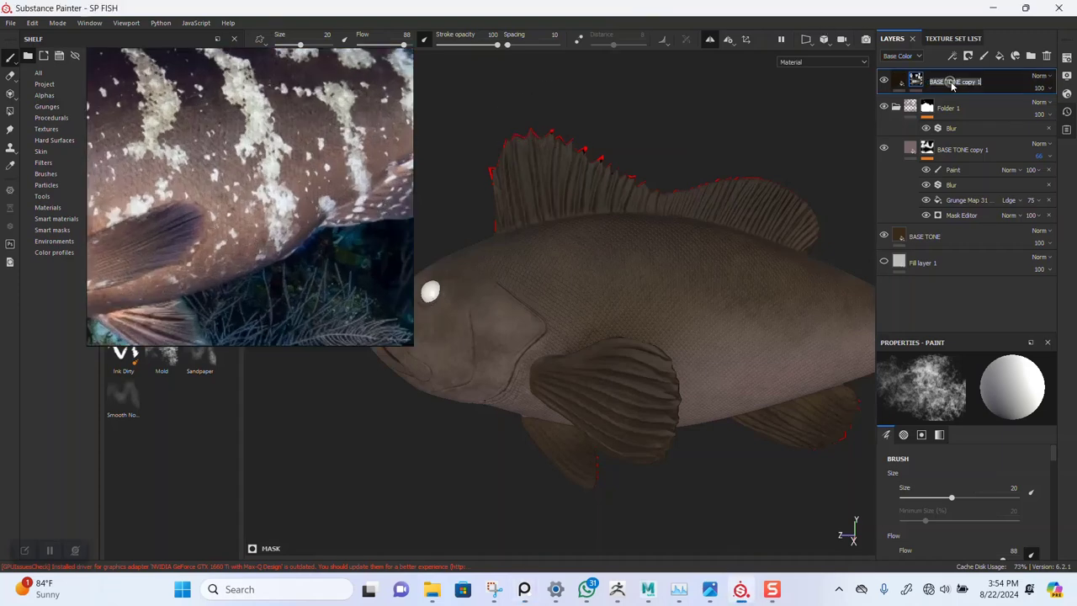
pyautogui.write('DARK PATCHES')
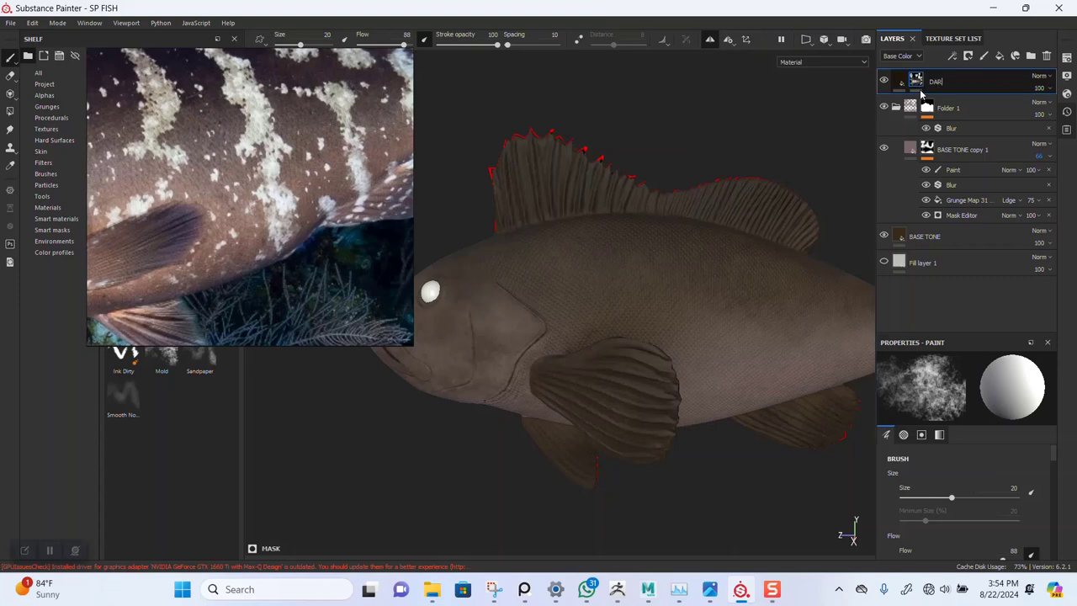
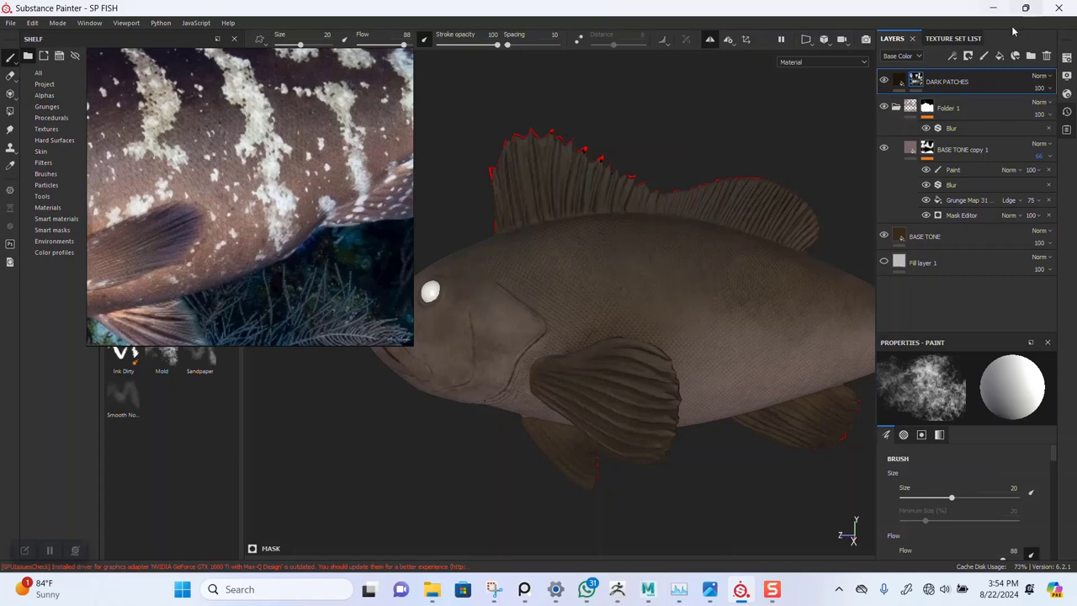
# Duplicate the light BASE TONE copy 1 layer, move the copy out of Folder 1 to just below DARK PATCHES, and give it a black mask
pyautogui.click(950, 155)
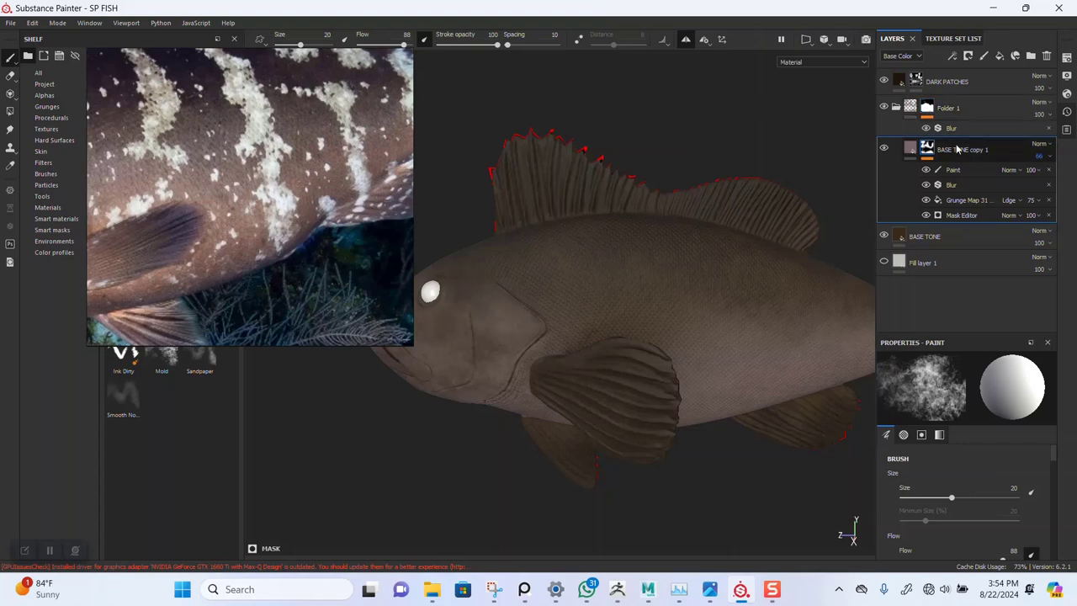
pyautogui.hotkey('ctrl', 'd')
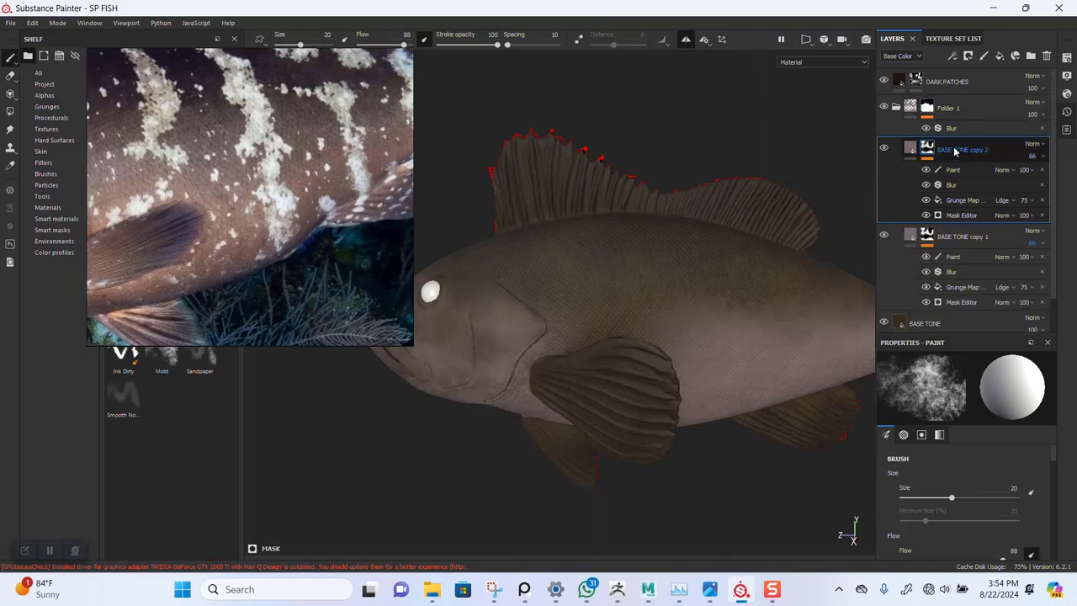
pyautogui.moveTo(954, 152); pyautogui.dragTo(938, 105)
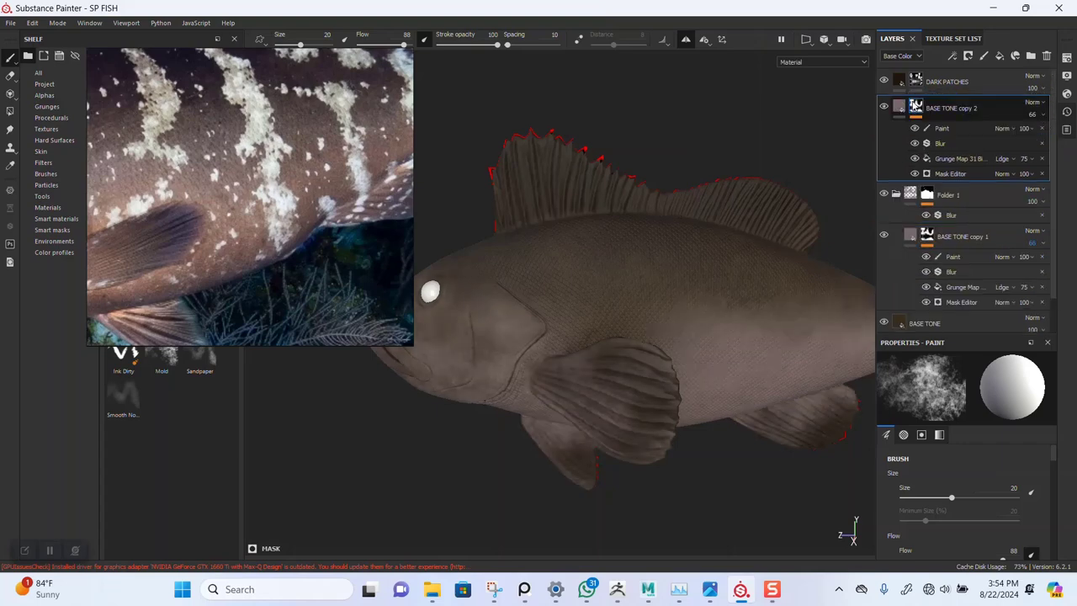
pyautogui.rightClick(915, 106)
pyautogui.click(947, 122)
# Set the BASE TONE copy 2 layer's opacity to 100 and paint its light tone over the base of the pectoral fin
pyautogui.moveTo(639, 334)
pyautogui.keyDown('alt'); pyautogui.mouseDown()
pyautogui.moveTo(650, 346)
pyautogui.moveTo(676, 299)
pyautogui.mouseUp(); pyautogui.keyUp('alt')
pyautogui.keyDown('alt'); pyautogui.moveTo(676, 298); pyautogui.dragTo(681, 271, button='middle'); pyautogui.keyUp('alt')
pyautogui.keyDown('alt'); pyautogui.moveTo(681, 272); pyautogui.dragTo(642, 317, button='right'); pyautogui.keyUp('alt')
pyautogui.keyDown('alt'); pyautogui.moveTo(642, 318); pyautogui.dragTo(729, 308, button='middle'); pyautogui.keyUp('alt')
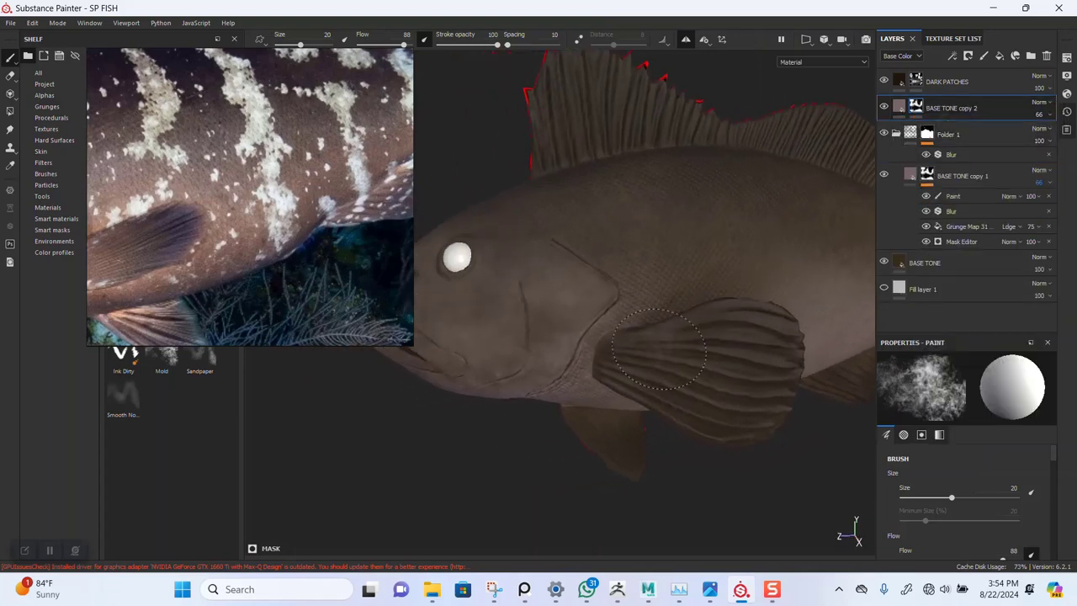
pyautogui.scroll(2, 358, 221)
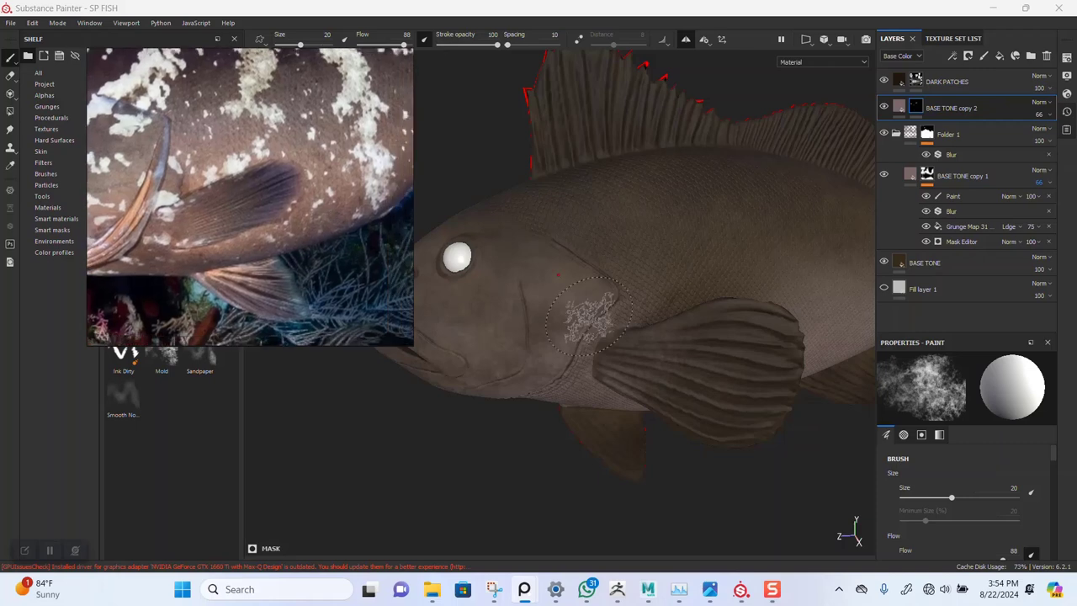
pyautogui.scroll(5, 587, 318)
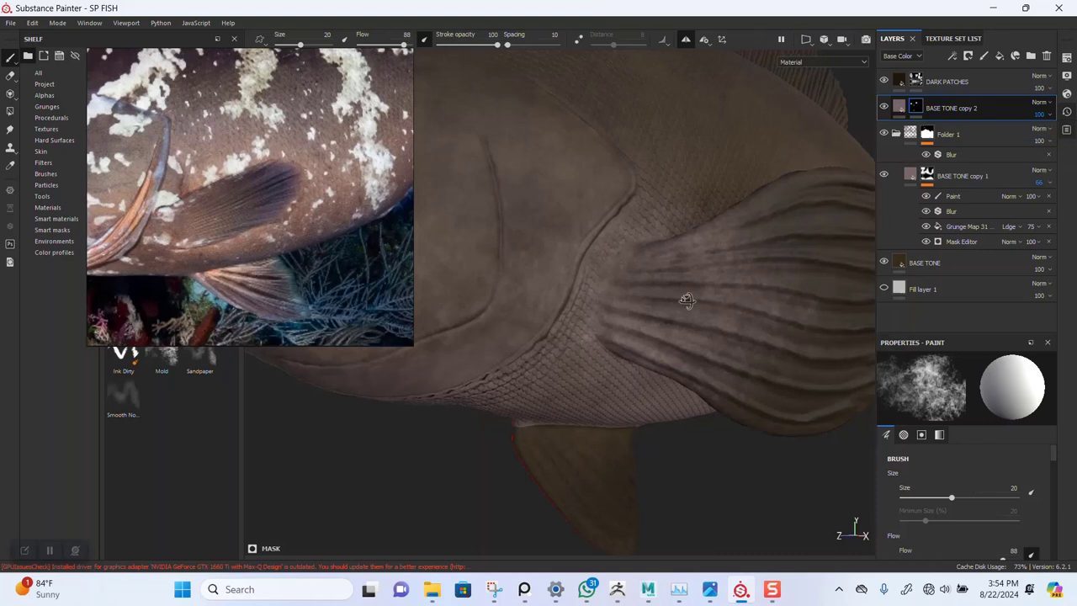
# Reduce the brush size to 8.24 and paint the light tone over the upper part of the pelvic fin
pyautogui.keyDown('alt'); pyautogui.moveTo(688, 301); pyautogui.dragTo(678, 290); pyautogui.keyUp('alt')
pyautogui.moveTo(655, 348)
pyautogui.keyDown('alt'); pyautogui.mouseDown()
pyautogui.moveTo(641, 304)
pyautogui.moveTo(620, 336)
pyautogui.moveTo(553, 312)
pyautogui.mouseUp(); pyautogui.keyUp('alt')
pyautogui.keyDown('ctrl'); pyautogui.moveTo(570, 280); pyautogui.dragTo(564, 281, button='right'); pyautogui.keyUp('ctrl')
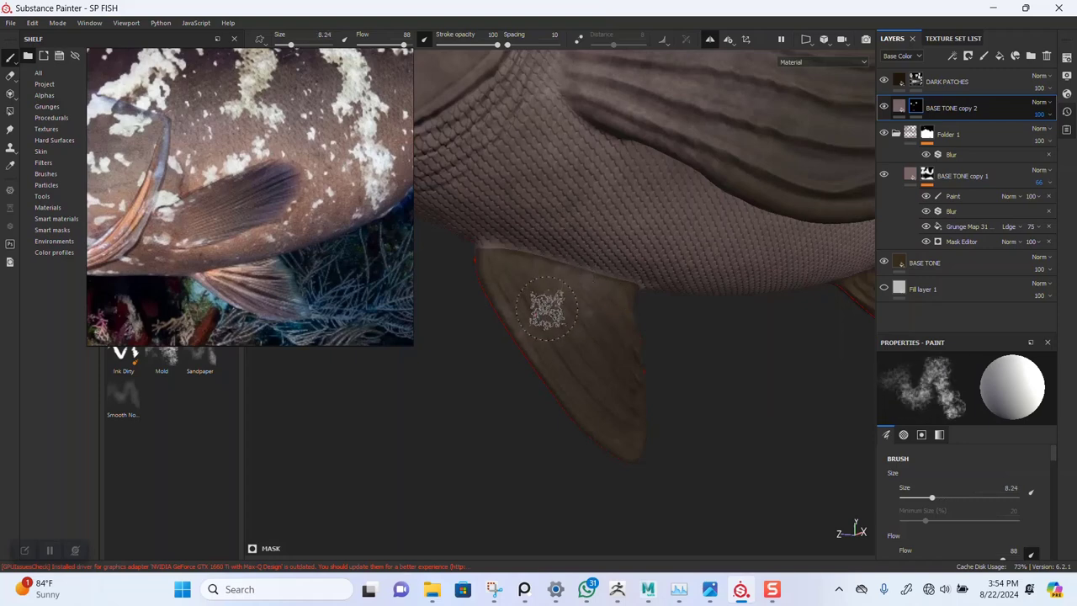
pyautogui.moveTo(547, 309)
pyautogui.keyDown('alt'); pyautogui.mouseDown()
pyautogui.moveTo(553, 356)
pyautogui.moveTo(553, 317)
pyautogui.moveTo(519, 308)
pyautogui.mouseUp(); pyautogui.keyUp('alt')
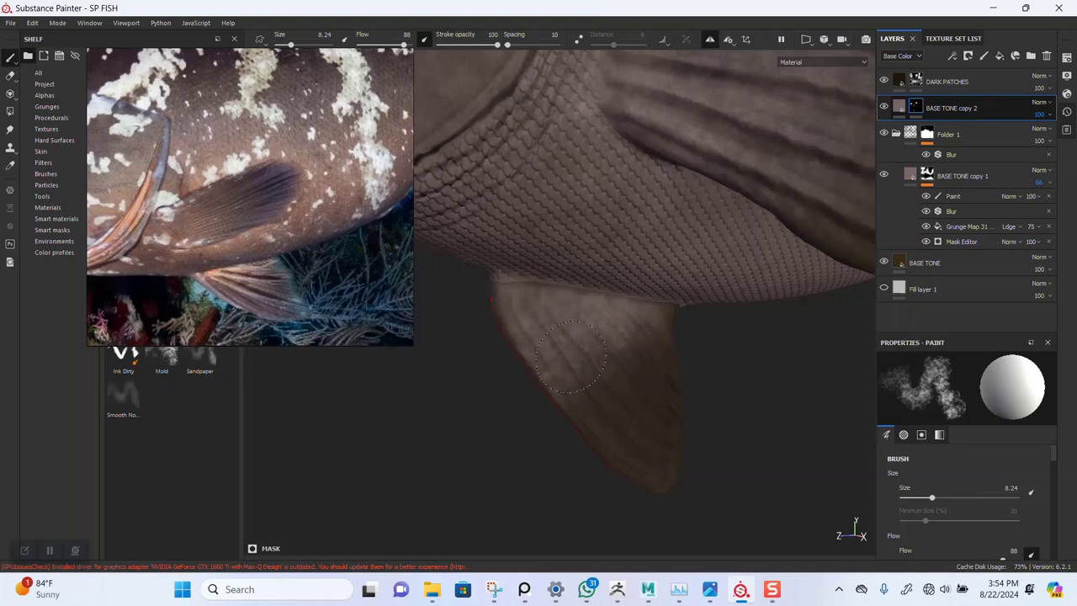
pyautogui.moveTo(572, 357); pyautogui.dragTo(562, 394)
pyautogui.keyDown('alt'); pyautogui.moveTo(608, 143); pyautogui.dragTo(595, 317, button='middle'); pyautogui.keyUp('alt')
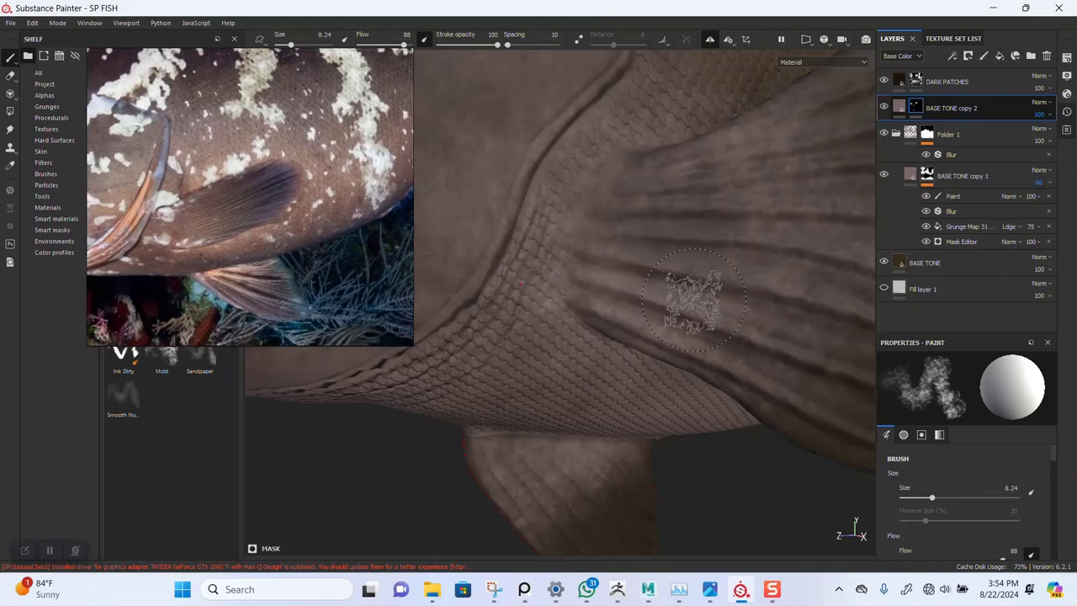
# Extend the light tone outward from the pectoral fin's base along its rays
pyautogui.keyDown('alt'); pyautogui.moveTo(694, 299); pyautogui.dragTo(694, 276); pyautogui.keyUp('alt')
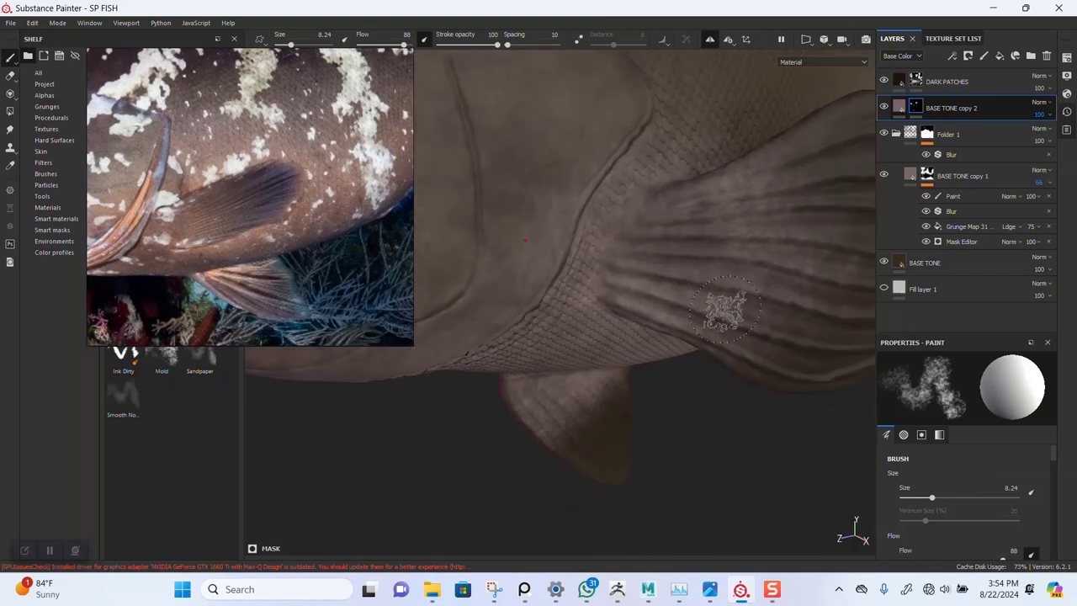
pyautogui.keyDown('alt'); pyautogui.moveTo(725, 310); pyautogui.dragTo(799, 220); pyautogui.keyUp('alt')
pyautogui.moveTo(749, 267)
pyautogui.keyDown('alt'); pyautogui.mouseDown()
pyautogui.moveTo(760, 248)
pyautogui.moveTo(706, 225)
pyautogui.mouseUp(); pyautogui.keyUp('alt')
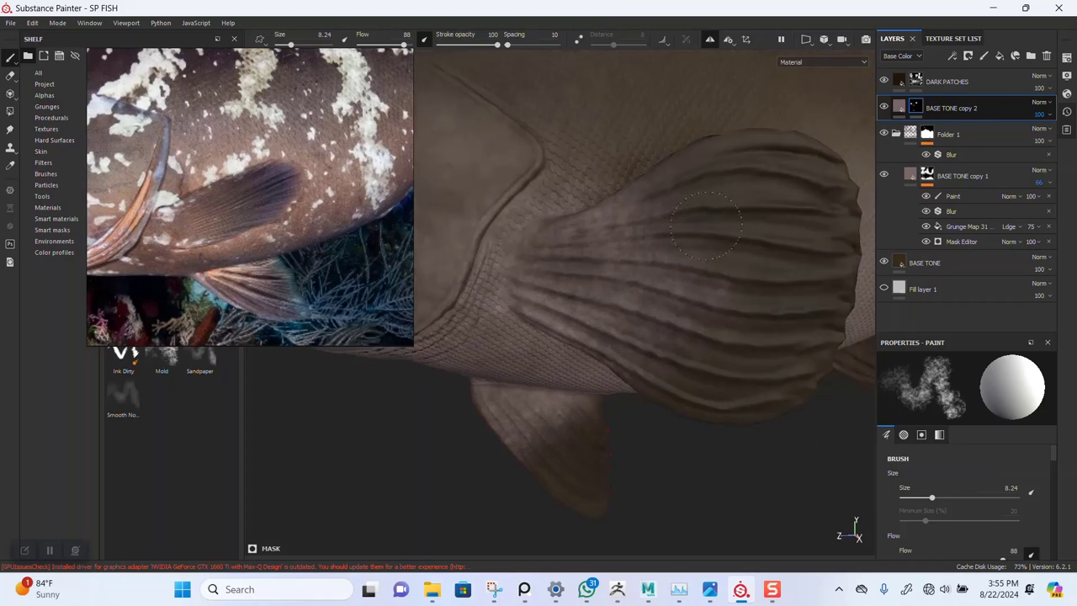
pyautogui.moveTo(677, 274)
pyautogui.keyDown('alt'); pyautogui.mouseDown()
pyautogui.moveTo(645, 272)
pyautogui.moveTo(697, 278)
pyautogui.mouseUp(); pyautogui.keyUp('alt')
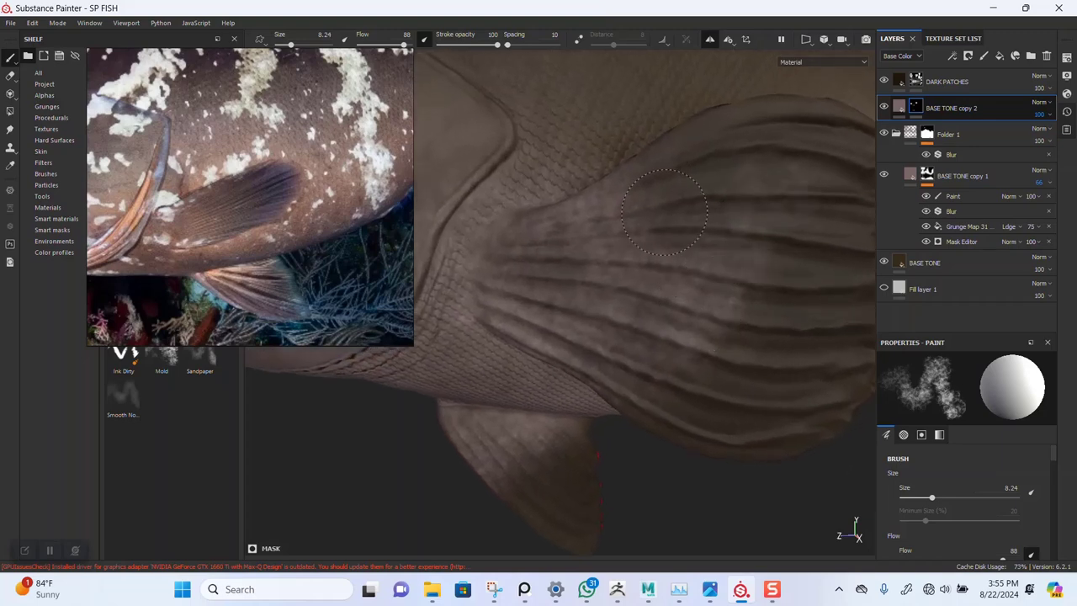
pyautogui.moveTo(515, 326)
pyautogui.keyDown('alt'); pyautogui.mouseDown()
pyautogui.moveTo(587, 204)
pyautogui.moveTo(654, 334)
pyautogui.moveTo(698, 300)
pyautogui.moveTo(644, 280)
pyautogui.mouseUp(); pyautogui.keyUp('alt')
# Examine the dark back and dorsal fin in the reference photo against the model under different light and viewing angles
pyautogui.keyDown('shift'); pyautogui.moveTo(745, 281); pyautogui.dragTo(678, 277, button='right'); pyautogui.keyUp('shift')
pyautogui.moveTo(678, 277)
pyautogui.keyDown('alt'); pyautogui.mouseDown()
pyautogui.moveTo(581, 278)
pyautogui.moveTo(616, 221)
pyautogui.moveTo(573, 288)
pyautogui.moveTo(561, 284)
pyautogui.mouseUp(); pyautogui.keyUp('alt')
pyautogui.scroll(-3, 581, 277)
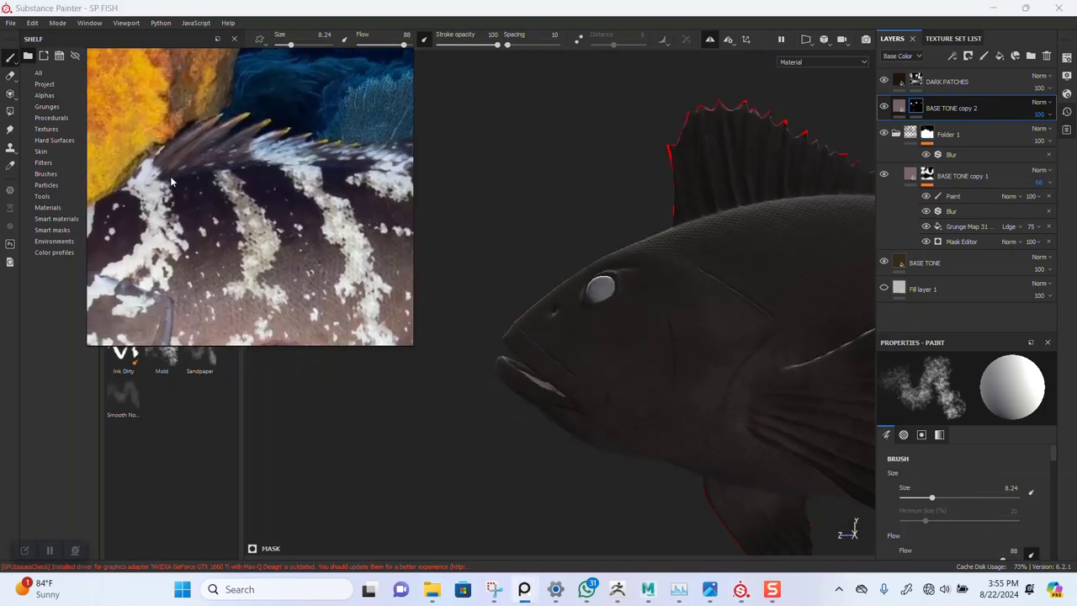
pyautogui.scroll(-2, 728, 290)
pyautogui.keyDown('alt'); pyautogui.moveTo(850, 207); pyautogui.dragTo(719, 175, button='middle'); pyautogui.keyUp('alt')
pyautogui.keyDown('alt'); pyautogui.moveTo(719, 176); pyautogui.dragTo(644, 168); pyautogui.keyUp('alt')
pyautogui.keyDown('shift'); pyautogui.moveTo(757, 199); pyautogui.dragTo(704, 213, button='right'); pyautogui.keyUp('shift')
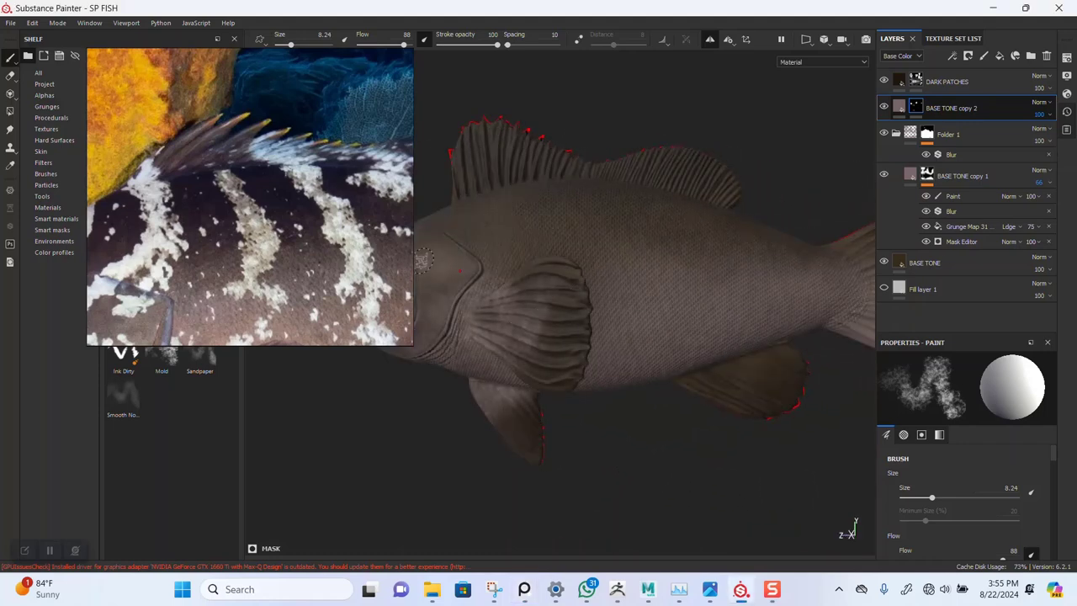
pyautogui.moveTo(335, 292); pyautogui.dragTo(223, 271)
pyautogui.keyDown('alt'); pyautogui.moveTo(597, 268); pyautogui.dragTo(627, 287); pyautogui.keyUp('alt')
pyautogui.scroll(1, 598, 268)
pyautogui.keyDown('alt'); pyautogui.moveTo(344, 199); pyautogui.dragTo(374, 219, button='middle'); pyautogui.keyUp('alt')
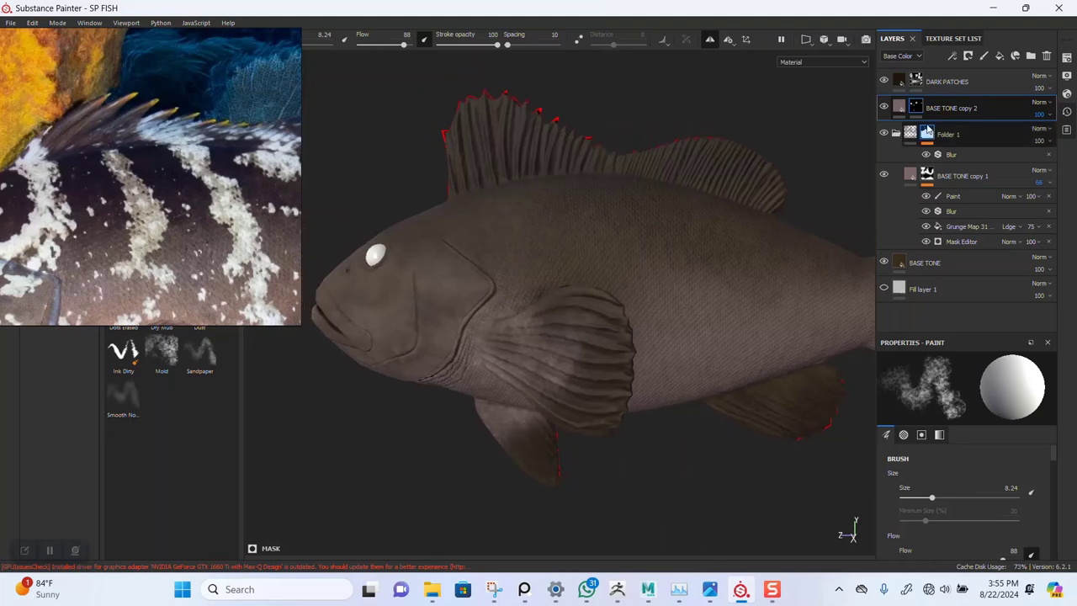
# Duplicate the DARK PATCHES layer and give the copy a black mask
pyautogui.click(921, 85)
pyautogui.keyDown('alt'); pyautogui.moveTo(687, 219); pyautogui.dragTo(693, 294); pyautogui.keyUp('alt')
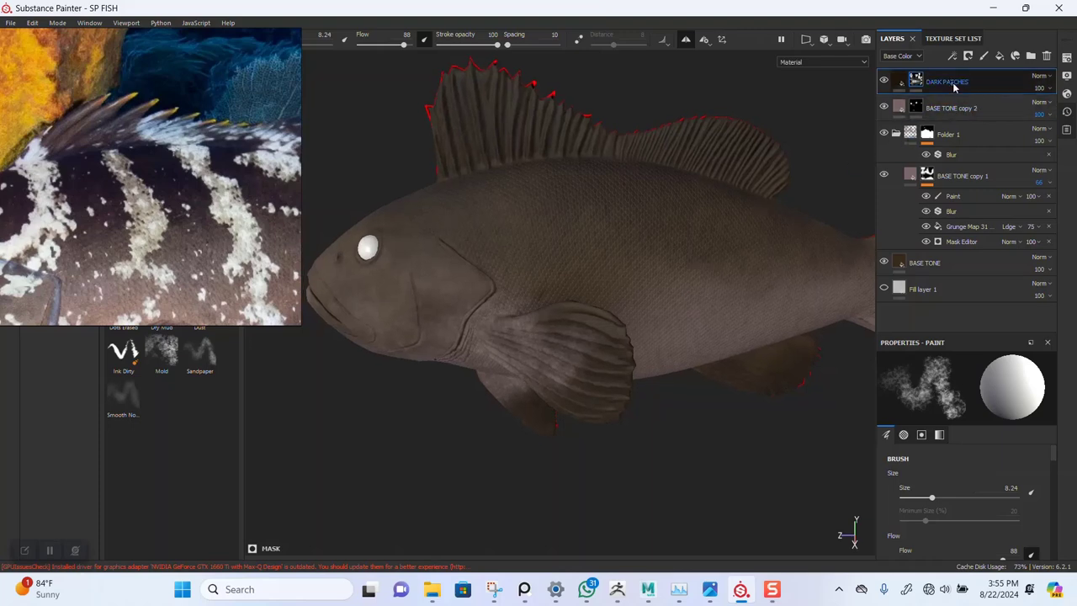
pyautogui.hotkey('ctrl', 'd')
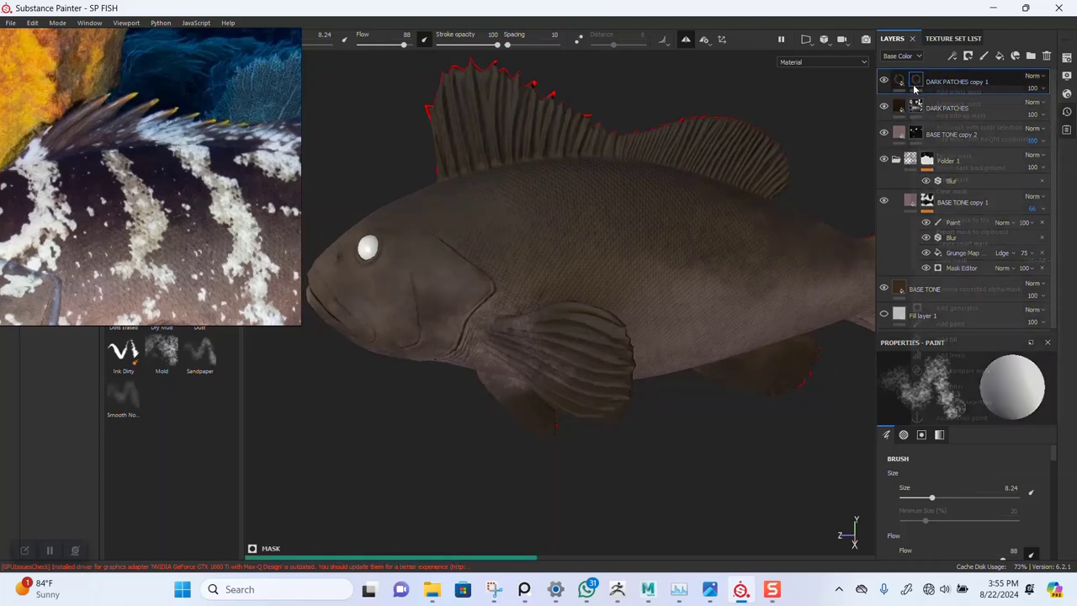
pyautogui.rightClick(913, 83)
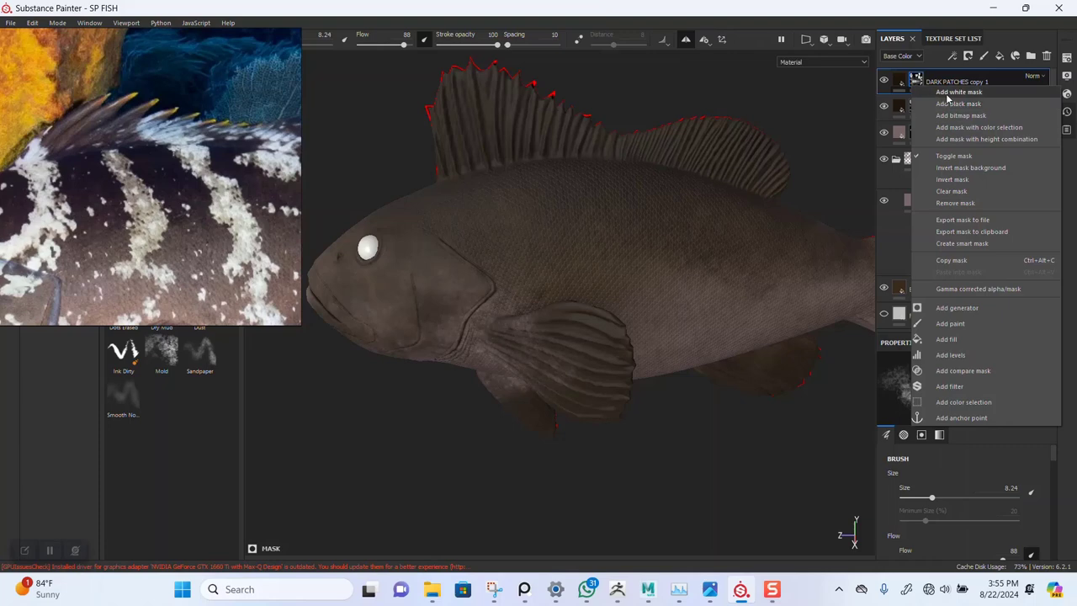
pyautogui.click(939, 91)
# Darken the DARK PATCHES copy's base color to near-black, with saturation 0.240 and value 0.002
pyautogui.click(902, 79)
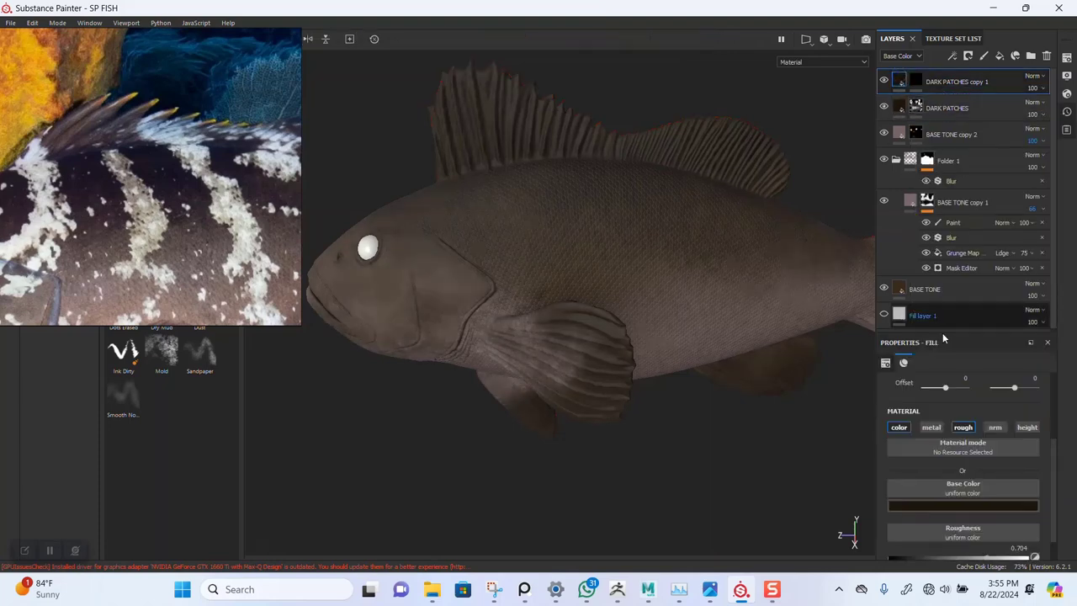
pyautogui.click(963, 490)
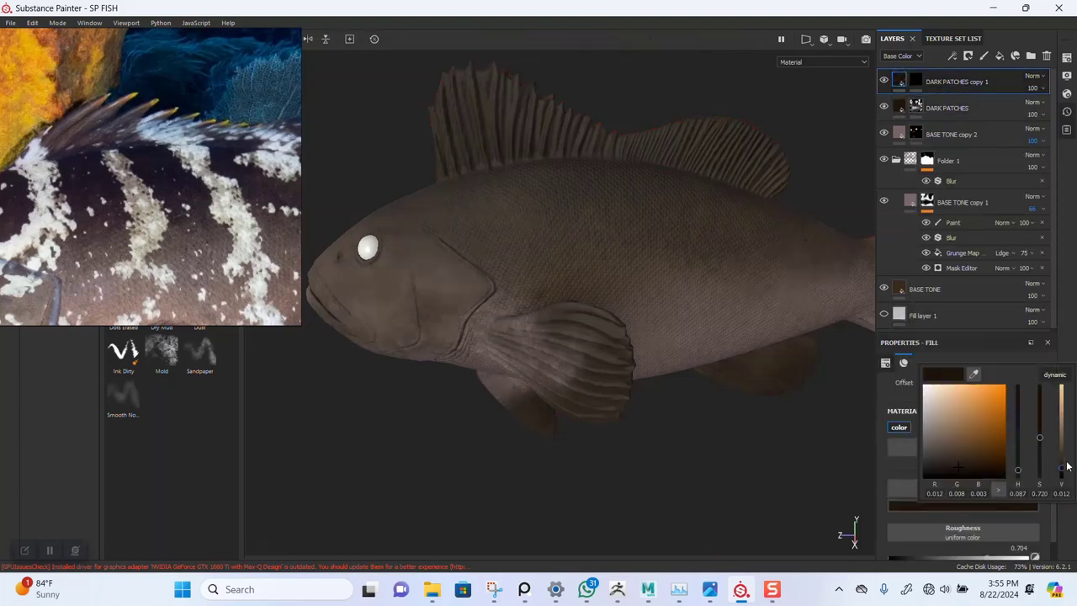
pyautogui.moveTo(1061, 475); pyautogui.dragTo(1061, 480)
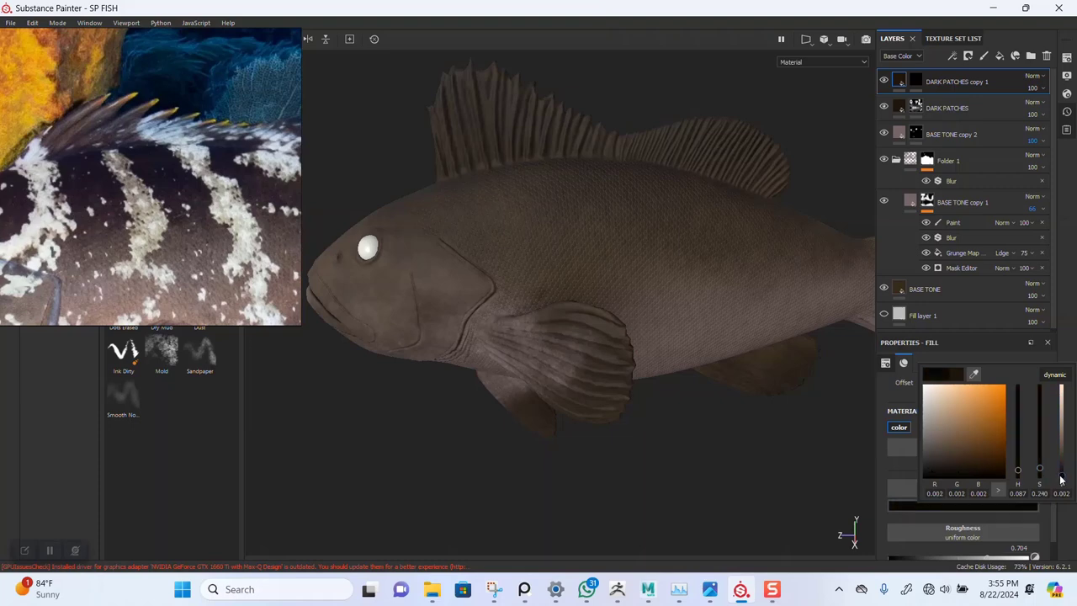
# Select the DARK PATCHES copy's mask for painting and enlarge the brush size to 16.58
pyautogui.click(916, 81)
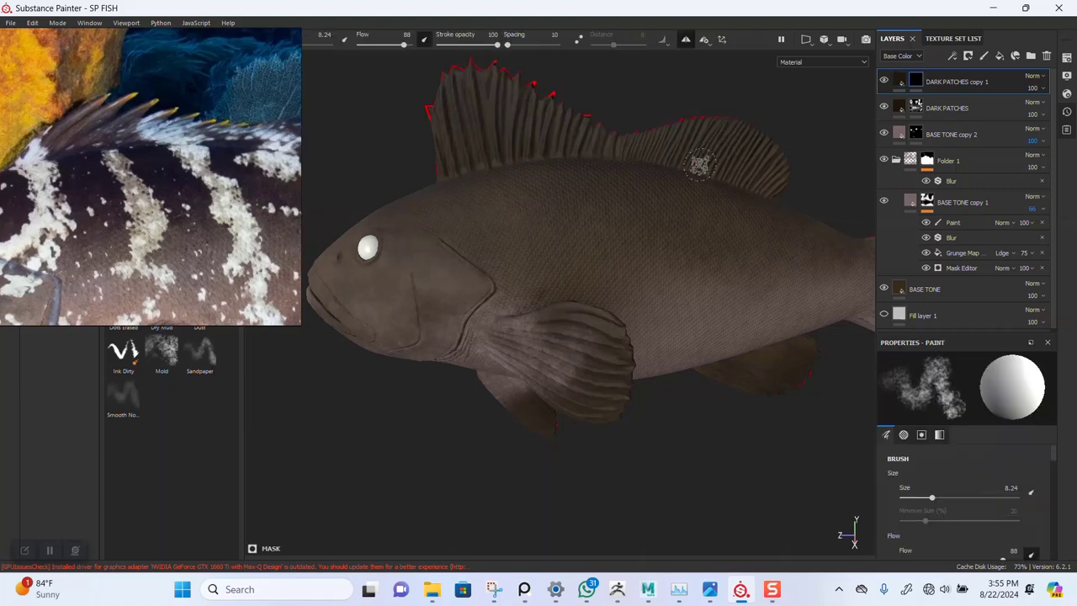
pyautogui.scroll(2, 617, 300)
pyautogui.press(']')
pyautogui.press(']')
pyautogui.press(']')
pyautogui.press(']')
pyautogui.press(']')
pyautogui.press(']')
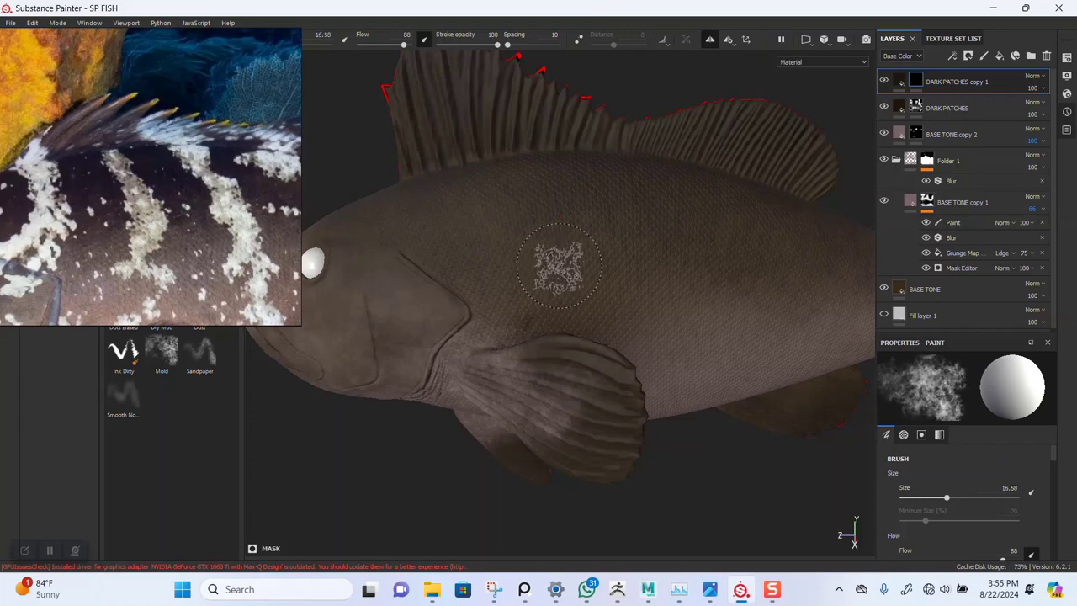
# Browse the reference board for a close-up of the grouper's dorsal fin and back patches
pyautogui.scroll(-8, 137, 209)
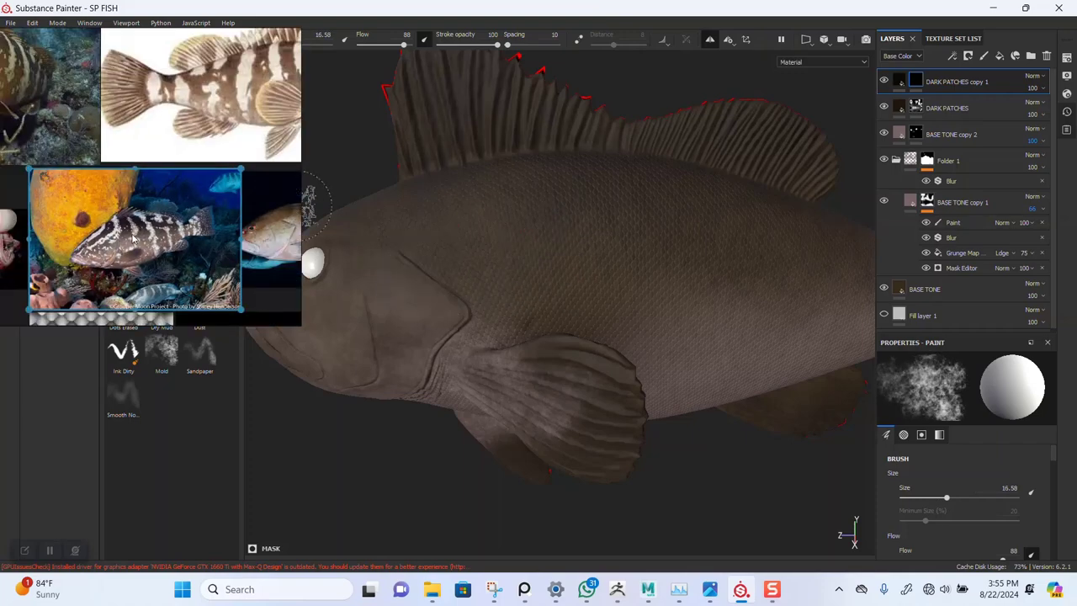
pyautogui.moveTo(94, 302); pyautogui.dragTo(297, 129, button='middle')
pyautogui.moveTo(16, 192); pyautogui.dragTo(153, 211, button='middle')
pyautogui.scroll(4, 177, 225)
pyautogui.scroll(6, 178, 252)
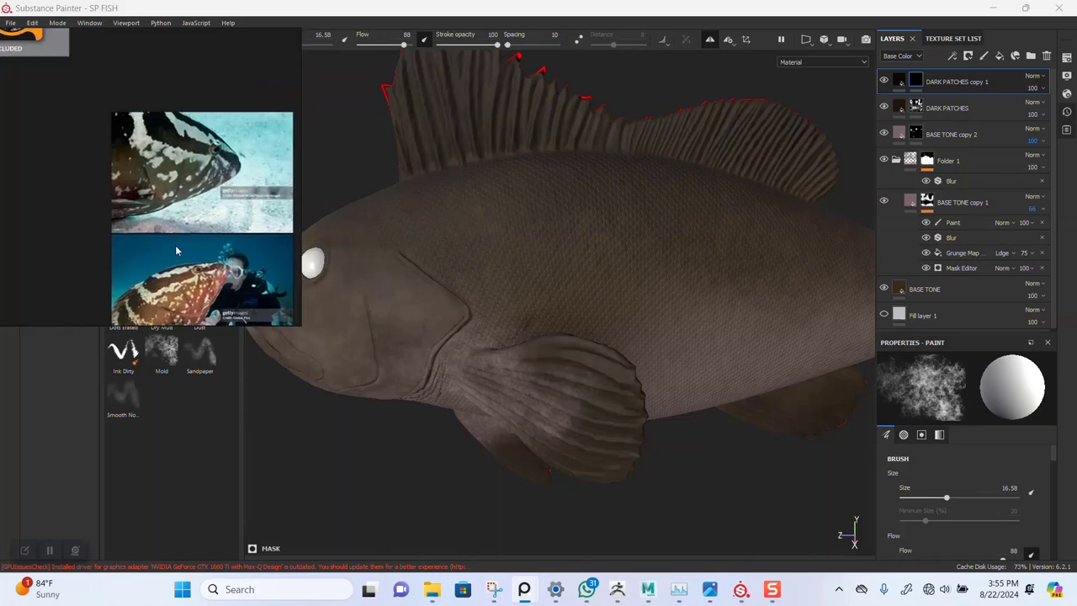
pyautogui.scroll(6, 153, 285)
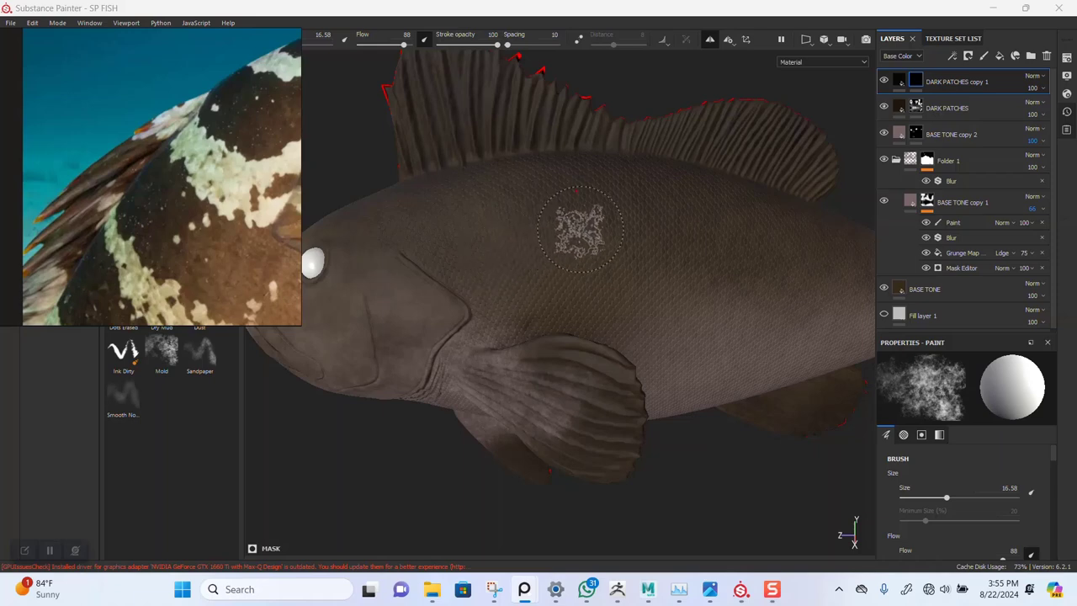
# Paint the near-black tone over the front dorsal fin and its base, checking it in the Base Color view
pyautogui.moveTo(611, 193)
pyautogui.keyDown('alt'); pyautogui.mouseDown()
pyautogui.moveTo(587, 274)
pyautogui.moveTo(647, 294)
pyautogui.moveTo(649, 211)
pyautogui.moveTo(698, 277)
pyautogui.mouseUp(); pyautogui.keyUp('alt')
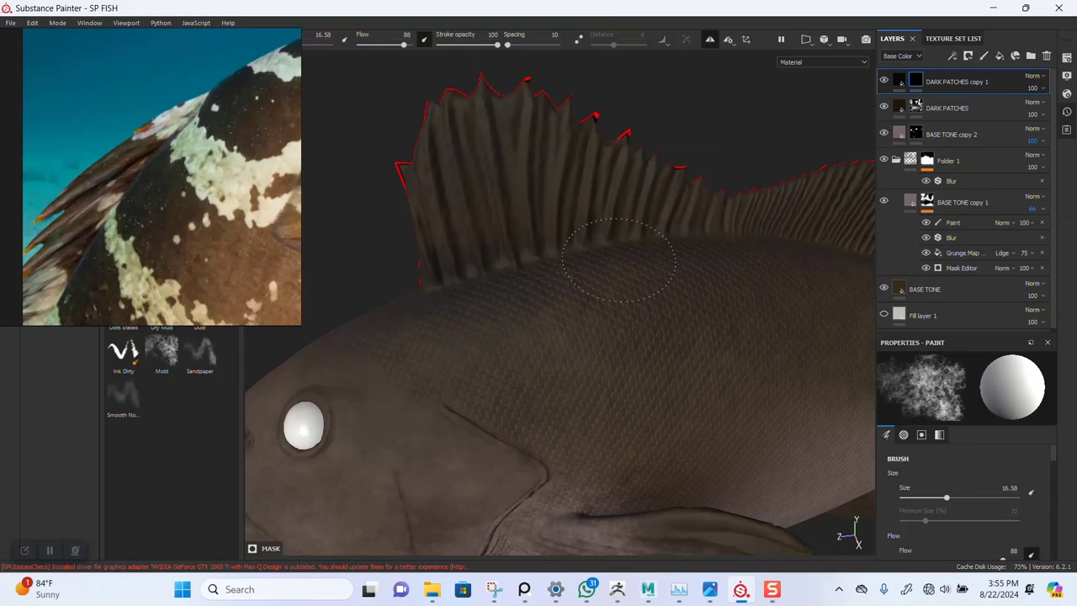
pyautogui.press('c')
pyautogui.moveTo(630, 298)
pyautogui.keyDown('alt'); pyautogui.mouseDown()
pyautogui.moveTo(609, 279)
pyautogui.moveTo(543, 276)
pyautogui.moveTo(510, 252)
pyautogui.mouseUp(); pyautogui.keyUp('alt')
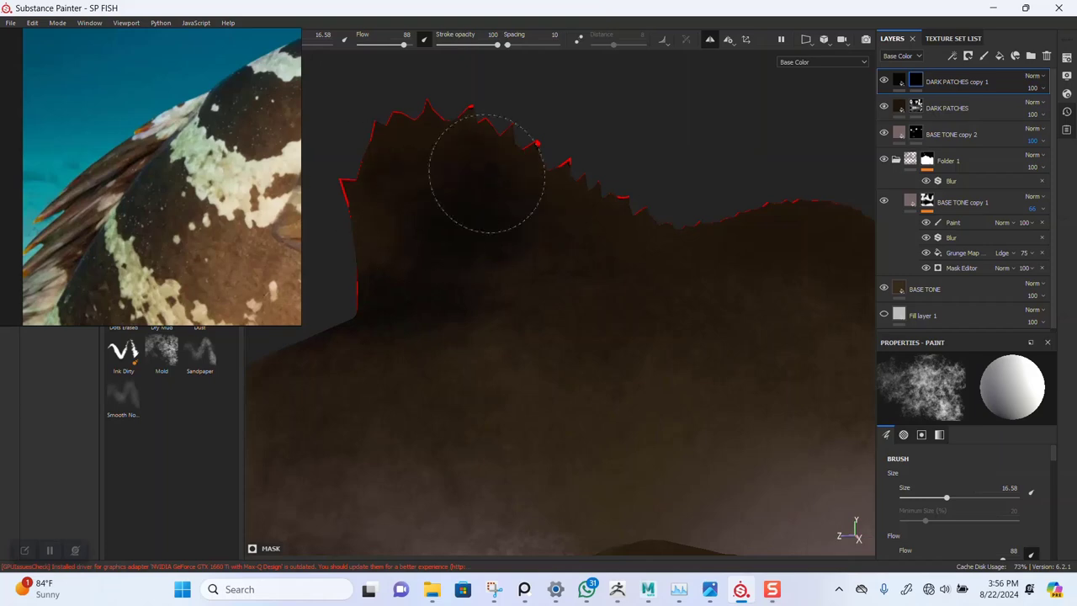
pyautogui.press('c')
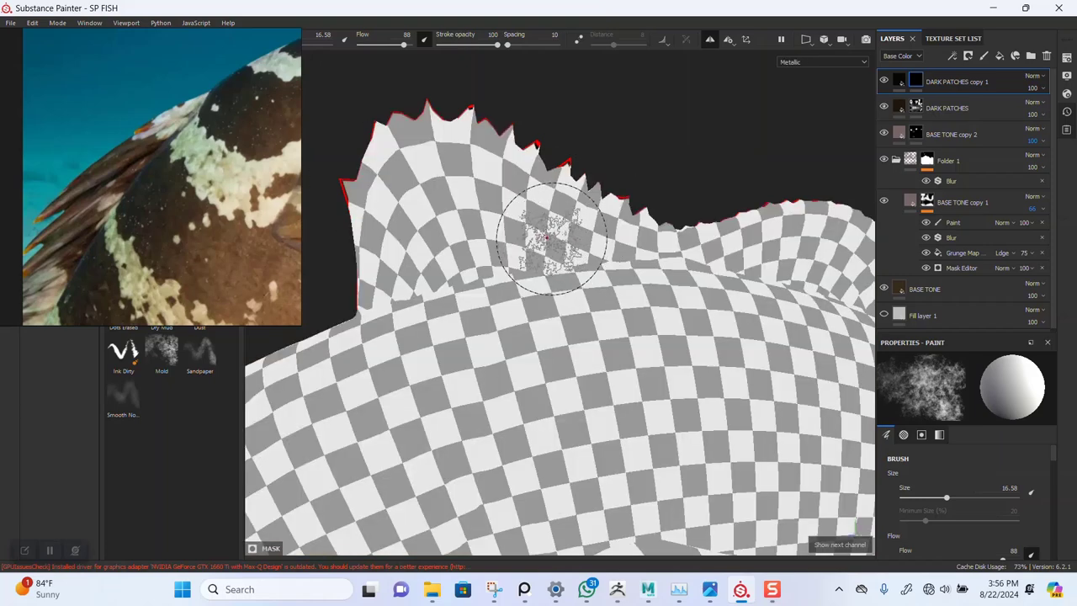
pyautogui.press('c')
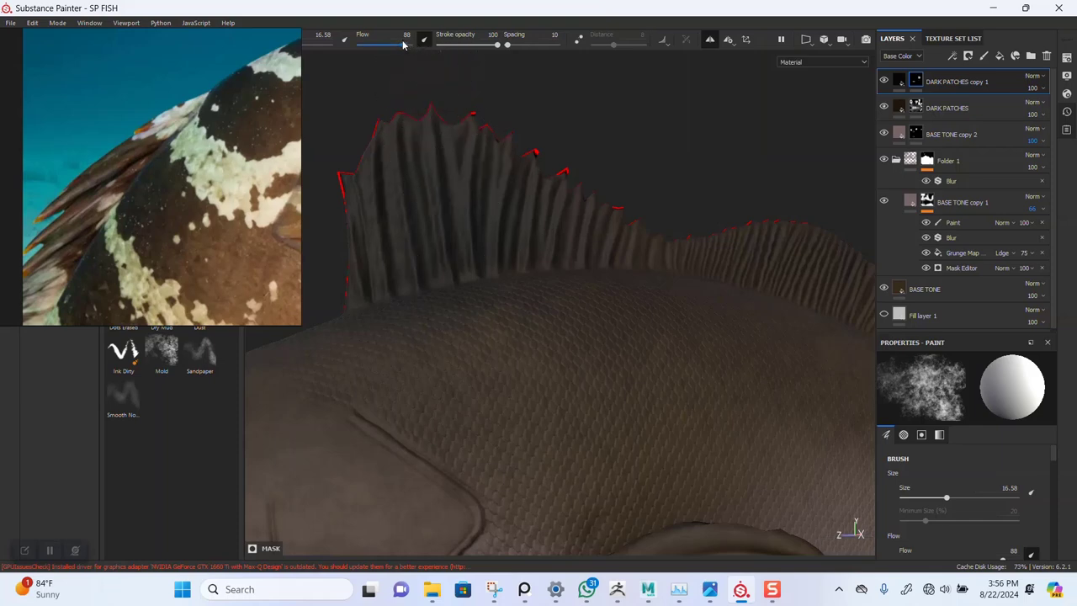
# Raise the brush flow to 100 and paint the near-black tone over the rear dorsal fin and along the upper back
pyautogui.keyDown('alt'); pyautogui.moveTo(497, 216); pyautogui.dragTo(501, 233); pyautogui.keyUp('alt')
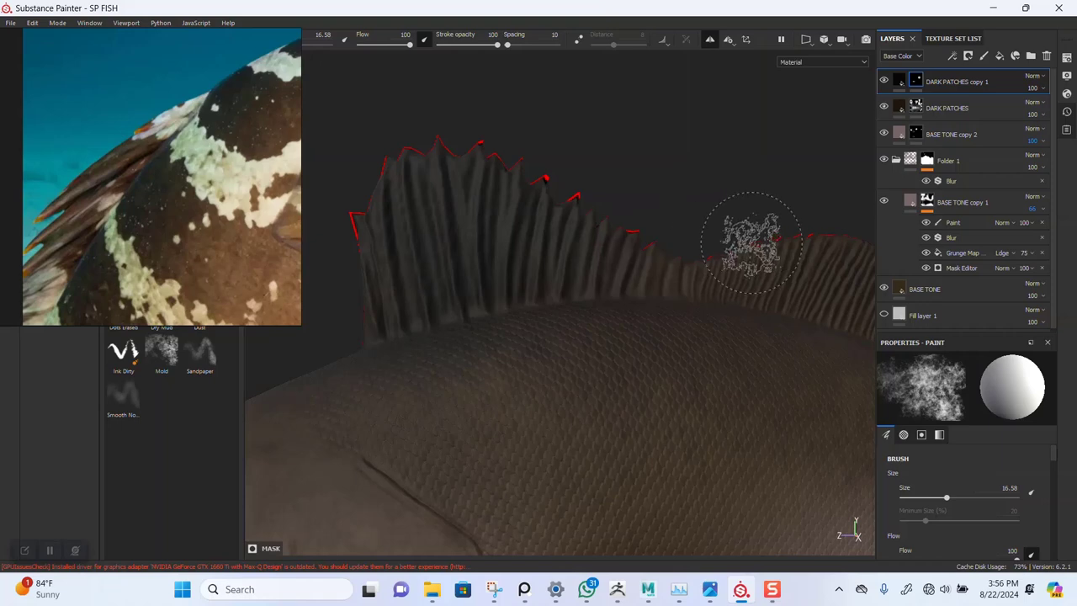
pyautogui.moveTo(734, 228)
pyautogui.keyDown('alt'); pyautogui.mouseDown()
pyautogui.moveTo(598, 236)
pyautogui.moveTo(473, 277)
pyautogui.mouseUp(); pyautogui.keyUp('alt')
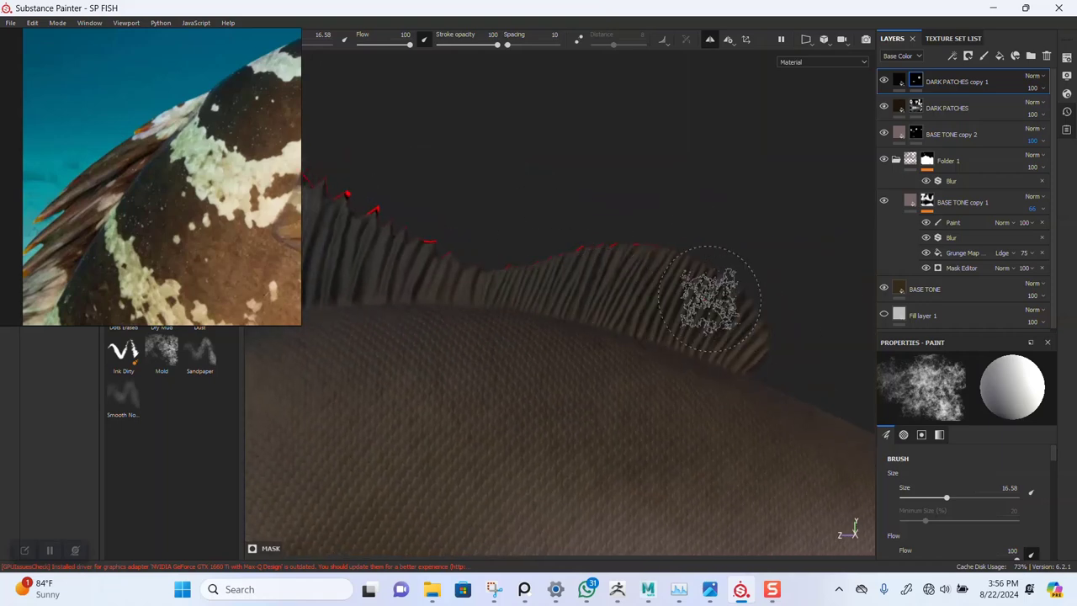
pyautogui.moveTo(712, 294)
pyautogui.keyDown('alt'); pyautogui.mouseDown()
pyautogui.moveTo(534, 264)
pyautogui.moveTo(634, 303)
pyautogui.mouseUp(); pyautogui.keyUp('alt')
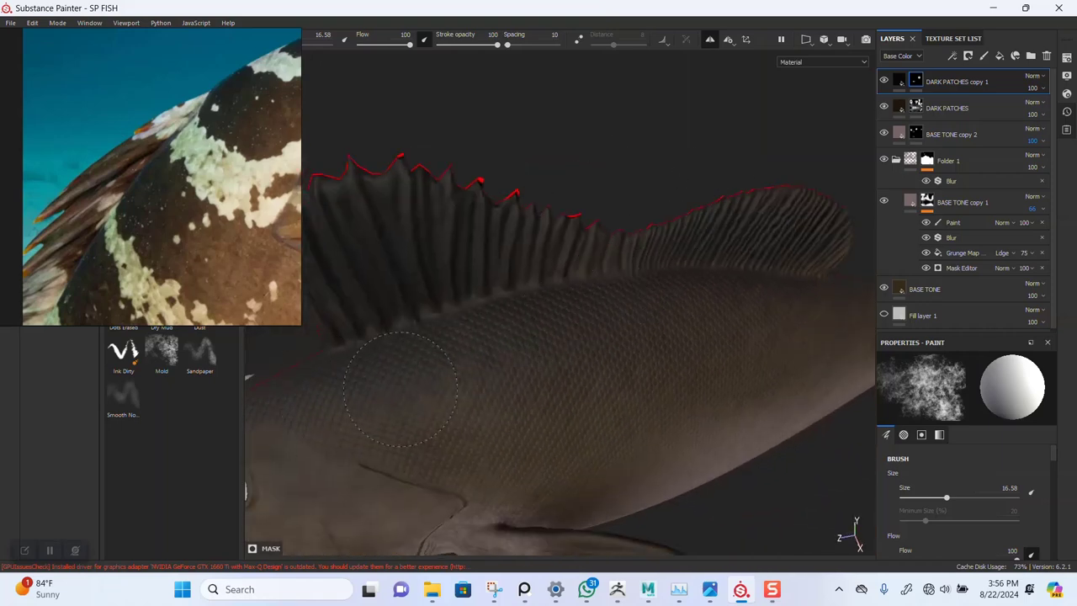
pyautogui.moveTo(728, 317)
pyautogui.keyDown('alt'); pyautogui.mouseDown()
pyautogui.moveTo(632, 228)
pyautogui.moveTo(607, 274)
pyautogui.moveTo(685, 211)
pyautogui.moveTo(557, 253)
pyautogui.mouseUp(); pyautogui.keyUp('alt')
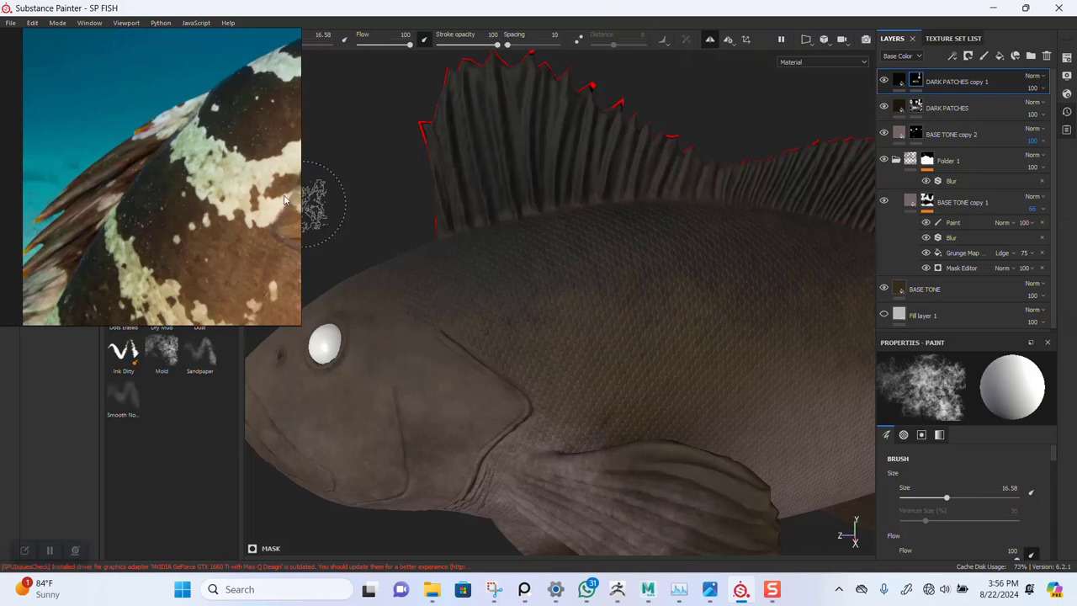
# Paint the near-black tone over the nape and along the top of the head, following the head markings in the reference photo
pyautogui.keyDown('alt'); pyautogui.moveTo(601, 300); pyautogui.dragTo(665, 258); pyautogui.keyUp('alt')
pyautogui.moveTo(291, 214); pyautogui.dragTo(179, 231, button='middle')
pyautogui.moveTo(286, 194); pyautogui.dragTo(230, 207, button='middle')
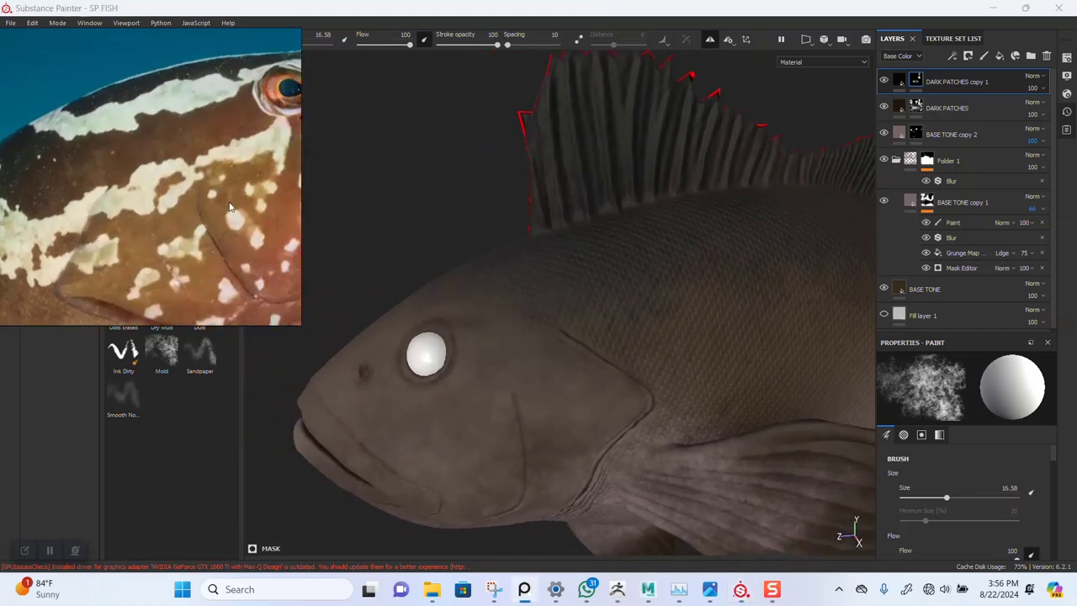
pyautogui.keyDown('alt'); pyautogui.moveTo(575, 281); pyautogui.dragTo(570, 304); pyautogui.keyUp('alt')
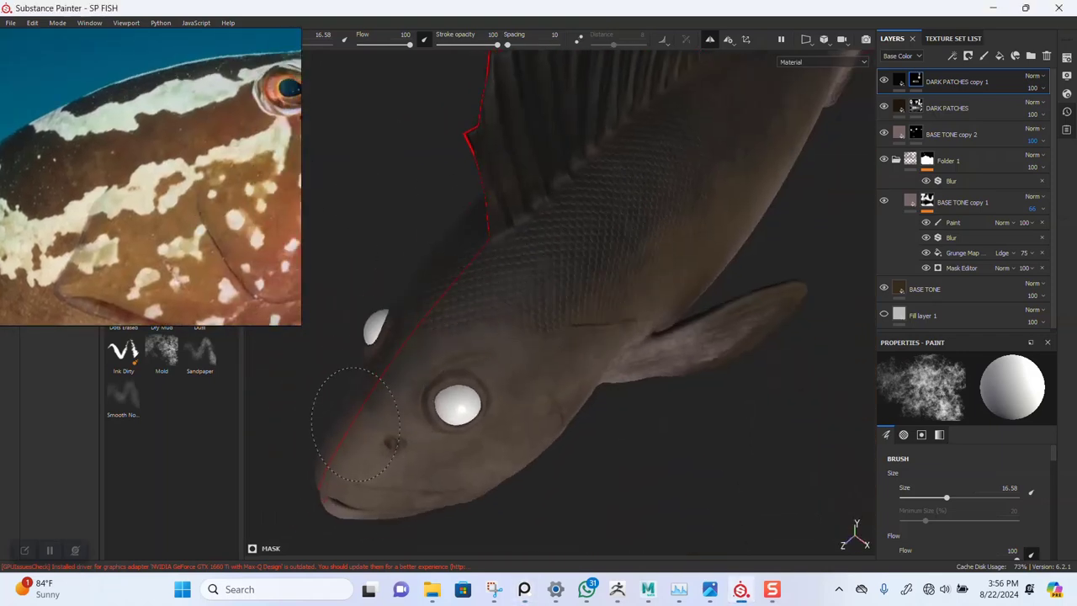
pyautogui.keyDown('alt'); pyautogui.moveTo(597, 283); pyautogui.dragTo(315, 221); pyautogui.keyUp('alt')
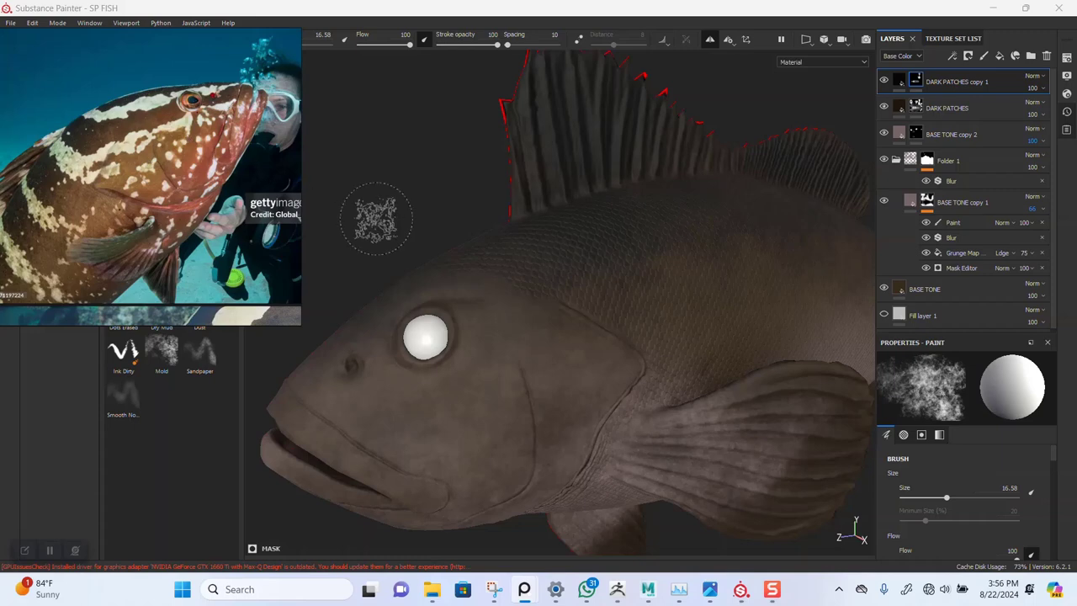
pyautogui.keyDown('alt'); pyautogui.moveTo(562, 337); pyautogui.dragTo(581, 308); pyautogui.keyUp('alt')
pyautogui.keyDown('alt'); pyautogui.moveTo(585, 370); pyautogui.dragTo(594, 238, button='middle'); pyautogui.keyUp('alt')
pyautogui.keyDown('alt'); pyautogui.moveTo(594, 239); pyautogui.dragTo(561, 294, button='right'); pyautogui.keyUp('alt')
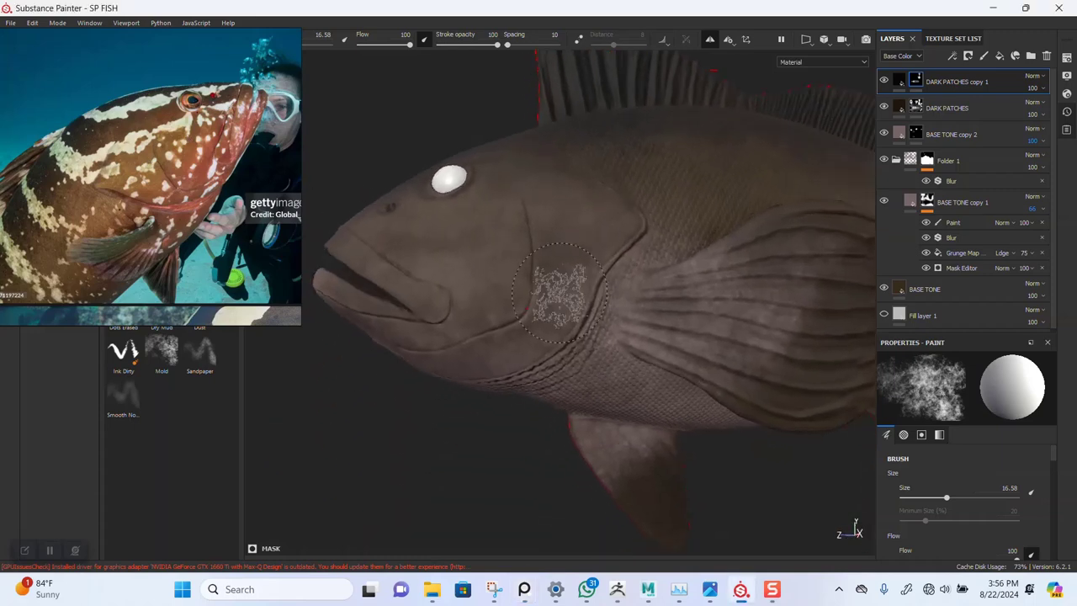
# Rename the DARK PATCHES copy 1 layer to BLACK TOP
pyautogui.moveTo(560, 294)
pyautogui.keyDown('alt'); pyautogui.mouseDown()
pyautogui.moveTo(529, 257)
pyautogui.moveTo(573, 281)
pyautogui.moveTo(546, 288)
pyautogui.mouseUp(); pyautogui.keyUp('alt')
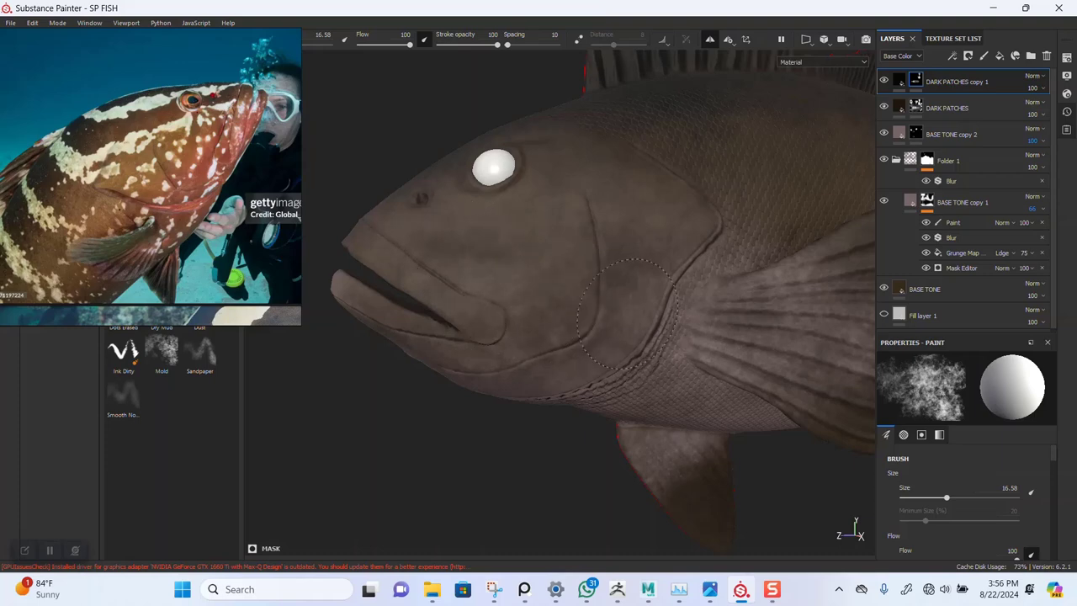
pyautogui.keyDown('alt'); pyautogui.moveTo(502, 329); pyautogui.dragTo(611, 266); pyautogui.keyUp('alt')
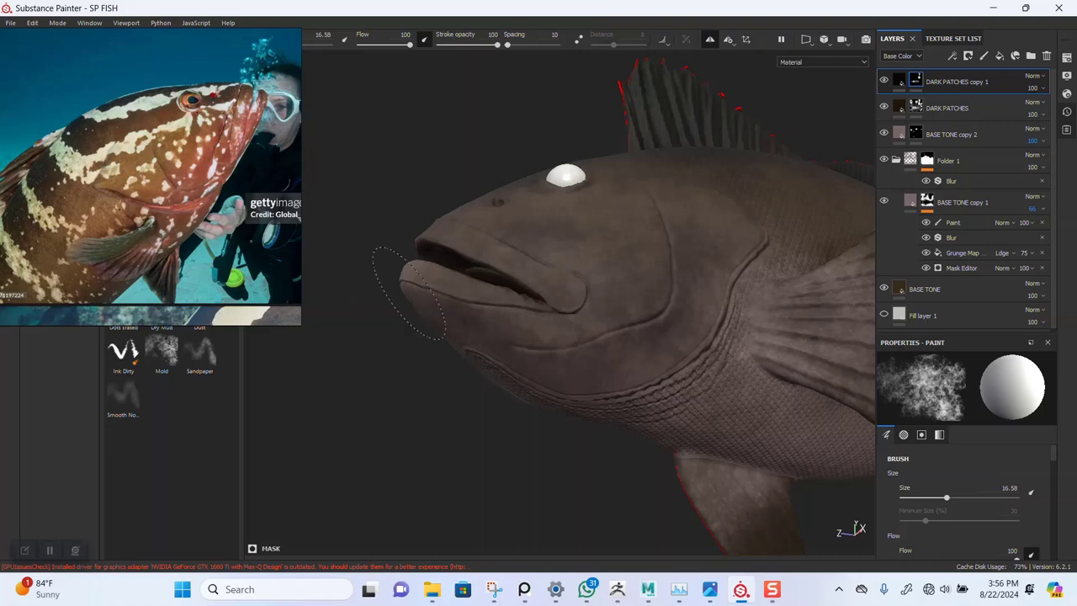
pyautogui.moveTo(410, 293)
pyautogui.keyDown('alt'); pyautogui.mouseDown()
pyautogui.moveTo(547, 324)
pyautogui.moveTo(568, 448)
pyautogui.mouseUp(); pyautogui.keyUp('alt')
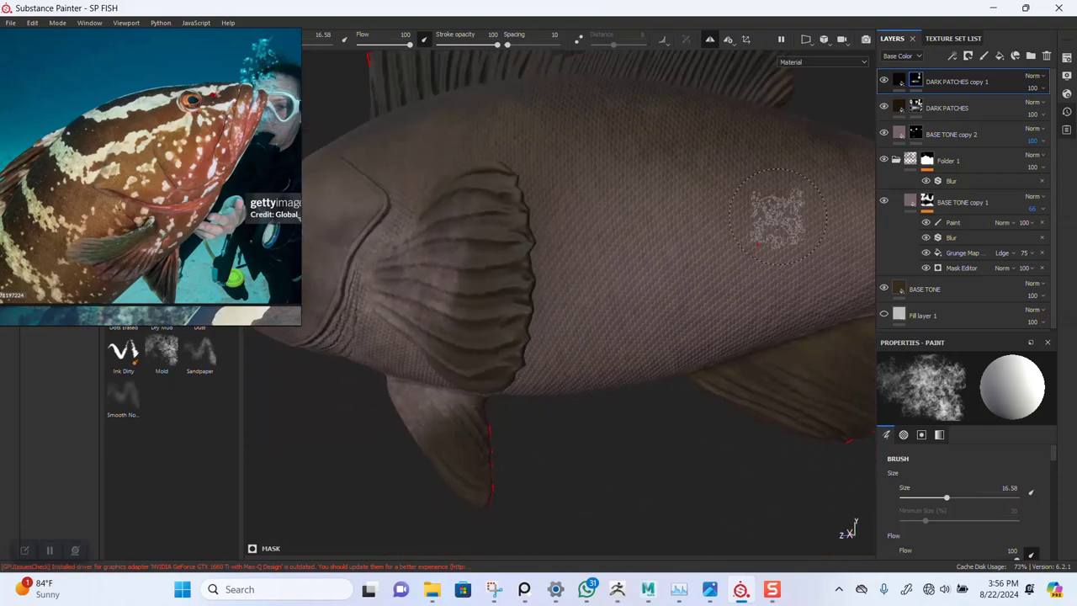
pyautogui.click(919, 110)
pyautogui.keyDown('alt'); pyautogui.moveTo(614, 318); pyautogui.dragTo(684, 225); pyautogui.keyUp('alt')
pyautogui.click(918, 83)
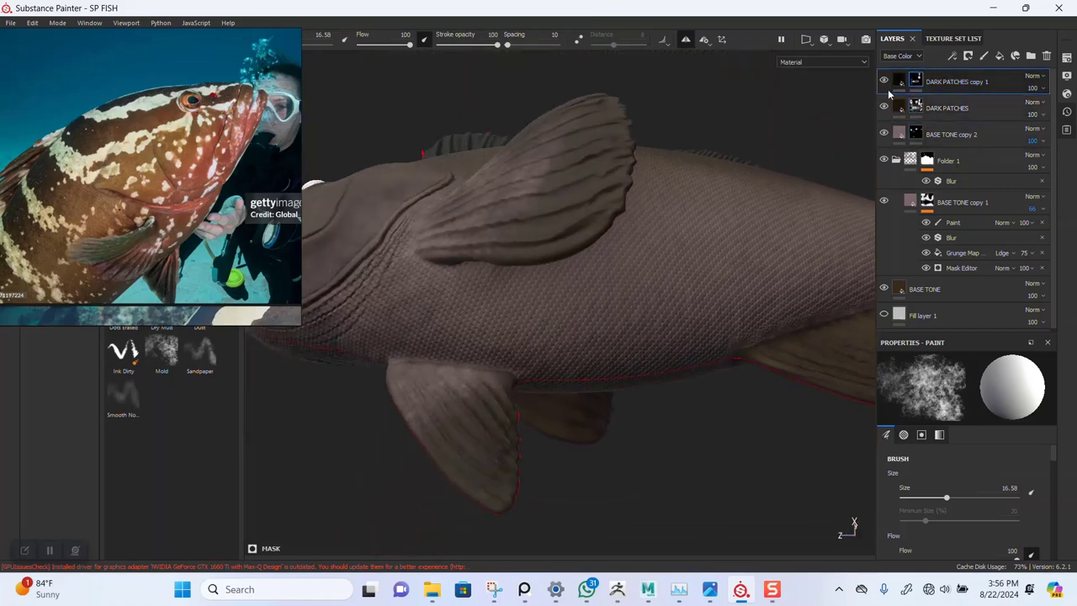
pyautogui.doubleClick(942, 82)
pyautogui.moveTo(923, 81)
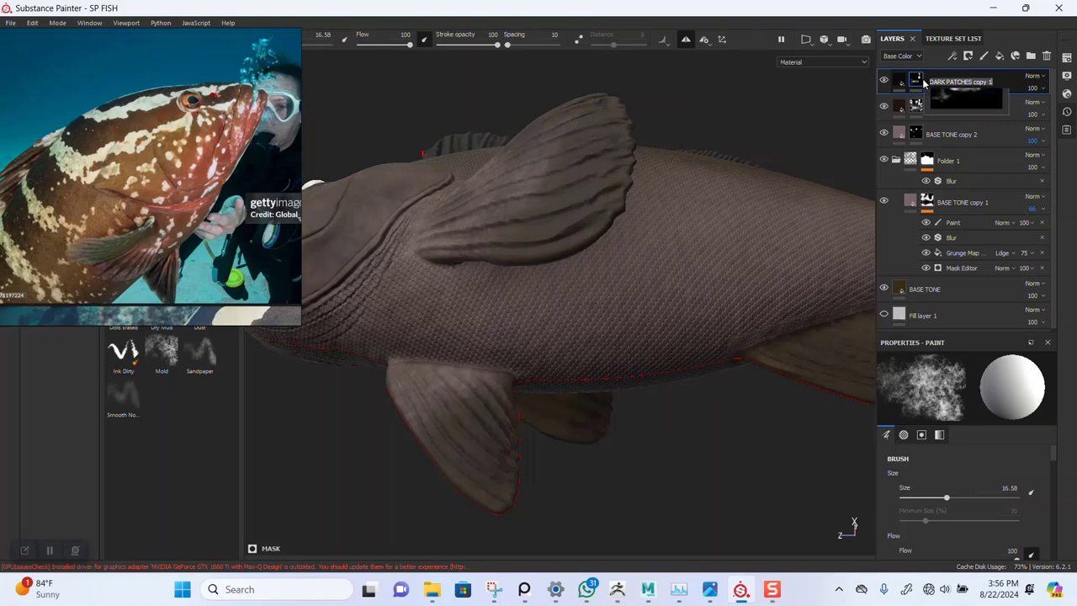
pyautogui.write('BLACK TOP')
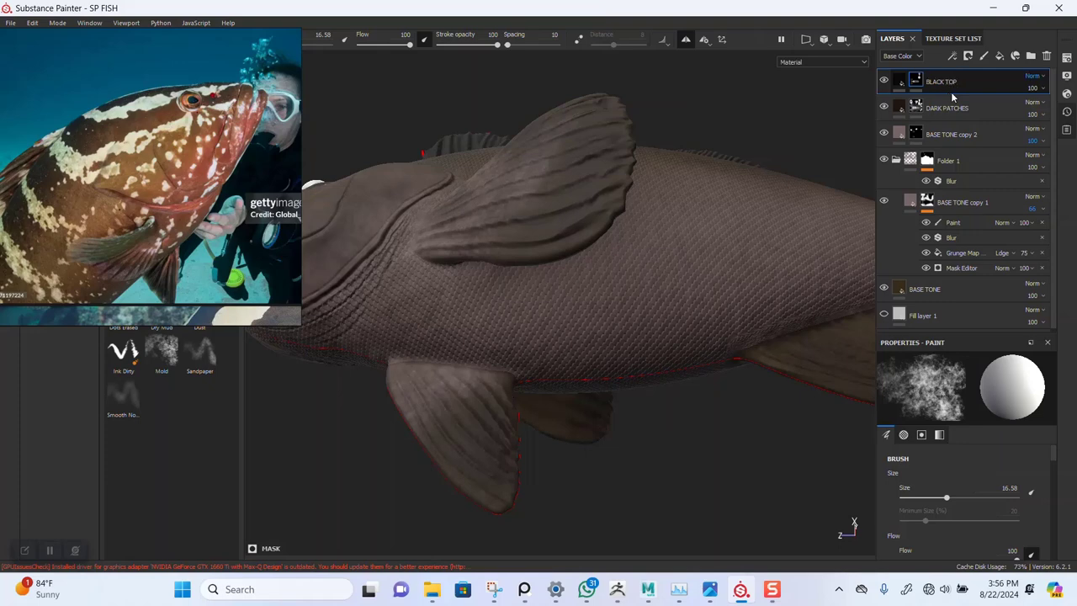
# Paint the dark brown tone over the pectoral fin in the DARK PATCHES layer's mask
pyautogui.click(953, 102)
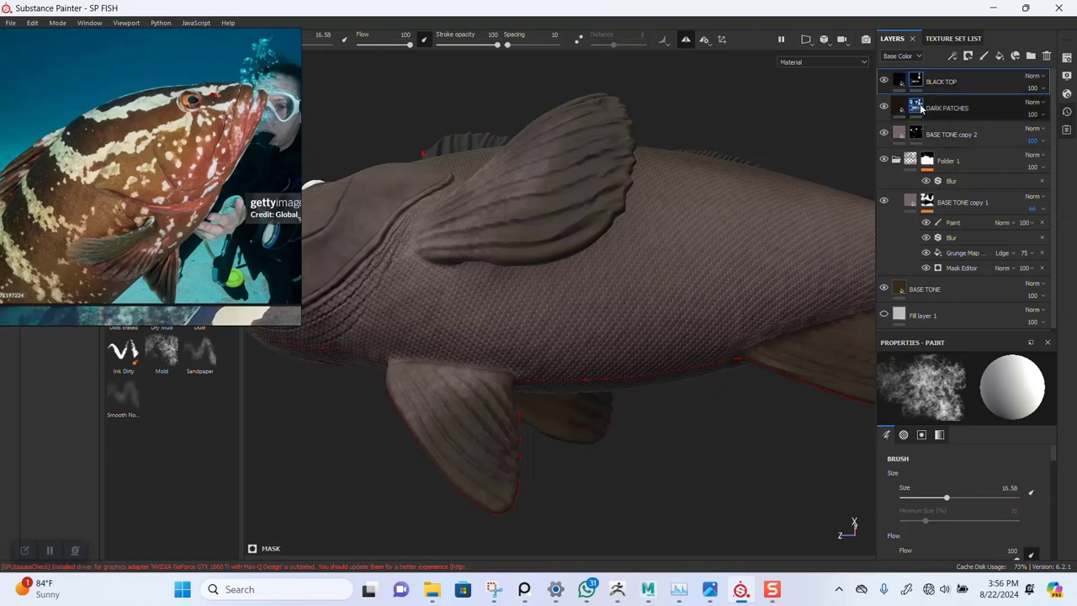
pyautogui.moveTo(548, 438)
pyautogui.keyDown('alt'); pyautogui.mouseDown()
pyautogui.moveTo(600, 272)
pyautogui.moveTo(685, 266)
pyautogui.moveTo(674, 263)
pyautogui.mouseUp(); pyautogui.keyUp('alt')
pyautogui.scroll(3, 608, 326)
pyautogui.keyDown('alt'); pyautogui.moveTo(620, 317); pyautogui.dragTo(611, 404); pyautogui.keyUp('alt')
pyautogui.scroll(-5, 639, 253)
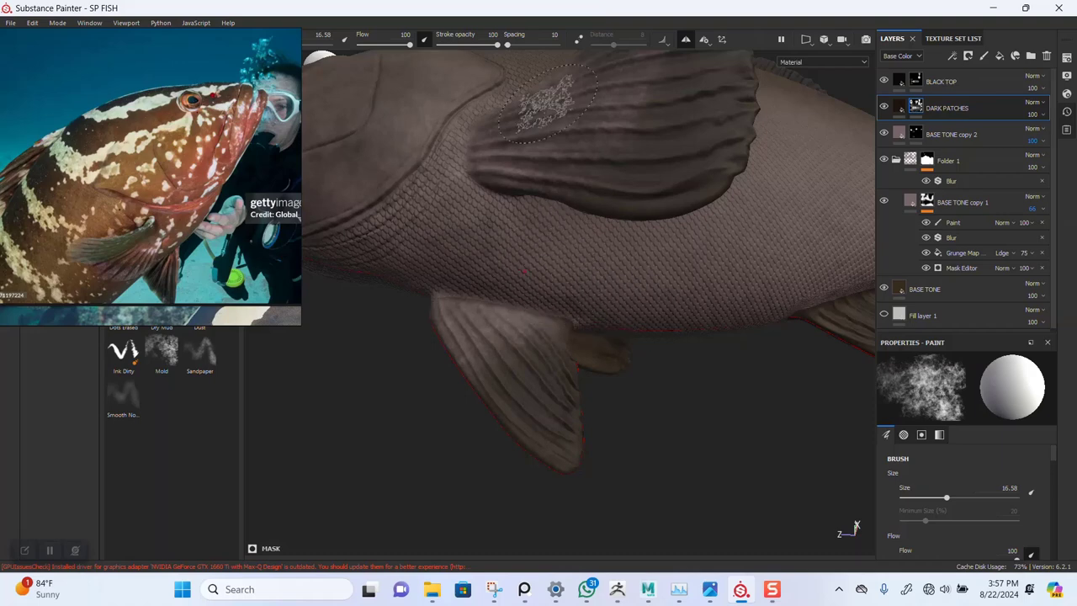
# Set the brush flow to 45 and stroke opacity to 49, and review the fins, belly and tail from several sides
pyautogui.moveTo(497, 45); pyautogui.dragTo(383, 45)
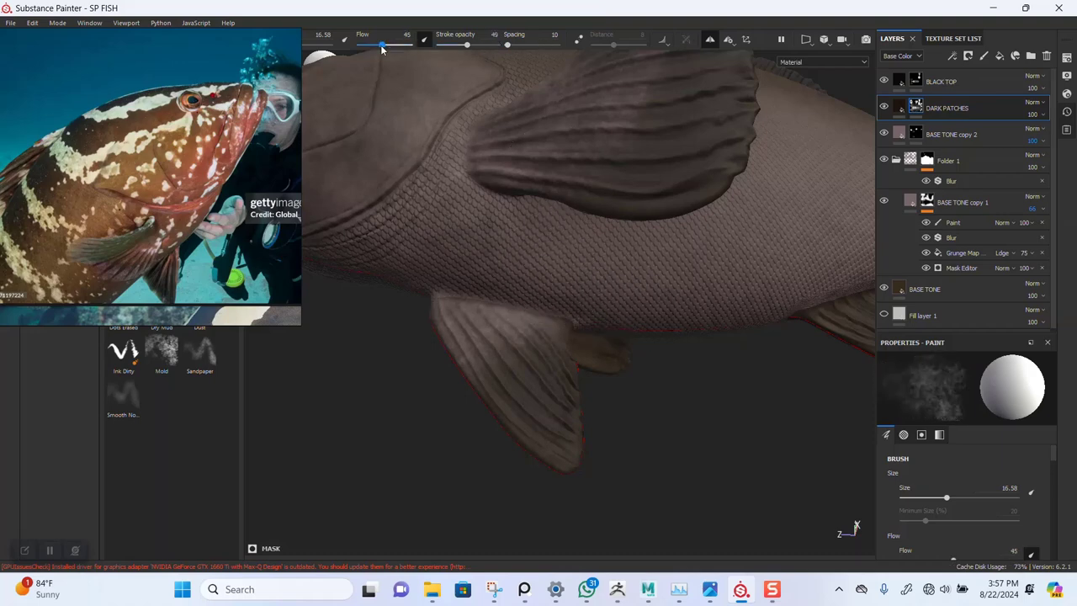
pyautogui.keyDown('alt'); pyautogui.moveTo(493, 220); pyautogui.dragTo(529, 276); pyautogui.keyUp('alt')
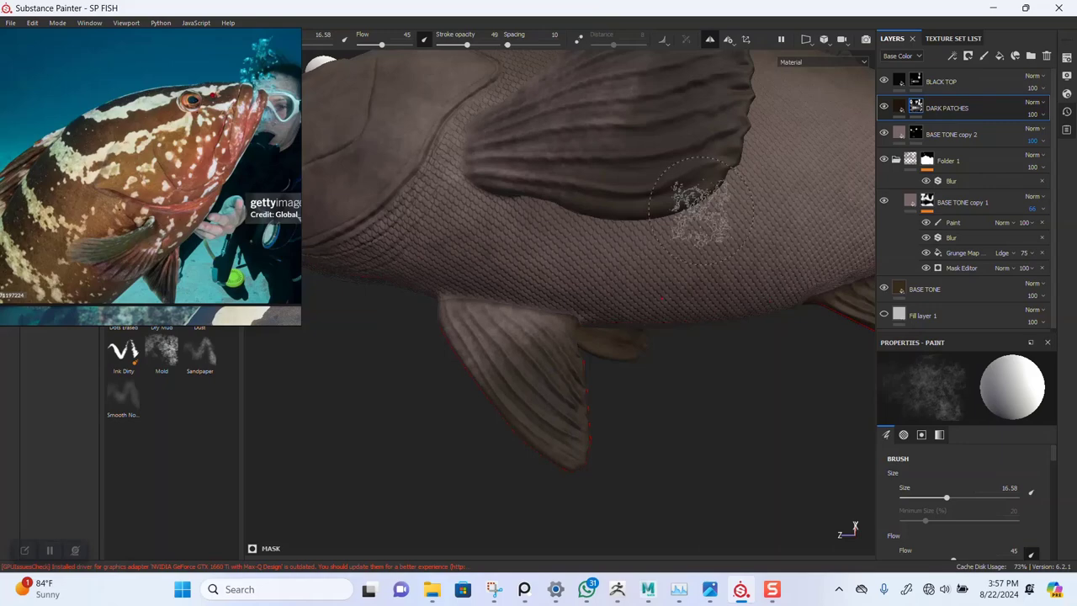
pyautogui.keyDown('alt'); pyautogui.moveTo(697, 207); pyautogui.dragTo(517, 229, button='middle'); pyautogui.keyUp('alt')
pyautogui.keyDown('alt'); pyautogui.moveTo(554, 264); pyautogui.dragTo(690, 240); pyautogui.keyUp('alt')
pyautogui.keyDown('alt'); pyautogui.moveTo(691, 241); pyautogui.dragTo(506, 283, button='middle'); pyautogui.keyUp('alt')
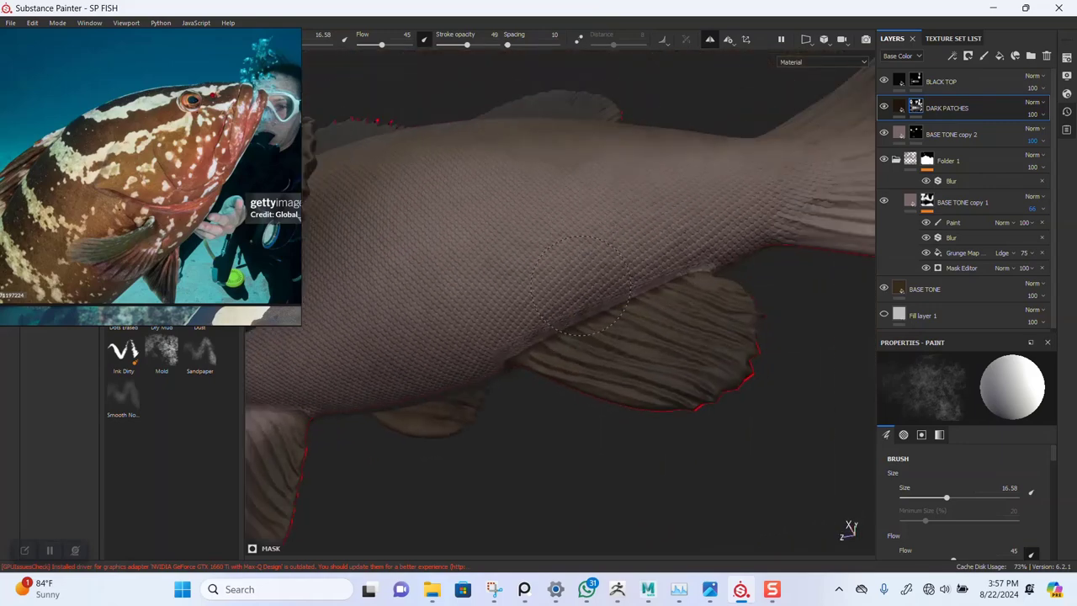
pyautogui.keyDown('alt'); pyautogui.moveTo(702, 211); pyautogui.dragTo(600, 324); pyautogui.keyUp('alt')
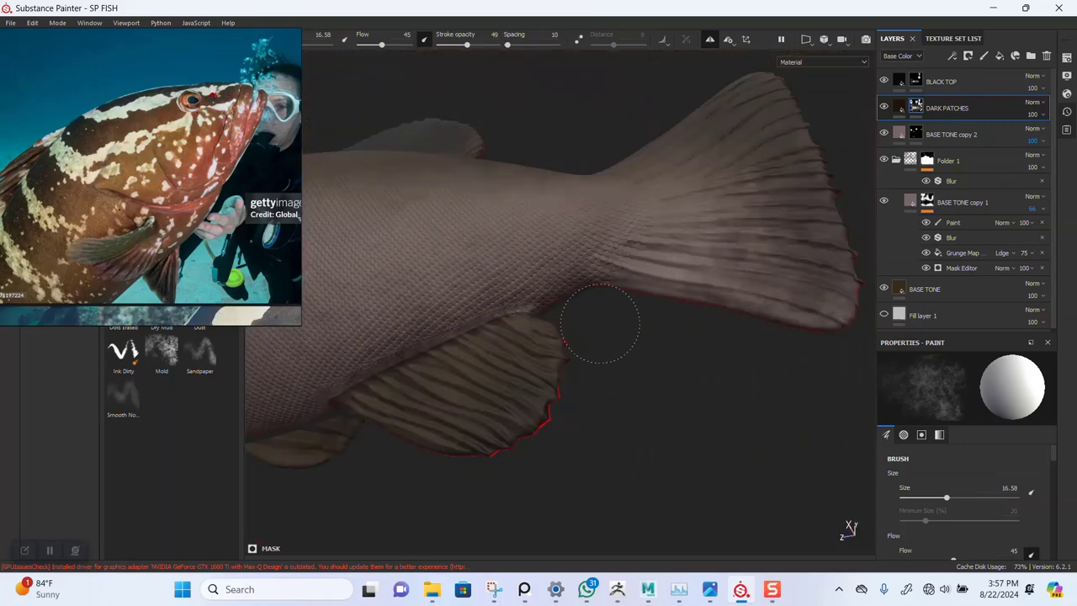
pyautogui.keyDown('alt'); pyautogui.moveTo(457, 320); pyautogui.dragTo(610, 291); pyautogui.keyUp('alt')
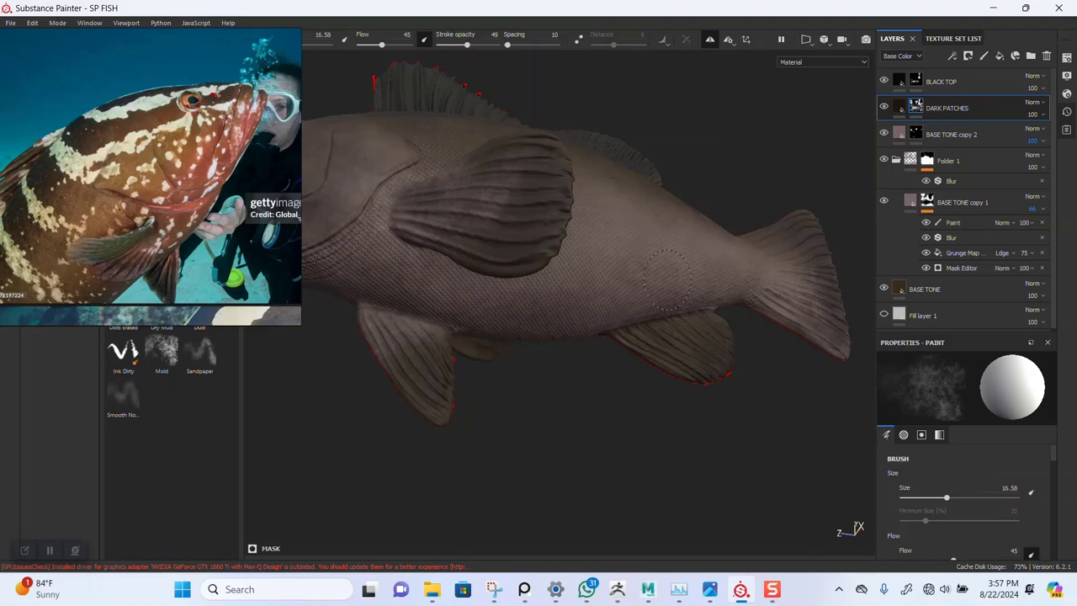
pyautogui.keyDown('alt'); pyautogui.moveTo(691, 321); pyautogui.dragTo(581, 277, button='right'); pyautogui.keyUp('alt')
pyautogui.keyDown('alt'); pyautogui.moveTo(580, 278); pyautogui.dragTo(585, 223); pyautogui.keyUp('alt')
pyautogui.keyDown('alt'); pyautogui.moveTo(585, 224); pyautogui.dragTo(592, 303, button='middle'); pyautogui.keyUp('alt')
pyautogui.keyDown('alt'); pyautogui.moveTo(592, 303); pyautogui.dragTo(580, 286, button='right'); pyautogui.keyUp('alt')
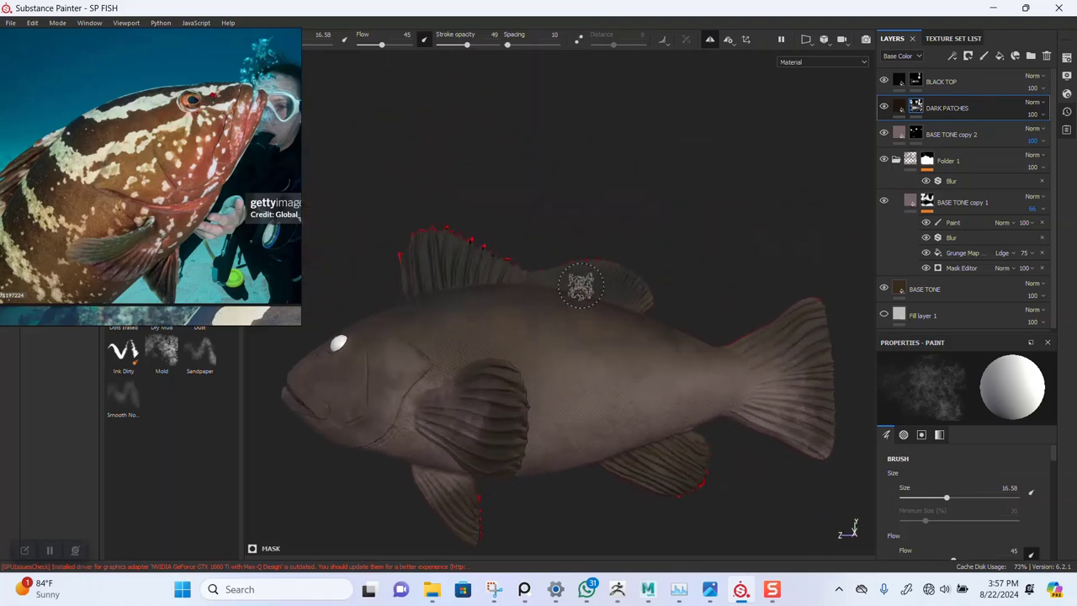
# Switch to the BLACK TOP layer's mask and paint darkening over the pectoral and pelvic fins
pyautogui.keyDown('alt'); pyautogui.moveTo(580, 286); pyautogui.dragTo(569, 278); pyautogui.keyUp('alt')
pyautogui.keyDown('alt'); pyautogui.moveTo(569, 278); pyautogui.dragTo(567, 324, button='right'); pyautogui.keyUp('alt')
pyautogui.keyDown('alt'); pyautogui.moveTo(567, 324); pyautogui.dragTo(576, 328); pyautogui.keyUp('alt')
pyautogui.keyDown('alt'); pyautogui.moveTo(577, 328); pyautogui.dragTo(594, 268, button='middle'); pyautogui.keyUp('alt')
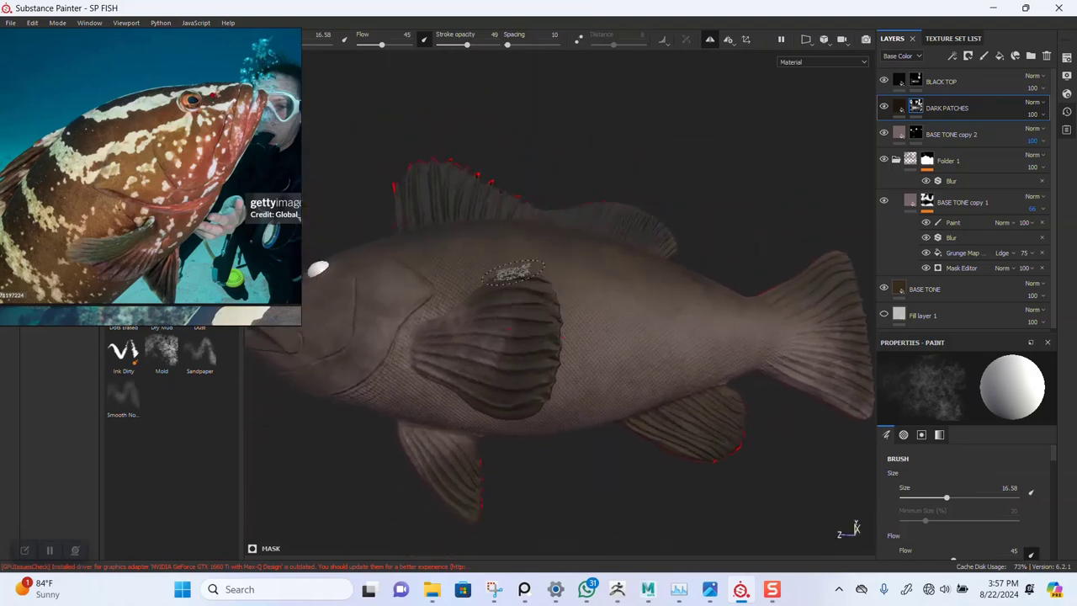
pyautogui.scroll(4, 513, 272)
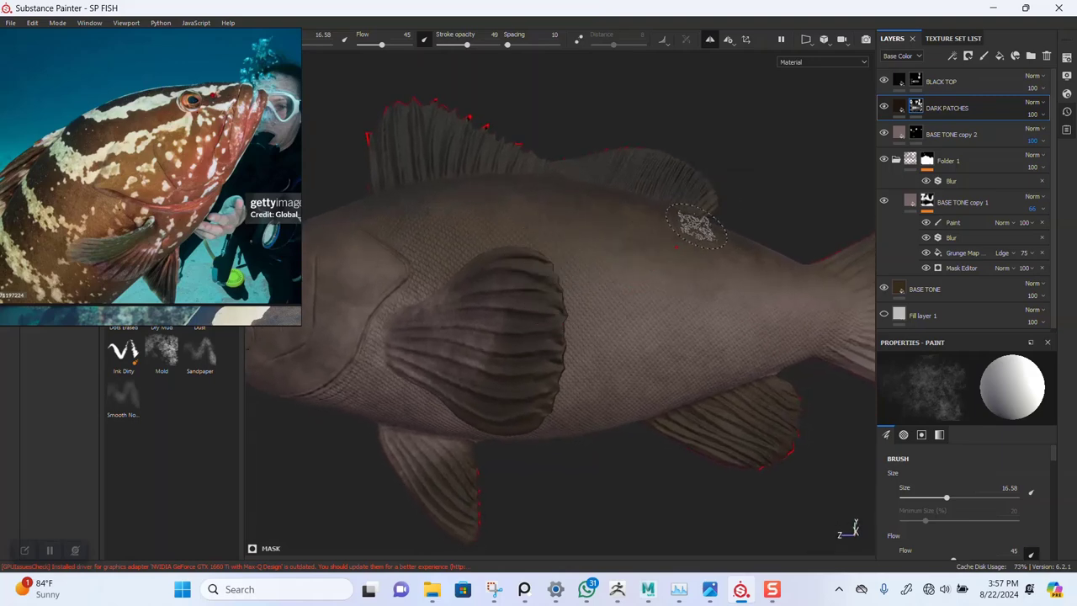
pyautogui.click(918, 83)
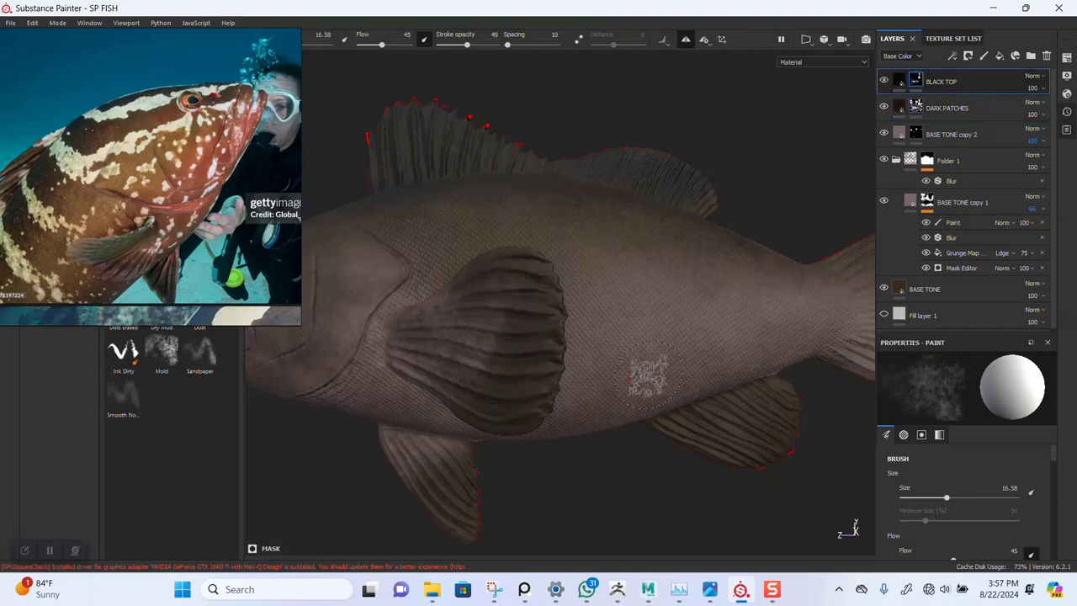
pyautogui.keyDown('alt'); pyautogui.moveTo(648, 376); pyautogui.dragTo(700, 305, button='middle'); pyautogui.keyUp('alt')
pyautogui.moveTo(701, 304)
pyautogui.keyDown('alt'); pyautogui.mouseDown()
pyautogui.moveTo(714, 269)
pyautogui.moveTo(699, 298)
pyautogui.moveTo(715, 303)
pyautogui.moveTo(707, 295)
pyautogui.mouseUp(); pyautogui.keyUp('alt')
pyautogui.keyDown('alt'); pyautogui.moveTo(707, 295); pyautogui.dragTo(748, 323, button='middle'); pyautogui.keyUp('alt')
pyautogui.keyDown('alt'); pyautogui.moveTo(714, 316); pyautogui.dragTo(705, 337); pyautogui.keyUp('alt')
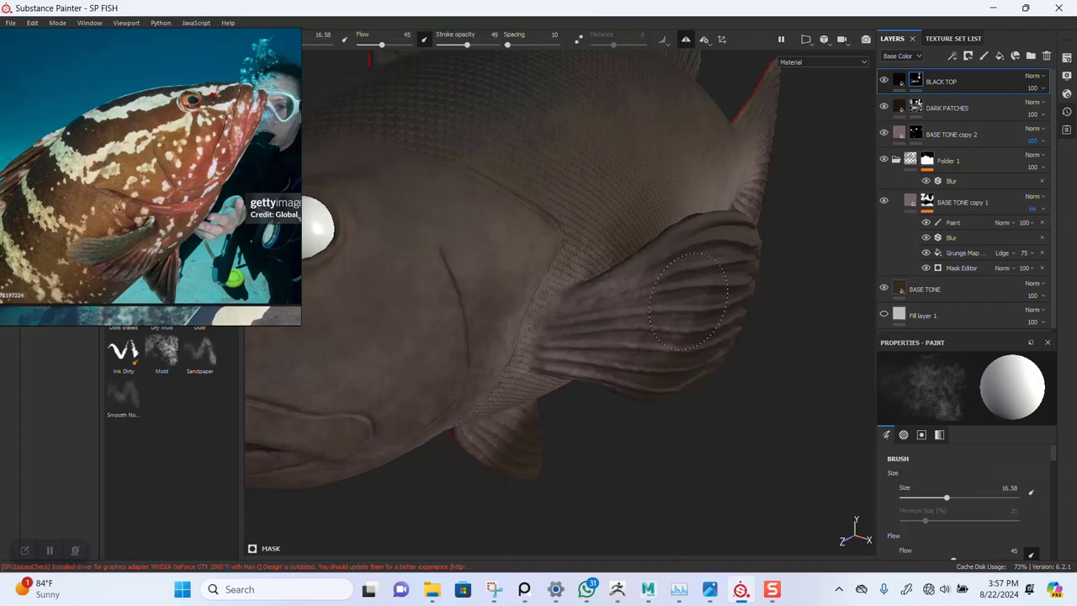
pyautogui.keyDown('alt'); pyautogui.moveTo(734, 309); pyautogui.dragTo(563, 394); pyautogui.keyUp('alt')
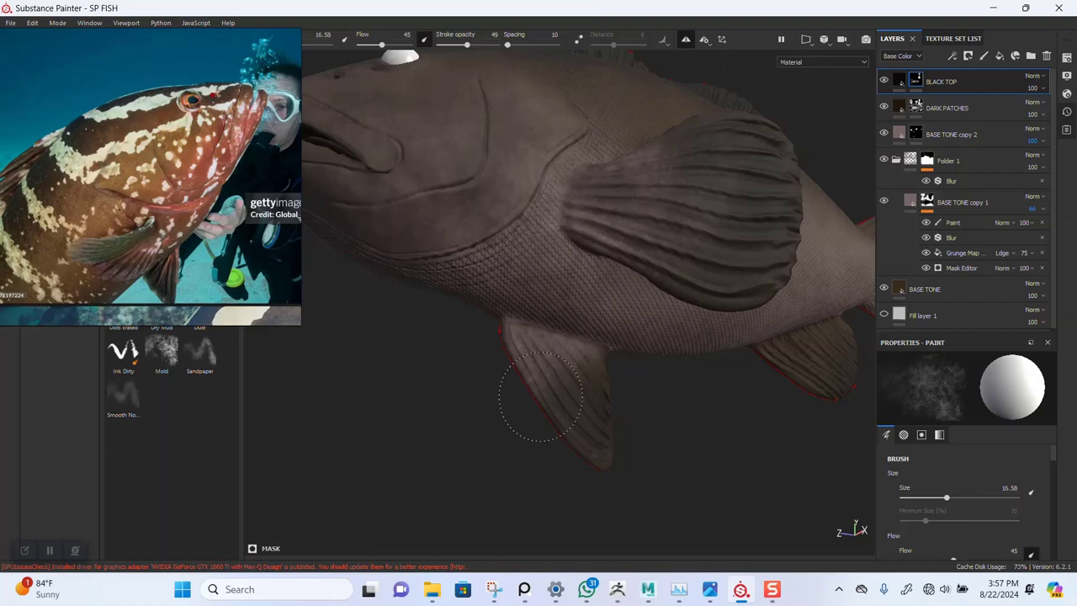
# Paint darkening over the anal fin and the outer edge of the tail fin on the BLACK TOP mask
pyautogui.moveTo(702, 413)
pyautogui.keyDown('alt'); pyautogui.mouseDown()
pyautogui.moveTo(707, 392)
pyautogui.moveTo(695, 399)
pyautogui.mouseUp(); pyautogui.keyUp('alt')
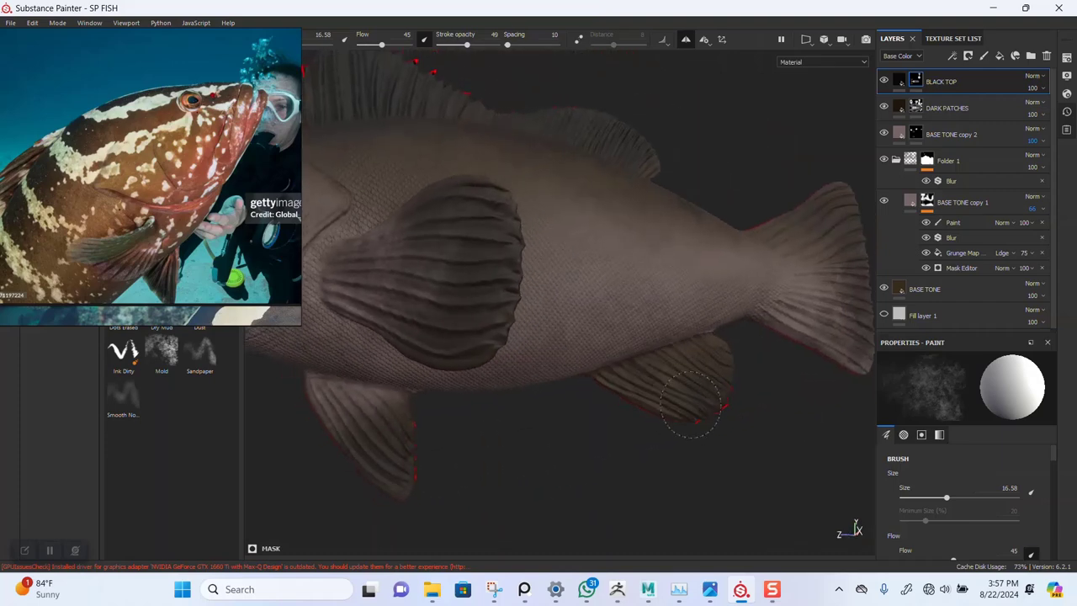
pyautogui.keyDown('alt'); pyautogui.moveTo(763, 350); pyautogui.dragTo(704, 325); pyautogui.keyUp('alt')
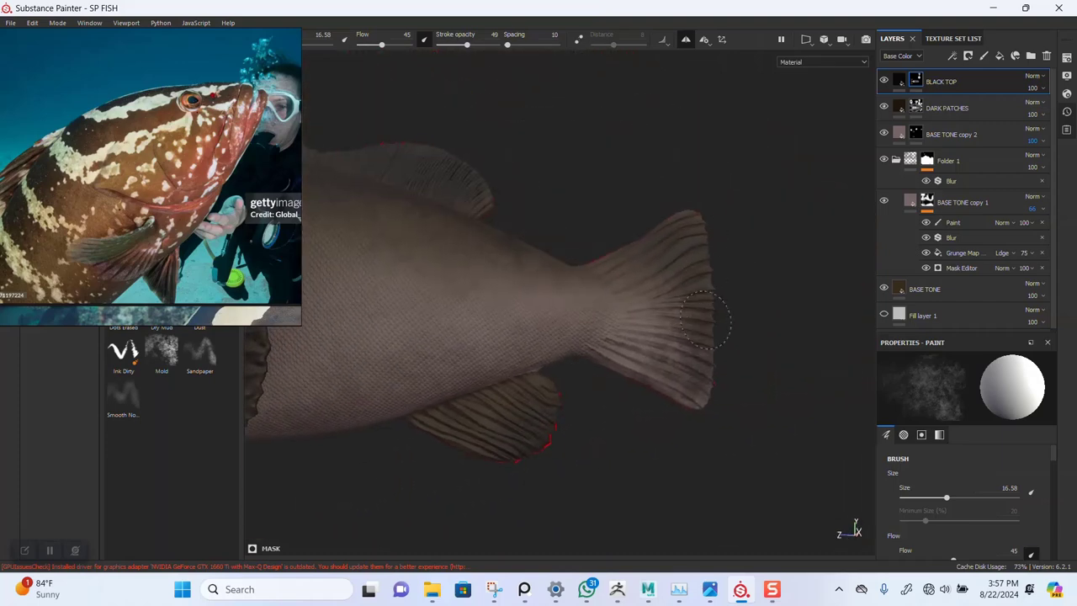
pyautogui.keyDown('alt'); pyautogui.moveTo(718, 310); pyautogui.dragTo(589, 306, button='right'); pyautogui.keyUp('alt')
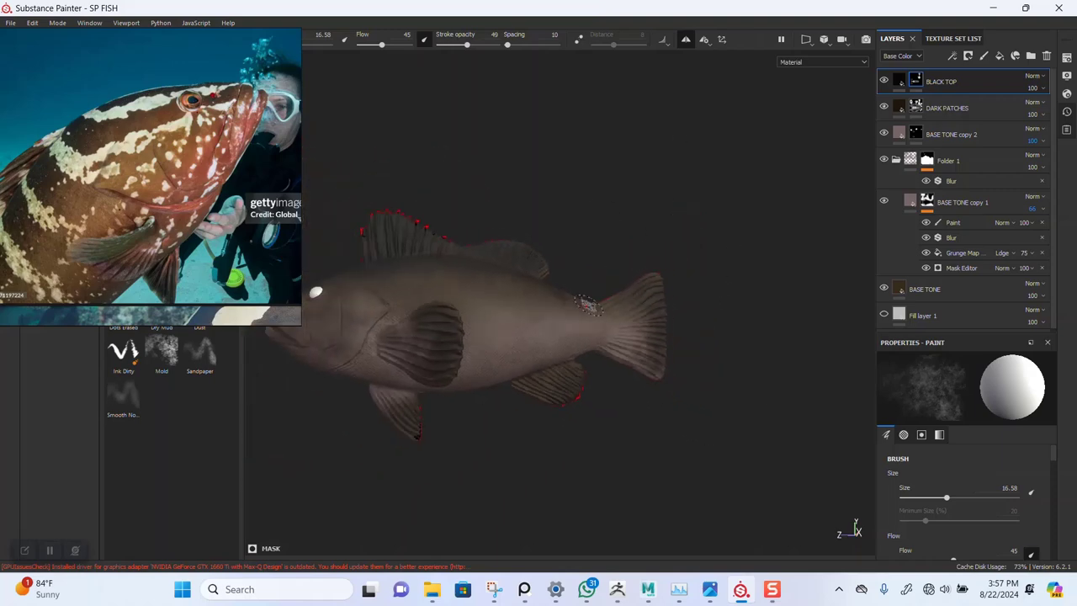
pyautogui.keyDown('alt'); pyautogui.moveTo(589, 305); pyautogui.dragTo(732, 324, button='middle'); pyautogui.keyUp('alt')
pyautogui.keyDown('alt'); pyautogui.moveTo(647, 416); pyautogui.dragTo(686, 413, button='right'); pyautogui.keyUp('alt')
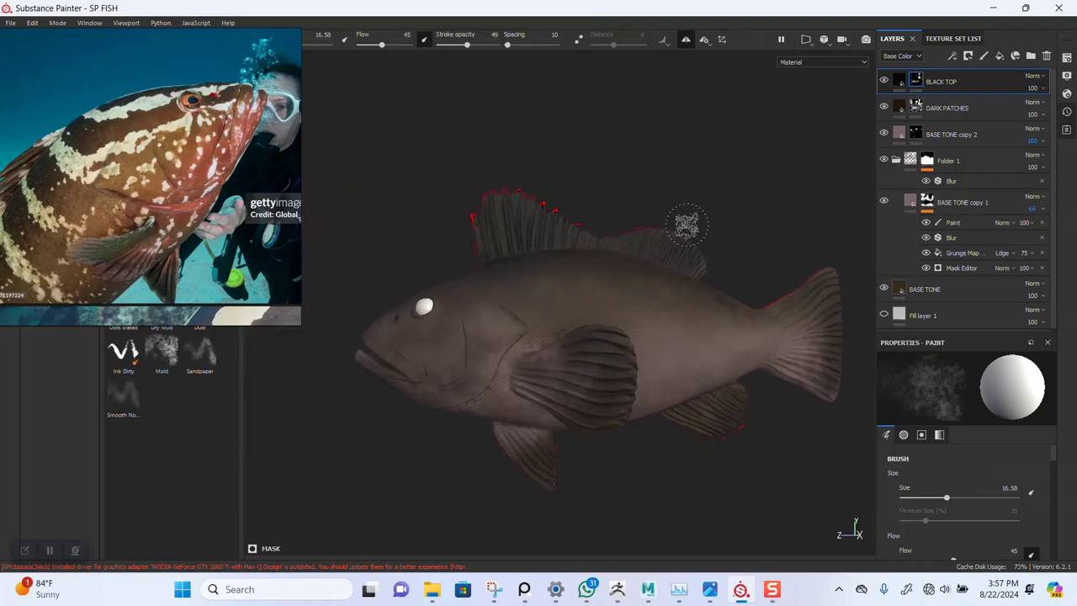
# Duplicate the BLACK TOP layer and replace the copy's mask with an empty black mask
pyautogui.hotkey('ctrl', 'd')
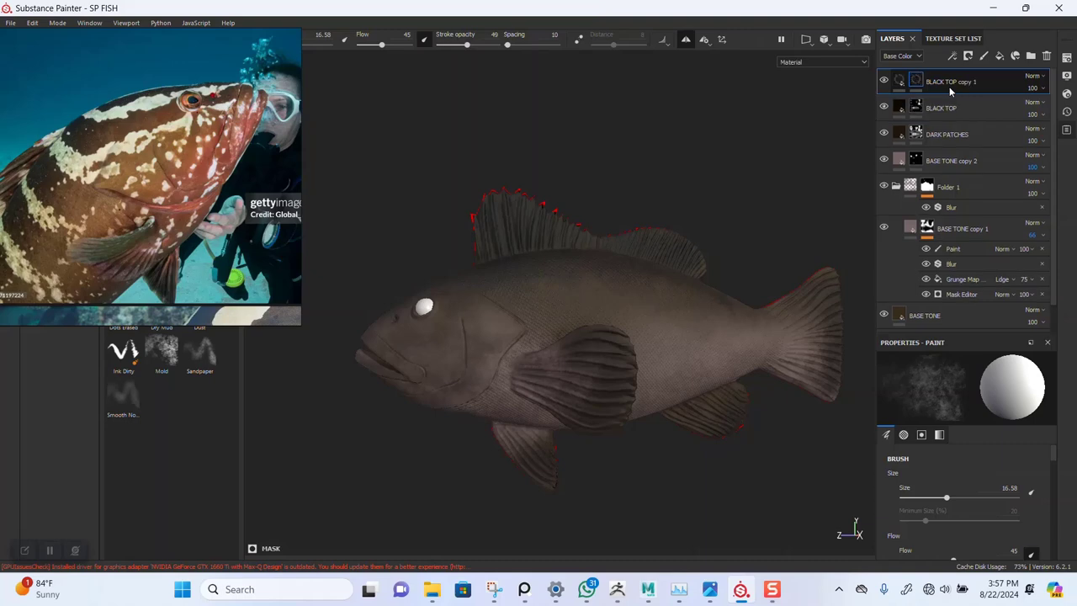
pyautogui.rightClick(927, 82)
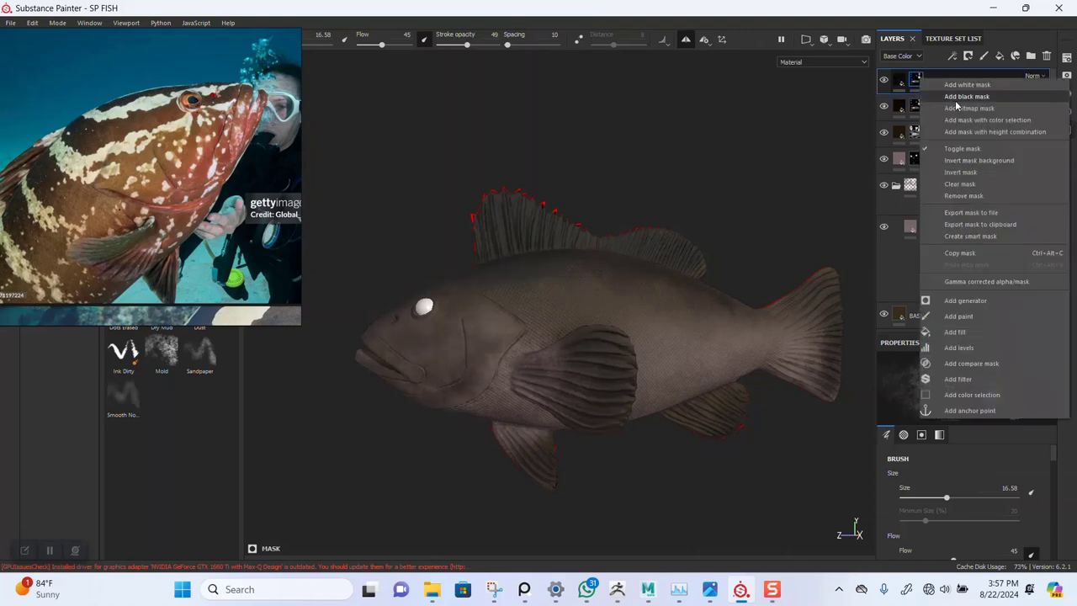
pyautogui.click(955, 96)
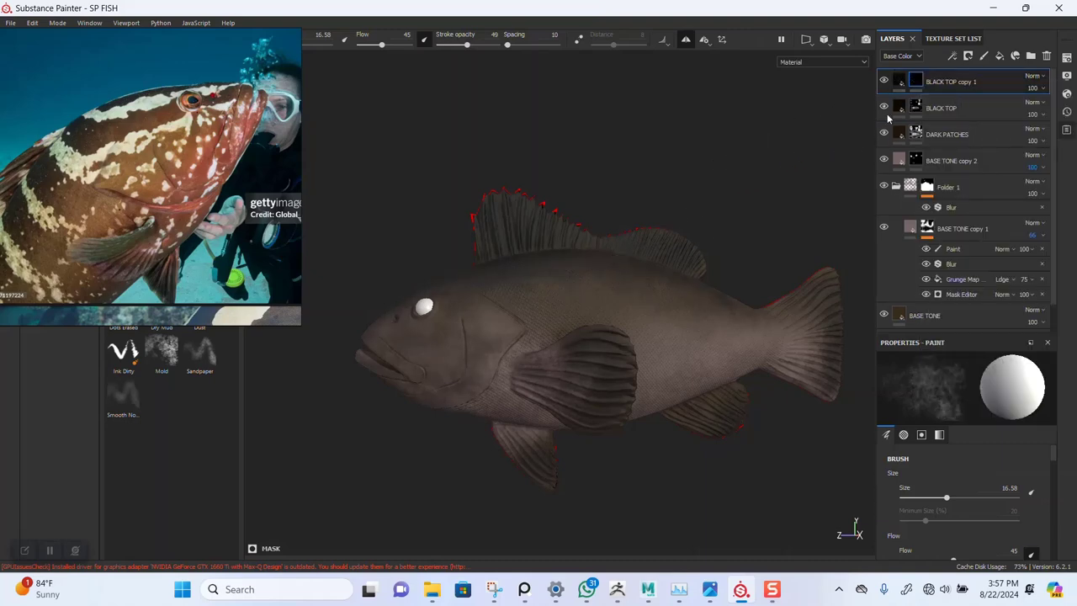
# Set the BLACK TOP copy 1 base color to an orange-brown sampled from the fish's skin in the reference photo
pyautogui.click(899, 81)
pyautogui.scroll(3, 104, 215)
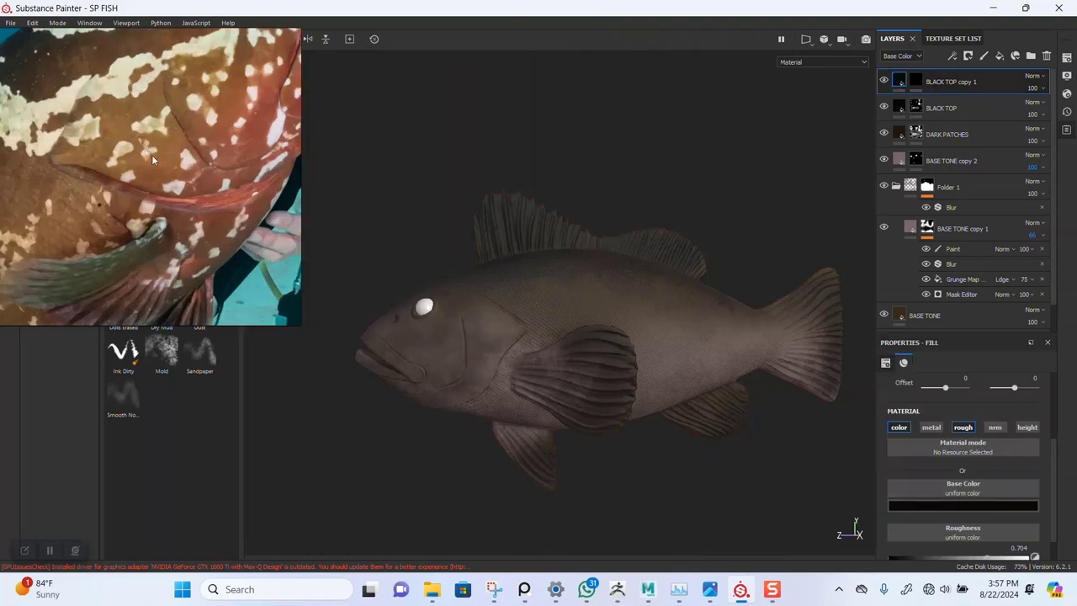
pyautogui.click(918, 507)
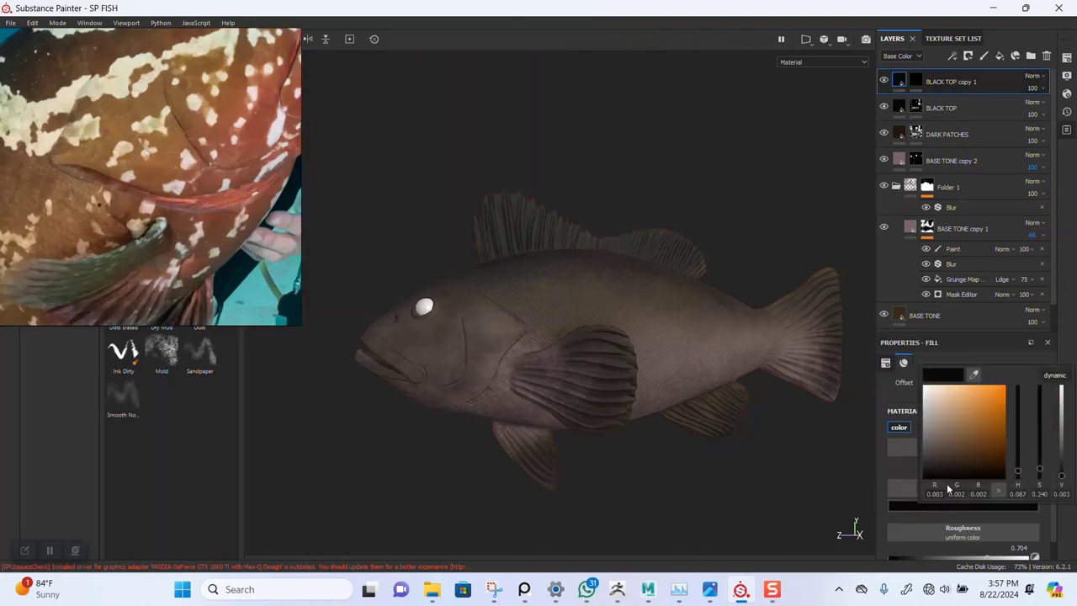
pyautogui.moveTo(975, 374); pyautogui.dragTo(112, 113)
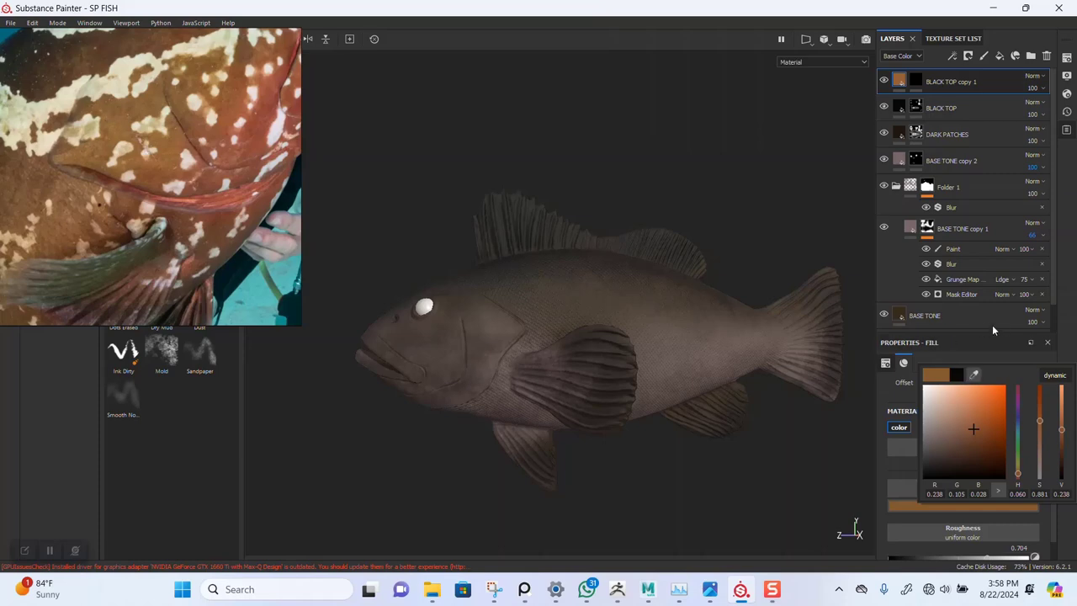
pyautogui.click(1073, 325)
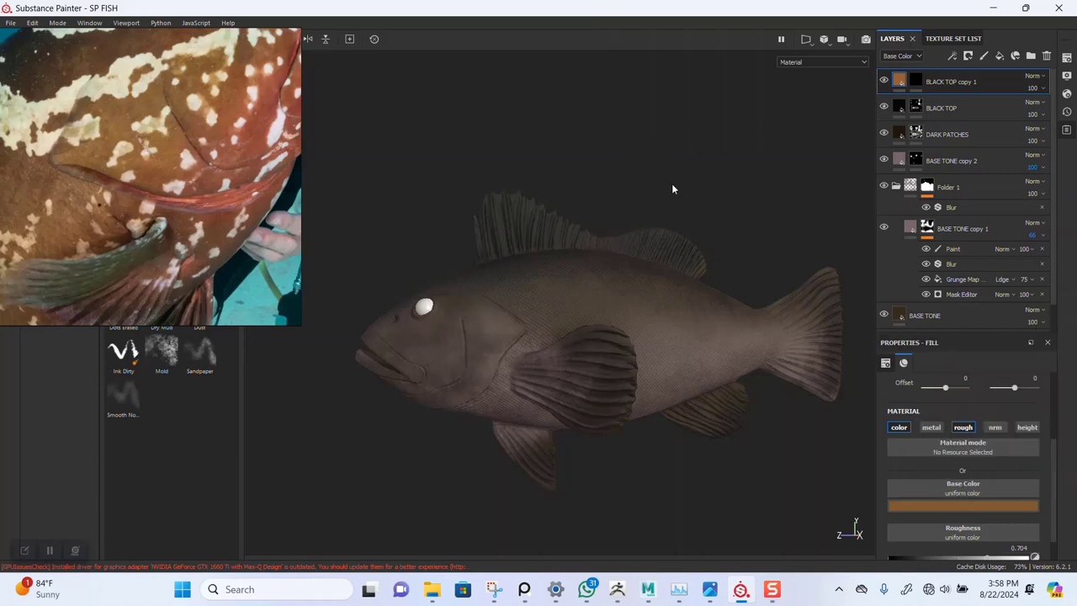
# Paint the orange-brown tint over the cheek and gill cover on the BLACK TOP copy 1 mask with brush size 25.73
pyautogui.keyDown('alt'); pyautogui.moveTo(558, 345); pyautogui.dragTo(567, 363, button='right'); pyautogui.keyUp('alt')
pyautogui.click(917, 81)
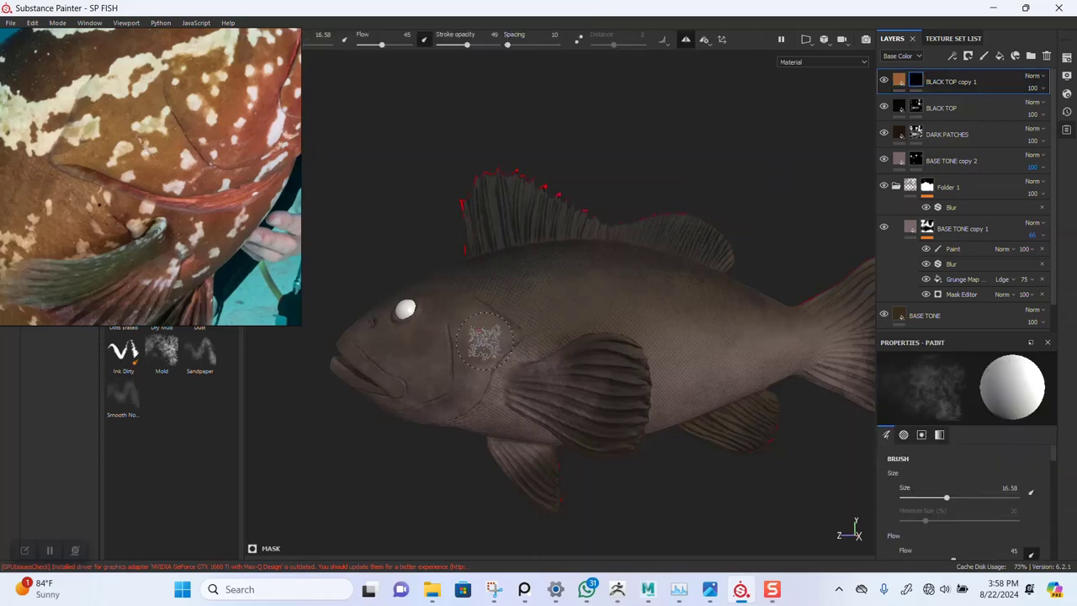
pyautogui.press(']')
pyautogui.press(']')
pyautogui.press(']')
pyautogui.press(']')
pyautogui.press(']')
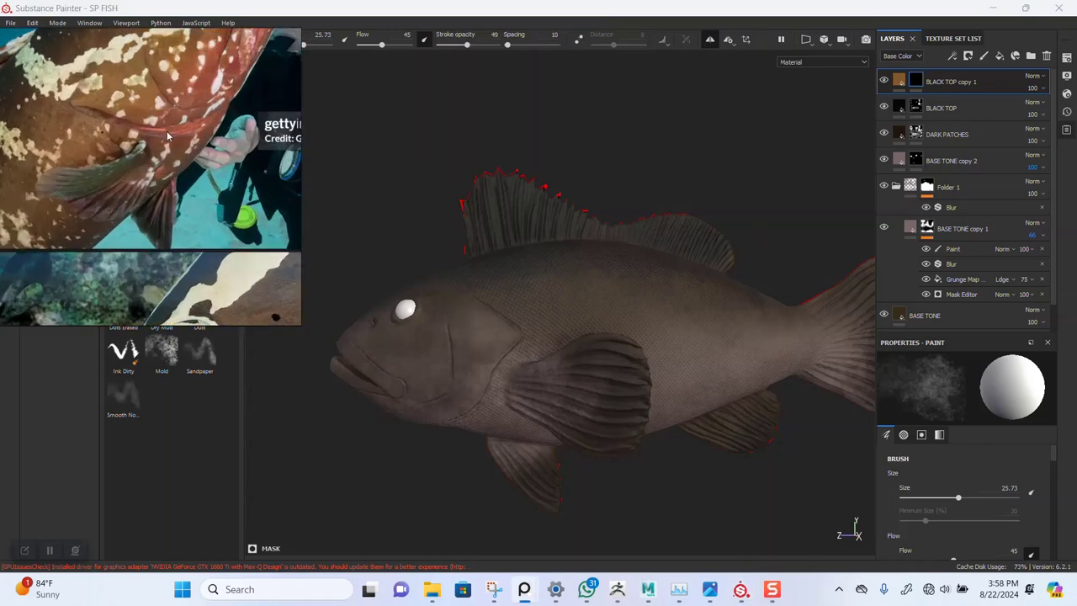
pyautogui.keyDown('alt'); pyautogui.moveTo(517, 339); pyautogui.dragTo(545, 345); pyautogui.keyUp('alt')
pyautogui.keyDown('alt'); pyautogui.moveTo(545, 345); pyautogui.dragTo(592, 298, button='middle'); pyautogui.keyUp('alt')
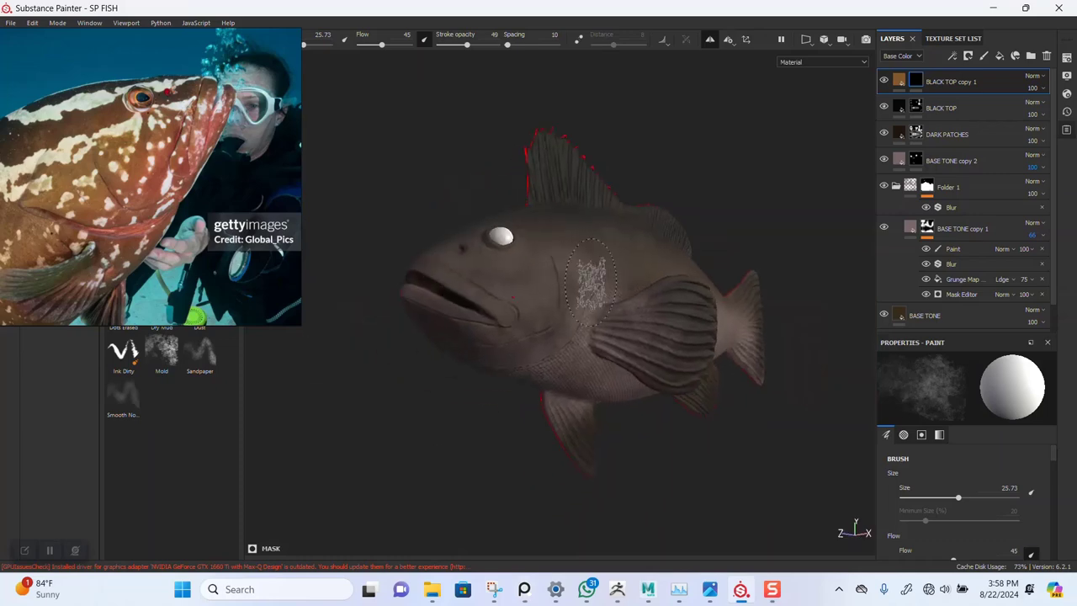
pyautogui.keyDown('alt'); pyautogui.moveTo(591, 298); pyautogui.dragTo(524, 325); pyautogui.keyUp('alt')
pyautogui.keyDown('alt'); pyautogui.moveTo(524, 325); pyautogui.dragTo(584, 296, button='right'); pyautogui.keyUp('alt')
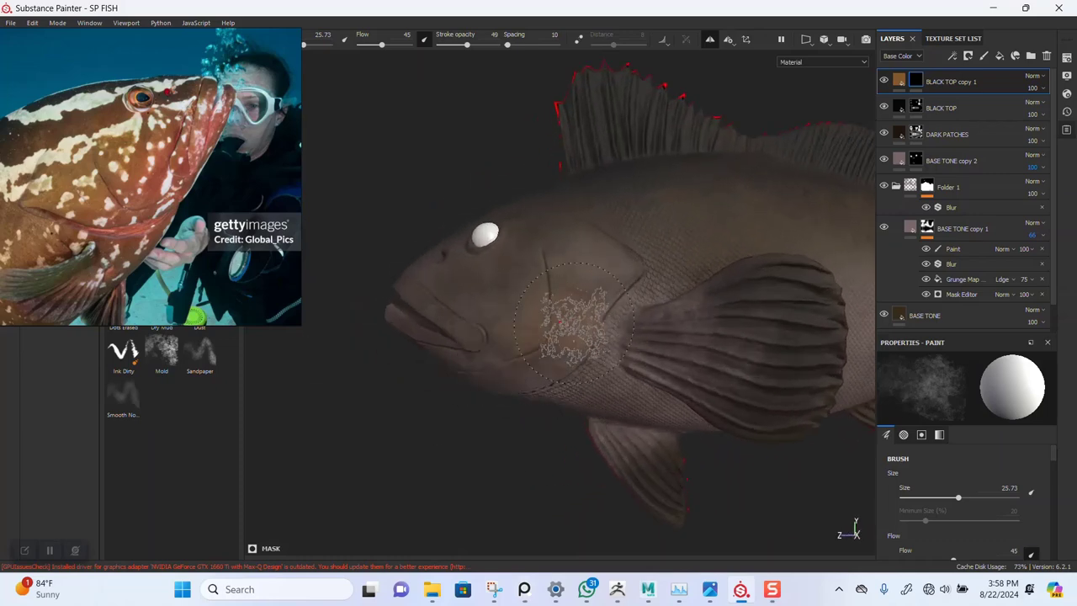
pyautogui.keyDown('alt'); pyautogui.moveTo(625, 323); pyautogui.dragTo(553, 330); pyautogui.keyUp('alt')
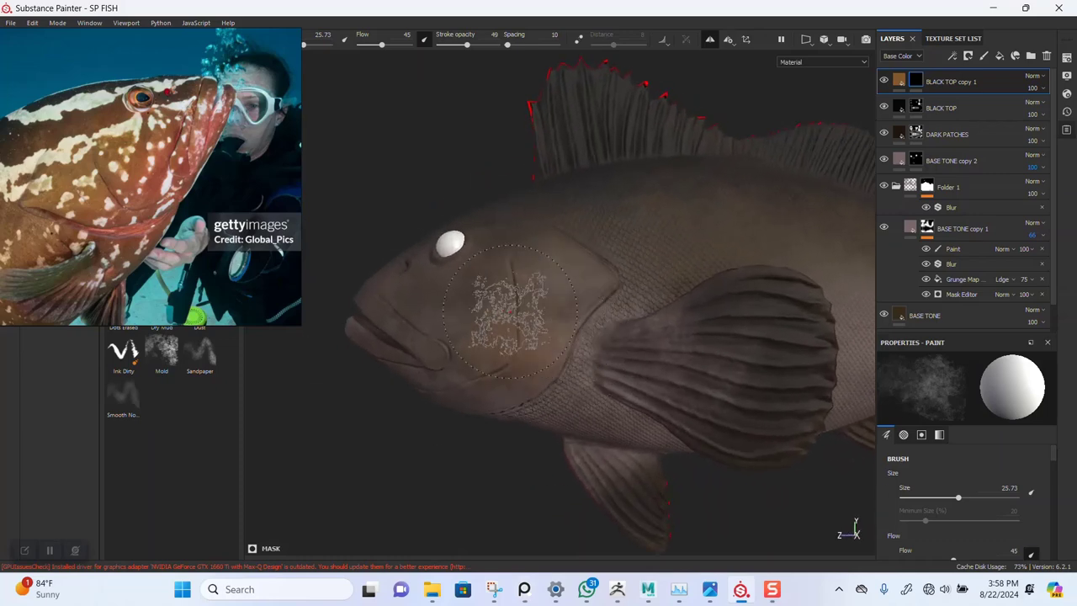
# Reduce the brush size to 18.25 and paint the orange-brown tint across the lower face toward the throat
pyautogui.keyDown('ctrl'); pyautogui.moveTo(514, 332); pyautogui.dragTo(526, 332, button='right'); pyautogui.keyUp('ctrl')
pyautogui.press('[')
pyautogui.press('[')
pyautogui.press('[')
pyautogui.press('[')
pyautogui.press('[')
pyautogui.press('[')
pyautogui.press('[')
pyautogui.press('[')
pyautogui.press('[')
pyautogui.press('[')
pyautogui.press('[')
pyautogui.press('[')
pyautogui.press('[')
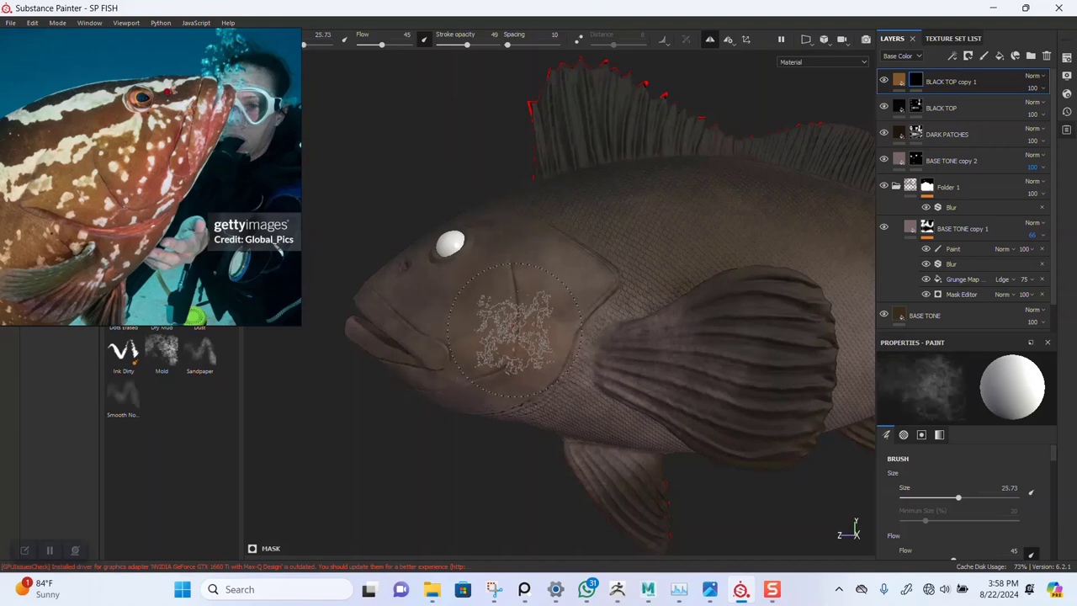
pyautogui.keyDown('alt'); pyautogui.moveTo(549, 314); pyautogui.dragTo(657, 338); pyautogui.keyUp('alt')
pyautogui.rightClick(620, 328)
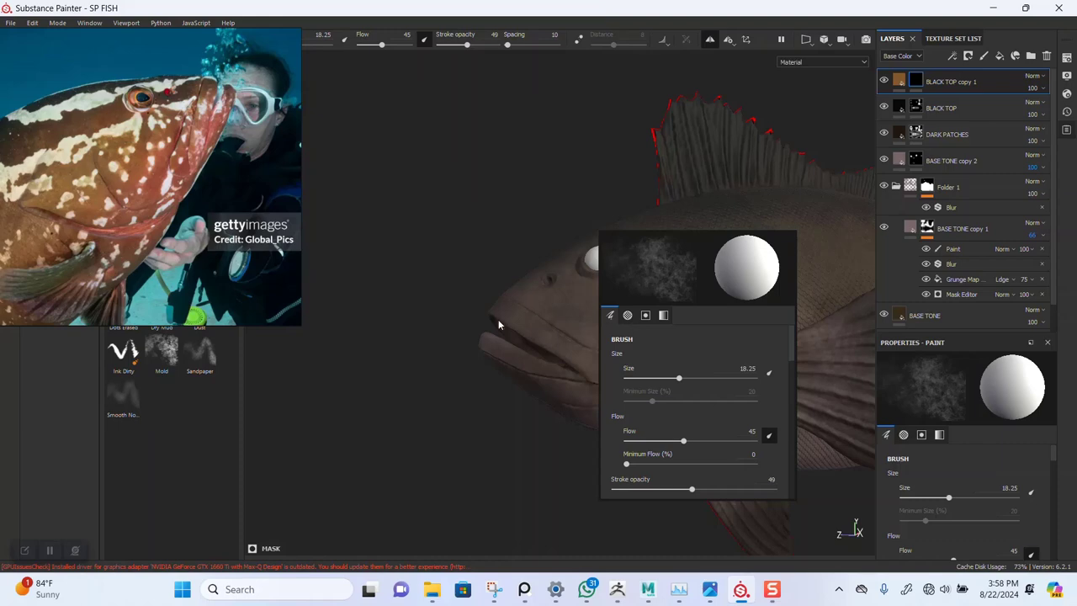
pyautogui.click(428, 336)
pyautogui.keyDown('alt'); pyautogui.moveTo(426, 337); pyautogui.dragTo(578, 366); pyautogui.keyUp('alt')
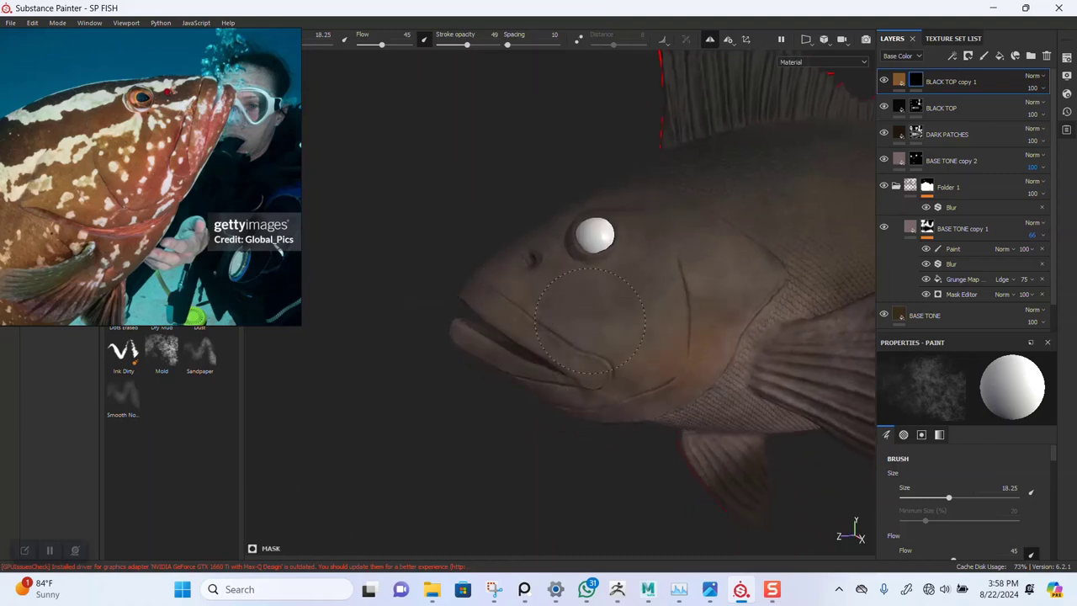
pyautogui.keyDown('alt'); pyautogui.moveTo(654, 390); pyautogui.dragTo(625, 326); pyautogui.keyUp('alt')
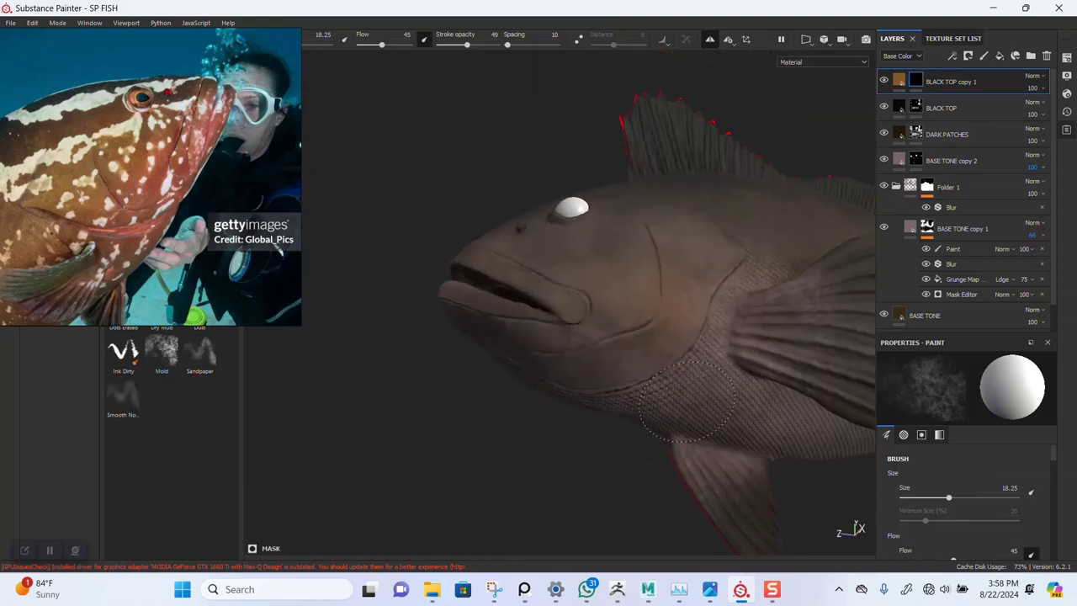
# Extend the orange-brown tint under the chin and along the lips and lower jaw
pyautogui.keyDown('alt'); pyautogui.moveTo(503, 345); pyautogui.dragTo(653, 299); pyautogui.keyUp('alt')
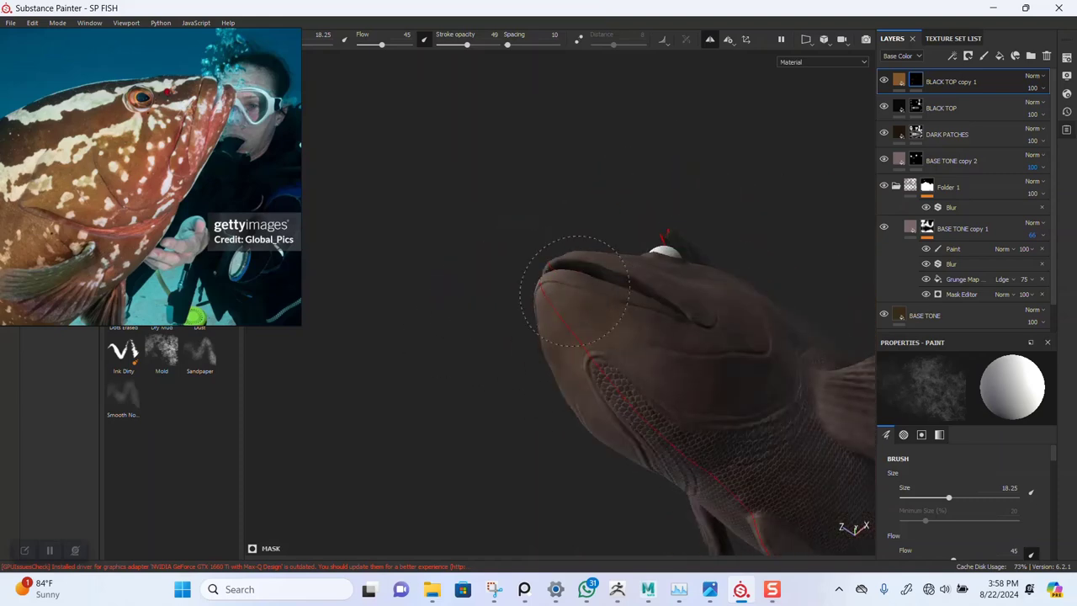
pyautogui.keyDown('alt'); pyautogui.moveTo(658, 417); pyautogui.dragTo(651, 294); pyautogui.keyUp('alt')
pyautogui.keyDown('shift'); pyautogui.moveTo(651, 294); pyautogui.dragTo(600, 306, button='right'); pyautogui.keyUp('shift')
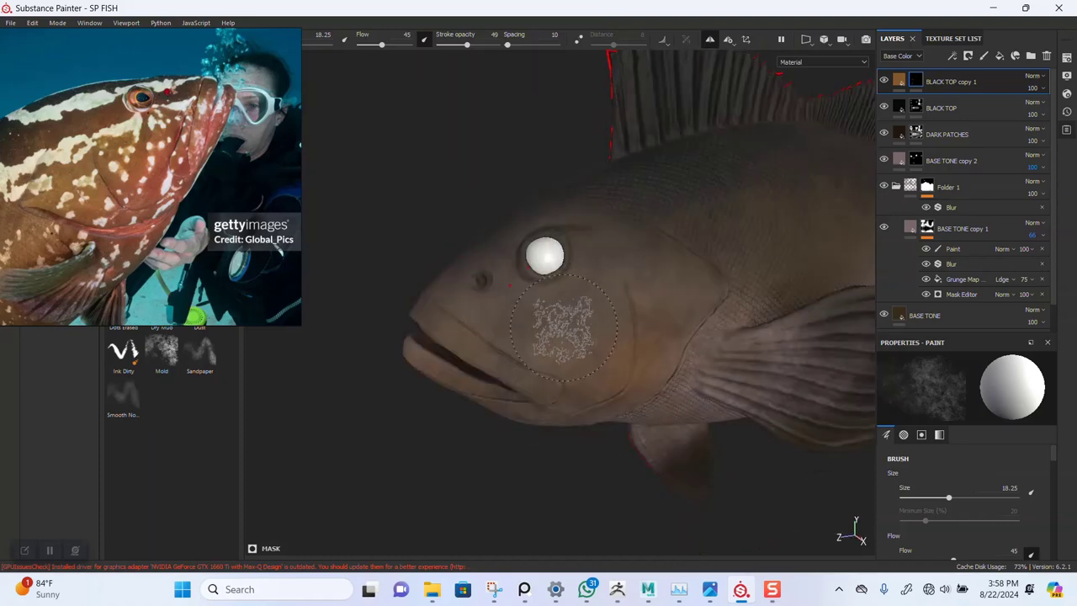
pyautogui.keyDown('alt'); pyautogui.moveTo(564, 328); pyautogui.dragTo(567, 329); pyautogui.keyUp('alt')
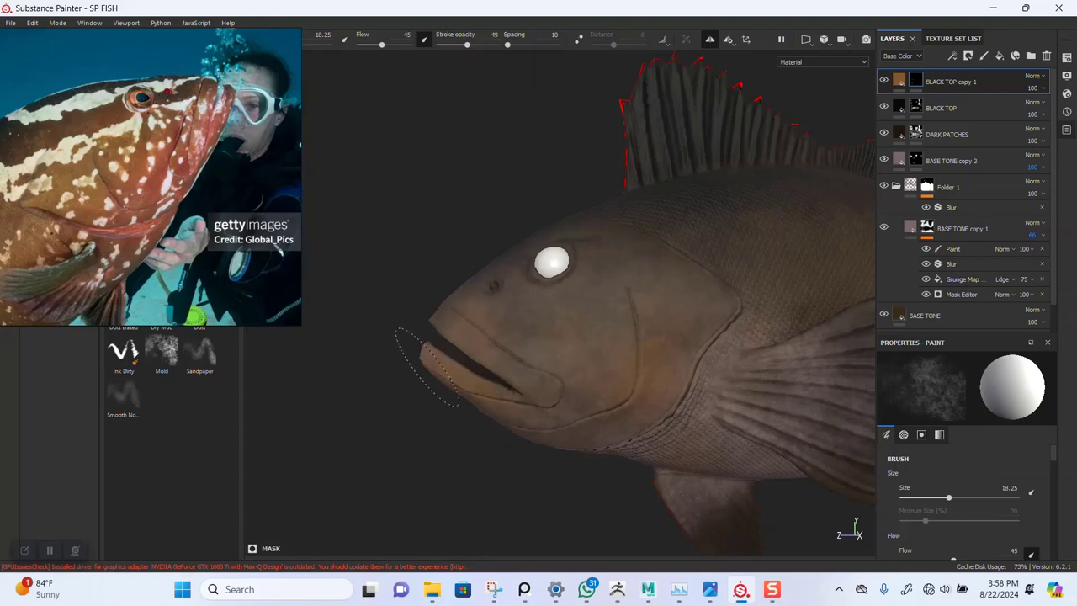
pyautogui.keyDown('alt'); pyautogui.moveTo(638, 414); pyautogui.dragTo(609, 328); pyautogui.keyUp('alt')
pyautogui.keyDown('alt'); pyautogui.moveTo(609, 328); pyautogui.dragTo(618, 402, button='right'); pyautogui.keyUp('alt')
pyautogui.keyDown('alt'); pyautogui.moveTo(619, 401); pyautogui.dragTo(726, 356, button='middle'); pyautogui.keyUp('alt')
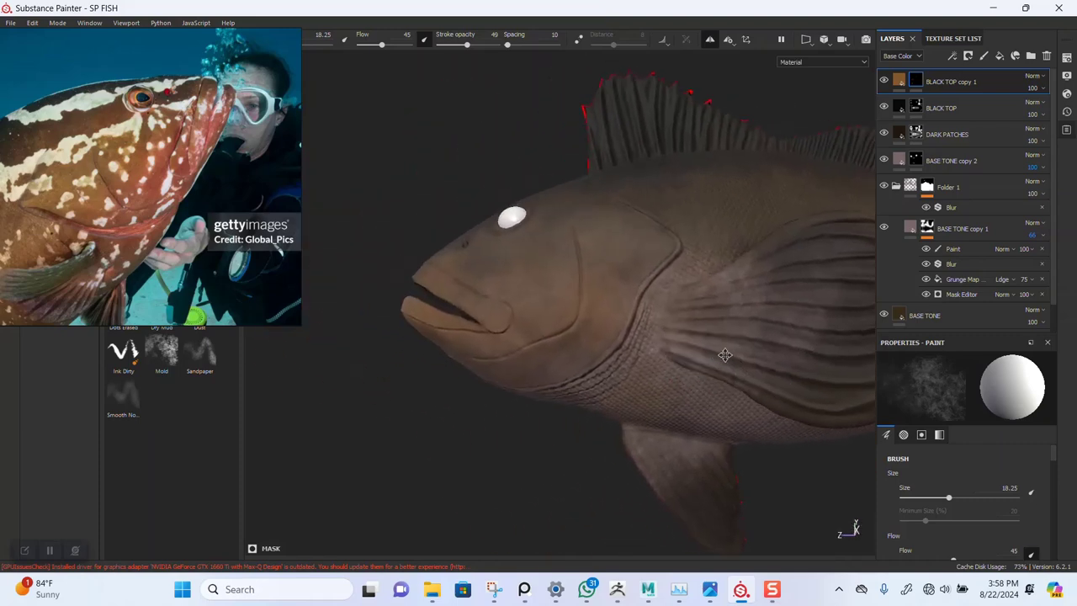
# Reduce the brush size to 7.13 and paint the orange-brown tint onto the scales along the gill cover's rear edge
pyautogui.keyDown('alt'); pyautogui.moveTo(726, 356); pyautogui.dragTo(646, 441, button='right'); pyautogui.keyUp('alt')
pyautogui.keyDown('ctrl'); pyautogui.moveTo(676, 338); pyautogui.dragTo(656, 362, button='right'); pyautogui.keyUp('ctrl')
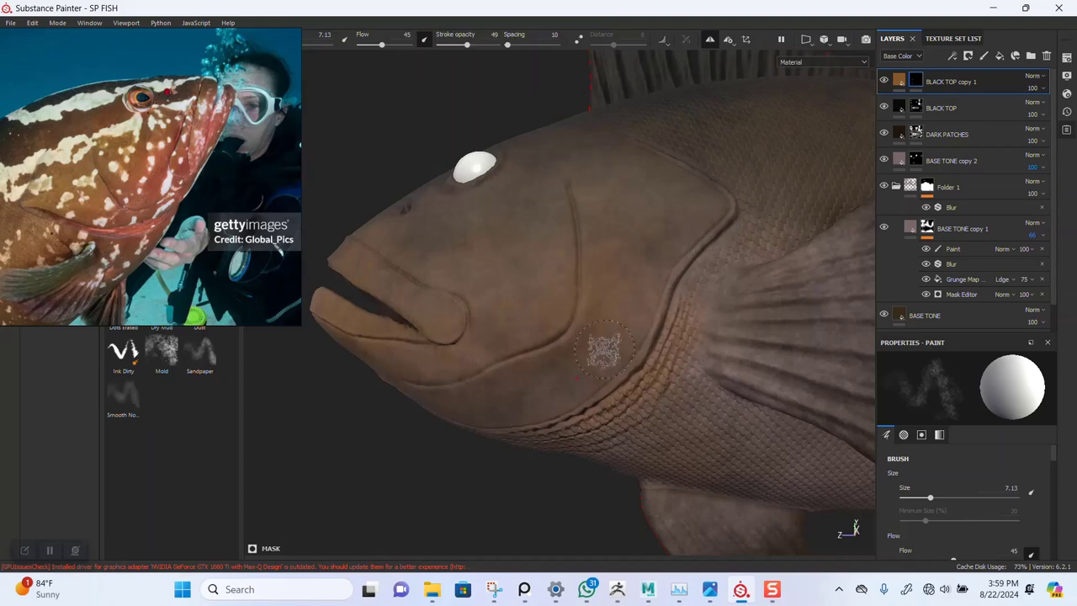
pyautogui.keyDown('alt'); pyautogui.moveTo(604, 349); pyautogui.dragTo(680, 149, button='right'); pyautogui.keyUp('alt')
pyautogui.keyDown('alt'); pyautogui.moveTo(609, 301); pyautogui.dragTo(594, 320); pyautogui.keyUp('alt')
pyautogui.keyDown('alt'); pyautogui.moveTo(591, 315); pyautogui.dragTo(609, 324, button='middle'); pyautogui.keyUp('alt')
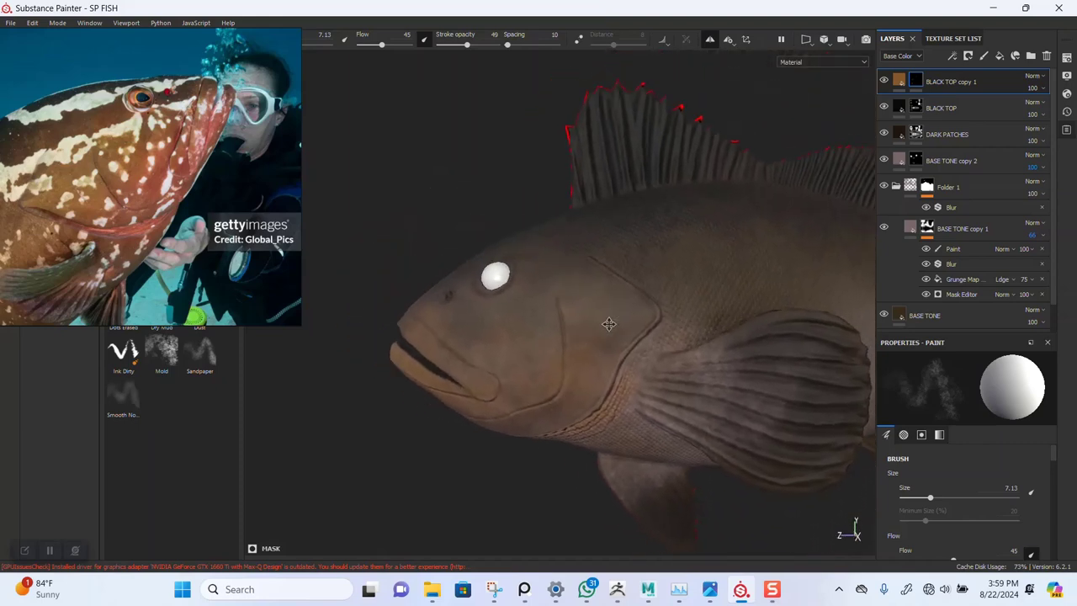
# Increase the brush size to 21.83 and paint the orange-brown tint along the gill cover's rear edge and the body behind it
pyautogui.moveTo(608, 324)
pyautogui.keyDown('alt'); pyautogui.mouseDown()
pyautogui.moveTo(556, 360)
pyautogui.moveTo(567, 297)
pyautogui.moveTo(619, 296)
pyautogui.mouseUp(); pyautogui.keyUp('alt')
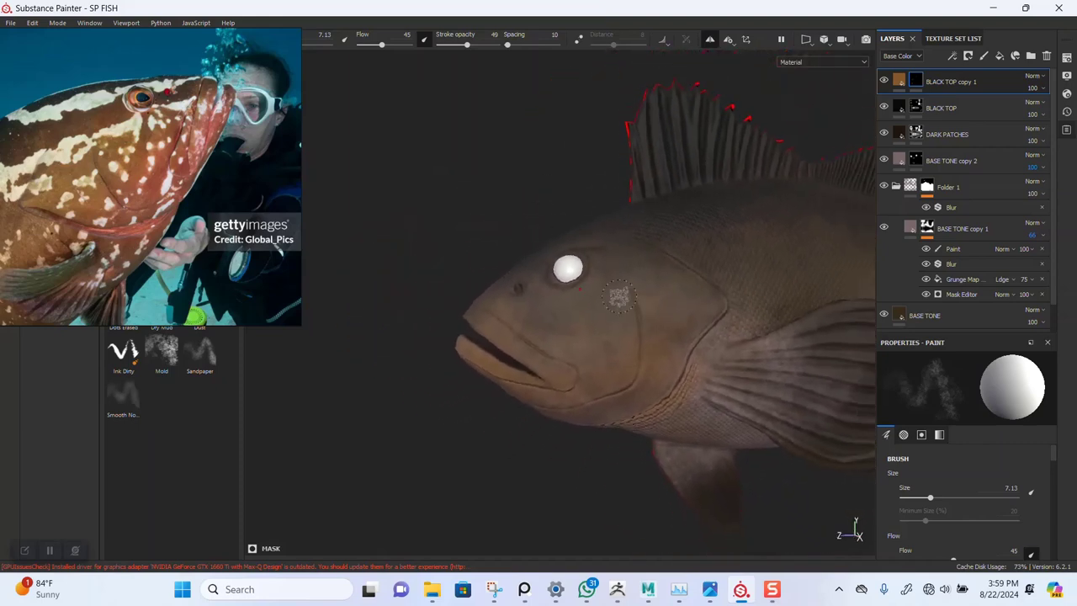
pyautogui.keyDown('alt'); pyautogui.moveTo(619, 296); pyautogui.dragTo(485, 212, button='right'); pyautogui.keyUp('alt')
pyautogui.keyDown('alt'); pyautogui.moveTo(601, 244); pyautogui.dragTo(328, 296, button='middle'); pyautogui.keyUp('alt')
pyautogui.keyDown('alt'); pyautogui.moveTo(328, 296); pyautogui.dragTo(494, 328, button='right'); pyautogui.keyUp('alt')
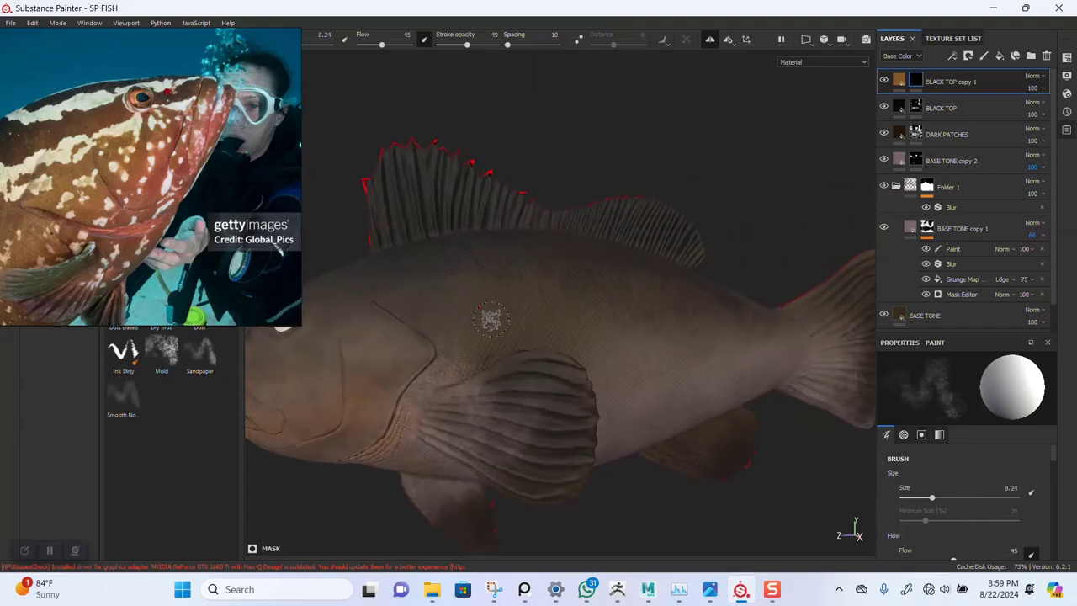
pyautogui.press(']')
pyautogui.press(']')
pyautogui.press(']')
pyautogui.press(']')
pyautogui.press(']')
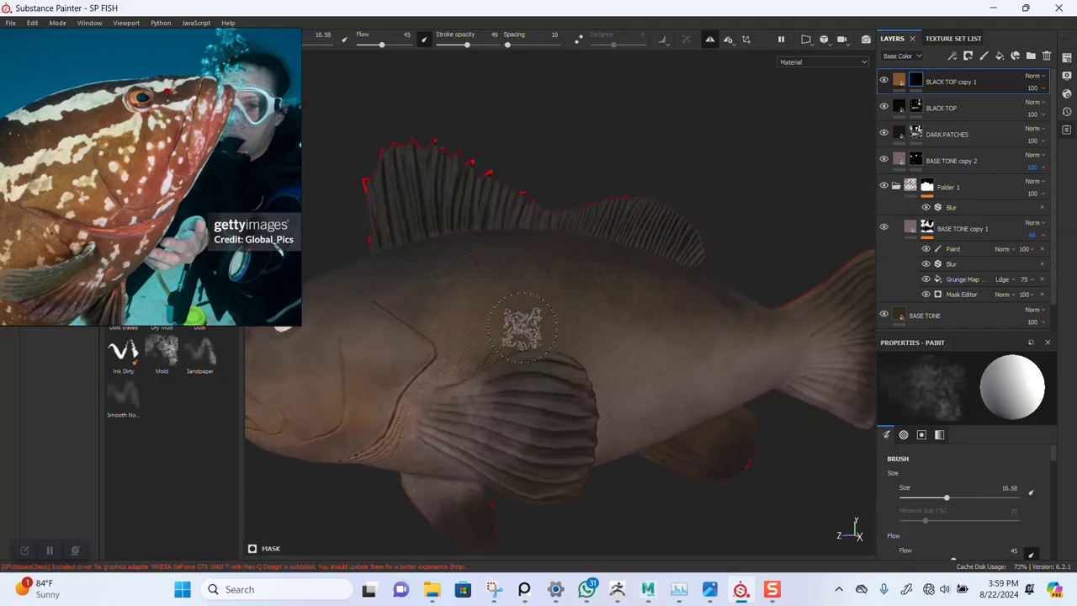
pyautogui.press(']')
pyautogui.press(']')
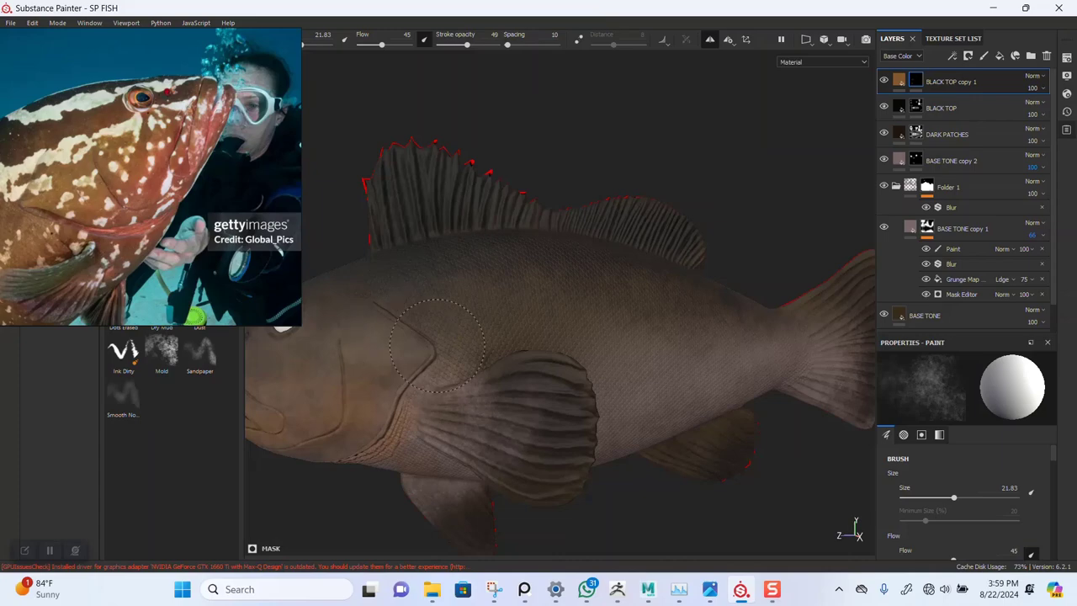
pyautogui.keyDown('alt'); pyautogui.moveTo(642, 325); pyautogui.dragTo(421, 257); pyautogui.keyUp('alt')
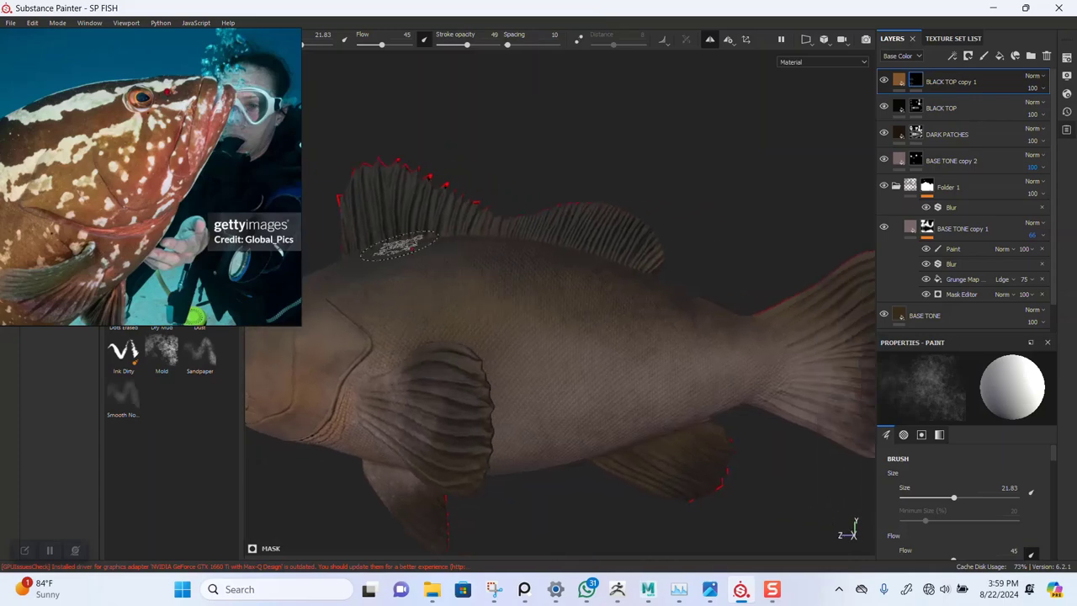
# Switch to the reference board and bring up the side-view photo of the white-striped grouper
pyautogui.scroll(-6, 150, 233)
pyautogui.scroll(3, 127, 232)
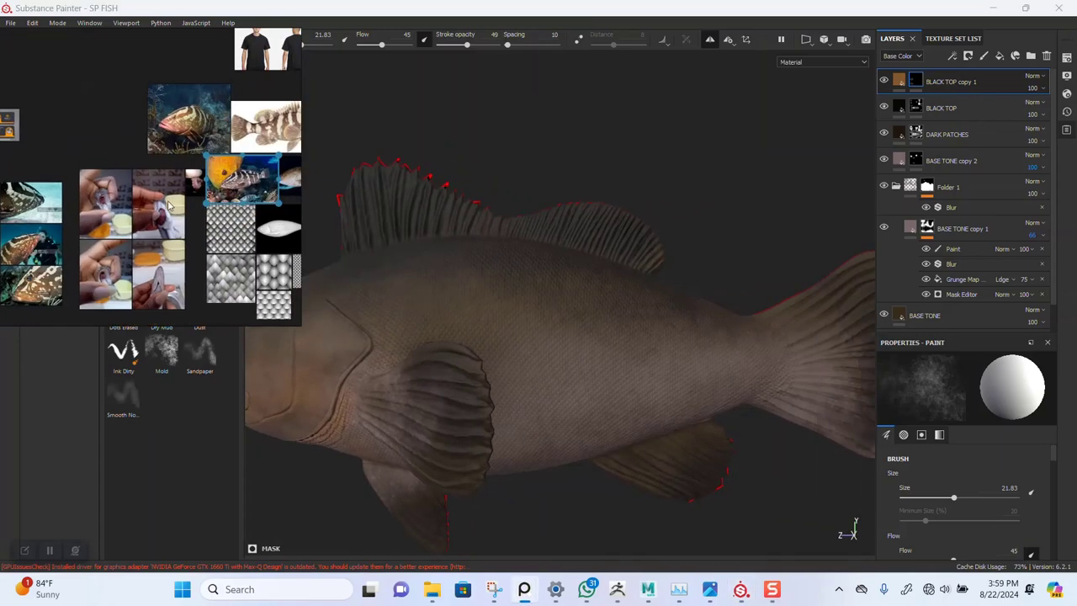
pyautogui.scroll(8, 153, 243)
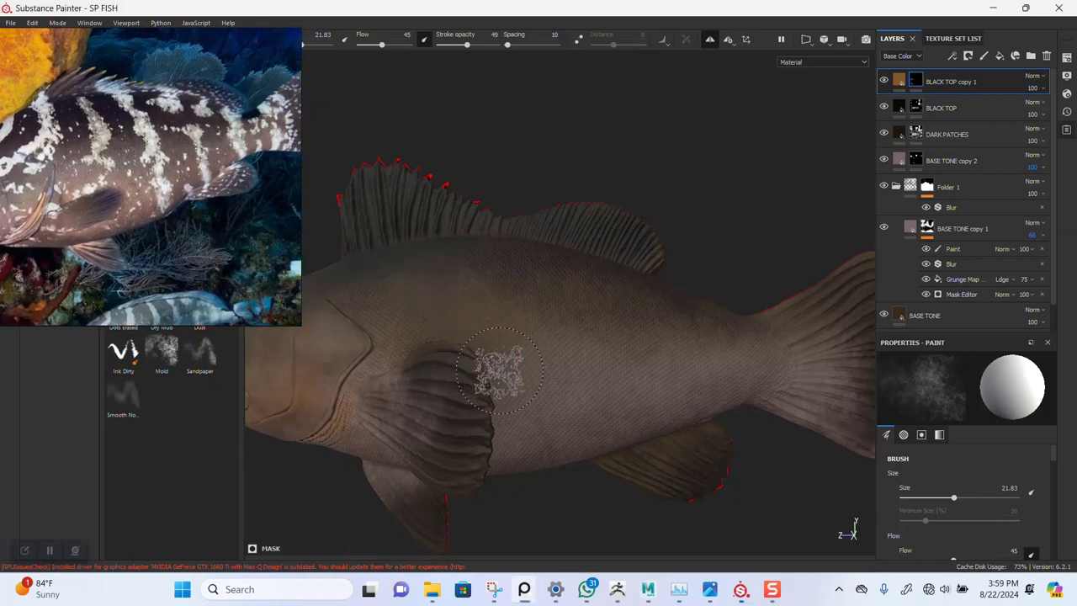
# Paint the orange-brown tint on the body behind the pectoral fin and around the fin's base
pyautogui.moveTo(498, 372)
pyautogui.keyDown('alt'); pyautogui.mouseDown()
pyautogui.moveTo(526, 457)
pyautogui.moveTo(513, 244)
pyautogui.moveTo(620, 320)
pyautogui.moveTo(579, 263)
pyautogui.mouseUp(); pyautogui.keyUp('alt')
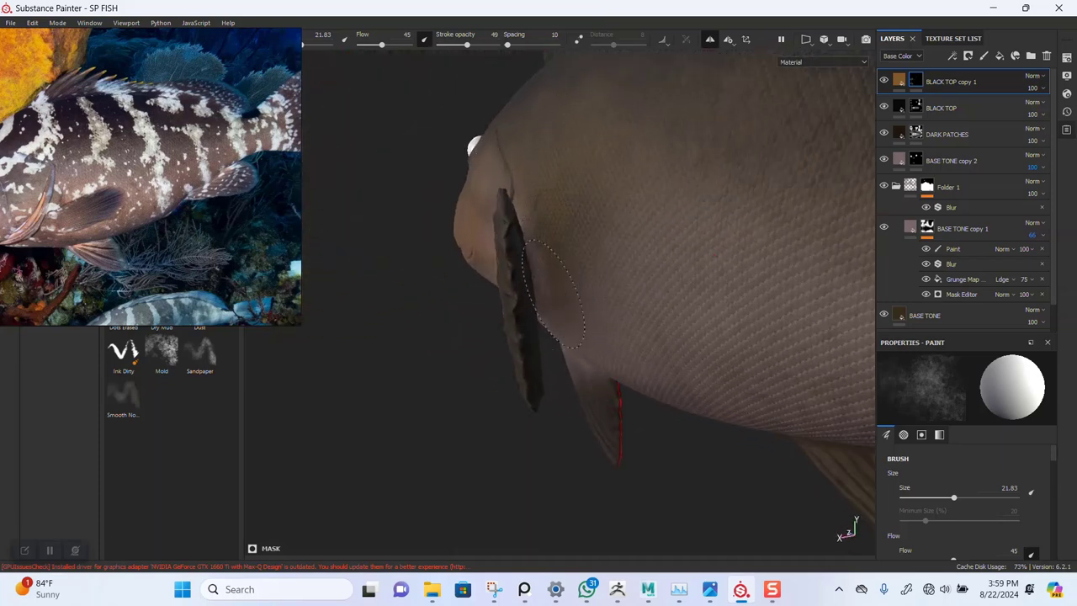
pyautogui.keyDown('alt'); pyautogui.moveTo(599, 352); pyautogui.dragTo(488, 337, button='right'); pyautogui.keyUp('alt')
pyautogui.moveTo(488, 336)
pyautogui.keyDown('alt'); pyautogui.mouseDown()
pyautogui.moveTo(580, 286)
pyautogui.moveTo(588, 269)
pyautogui.moveTo(560, 255)
pyautogui.mouseUp(); pyautogui.keyUp('alt')
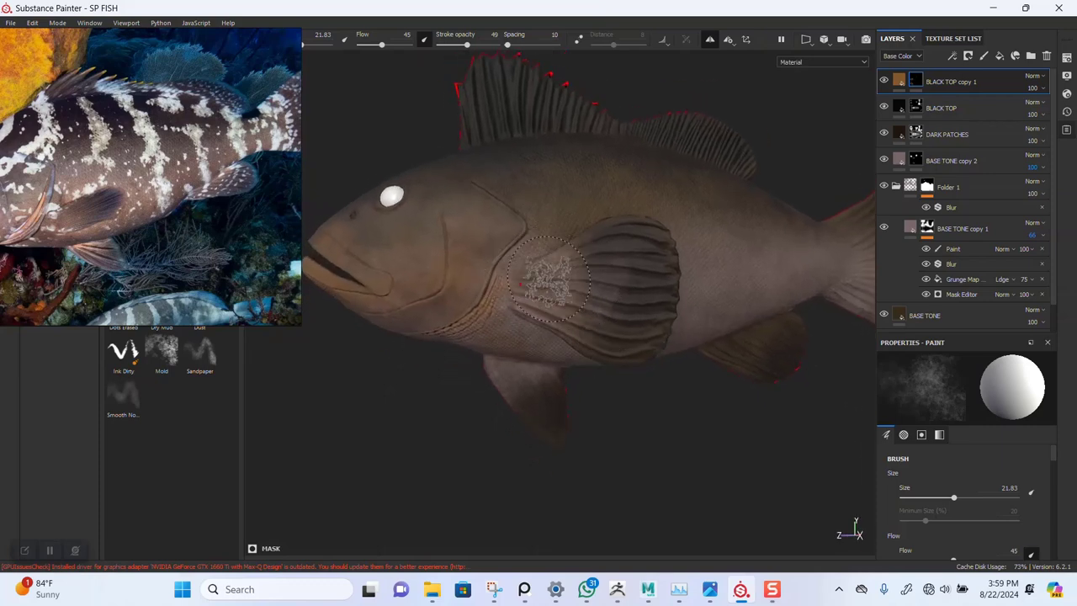
# Reduce the brush size to 10.7 and paint the orange-brown tint onto the pelvic fin
pyautogui.moveTo(591, 292)
pyautogui.keyDown('alt'); pyautogui.mouseDown()
pyautogui.moveTo(618, 274)
pyautogui.moveTo(621, 231)
pyautogui.mouseUp(); pyautogui.keyUp('alt')
pyautogui.keyDown('alt'); pyautogui.moveTo(581, 333); pyautogui.dragTo(628, 350, button='right'); pyautogui.keyUp('alt')
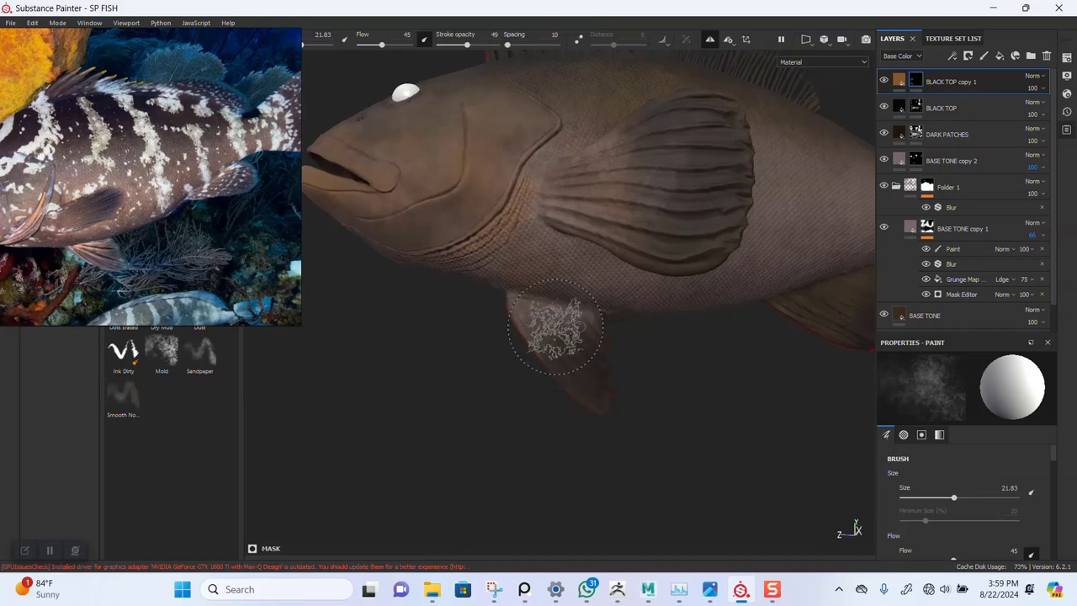
pyautogui.keyDown('ctrl'); pyautogui.moveTo(554, 290); pyautogui.dragTo(531, 297, button='right'); pyautogui.keyUp('ctrl')
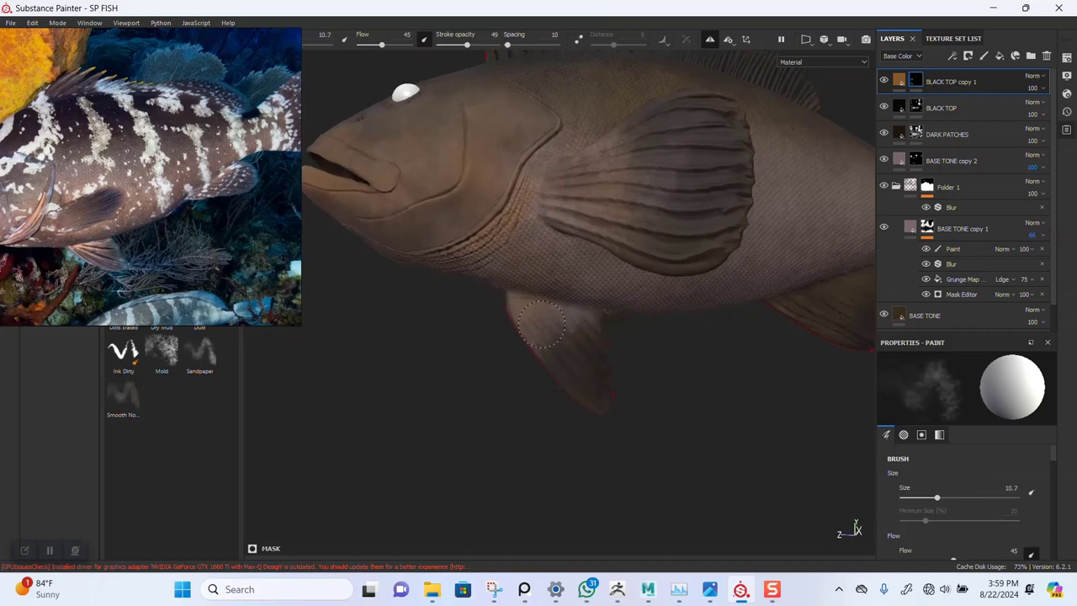
pyautogui.keyDown('alt'); pyautogui.moveTo(536, 313); pyautogui.dragTo(583, 414, button='right'); pyautogui.keyUp('alt')
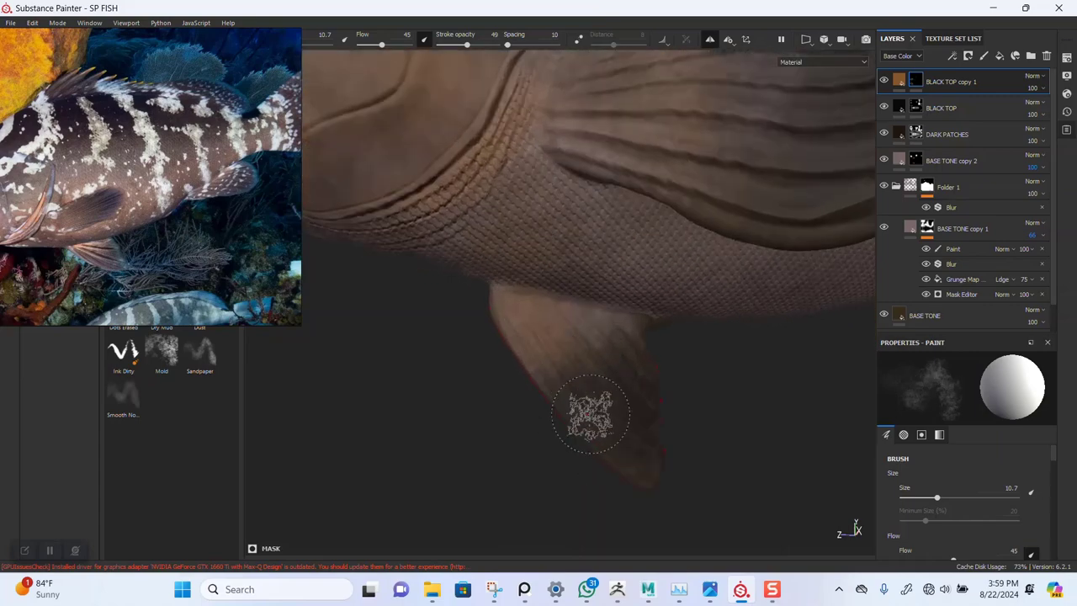
pyautogui.moveTo(616, 310); pyautogui.dragTo(610, 356)
pyautogui.keyDown('alt'); pyautogui.moveTo(603, 382); pyautogui.dragTo(552, 173, button='right'); pyautogui.keyUp('alt')
# Set brush size 27.8, stroke opacity 19 and flow 19, and lightly paint the orange-brown tint over the flank and tail fin
pyautogui.keyDown('alt'); pyautogui.moveTo(666, 183); pyautogui.dragTo(578, 293); pyautogui.keyUp('alt')
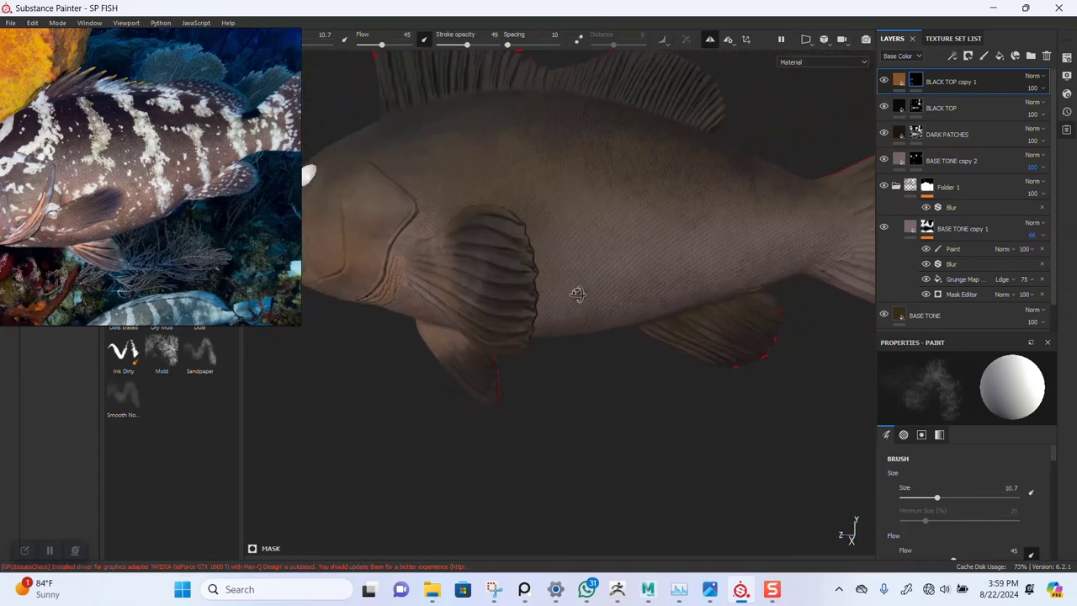
pyautogui.keyDown('alt'); pyautogui.moveTo(578, 294); pyautogui.dragTo(548, 264, button='right'); pyautogui.keyUp('alt')
pyautogui.keyDown('alt'); pyautogui.moveTo(548, 265); pyautogui.dragTo(538, 288); pyautogui.keyUp('alt')
pyautogui.keyDown('ctrl'); pyautogui.moveTo(537, 289); pyautogui.dragTo(512, 241, button='right'); pyautogui.keyUp('ctrl')
pyautogui.moveTo(458, 44); pyautogui.dragTo(450, 45)
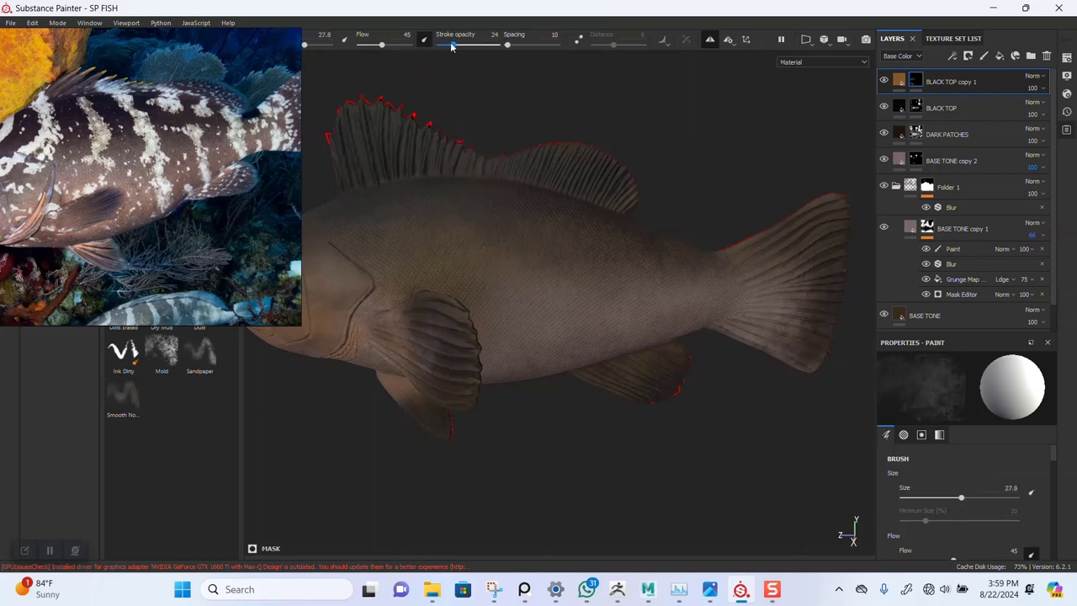
pyautogui.moveTo(379, 46); pyautogui.dragTo(369, 46)
pyautogui.moveTo(453, 167)
pyautogui.keyDown('alt'); pyautogui.mouseDown()
pyautogui.moveTo(558, 253)
pyautogui.moveTo(505, 252)
pyautogui.moveTo(498, 294)
pyautogui.mouseUp(); pyautogui.keyUp('alt')
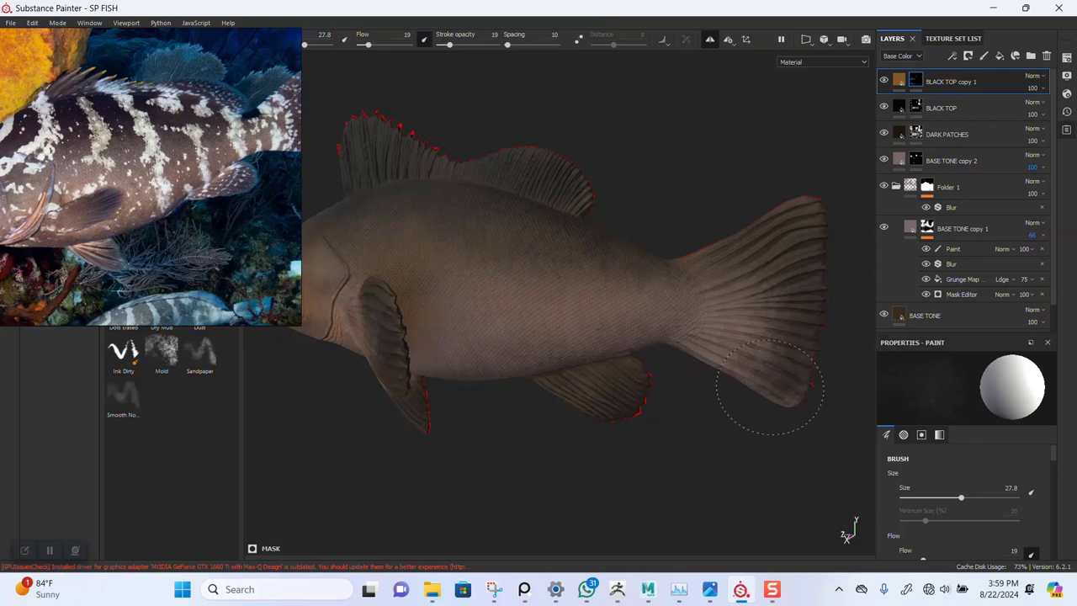
# Compare the whole fish with the striped grouper photo, repositioning the reference window and enlarging the photo
pyautogui.keyDown('alt'); pyautogui.moveTo(584, 357); pyautogui.dragTo(542, 320, button='right'); pyautogui.keyUp('alt')
pyautogui.keyDown('alt'); pyautogui.moveTo(541, 320); pyautogui.dragTo(606, 337); pyautogui.keyUp('alt')
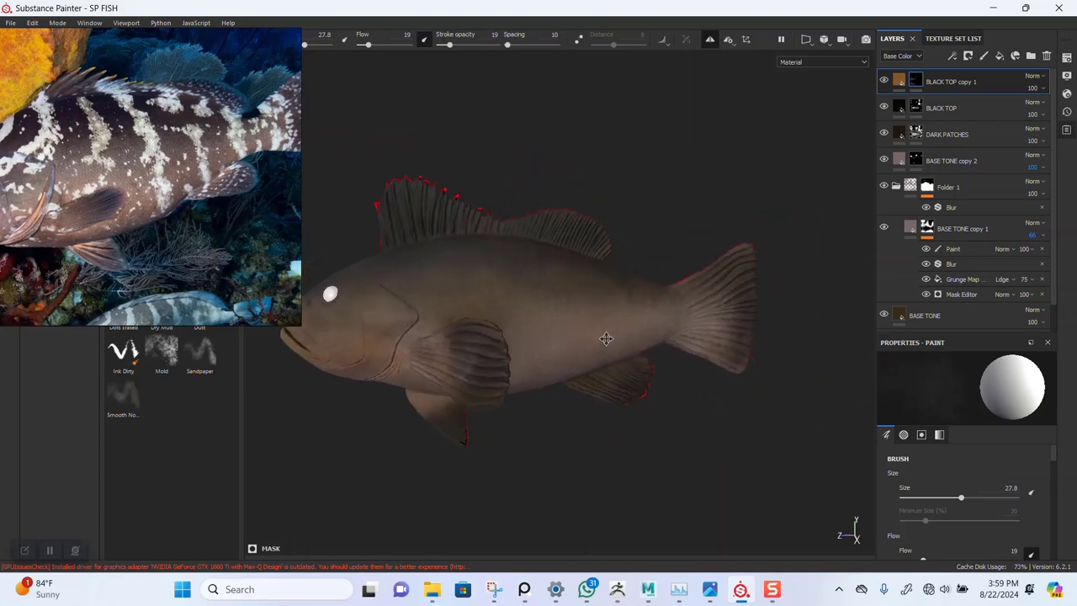
pyautogui.keyDown('alt'); pyautogui.moveTo(606, 337); pyautogui.dragTo(673, 331, button='middle'); pyautogui.keyUp('alt')
pyautogui.keyDown('alt'); pyautogui.moveTo(529, 317); pyautogui.dragTo(505, 308); pyautogui.keyUp('alt')
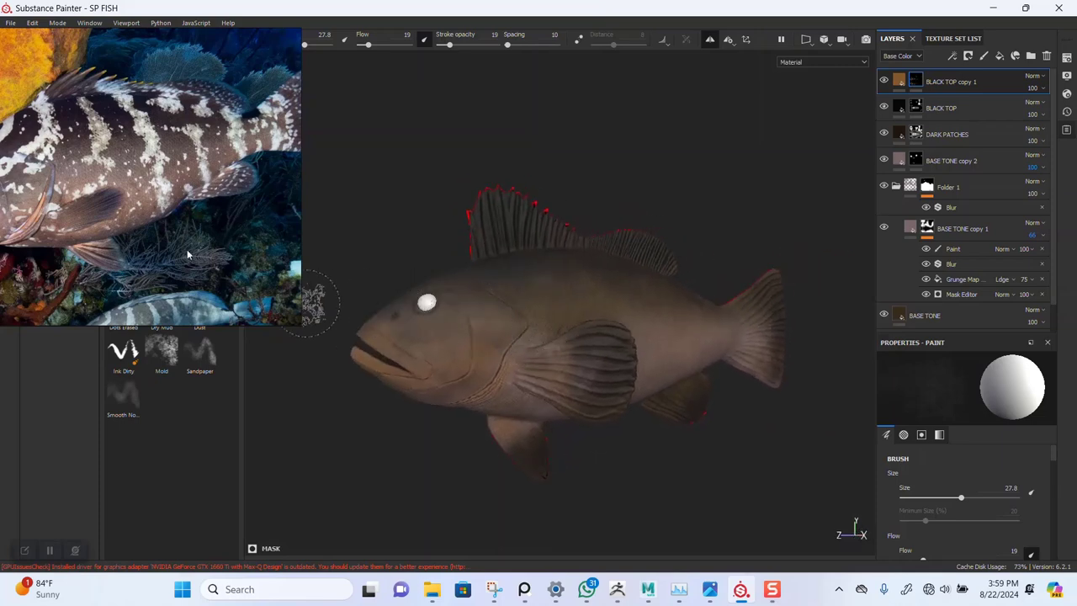
pyautogui.moveTo(112, 195); pyautogui.dragTo(170, 207, button='right')
pyautogui.moveTo(170, 207); pyautogui.dragTo(185, 216, button='middle')
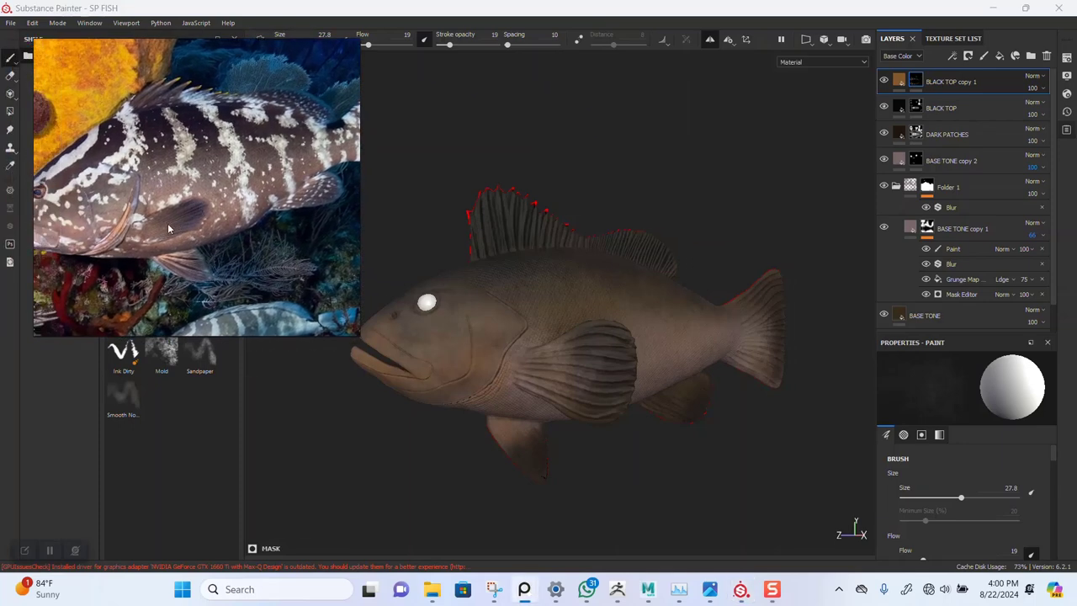
pyautogui.moveTo(204, 229)
pyautogui.mouseDown()
pyautogui.moveTo(182, 228)
pyautogui.moveTo(215, 223)
pyautogui.mouseUp()
pyautogui.scroll(2, 216, 223)
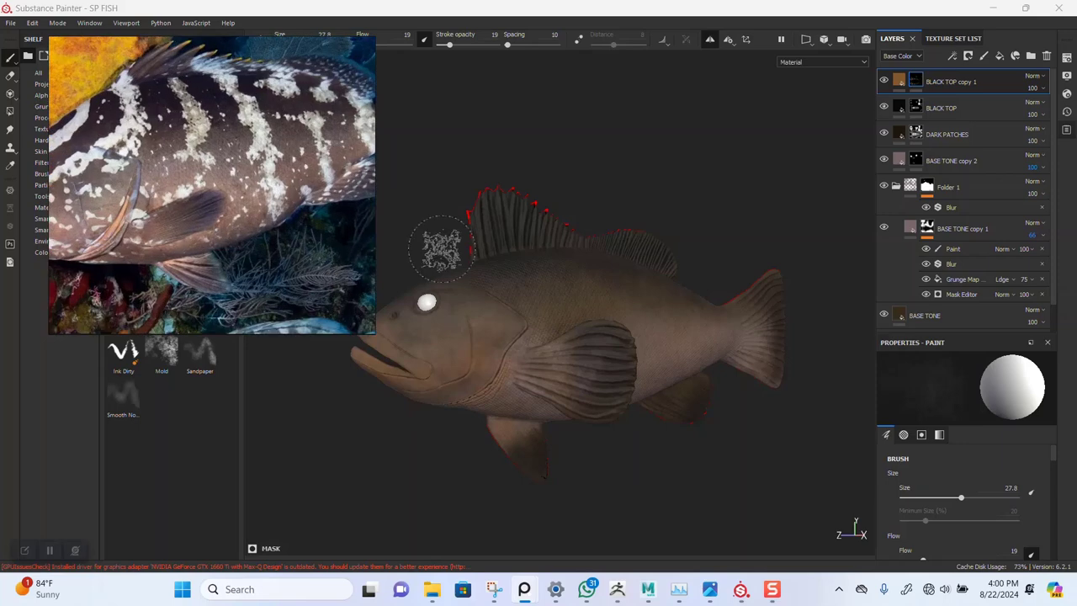
pyautogui.scroll(4, 635, 290)
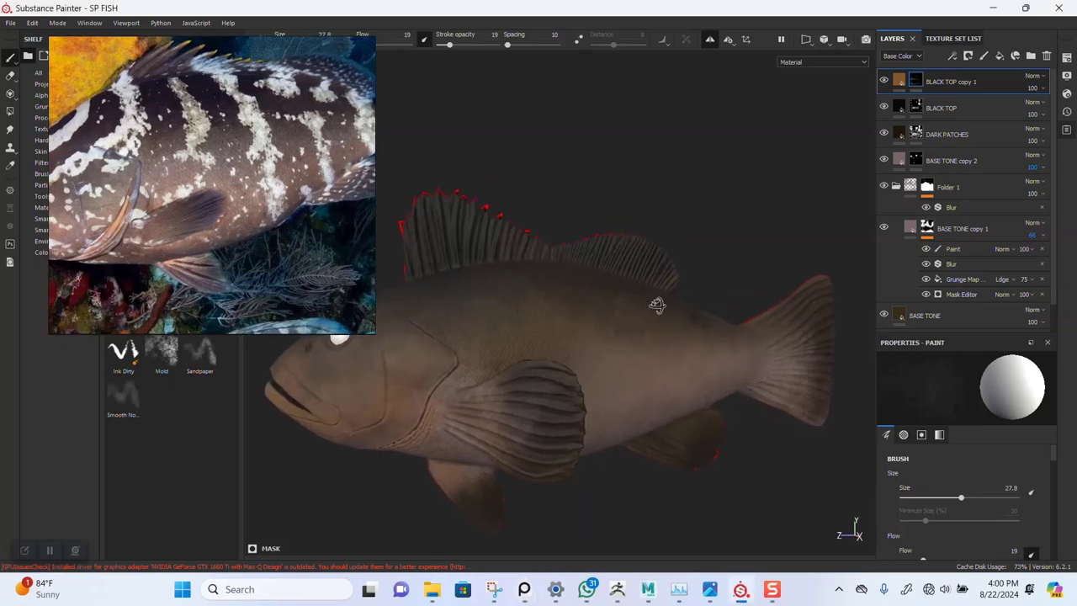
# Toggle the visibility of the BASE TONE copy 2 and BASE TONE copy 1 layers to check what each contributes
pyautogui.click(884, 159)
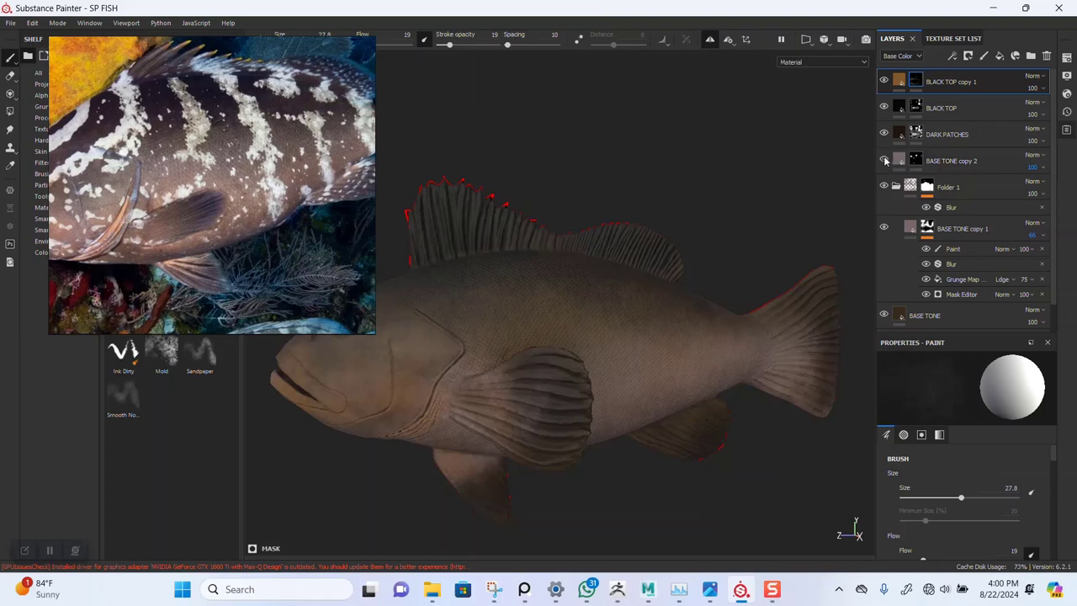
pyautogui.click(885, 161)
pyautogui.click(885, 228)
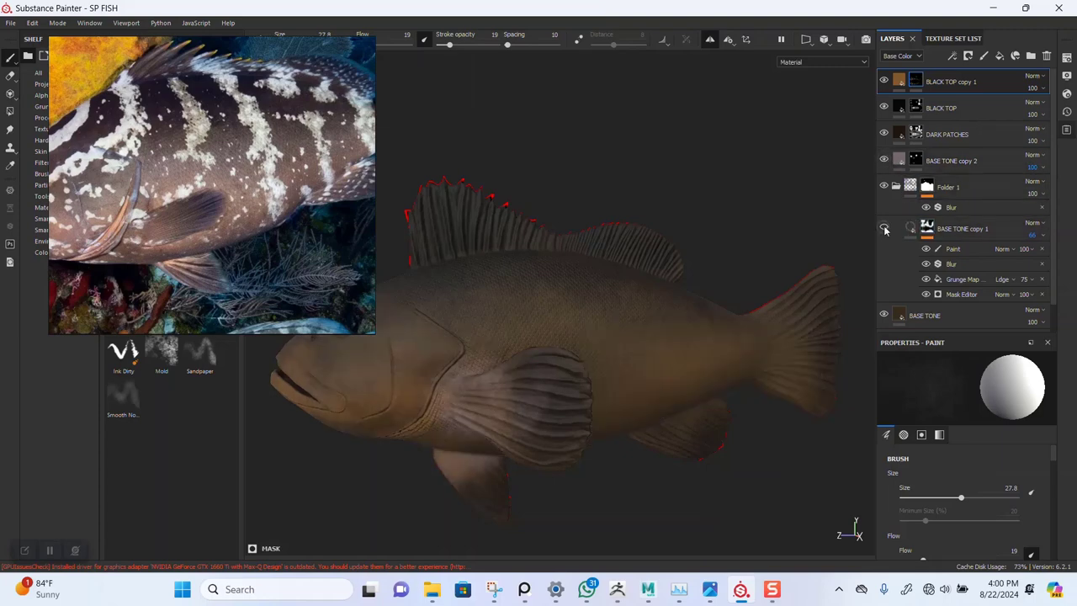
pyautogui.click(885, 227)
pyautogui.click(885, 228)
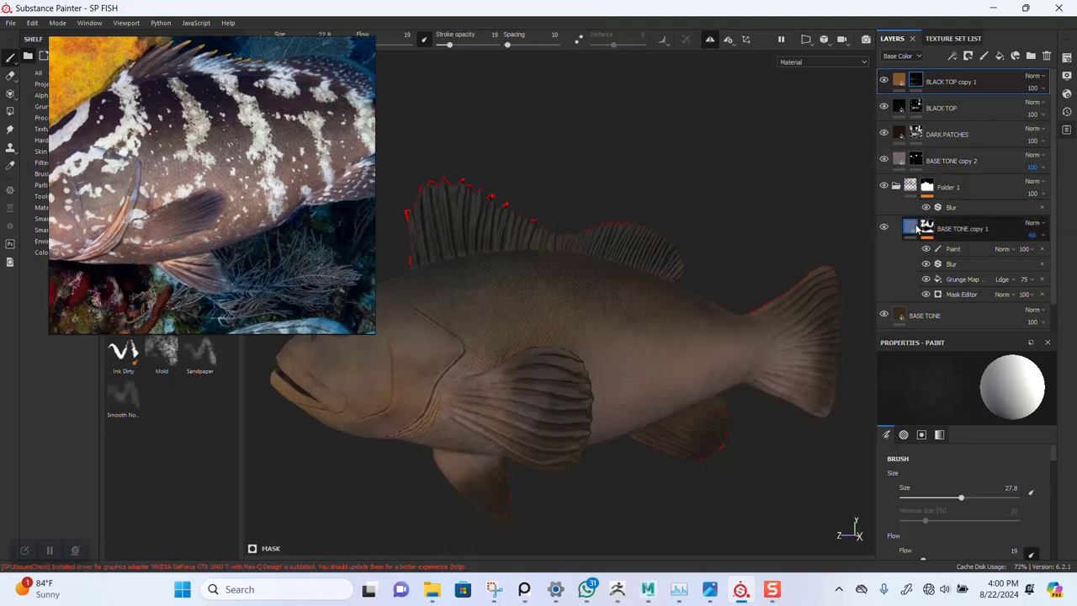
# Duplicate the BASE TONE copy 1 layer inside Folder 1 and hide the original
pyautogui.click(939, 234)
pyautogui.hotkey('ctrl', 'd')
pyautogui.click(883, 253)
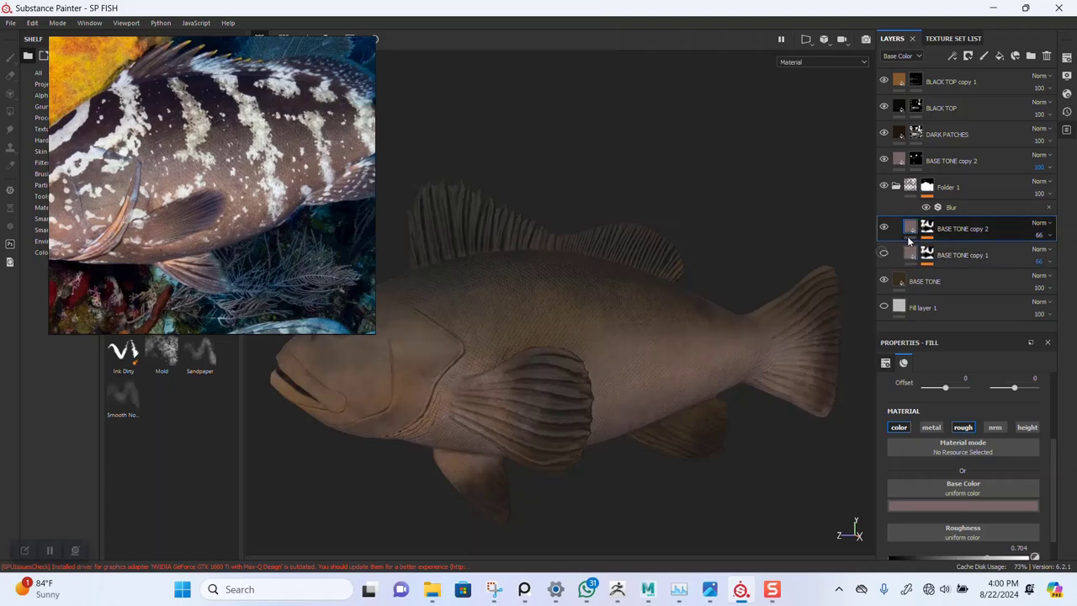
# Try a brighter base color on the duplicated base tone layer and undo the change
pyautogui.click(951, 506)
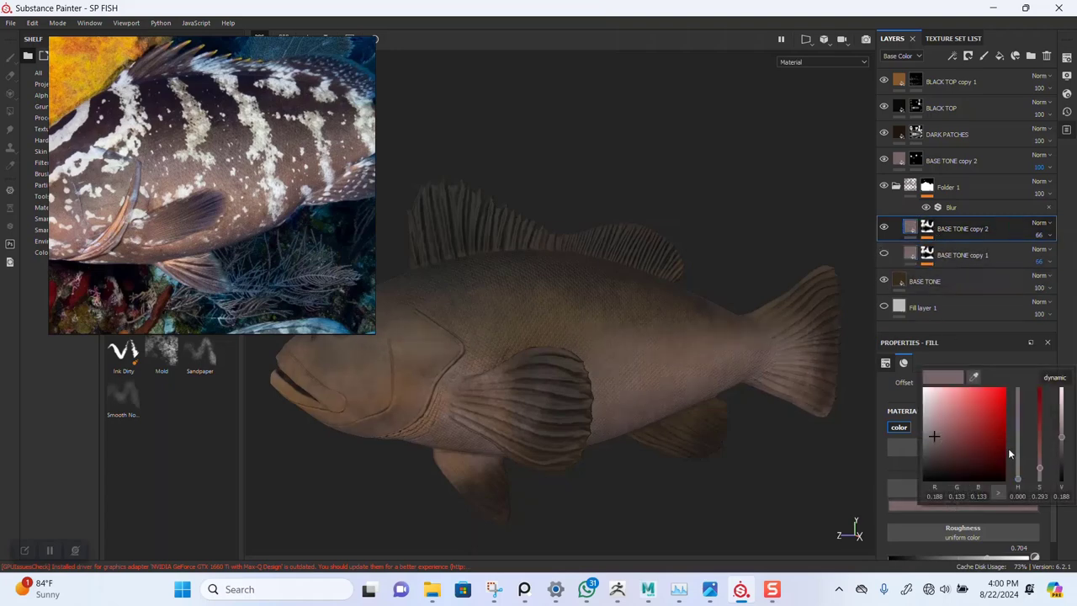
pyautogui.moveTo(1062, 435); pyautogui.dragTo(1062, 402)
pyautogui.hotkey('ctrl', 'z')
pyautogui.click(823, 199)
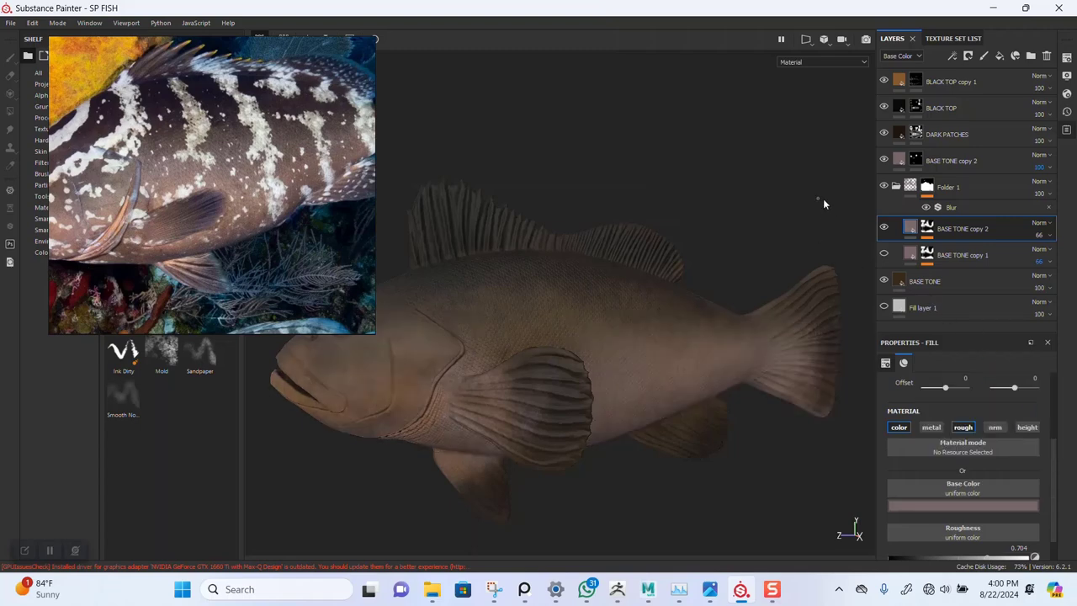
# Replace the duplicated layer's mask with a black mask and darken its base color to RGB 0.089, 0.063, 0.063
pyautogui.rightClick(930, 229)
pyautogui.click(954, 240)
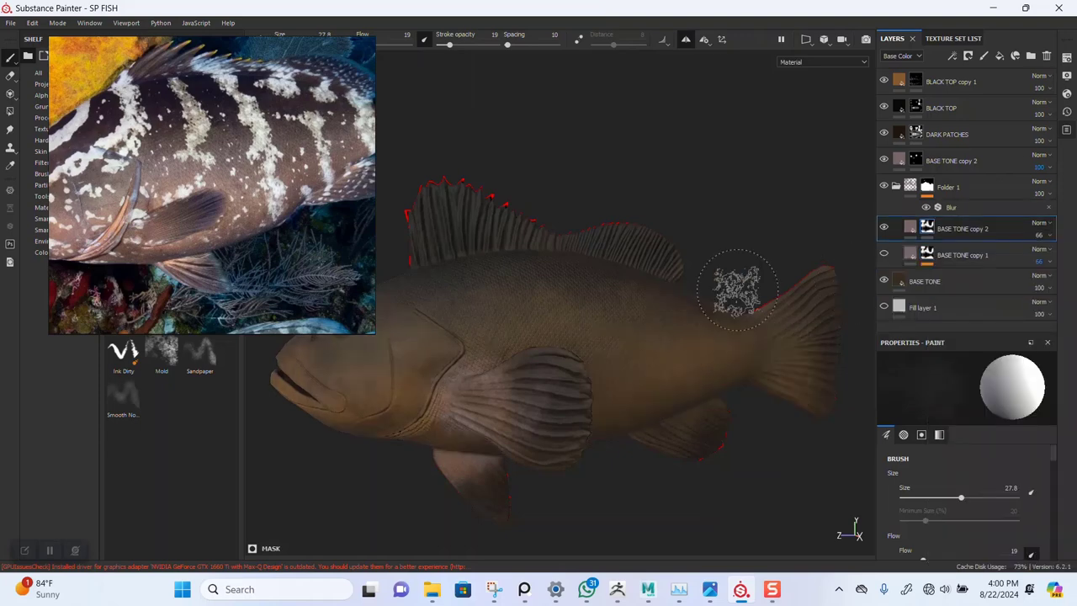
pyautogui.click(910, 228)
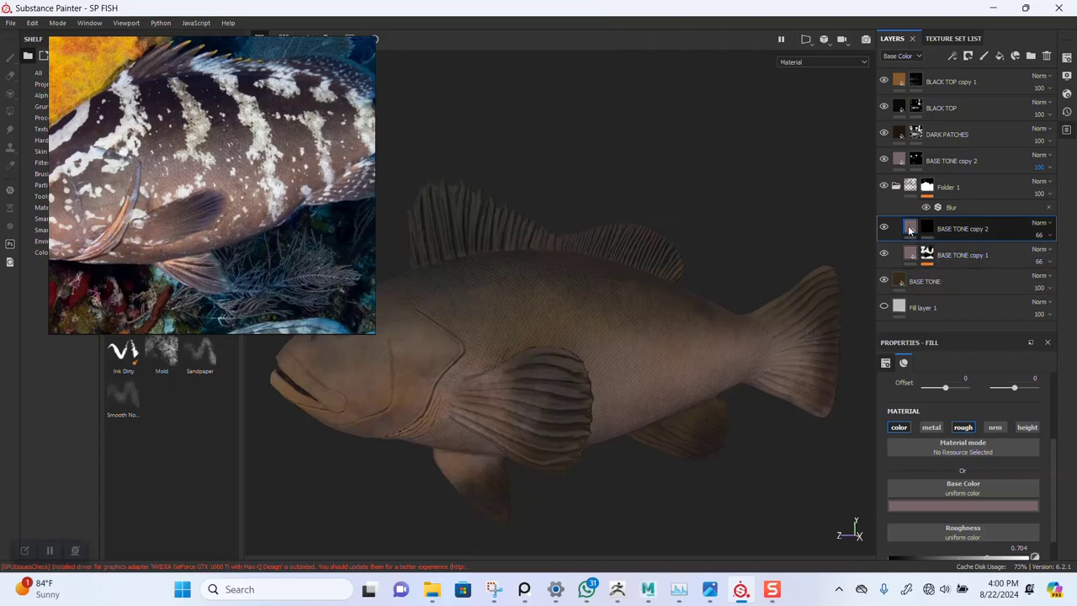
pyautogui.click(942, 505)
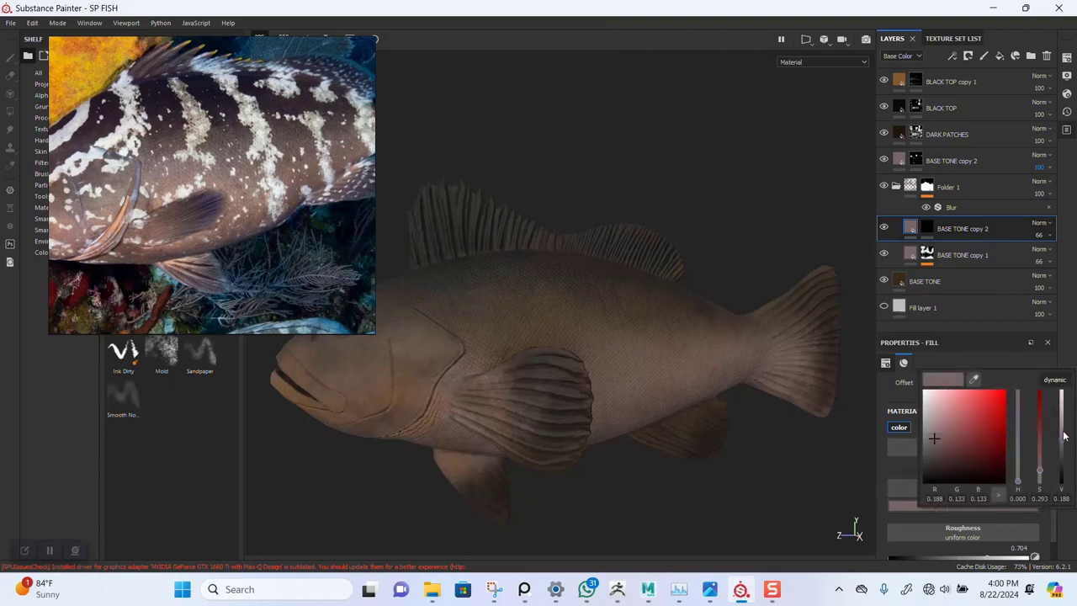
pyautogui.moveTo(1063, 444); pyautogui.dragTo(1063, 457)
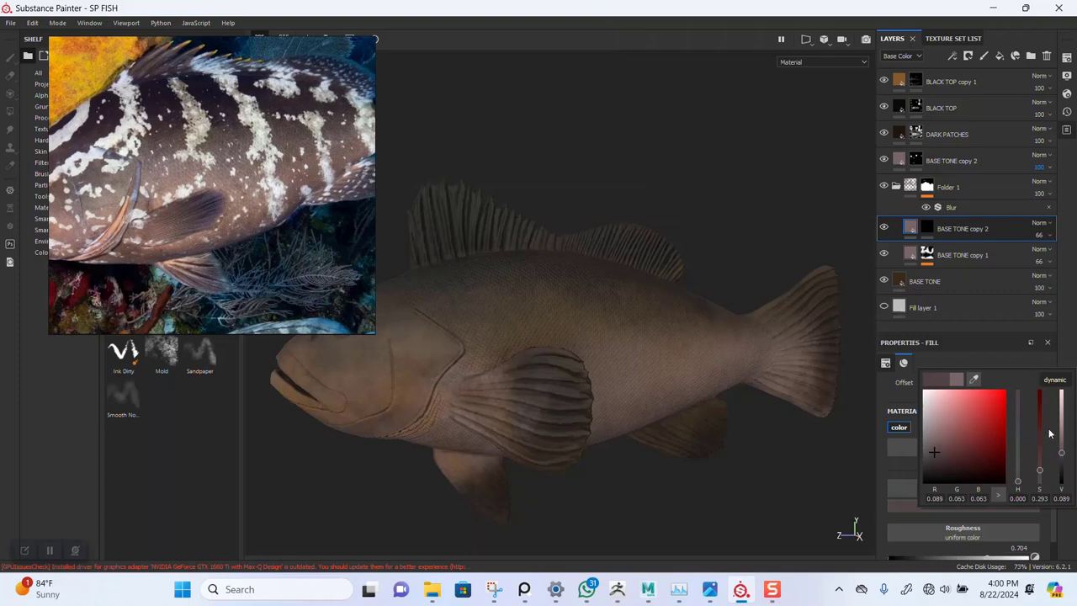
pyautogui.click(911, 216)
# Set the duplicated layer's opacity to 100 and paint its mask around the pectoral fin base and along the flank
pyautogui.click(927, 228)
pyautogui.scroll(2, 621, 301)
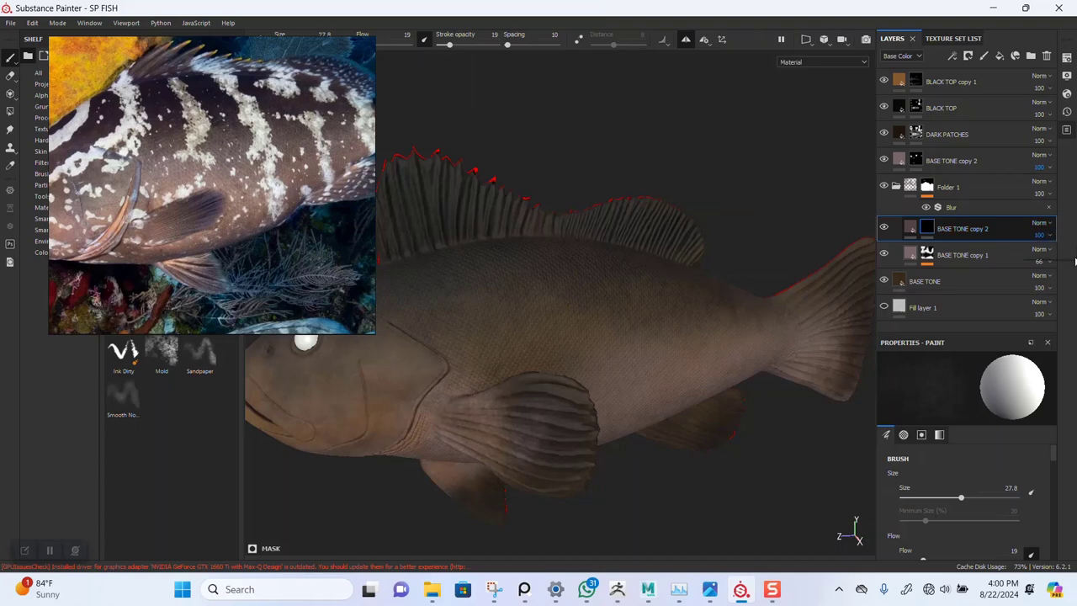
pyautogui.scroll(3, 581, 330)
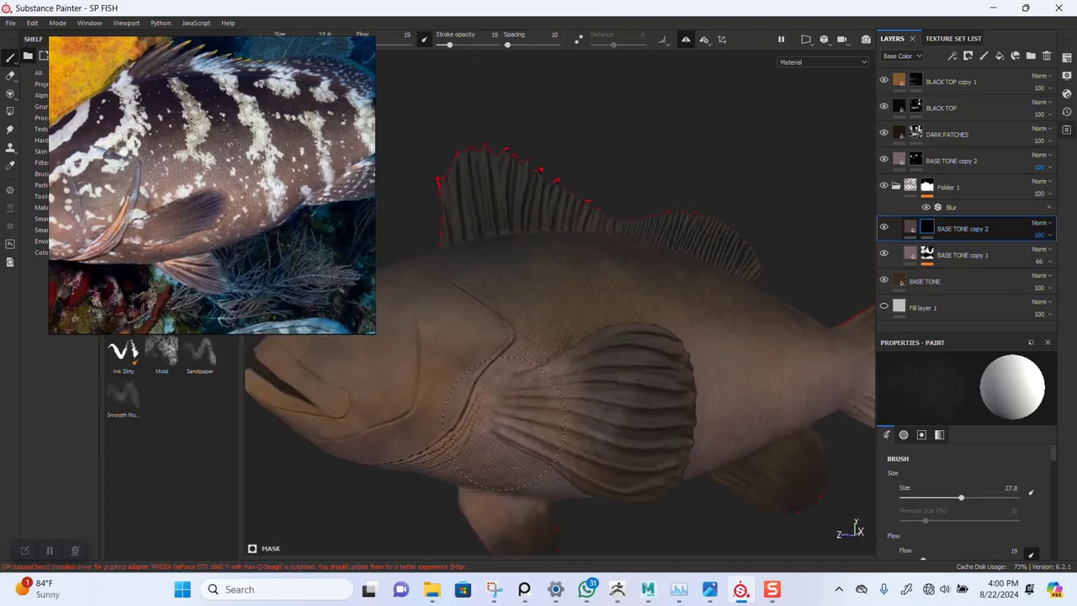
pyautogui.keyDown('alt'); pyautogui.moveTo(503, 421); pyautogui.dragTo(466, 390); pyautogui.keyUp('alt')
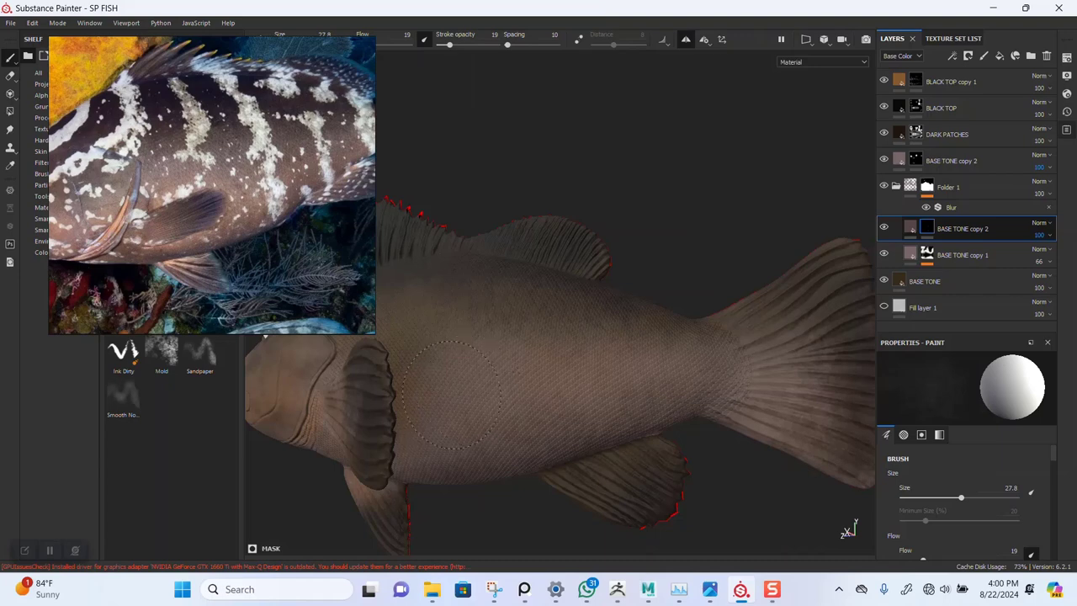
# Move the darkened BASE TONE copy 2 layer out of Folder 1 to just above it, and paint its tone over the flank
pyautogui.moveTo(953, 232); pyautogui.dragTo(950, 181)
pyautogui.keyDown('alt'); pyautogui.moveTo(622, 346); pyautogui.dragTo(563, 364); pyautogui.keyUp('alt')
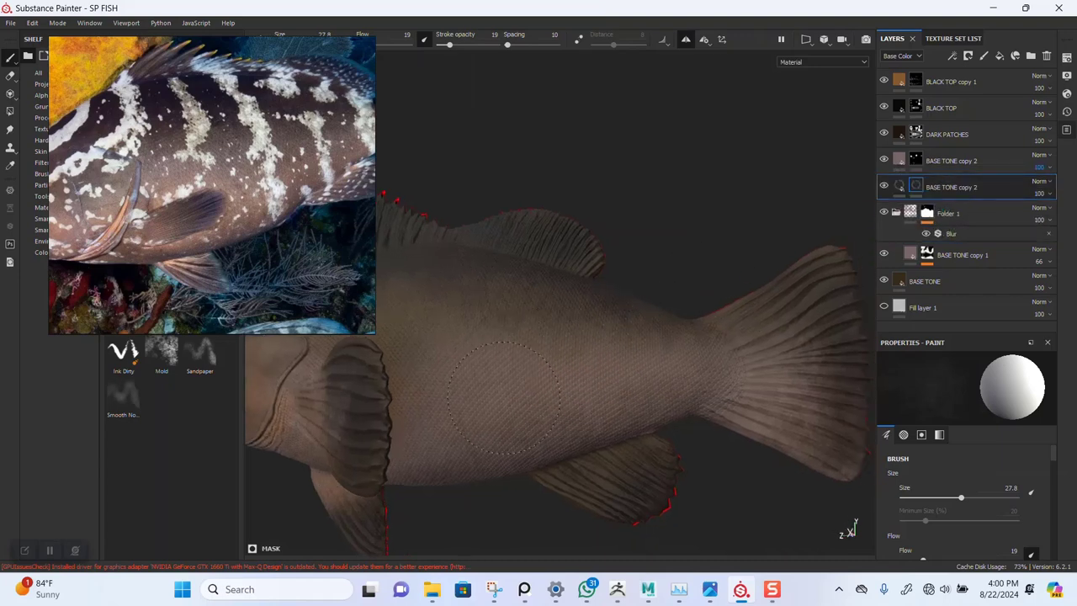
pyautogui.keyDown('alt'); pyautogui.moveTo(629, 337); pyautogui.dragTo(662, 327); pyautogui.keyUp('alt')
pyautogui.keyDown('alt'); pyautogui.moveTo(640, 327); pyautogui.dragTo(656, 335, button='right'); pyautogui.keyUp('alt')
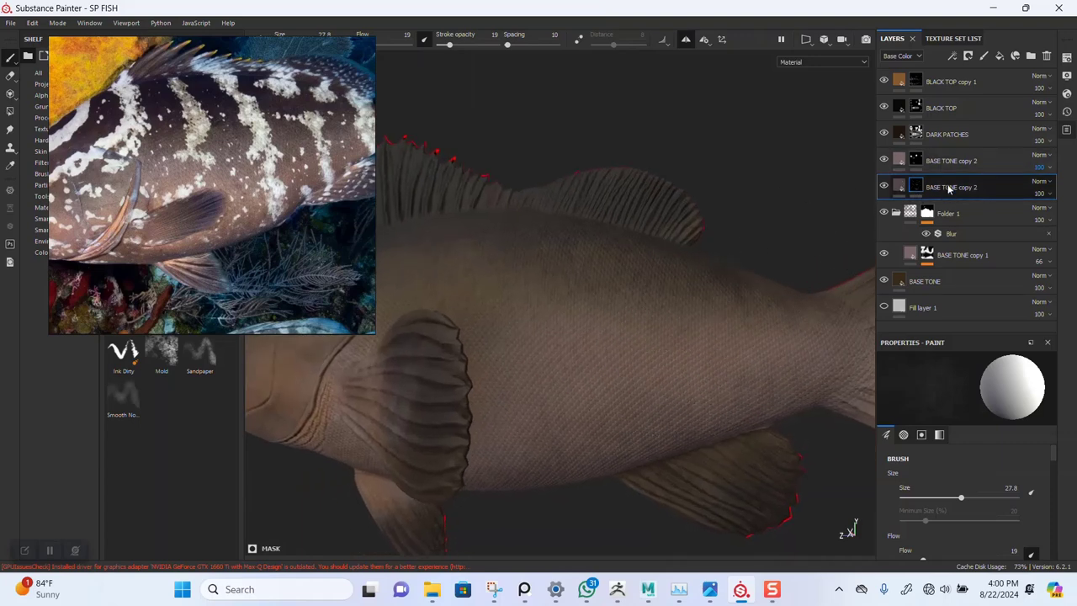
# Try the darkened BASE TONE copy 2 layer above BLACK TOP, compare with BLACK TOP copy 1 hidden, and move it to the top of the stack
pyautogui.moveTo(949, 188); pyautogui.dragTo(951, 81)
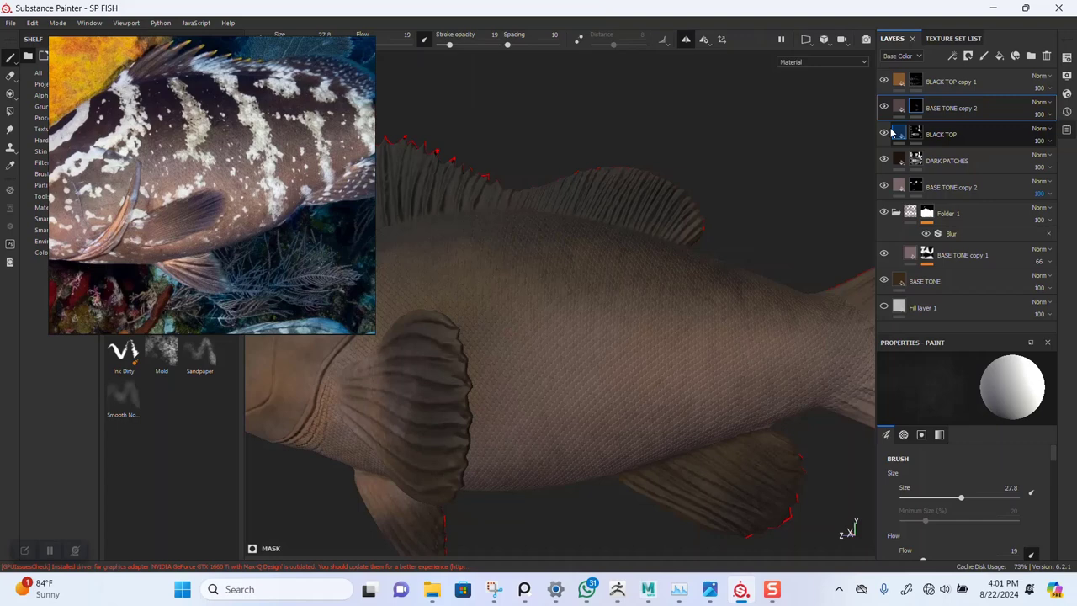
pyautogui.click(885, 81)
pyautogui.click(886, 81)
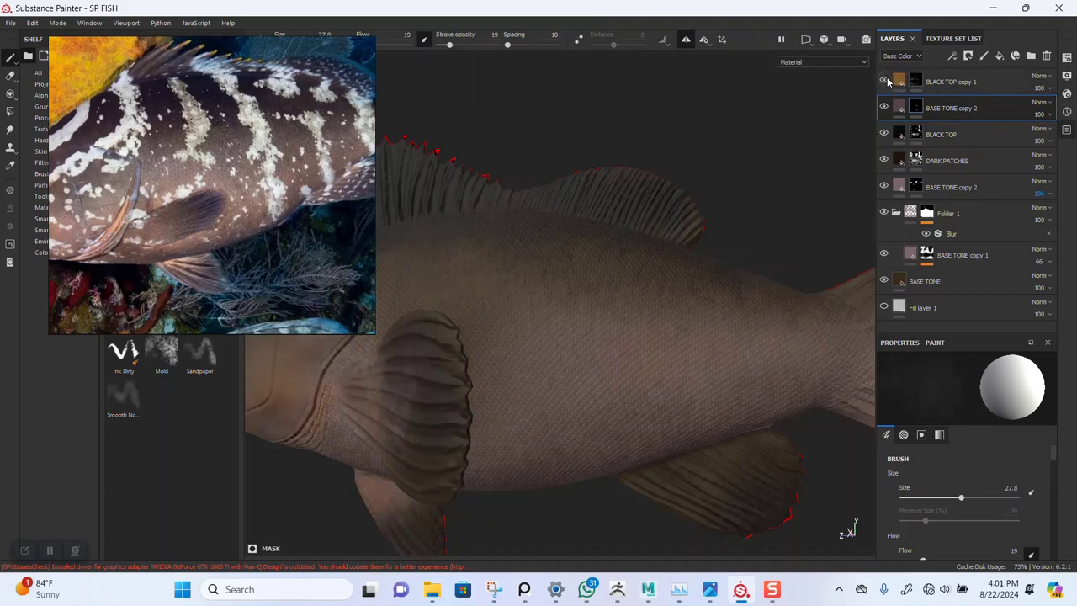
pyautogui.click(886, 80)
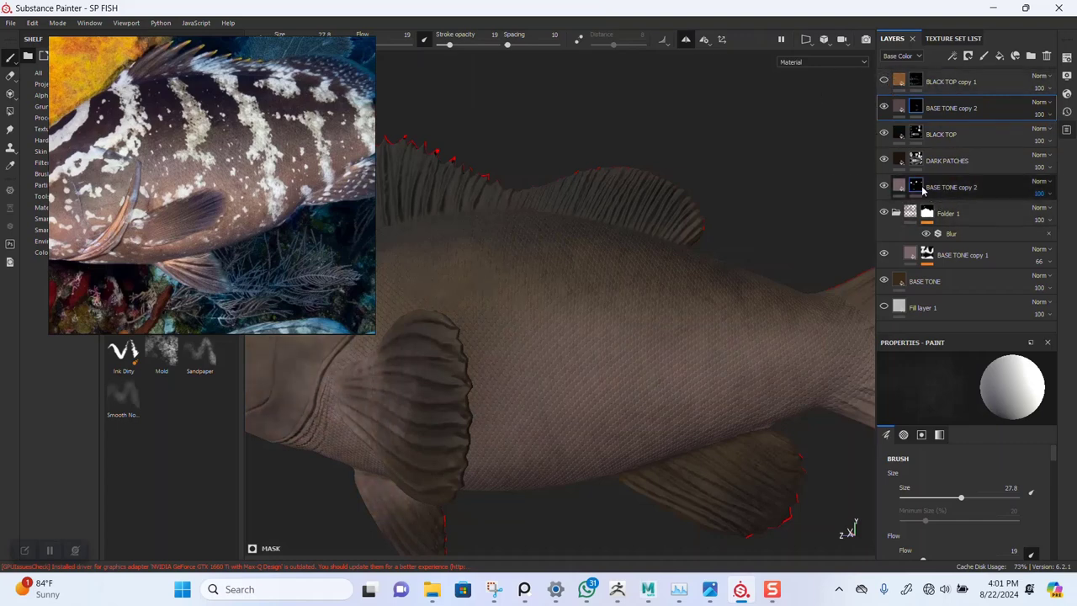
pyautogui.click(885, 82)
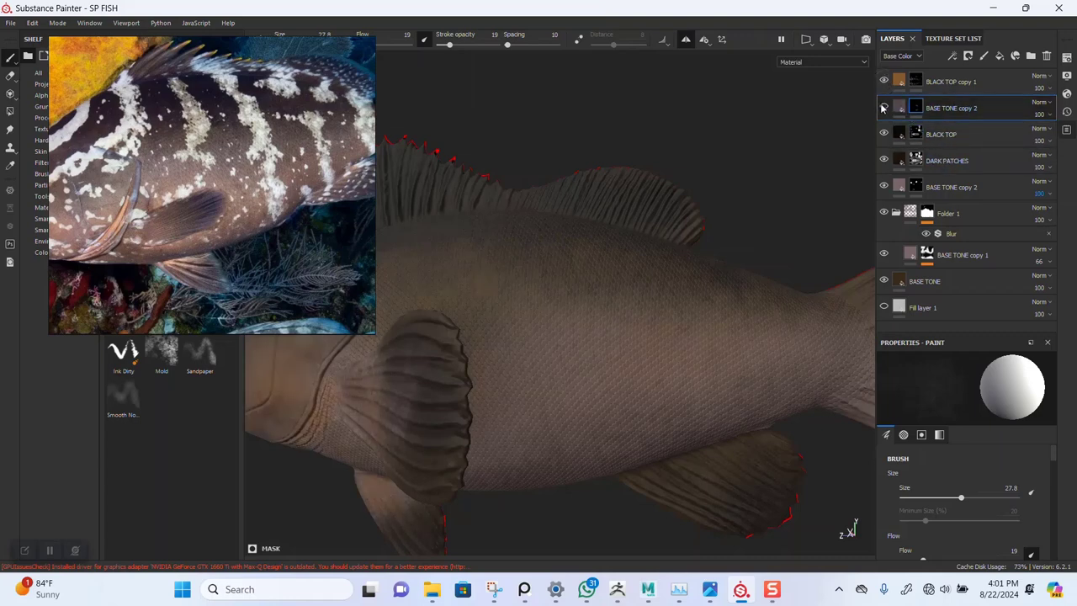
pyautogui.moveTo(966, 113); pyautogui.dragTo(968, 74)
pyautogui.keyDown('alt'); pyautogui.moveTo(648, 331); pyautogui.dragTo(638, 341); pyautogui.keyUp('alt')
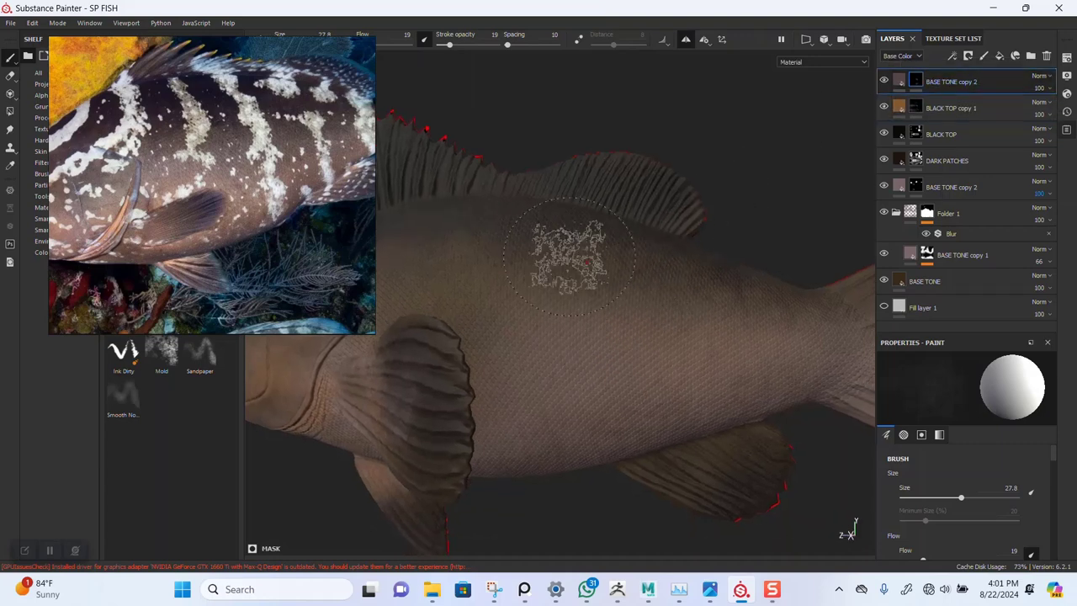
# Set the brush flow to 85 and stroke opacity to 86, and target the mask of the topmost BASE TONE copy 2 layer
pyautogui.click(489, 43)
pyautogui.click(403, 44)
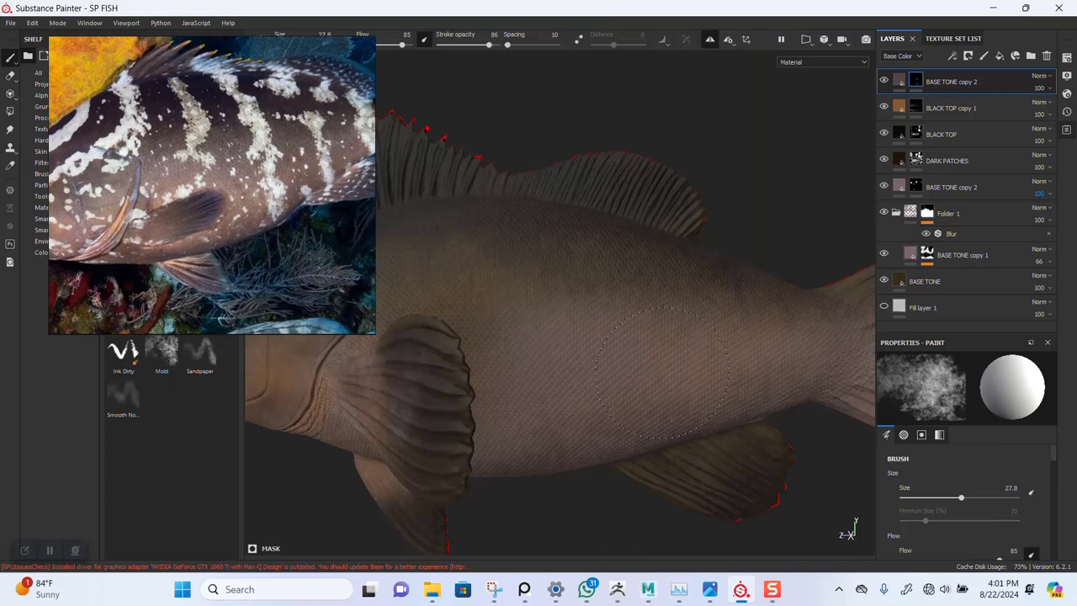
pyautogui.click(899, 80)
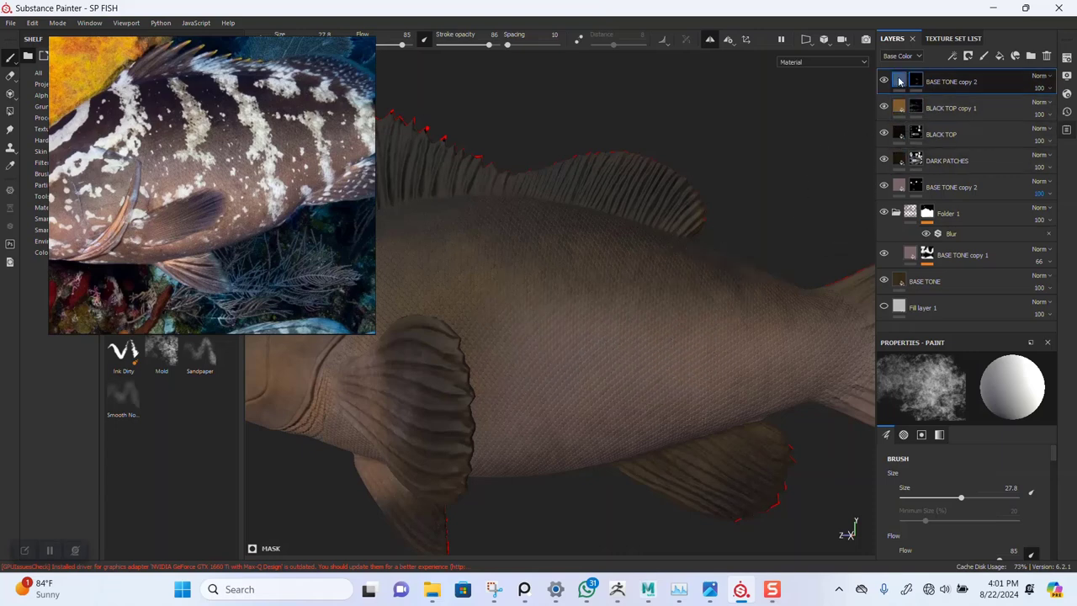
pyautogui.click(915, 80)
pyautogui.keyDown('alt'); pyautogui.moveTo(568, 362); pyautogui.dragTo(580, 298, button='middle'); pyautogui.keyUp('alt')
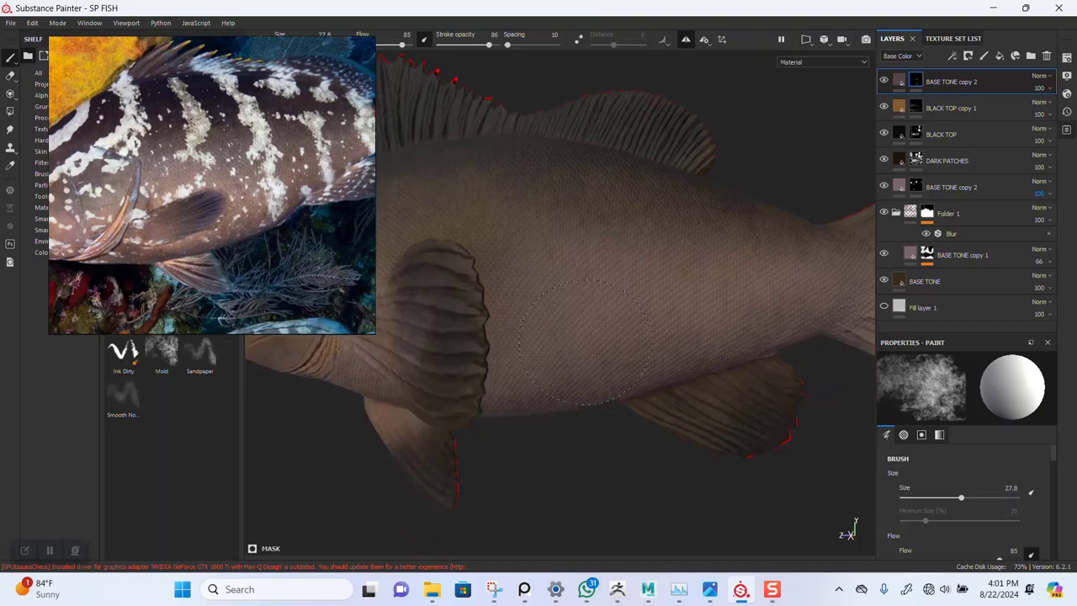
pyautogui.keyDown('alt'); pyautogui.moveTo(678, 294); pyautogui.dragTo(652, 362); pyautogui.keyUp('alt')
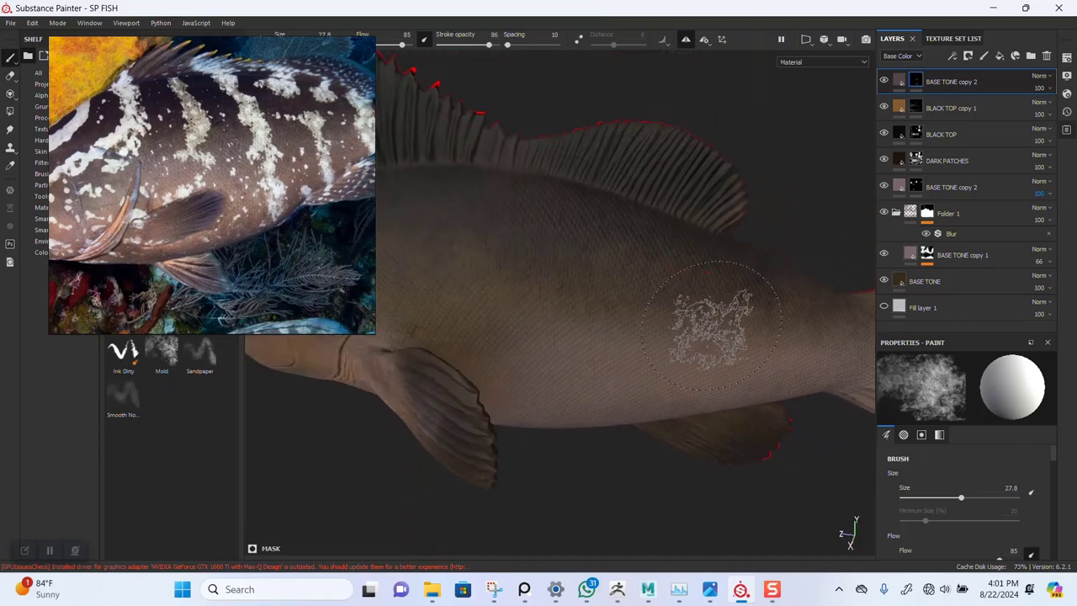
# Move the topmost BASE TONE copy 2 layer back down to just above Folder 1
pyautogui.moveTo(972, 88); pyautogui.dragTo(964, 203)
pyautogui.keyDown('alt'); pyautogui.moveTo(700, 294); pyautogui.dragTo(600, 369); pyautogui.keyUp('alt')
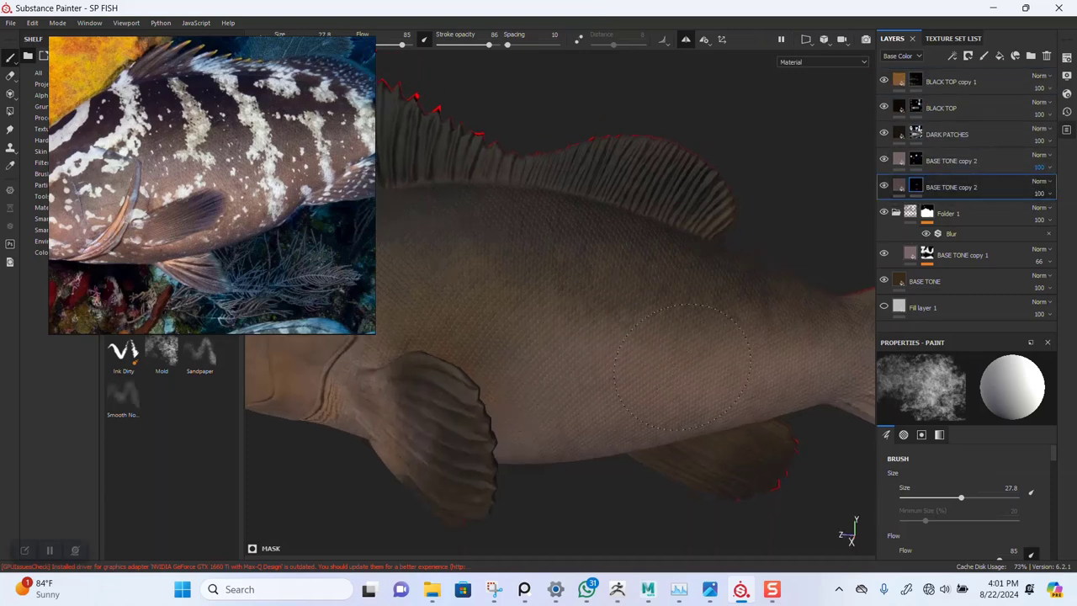
pyautogui.keyDown('alt'); pyautogui.moveTo(663, 447); pyautogui.dragTo(685, 376, button='middle'); pyautogui.keyUp('alt')
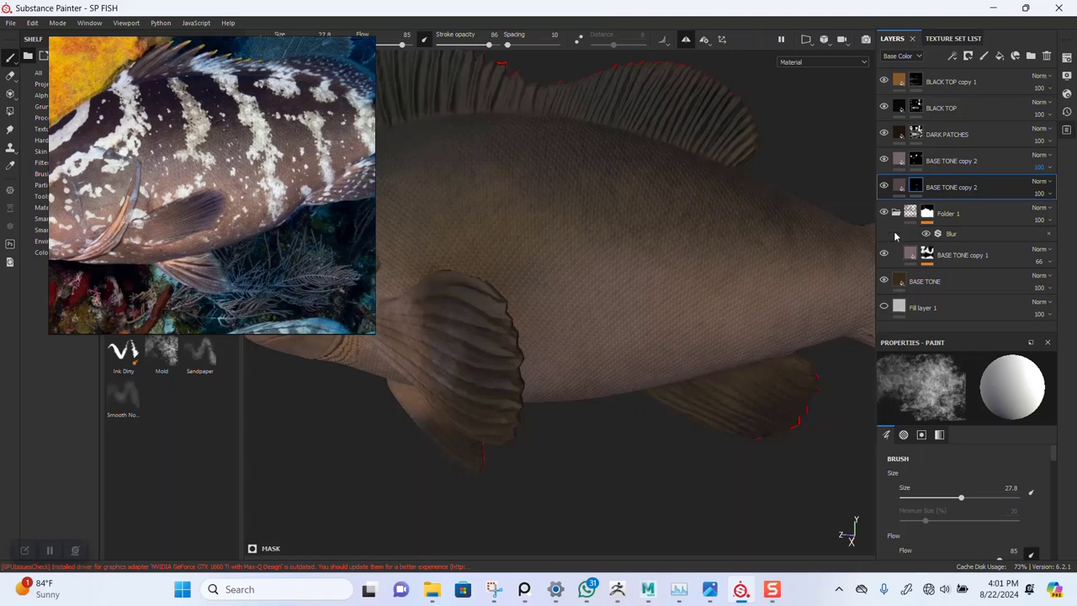
# Darken the base color of the BASE TONE copy 2 layer directly above Folder 1 and reselect its mask for painting
pyautogui.click(900, 187)
pyautogui.click(966, 497)
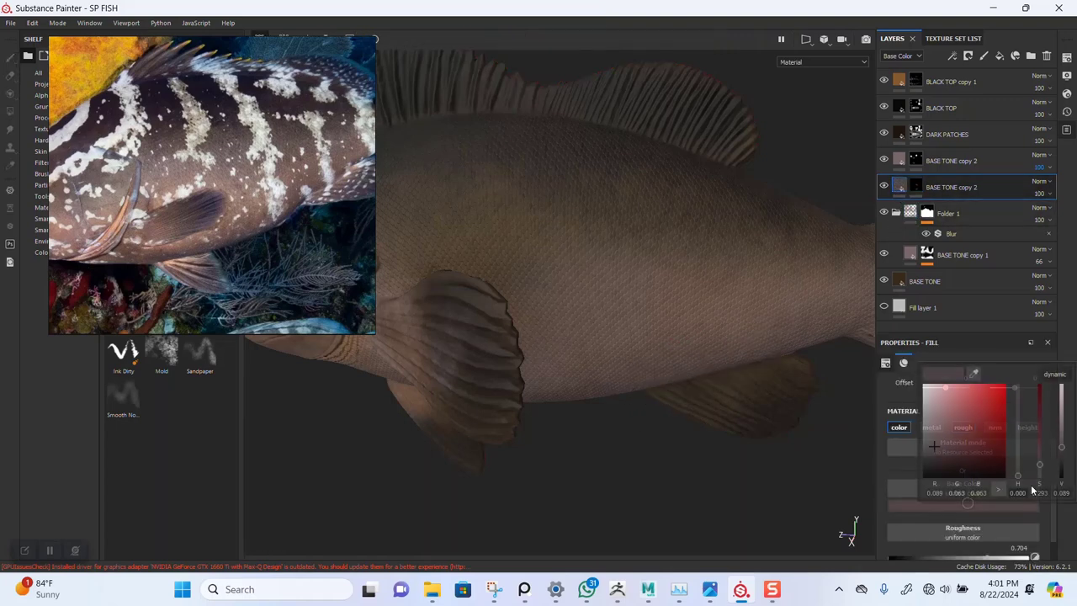
pyautogui.click(1065, 465)
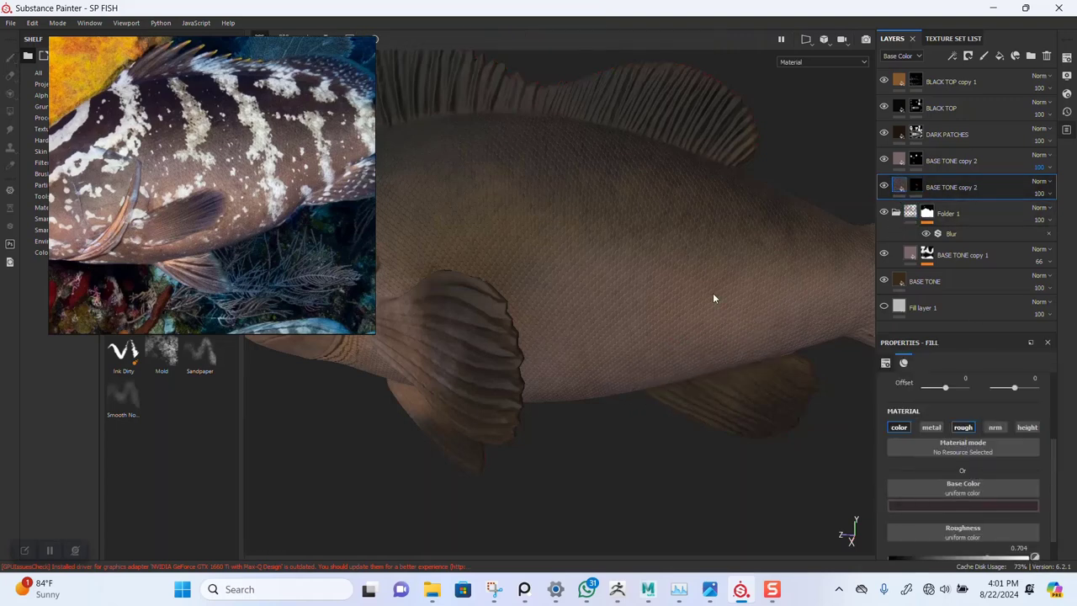
pyautogui.keyDown('alt'); pyautogui.moveTo(713, 293); pyautogui.dragTo(717, 259); pyautogui.keyUp('alt')
pyautogui.click(917, 186)
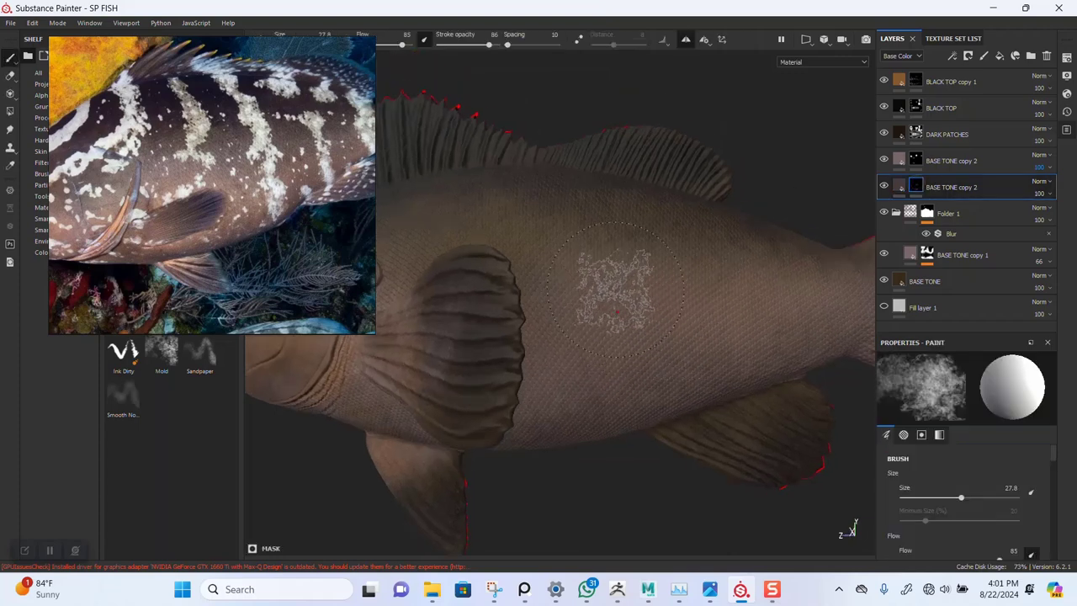
# Paint the darkened tone into the BASE TONE copy 2 mask over the flank, working around the fish from tail to head
pyautogui.keyDown('alt'); pyautogui.moveTo(602, 293); pyautogui.dragTo(593, 327); pyautogui.keyUp('alt')
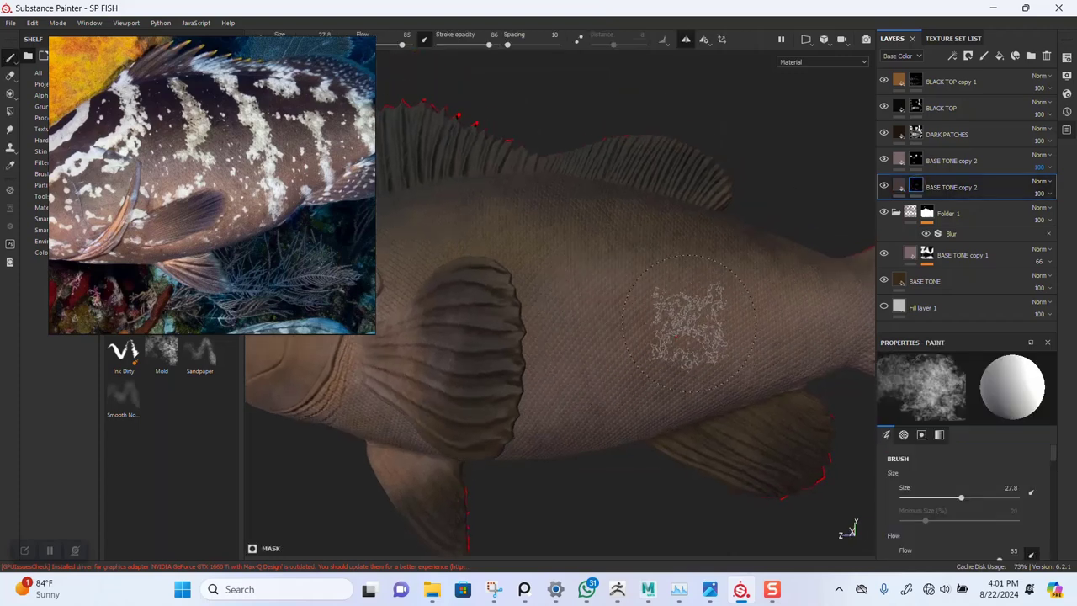
pyautogui.keyDown('alt'); pyautogui.moveTo(739, 319); pyautogui.dragTo(629, 331); pyautogui.keyUp('alt')
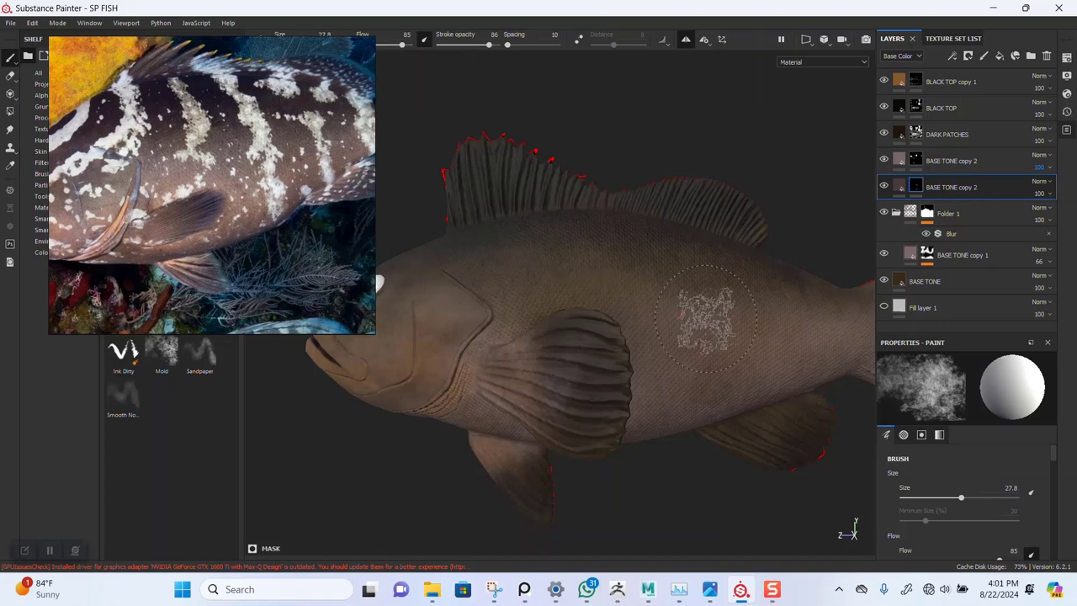
pyautogui.keyDown('alt'); pyautogui.moveTo(721, 282); pyautogui.dragTo(714, 306); pyautogui.keyUp('alt')
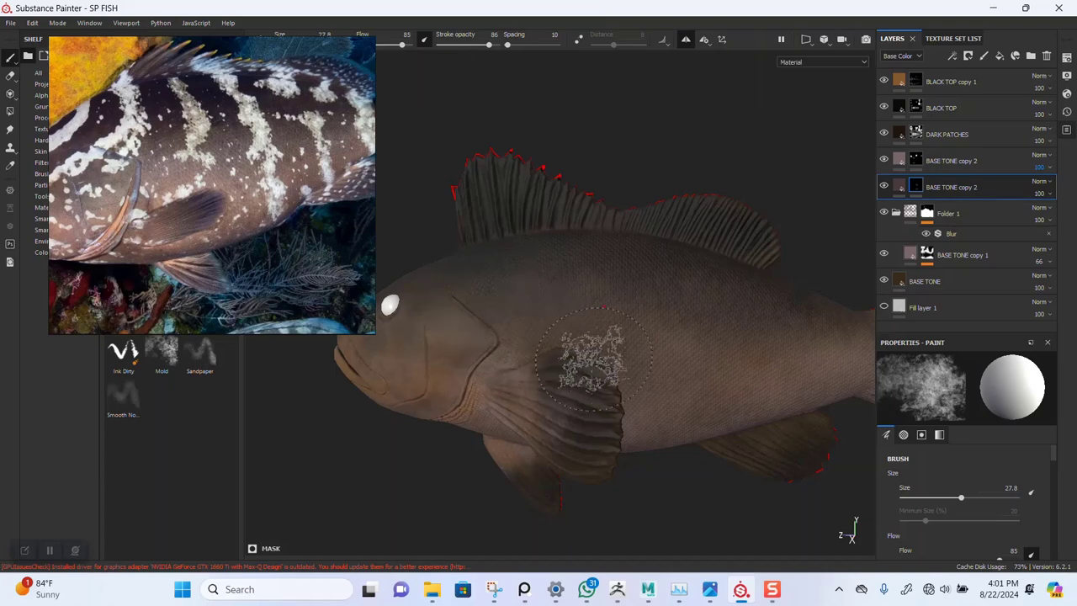
pyautogui.keyDown('alt'); pyautogui.moveTo(592, 361); pyautogui.dragTo(566, 326); pyautogui.keyUp('alt')
pyautogui.keyDown('alt'); pyautogui.moveTo(829, 294); pyautogui.dragTo(686, 324, button='middle'); pyautogui.keyUp('alt')
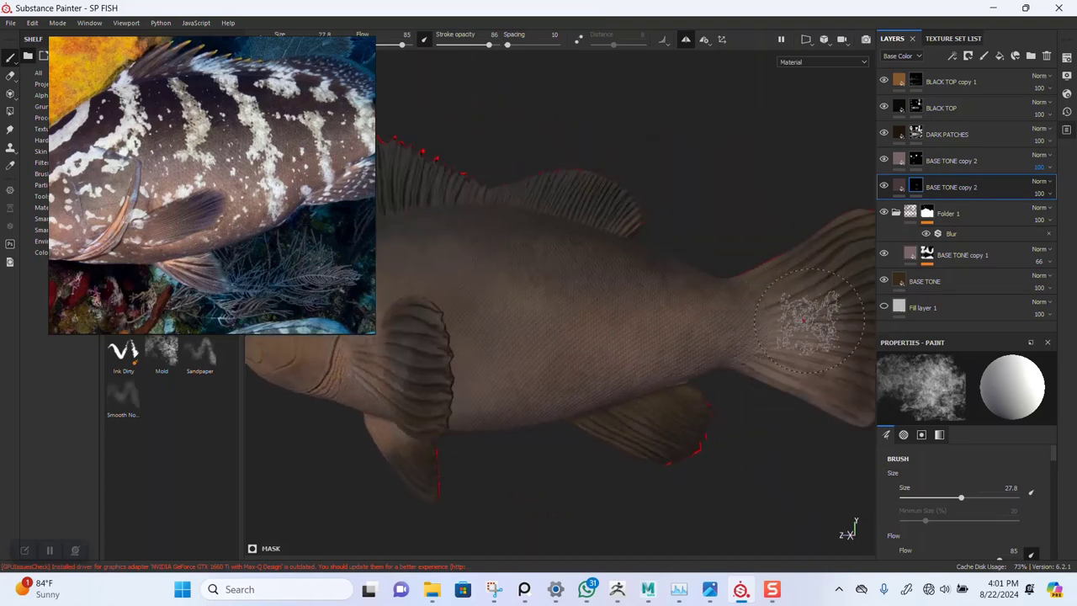
pyautogui.keyDown('alt'); pyautogui.moveTo(758, 324); pyautogui.dragTo(638, 343, button='middle'); pyautogui.keyUp('alt')
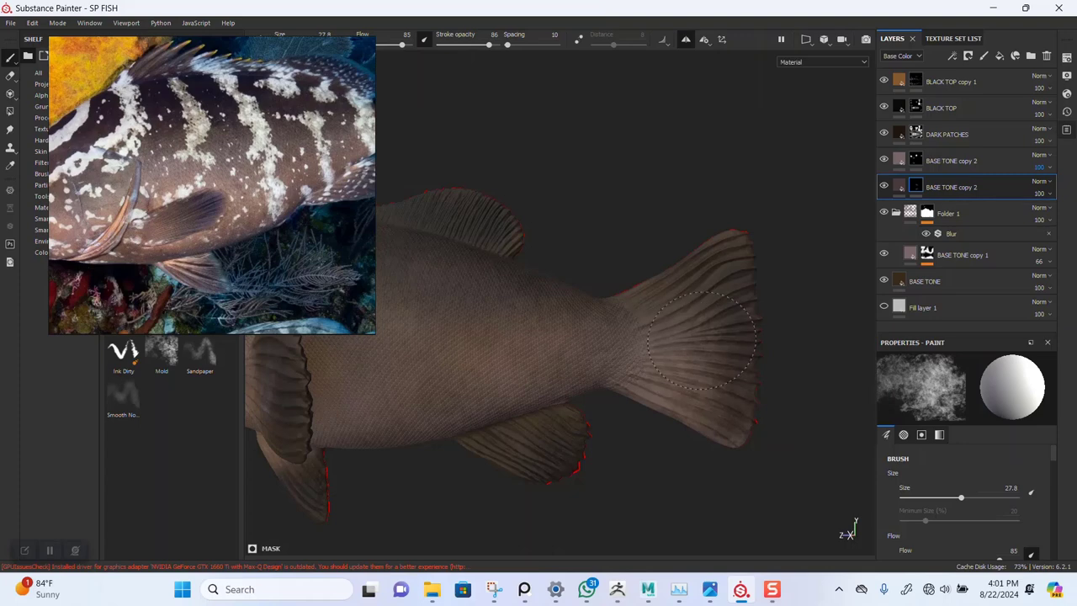
pyautogui.keyDown('alt'); pyautogui.moveTo(614, 445); pyautogui.dragTo(647, 336); pyautogui.keyUp('alt')
pyautogui.keyDown('alt'); pyautogui.moveTo(647, 336); pyautogui.dragTo(662, 334, button='middle'); pyautogui.keyUp('alt')
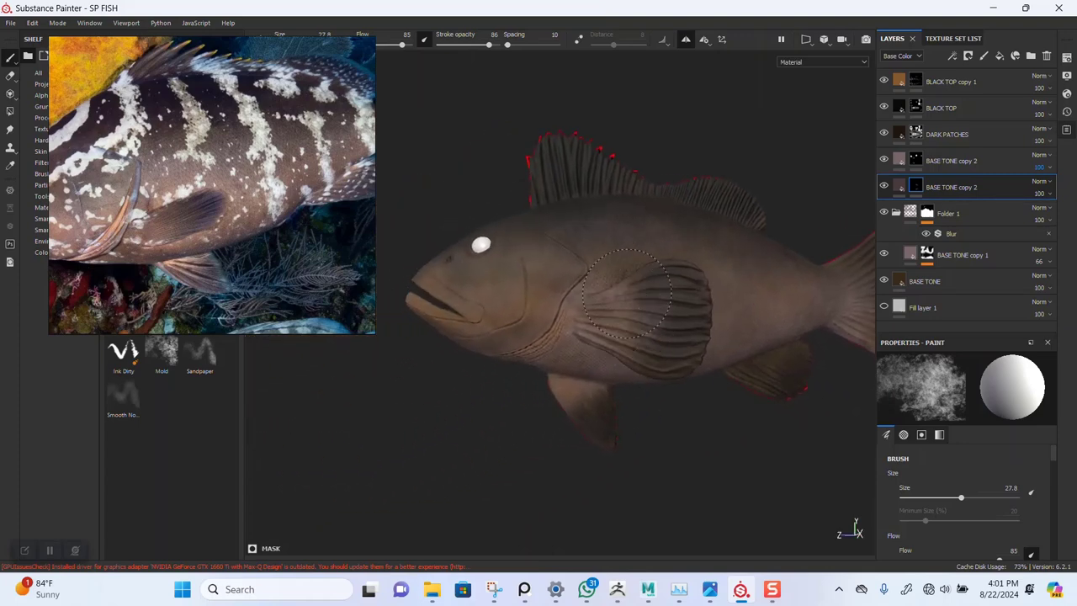
pyautogui.keyDown('alt'); pyautogui.moveTo(602, 397); pyautogui.dragTo(569, 412); pyautogui.keyUp('alt')
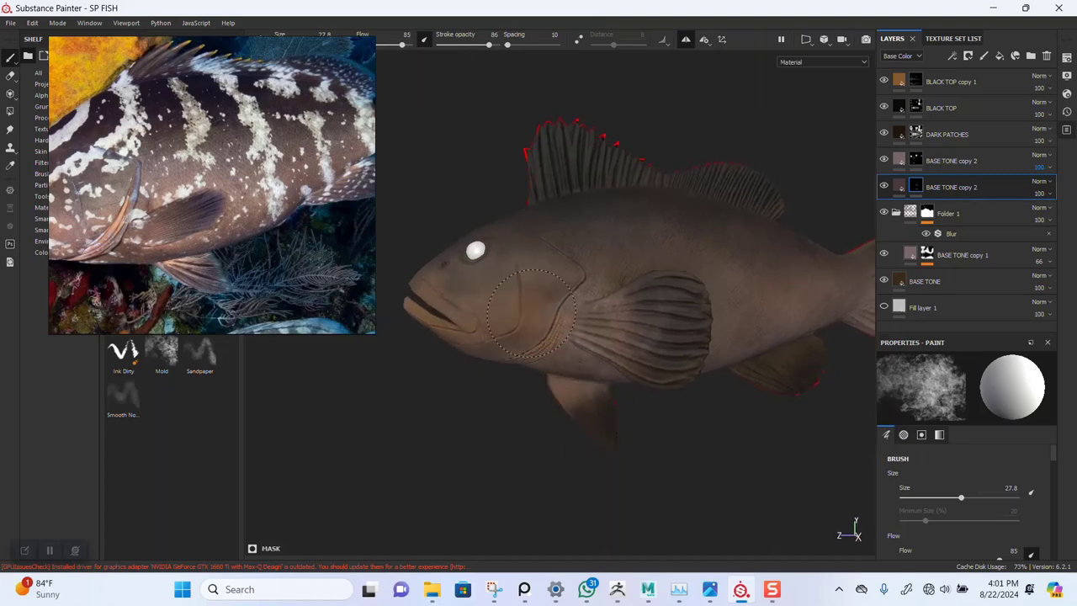
pyautogui.keyDown('alt'); pyautogui.moveTo(548, 320); pyautogui.dragTo(558, 367, button='middle'); pyautogui.keyUp('alt')
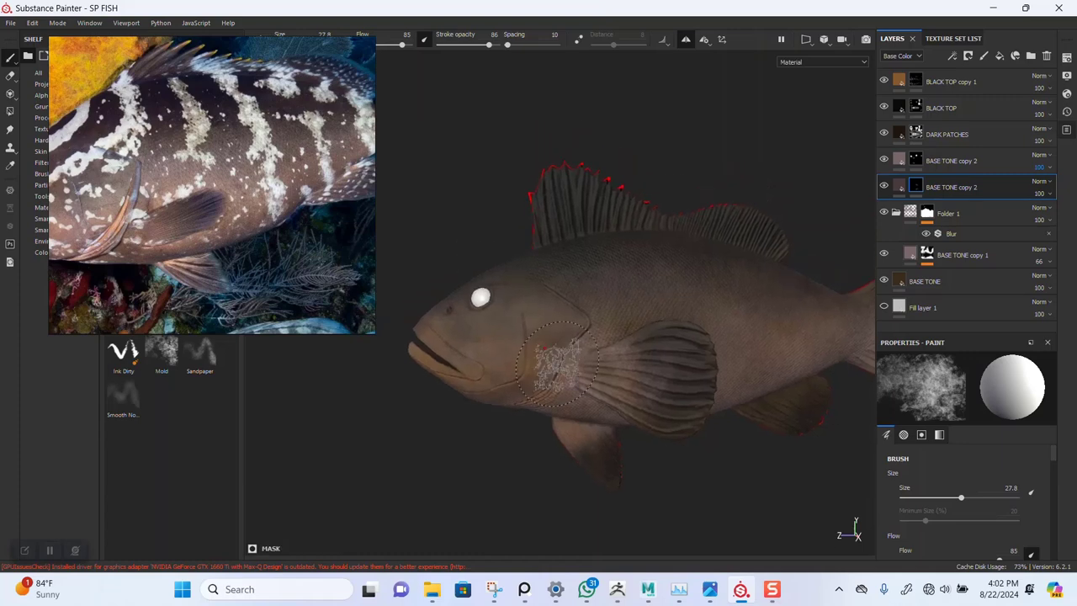
pyautogui.keyDown('alt'); pyautogui.moveTo(558, 368); pyautogui.dragTo(572, 236, button='right'); pyautogui.keyUp('alt')
pyautogui.keyDown('alt'); pyautogui.moveTo(579, 253); pyautogui.dragTo(509, 282, button='middle'); pyautogui.keyUp('alt')
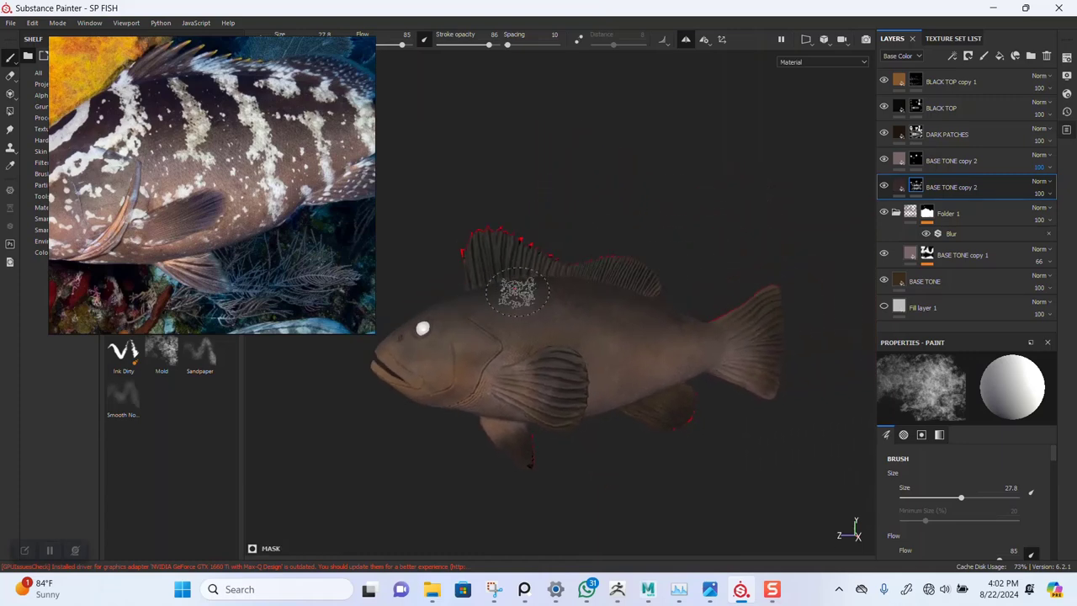
pyautogui.scroll(2, 610, 328)
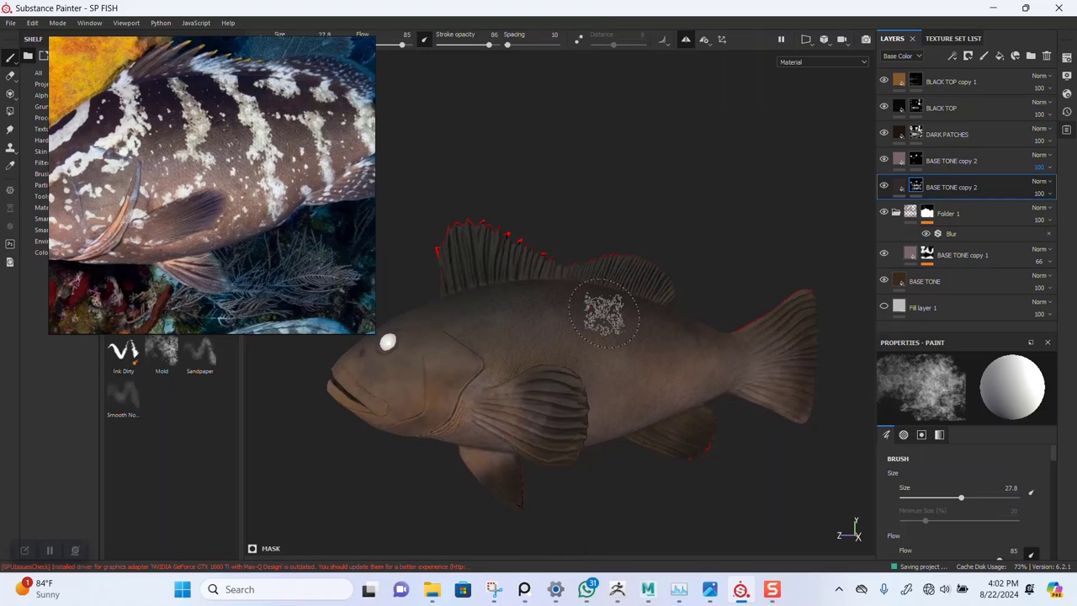
# Browse the reference board for grouper coloring, enlarge the reddish-brown head photo with the diver, and place it clear of the model
pyautogui.moveTo(202, 205); pyautogui.dragTo(363, 222)
pyautogui.scroll(-3, 244, 275)
pyautogui.moveTo(246, 274); pyautogui.dragTo(351, 222, button='middle')
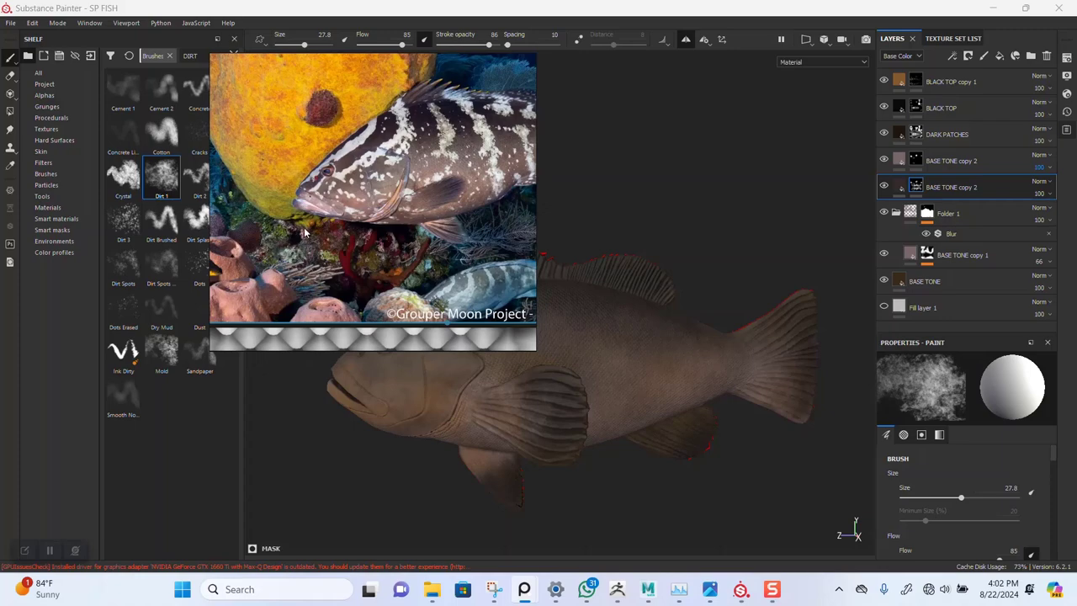
pyautogui.scroll(-6, 305, 236)
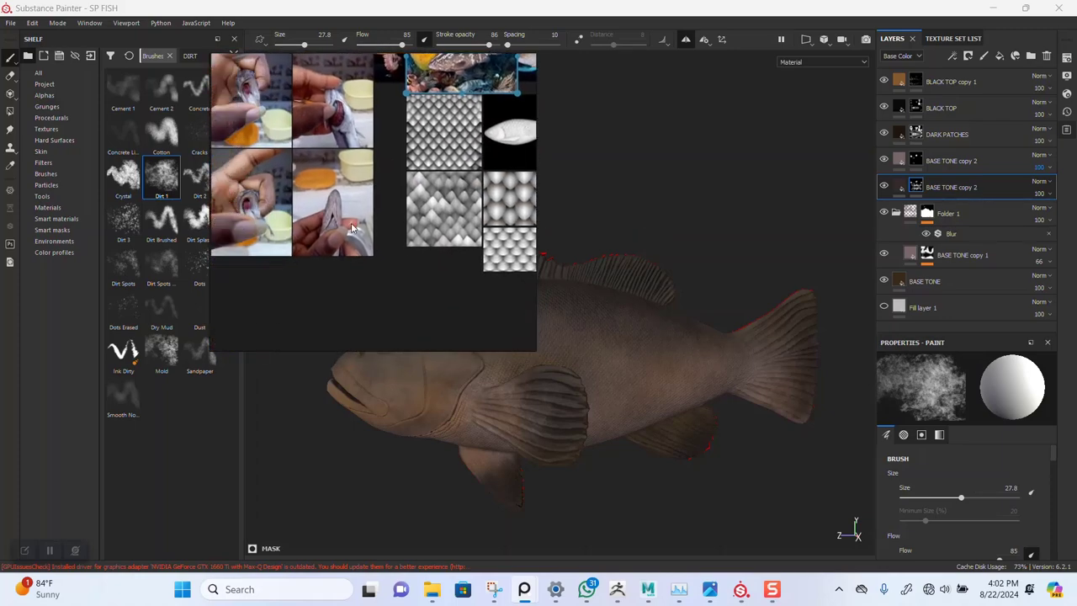
pyautogui.scroll(6, 351, 228)
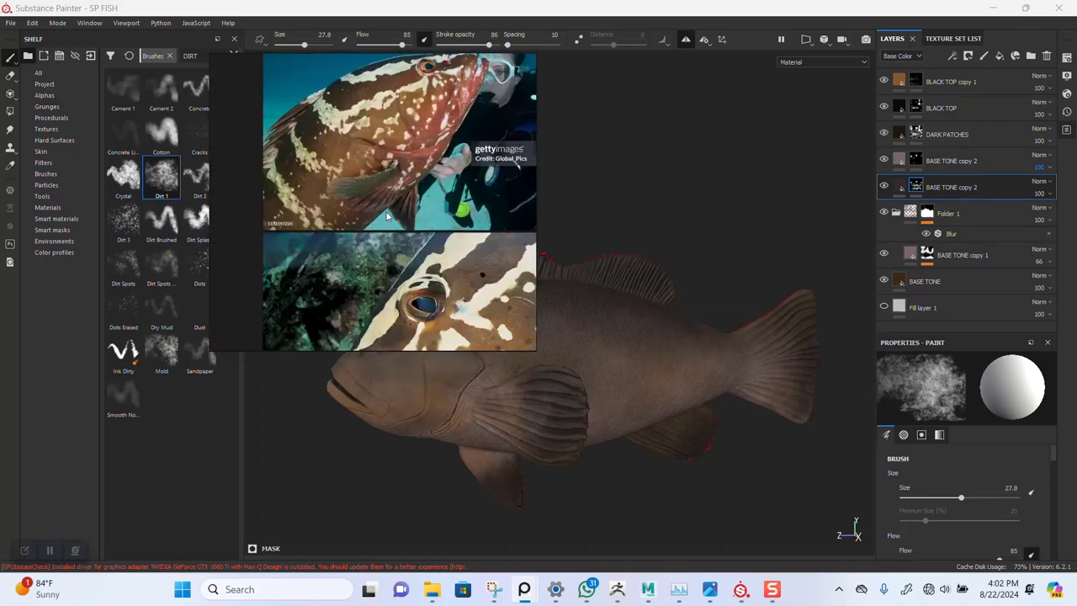
pyautogui.scroll(5, 387, 217)
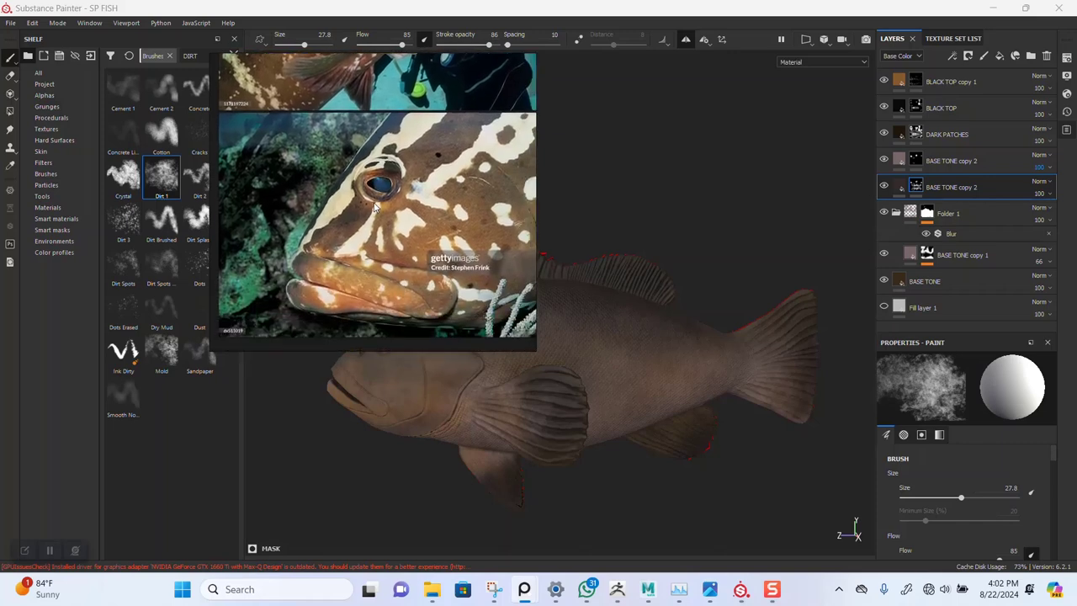
pyautogui.moveTo(373, 118); pyautogui.dragTo(353, 288, button='middle')
pyautogui.scroll(4, 390, 151)
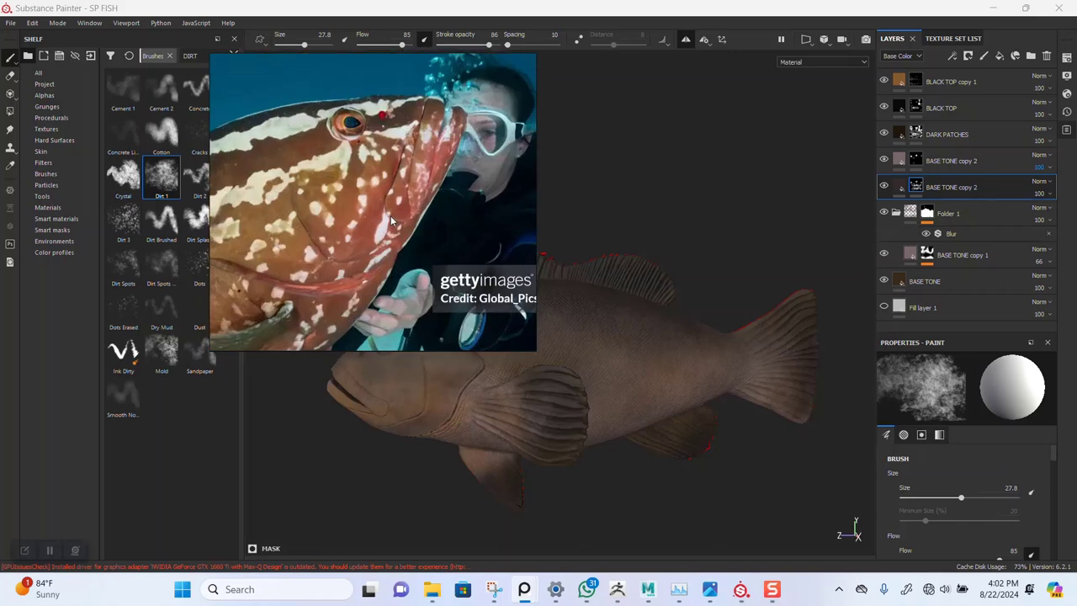
pyautogui.moveTo(389, 218); pyautogui.dragTo(368, 214, button='middle')
pyautogui.moveTo(439, 312); pyautogui.dragTo(307, 283, button='right')
# Duplicate the BLACK TOP copy 1 layer and sample the reddish gill-edge color from the reference as its base color, RGB 0.381, 0.100, 0.070
pyautogui.keyDown('alt'); pyautogui.moveTo(573, 350); pyautogui.dragTo(697, 335, button='middle'); pyautogui.keyUp('alt')
pyautogui.scroll(2, 643, 359)
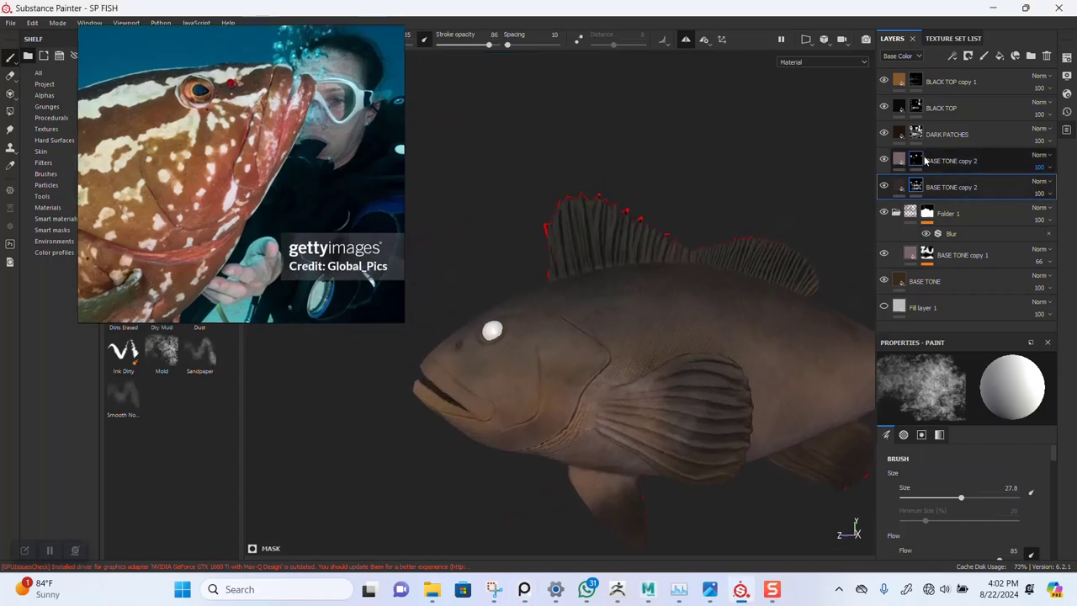
pyautogui.click(943, 85)
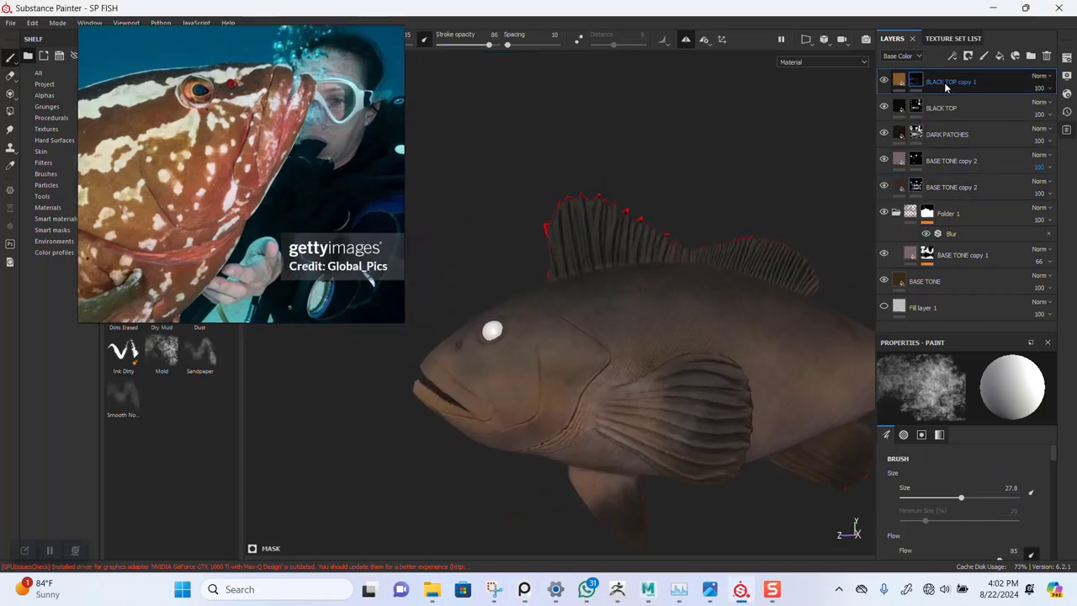
pyautogui.hotkey('ctrl', 'd')
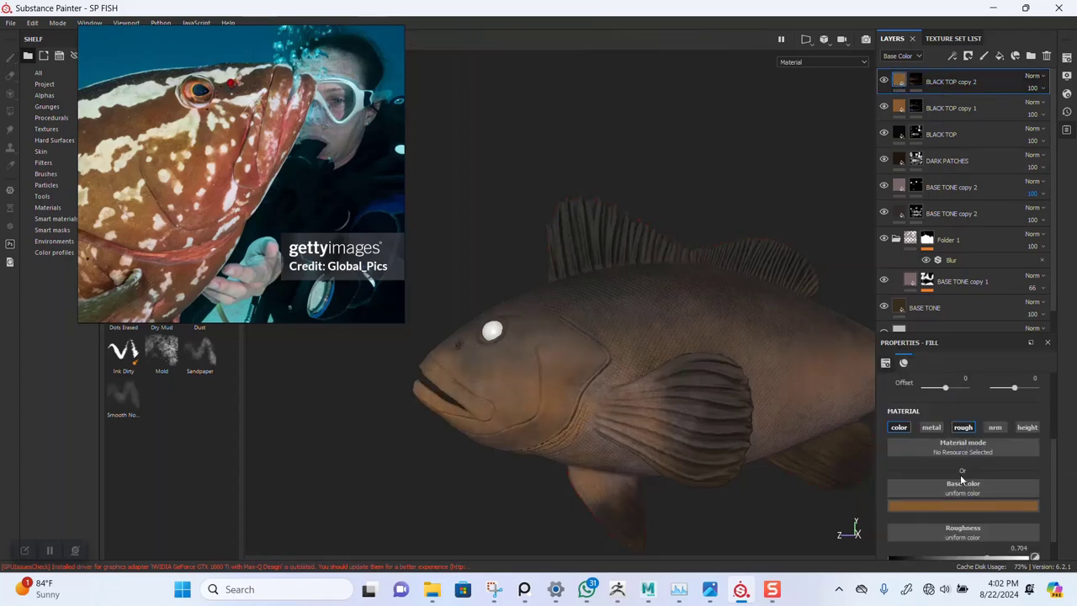
pyautogui.click(953, 504)
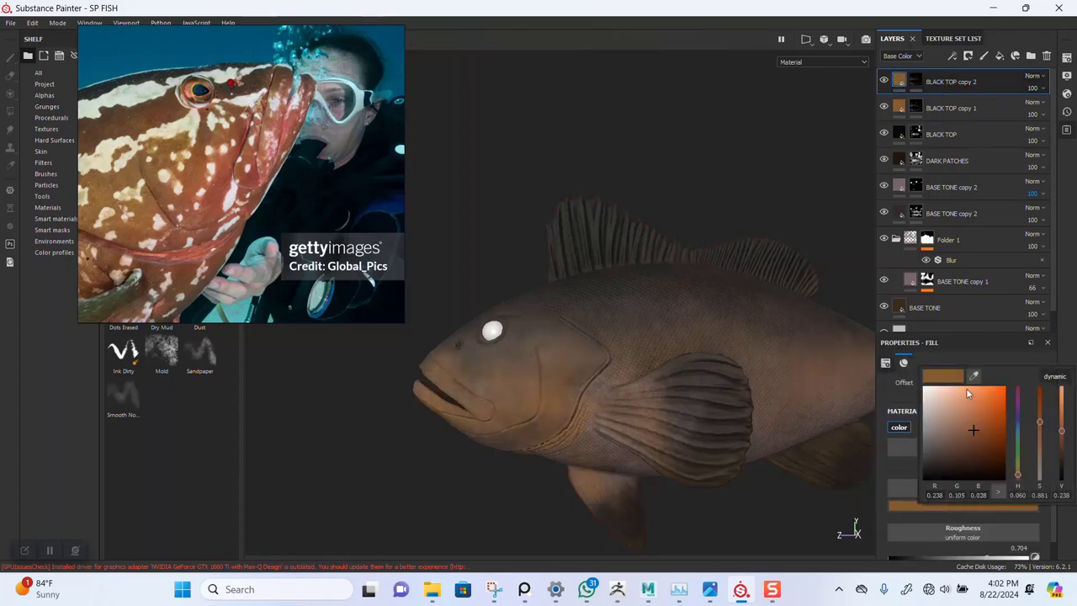
pyautogui.moveTo(976, 371); pyautogui.dragTo(206, 245)
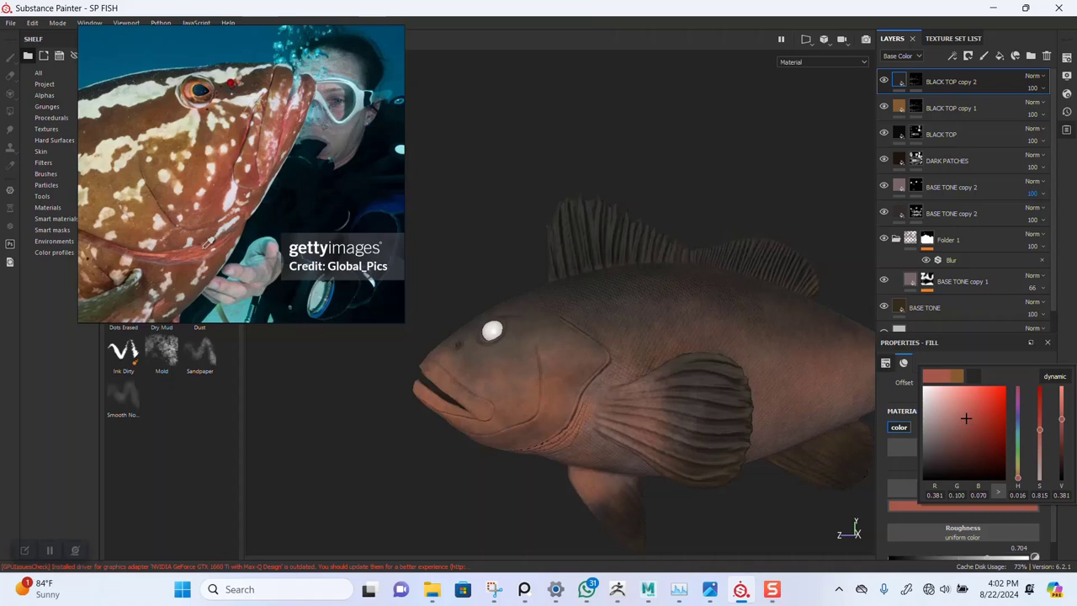
pyautogui.click(1070, 321)
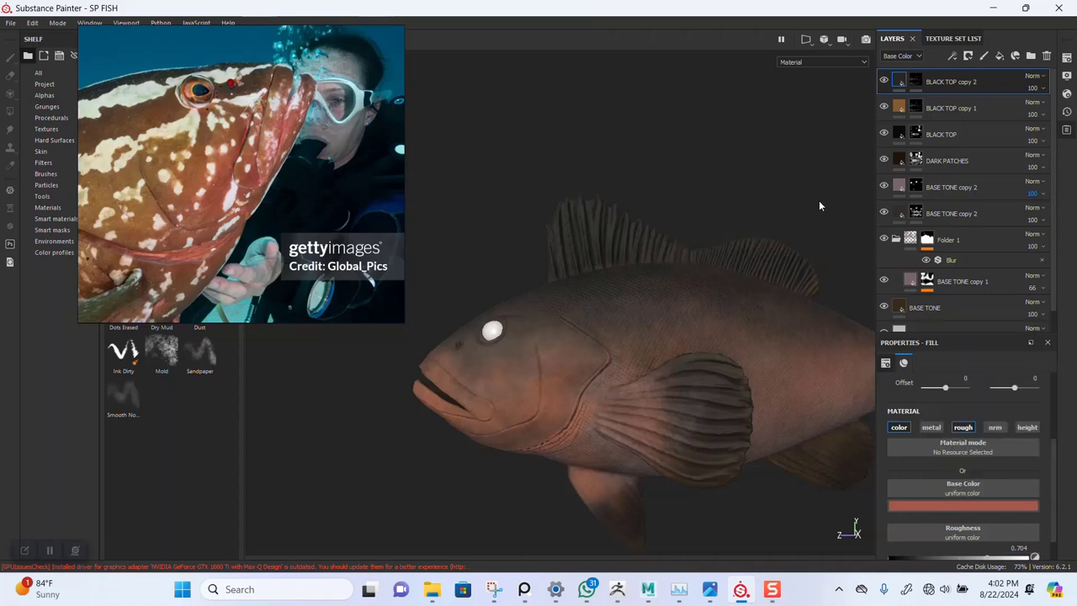
# Replace the mask on the BLACK TOP copy 2 layer with a fresh black mask
pyautogui.click(922, 81)
pyautogui.rightClick(922, 81)
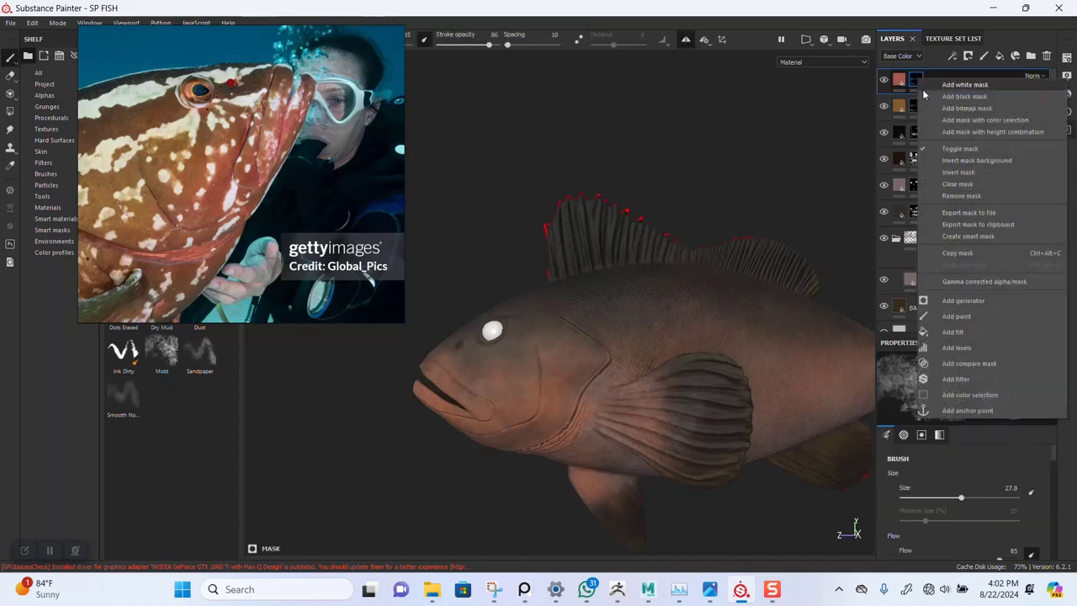
pyautogui.click(928, 96)
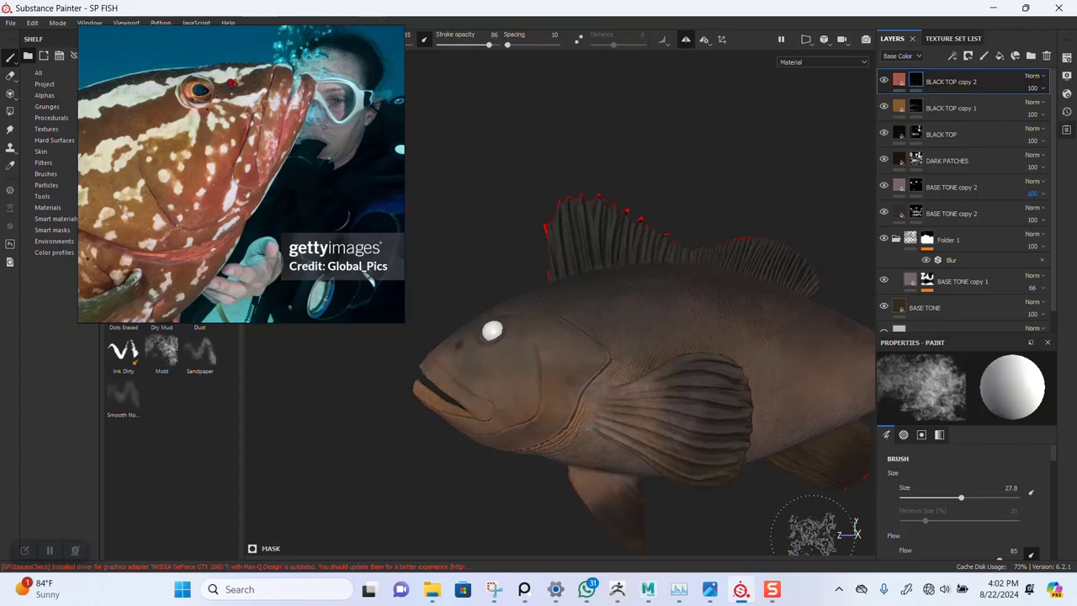
# Paint the reddish tone onto the lower lip and the skin folds along the lower gill edge, reducing the brush size to 7.13
pyautogui.press('[')
pyautogui.press('[')
pyautogui.press('[')
pyautogui.press('[')
pyautogui.press('[')
pyautogui.press('[')
pyautogui.press('[')
pyautogui.press('[')
pyautogui.press('[')
pyautogui.press('[')
pyautogui.press('[')
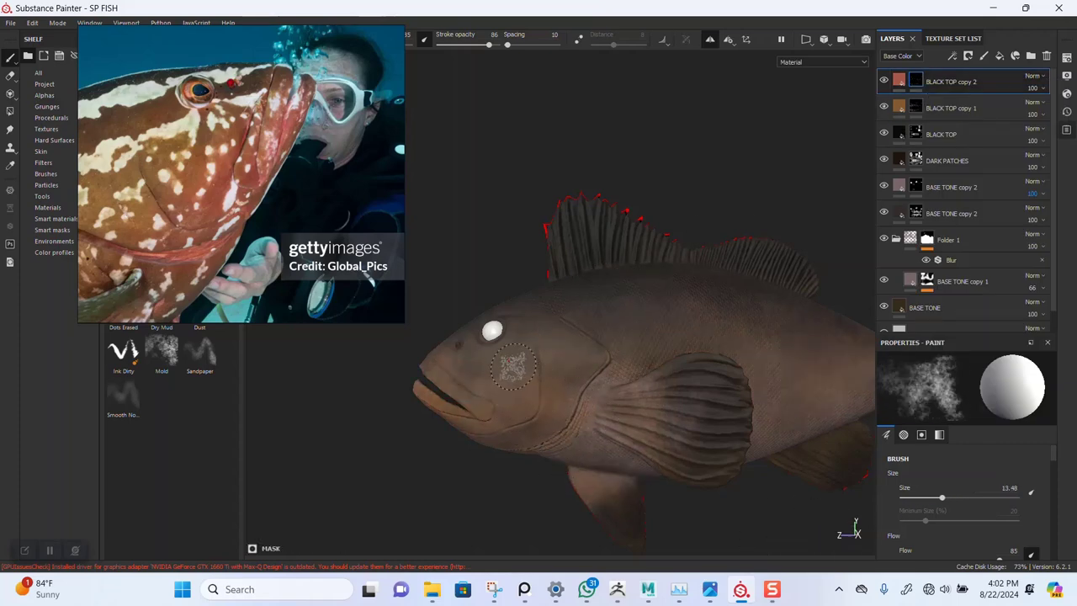
pyautogui.press('[')
pyautogui.keyDown('alt'); pyautogui.moveTo(511, 373); pyautogui.dragTo(522, 421, button='right'); pyautogui.keyUp('alt')
pyautogui.keyDown('alt'); pyautogui.moveTo(472, 403); pyautogui.dragTo(562, 401, button='middle'); pyautogui.keyUp('alt')
pyautogui.moveTo(562, 400)
pyautogui.keyDown('alt'); pyautogui.mouseDown(button='right')
pyautogui.moveTo(584, 525)
pyautogui.moveTo(574, 513)
pyautogui.mouseUp(button='right'); pyautogui.keyUp('alt')
pyautogui.keyDown('alt'); pyautogui.moveTo(495, 380); pyautogui.dragTo(535, 386, button='middle'); pyautogui.keyUp('alt')
pyautogui.keyDown('alt'); pyautogui.moveTo(535, 386); pyautogui.dragTo(582, 379); pyautogui.keyUp('alt')
pyautogui.keyDown('alt'); pyautogui.moveTo(582, 379); pyautogui.dragTo(613, 404, button='right'); pyautogui.keyUp('alt')
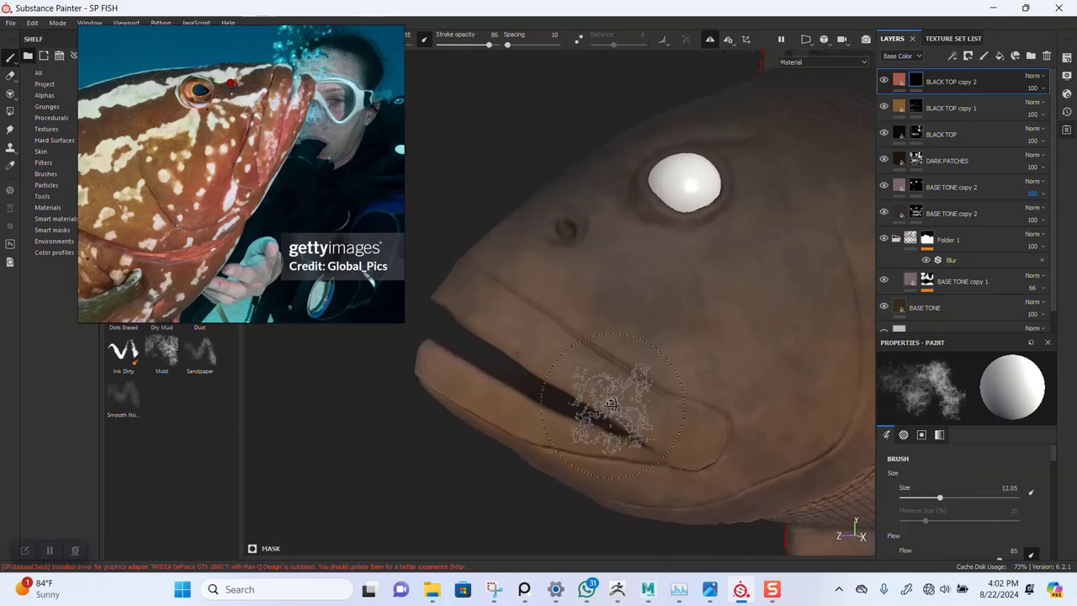
pyautogui.moveTo(594, 438); pyautogui.dragTo(573, 431)
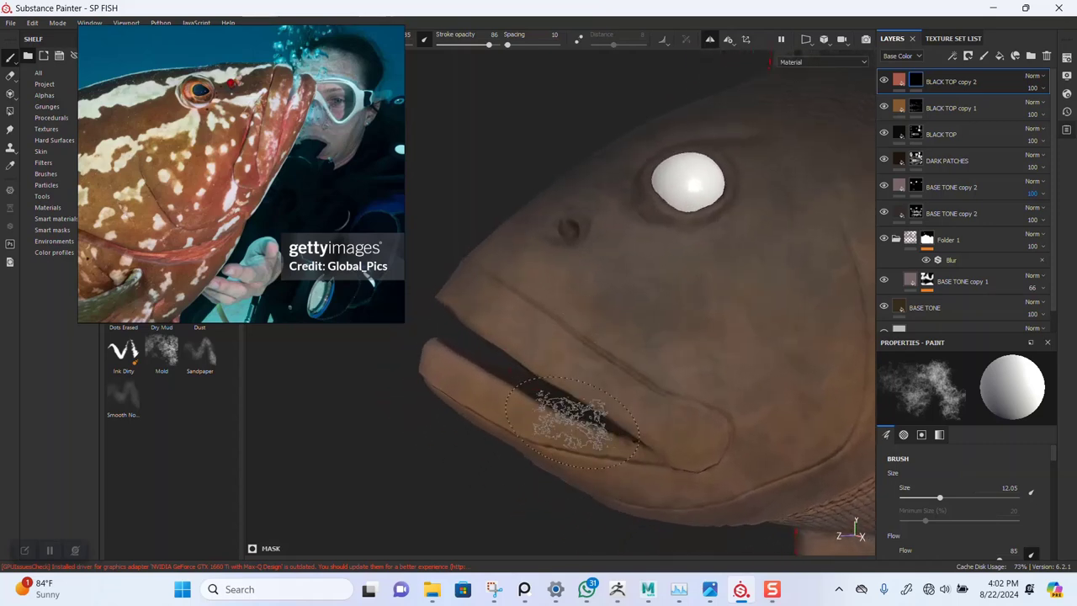
pyautogui.press('[')
pyautogui.press('[')
pyautogui.press('[')
pyautogui.press('[')
pyautogui.press('[')
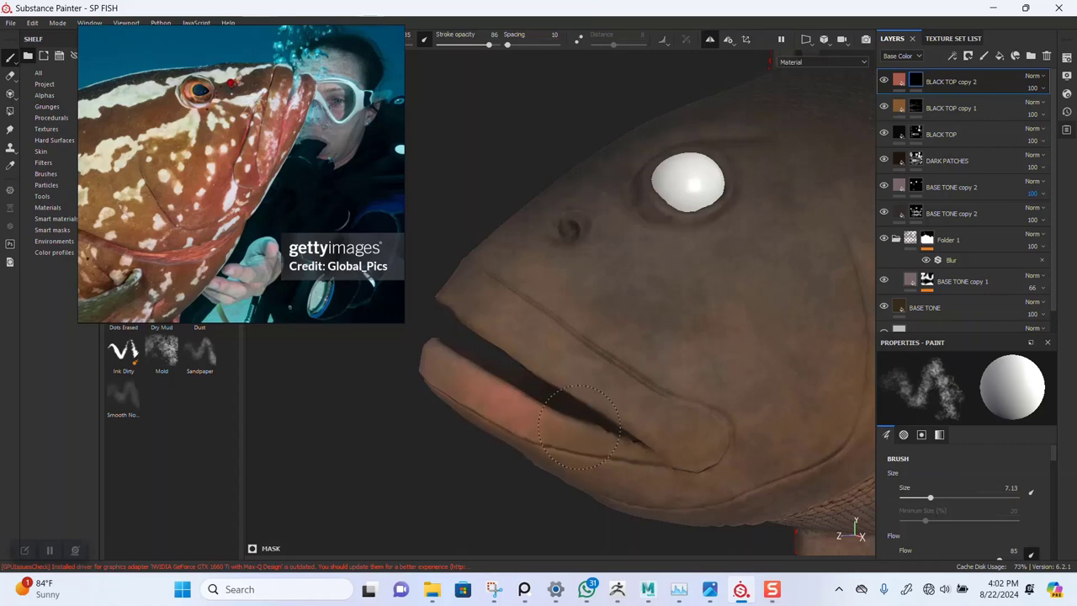
pyautogui.moveTo(666, 478)
pyautogui.keyDown('alt'); pyautogui.mouseDown()
pyautogui.moveTo(609, 423)
pyautogui.moveTo(614, 368)
pyautogui.moveTo(572, 409)
pyautogui.moveTo(580, 417)
pyautogui.moveTo(561, 356)
pyautogui.moveTo(615, 361)
pyautogui.moveTo(594, 312)
pyautogui.moveTo(548, 378)
pyautogui.moveTo(630, 373)
pyautogui.moveTo(620, 315)
pyautogui.moveTo(652, 316)
pyautogui.mouseUp(); pyautogui.keyUp('alt')
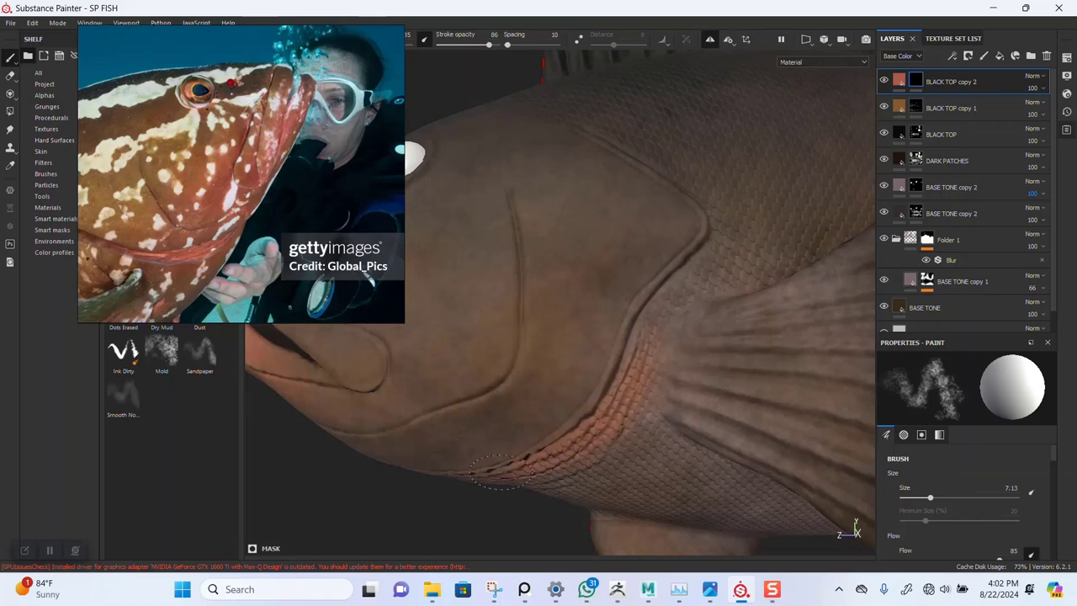
# Tint the upper lip and the crease above the mouth with the reddish tone using brush size 8.24
pyautogui.scroll(-5, 505, 461)
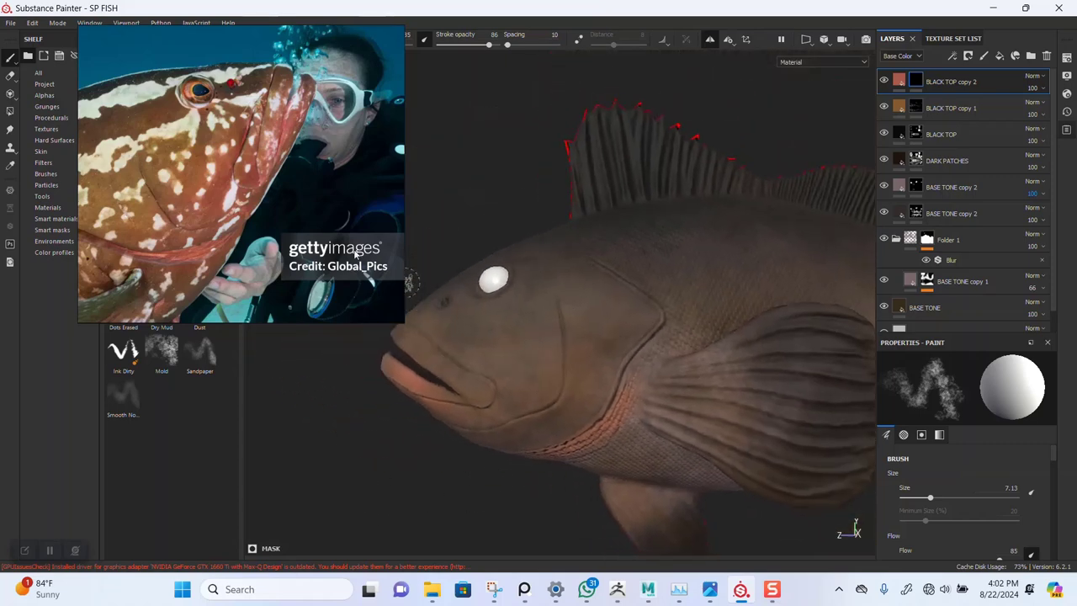
pyautogui.keyDown('alt'); pyautogui.moveTo(535, 278); pyautogui.dragTo(563, 306); pyautogui.keyUp('alt')
pyautogui.scroll(5, 580, 326)
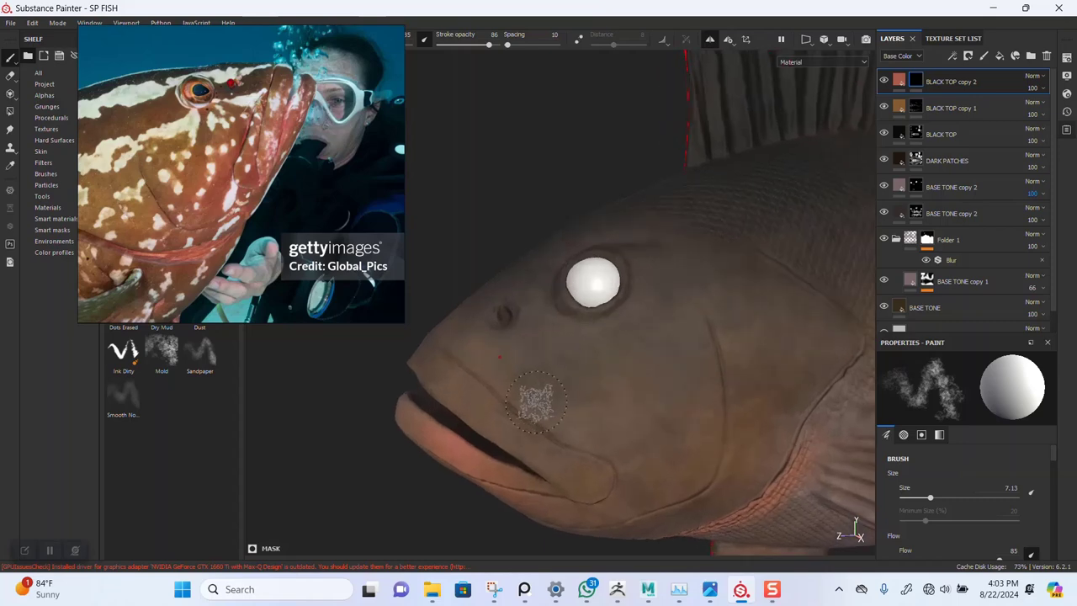
pyautogui.press(']')
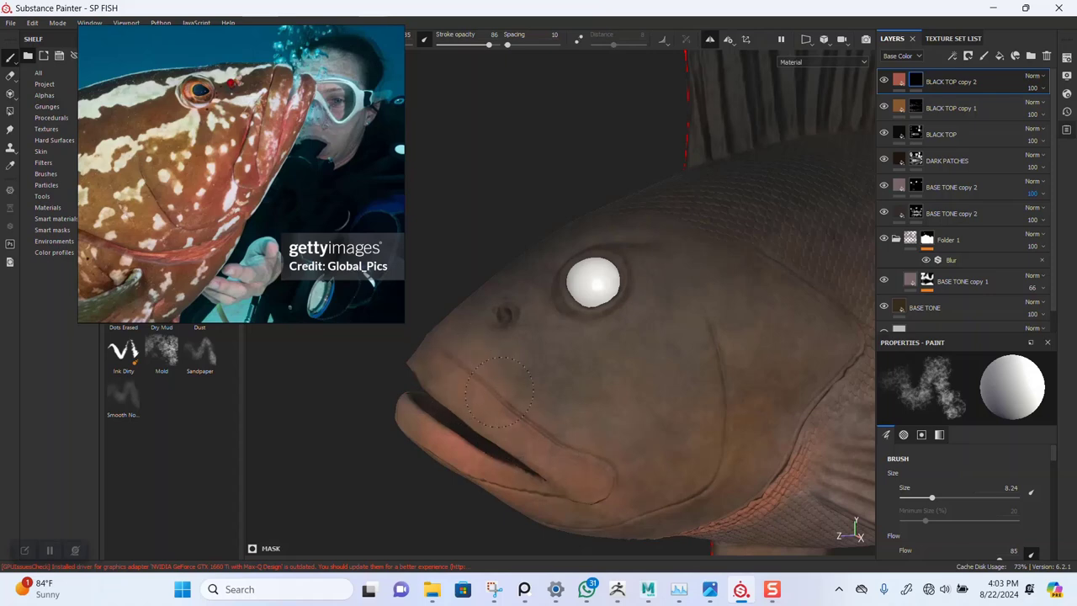
pyautogui.keyDown('alt'); pyautogui.moveTo(692, 426); pyautogui.dragTo(651, 431, button='middle'); pyautogui.keyUp('alt')
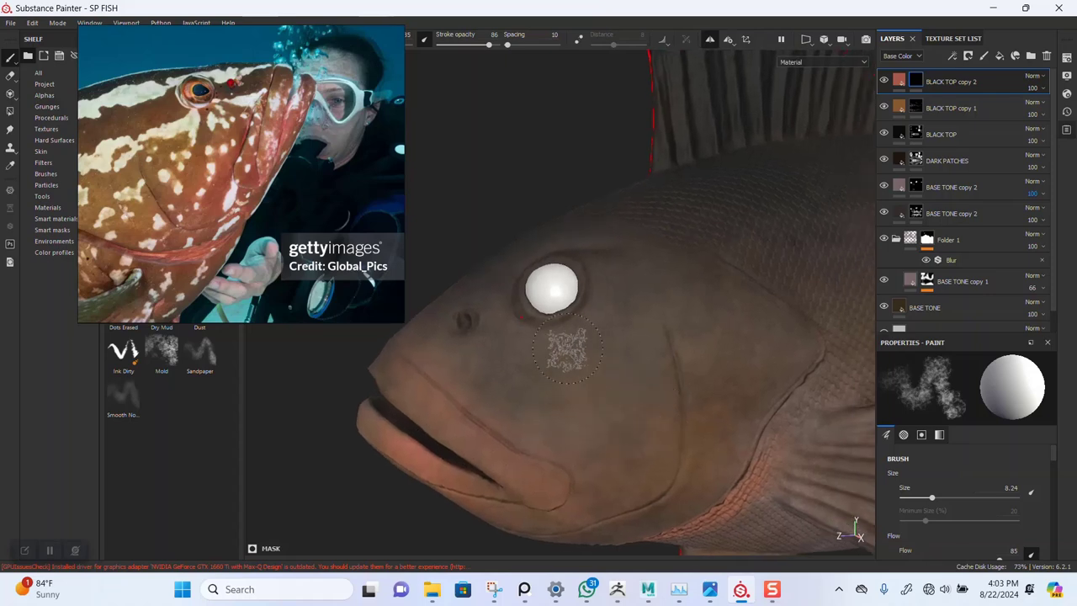
# Paint the reddish tone into the nostril with the brush reduced to size 2.15
pyautogui.keyDown('alt'); pyautogui.moveTo(540, 311); pyautogui.dragTo(627, 341, button='middle'); pyautogui.keyUp('alt')
pyautogui.keyDown('alt'); pyautogui.moveTo(631, 341); pyautogui.dragTo(582, 544, button='right'); pyautogui.keyUp('alt')
pyautogui.keyDown('alt'); pyautogui.moveTo(539, 513); pyautogui.dragTo(539, 526, button='right'); pyautogui.keyUp('alt')
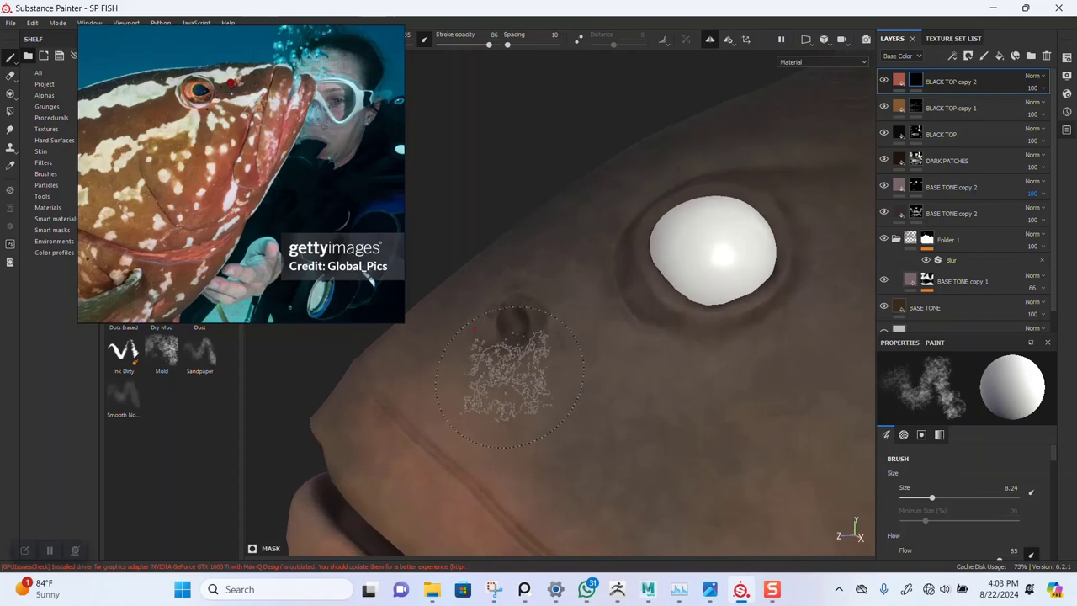
pyautogui.press('[')
pyautogui.press('[')
pyautogui.press('[')
pyautogui.press('[')
pyautogui.press('[')
pyautogui.press('[')
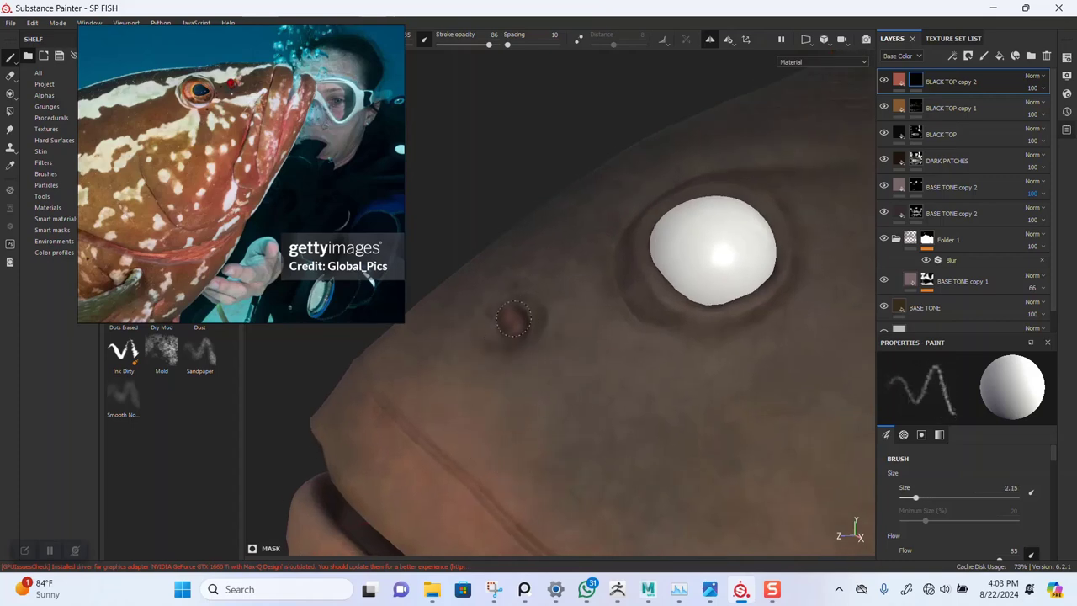
# Compare the painted head with the diver reference photo and examine the grouper's gill edge and fin coloring
pyautogui.keyDown('alt'); pyautogui.moveTo(548, 411); pyautogui.dragTo(577, 281, button='right'); pyautogui.keyUp('alt')
pyautogui.keyDown('alt'); pyautogui.moveTo(619, 509); pyautogui.dragTo(553, 383, button='middle'); pyautogui.keyUp('alt')
pyautogui.scroll(1, 551, 353)
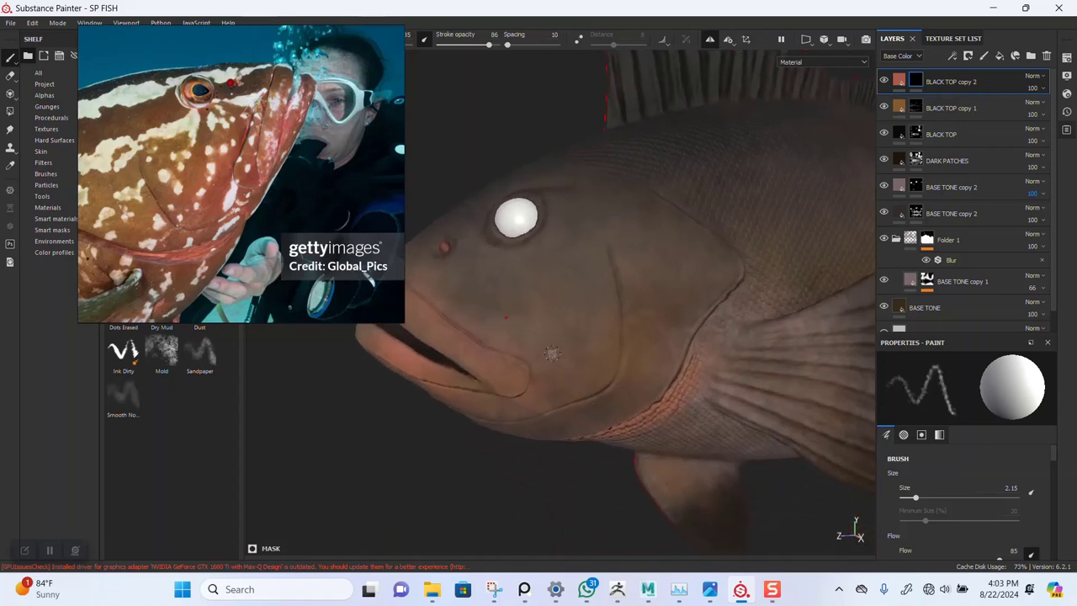
pyautogui.keyDown('alt'); pyautogui.moveTo(631, 341); pyautogui.dragTo(592, 356, button='middle'); pyautogui.keyUp('alt')
pyautogui.moveTo(226, 232); pyautogui.dragTo(315, 178, button='middle')
pyautogui.scroll(-3, 312, 177)
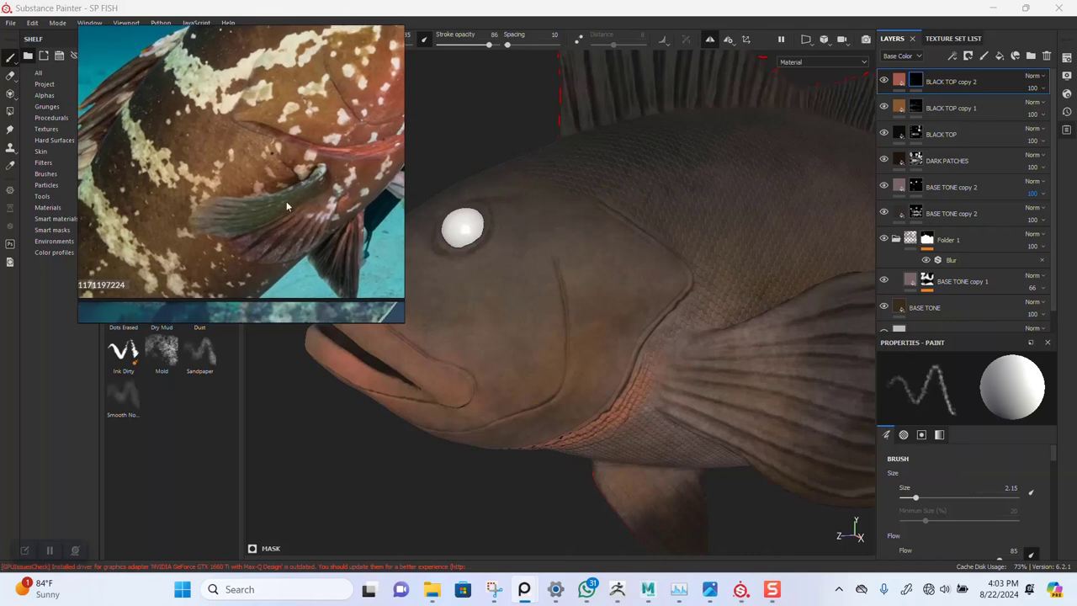
pyautogui.scroll(-3, 497, 347)
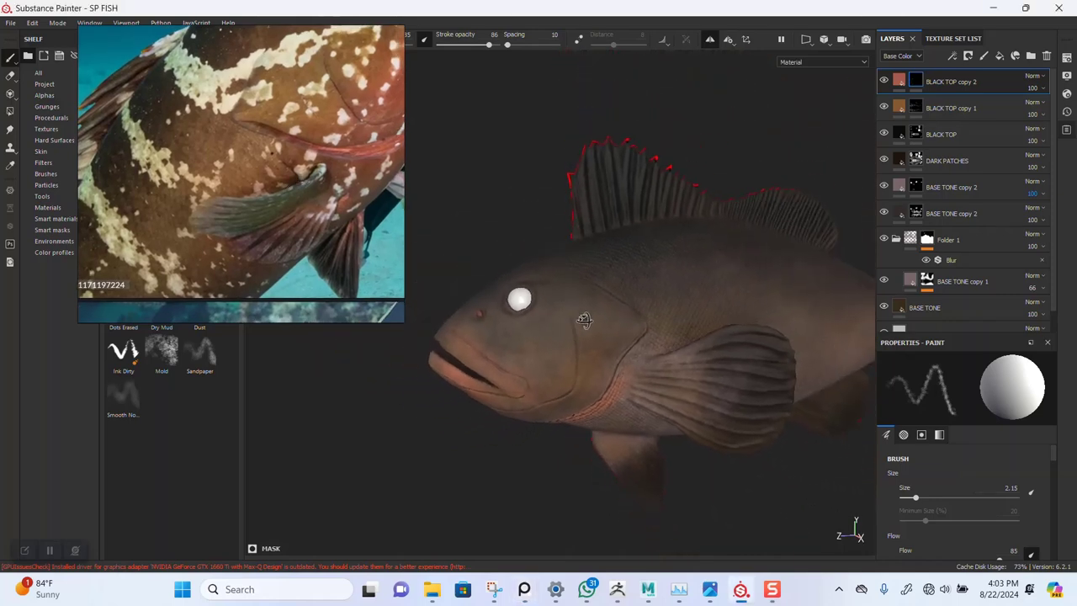
# Try a reddish stroke on the front of the dorsal fin and undo it
pyautogui.keyDown('alt'); pyautogui.moveTo(584, 320); pyautogui.dragTo(479, 233); pyautogui.keyUp('alt')
pyautogui.scroll(5, 494, 251)
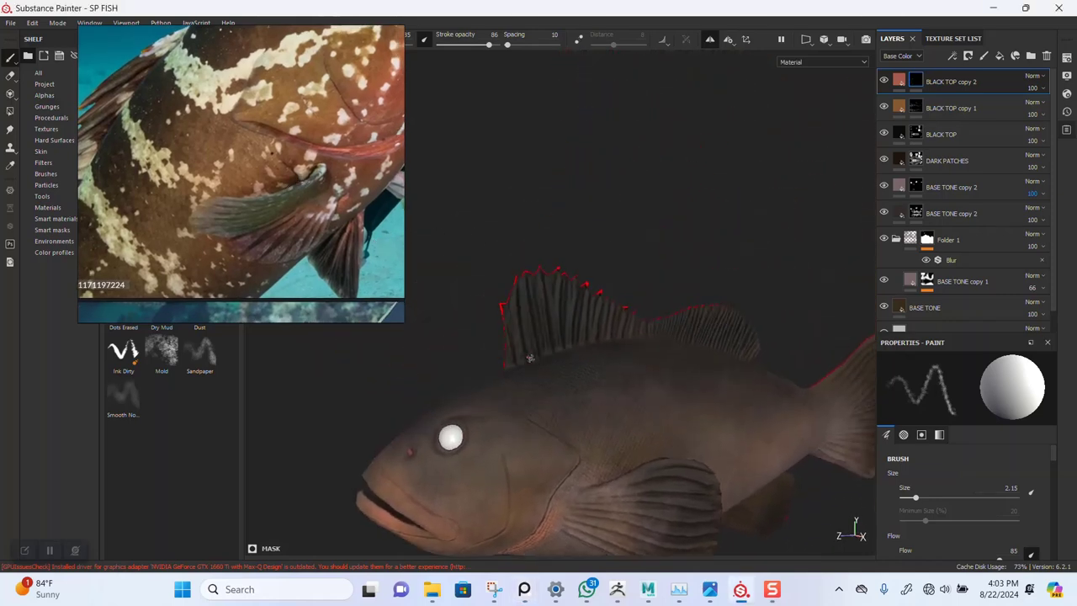
pyautogui.scroll(3, 537, 309)
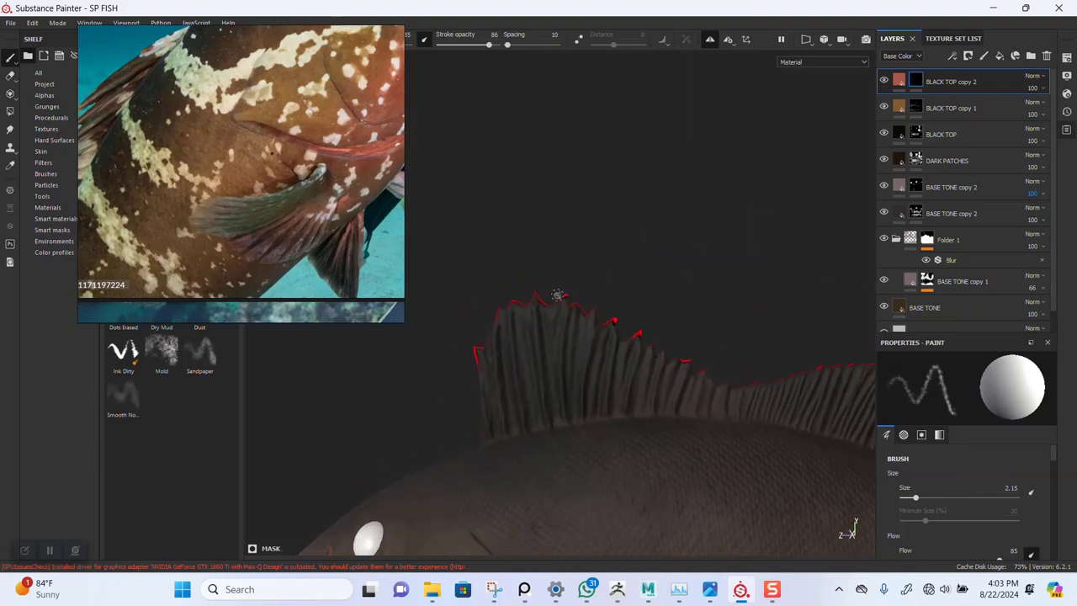
pyautogui.moveTo(475, 334); pyautogui.dragTo(472, 347)
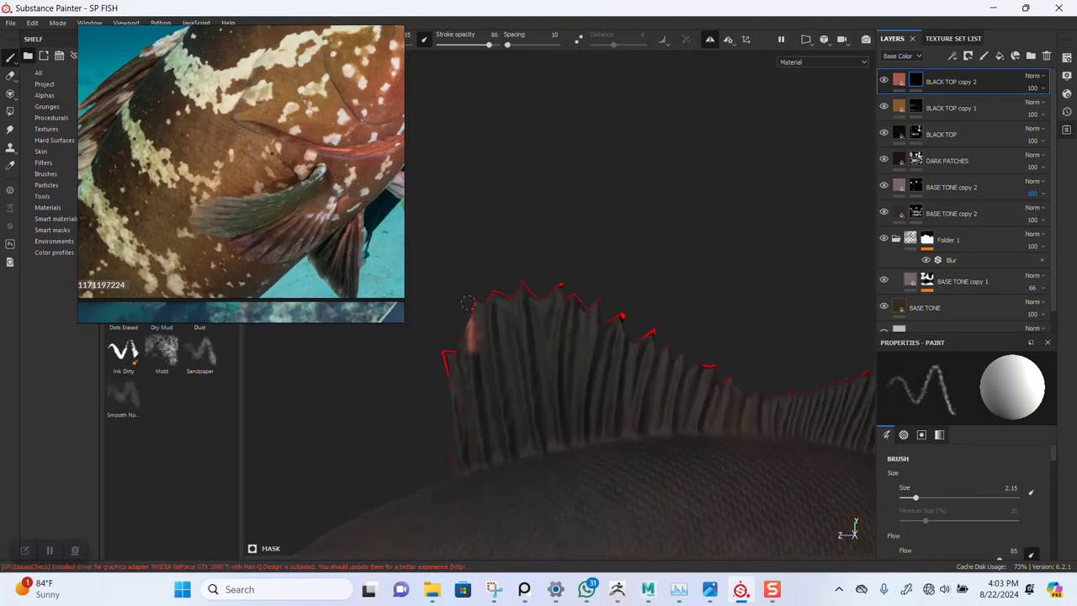
pyautogui.hotkey('ctrl', 'z')
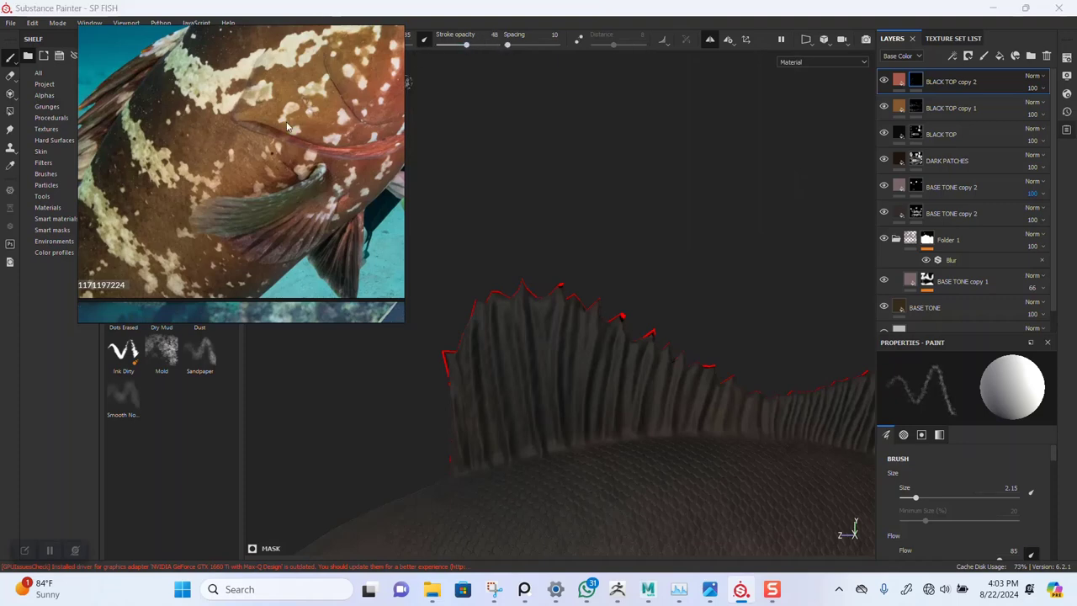
# Try a softer reddish tint at the front of the dorsal fin with stroke opacity 48, flow 64 and brush size 5.15
pyautogui.moveTo(405, 46); pyautogui.dragTo(392, 49)
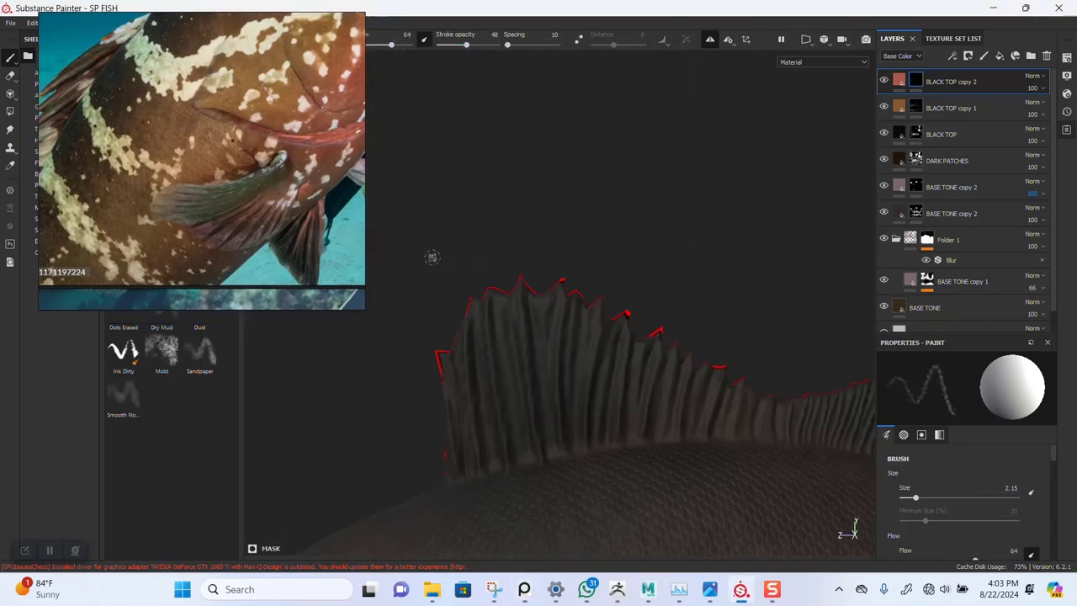
pyautogui.keyDown('alt'); pyautogui.moveTo(497, 214); pyautogui.dragTo(489, 276); pyautogui.keyUp('alt')
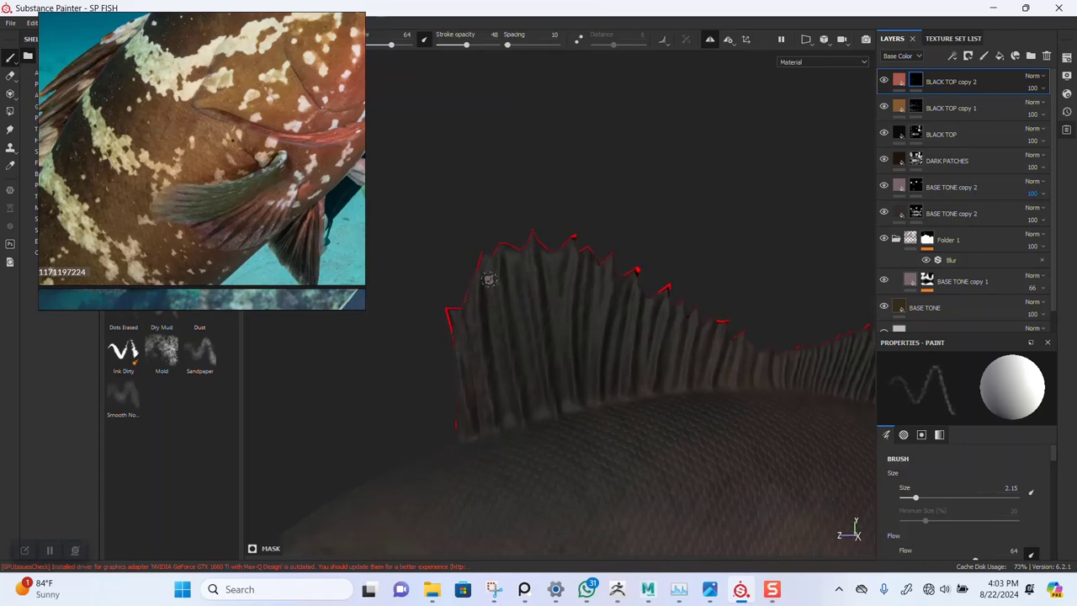
pyautogui.press(']')
pyautogui.press(']')
pyautogui.press(']')
pyautogui.moveTo(483, 243)
pyautogui.mouseDown()
pyautogui.moveTo(477, 297)
pyautogui.moveTo(489, 286)
pyautogui.mouseUp()
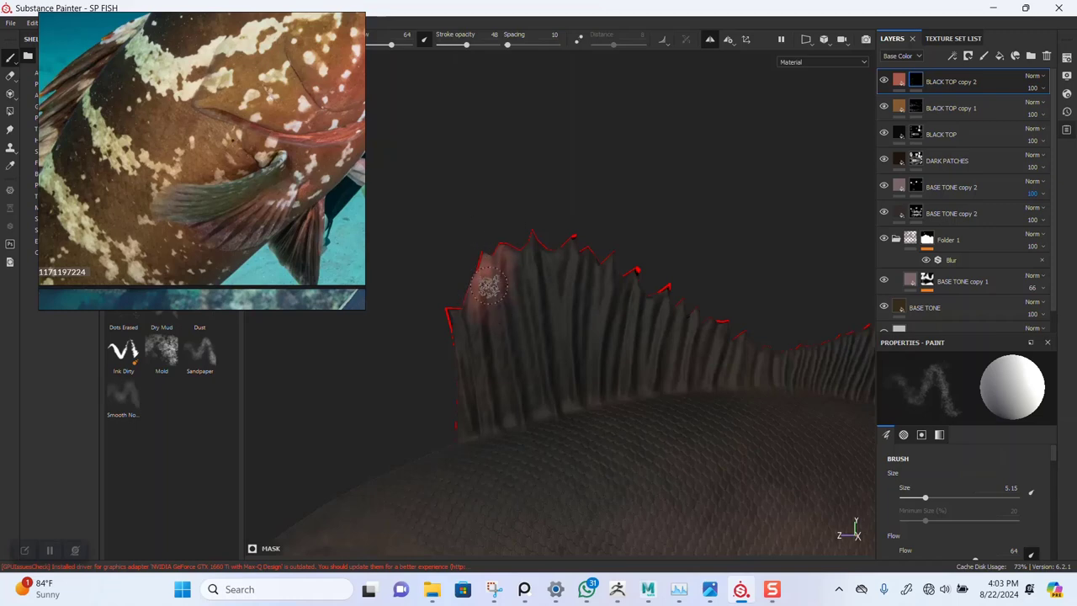
# Browse the reference board for the striped grouper beside the orange sponge and examine its dorsal fin spines up close
pyautogui.scroll(-5, 198, 198)
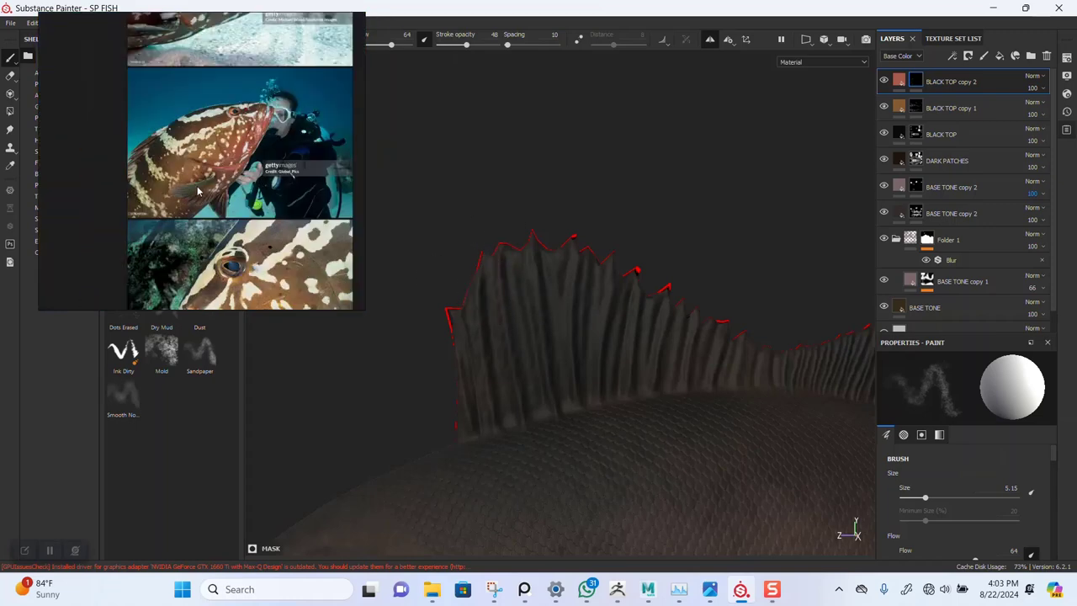
pyautogui.scroll(-4, 212, 198)
pyautogui.moveTo(211, 199); pyautogui.dragTo(35, 303, button='middle')
pyautogui.moveTo(336, 152); pyautogui.dragTo(235, 157, button='middle')
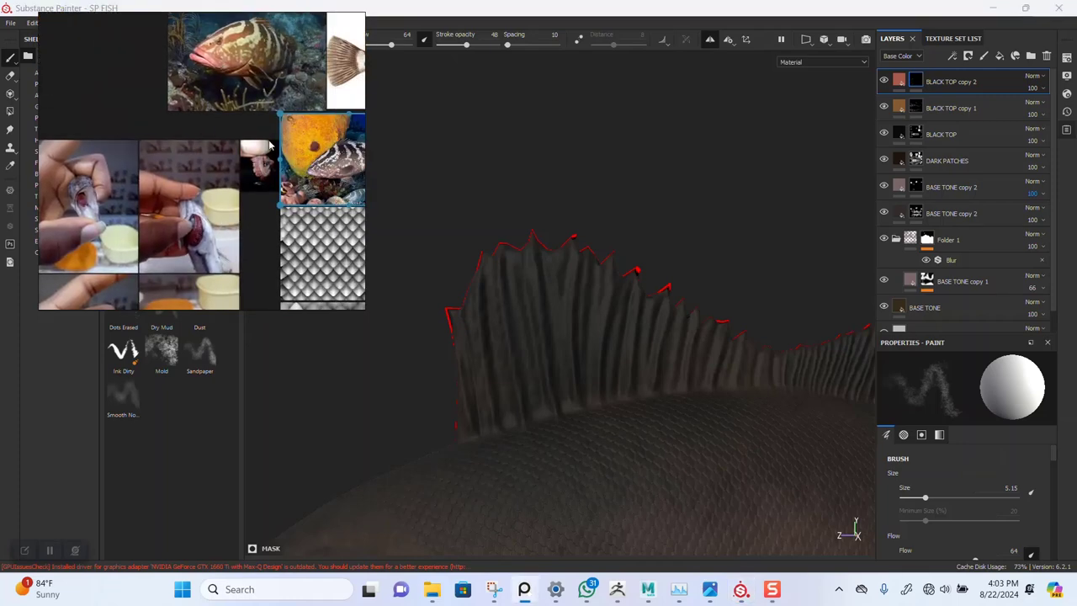
pyautogui.moveTo(362, 123); pyautogui.dragTo(236, 210, button='middle')
pyautogui.click(236, 211)
pyautogui.scroll(8, 244, 206)
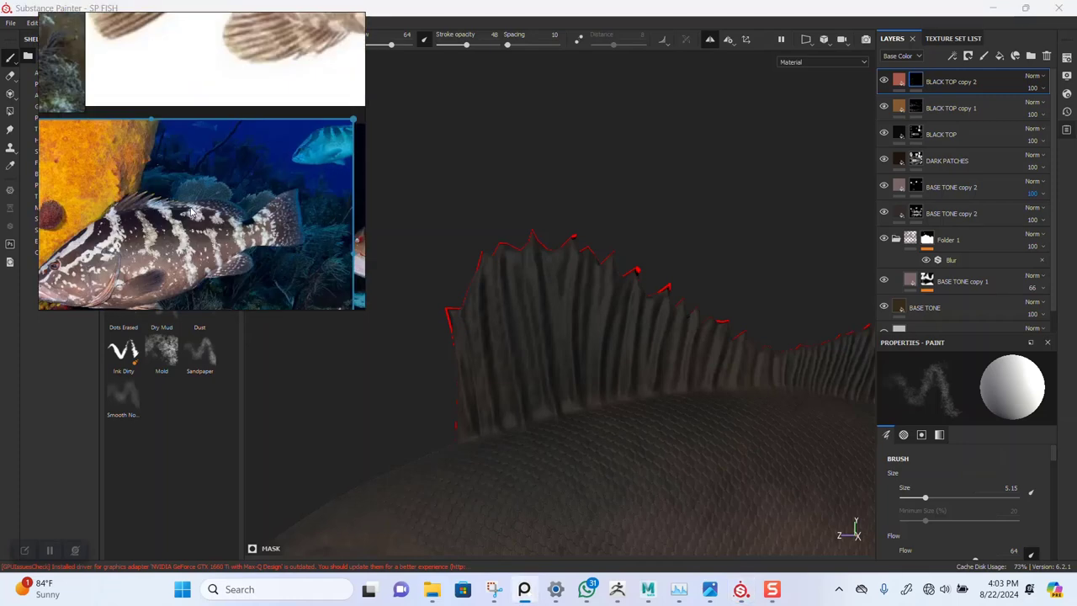
pyautogui.scroll(3, 239, 200)
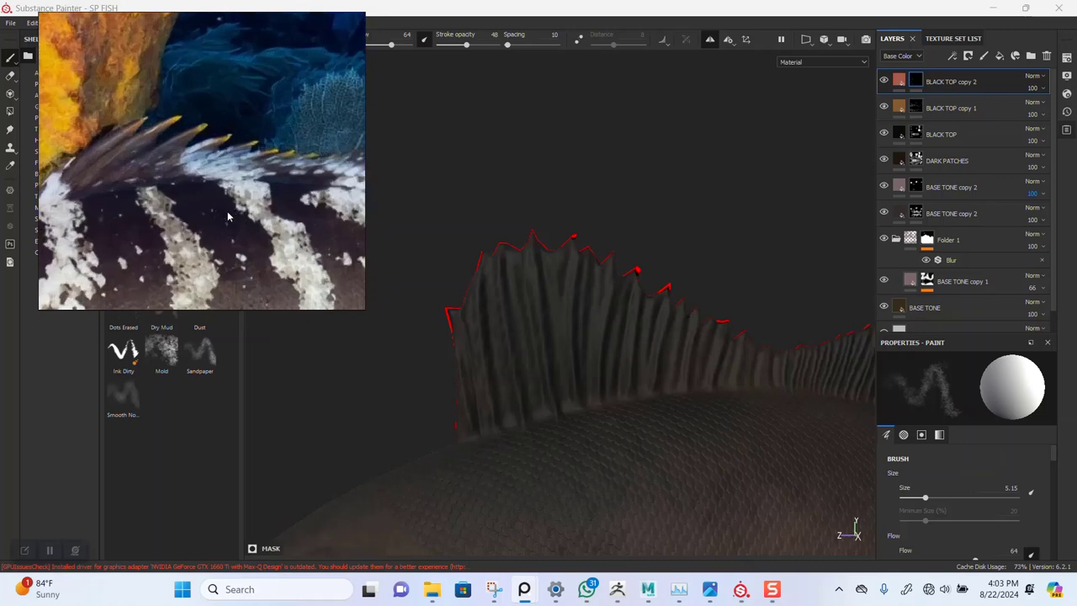
# Paint reddish streaks down from the spine tips along the front of the dorsal fin using brush size 2.78
pyautogui.keyDown('alt'); pyautogui.moveTo(620, 315); pyautogui.dragTo(585, 297); pyautogui.keyUp('alt')
pyautogui.keyDown('ctrl'); pyautogui.moveTo(559, 258); pyautogui.dragTo(545, 257, button='right'); pyautogui.keyUp('ctrl')
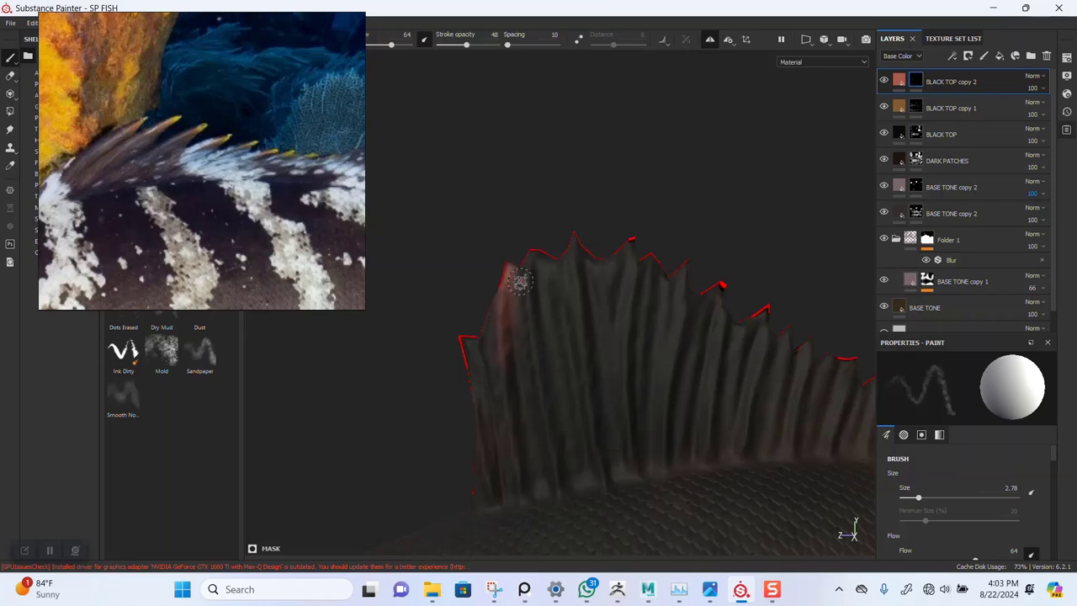
pyautogui.moveTo(570, 255); pyautogui.dragTo(574, 262)
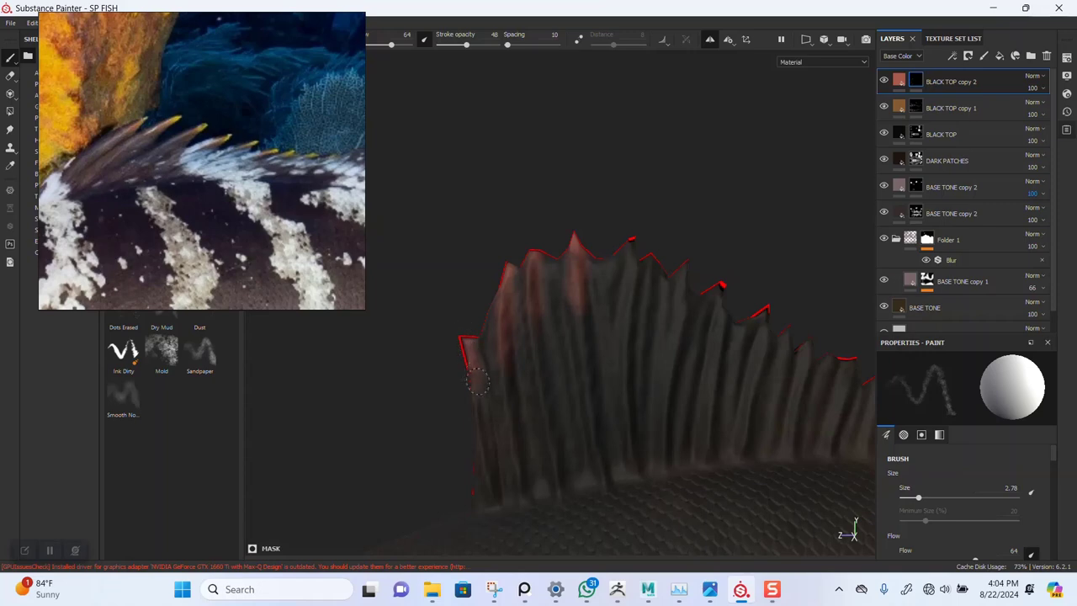
pyautogui.keyDown('alt'); pyautogui.moveTo(615, 308); pyautogui.dragTo(567, 277, button='middle'); pyautogui.keyUp('alt')
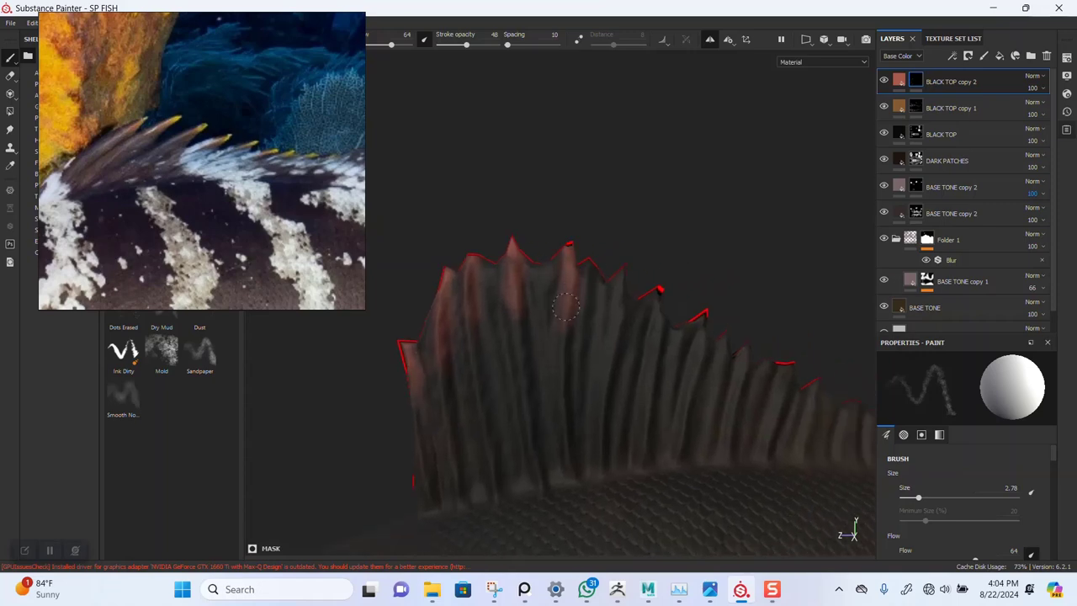
pyautogui.moveTo(625, 321)
pyautogui.keyDown('alt'); pyautogui.mouseDown(button='middle')
pyautogui.moveTo(599, 289)
pyautogui.moveTo(569, 338)
pyautogui.mouseUp(button='middle'); pyautogui.keyUp('alt')
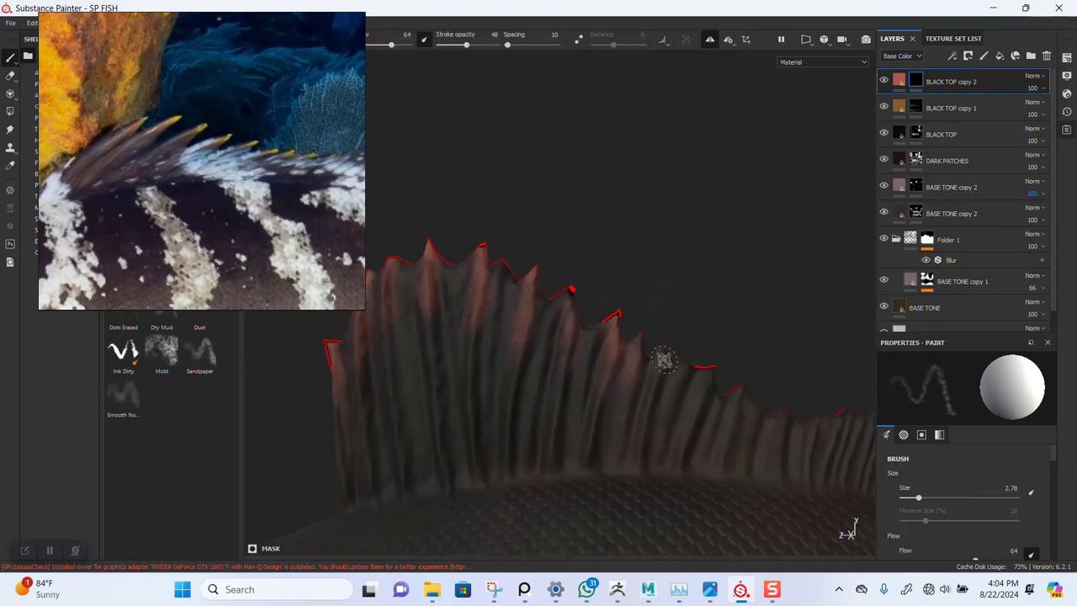
# Continue the reddish streaks down from the spine tips along the descending middle of the dorsal fin with brush size 2.78
pyautogui.keyDown('alt'); pyautogui.moveTo(696, 327); pyautogui.dragTo(633, 261, button='middle'); pyautogui.keyUp('alt')
pyautogui.keyDown('alt'); pyautogui.moveTo(633, 261); pyautogui.dragTo(678, 333, button='right'); pyautogui.keyUp('alt')
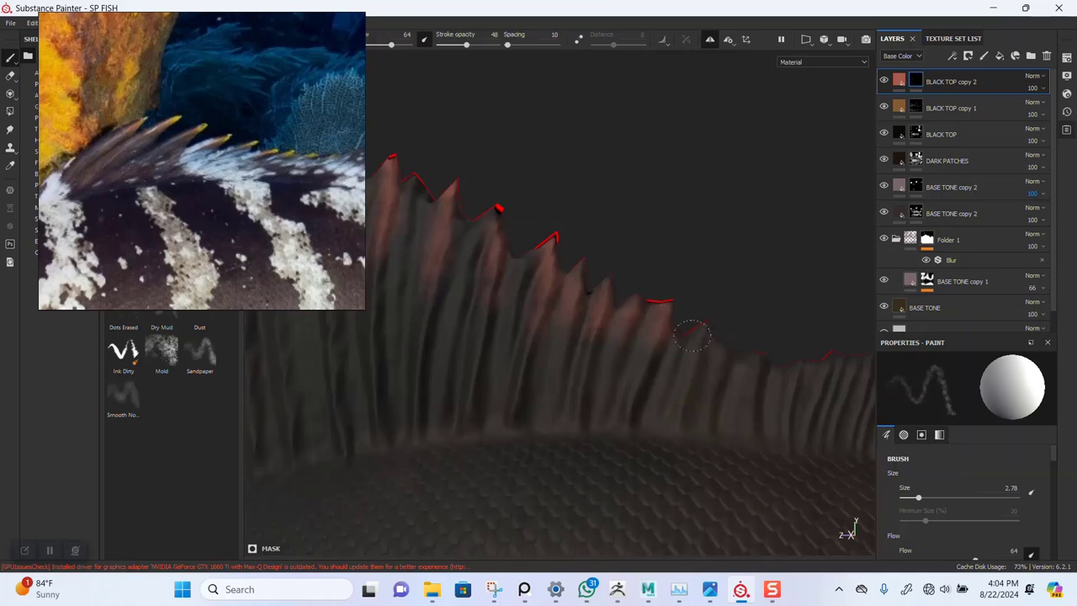
pyautogui.moveTo(692, 337)
pyautogui.keyDown('alt'); pyautogui.mouseDown()
pyautogui.moveTo(690, 298)
pyautogui.moveTo(643, 327)
pyautogui.moveTo(674, 303)
pyautogui.moveTo(666, 305)
pyautogui.mouseUp(); pyautogui.keyUp('alt')
pyautogui.moveTo(645, 389)
pyautogui.keyDown('alt'); pyautogui.mouseDown()
pyautogui.moveTo(650, 310)
pyautogui.moveTo(580, 317)
pyautogui.mouseUp(); pyautogui.keyUp('alt')
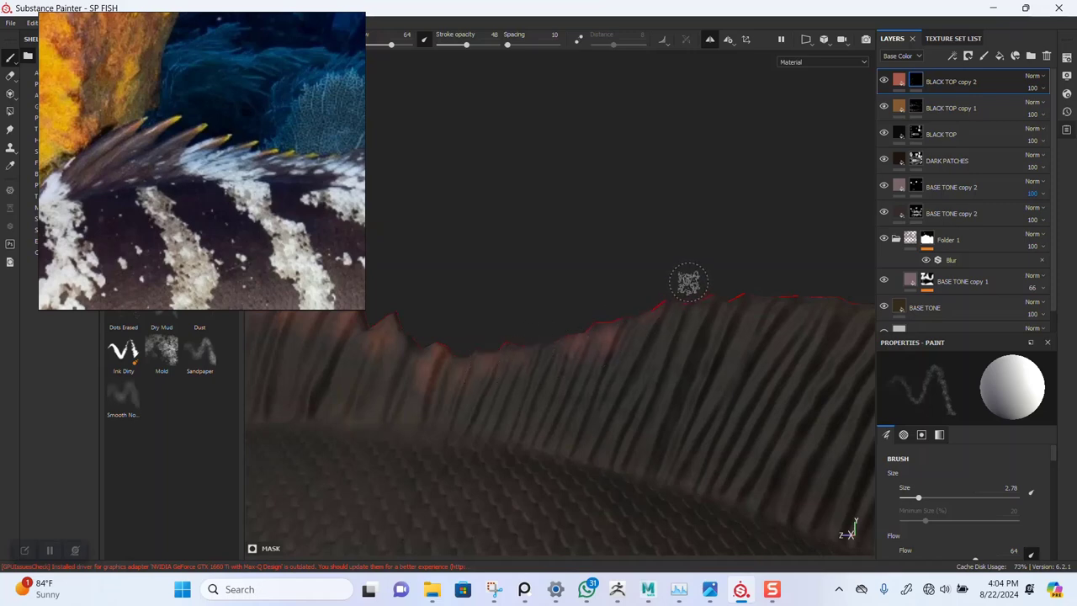
# Paint finer reddish streaks at the ray tips around the rounded rear of the dorsal fin using brush size 1.6
pyautogui.keyDown('ctrl'); pyautogui.moveTo(688, 282); pyautogui.dragTo(680, 284, button='right'); pyautogui.keyUp('ctrl')
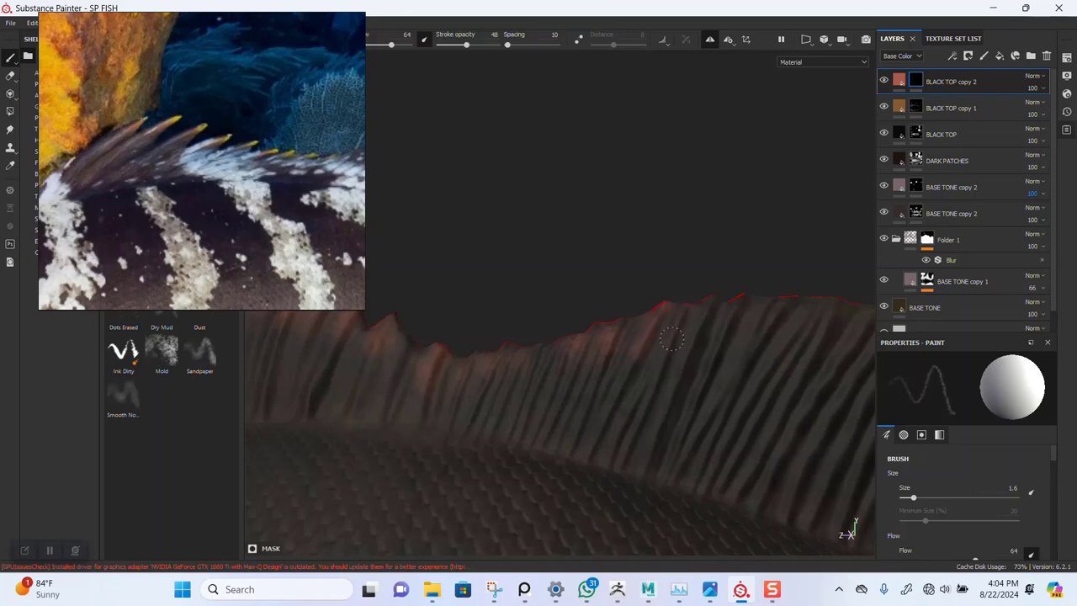
pyautogui.keyDown('alt'); pyautogui.moveTo(709, 293); pyautogui.dragTo(599, 293, button='middle'); pyautogui.keyUp('alt')
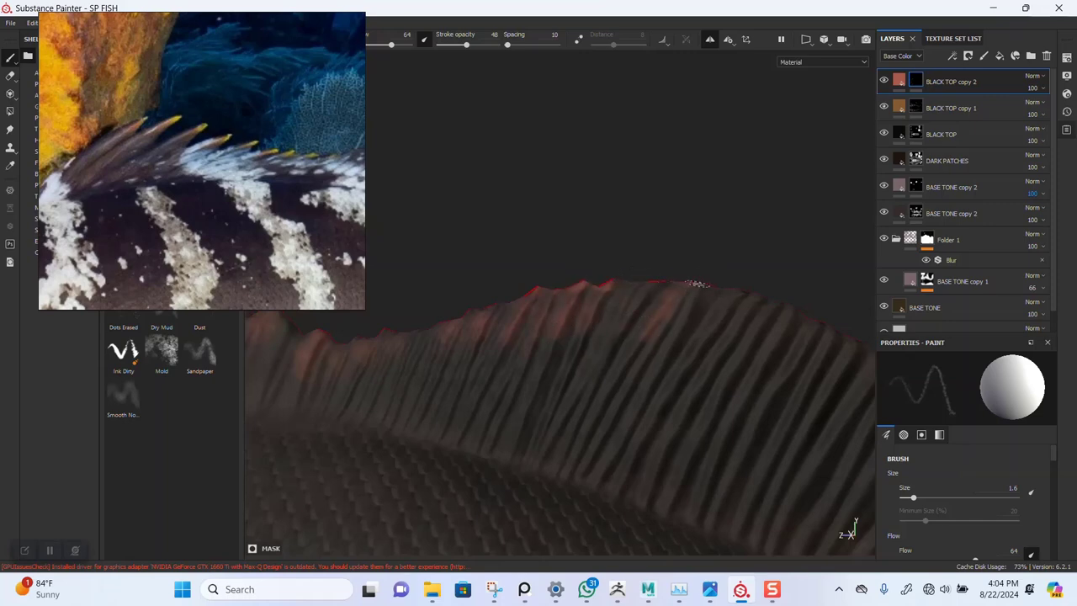
pyautogui.keyDown('alt'); pyautogui.moveTo(745, 274); pyautogui.dragTo(630, 265); pyautogui.keyUp('alt')
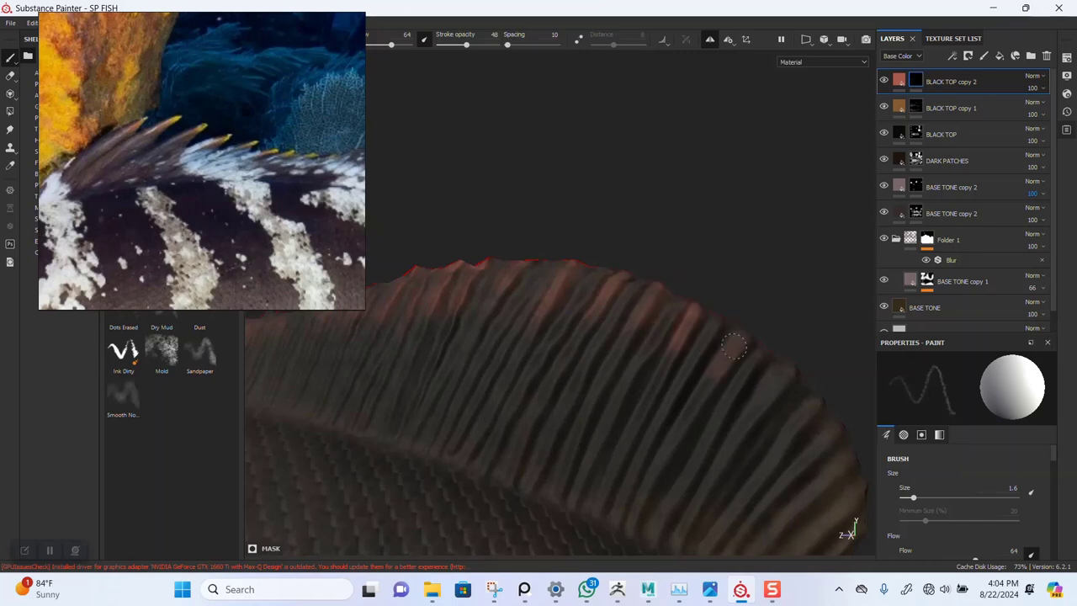
pyautogui.moveTo(697, 392)
pyautogui.keyDown('alt'); pyautogui.mouseDown()
pyautogui.moveTo(651, 250)
pyautogui.moveTo(596, 249)
pyautogui.mouseUp(); pyautogui.keyUp('alt')
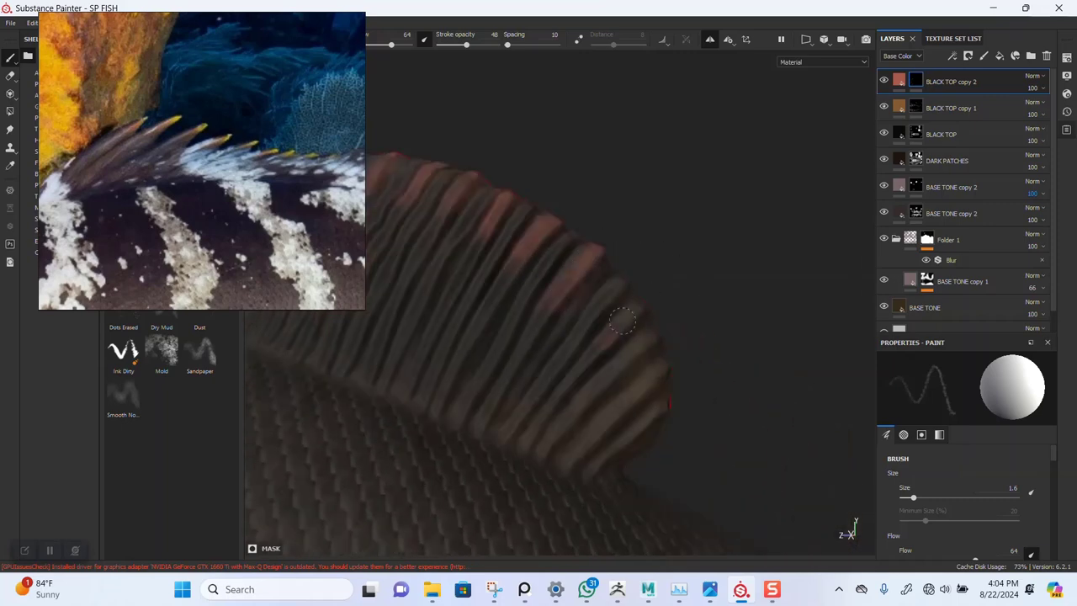
pyautogui.moveTo(607, 340); pyautogui.dragTo(643, 296)
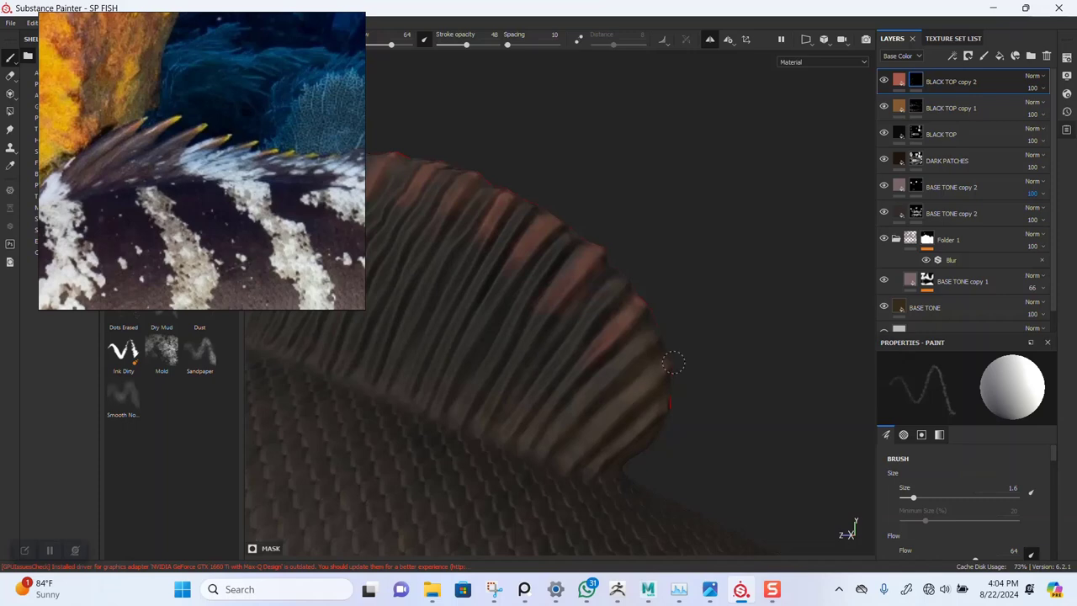
# Check the tail and whole fish, and strengthen the red on a tall front dorsal spine with brush size 3.49
pyautogui.keyDown('alt'); pyautogui.moveTo(708, 346); pyautogui.dragTo(663, 183, button='middle'); pyautogui.keyUp('alt')
pyautogui.keyDown('alt'); pyautogui.moveTo(663, 183); pyautogui.dragTo(633, 153, button='right'); pyautogui.keyUp('alt')
pyautogui.keyDown('alt'); pyautogui.moveTo(556, 291); pyautogui.dragTo(683, 359, button='middle'); pyautogui.keyUp('alt')
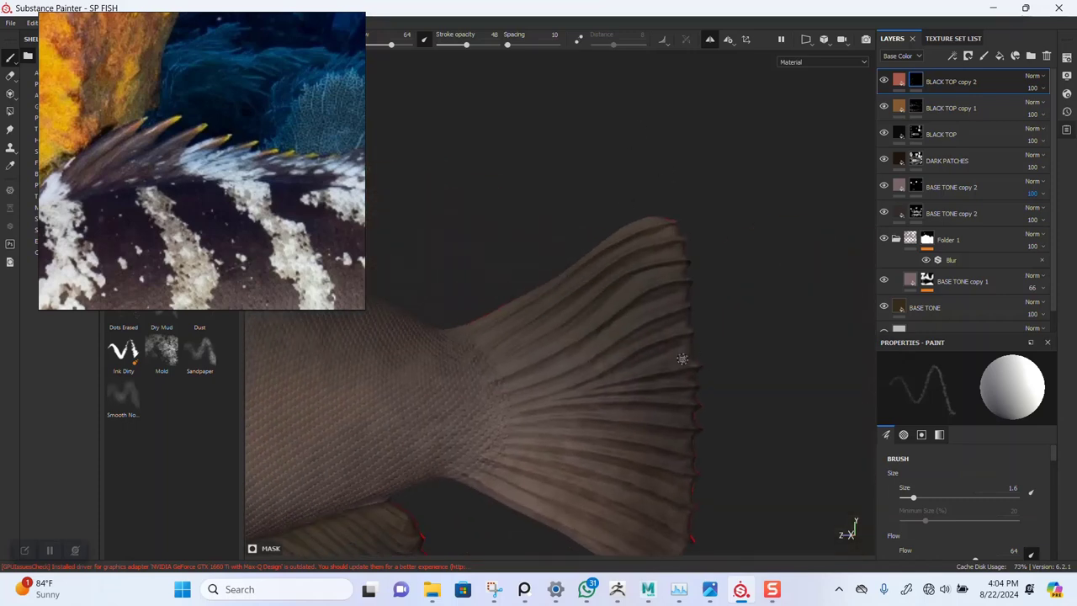
pyautogui.keyDown('alt'); pyautogui.moveTo(585, 329); pyautogui.dragTo(540, 110, button='right'); pyautogui.keyUp('alt')
pyautogui.keyDown('alt'); pyautogui.moveTo(416, 331); pyautogui.dragTo(715, 323, button='middle'); pyautogui.keyUp('alt')
pyautogui.keyDown('alt'); pyautogui.moveTo(557, 315); pyautogui.dragTo(612, 298); pyautogui.keyUp('alt')
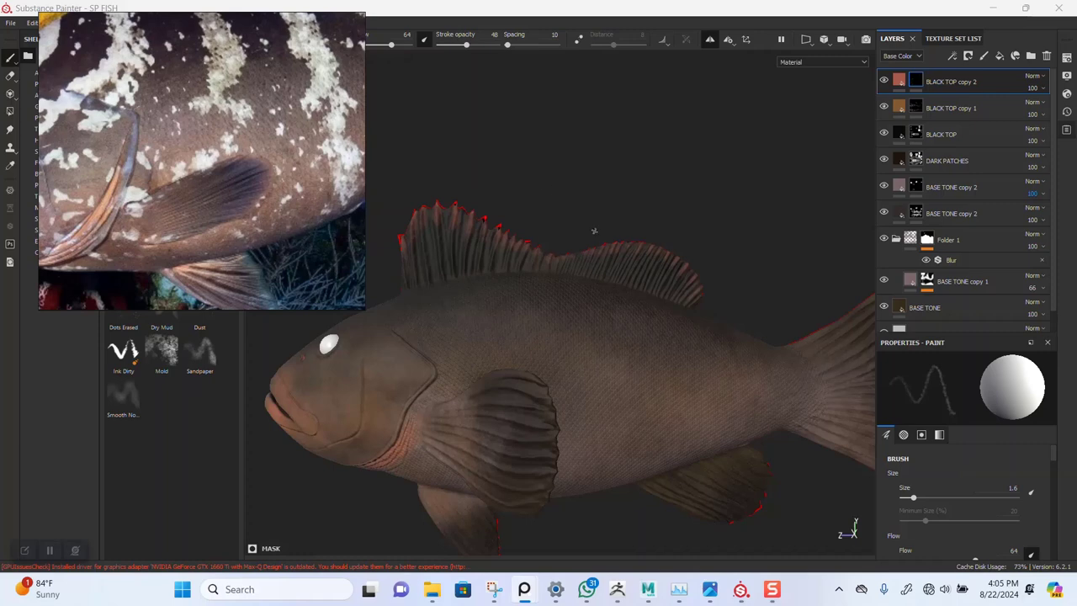
pyautogui.keyDown('alt'); pyautogui.moveTo(596, 231); pyautogui.dragTo(625, 278, button='right'); pyautogui.keyUp('alt')
pyautogui.keyDown('alt'); pyautogui.moveTo(624, 278); pyautogui.dragTo(691, 336, button='middle'); pyautogui.keyUp('alt')
pyautogui.scroll(3, 498, 279)
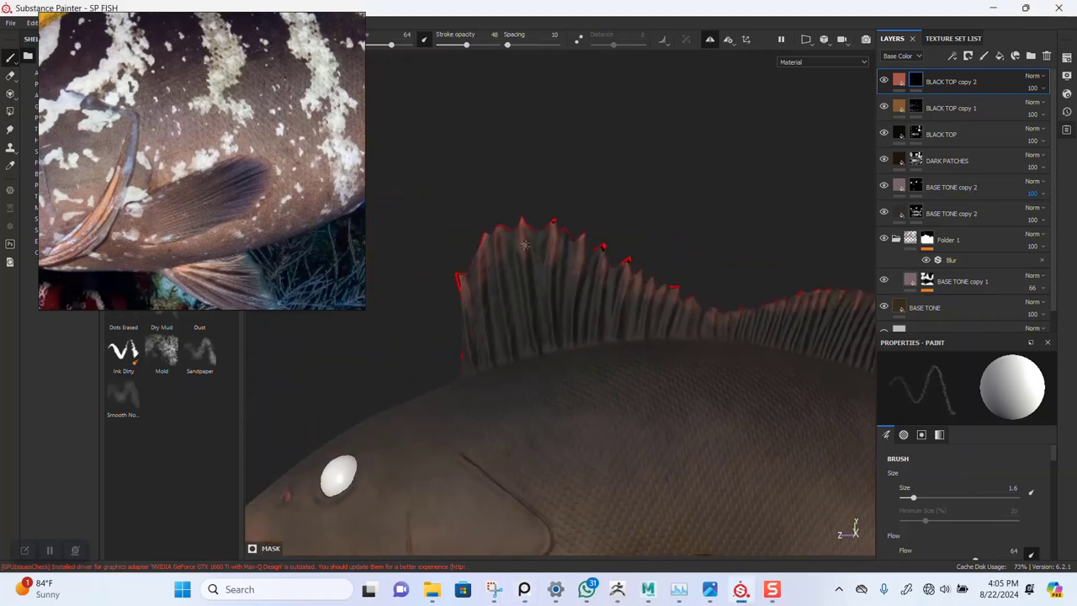
pyautogui.press(']')
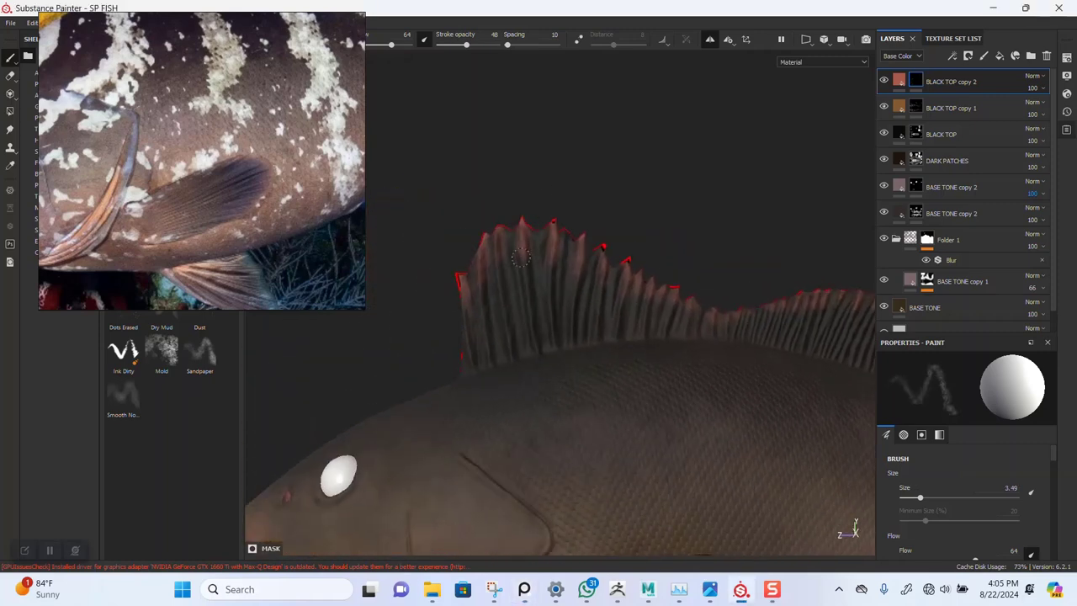
pyautogui.moveTo(522, 255); pyautogui.dragTo(515, 210)
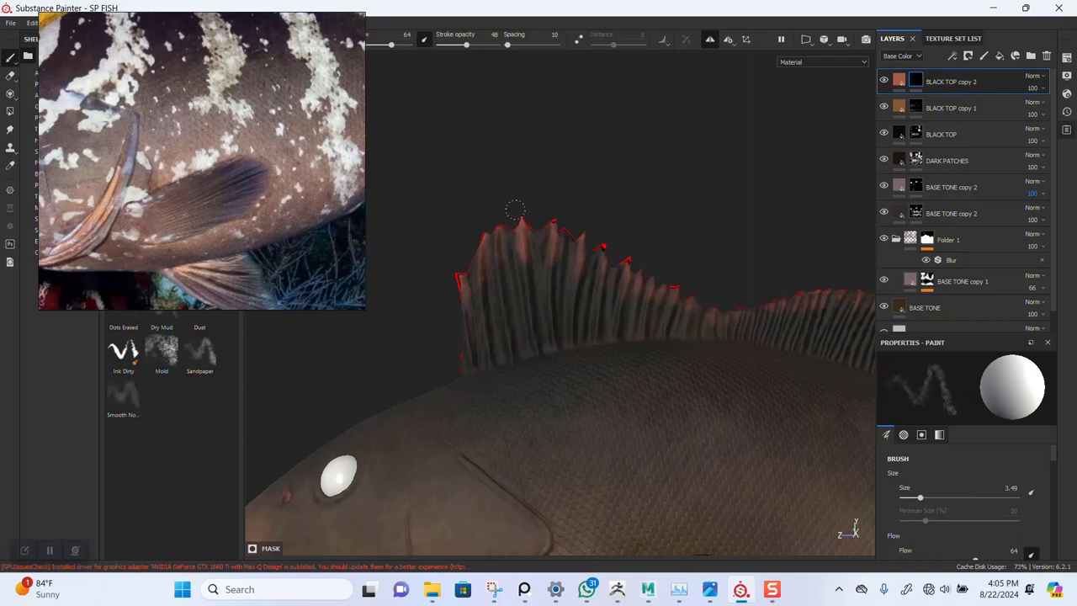
# Add a Blur filter to the mask of BLACK TOP copy 2 and set its blur intensity to 0
pyautogui.rightClick(919, 84)
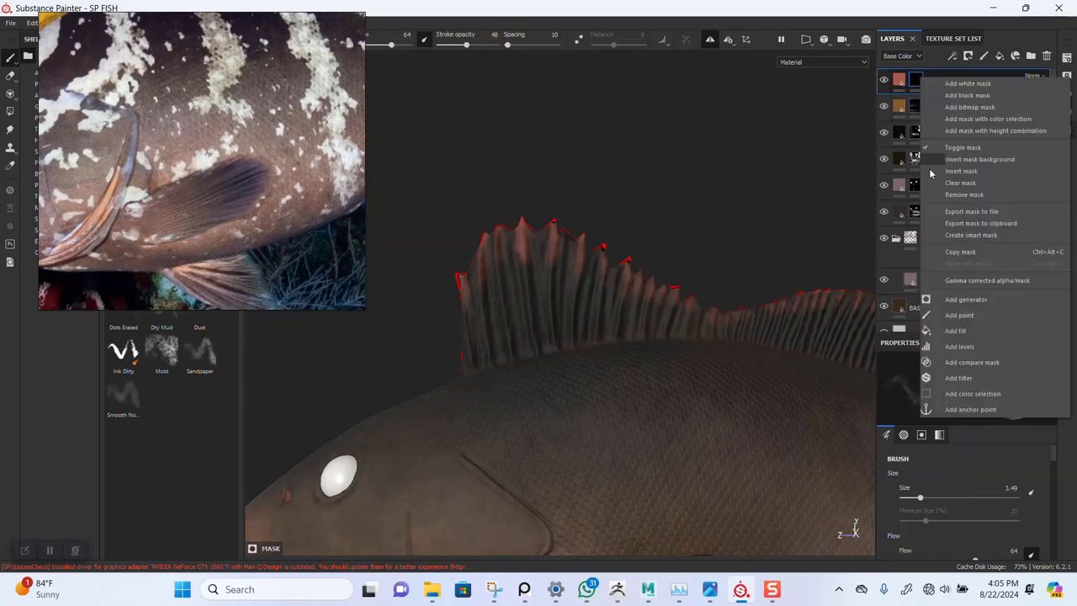
pyautogui.click(965, 377)
pyautogui.click(965, 378)
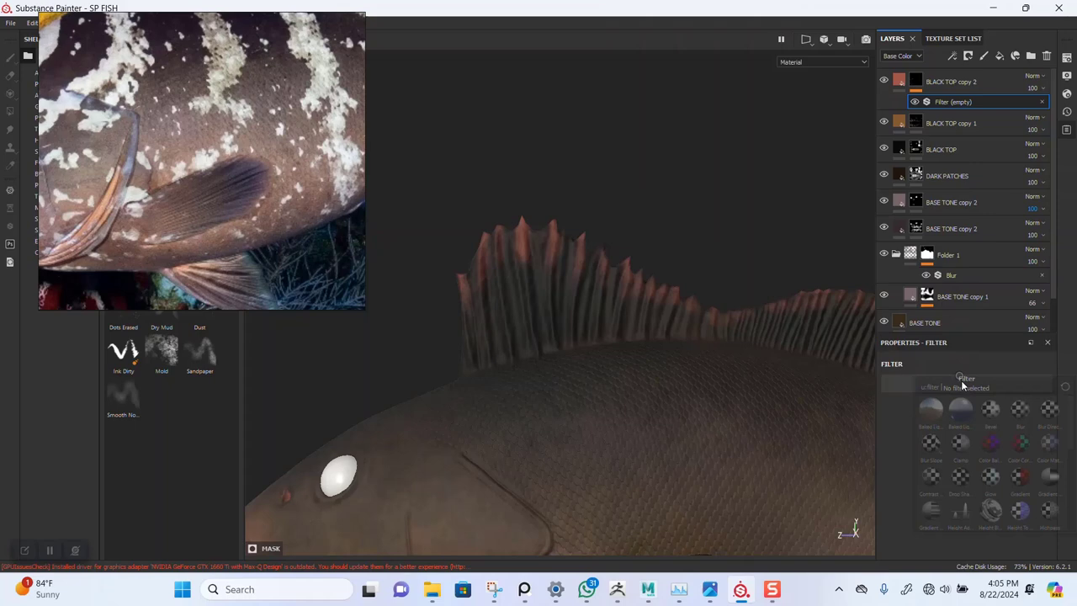
pyautogui.click(1020, 411)
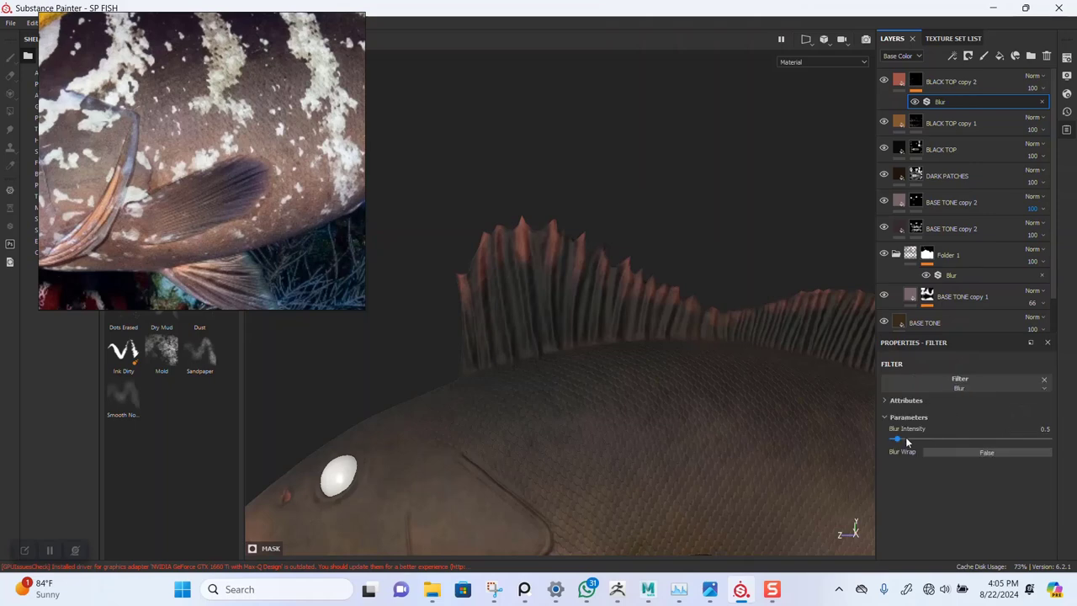
pyautogui.moveTo(906, 442); pyautogui.dragTo(901, 444)
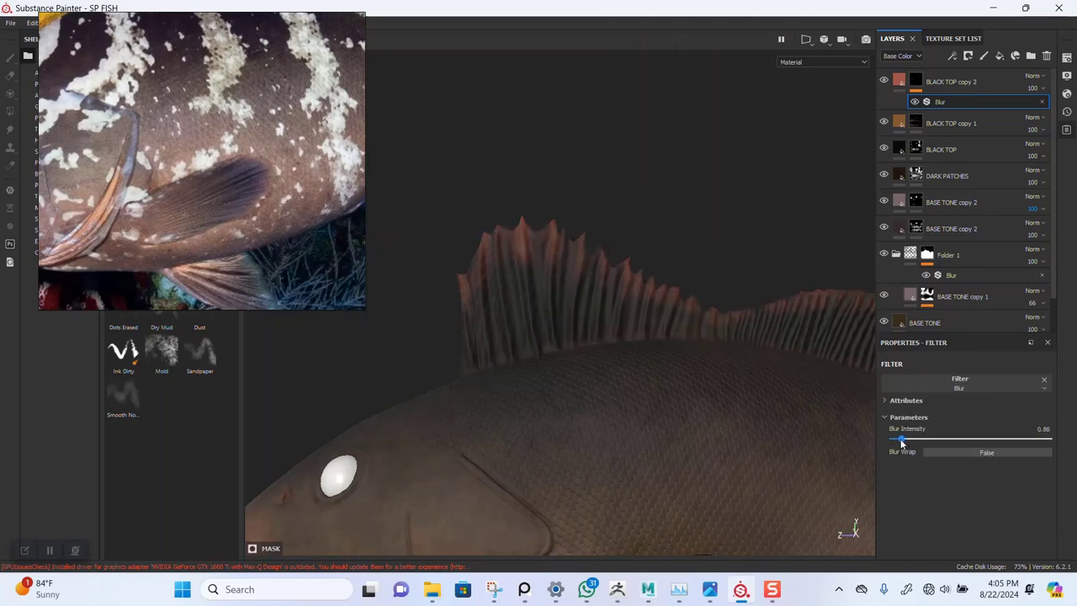
pyautogui.keyDown('alt'); pyautogui.moveTo(703, 279); pyautogui.dragTo(686, 86, button='right'); pyautogui.keyUp('alt')
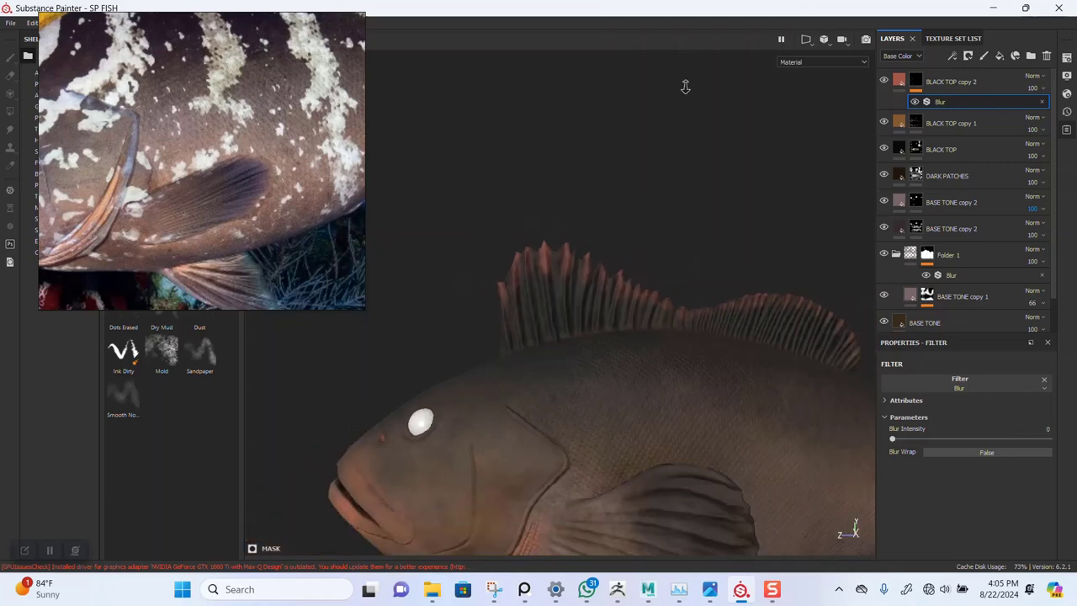
pyautogui.keyDown('alt'); pyautogui.moveTo(690, 134); pyautogui.dragTo(716, 234); pyautogui.keyUp('alt')
pyautogui.keyDown('alt'); pyautogui.moveTo(717, 233); pyautogui.dragTo(742, 213, button='middle'); pyautogui.keyUp('alt')
# Duplicate the BLACK TOP copy 2 layer and give the duplicate a fresh black mask
pyautogui.click(915, 84)
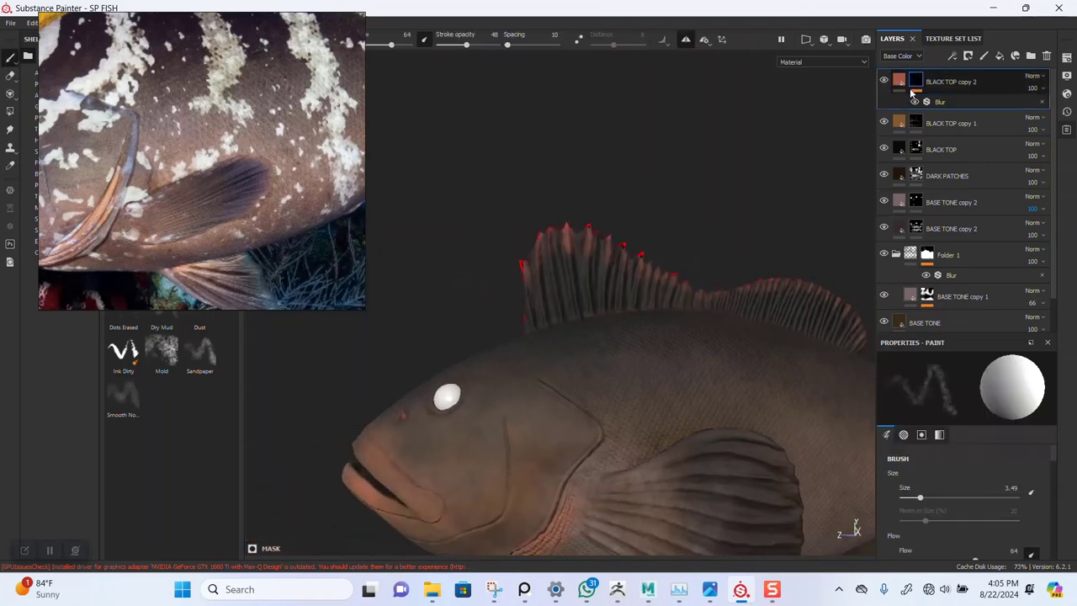
pyautogui.hotkey('ctrl', 'd')
pyautogui.rightClick(915, 77)
pyautogui.click(938, 95)
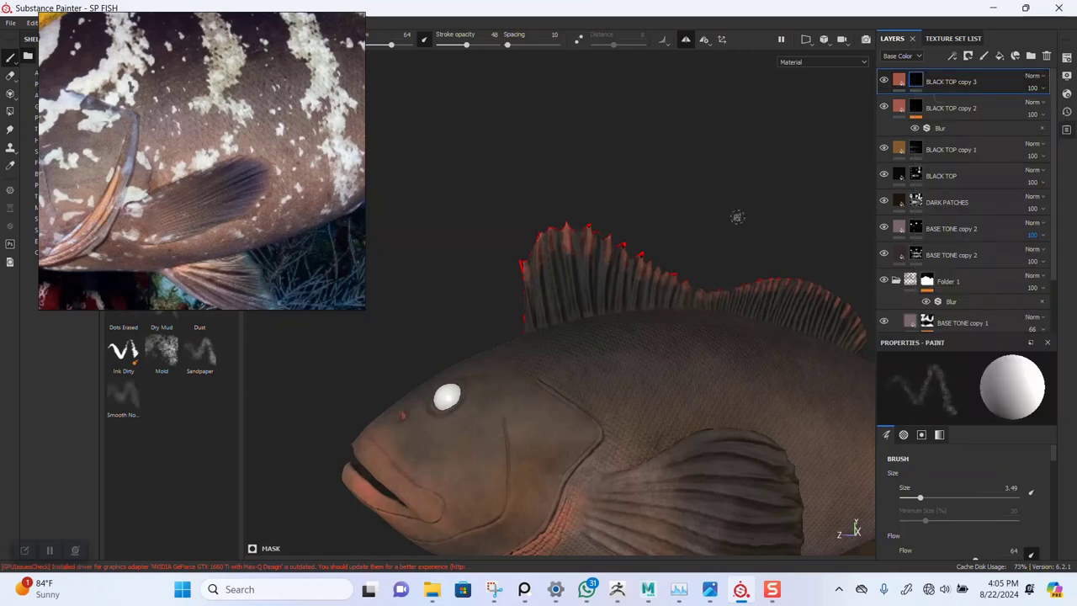
# Set the duplicated layer's base color to the yellow sampled from the dorsal spine tips in the reference photo
pyautogui.keyDown('alt'); pyautogui.moveTo(663, 282); pyautogui.dragTo(659, 394, button='right'); pyautogui.keyUp('alt')
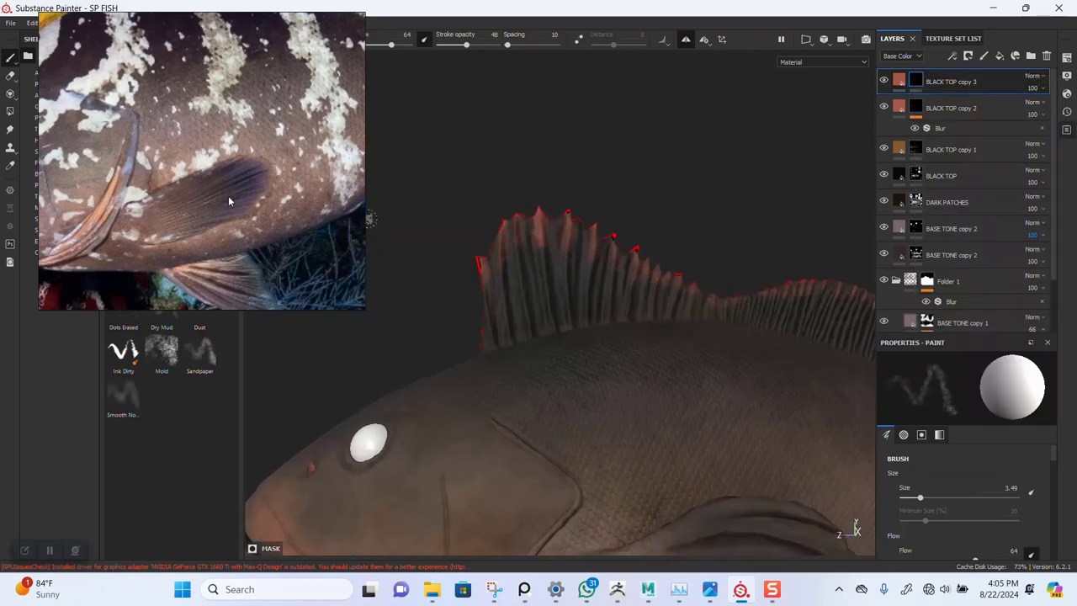
pyautogui.moveTo(229, 198); pyautogui.dragTo(292, 299, button='right')
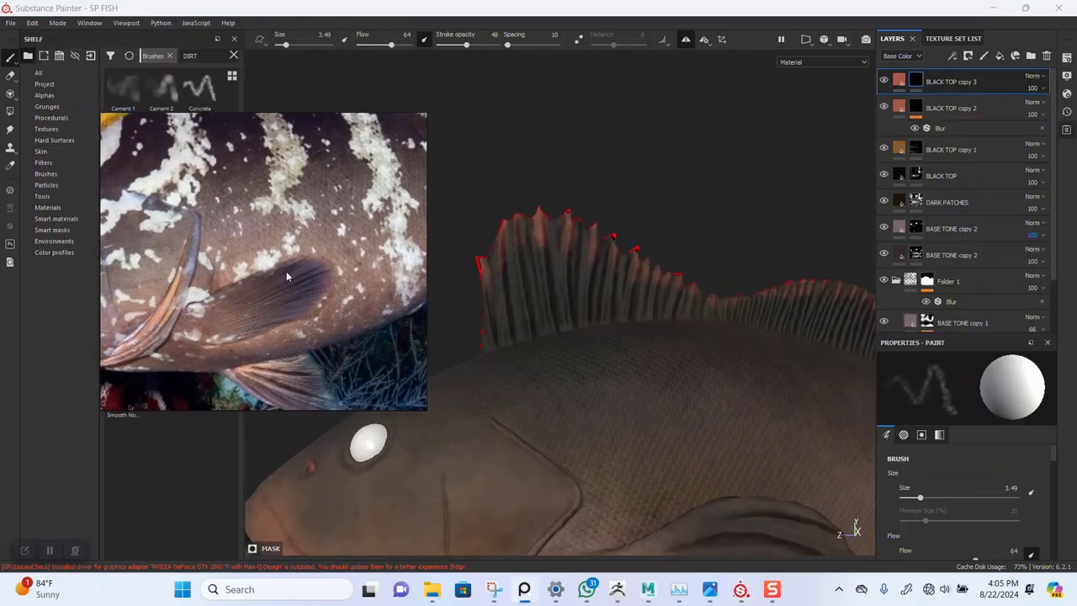
pyautogui.moveTo(279, 126); pyautogui.dragTo(292, 321, button='middle')
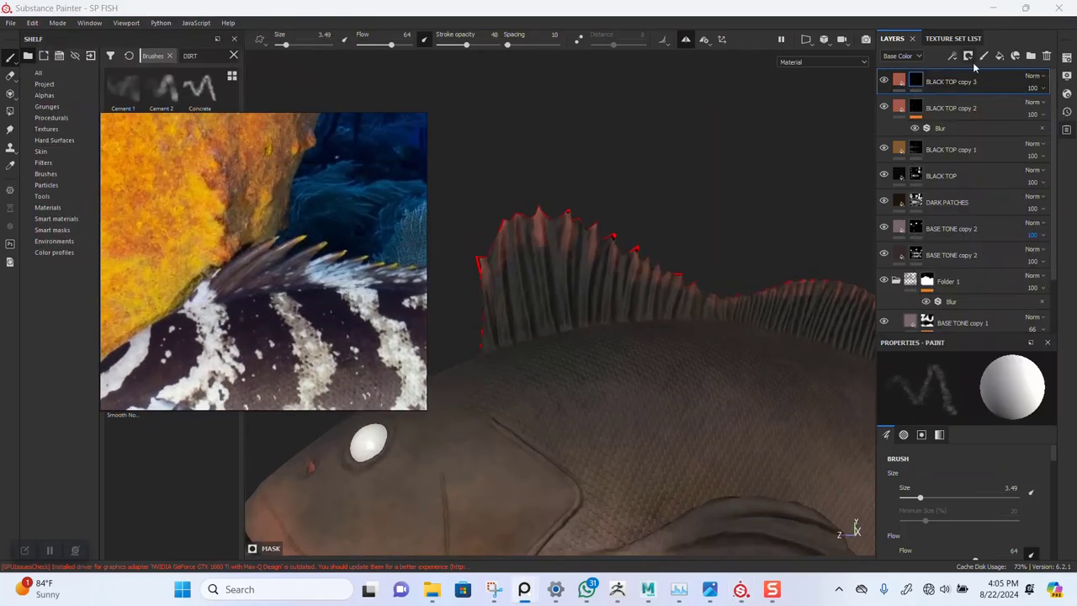
pyautogui.click(900, 80)
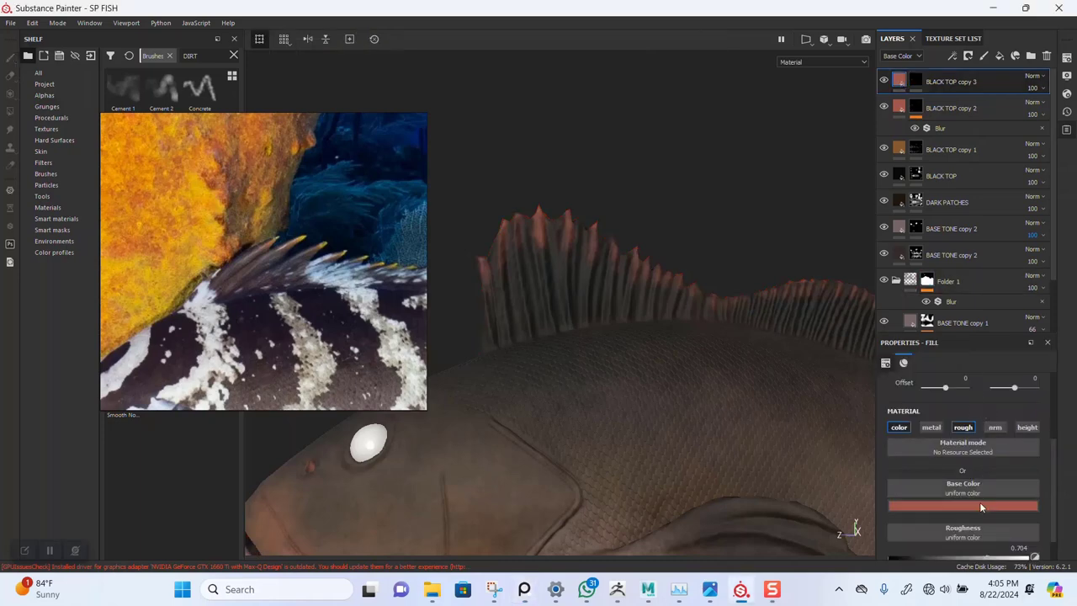
pyautogui.click(980, 504)
pyautogui.click(973, 368)
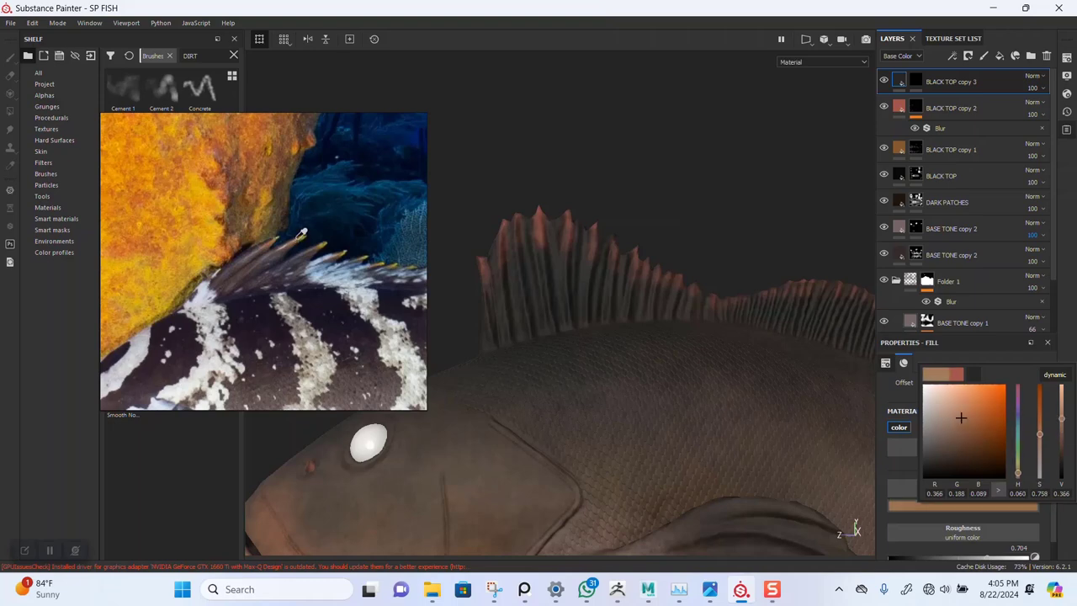
pyautogui.click(309, 233)
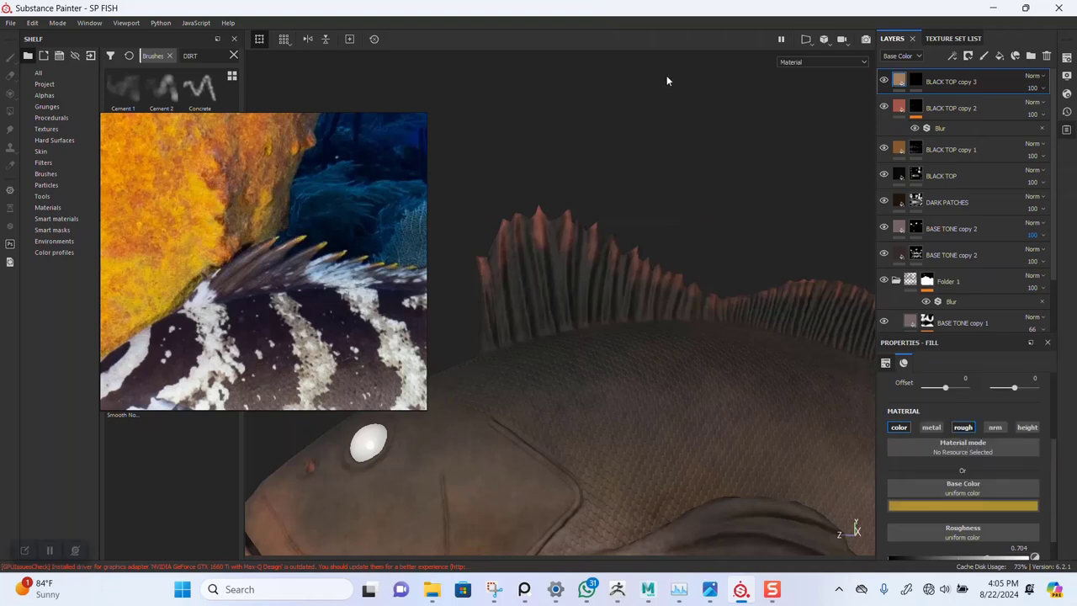
# Paint yellow tips on the foremost dorsal fin spines in the duplicated layer's mask with brush size 3.49
pyautogui.scroll(3, 572, 178)
pyautogui.keyDown('alt'); pyautogui.moveTo(588, 188); pyautogui.dragTo(625, 246, button='middle'); pyautogui.keyUp('alt')
pyautogui.scroll(2, 594, 283)
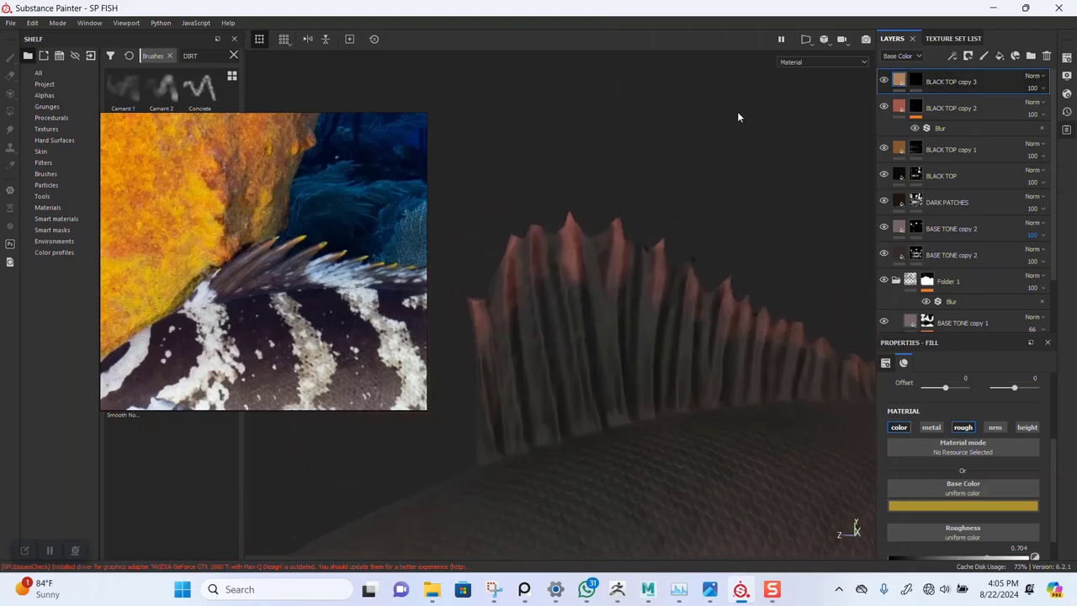
pyautogui.click(916, 81)
pyautogui.press(']')
pyautogui.press(']')
pyautogui.press(']')
pyautogui.press(']')
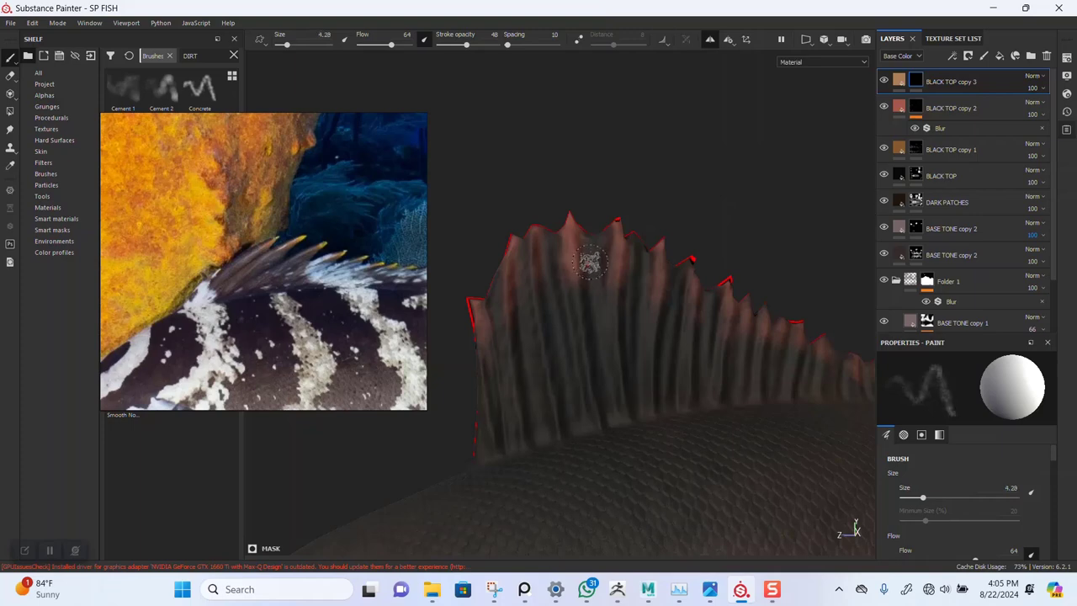
pyautogui.keyDown('alt'); pyautogui.moveTo(592, 262); pyautogui.dragTo(679, 274, button='middle'); pyautogui.keyUp('alt')
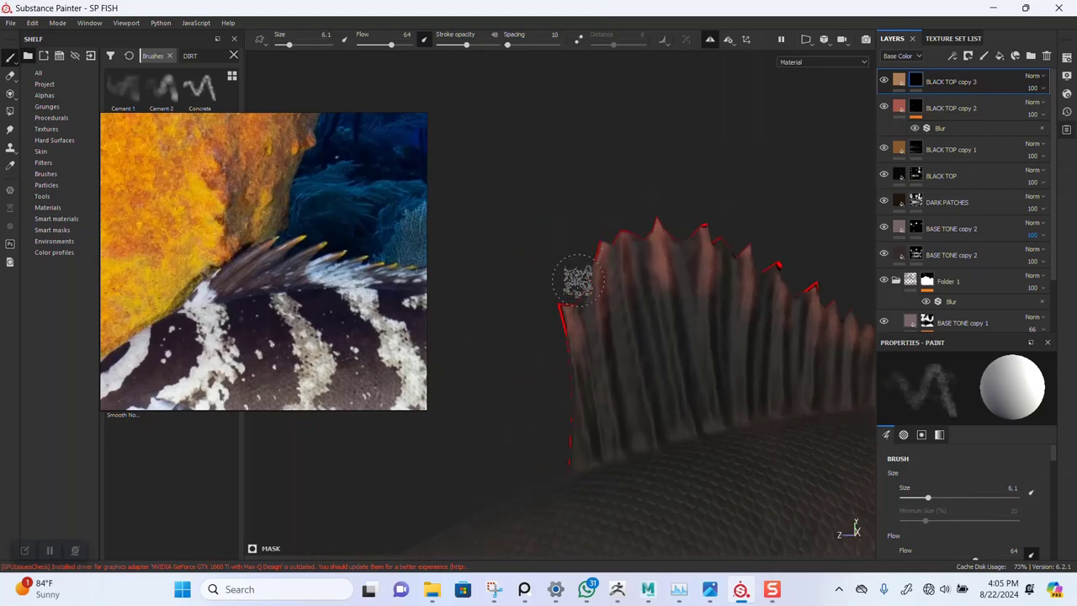
pyautogui.keyDown('alt'); pyautogui.moveTo(579, 286); pyautogui.dragTo(619, 315, button='right'); pyautogui.keyUp('alt')
pyautogui.moveTo(608, 255); pyautogui.dragTo(598, 271)
pyautogui.moveTo(598, 271)
pyautogui.keyDown('ctrl'); pyautogui.mouseDown(button='right')
pyautogui.moveTo(597, 216)
pyautogui.moveTo(620, 221)
pyautogui.moveTo(601, 253)
pyautogui.mouseUp(button='right'); pyautogui.keyUp('ctrl')
pyautogui.moveTo(601, 253); pyautogui.dragTo(595, 262)
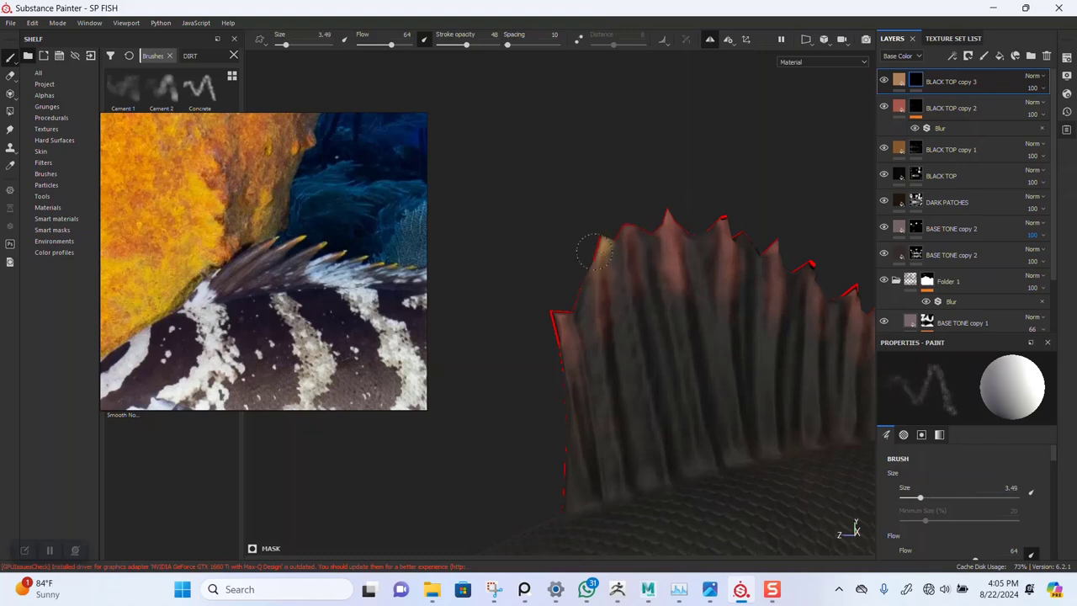
pyautogui.moveTo(670, 224); pyautogui.dragTo(671, 232)
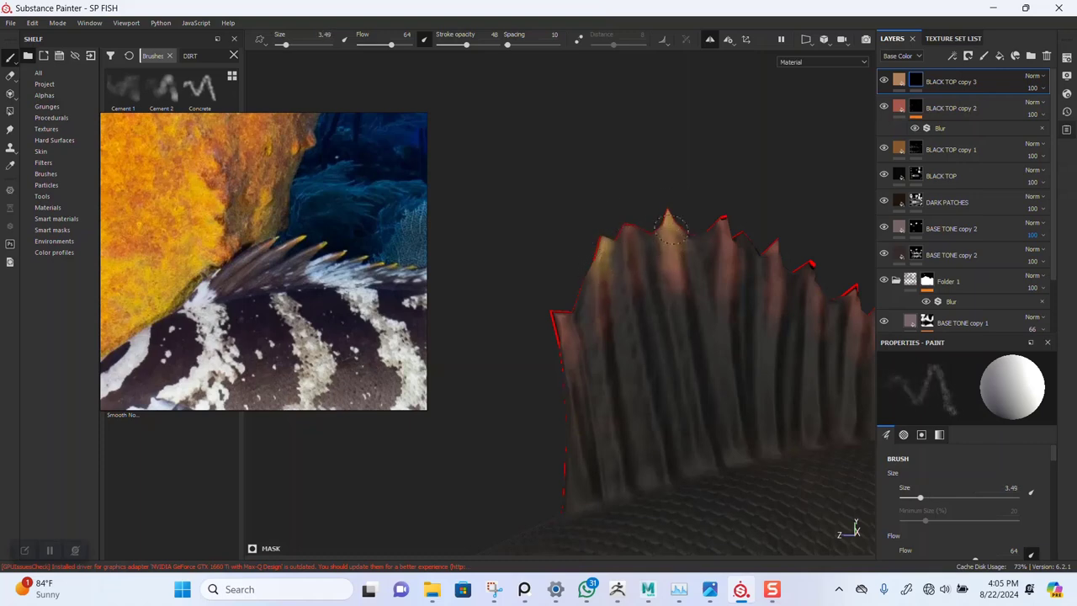
# Extend the yellow tips to the spines descending toward the middle of the dorsal fin, keeping brush size 3.49
pyautogui.keyDown('alt'); pyautogui.moveTo(738, 237); pyautogui.dragTo(622, 266, button='middle'); pyautogui.keyUp('alt')
pyautogui.moveTo(607, 268); pyautogui.dragTo(610, 242)
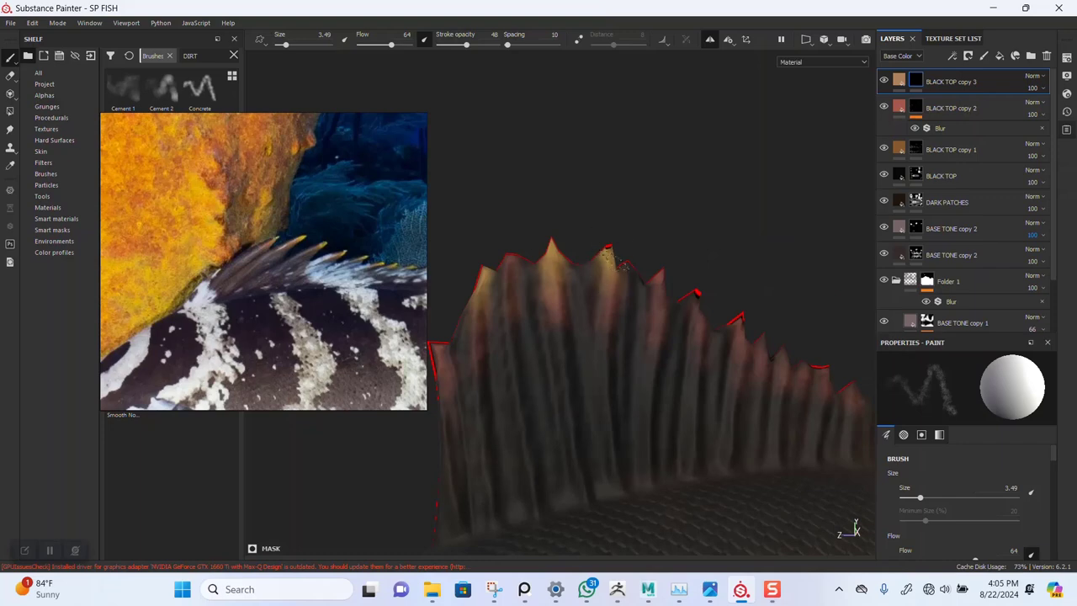
pyautogui.moveTo(663, 297); pyautogui.dragTo(661, 275)
pyautogui.keyDown('alt'); pyautogui.moveTo(734, 294); pyautogui.dragTo(600, 274, button='middle'); pyautogui.keyUp('alt')
pyautogui.keyDown('alt'); pyautogui.moveTo(630, 277); pyautogui.dragTo(587, 268); pyautogui.keyUp('alt')
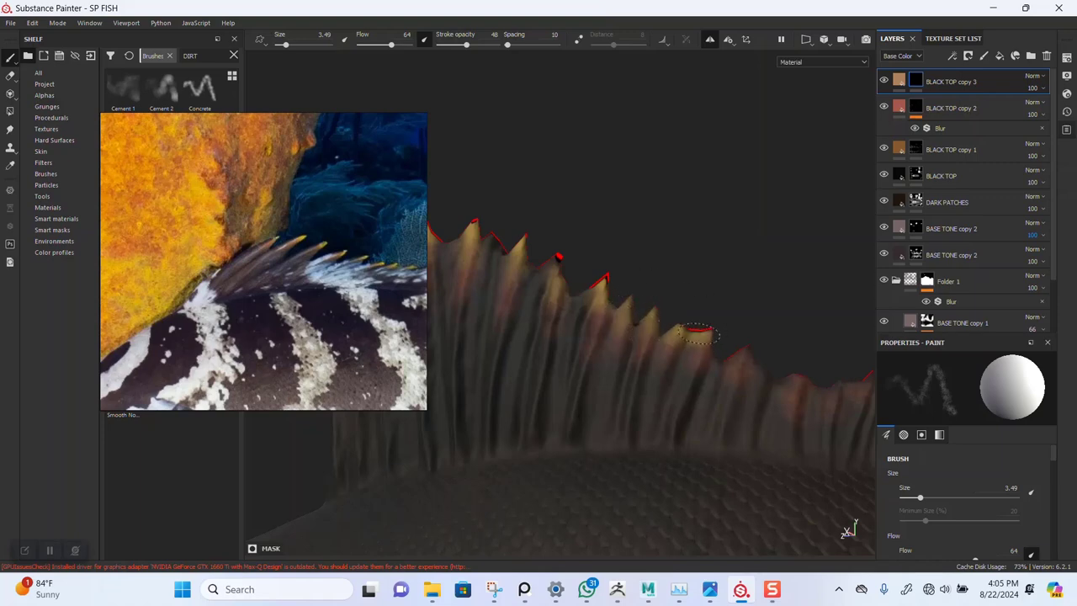
# Paint yellow tips on the remaining middle and rear dorsal fin rays in the mask with brush size 1.13
pyautogui.keyDown('ctrl'); pyautogui.moveTo(702, 326); pyautogui.dragTo(685, 327, button='right'); pyautogui.keyUp('ctrl')
pyautogui.keyDown('alt'); pyautogui.moveTo(746, 335); pyautogui.dragTo(660, 300, button='middle'); pyautogui.keyUp('alt')
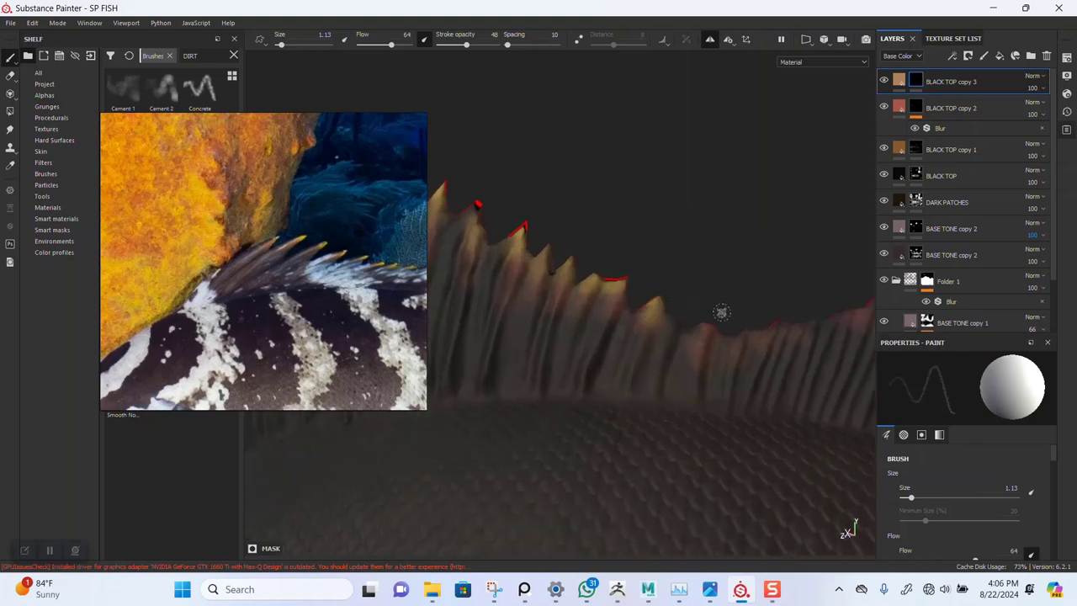
pyautogui.keyDown('alt'); pyautogui.moveTo(753, 298); pyautogui.dragTo(723, 323); pyautogui.keyUp('alt')
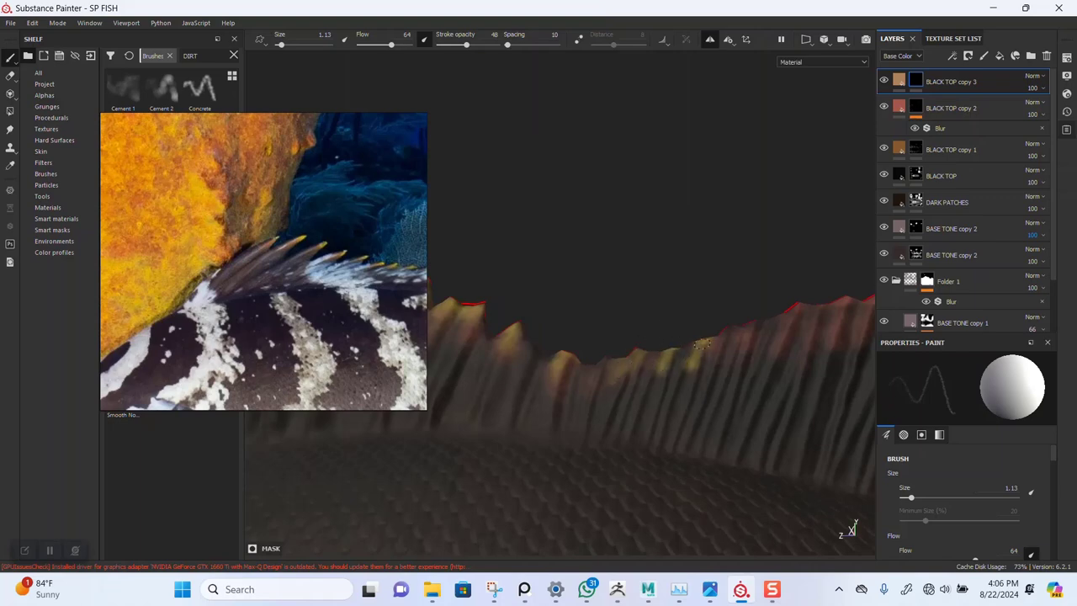
pyautogui.moveTo(785, 315)
pyautogui.keyDown('alt'); pyautogui.mouseDown()
pyautogui.moveTo(729, 348)
pyautogui.moveTo(685, 328)
pyautogui.mouseUp(); pyautogui.keyUp('alt')
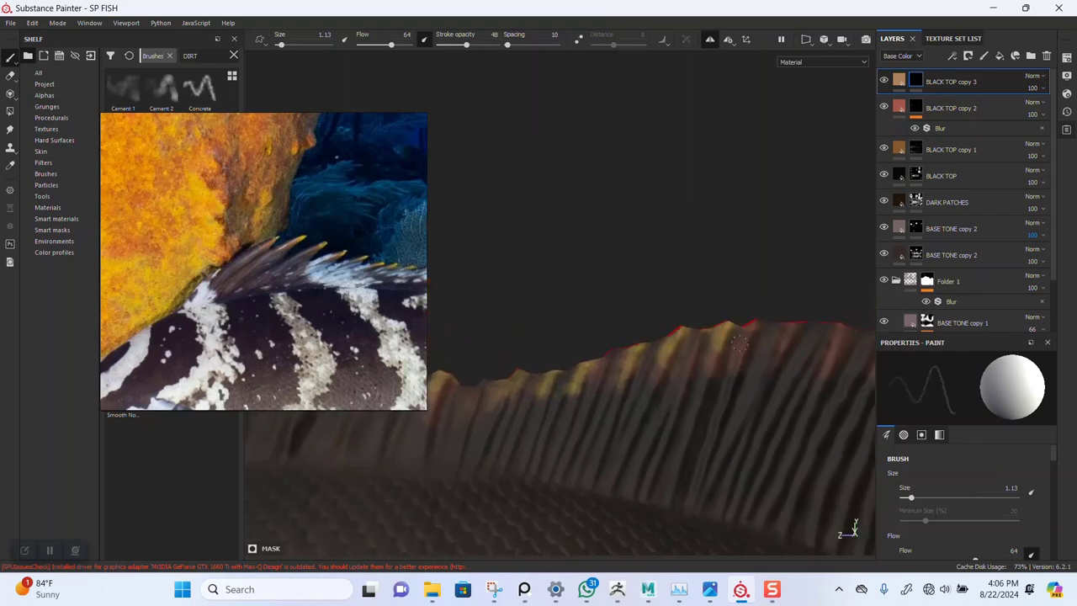
pyautogui.keyDown('alt'); pyautogui.moveTo(749, 341); pyautogui.dragTo(627, 363); pyautogui.keyUp('alt')
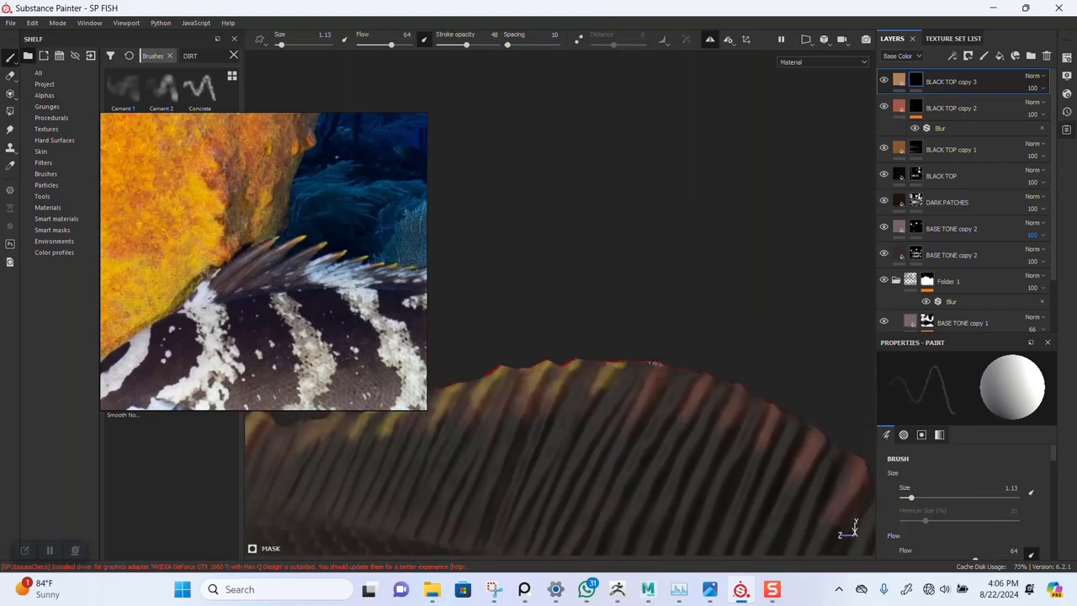
pyautogui.moveTo(705, 385)
pyautogui.keyDown('alt'); pyautogui.mouseDown()
pyautogui.moveTo(725, 301)
pyautogui.moveTo(590, 363)
pyautogui.moveTo(646, 331)
pyautogui.moveTo(685, 349)
pyautogui.moveTo(705, 420)
pyautogui.mouseUp(); pyautogui.keyUp('alt')
pyautogui.keyDown('alt'); pyautogui.moveTo(731, 475); pyautogui.dragTo(598, 428, button='right'); pyautogui.keyUp('alt')
pyautogui.keyDown('alt'); pyautogui.moveTo(598, 428); pyautogui.dragTo(589, 337, button='middle'); pyautogui.keyUp('alt')
# Paint yellow over the reddish folds along the gill cover's lower rear edge with brush size 3.49
pyautogui.moveTo(246, 335); pyautogui.dragTo(254, 210, button='middle')
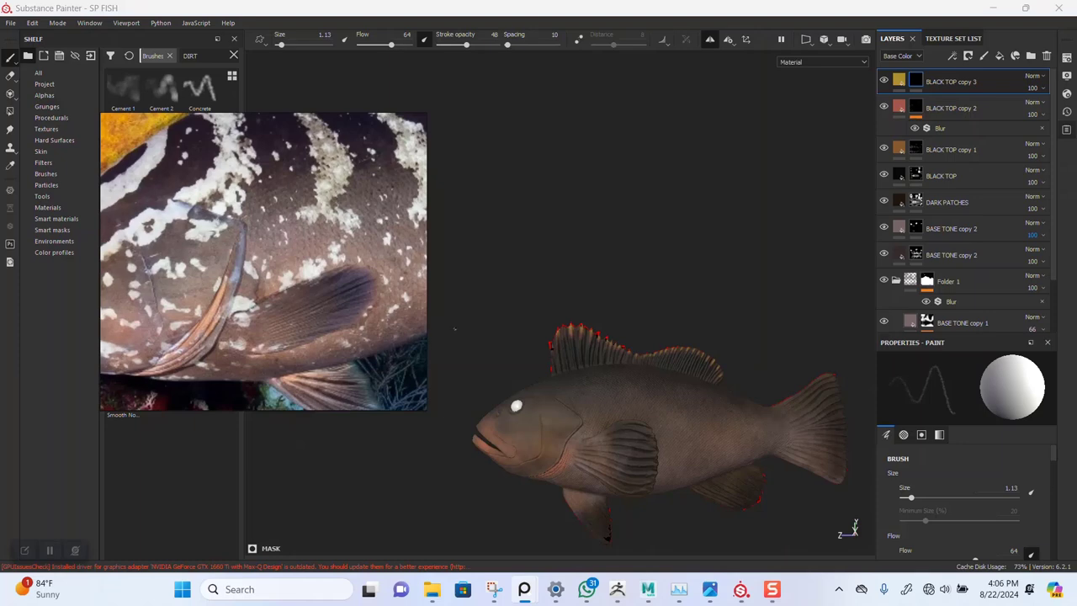
pyautogui.moveTo(692, 347)
pyautogui.keyDown('alt'); pyautogui.mouseDown()
pyautogui.moveTo(748, 365)
pyautogui.moveTo(671, 379)
pyautogui.mouseUp(); pyautogui.keyUp('alt')
pyautogui.keyDown('alt'); pyautogui.moveTo(671, 379); pyautogui.dragTo(654, 332, button='middle'); pyautogui.keyUp('alt')
pyautogui.keyDown('alt'); pyautogui.moveTo(655, 332); pyautogui.dragTo(630, 356, button='right'); pyautogui.keyUp('alt')
pyautogui.keyDown('alt'); pyautogui.moveTo(630, 356); pyautogui.dragTo(645, 351); pyautogui.keyUp('alt')
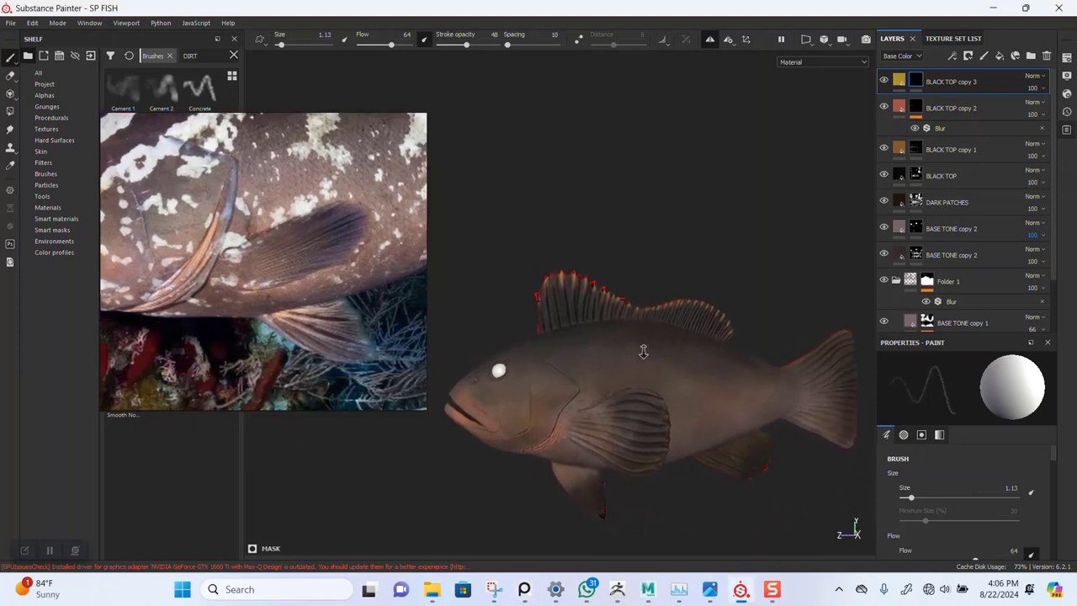
pyautogui.keyDown('alt'); pyautogui.moveTo(645, 351); pyautogui.dragTo(649, 344, button='right'); pyautogui.keyUp('alt')
pyautogui.keyDown('alt'); pyautogui.moveTo(649, 344); pyautogui.dragTo(664, 387); pyautogui.keyUp('alt')
pyautogui.keyDown('alt'); pyautogui.moveTo(664, 387); pyautogui.dragTo(628, 431, button='right'); pyautogui.keyUp('alt')
pyautogui.scroll(10, 627, 430)
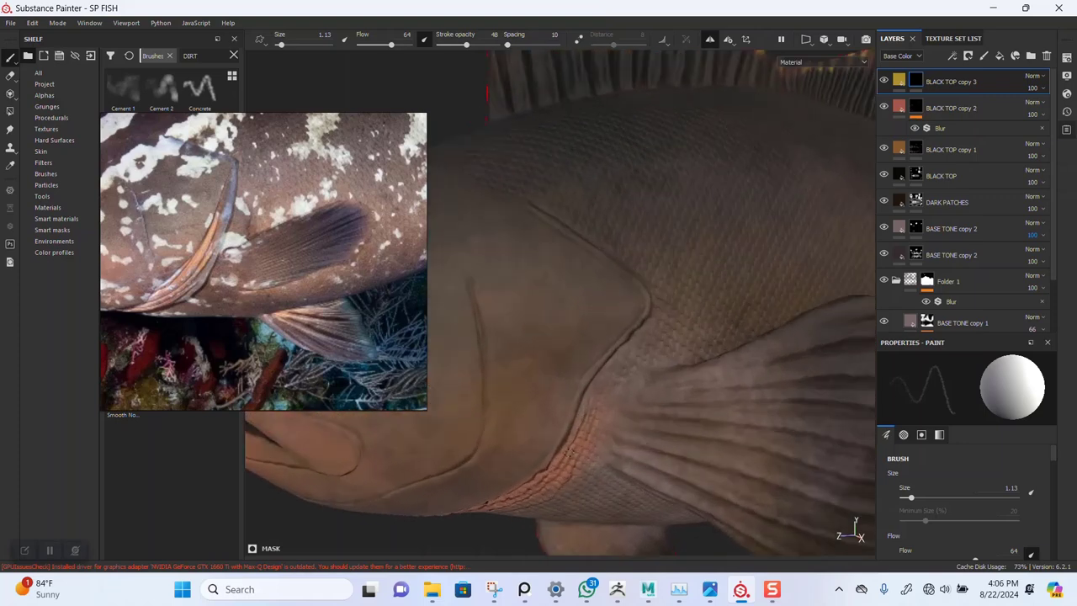
pyautogui.keyDown('ctrl'); pyautogui.moveTo(571, 432); pyautogui.dragTo(587, 404, button='right'); pyautogui.keyUp('ctrl')
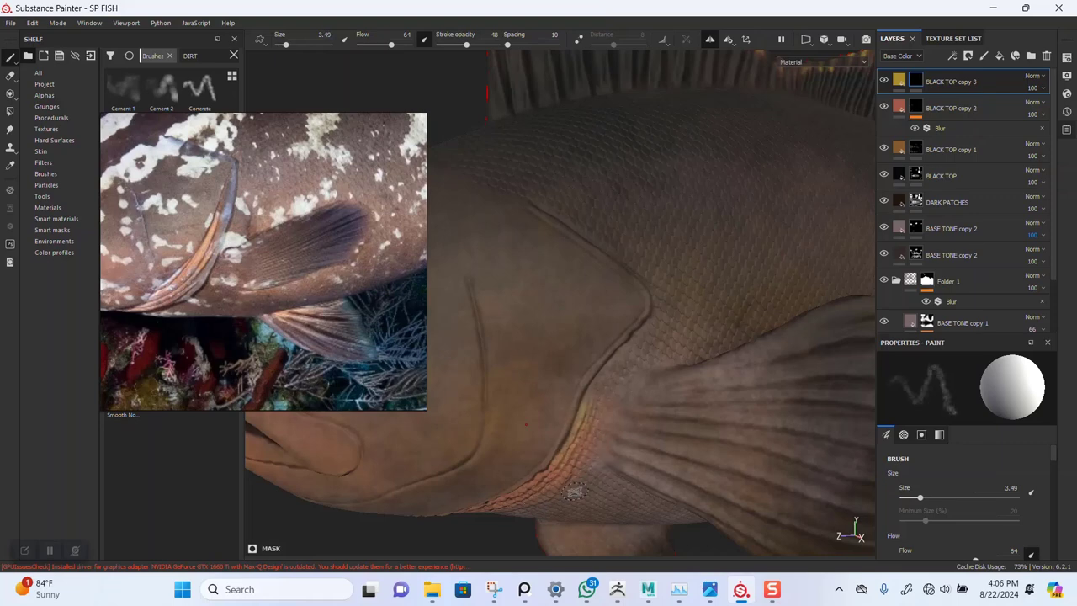
pyautogui.keyDown('alt'); pyautogui.moveTo(573, 491); pyautogui.dragTo(644, 249, button='right'); pyautogui.keyUp('alt')
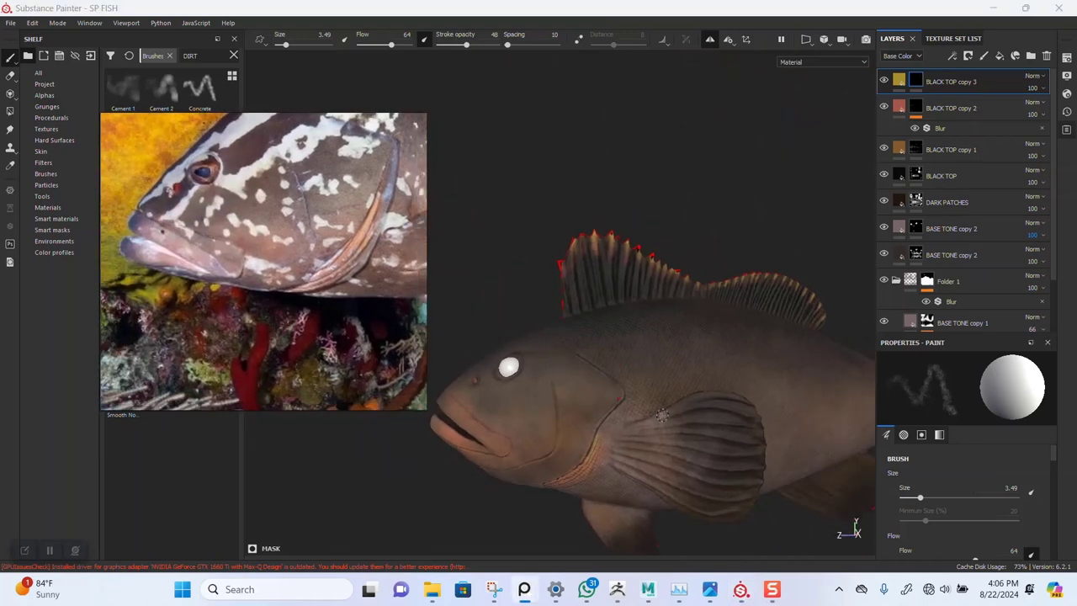
# Compare the model's head, body and fin coloring with the grouper reference photos from several distances
pyautogui.keyDown('alt'); pyautogui.moveTo(655, 432); pyautogui.dragTo(660, 433); pyautogui.keyUp('alt')
pyautogui.keyDown('alt'); pyautogui.moveTo(624, 416); pyautogui.dragTo(712, 392, button='middle'); pyautogui.keyUp('alt')
pyautogui.moveTo(629, 359)
pyautogui.keyDown('alt'); pyautogui.mouseDown(button='right')
pyautogui.moveTo(606, 373)
pyautogui.moveTo(616, 374)
pyautogui.mouseUp(button='right'); pyautogui.keyUp('alt')
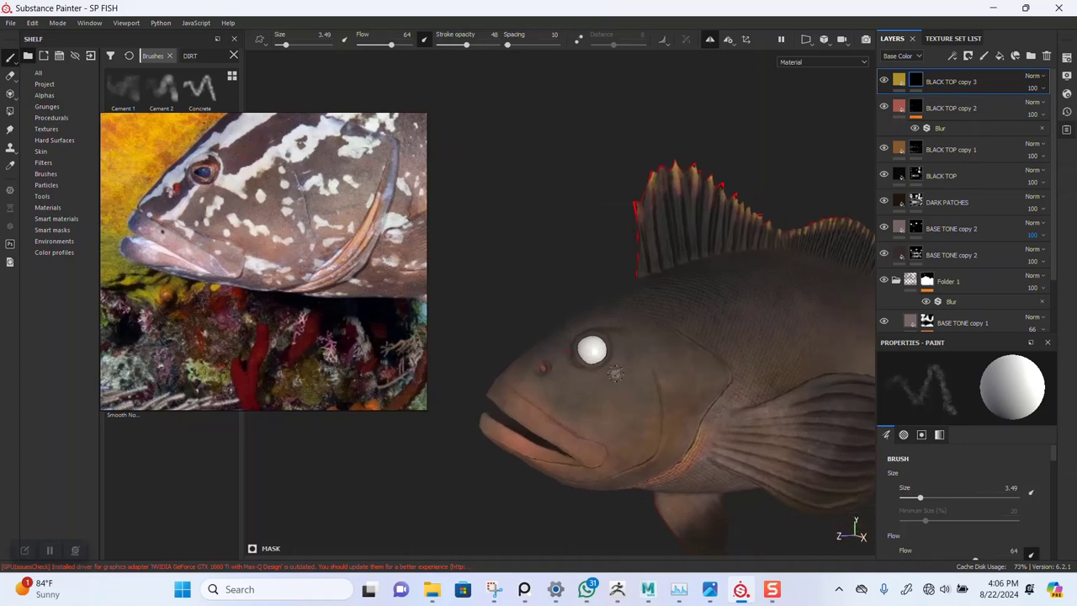
pyautogui.scroll(3, 616, 374)
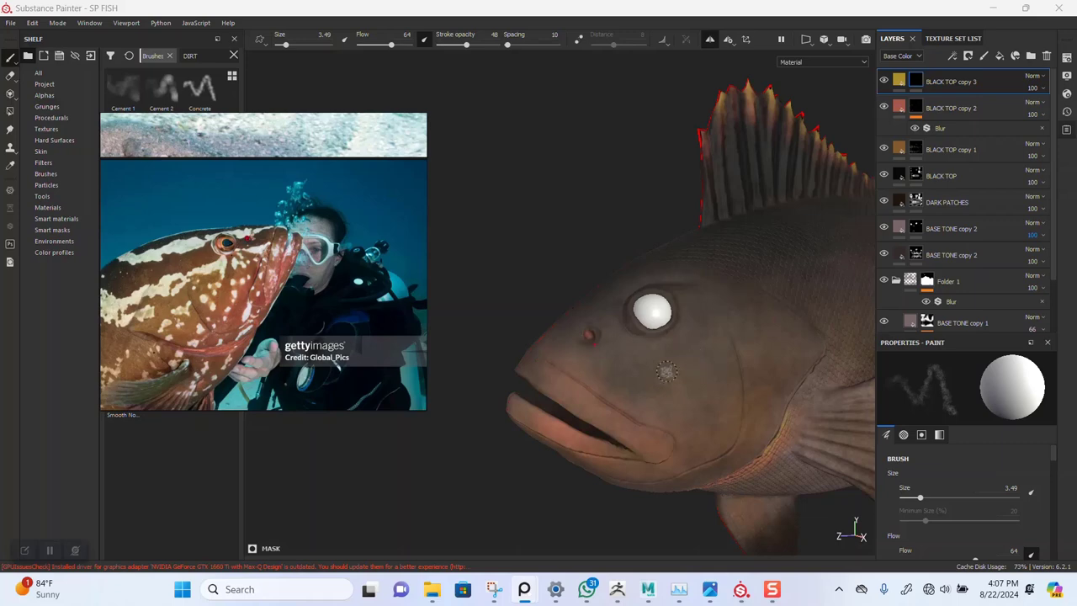
pyautogui.keyDown('alt'); pyautogui.moveTo(664, 394); pyautogui.dragTo(664, 284, button='right'); pyautogui.keyUp('alt')
pyautogui.keyDown('alt'); pyautogui.moveTo(731, 308); pyautogui.dragTo(644, 273, button='middle'); pyautogui.keyUp('alt')
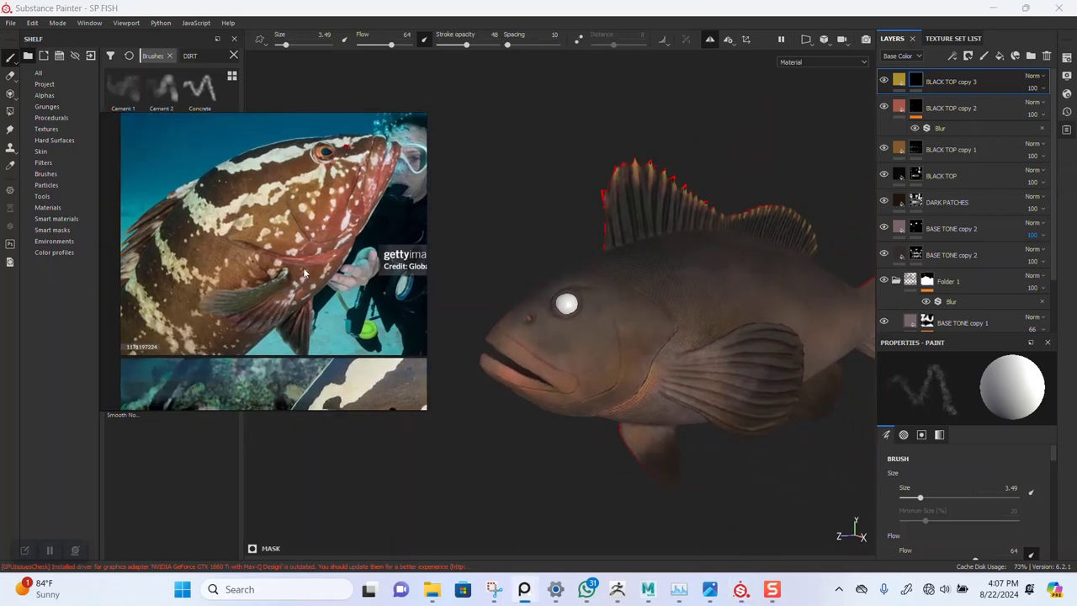
pyautogui.scroll(5, 598, 303)
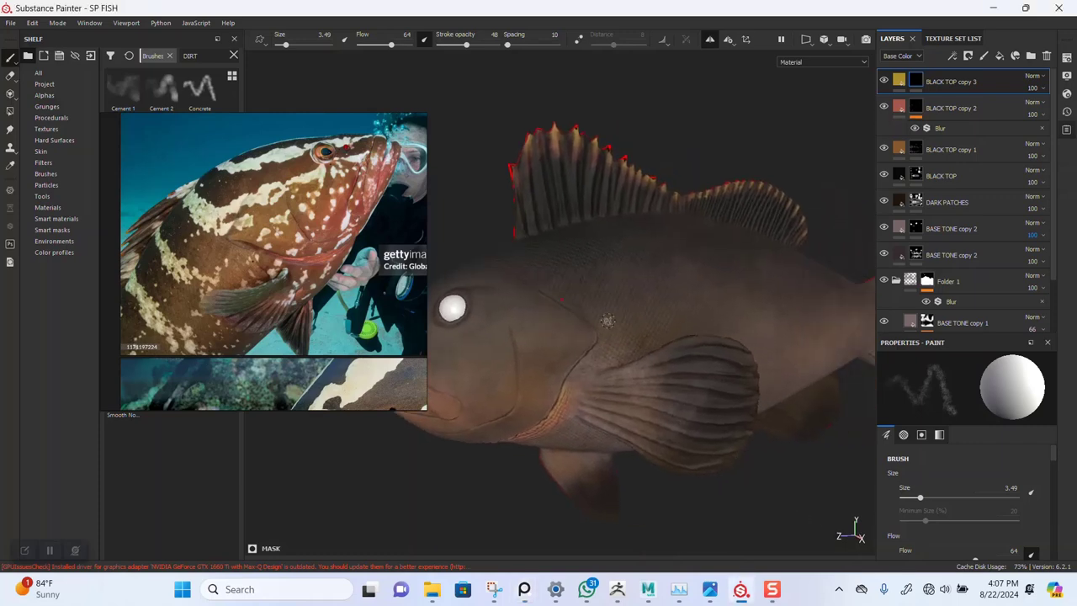
pyautogui.scroll(5, 612, 296)
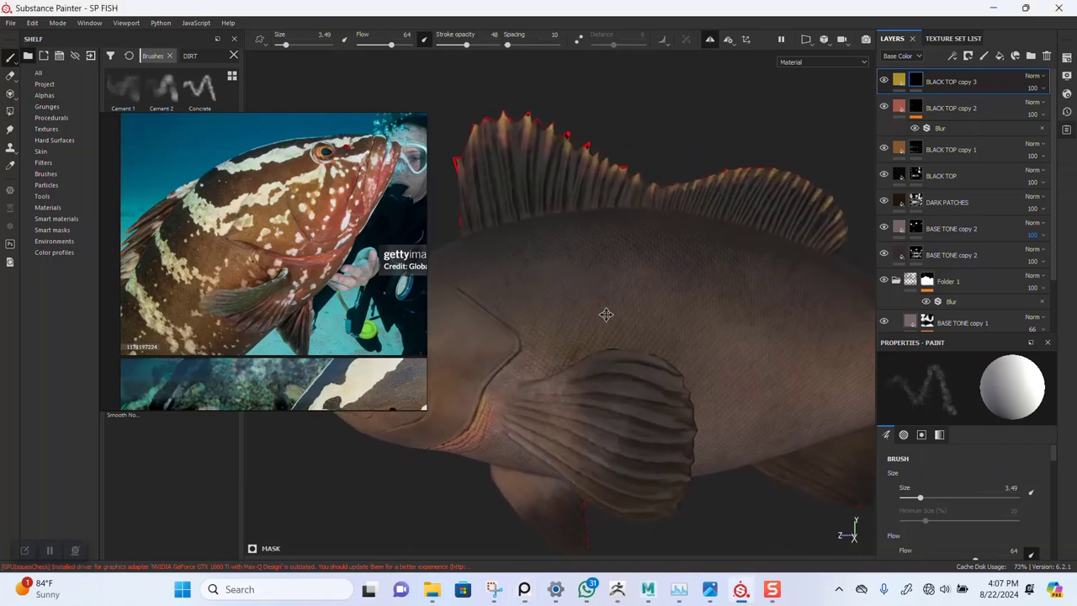
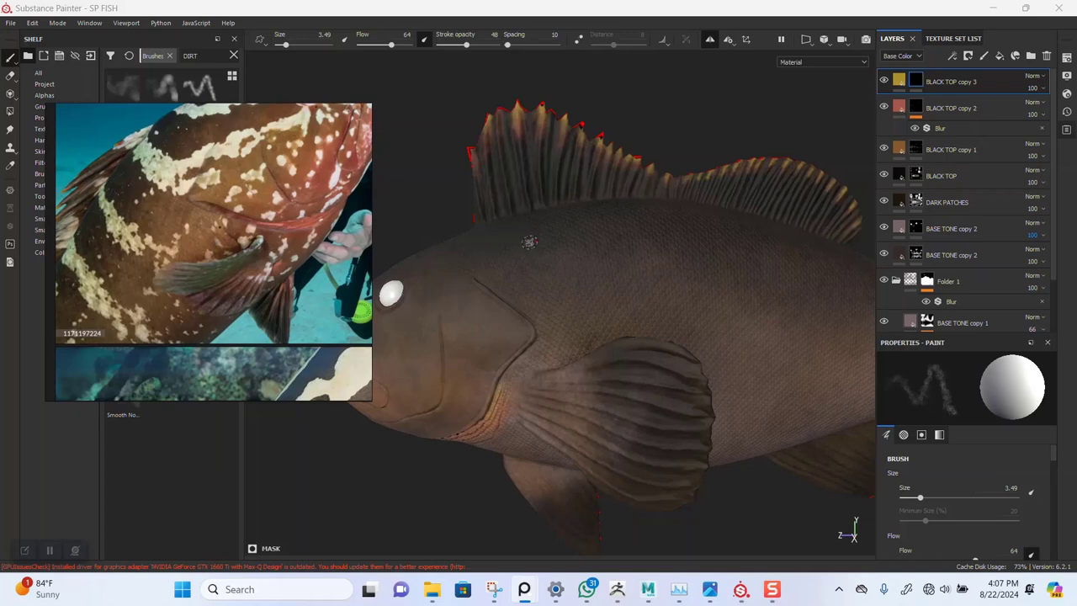
pyautogui.keyDown('alt'); pyautogui.moveTo(637, 361); pyautogui.dragTo(649, 298, button='right'); pyautogui.keyUp('alt')
pyautogui.moveTo(654, 291)
pyautogui.keyDown('alt'); pyautogui.mouseDown()
pyautogui.moveTo(634, 317)
pyautogui.moveTo(643, 319)
pyautogui.moveTo(643, 292)
pyautogui.moveTo(592, 277)
pyautogui.moveTo(593, 308)
pyautogui.mouseUp(); pyautogui.keyUp('alt')
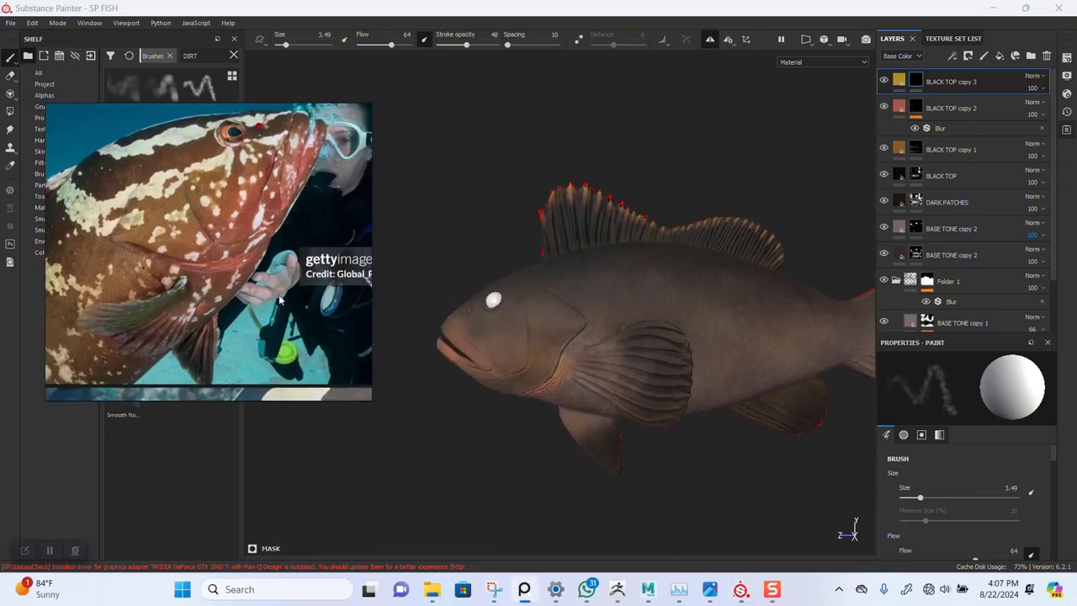
pyautogui.scroll(-5, 228, 254)
pyautogui.keyDown('alt'); pyautogui.moveTo(584, 274); pyautogui.dragTo(601, 278, button='right'); pyautogui.keyUp('alt')
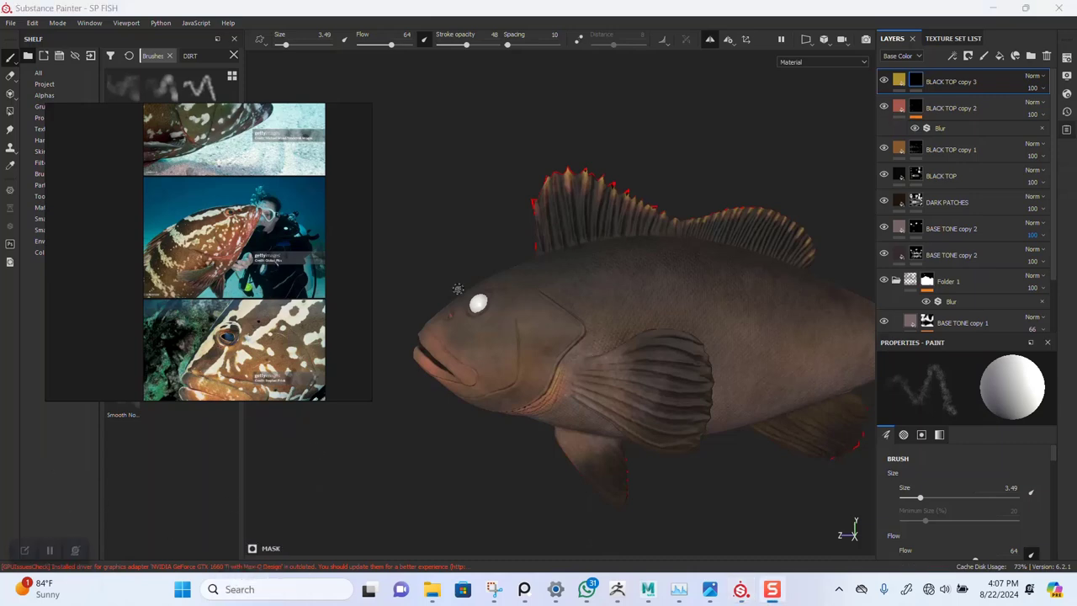
pyautogui.scroll(2, 520, 297)
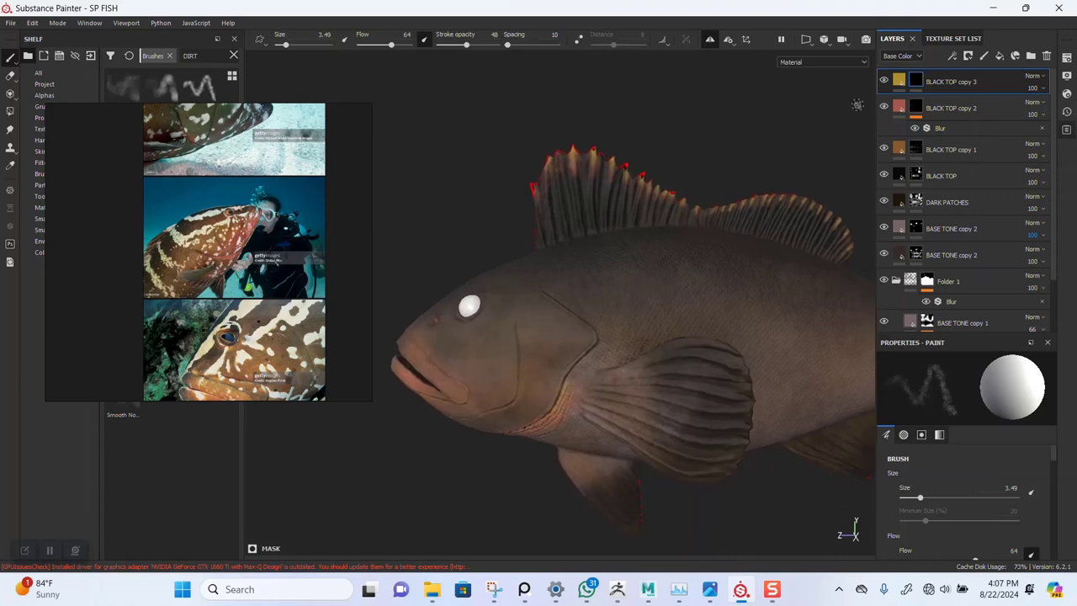
pyautogui.doubleClick(970, 82)
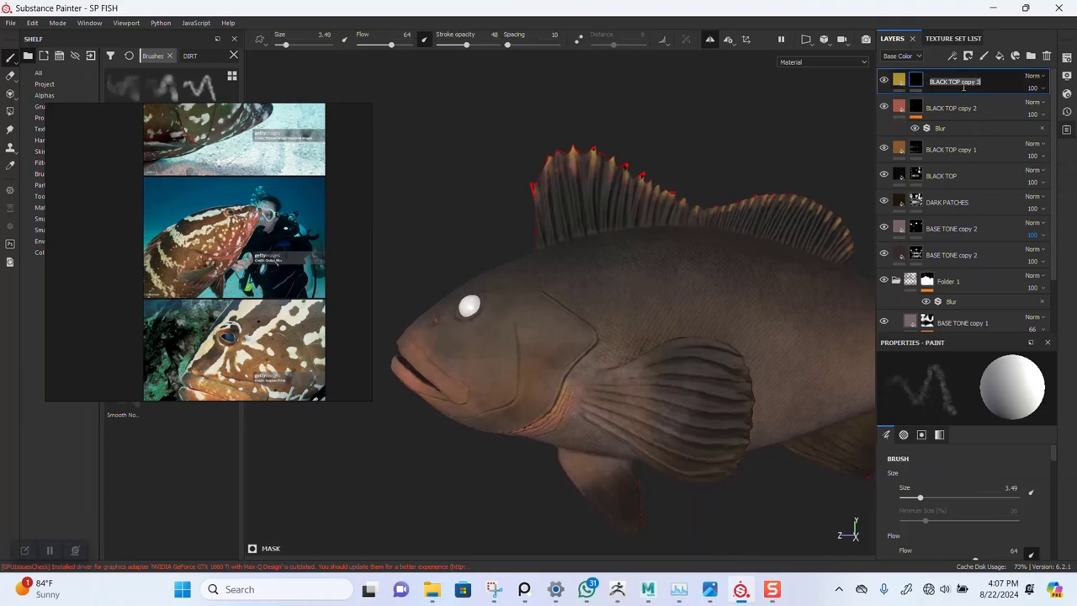
pyautogui.click(979, 105)
pyautogui.click(964, 83)
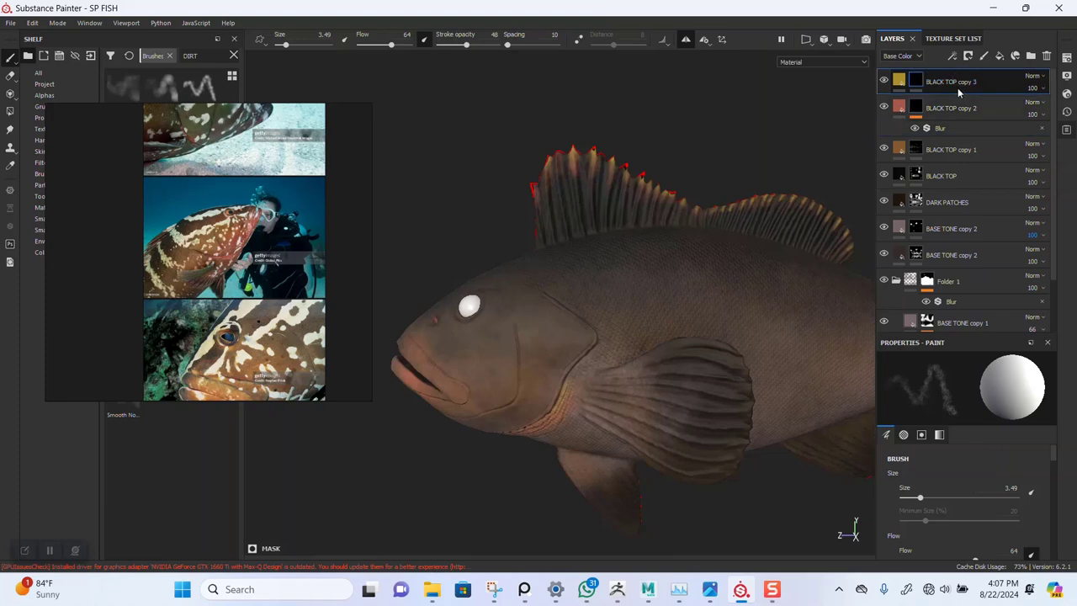
# Duplicate the BLACK TOP layer and move the duplicate to the top of the layer stack
pyautogui.doubleClick(940, 177)
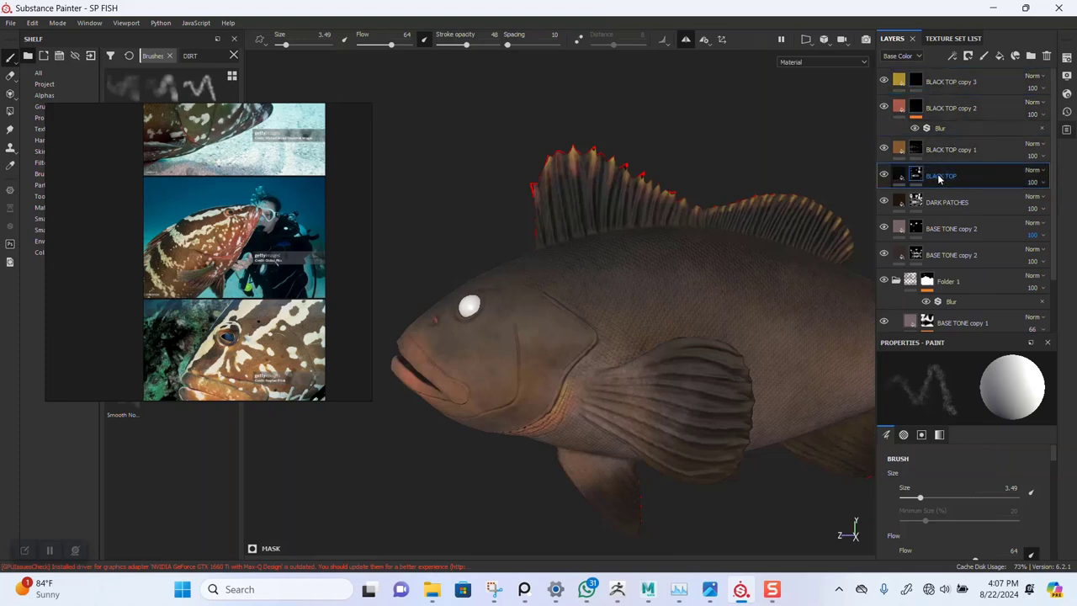
pyautogui.hotkey('ctrl', 'd')
pyautogui.moveTo(958, 179); pyautogui.dragTo(964, 84)
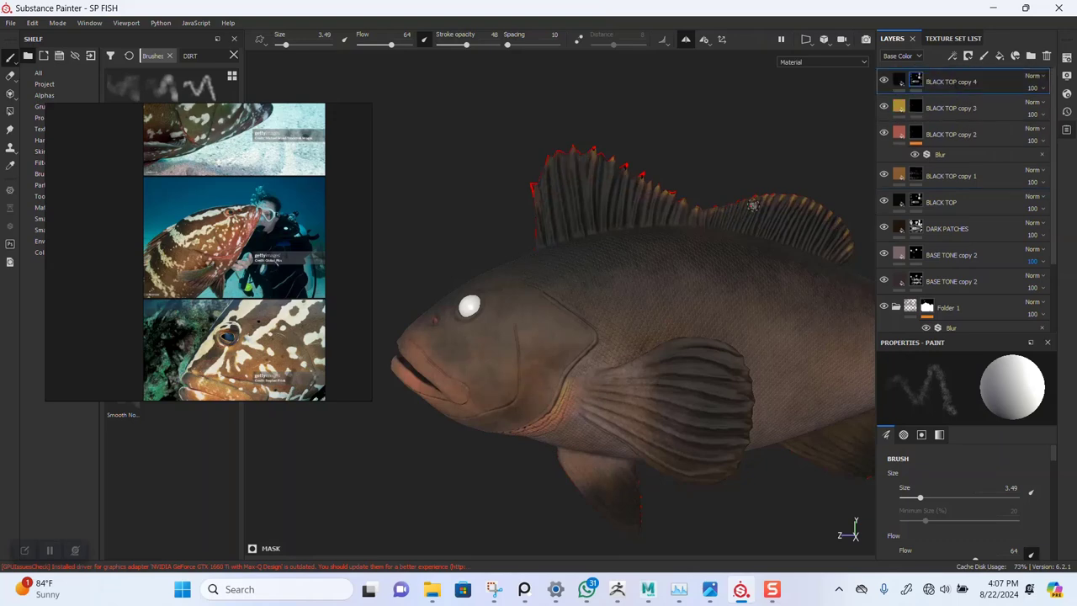
# Give the duplicated layer a fresh black mask and add a Curvature generator to that mask
pyautogui.rightClick(918, 80)
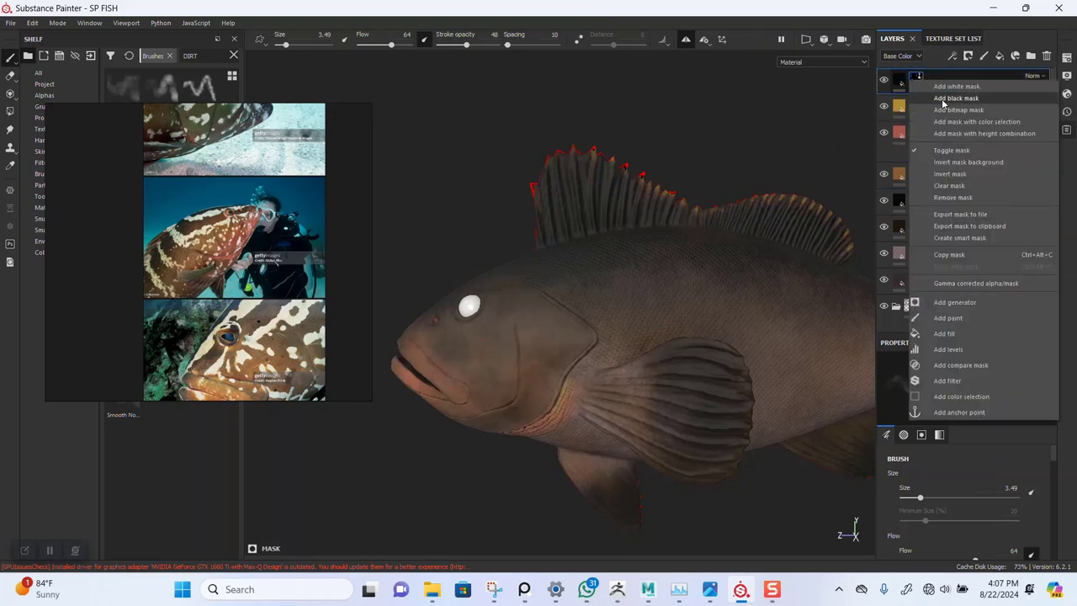
pyautogui.click(956, 99)
pyautogui.rightClick(917, 81)
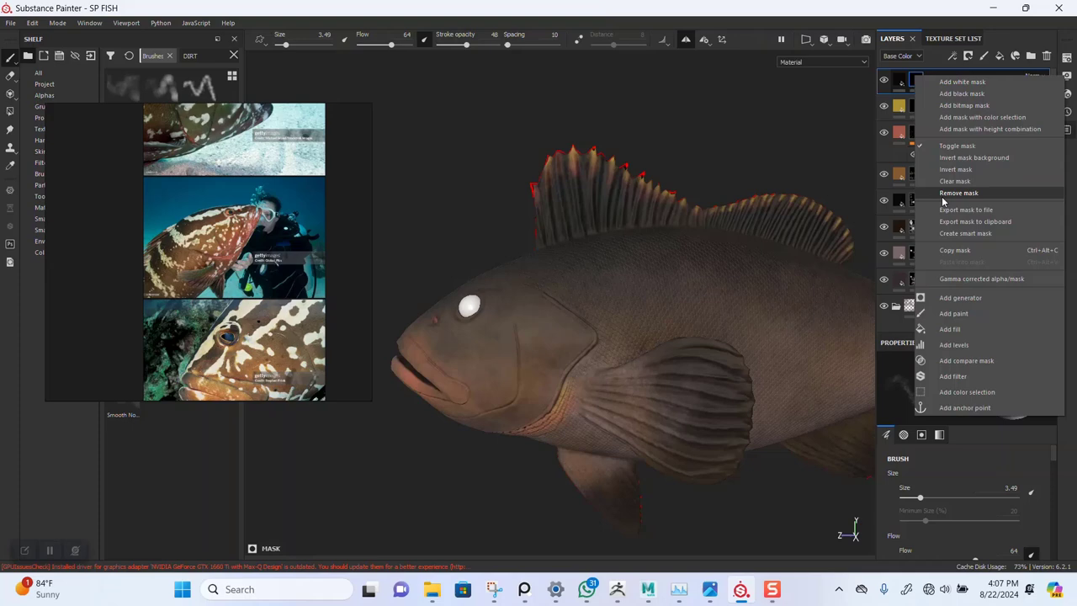
pyautogui.click(964, 294)
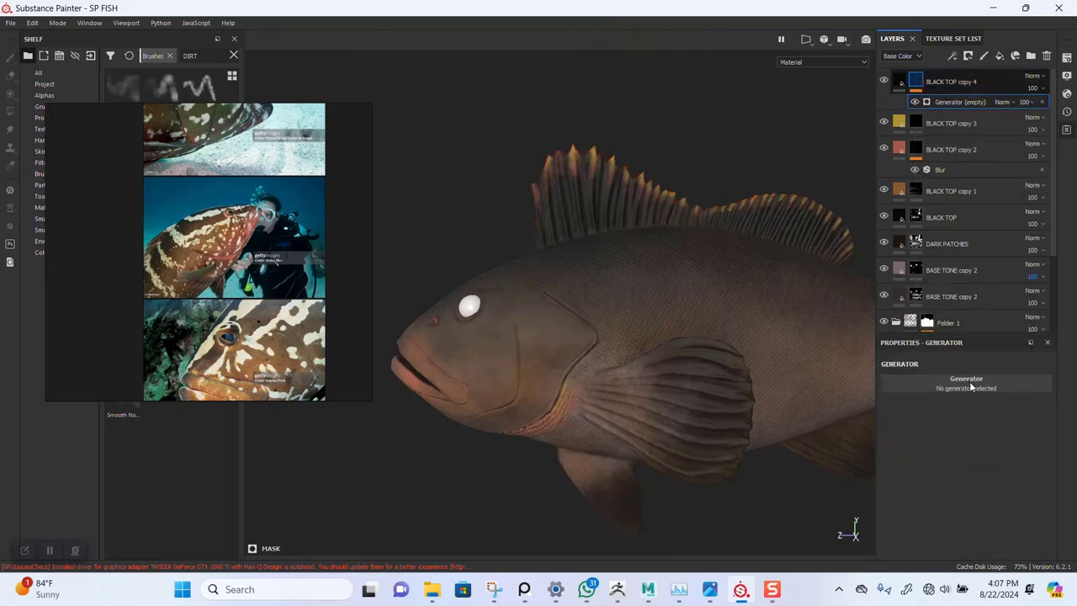
pyautogui.click(968, 380)
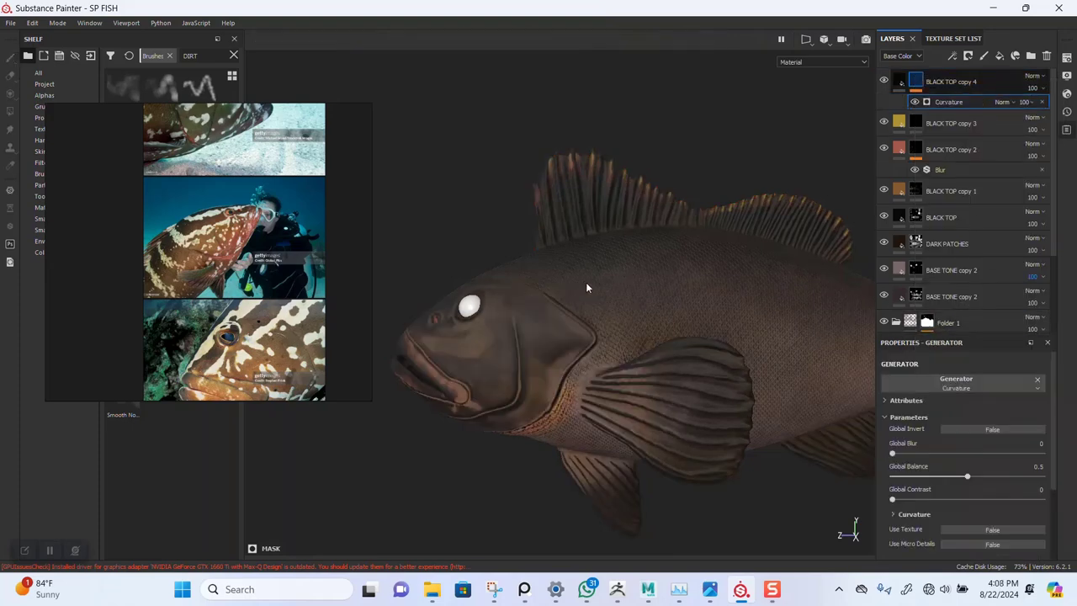
# Switch the viewport to the mask channel and examine the curvature pattern on the body scales, head and fins
pyautogui.keyDown('alt'); pyautogui.moveTo(575, 341); pyautogui.dragTo(702, 305); pyautogui.keyUp('alt')
pyautogui.keyDown('alt'); pyautogui.moveTo(669, 292); pyautogui.dragTo(628, 347, button='right'); pyautogui.keyUp('alt')
pyautogui.press('c')
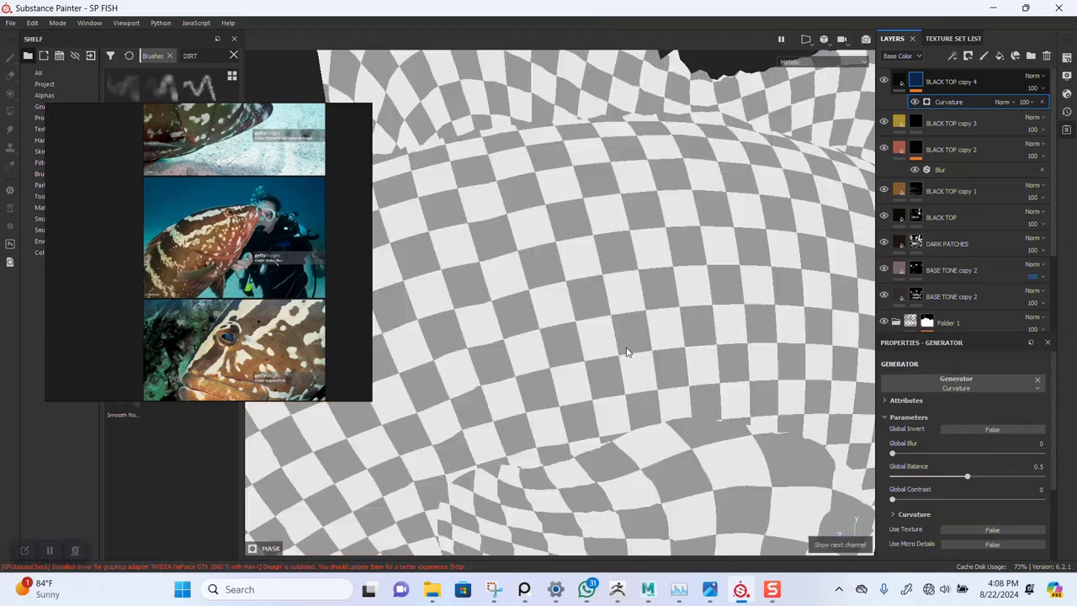
pyautogui.press('c')
pyautogui.press('c')
pyautogui.press('c')
pyautogui.press('c')
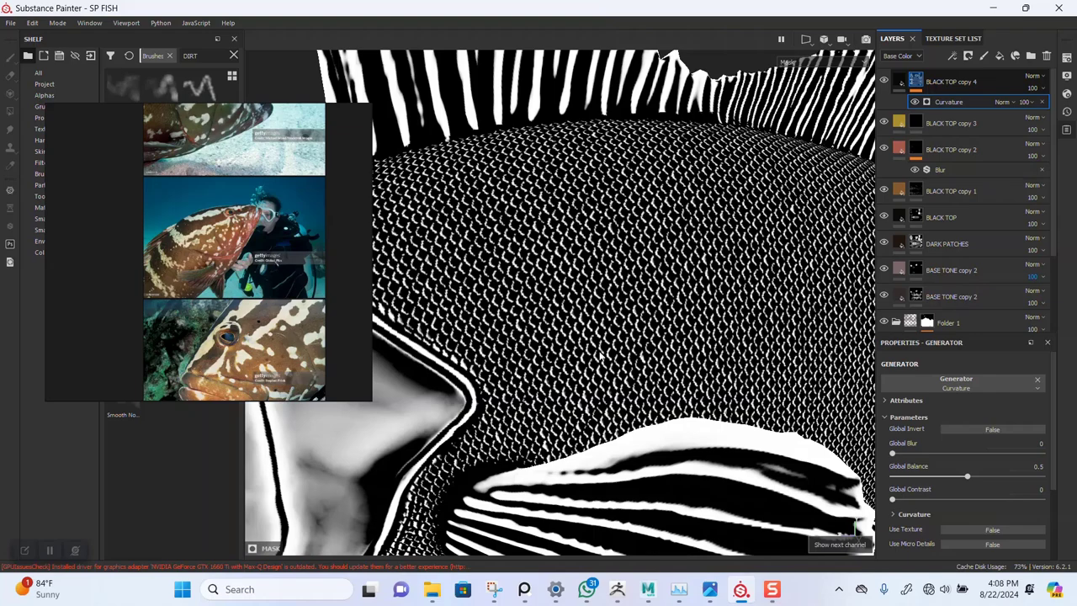
pyautogui.keyDown('alt'); pyautogui.moveTo(613, 363); pyautogui.dragTo(612, 278, button='right'); pyautogui.keyUp('alt')
pyautogui.keyDown('alt'); pyautogui.moveTo(604, 323); pyautogui.dragTo(610, 289, button='middle'); pyautogui.keyUp('alt')
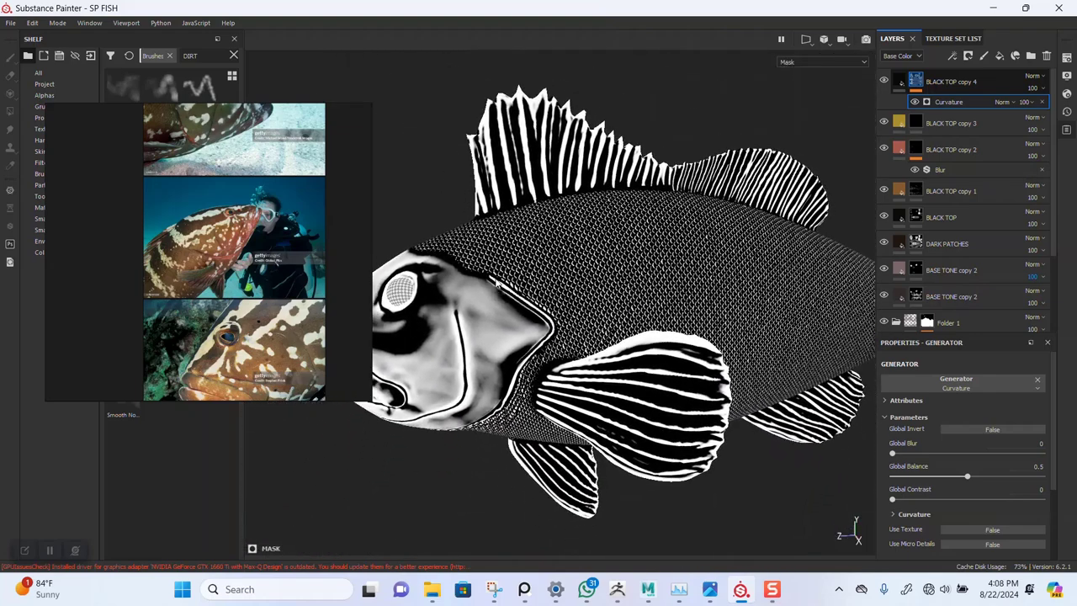
# Compare the pectoral fin and skin in the reference photo with the curvature mask, and return the viewport to the material display
pyautogui.moveTo(246, 245); pyautogui.dragTo(237, 232, button='middle')
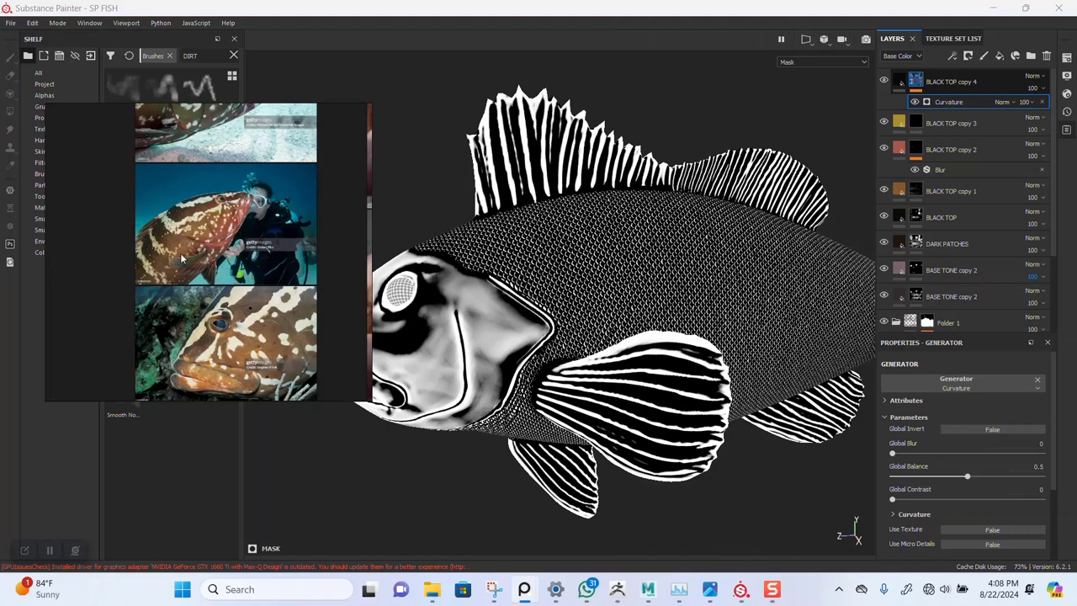
pyautogui.scroll(8, 181, 258)
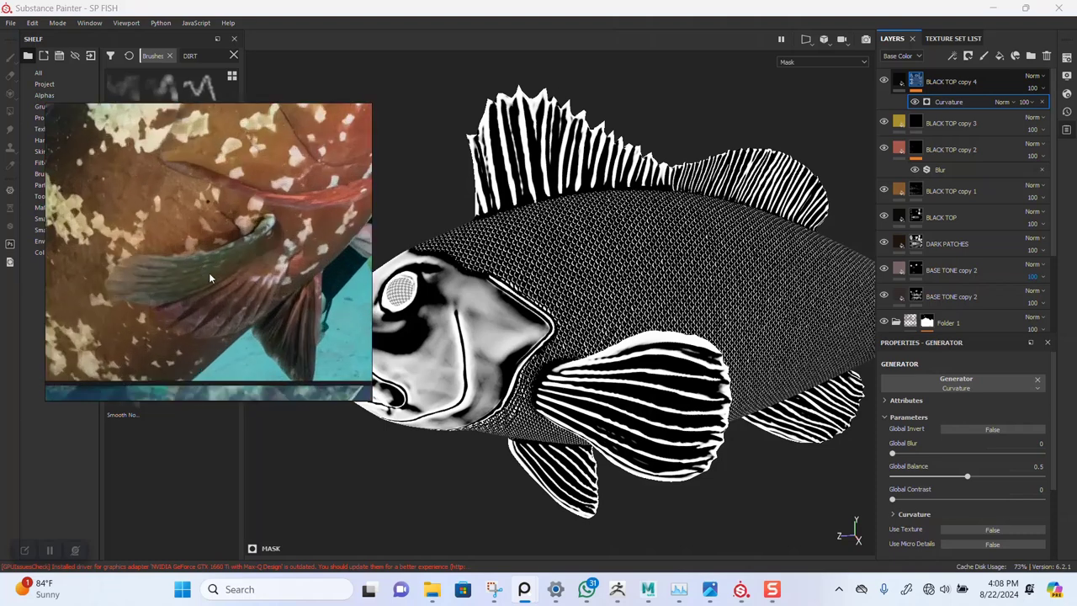
pyautogui.moveTo(204, 274); pyautogui.dragTo(183, 265, button='middle')
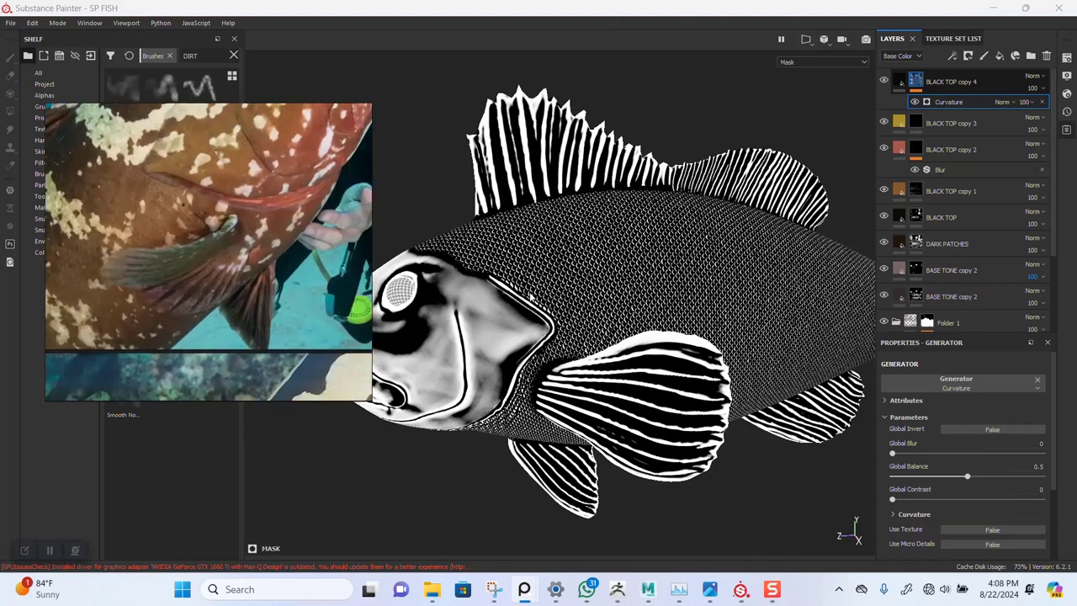
pyautogui.keyDown('alt'); pyautogui.moveTo(572, 383); pyautogui.dragTo(601, 294); pyautogui.keyUp('alt')
pyautogui.scroll(3, 619, 337)
pyautogui.keyDown('alt'); pyautogui.moveTo(620, 367); pyautogui.dragTo(629, 308); pyautogui.keyUp('alt')
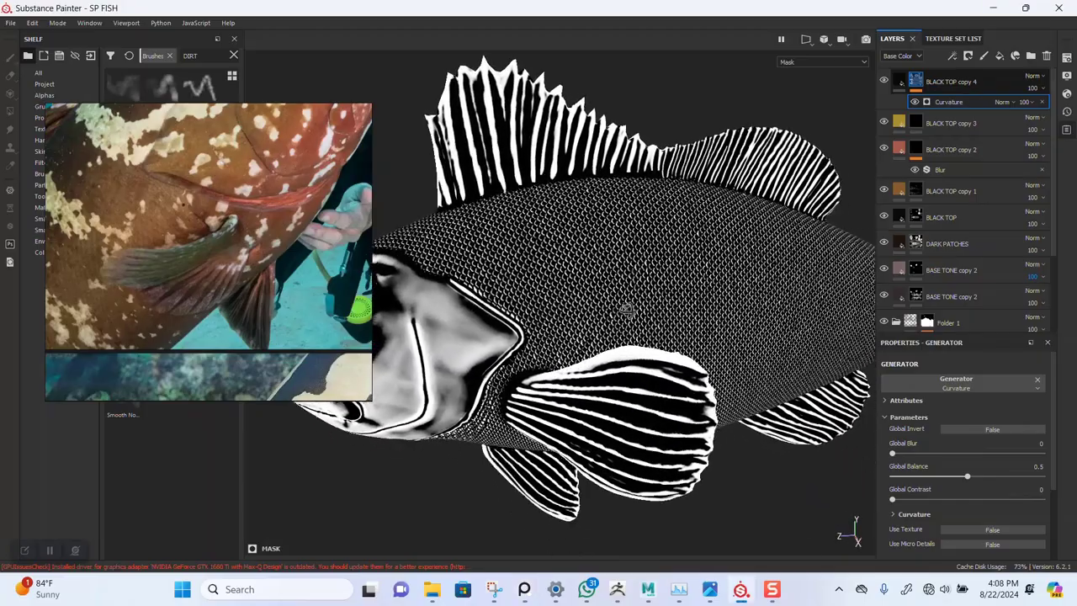
pyautogui.keyDown('alt'); pyautogui.moveTo(581, 294); pyautogui.dragTo(679, 285, button='middle'); pyautogui.keyUp('alt')
pyautogui.press('m')
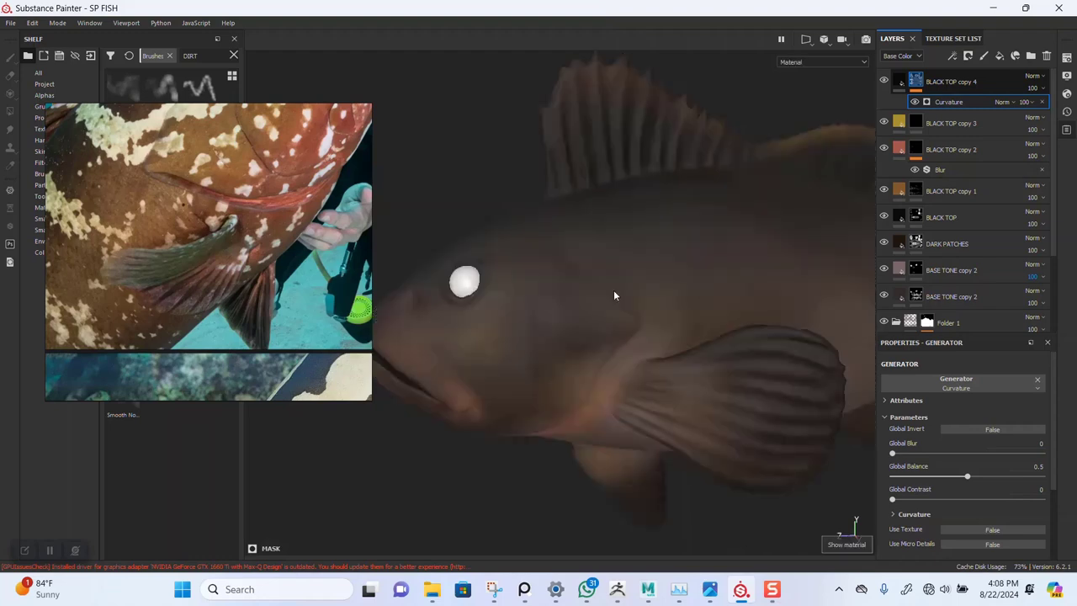
pyautogui.moveTo(300, 322); pyautogui.dragTo(202, 289, button='right')
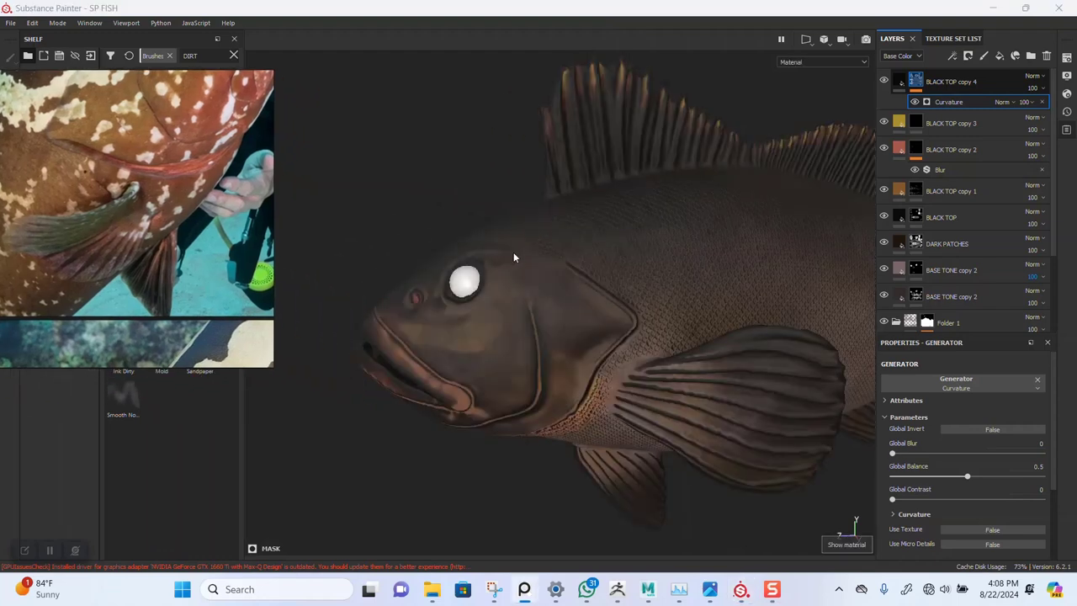
# Examine the unblurred curvature detail on the fish's head, body scales and pectoral fin from several angles
pyautogui.keyDown('alt'); pyautogui.moveTo(556, 256); pyautogui.dragTo(687, 266, button='right'); pyautogui.keyUp('alt')
pyautogui.keyDown('alt'); pyautogui.moveTo(687, 267); pyautogui.dragTo(509, 312, button='middle'); pyautogui.keyUp('alt')
pyautogui.keyDown('alt'); pyautogui.moveTo(509, 311); pyautogui.dragTo(615, 407, button='right'); pyautogui.keyUp('alt')
pyautogui.keyDown('alt'); pyautogui.moveTo(615, 407); pyautogui.dragTo(584, 308); pyautogui.keyUp('alt')
pyautogui.keyDown('alt'); pyautogui.moveTo(584, 308); pyautogui.dragTo(570, 228, button='right'); pyautogui.keyUp('alt')
pyautogui.keyDown('alt'); pyautogui.moveTo(570, 228); pyautogui.dragTo(575, 226); pyautogui.keyUp('alt')
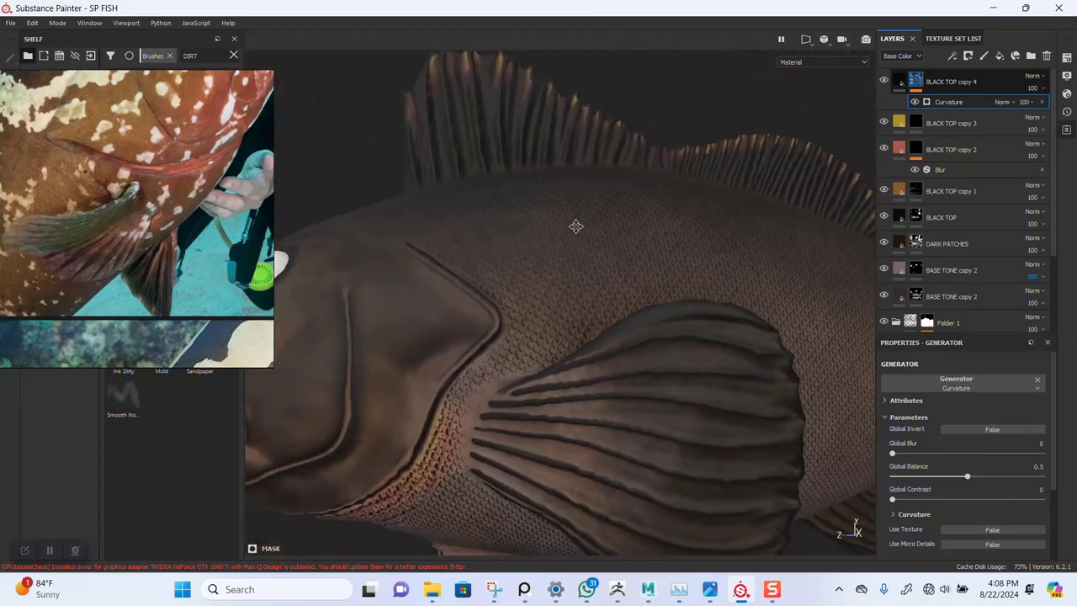
pyautogui.keyDown('alt'); pyautogui.moveTo(575, 226); pyautogui.dragTo(558, 253, button='right'); pyautogui.keyUp('alt')
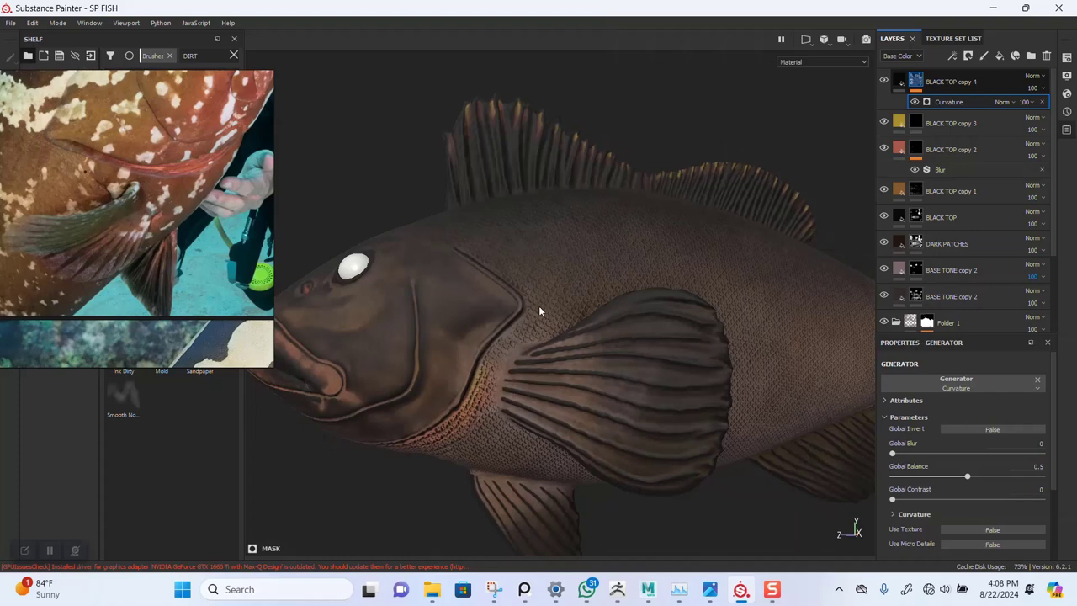
pyautogui.keyDown('alt'); pyautogui.moveTo(539, 311); pyautogui.dragTo(591, 362); pyautogui.keyUp('alt')
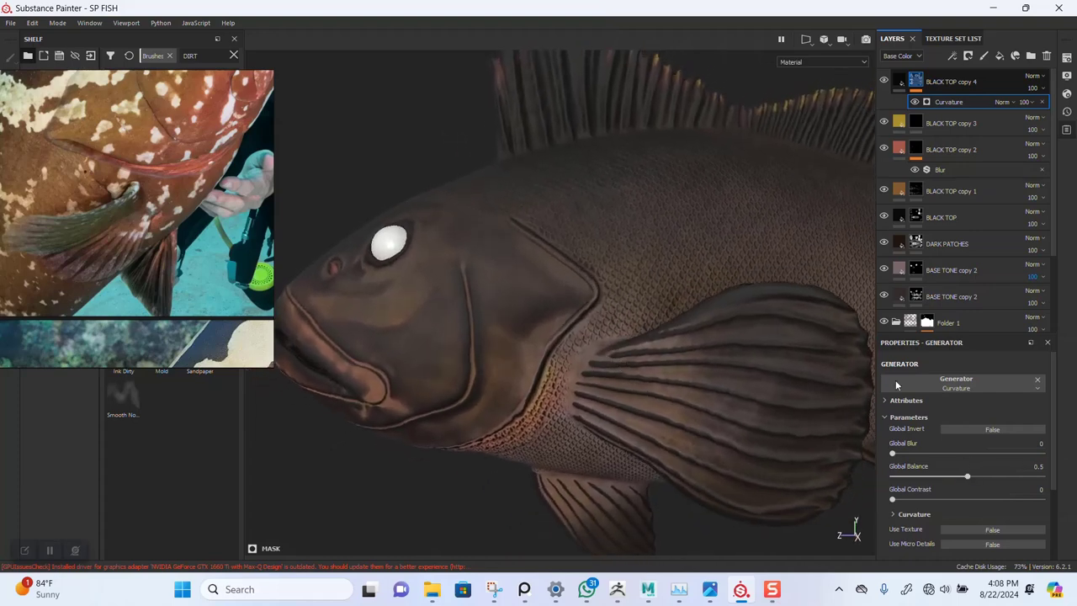
# Examine the brown skin and pale patches close up in the grouper reference photos
pyautogui.moveTo(120, 222); pyautogui.dragTo(283, 244)
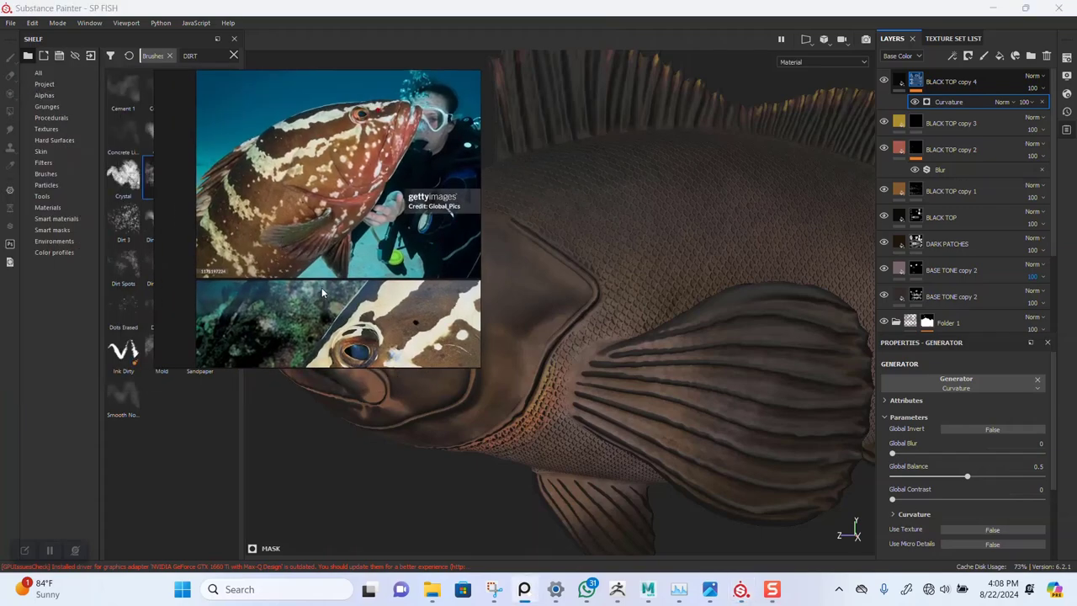
pyautogui.scroll(6, 313, 200)
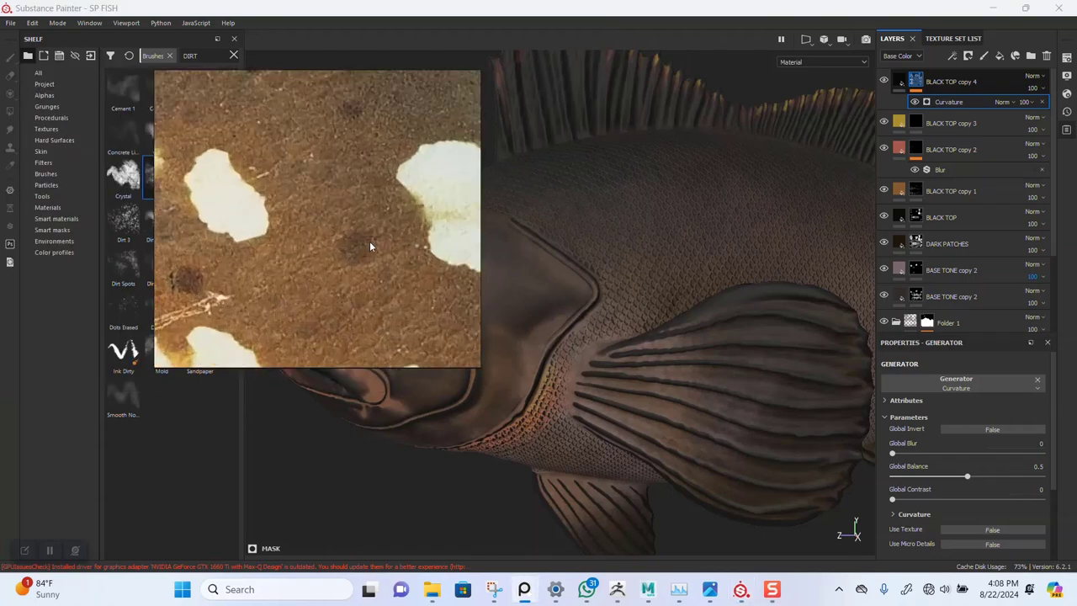
pyautogui.scroll(-4, 370, 243)
pyautogui.moveTo(373, 240); pyautogui.dragTo(254, 240)
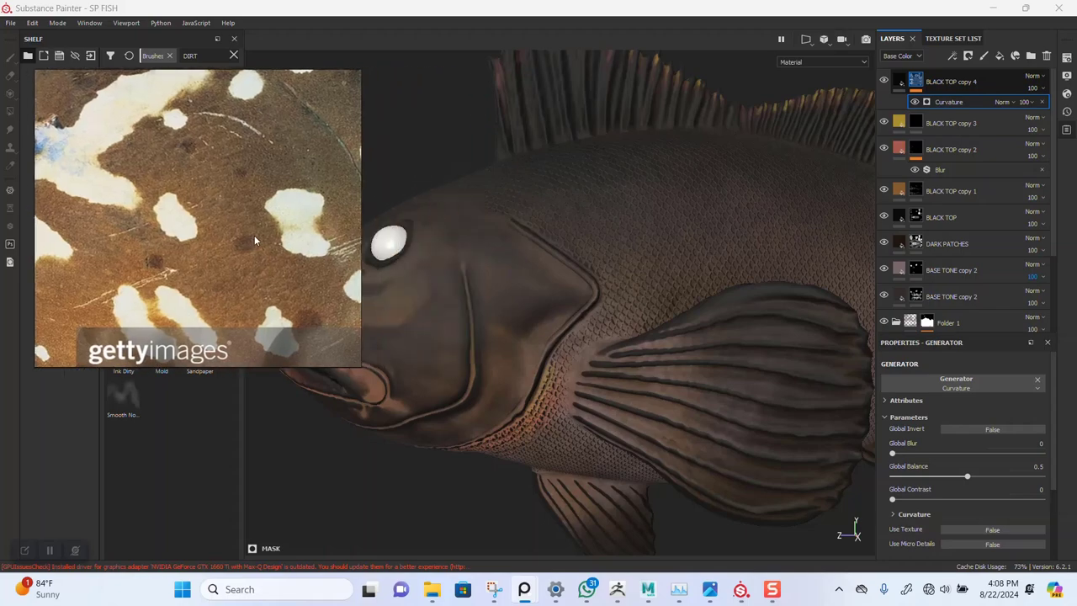
pyautogui.moveTo(254, 236); pyautogui.dragTo(341, 239, button='right')
pyautogui.moveTo(341, 239); pyautogui.dragTo(220, 239, button='middle')
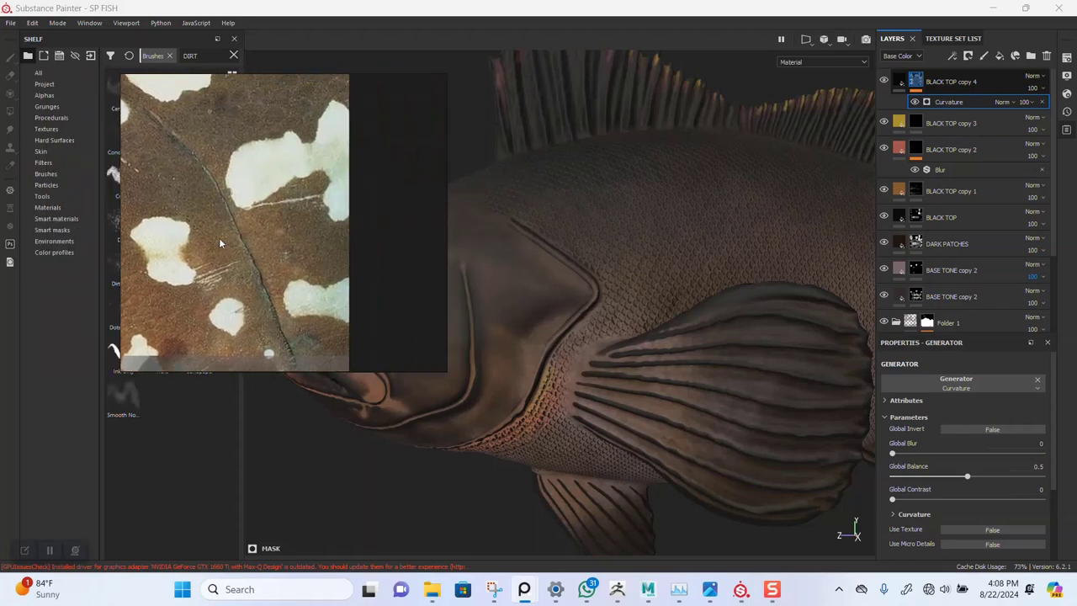
pyautogui.moveTo(307, 201); pyautogui.dragTo(325, 253, button='middle')
pyautogui.scroll(3, 285, 196)
pyautogui.scroll(-2, 285, 208)
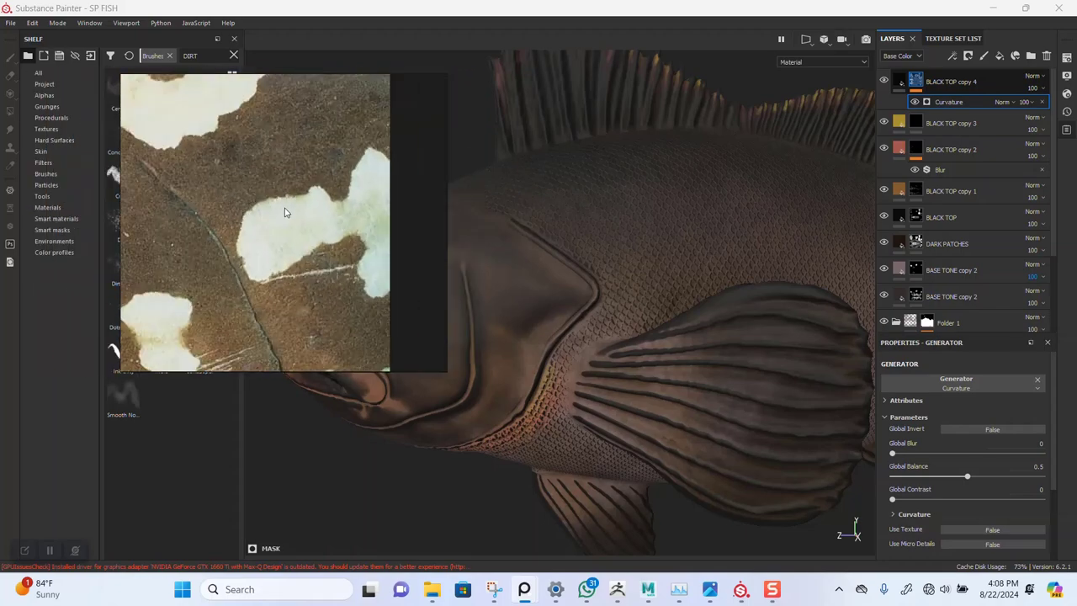
pyautogui.scroll(-3, 658, 335)
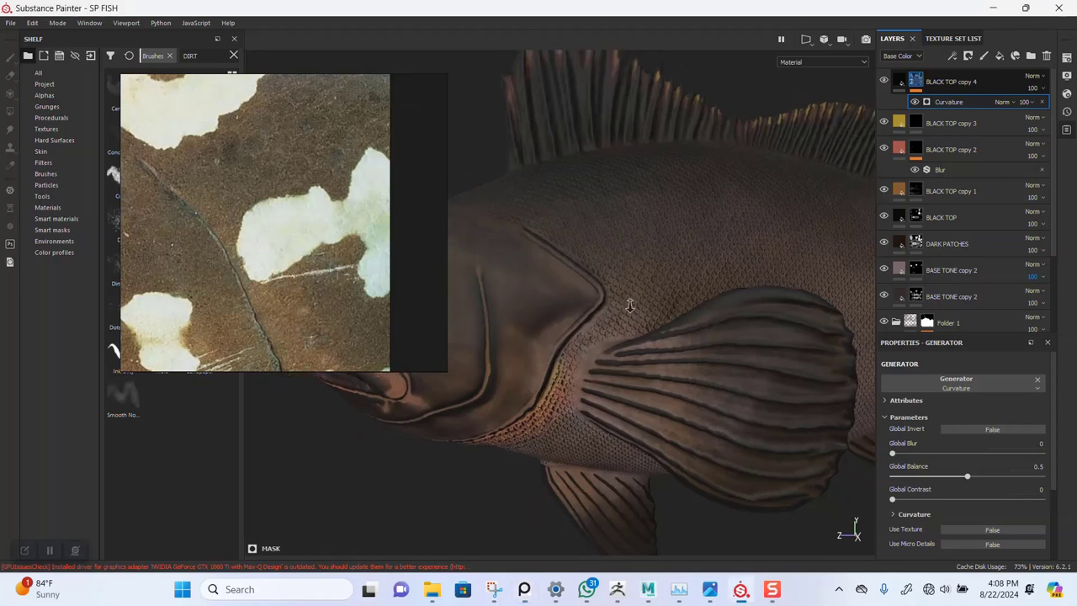
# Set the Curvature generator's Global Blur to 0.6, checking the mask channel before returning to the material display
pyautogui.click(915, 455)
pyautogui.moveTo(244, 289); pyautogui.dragTo(156, 271, button='right')
pyautogui.scroll(2, 623, 383)
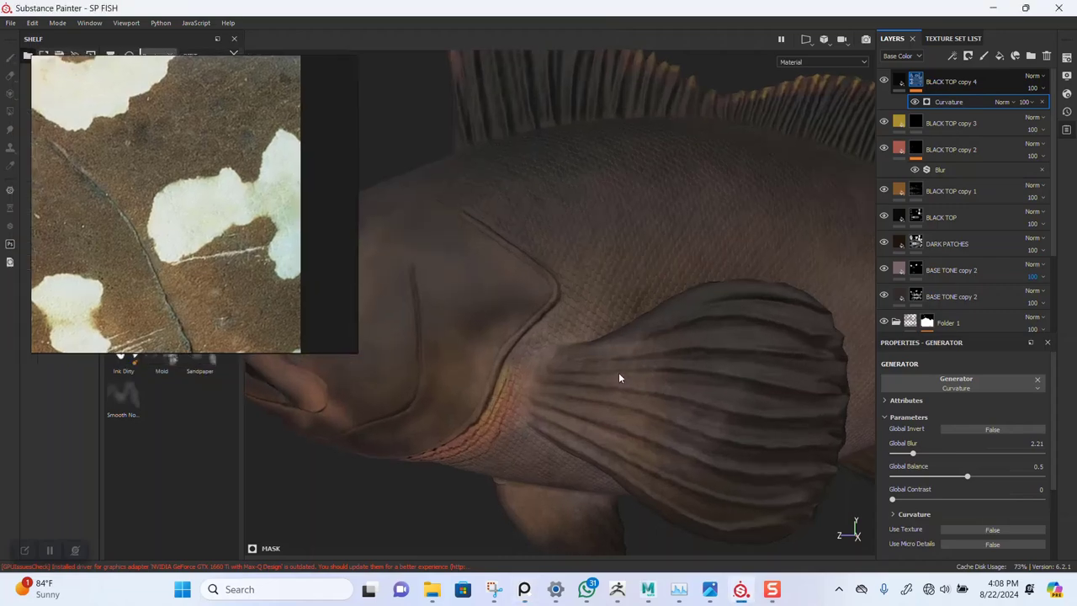
pyautogui.press('c')
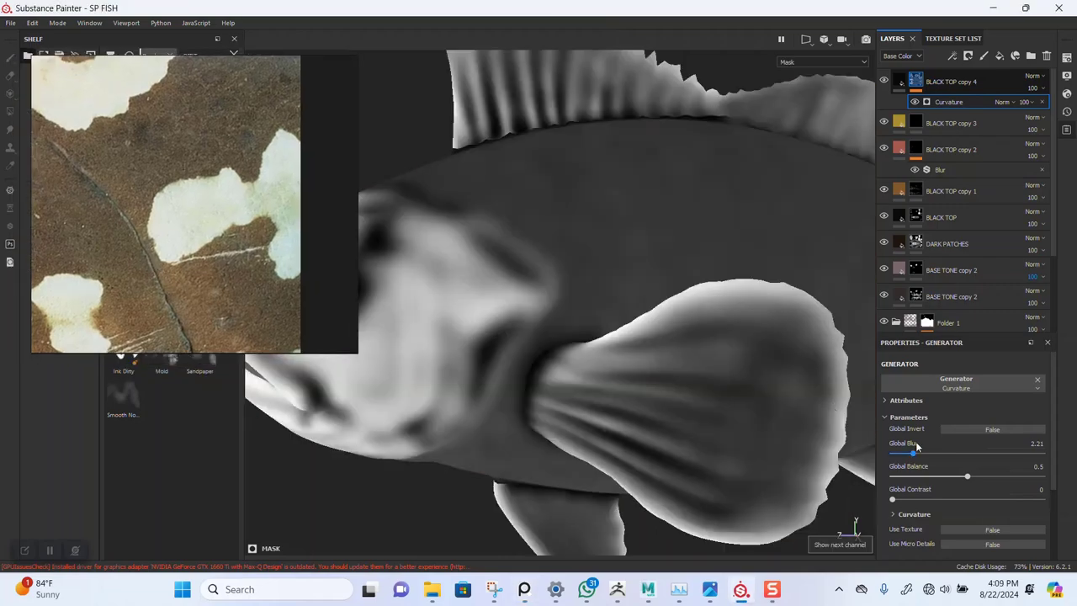
pyautogui.moveTo(907, 456)
pyautogui.mouseDown()
pyautogui.moveTo(891, 450)
pyautogui.moveTo(899, 448)
pyautogui.mouseUp()
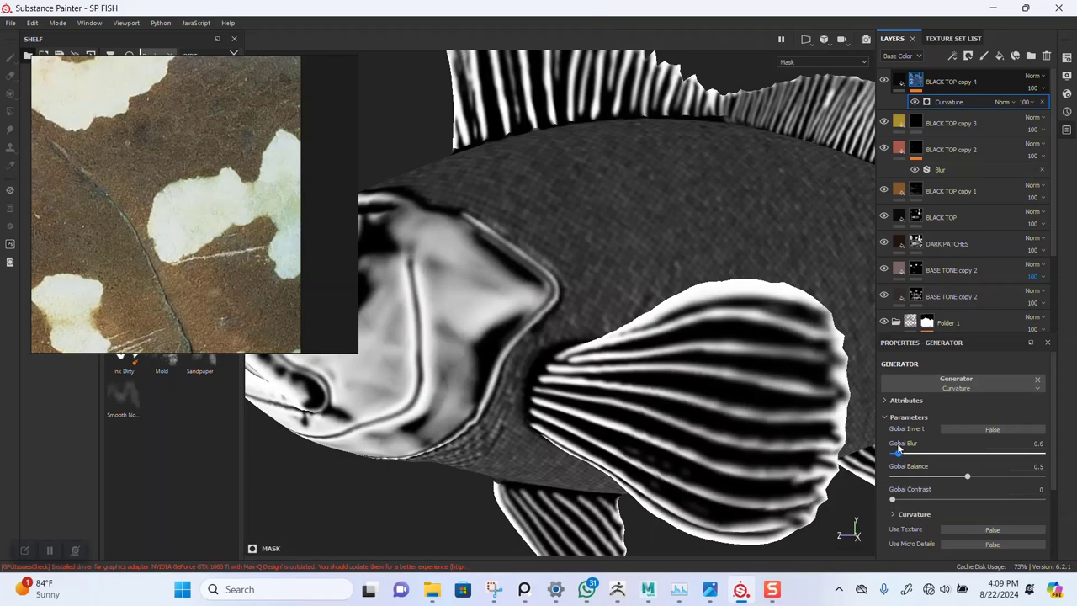
pyautogui.press('m')
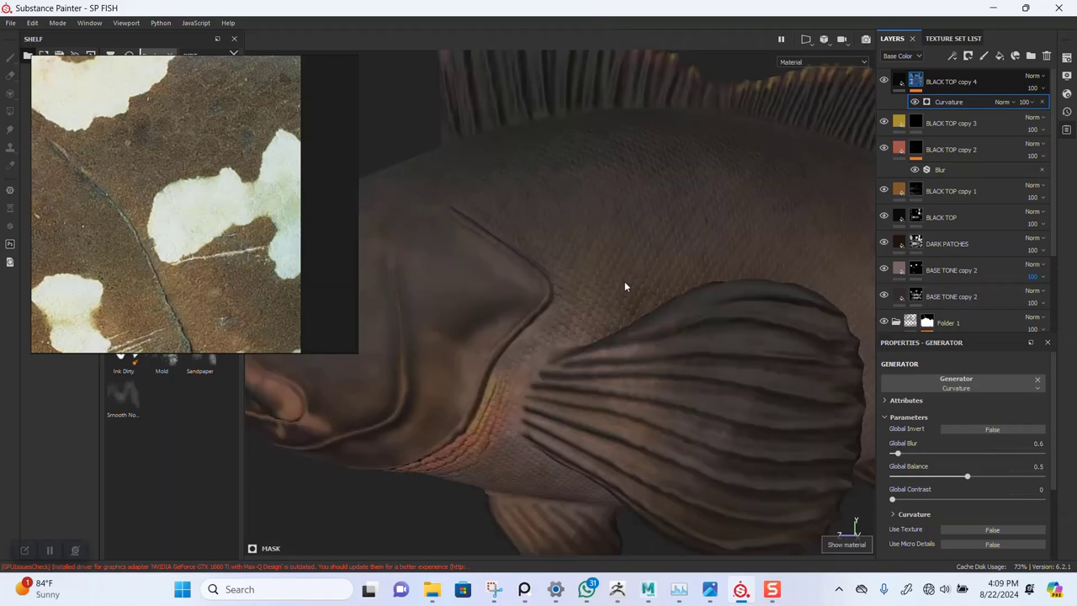
# Toggle the BLACK TOP copy 4 layer's visibility to compare the scales, gill cover and pectoral fin with and without it
pyautogui.scroll(2, 656, 279)
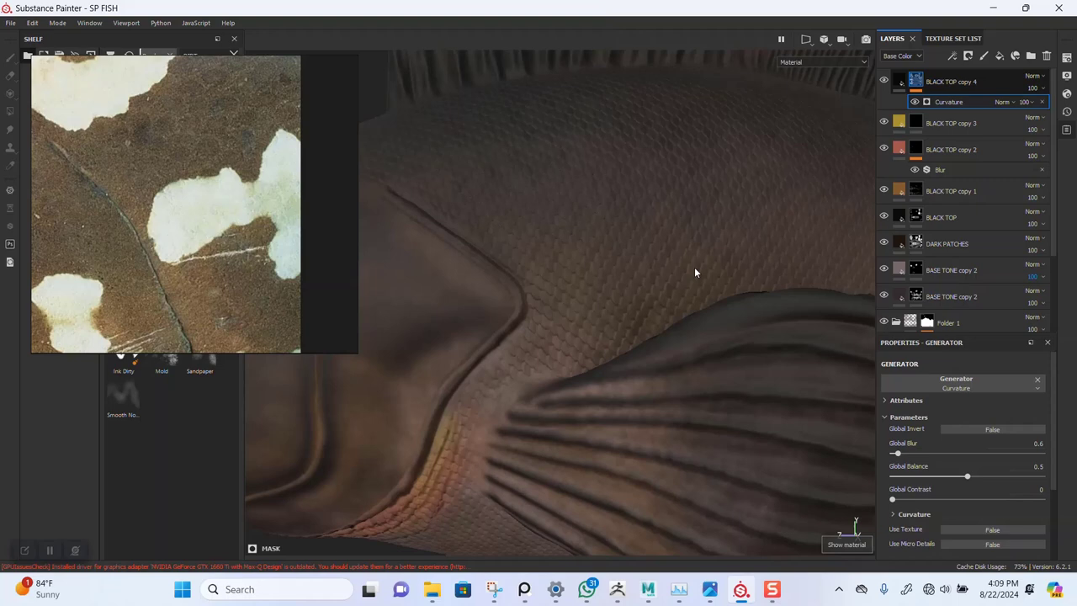
pyautogui.click(887, 81)
pyautogui.click(889, 82)
pyautogui.click(889, 81)
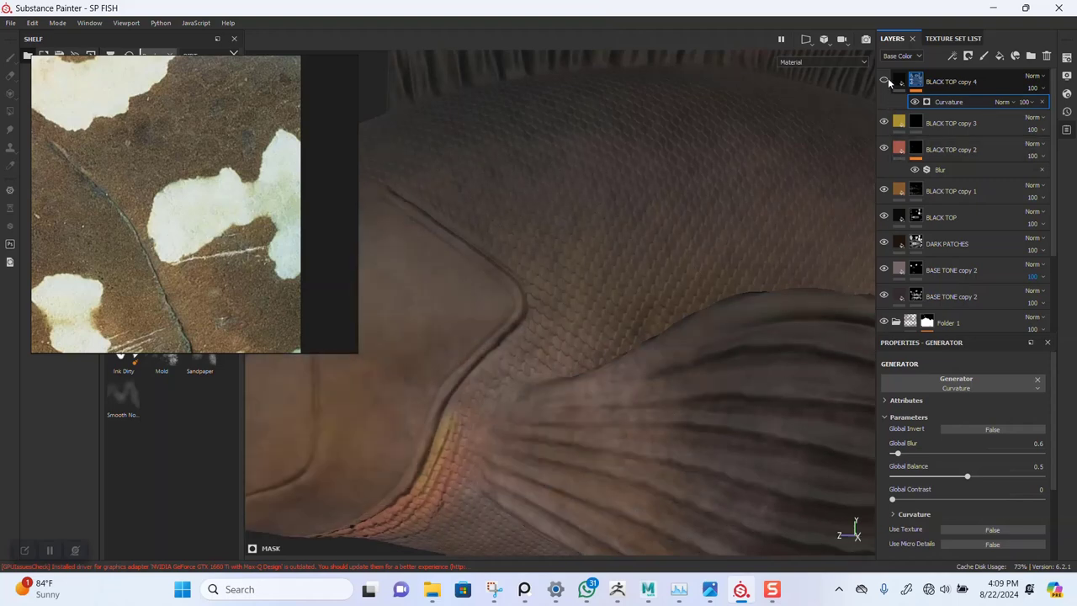
pyautogui.click(887, 81)
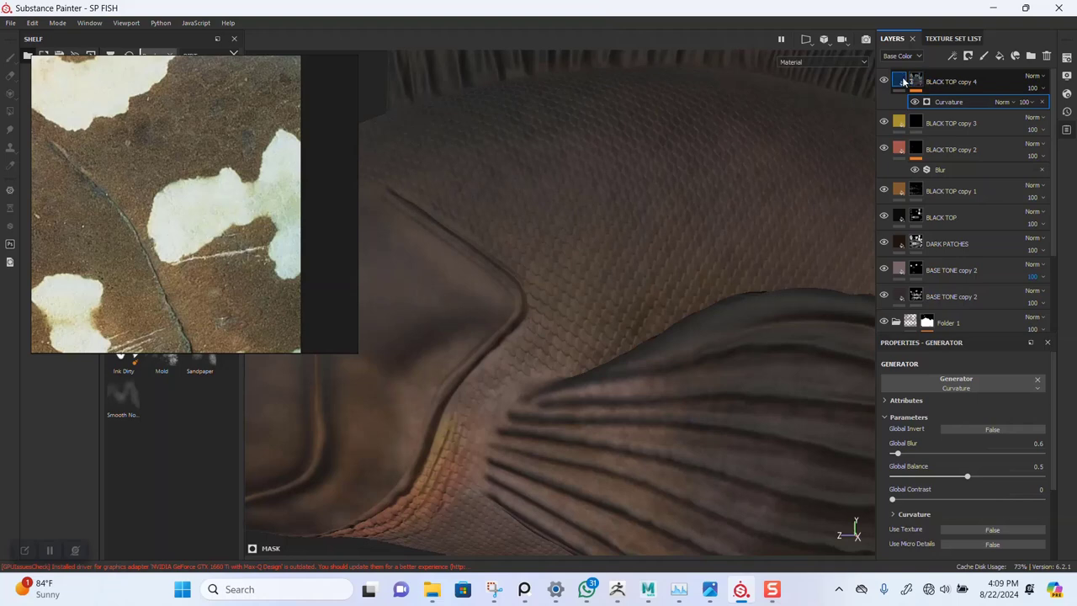
pyautogui.click(884, 81)
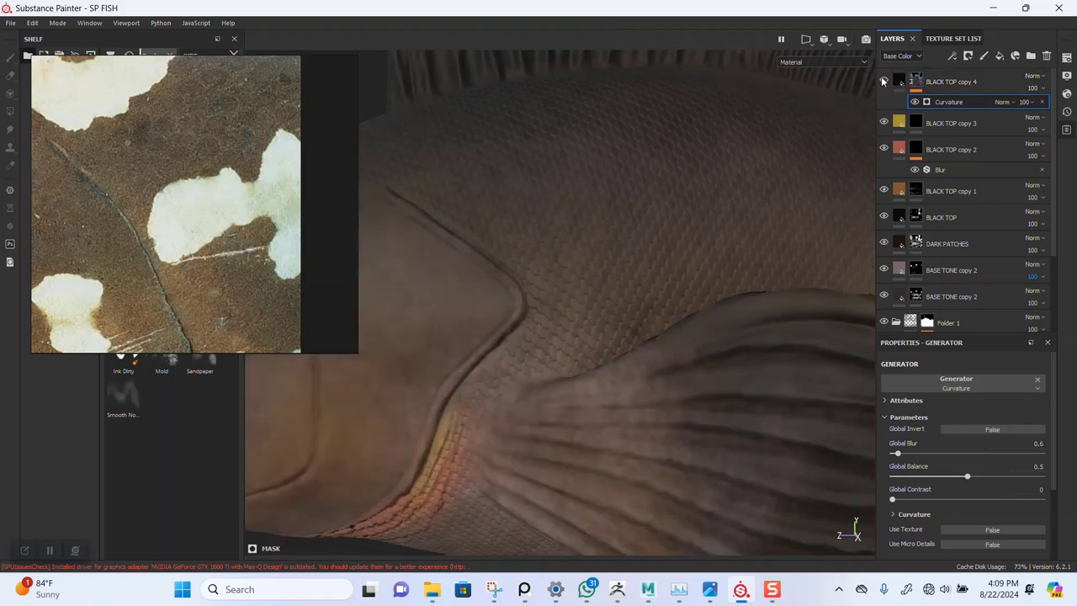
pyautogui.click(883, 80)
pyautogui.click(883, 81)
pyautogui.click(884, 80)
pyautogui.scroll(-5, 672, 296)
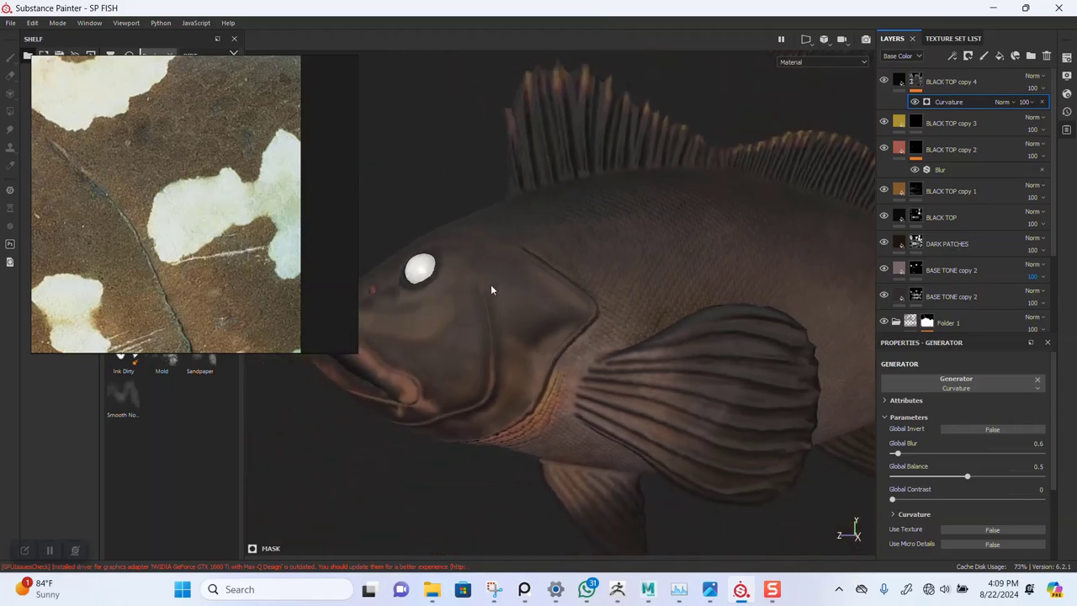
pyautogui.keyDown('alt'); pyautogui.moveTo(491, 289); pyautogui.dragTo(669, 320); pyautogui.keyUp('alt')
# Set the Curvature generator's Global Blur to 0.18 while checking the body scales up close
pyautogui.scroll(6, 660, 269)
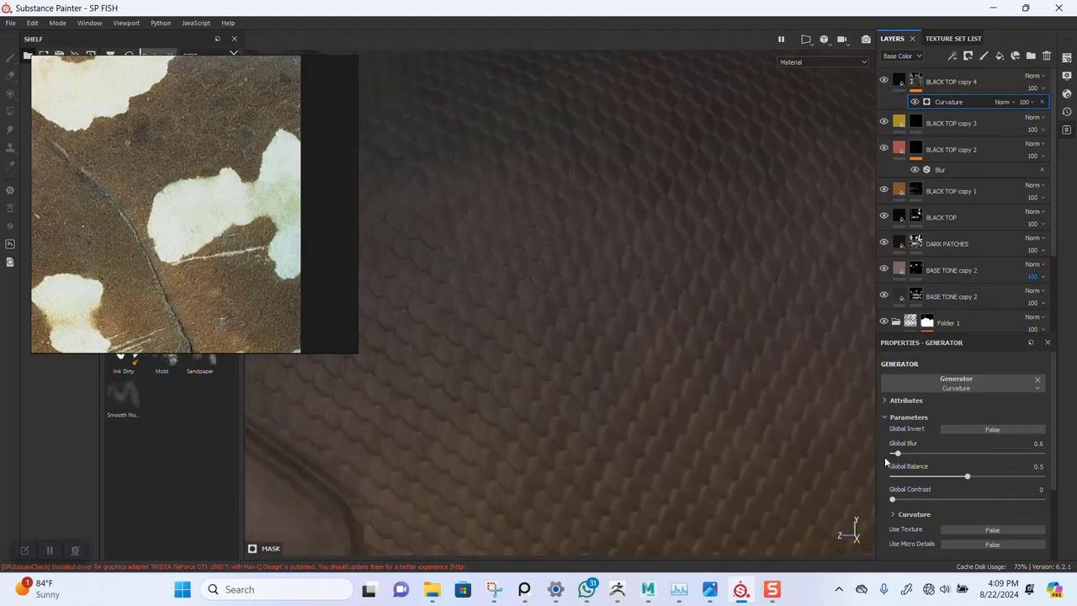
pyautogui.moveTo(896, 455)
pyautogui.mouseDown()
pyautogui.moveTo(887, 453)
pyautogui.moveTo(898, 455)
pyautogui.mouseUp()
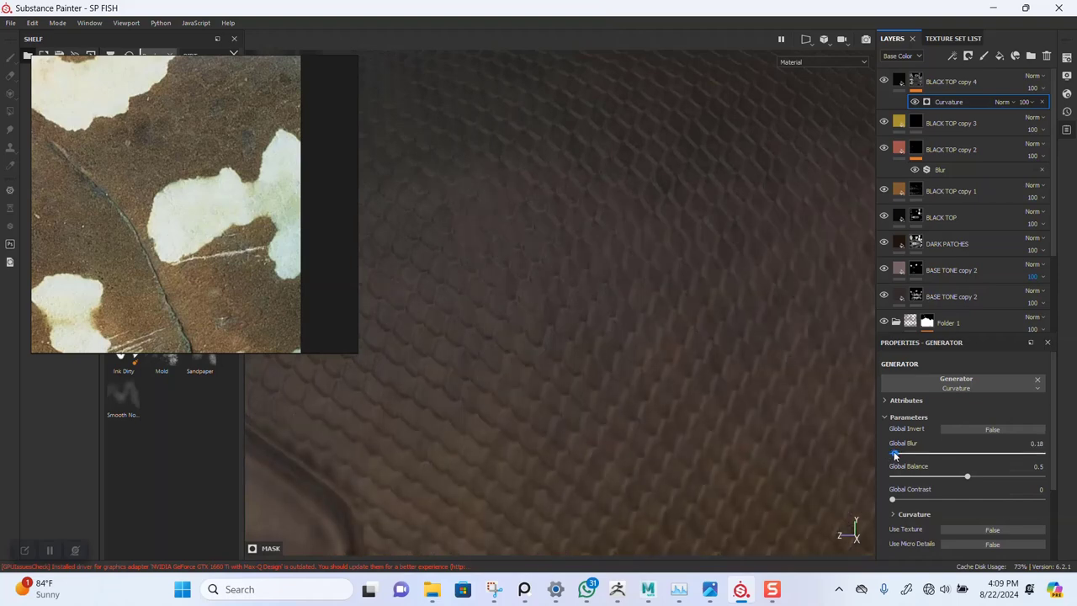
pyautogui.moveTo(896, 455); pyautogui.dragTo(895, 454)
# Inspect the sharper curvature detail across the whole fish, comparing it with the BLACK TOP copy 4 layer hidden and shown
pyautogui.keyDown('alt'); pyautogui.moveTo(788, 407); pyautogui.dragTo(471, 172); pyautogui.keyUp('alt')
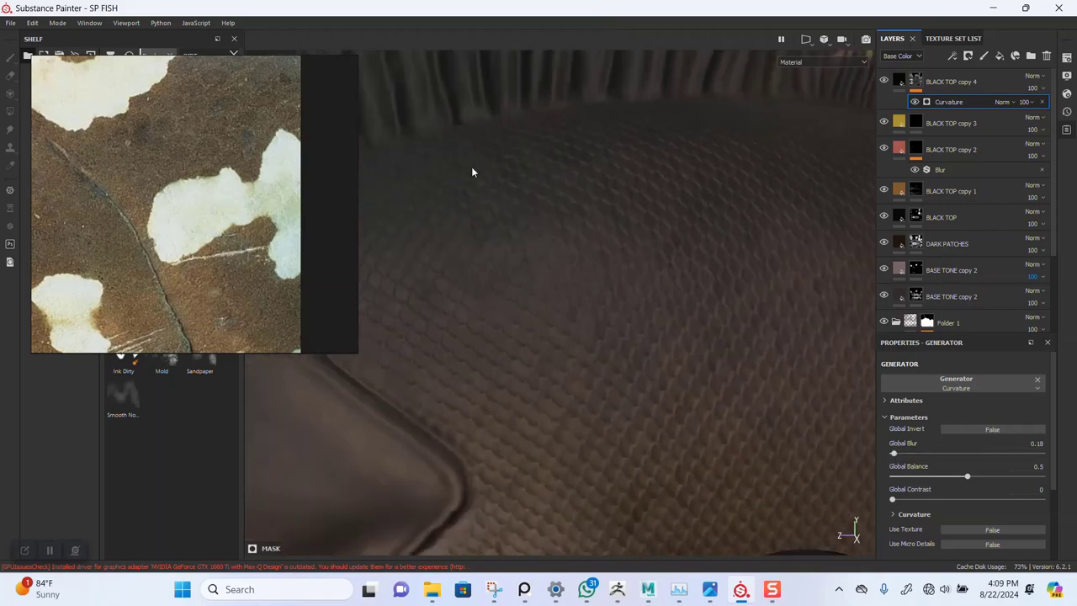
pyautogui.keyDown('alt'); pyautogui.moveTo(472, 172); pyautogui.dragTo(568, 197, button='right'); pyautogui.keyUp('alt')
pyautogui.keyDown('alt'); pyautogui.moveTo(567, 197); pyautogui.dragTo(664, 240); pyautogui.keyUp('alt')
pyautogui.keyDown('alt'); pyautogui.moveTo(664, 241); pyautogui.dragTo(575, 204, button='right'); pyautogui.keyUp('alt')
pyautogui.keyDown('alt'); pyautogui.moveTo(575, 205); pyautogui.dragTo(618, 254); pyautogui.keyUp('alt')
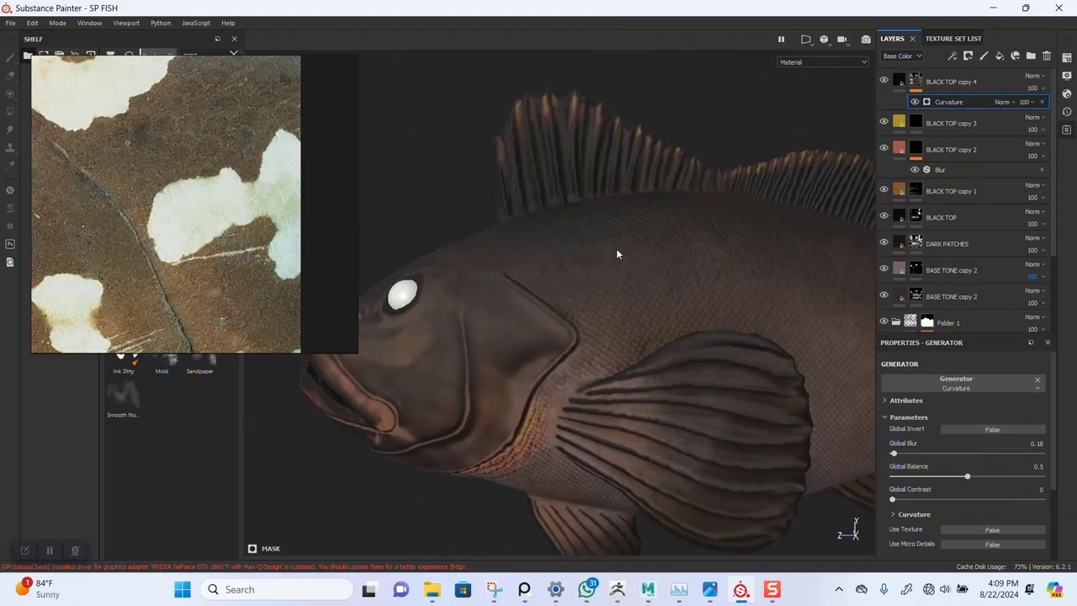
pyautogui.scroll(3, 616, 253)
pyautogui.click(883, 81)
pyautogui.click(883, 80)
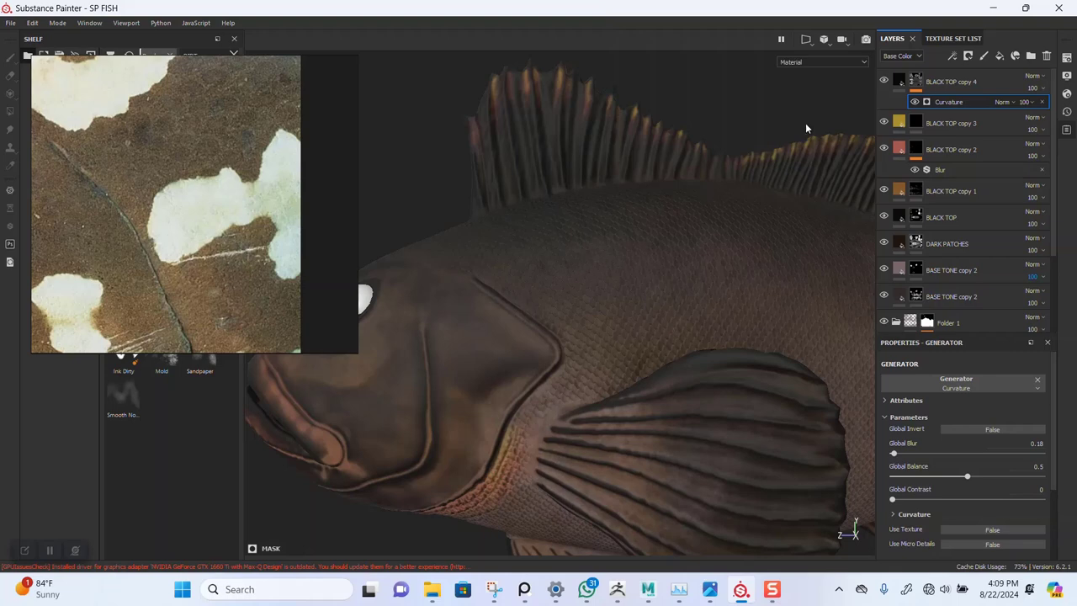
# Rename the BLACK TOP copy 4 layer as TOP CURVATURE
pyautogui.click(934, 82)
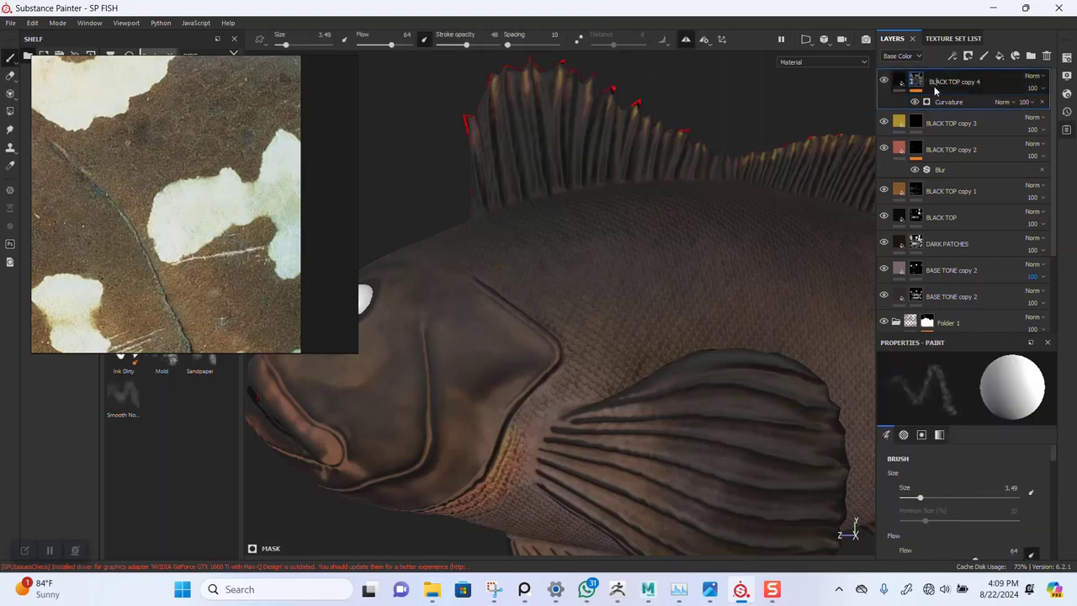
pyautogui.moveTo(920, 84)
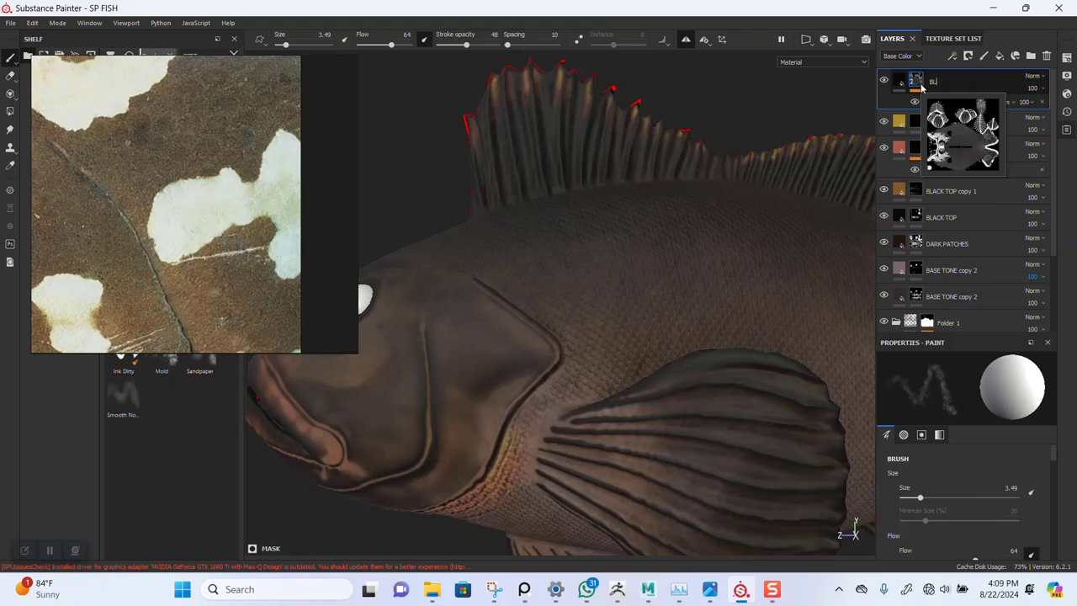
pyautogui.write('OP CURVATURE')
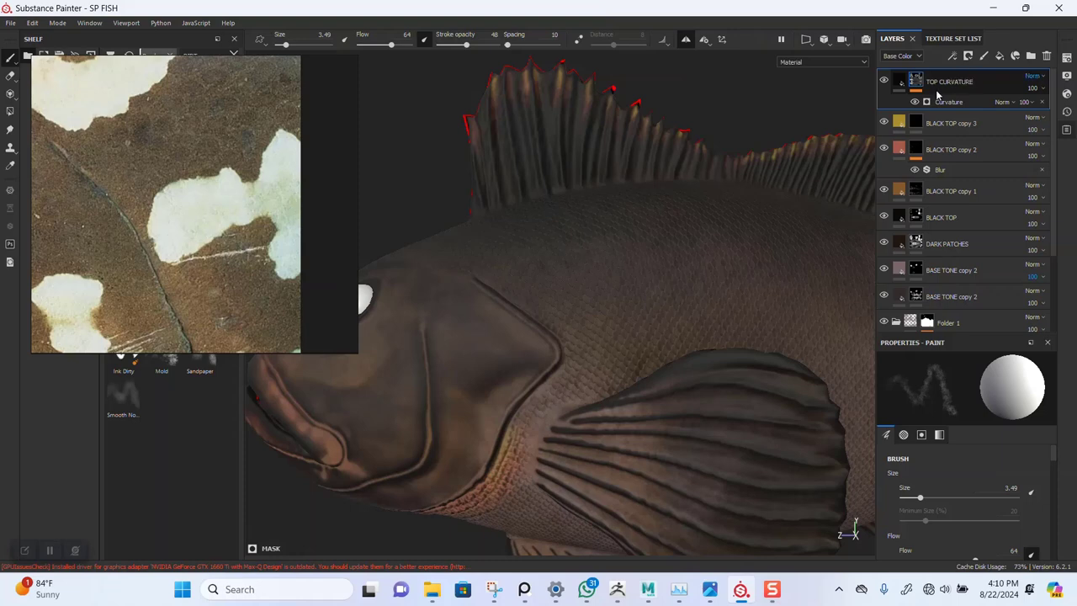
# Duplicate the TOP CURVATURE layer, hide the duplicate and move the original directly above the BLACK TOP layer
pyautogui.keyDown('alt'); pyautogui.moveTo(663, 359); pyautogui.dragTo(631, 184, button='right'); pyautogui.keyUp('alt')
pyautogui.keyDown('alt'); pyautogui.moveTo(644, 314); pyautogui.dragTo(651, 328); pyautogui.keyUp('alt')
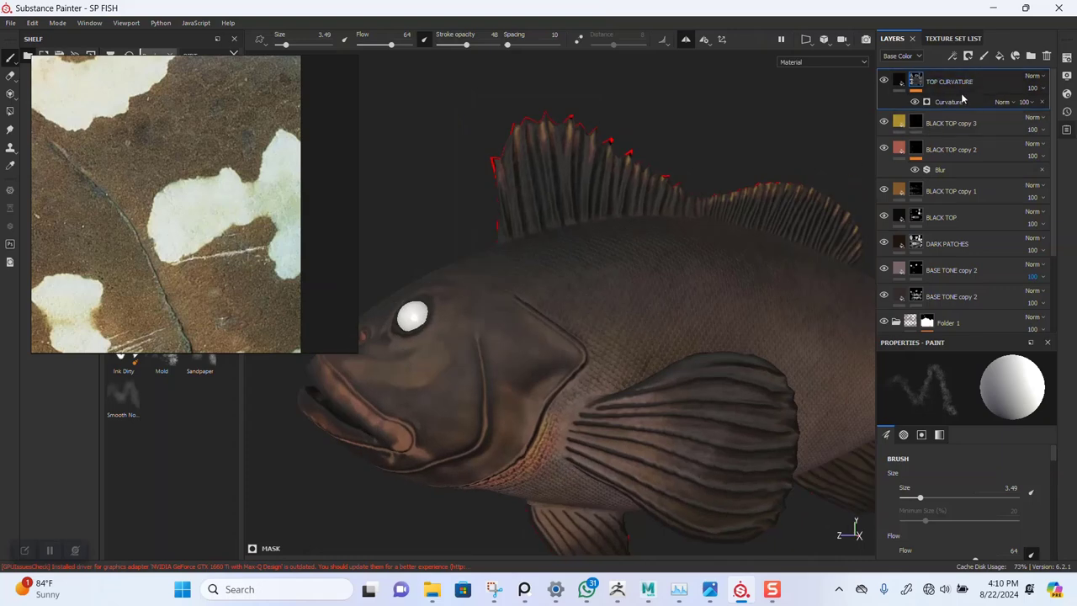
pyautogui.hotkey('ctrl', 'd')
pyautogui.click(884, 123)
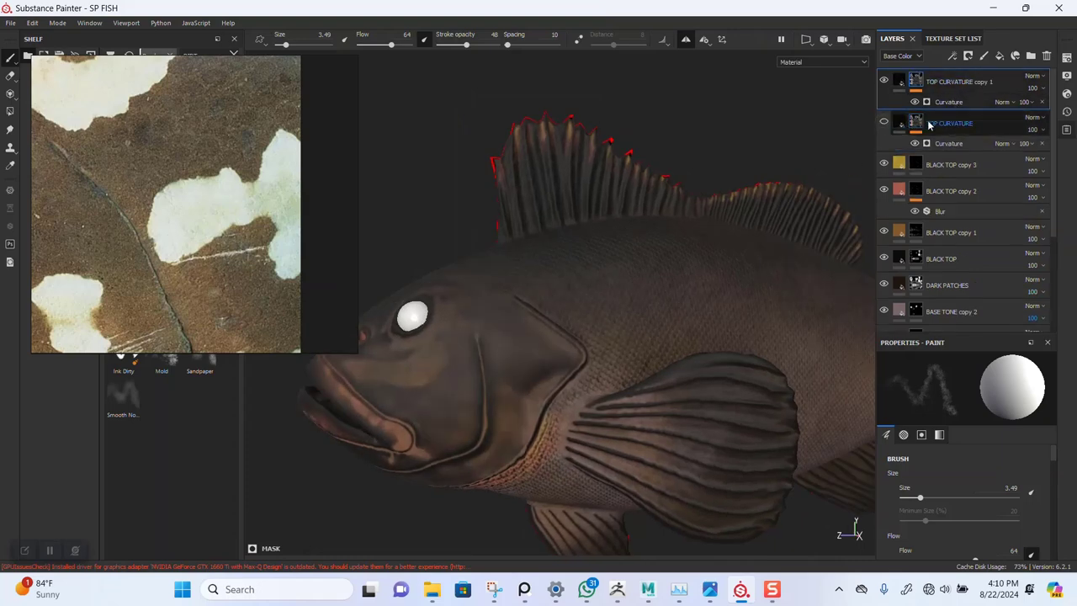
pyautogui.click(884, 123)
pyautogui.moveTo(943, 123); pyautogui.dragTo(953, 250)
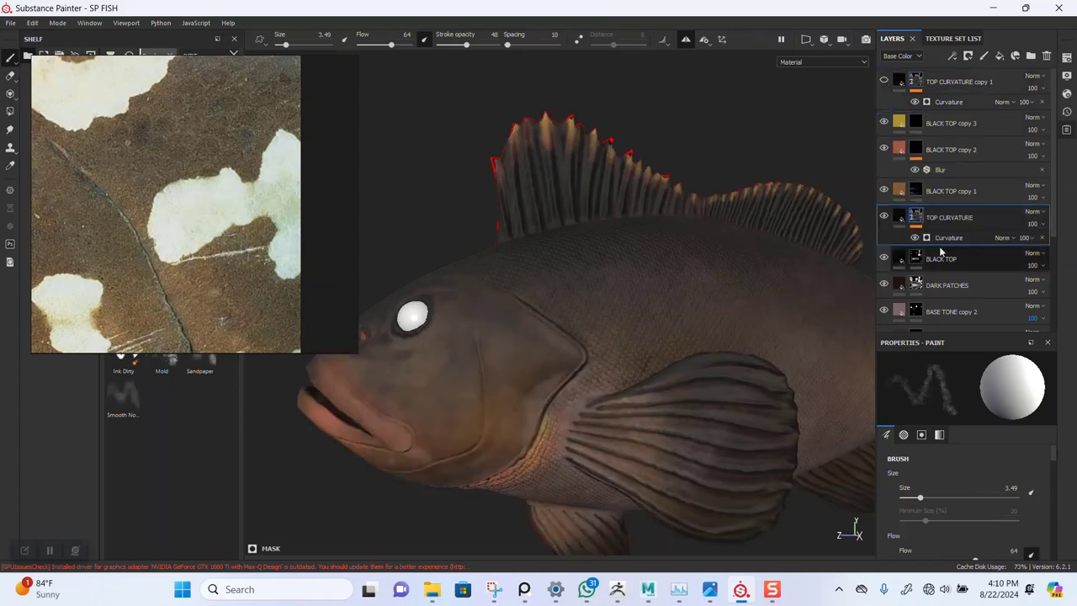
# Compare the fish's head with the reference photo and toggle the moved TOP CURVATURE layer to judge its effect
pyautogui.keyDown('alt'); pyautogui.moveTo(642, 349); pyautogui.dragTo(689, 281, button='middle'); pyautogui.keyUp('alt')
pyautogui.scroll(1, 645, 298)
pyautogui.scroll(3, 641, 327)
pyautogui.moveTo(642, 329)
pyautogui.keyDown('alt'); pyautogui.mouseDown()
pyautogui.moveTo(654, 325)
pyautogui.moveTo(643, 314)
pyautogui.mouseUp(); pyautogui.keyUp('alt')
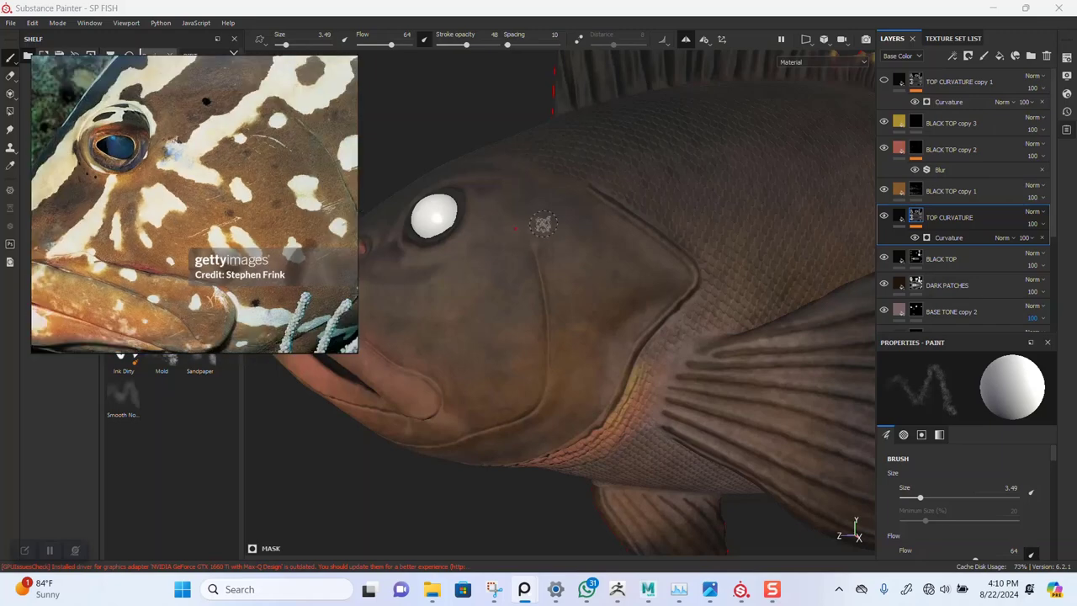
pyautogui.moveTo(543, 223)
pyautogui.keyDown('alt'); pyautogui.mouseDown()
pyautogui.moveTo(565, 272)
pyautogui.moveTo(637, 219)
pyautogui.moveTo(673, 270)
pyautogui.moveTo(699, 238)
pyautogui.mouseUp(); pyautogui.keyUp('alt')
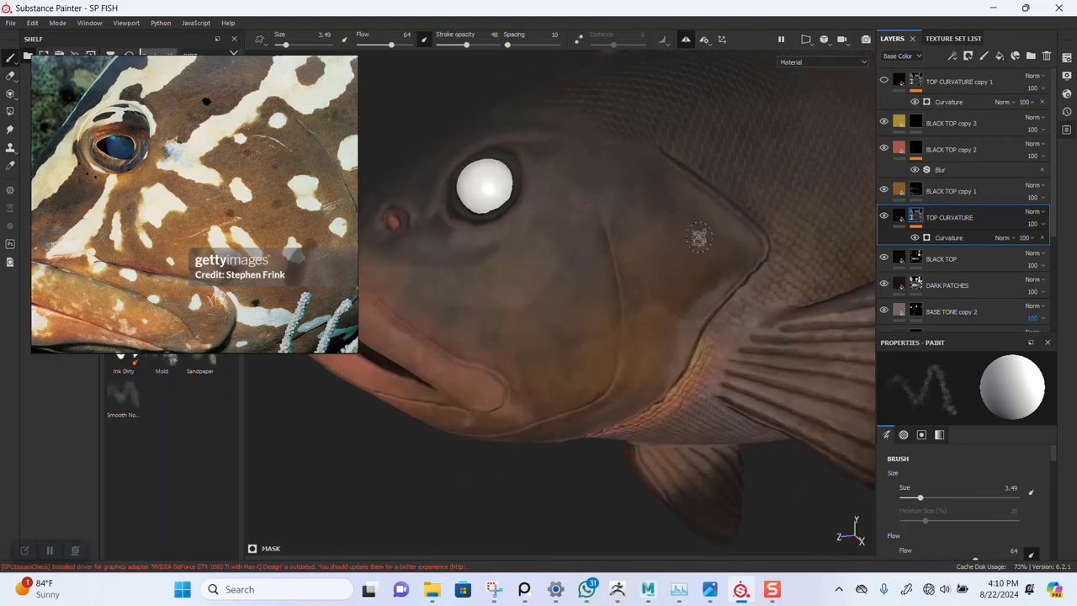
pyautogui.click(884, 217)
pyautogui.click(884, 217)
pyautogui.click(883, 218)
pyautogui.click(884, 217)
# Check the moved TOP CURVATURE layer's effect on the body scales and fins by switching its visibility off and on
pyautogui.keyDown('alt'); pyautogui.moveTo(652, 270); pyautogui.dragTo(752, 231); pyautogui.keyUp('alt')
pyautogui.keyDown('alt'); pyautogui.moveTo(752, 231); pyautogui.dragTo(614, 267, button='middle'); pyautogui.keyUp('alt')
pyautogui.keyDown('alt'); pyautogui.moveTo(720, 223); pyautogui.dragTo(731, 209); pyautogui.keyUp('alt')
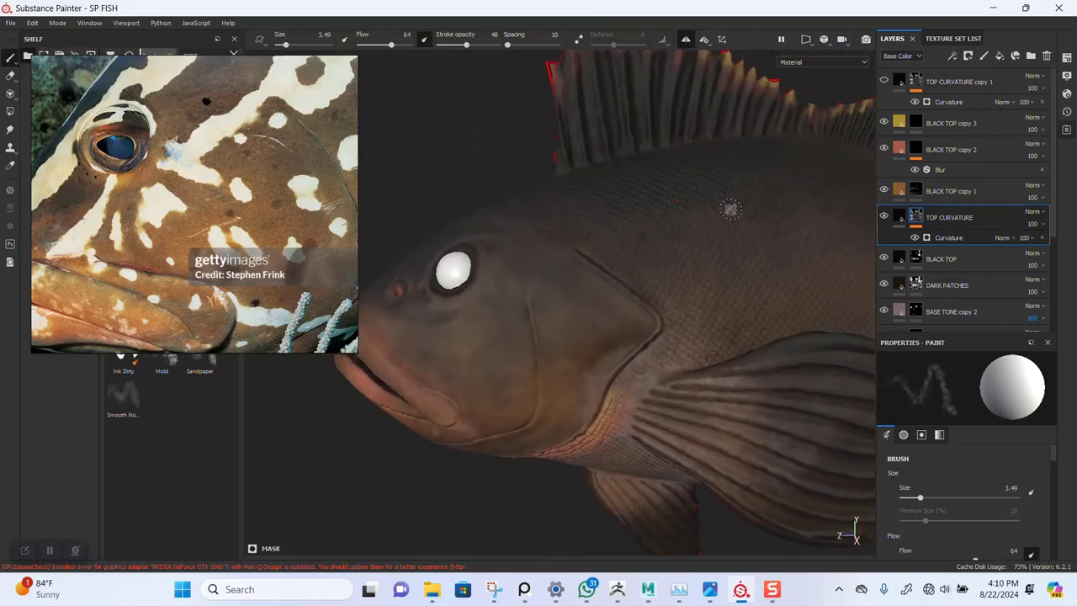
pyautogui.keyDown('alt'); pyautogui.moveTo(731, 210); pyautogui.dragTo(823, 253, button='right'); pyautogui.keyUp('alt')
pyautogui.click(885, 217)
pyautogui.click(885, 217)
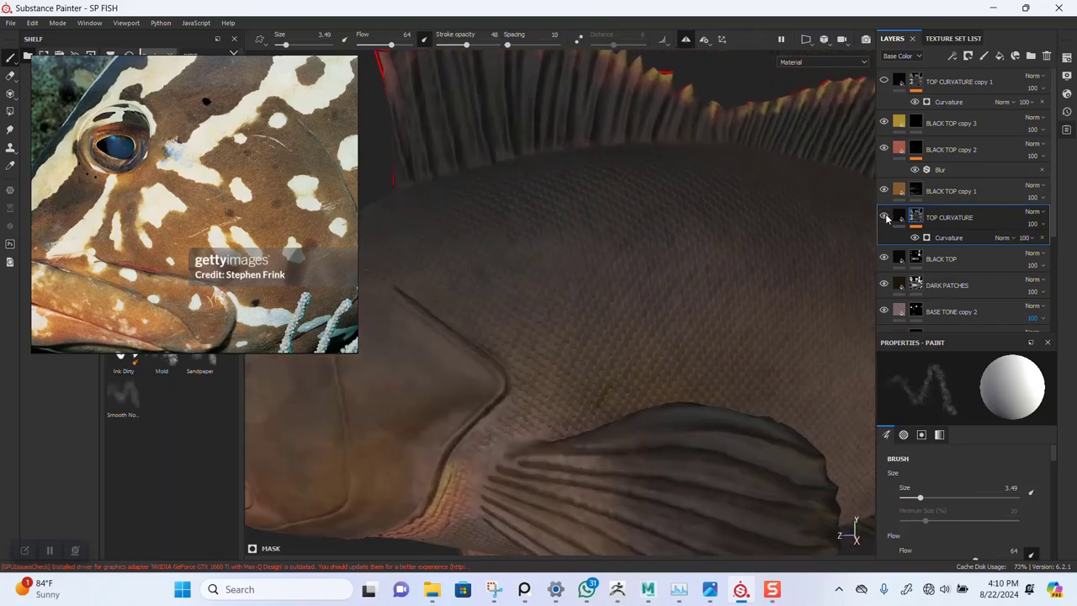
pyautogui.keyDown('alt'); pyautogui.moveTo(680, 375); pyautogui.dragTo(657, 308, button='right'); pyautogui.keyUp('alt')
pyautogui.keyDown('alt'); pyautogui.moveTo(657, 308); pyautogui.dragTo(684, 257); pyautogui.keyUp('alt')
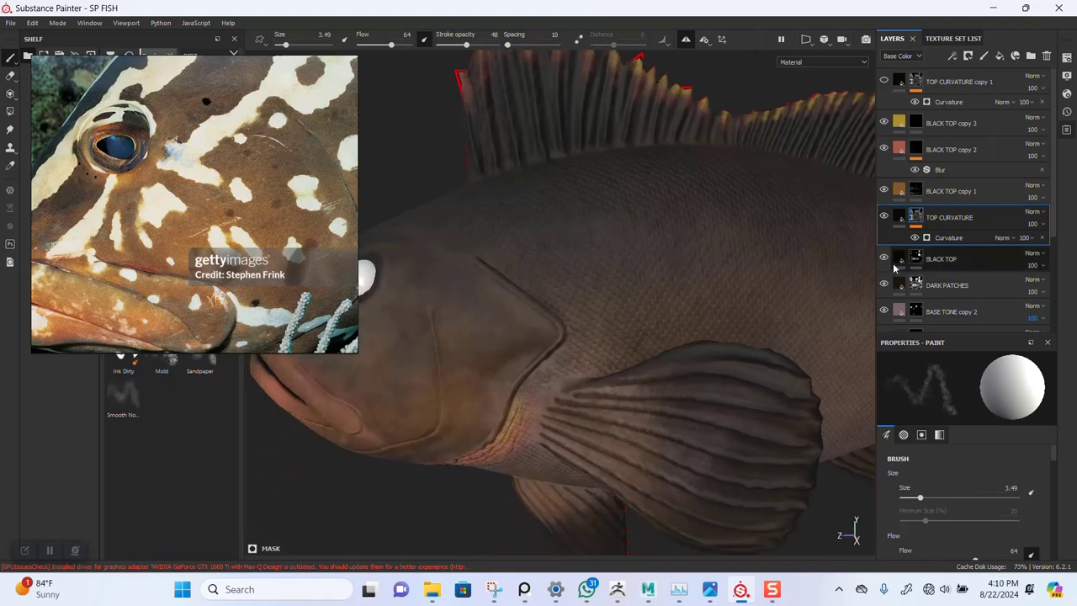
pyautogui.click(883, 217)
pyautogui.click(881, 217)
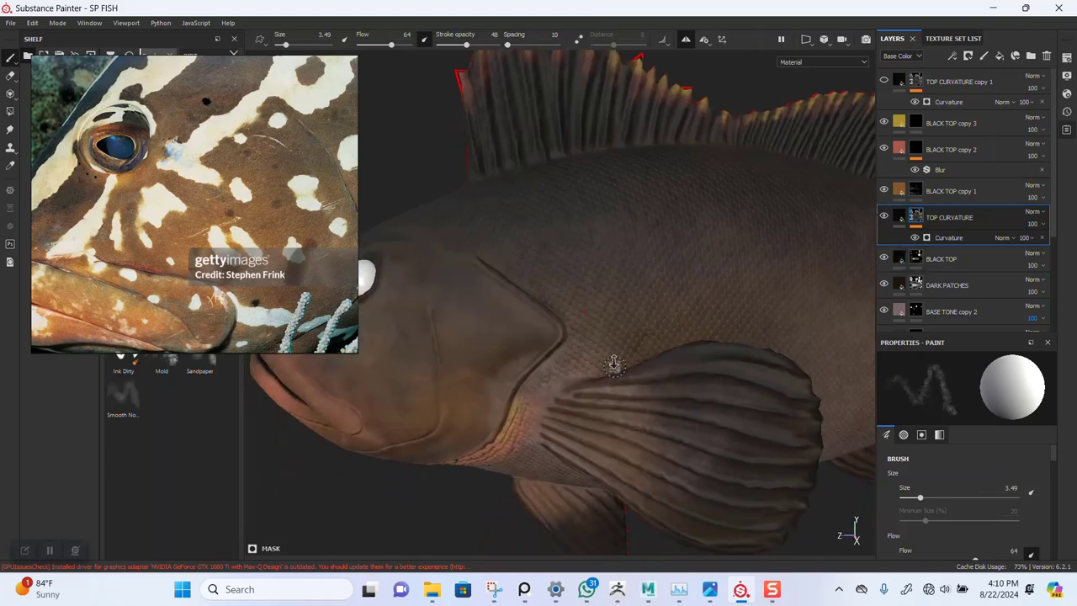
# Examine the whole fish model and survey the grouper reference photos for the overall body colour pattern
pyautogui.scroll(-5, 614, 363)
pyautogui.keyDown('alt'); pyautogui.moveTo(591, 243); pyautogui.dragTo(555, 281); pyautogui.keyUp('alt')
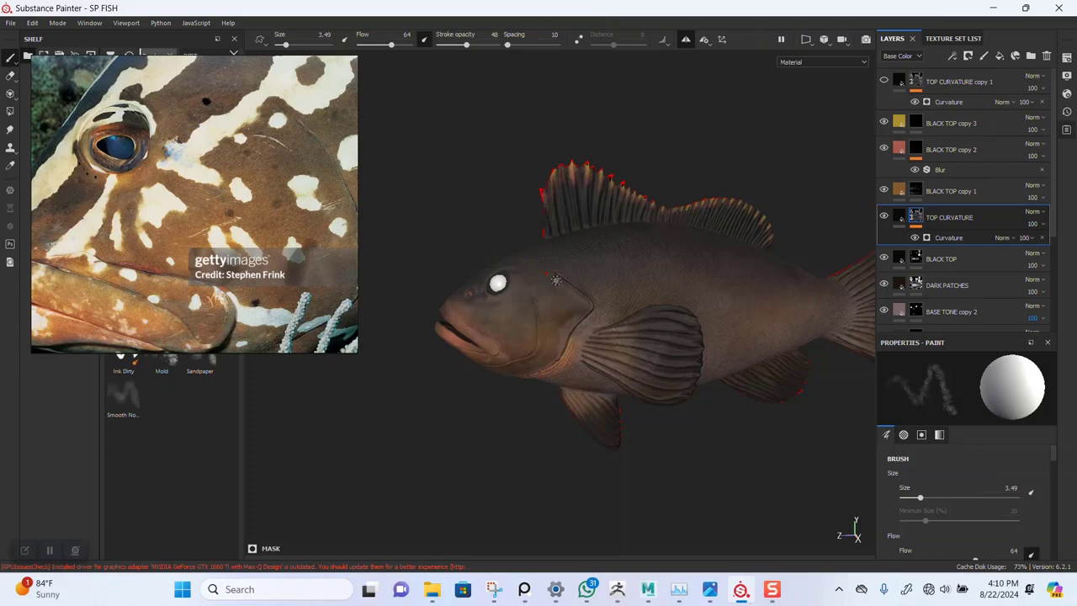
pyautogui.scroll(-5, 173, 261)
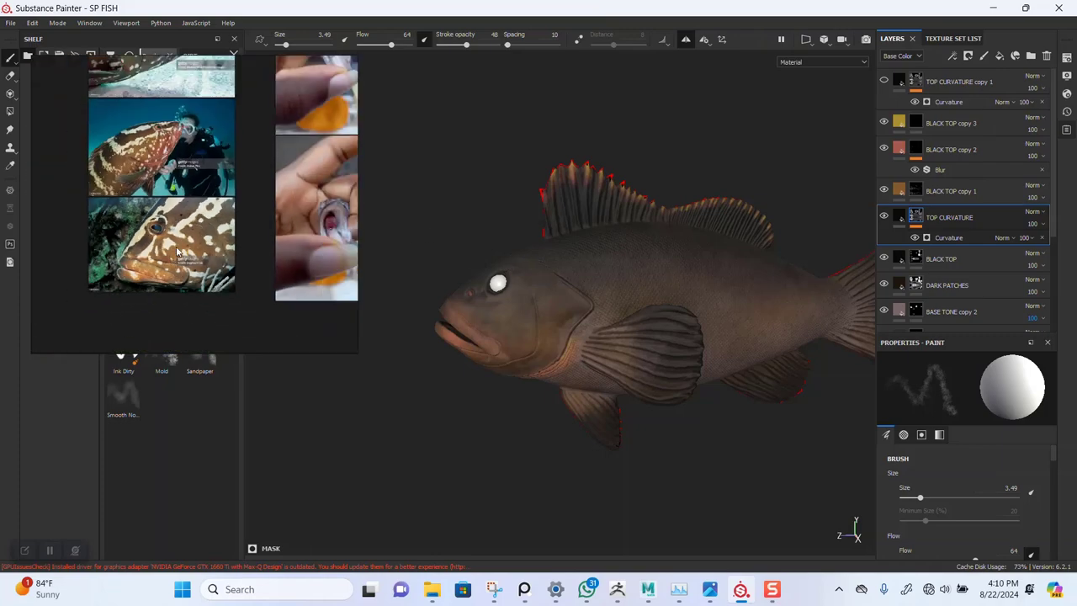
pyautogui.scroll(-2, 178, 251)
pyautogui.moveTo(214, 231); pyautogui.dragTo(215, 301, button='right')
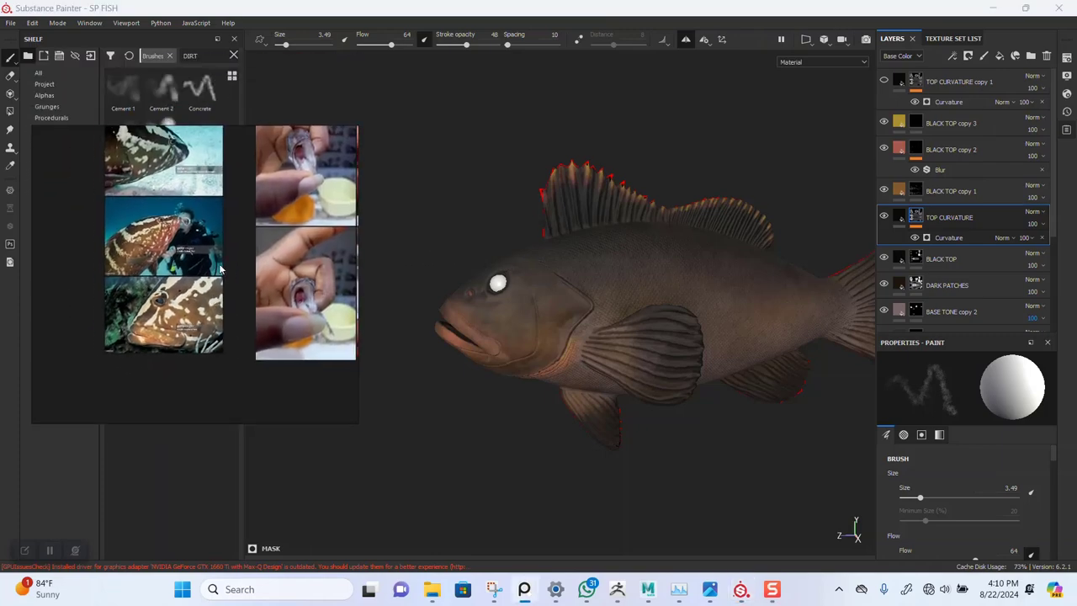
pyautogui.moveTo(222, 269); pyautogui.dragTo(209, 263, button='middle')
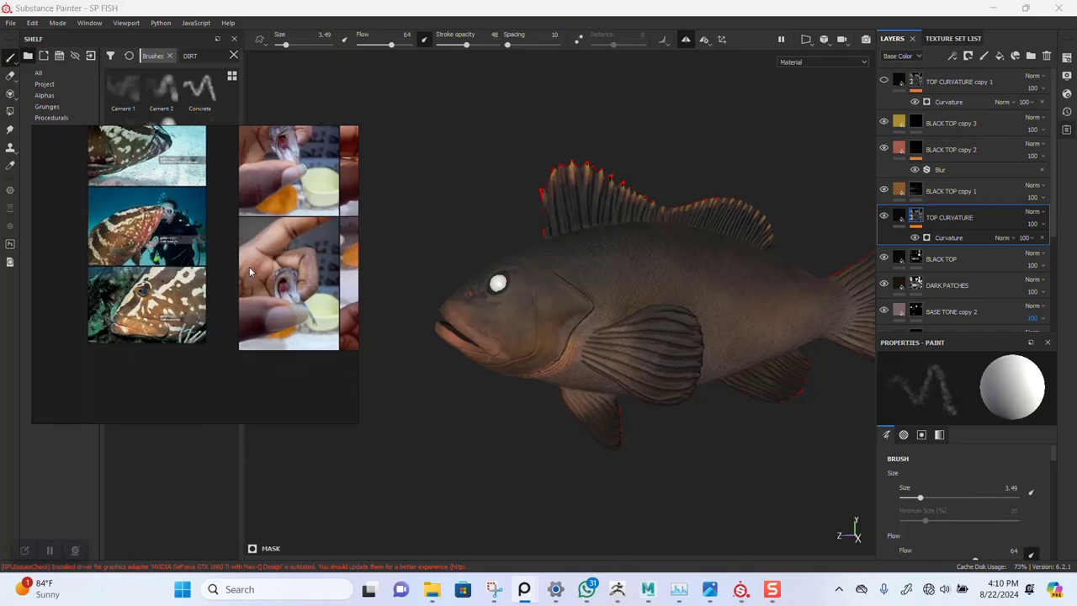
pyautogui.scroll(4, 209, 278)
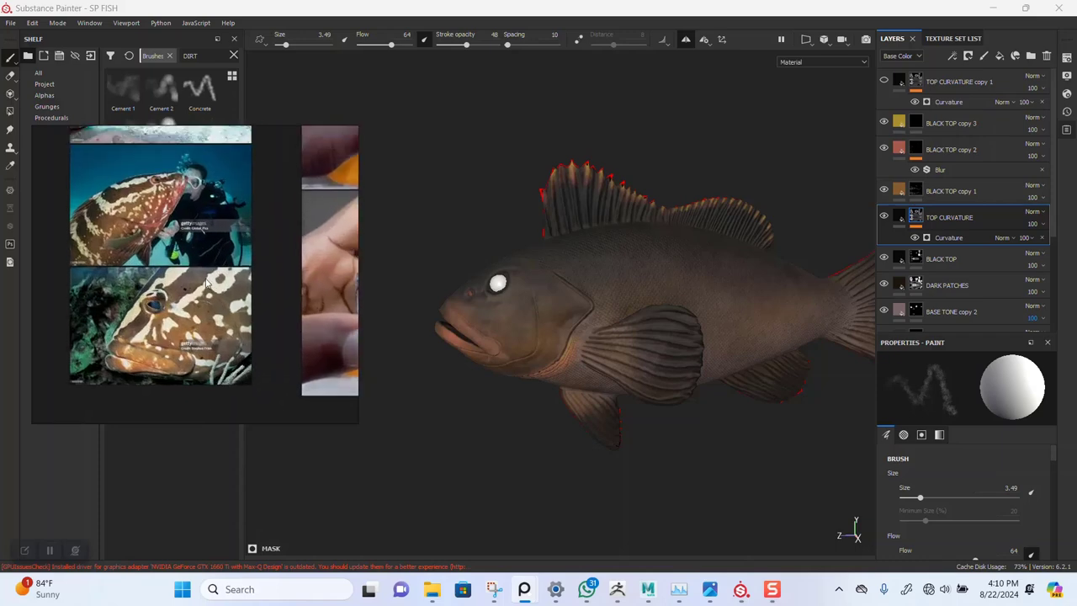
pyautogui.scroll(5, 206, 282)
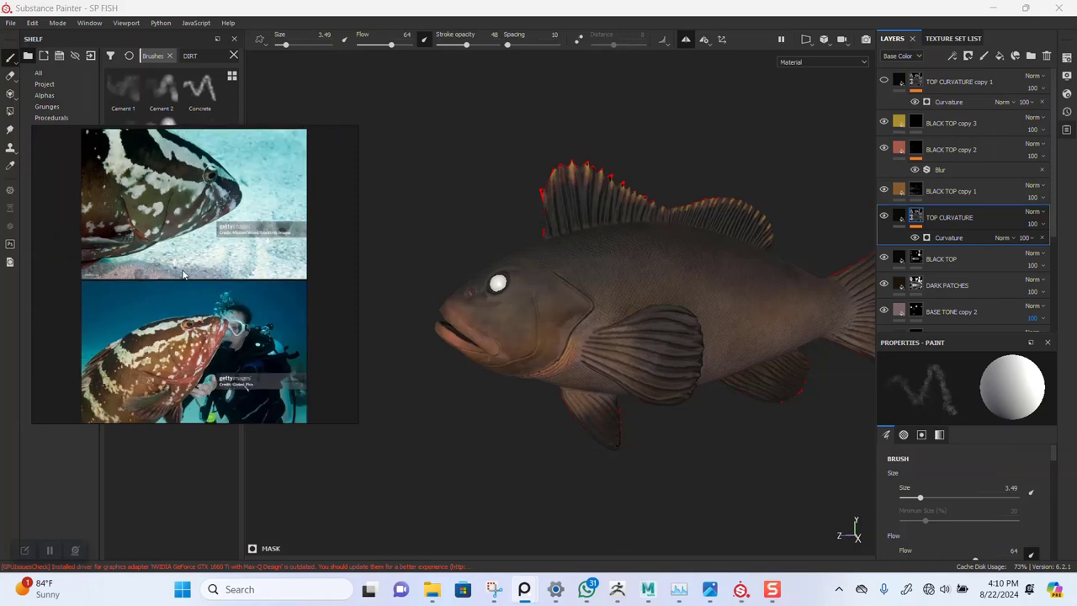
pyautogui.moveTo(182, 271); pyautogui.dragTo(230, 282, button='middle')
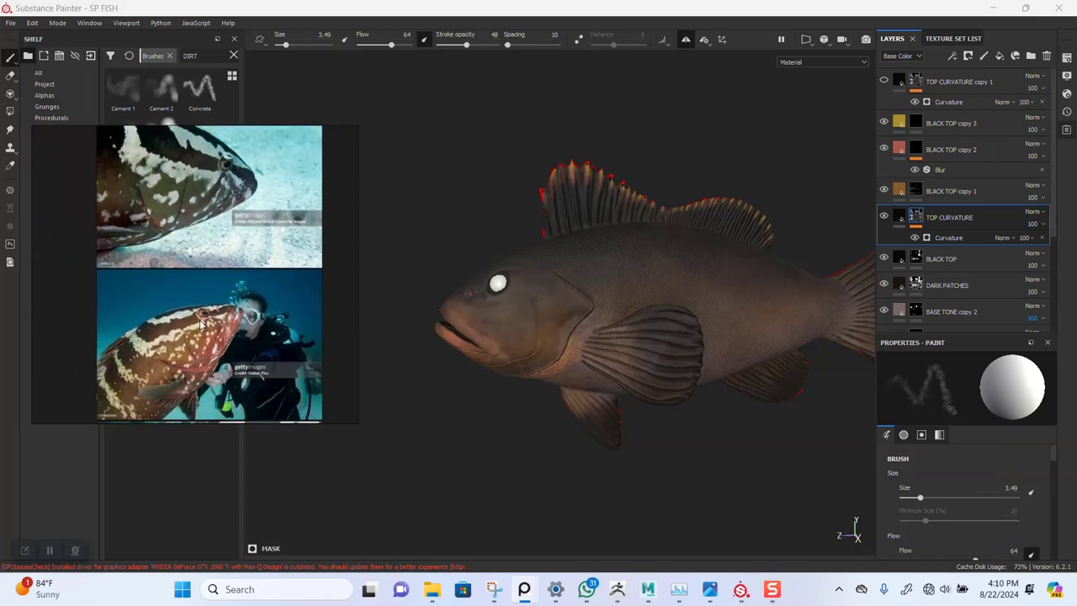
# Study the eye, cheek and lip colouring in the close-up grouper head reference photo
pyautogui.scroll(2, 221, 225)
pyautogui.moveTo(217, 284); pyautogui.dragTo(209, 209, button='middle')
pyautogui.moveTo(228, 330); pyautogui.dragTo(203, 248, button='middle')
pyautogui.scroll(1, 221, 319)
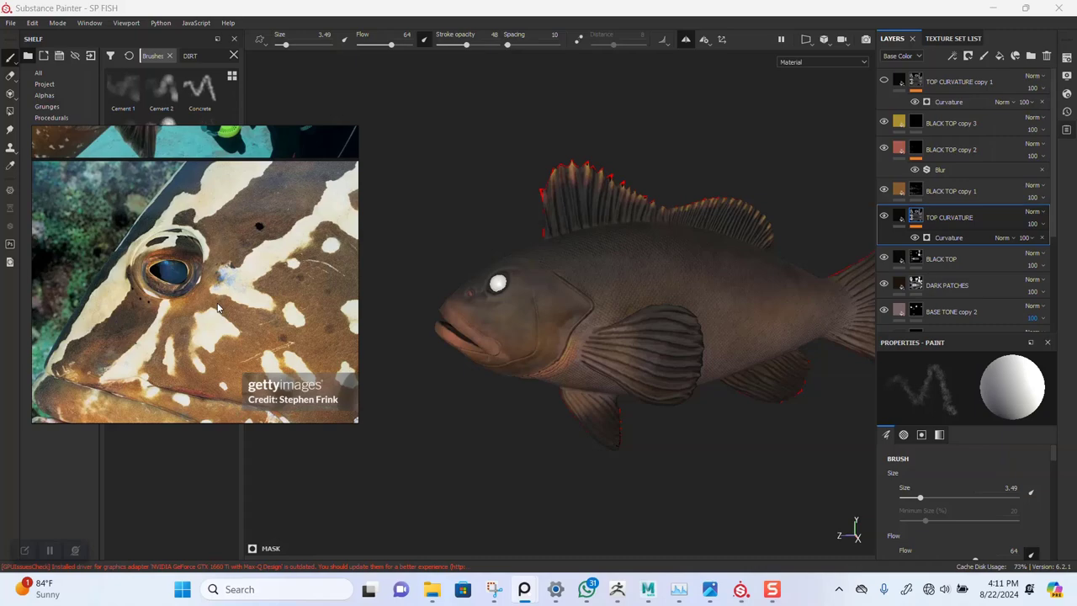
pyautogui.scroll(-2, 217, 309)
pyautogui.scroll(1, 218, 308)
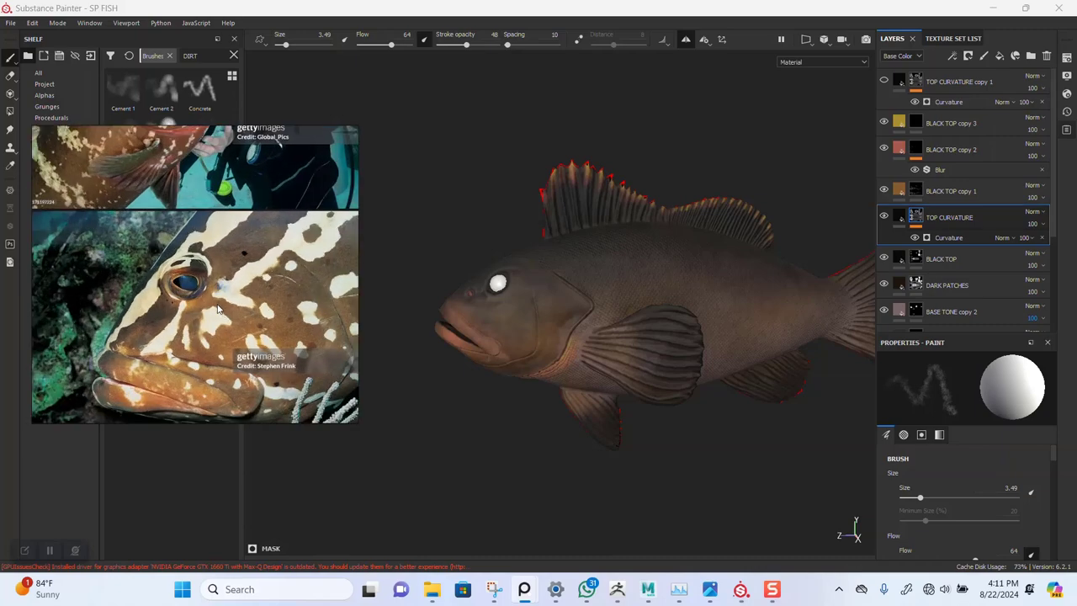
pyautogui.scroll(1, 262, 327)
pyautogui.moveTo(196, 346); pyautogui.dragTo(243, 247, button='middle')
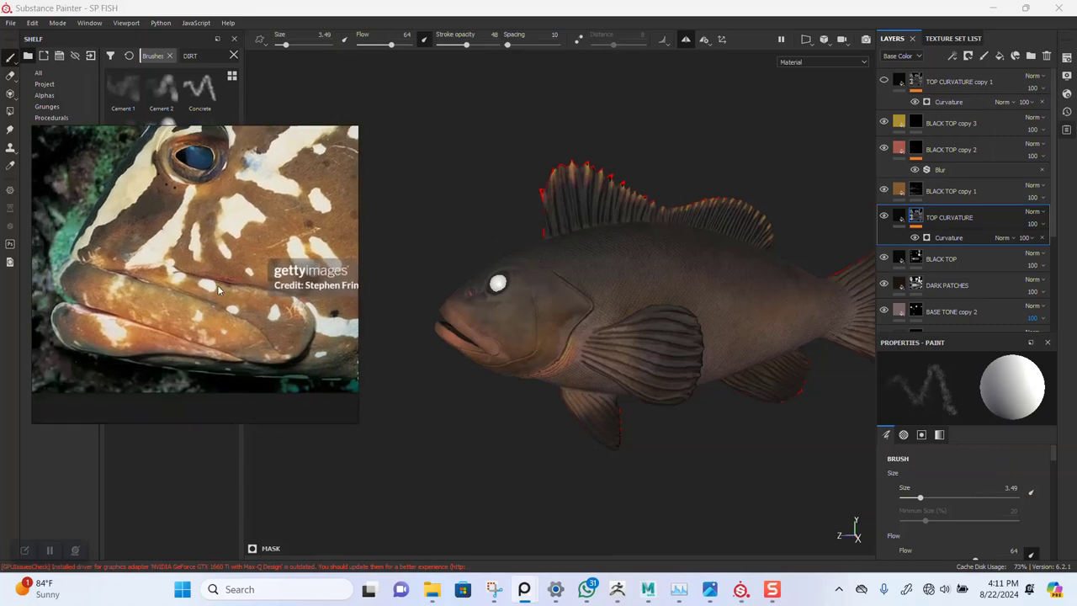
pyautogui.scroll(3, 190, 298)
pyautogui.scroll(-2, 256, 302)
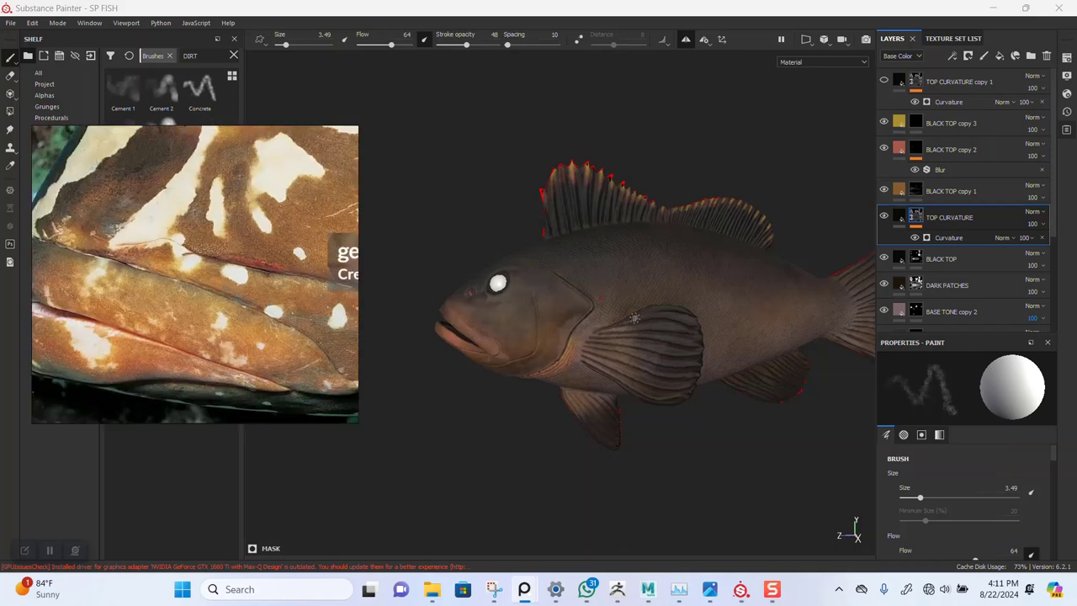
# Compare the model's head, body and fins with the close-up reference photo from several angles
pyautogui.keyDown('alt'); pyautogui.moveTo(642, 353); pyautogui.dragTo(655, 377); pyautogui.keyUp('alt')
pyautogui.keyDown('alt'); pyautogui.moveTo(648, 288); pyautogui.dragTo(649, 315, button='middle'); pyautogui.keyUp('alt')
pyautogui.moveTo(649, 361)
pyautogui.keyDown('alt'); pyautogui.mouseDown()
pyautogui.moveTo(634, 375)
pyautogui.moveTo(618, 326)
pyautogui.mouseUp(); pyautogui.keyUp('alt')
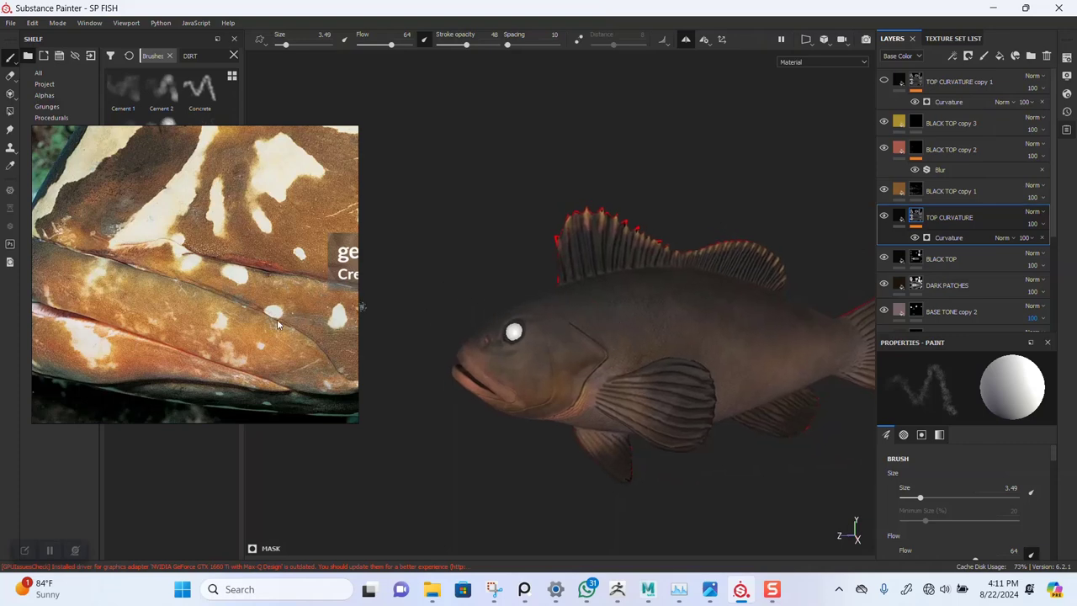
pyautogui.keyDown('alt'); pyautogui.moveTo(627, 302); pyautogui.dragTo(786, 396, button='right'); pyautogui.keyUp('alt')
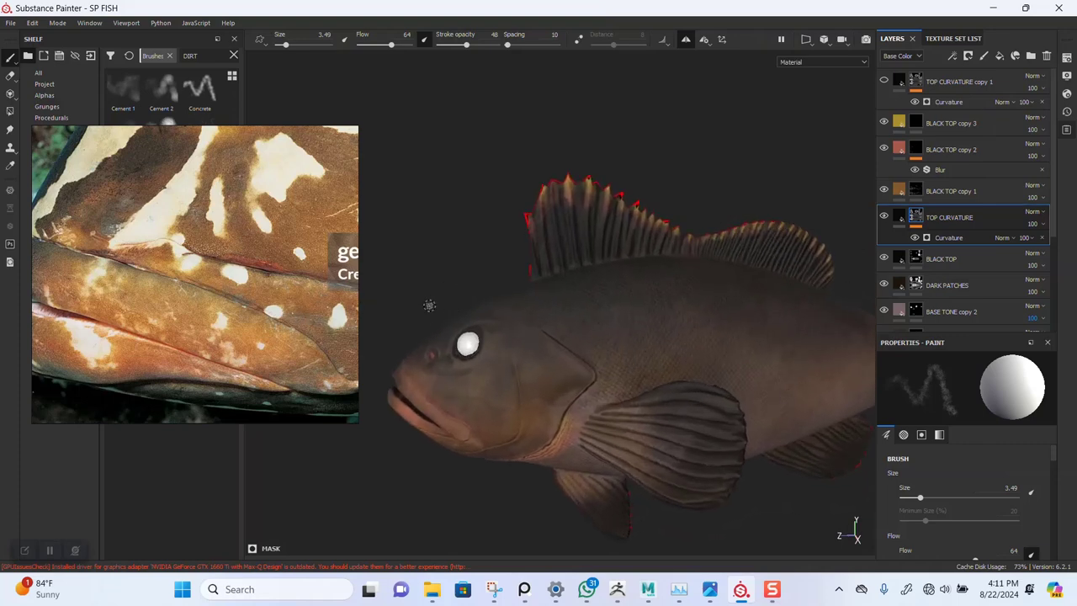
pyautogui.keyDown('alt'); pyautogui.moveTo(695, 309); pyautogui.dragTo(667, 181, button='right'); pyautogui.keyUp('alt')
pyautogui.keyDown('alt'); pyautogui.moveTo(680, 277); pyautogui.dragTo(602, 260, button='middle'); pyautogui.keyUp('alt')
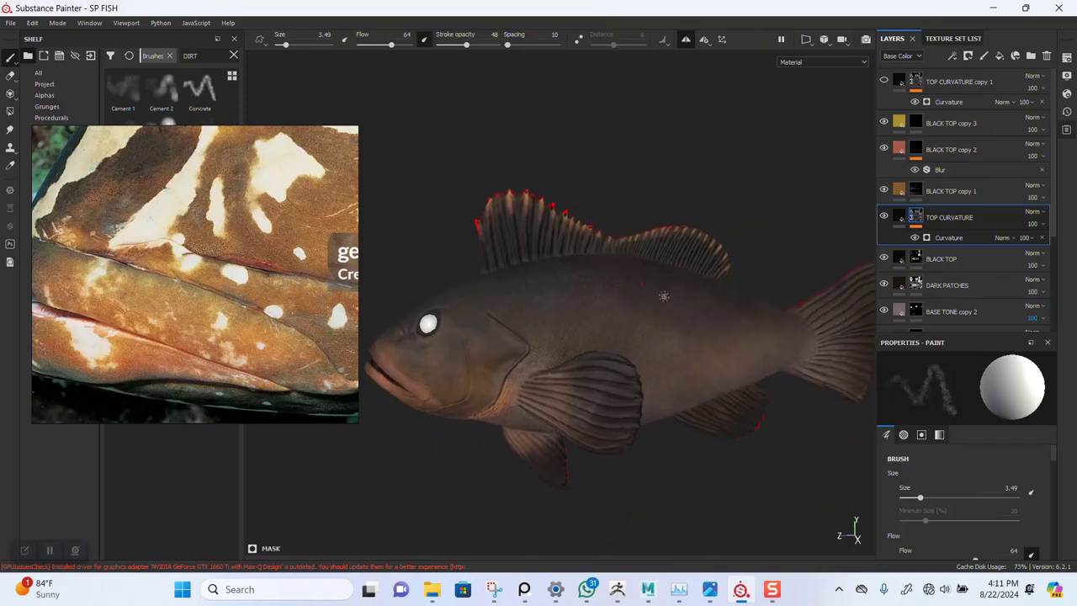
pyautogui.keyDown('alt'); pyautogui.moveTo(675, 311); pyautogui.dragTo(683, 382, button='right'); pyautogui.keyUp('alt')
pyautogui.moveTo(684, 381)
pyautogui.keyDown('alt'); pyautogui.mouseDown()
pyautogui.moveTo(675, 354)
pyautogui.moveTo(652, 356)
pyautogui.mouseUp(); pyautogui.keyUp('alt')
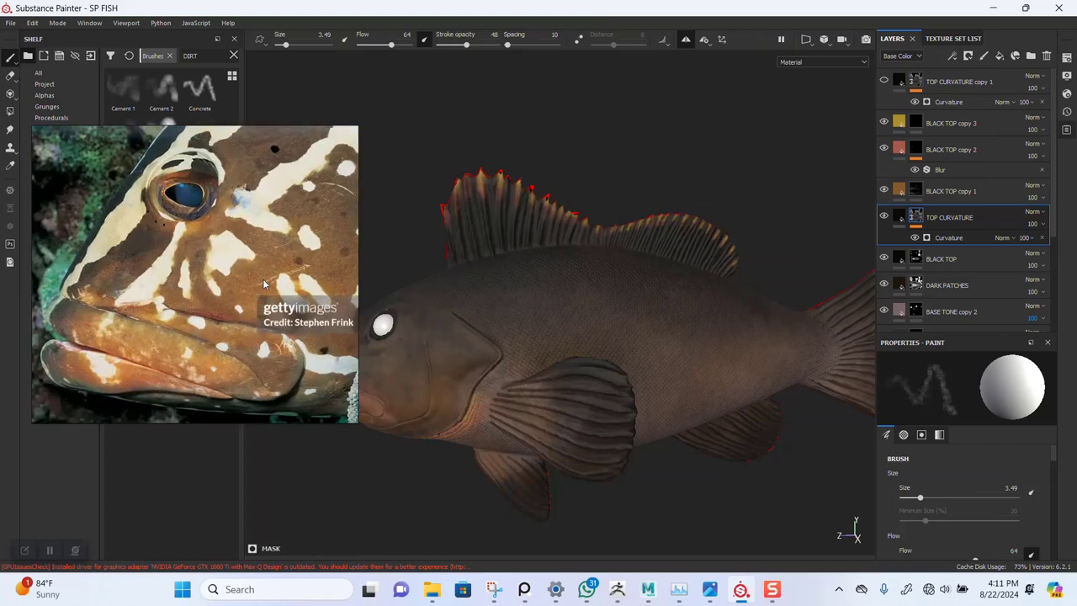
# Duplicate the BLACK TOP copy 1 layer and give the duplicate a black mask
pyautogui.click(958, 194)
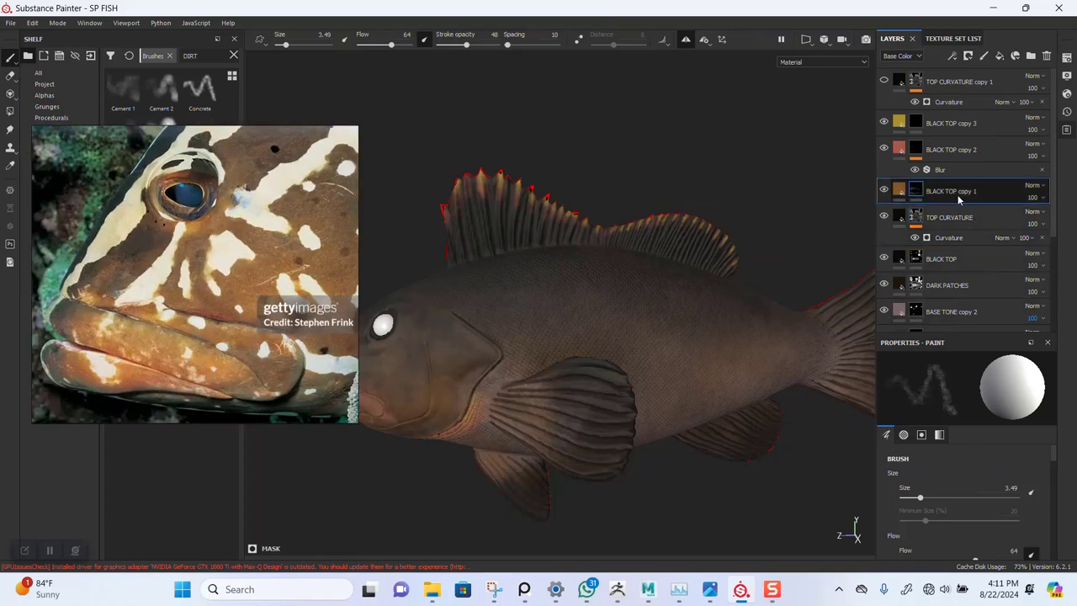
pyautogui.hotkey('ctrl', 'd')
pyautogui.rightClick(919, 190)
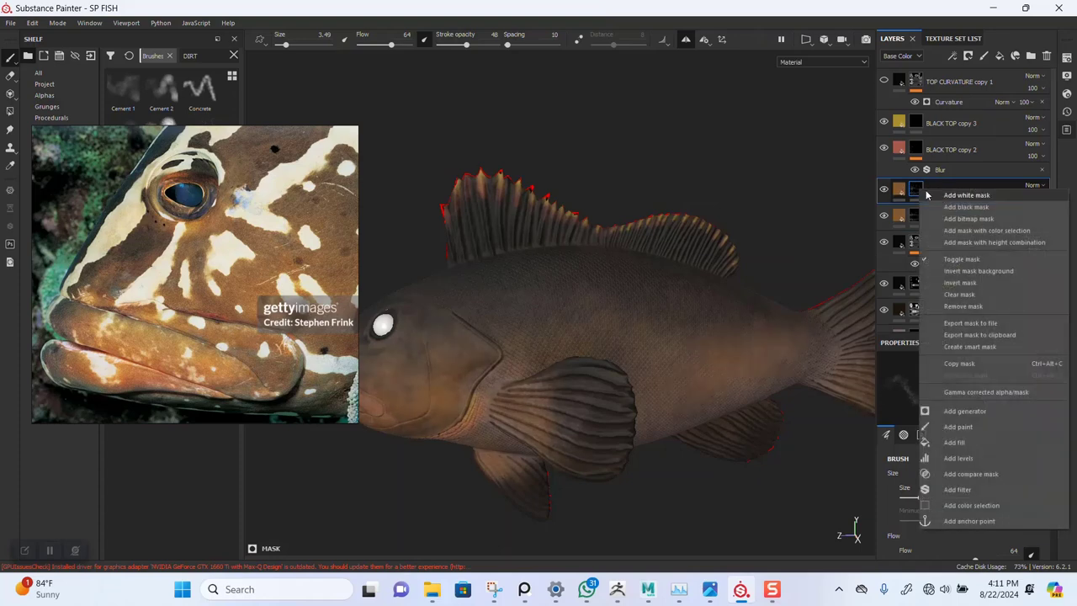
pyautogui.click(949, 207)
# Set the BLACK TOP copy 4 fill's base color to a light tan sampled from the lip area of the grouper reference photo
pyautogui.click(899, 191)
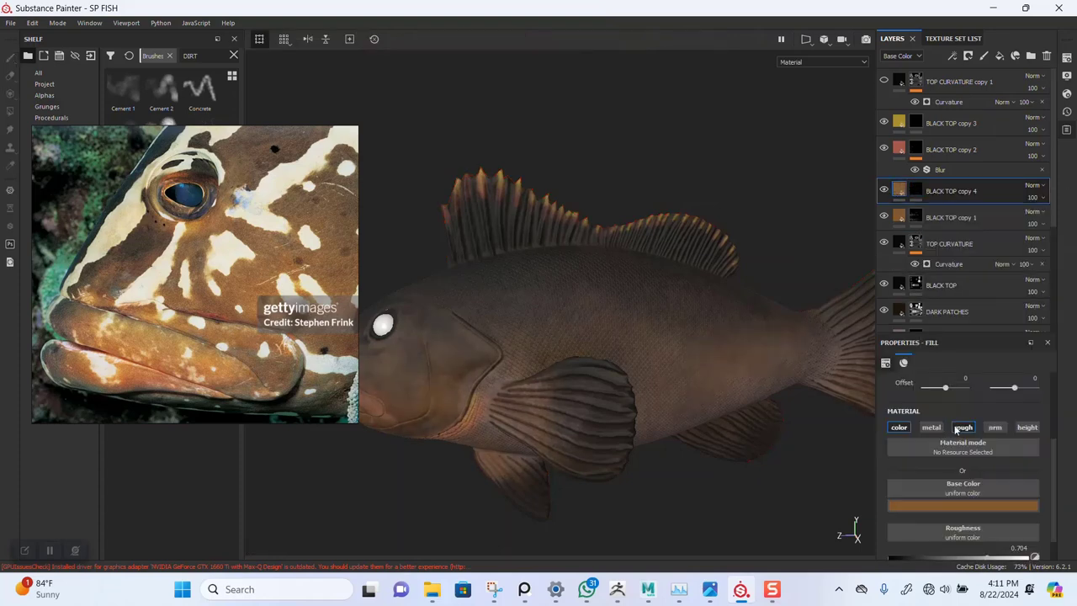
pyautogui.scroll(-1, 946, 474)
pyautogui.click(946, 475)
pyautogui.click(974, 348)
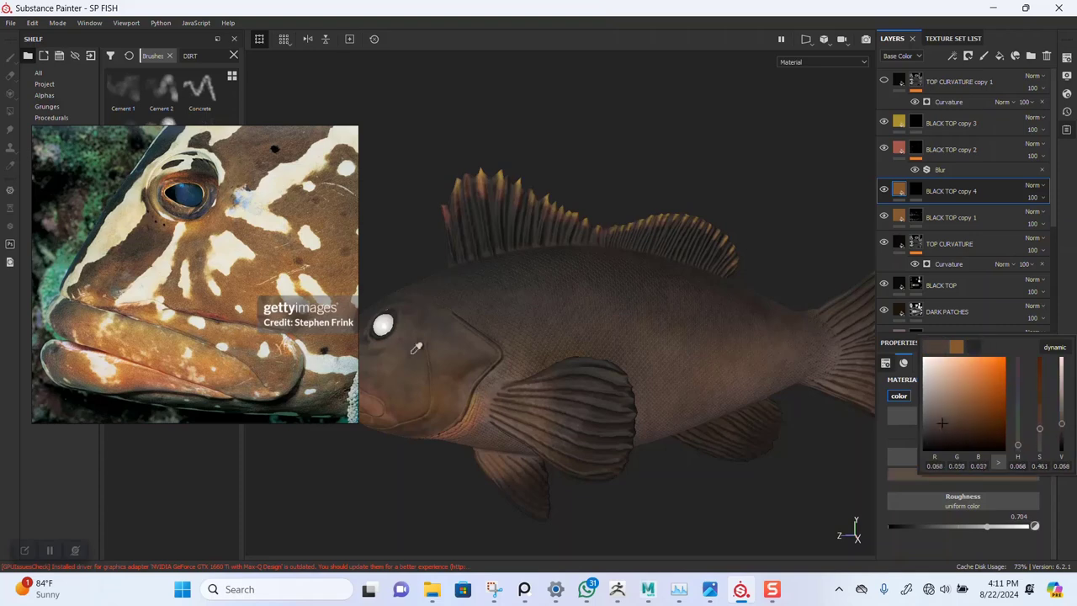
pyautogui.click(223, 350)
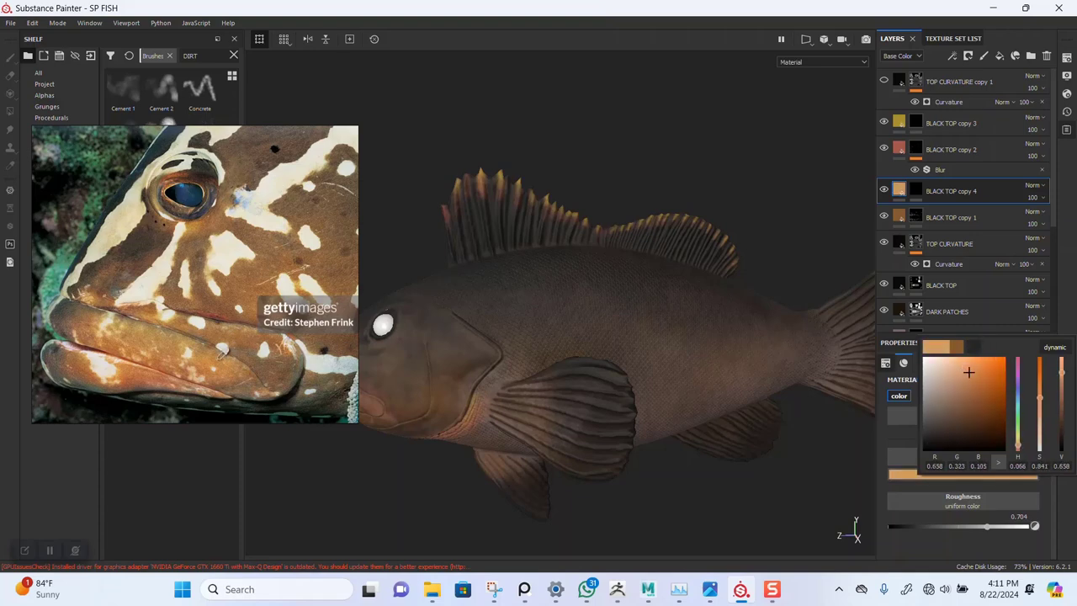
pyautogui.moveTo(220, 358); pyautogui.dragTo(187, 327)
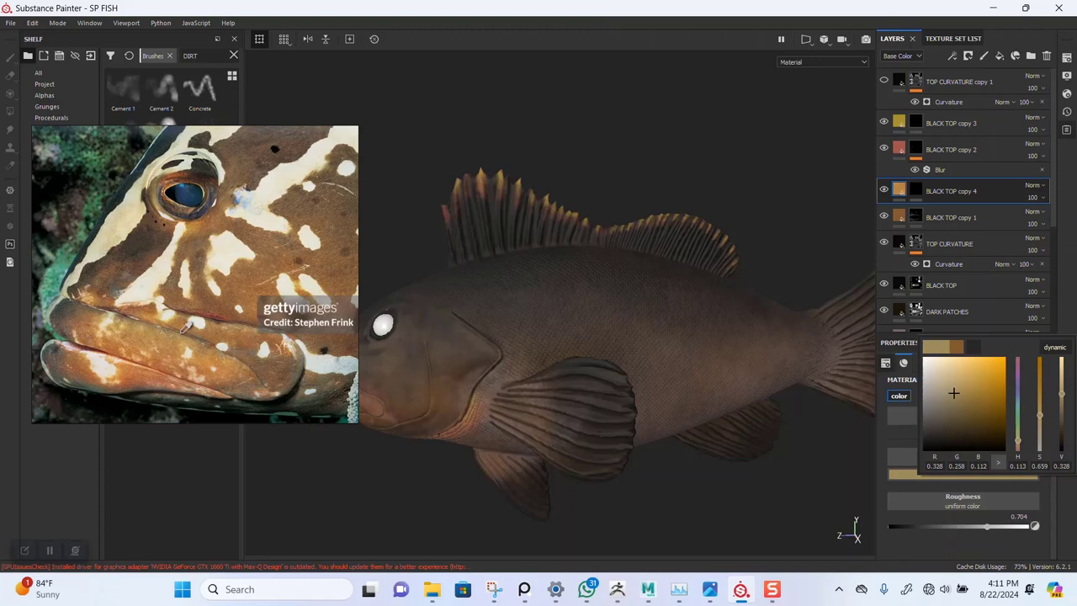
pyautogui.click(740, 216)
pyautogui.keyDown('alt'); pyautogui.moveTo(440, 394); pyautogui.dragTo(621, 387); pyautogui.keyUp('alt')
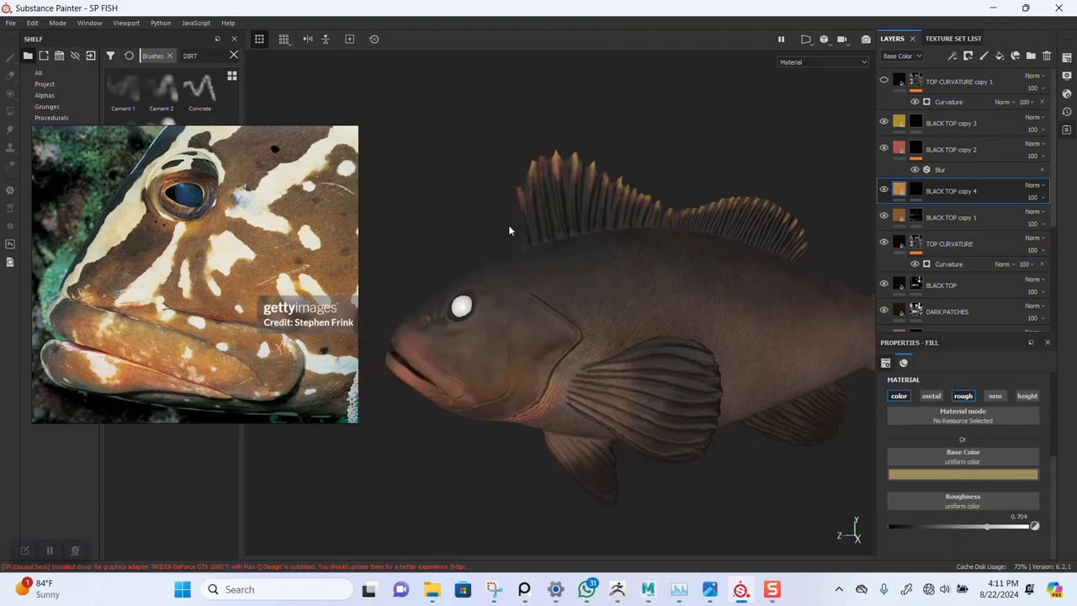
# Reset the BLACK TOP copy 4 mask to black and enlarge the mask brush to 16.58
pyautogui.click(916, 190)
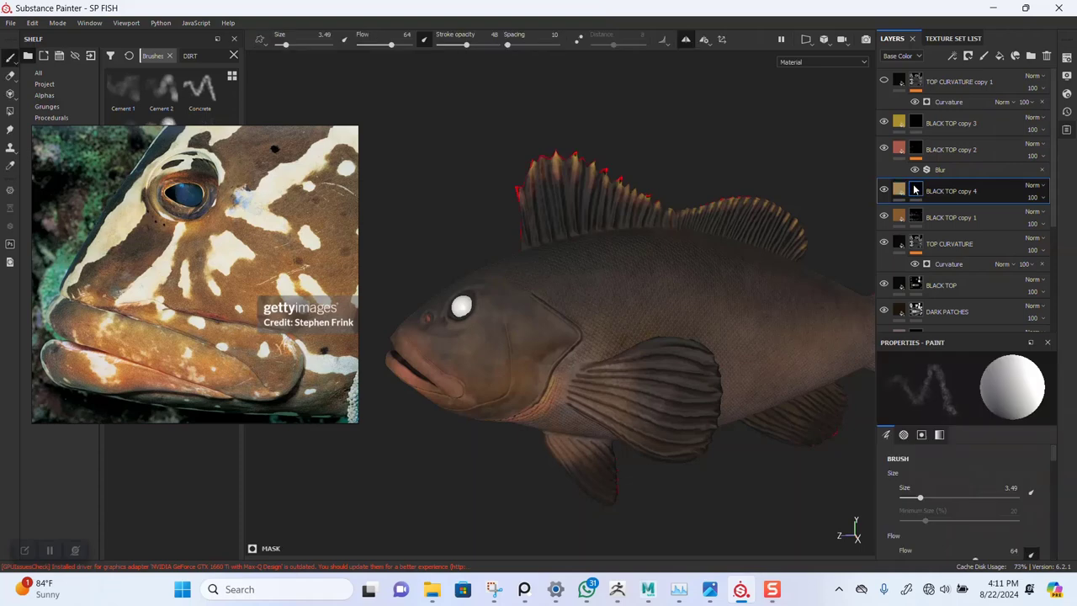
pyautogui.rightClick(914, 186)
pyautogui.click(945, 207)
pyautogui.scroll(1, 508, 324)
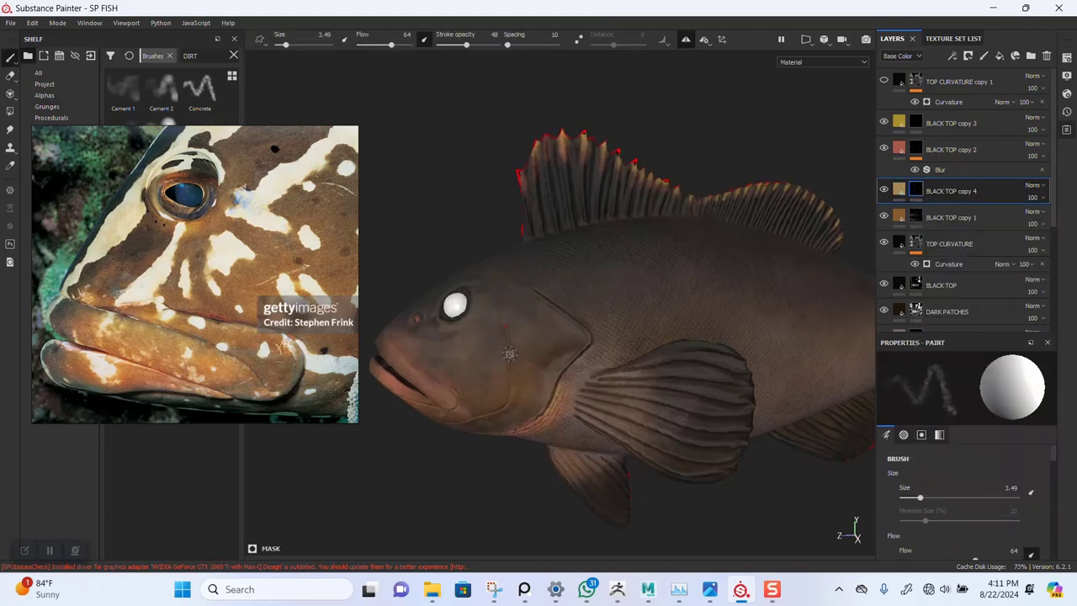
pyautogui.keyDown('ctrl'); pyautogui.moveTo(505, 339); pyautogui.dragTo(532, 339, button='right'); pyautogui.keyUp('ctrl')
pyautogui.press(']')
pyautogui.press(']')
pyautogui.press(']')
pyautogui.press(']')
pyautogui.press(']')
pyautogui.press(']')
pyautogui.press(']')
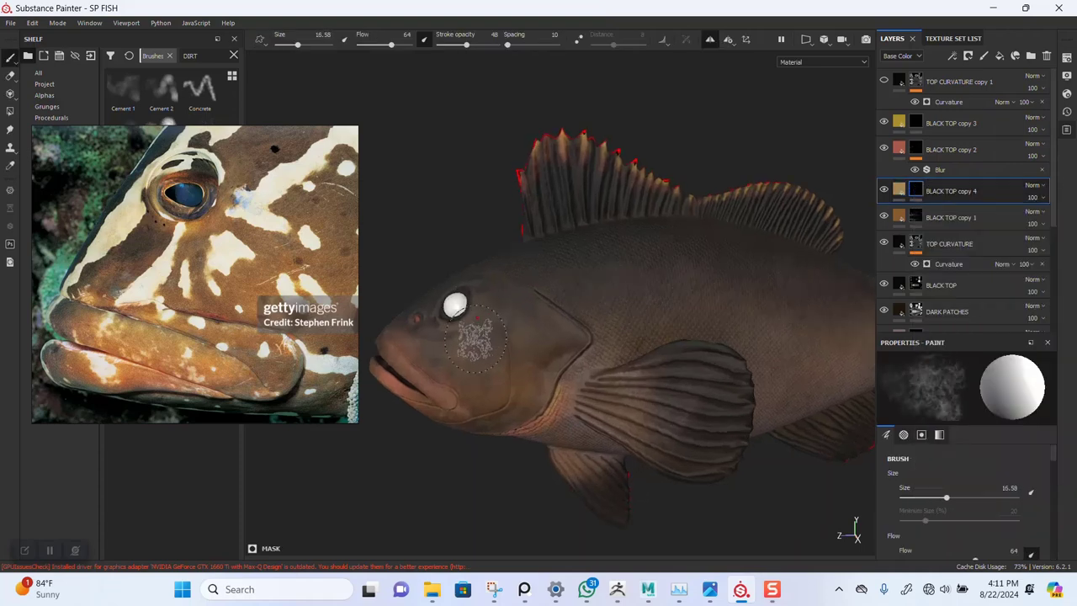
# Reduce the brush size to 10.7 and paint tan mottling on the BLACK TOP copy 4 mask over the cheek and lips
pyautogui.keyDown('alt'); pyautogui.moveTo(456, 413); pyautogui.dragTo(512, 358, button='middle'); pyautogui.keyUp('alt')
pyautogui.keyDown('alt'); pyautogui.moveTo(512, 358); pyautogui.dragTo(531, 370); pyautogui.keyUp('alt')
pyautogui.keyDown('alt'); pyautogui.moveTo(531, 371); pyautogui.dragTo(543, 385, button='middle'); pyautogui.keyUp('alt')
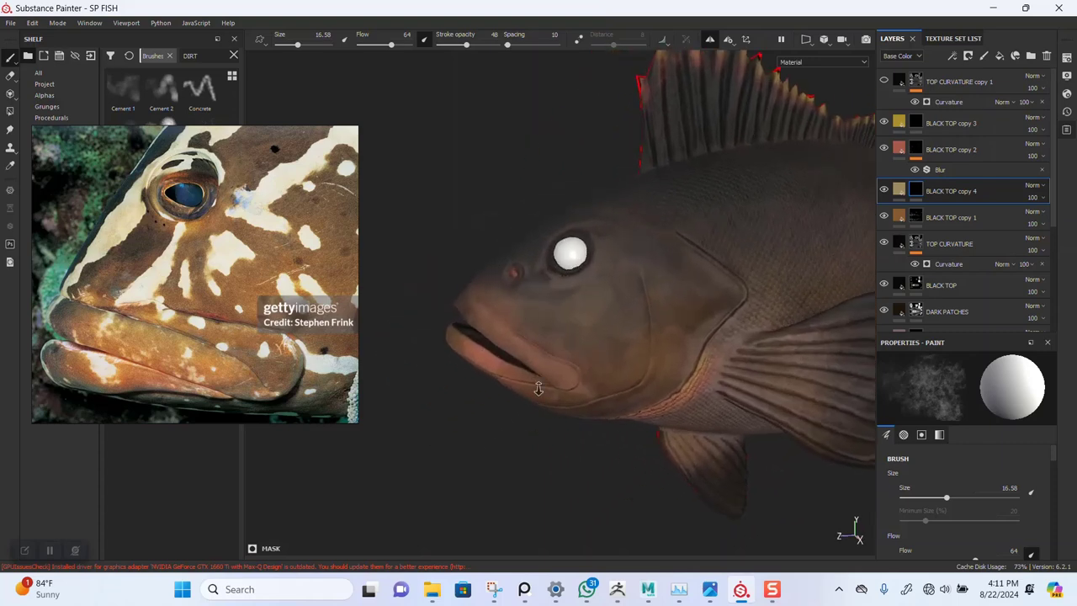
pyautogui.keyDown('alt'); pyautogui.moveTo(544, 384); pyautogui.dragTo(566, 358, button='right'); pyautogui.keyUp('alt')
pyautogui.keyDown('alt'); pyautogui.moveTo(566, 358); pyautogui.dragTo(585, 346, button='middle'); pyautogui.keyUp('alt')
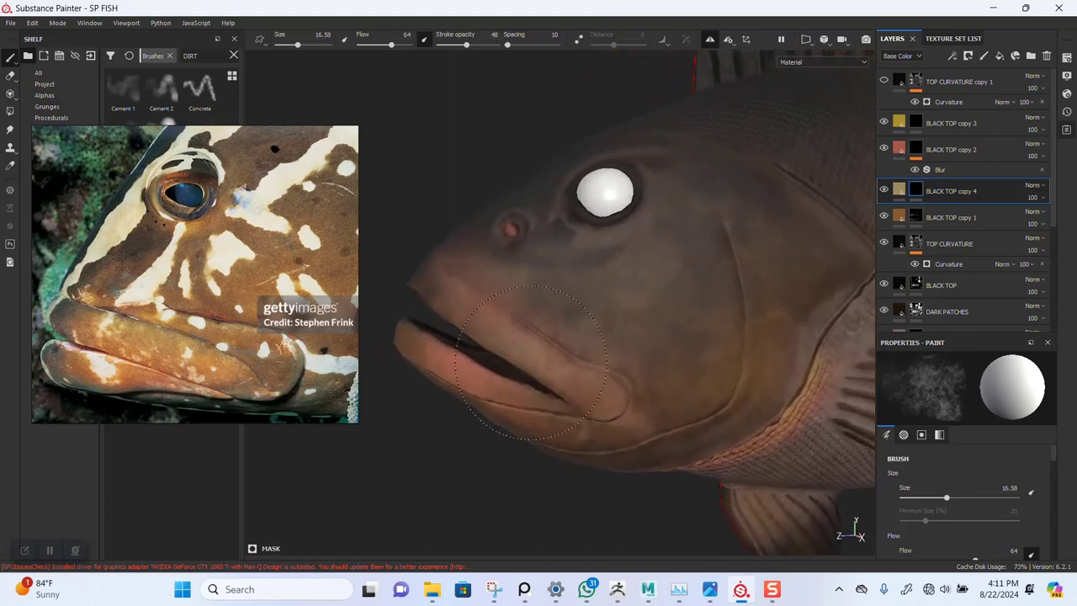
pyautogui.keyDown('ctrl'); pyautogui.moveTo(590, 360); pyautogui.dragTo(537, 347, button='right'); pyautogui.keyUp('ctrl')
pyautogui.moveTo(537, 347)
pyautogui.keyDown('alt'); pyautogui.mouseDown()
pyautogui.moveTo(582, 308)
pyautogui.moveTo(564, 329)
pyautogui.mouseUp(); pyautogui.keyUp('alt')
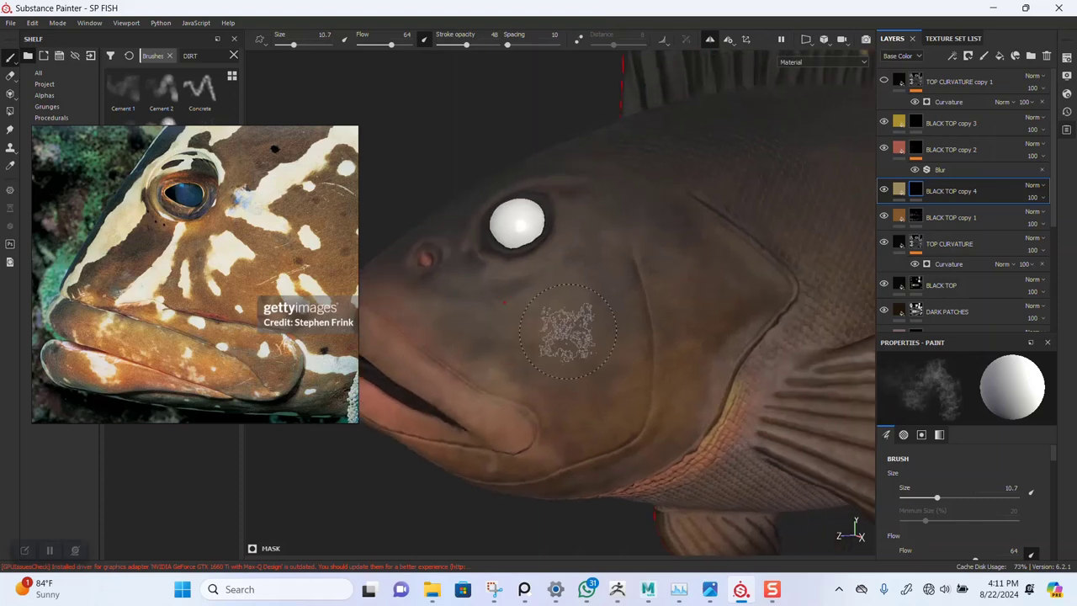
pyautogui.moveTo(749, 324)
pyautogui.mouseDown()
pyautogui.moveTo(652, 240)
pyautogui.moveTo(437, 304)
pyautogui.mouseUp()
pyautogui.moveTo(600, 394)
pyautogui.keyDown('alt'); pyautogui.mouseDown()
pyautogui.moveTo(649, 444)
pyautogui.moveTo(648, 312)
pyautogui.moveTo(659, 344)
pyautogui.moveTo(540, 335)
pyautogui.mouseUp(); pyautogui.keyUp('alt')
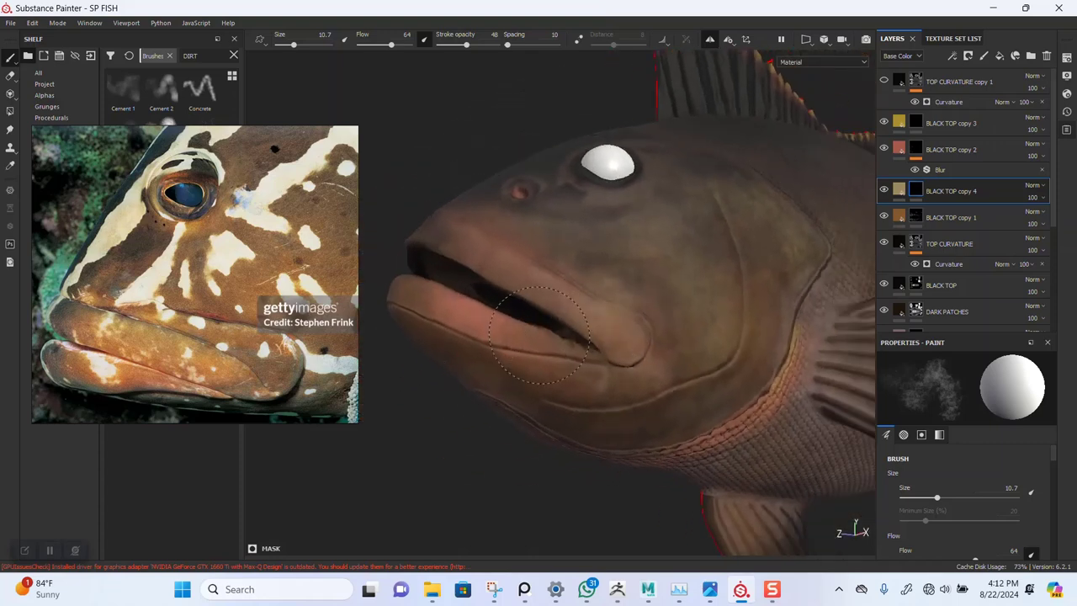
pyautogui.moveTo(483, 242); pyautogui.dragTo(527, 286)
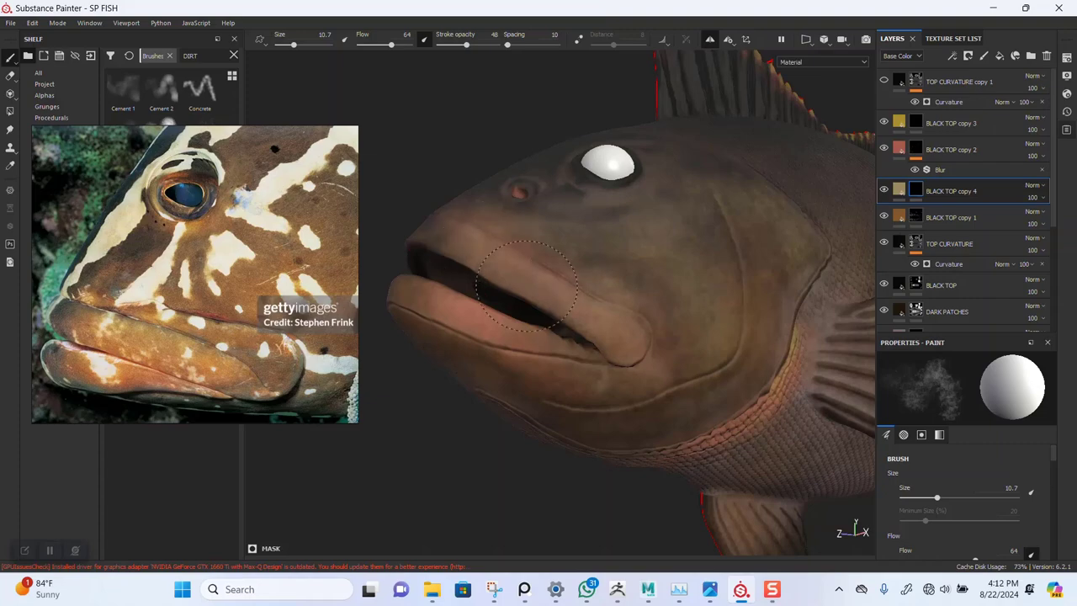
# Inspect the fish's underside and flank, and study the body pattern in the reference photo of the grouper beside the diver
pyautogui.keyDown('alt'); pyautogui.moveTo(425, 314); pyautogui.dragTo(627, 207); pyautogui.keyUp('alt')
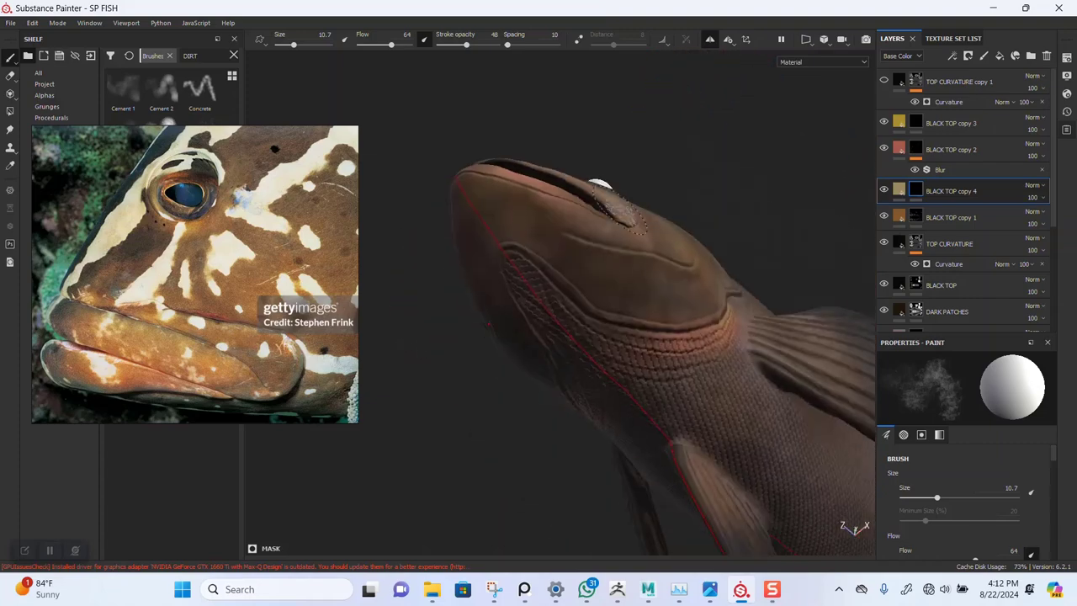
pyautogui.keyDown('alt'); pyautogui.moveTo(665, 307); pyautogui.dragTo(688, 322); pyautogui.keyUp('alt')
pyautogui.keyDown('alt'); pyautogui.moveTo(687, 321); pyautogui.dragTo(470, 279, button='right'); pyautogui.keyUp('alt')
pyautogui.keyDown('alt'); pyautogui.moveTo(692, 283); pyautogui.dragTo(628, 320); pyautogui.keyUp('alt')
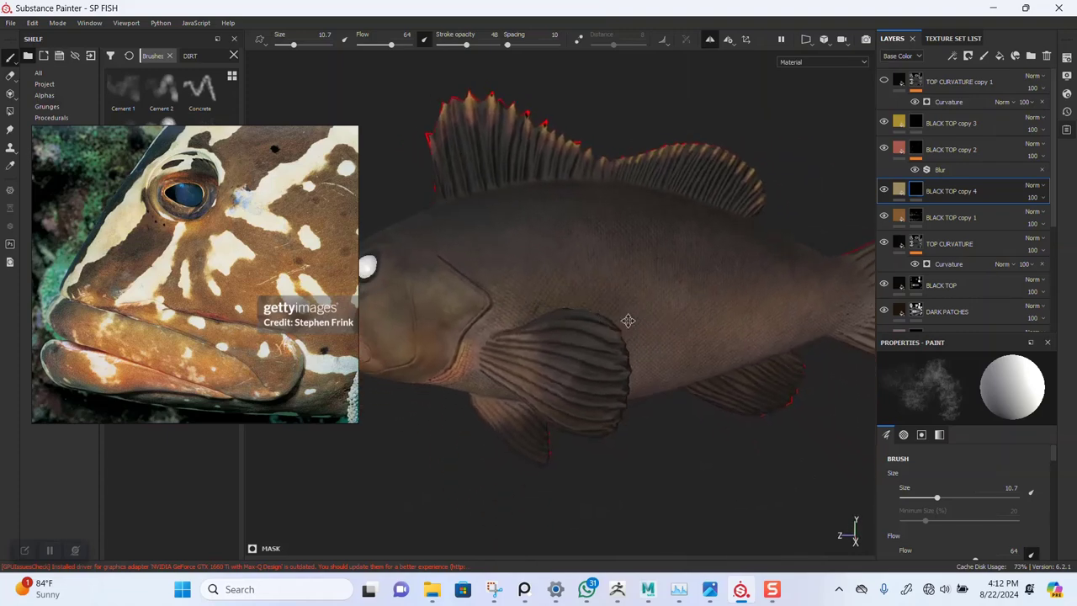
pyautogui.keyDown('alt'); pyautogui.moveTo(563, 306); pyautogui.dragTo(711, 341, button='middle'); pyautogui.keyUp('alt')
pyautogui.moveTo(105, 140)
pyautogui.scroll(-8, 156, 255)
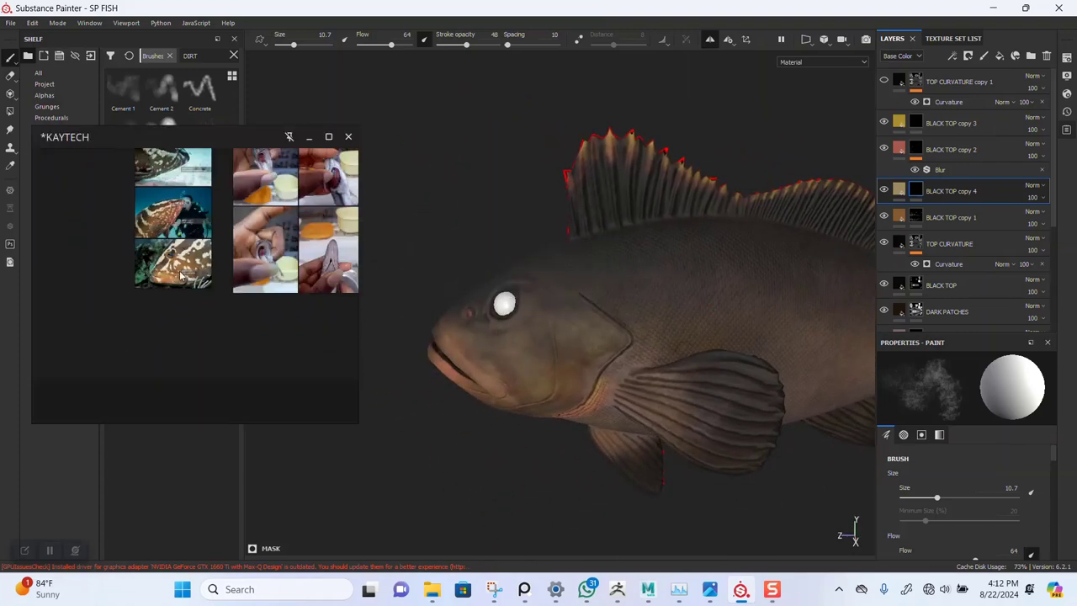
pyautogui.moveTo(173, 227); pyautogui.dragTo(181, 282, button='middle')
pyautogui.scroll(7, 182, 282)
pyautogui.scroll(2, 248, 234)
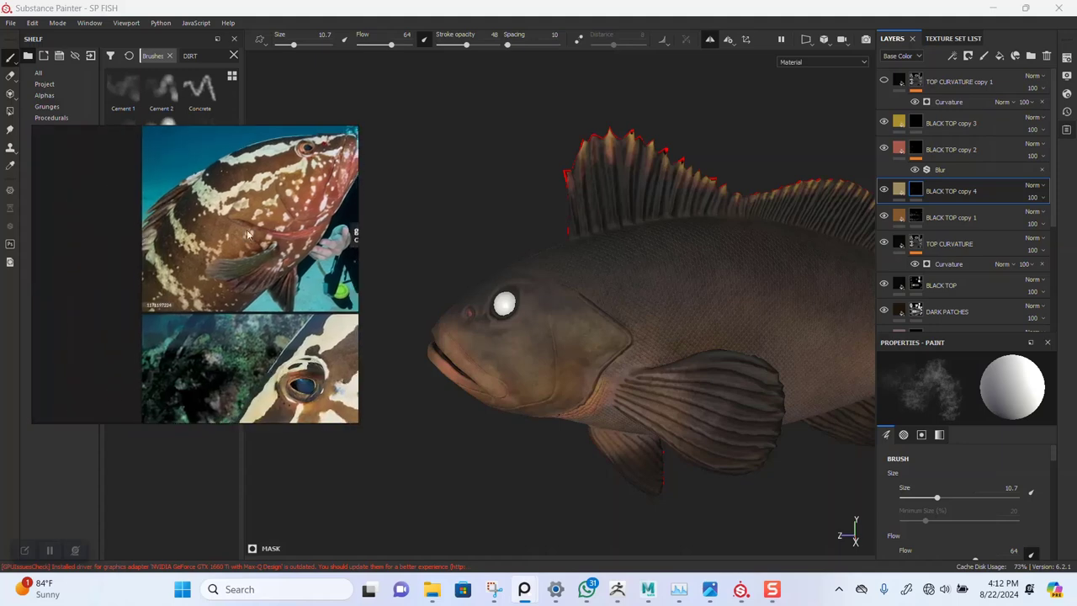
# Enlarge the mask brush to 18.25 and look over the fish's flank and tail
pyautogui.keyDown('alt'); pyautogui.moveTo(796, 281); pyautogui.dragTo(637, 290, button='middle'); pyautogui.keyUp('alt')
pyautogui.keyDown('alt'); pyautogui.moveTo(637, 290); pyautogui.dragTo(634, 363, button='right'); pyautogui.keyUp('alt')
pyautogui.press(']')
pyautogui.press(']')
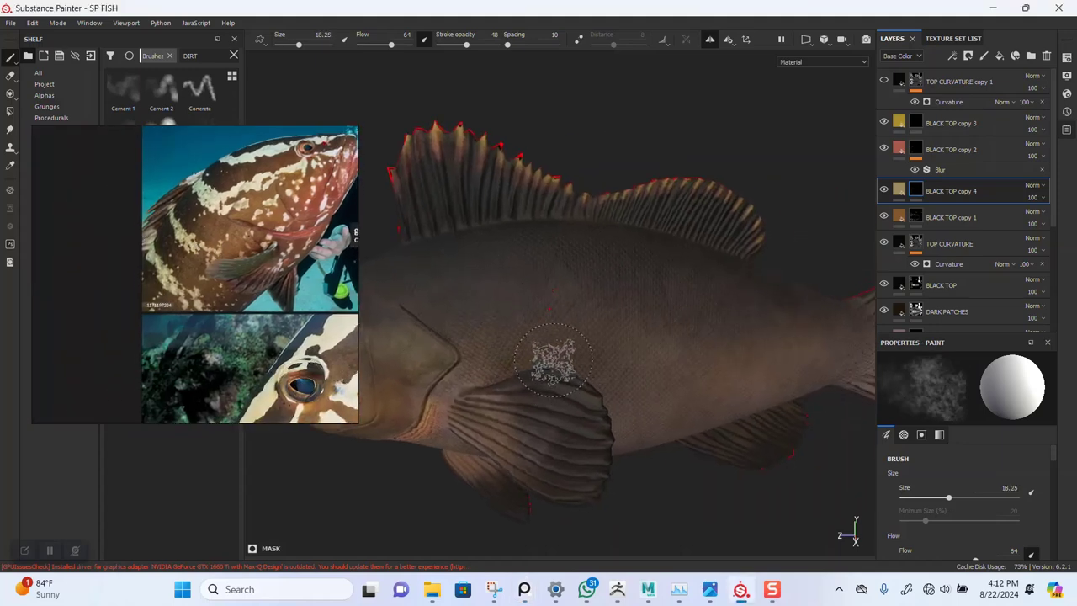
pyautogui.keyDown('alt'); pyautogui.moveTo(551, 353); pyautogui.dragTo(514, 373); pyautogui.keyUp('alt')
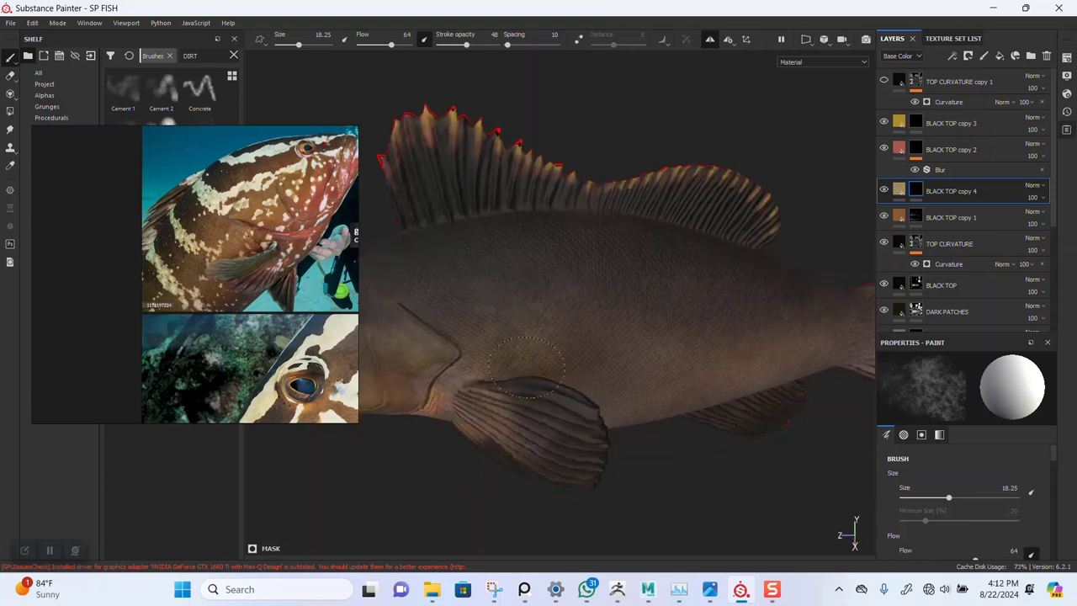
pyautogui.keyDown('alt'); pyautogui.moveTo(676, 339); pyautogui.dragTo(491, 365, button='middle'); pyautogui.keyUp('alt')
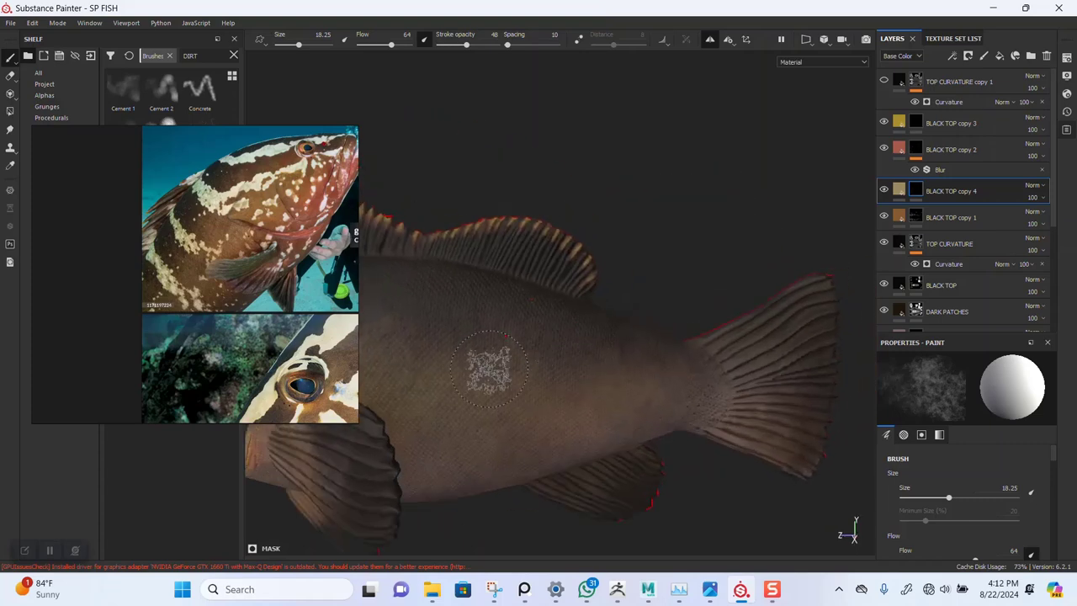
pyautogui.keyDown('alt'); pyautogui.moveTo(742, 411); pyautogui.dragTo(411, 288); pyautogui.keyUp('alt')
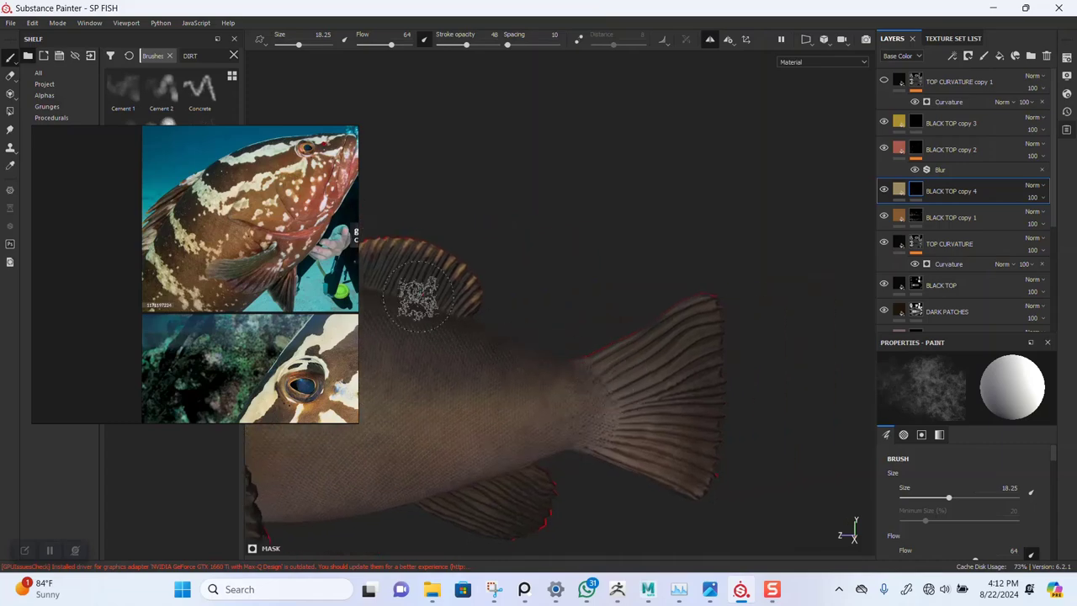
# Find the underwater reference photo of the striped grouper and compare its rear body and tail pattern with the model
pyautogui.scroll(-8, 357, 284)
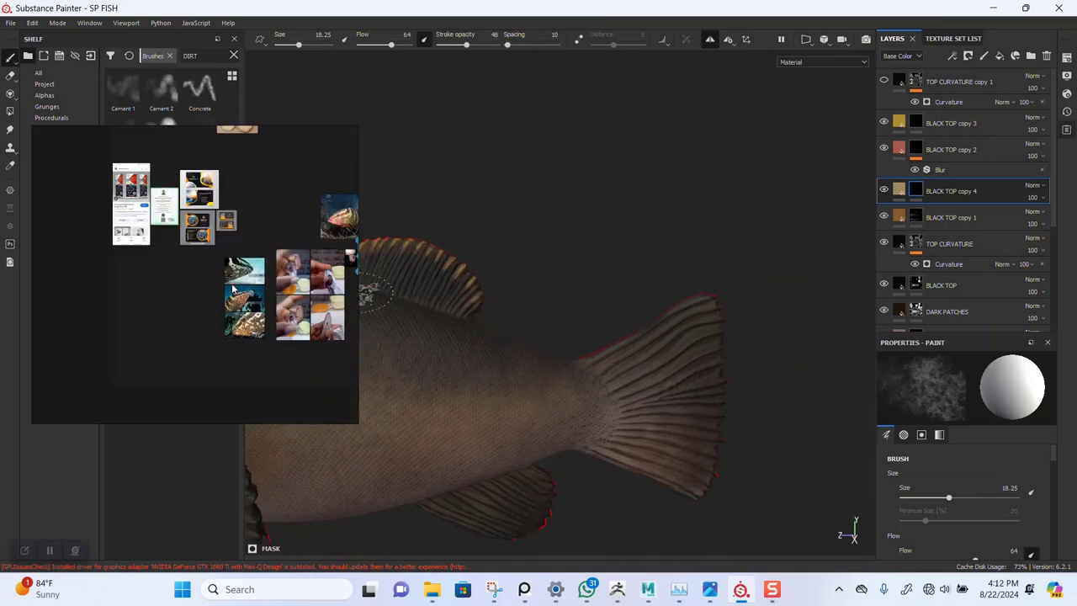
pyautogui.scroll(10, 229, 279)
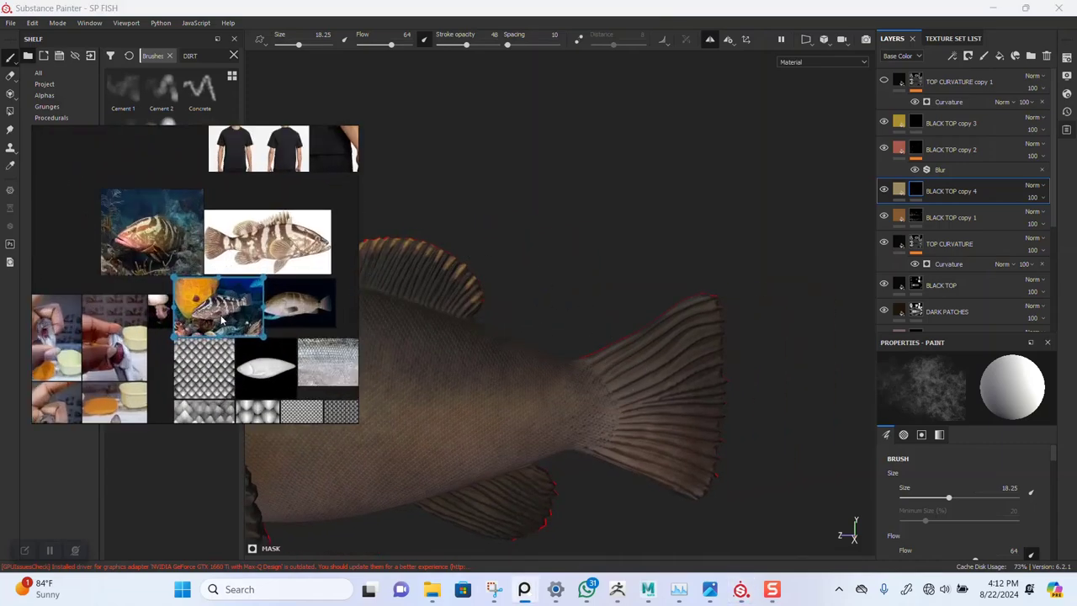
pyautogui.scroll(3, 236, 301)
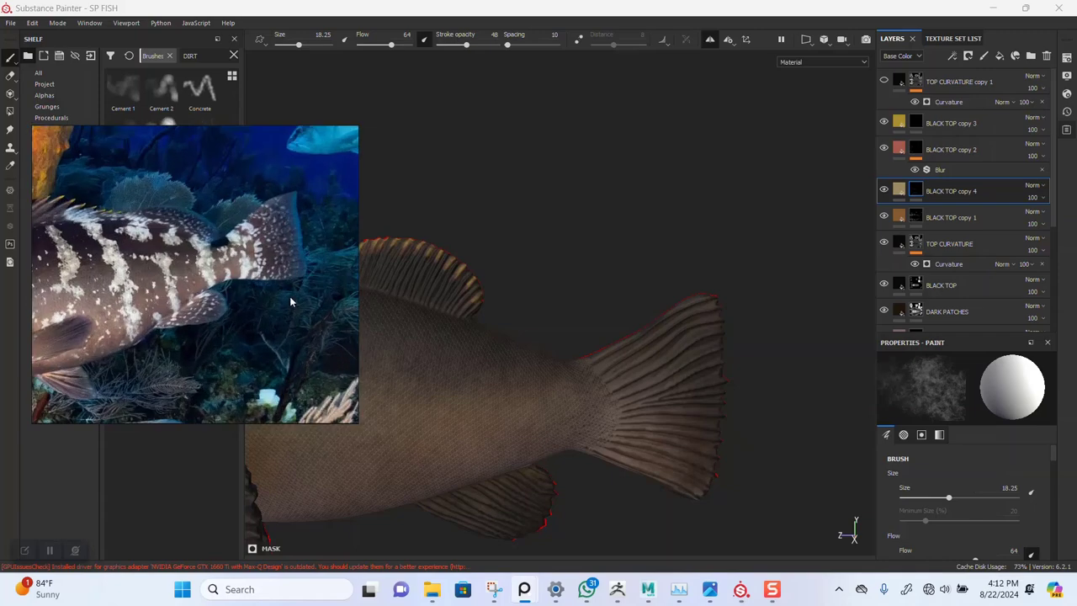
pyautogui.keyDown('alt'); pyautogui.moveTo(604, 352); pyautogui.dragTo(715, 352, button='middle'); pyautogui.keyUp('alt')
pyautogui.moveTo(716, 352)
pyautogui.keyDown('alt'); pyautogui.mouseDown()
pyautogui.moveTo(637, 362)
pyautogui.moveTo(642, 344)
pyautogui.moveTo(596, 352)
pyautogui.mouseUp(); pyautogui.keyUp('alt')
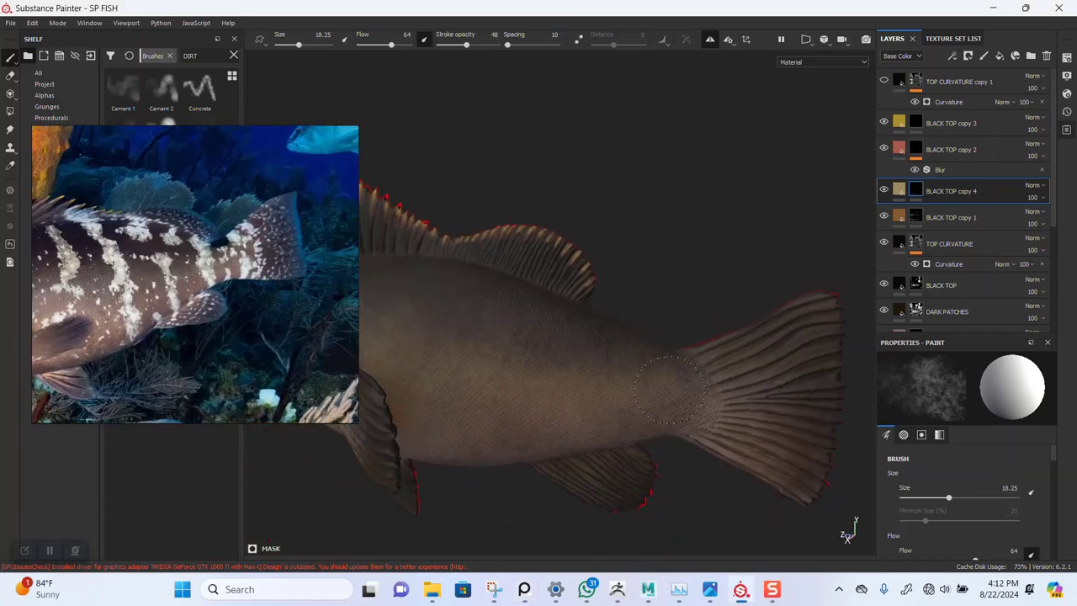
# Examine the light tan mottling on the model's tail, fins, belly, flank and head against the striped grouper photo
pyautogui.scroll(8, 709, 401)
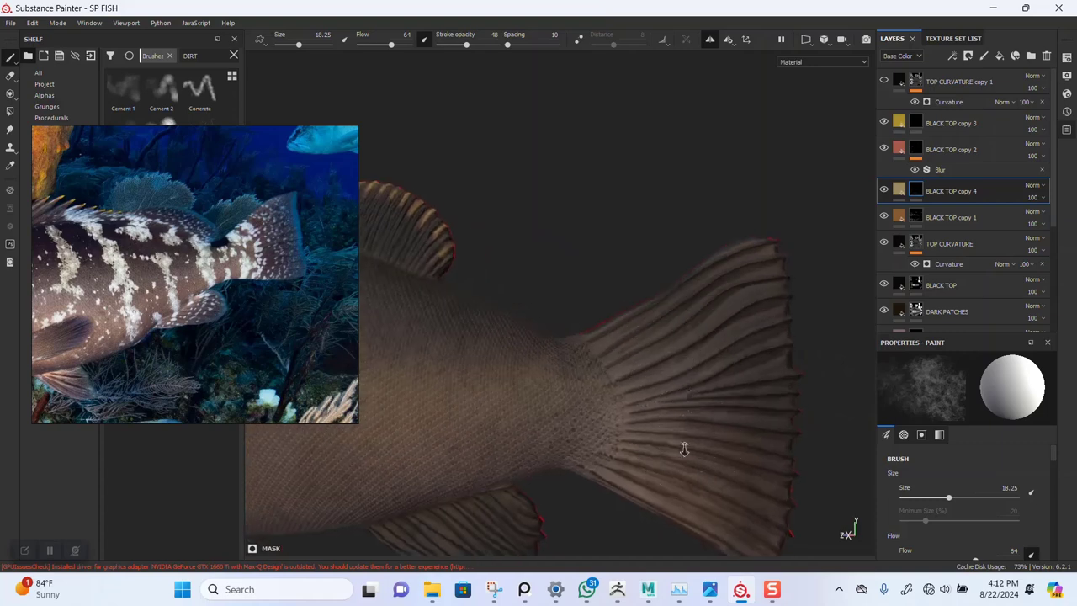
pyautogui.scroll(1, 631, 371)
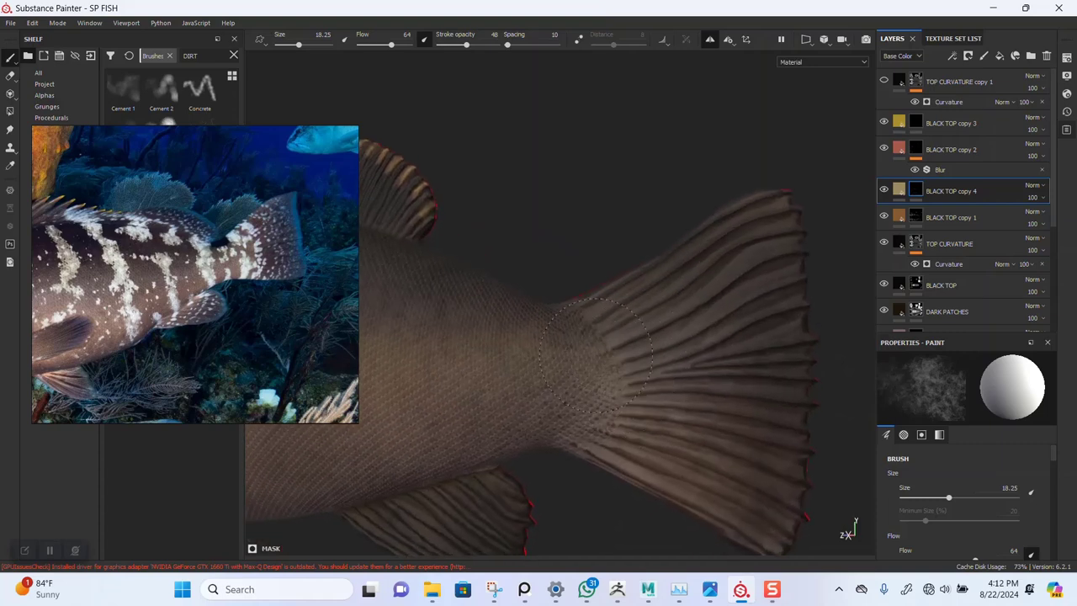
pyautogui.scroll(-3, 604, 412)
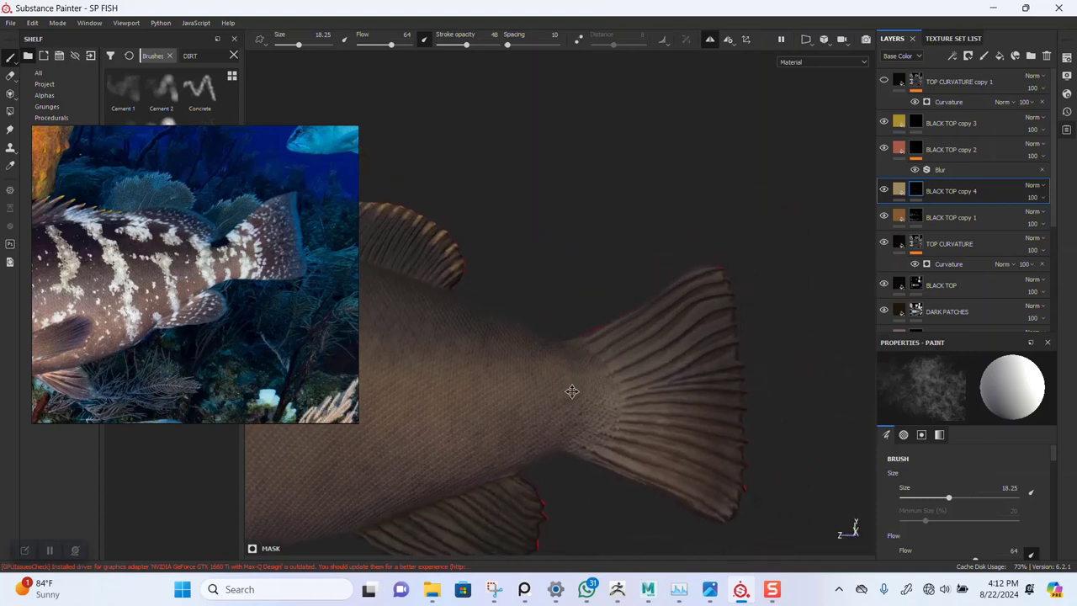
pyautogui.keyDown('alt'); pyautogui.moveTo(572, 389); pyautogui.dragTo(604, 407); pyautogui.keyUp('alt')
pyautogui.keyDown('alt'); pyautogui.moveTo(555, 414); pyautogui.dragTo(652, 363, button='middle'); pyautogui.keyUp('alt')
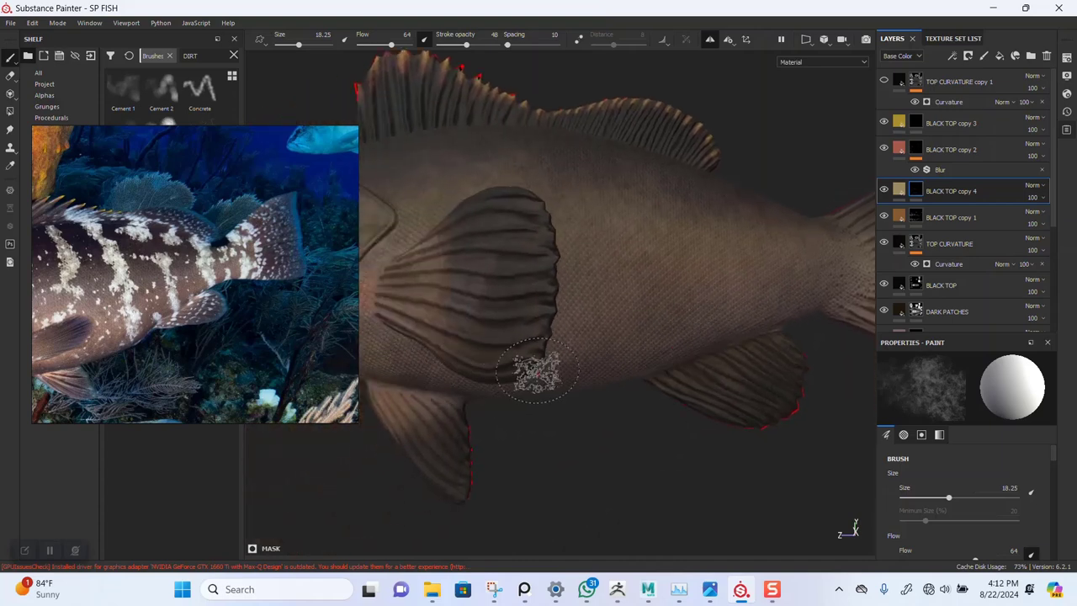
pyautogui.keyDown('alt'); pyautogui.moveTo(534, 375); pyautogui.dragTo(593, 334, button='middle'); pyautogui.keyUp('alt')
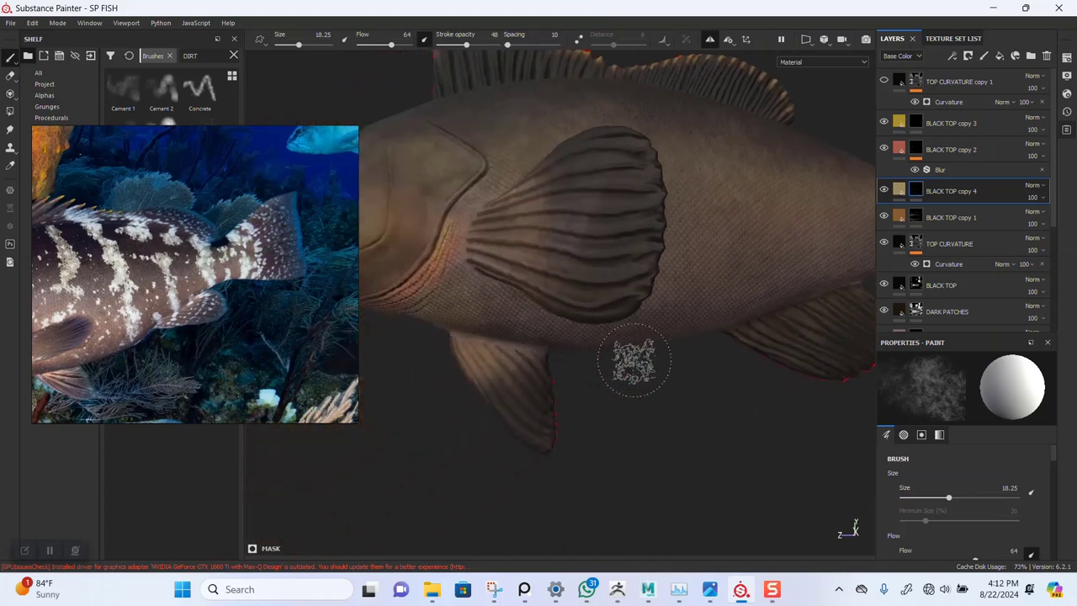
pyautogui.keyDown('alt'); pyautogui.moveTo(649, 362); pyautogui.dragTo(630, 375); pyautogui.keyUp('alt')
pyautogui.keyDown('alt'); pyautogui.moveTo(629, 375); pyautogui.dragTo(523, 419, button='middle'); pyautogui.keyUp('alt')
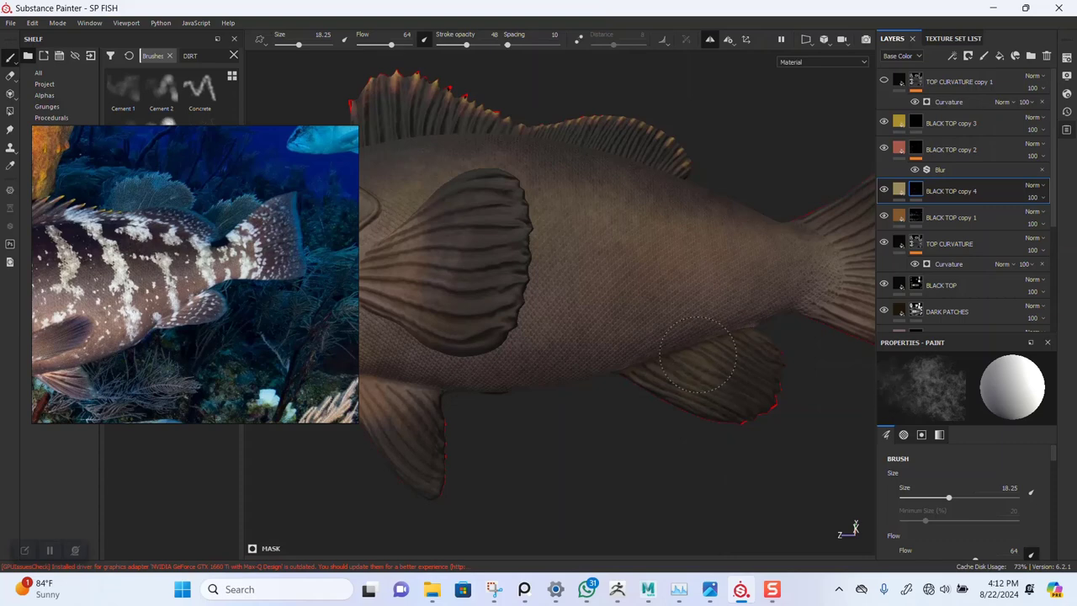
pyautogui.keyDown('alt'); pyautogui.moveTo(644, 341); pyautogui.dragTo(661, 454, button='middle'); pyautogui.keyUp('alt')
pyautogui.keyDown('alt'); pyautogui.moveTo(656, 349); pyautogui.dragTo(707, 403); pyautogui.keyUp('alt')
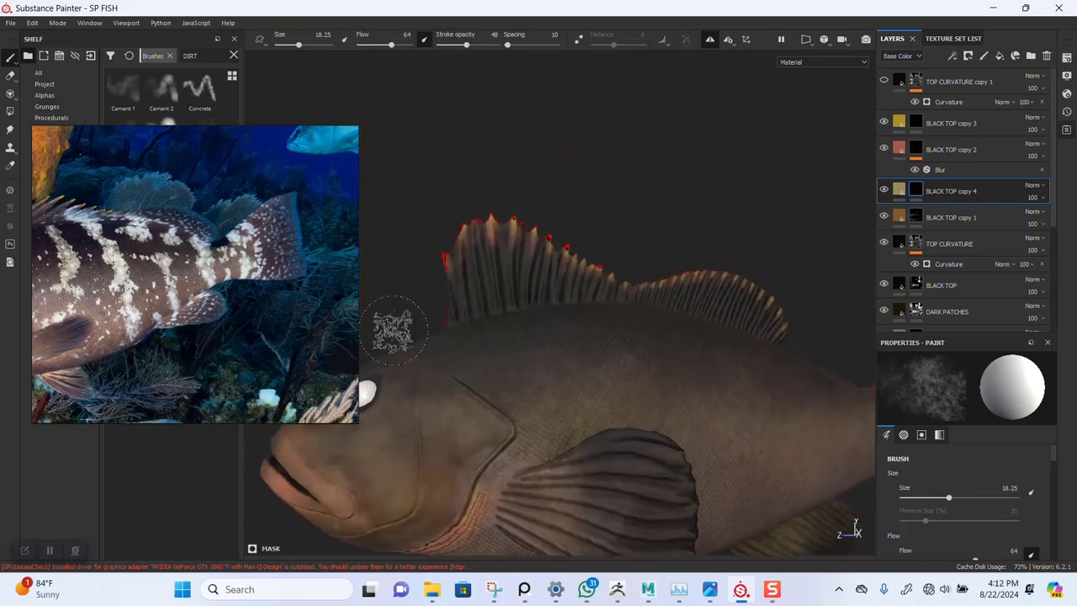
pyautogui.moveTo(589, 313)
pyautogui.keyDown('alt'); pyautogui.mouseDown()
pyautogui.moveTo(609, 301)
pyautogui.moveTo(580, 345)
pyautogui.moveTo(589, 252)
pyautogui.moveTo(577, 356)
pyautogui.moveTo(606, 339)
pyautogui.moveTo(570, 354)
pyautogui.moveTo(632, 272)
pyautogui.moveTo(671, 315)
pyautogui.mouseUp(); pyautogui.keyUp('alt')
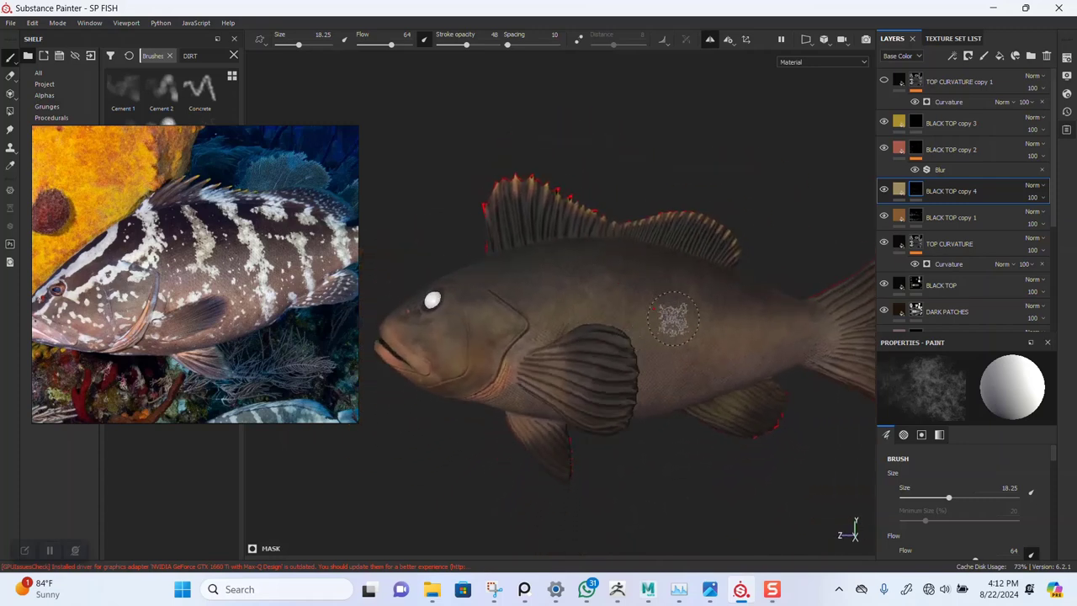
# Add a Blur filter to the BLACK TOP copy 4 layer's mask
pyautogui.rightClick(916, 191)
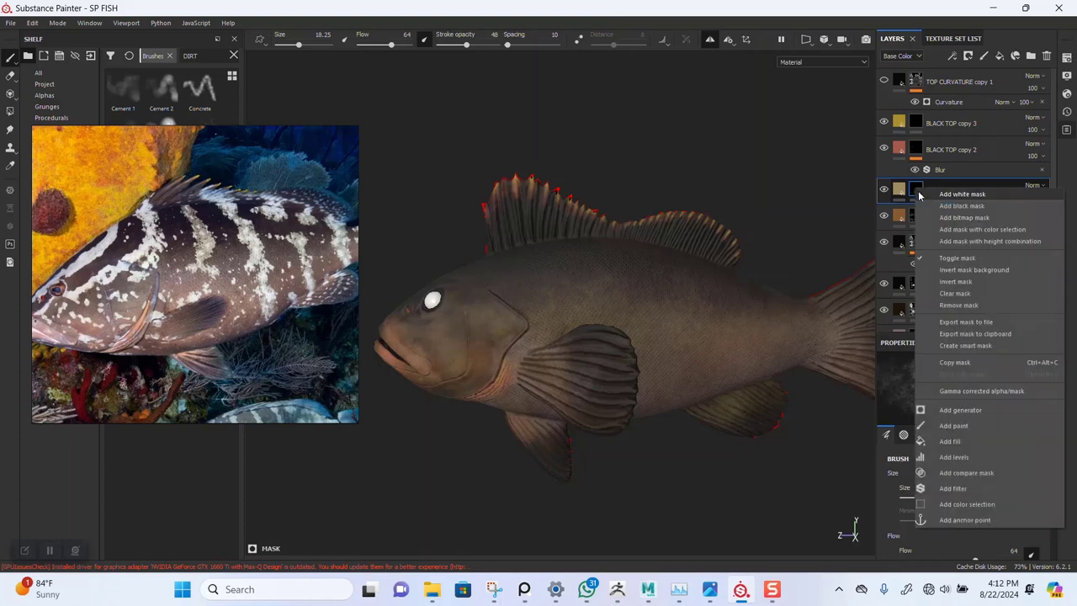
pyautogui.click(956, 488)
pyautogui.click(960, 385)
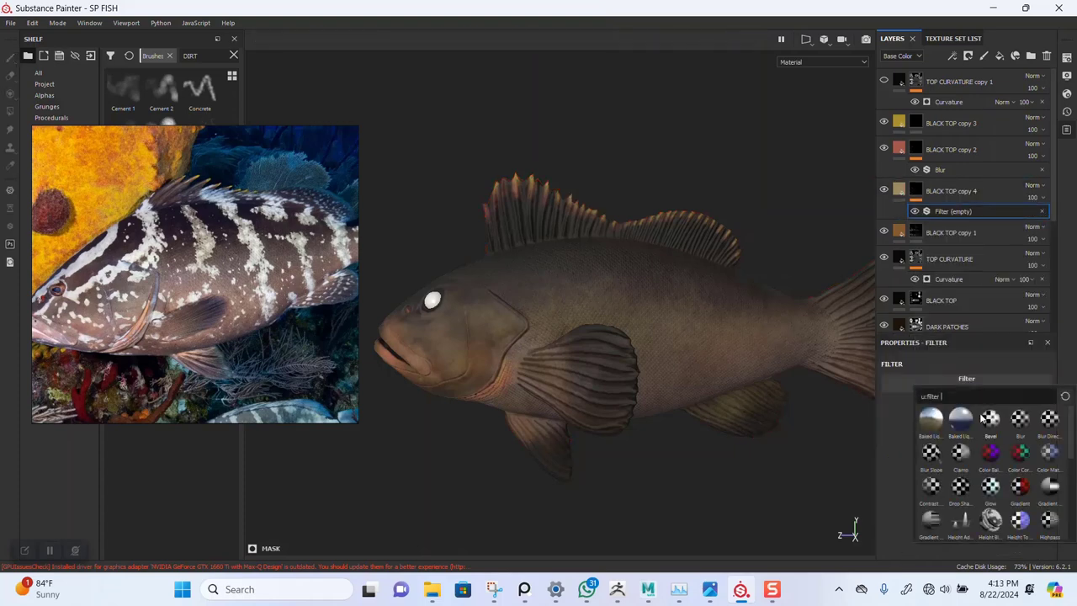
pyautogui.click(1021, 424)
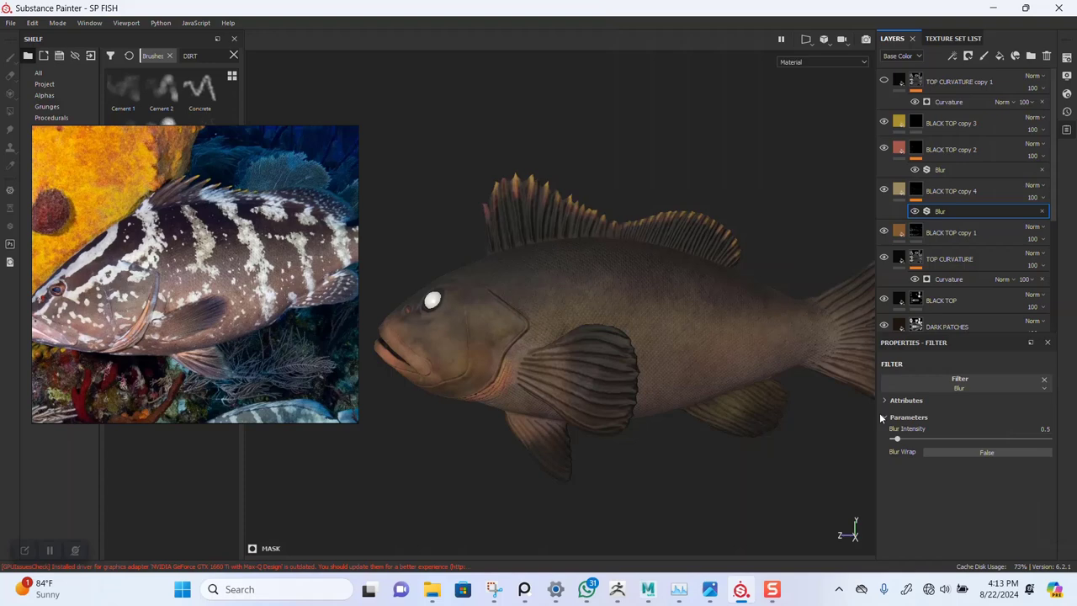
# Set the BLACK TOP copy 4 layer's opacity to 50 and check the softened mottling on the flank
pyautogui.click(1042, 199)
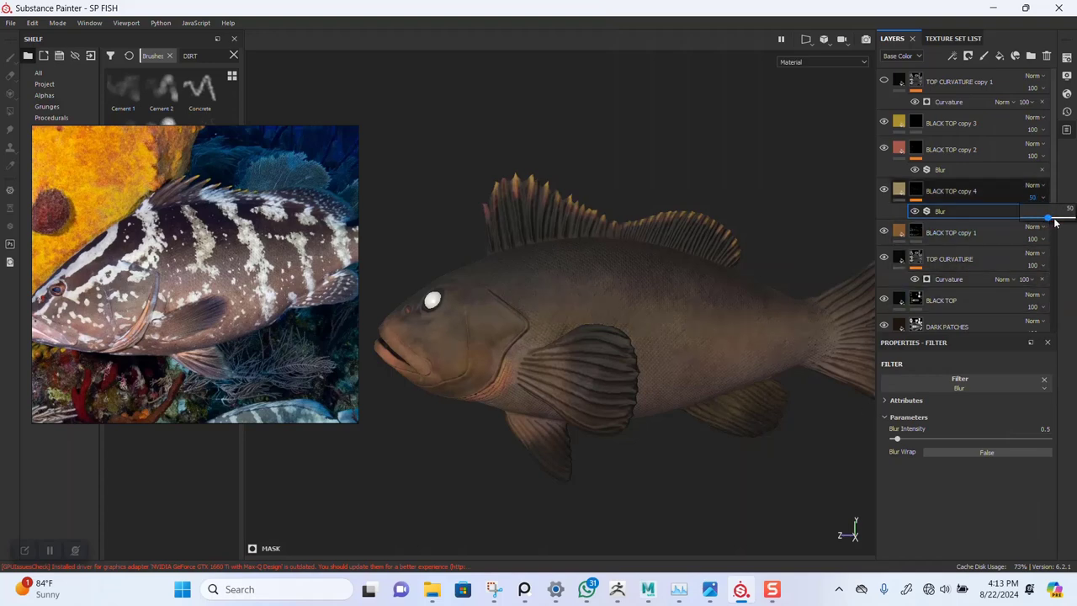
pyautogui.keyDown('alt'); pyautogui.moveTo(726, 312); pyautogui.dragTo(601, 308); pyautogui.keyUp('alt')
pyautogui.keyDown('alt'); pyautogui.moveTo(601, 309); pyautogui.dragTo(604, 350, button='right'); pyautogui.keyUp('alt')
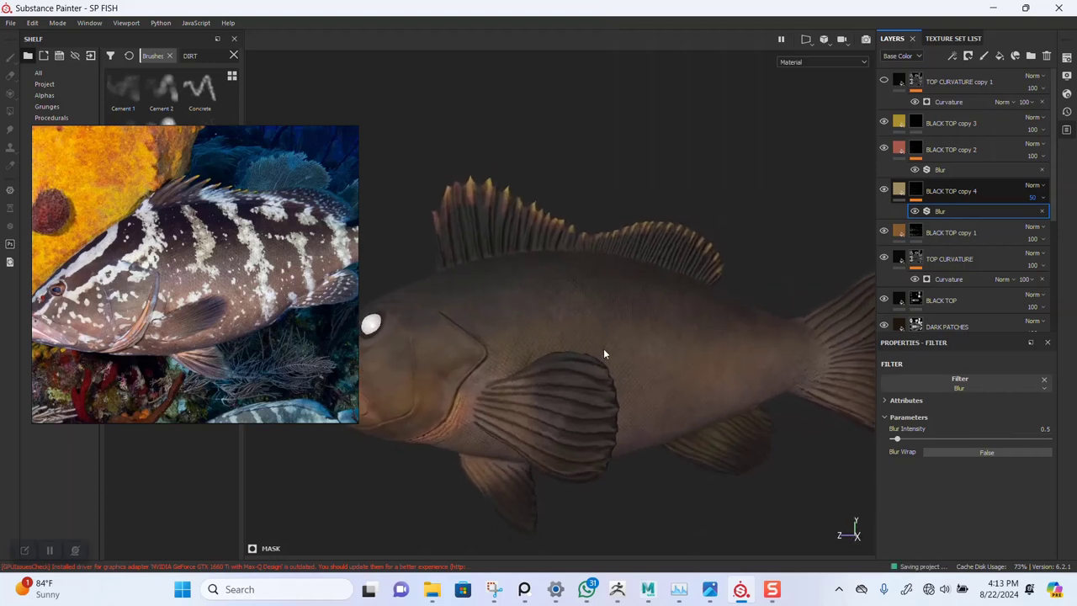